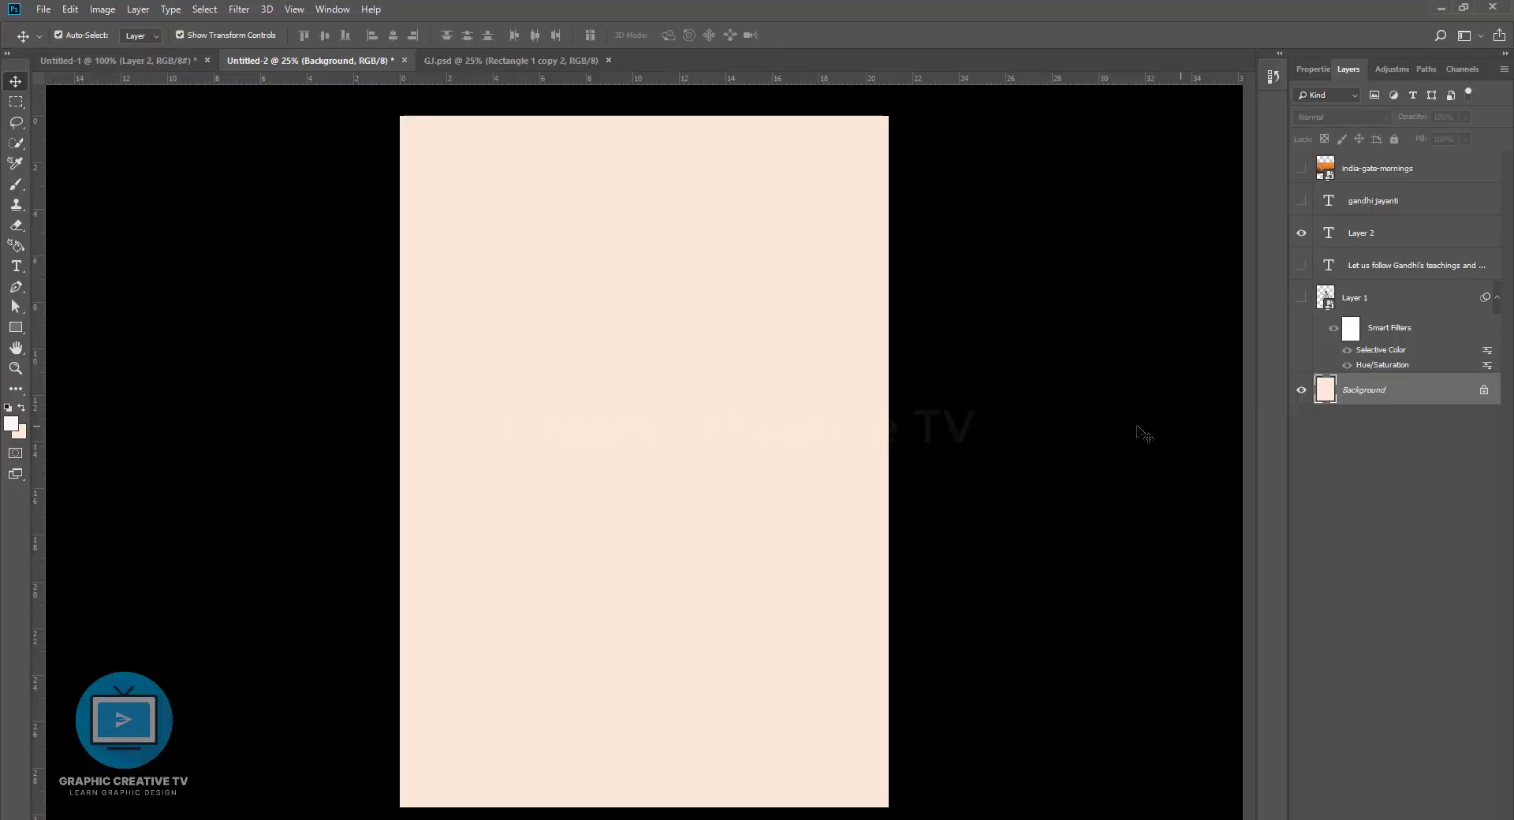
Fill the Background with the peach colour #ffd9b2
{"action": "left_click", "coordinate": [23, 432]}
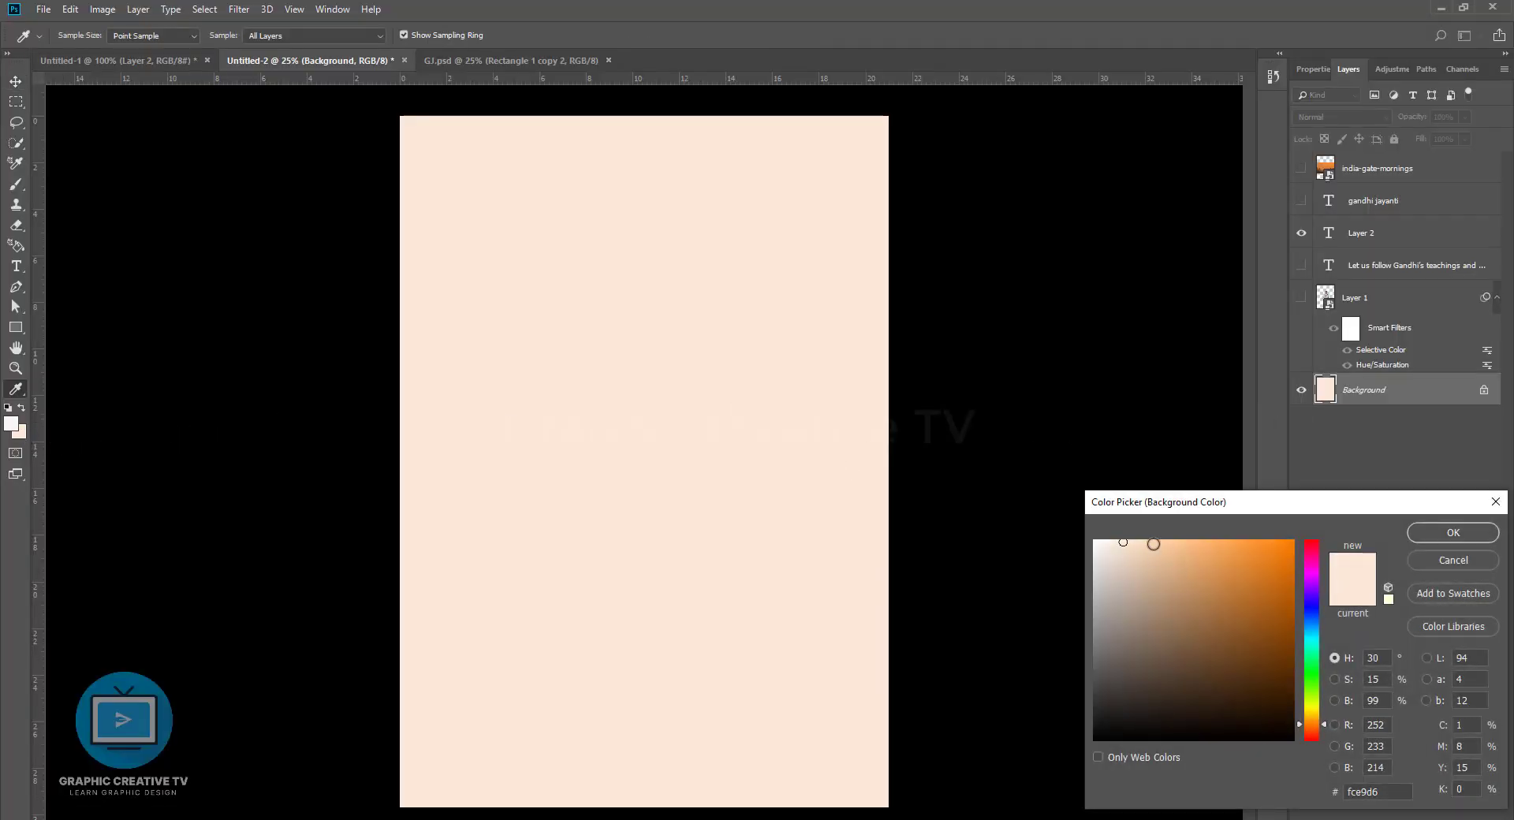
{"action": "left_click", "coordinate": [1154, 540]}
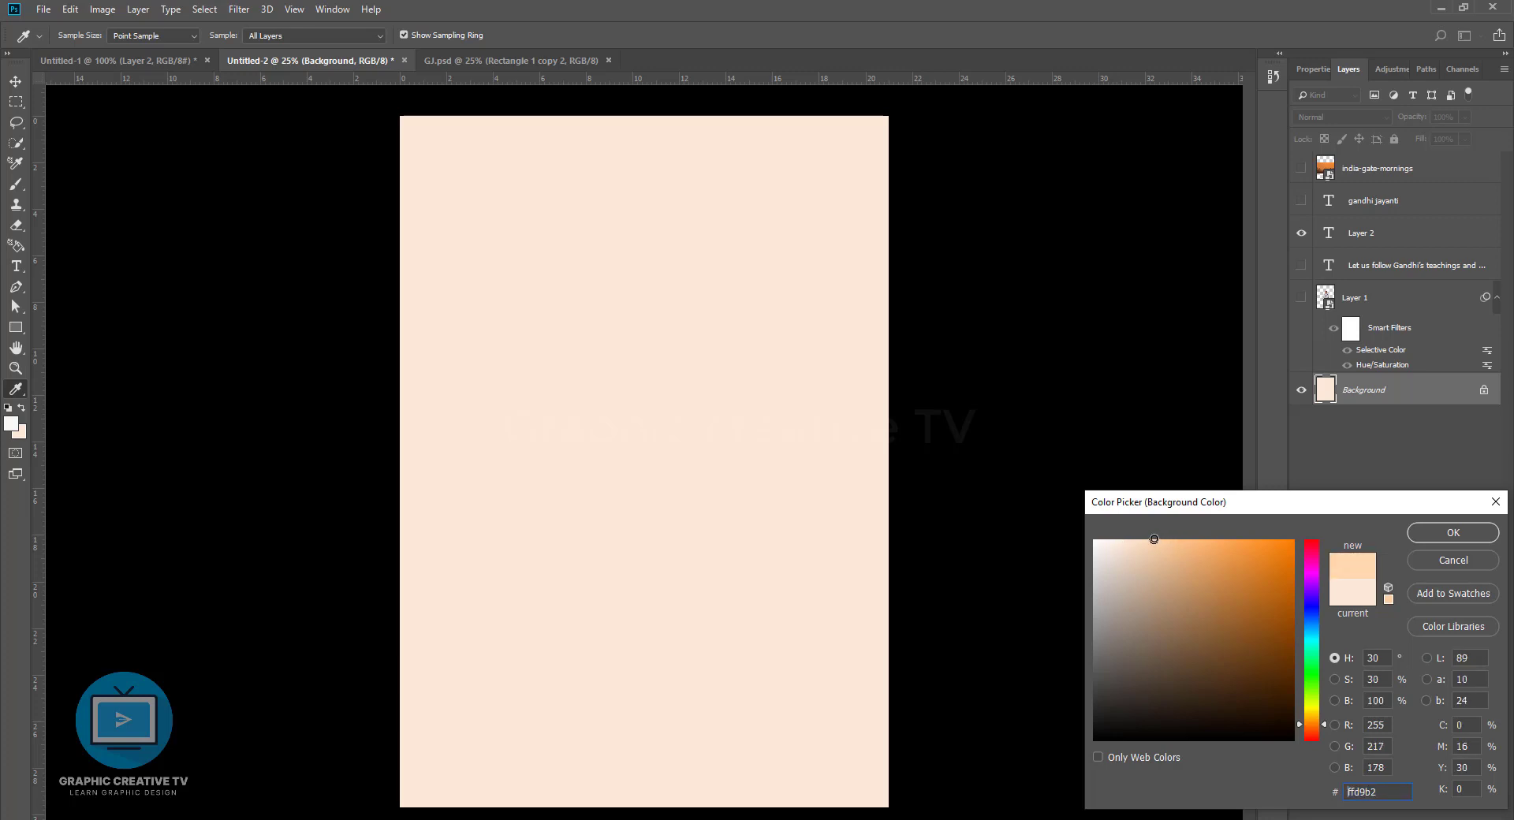
{"action": "left_click", "coordinate": [1440, 538]}
{"action": "key", "text": "ctrl+BackSpace"}
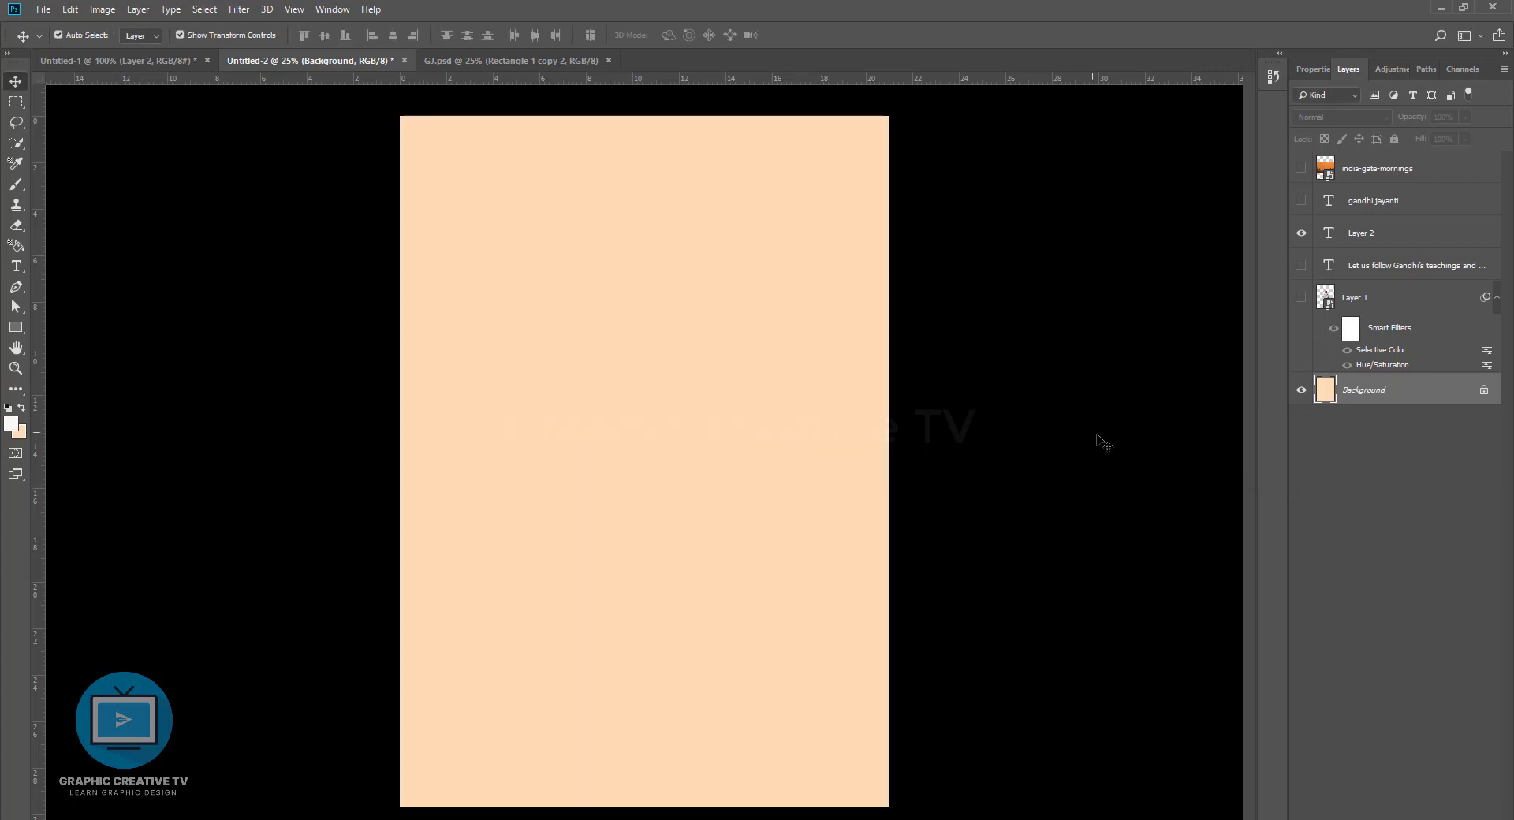
Add a new empty layer and set up a large brush with default black and white colours
{"action": "key", "text": "ctrl+shift+n"}
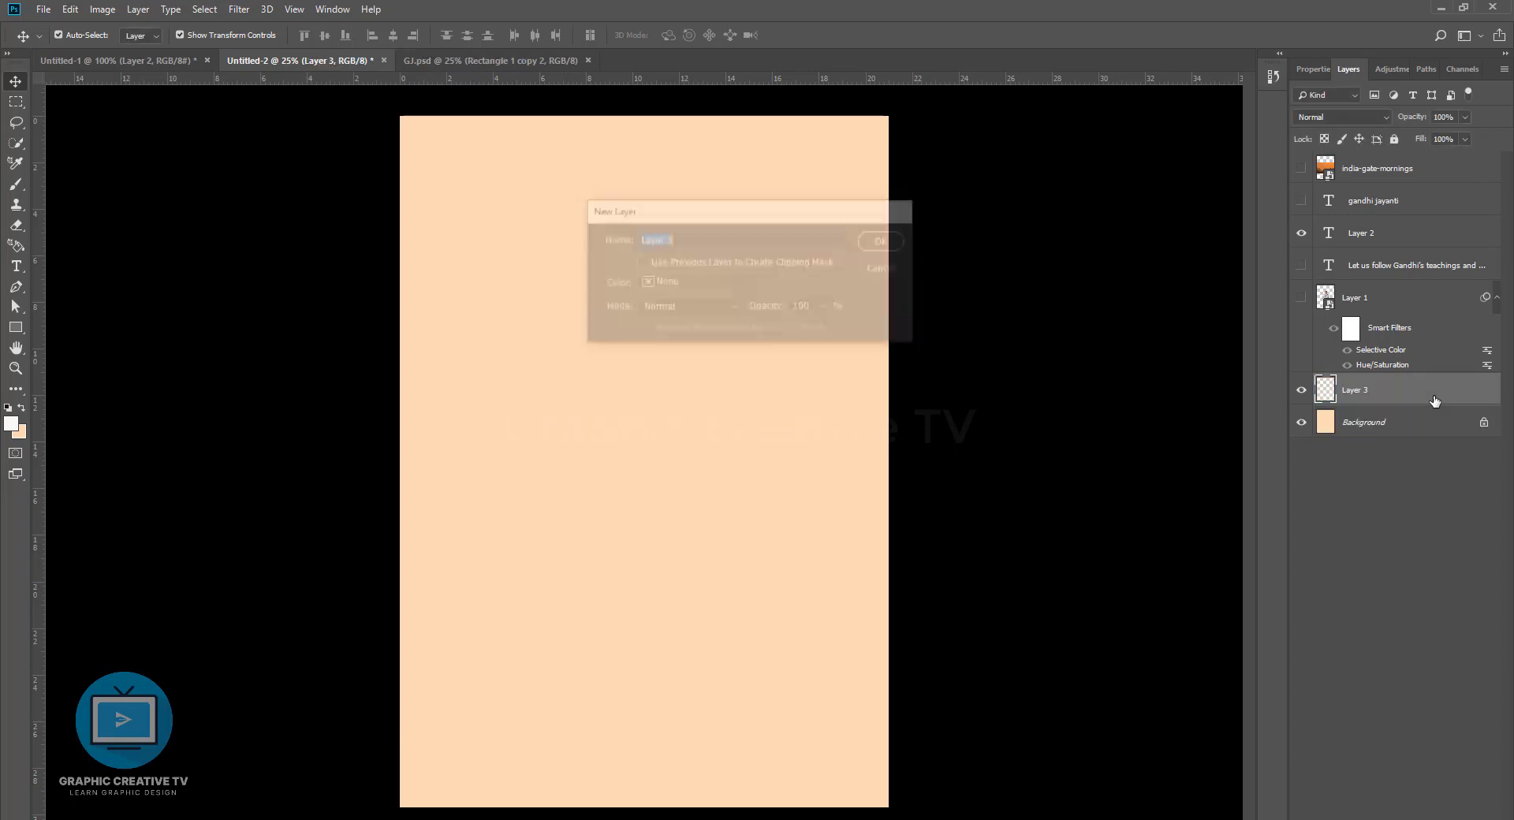
{"action": "key", "text": "Return"}
{"action": "key", "text": "b"}
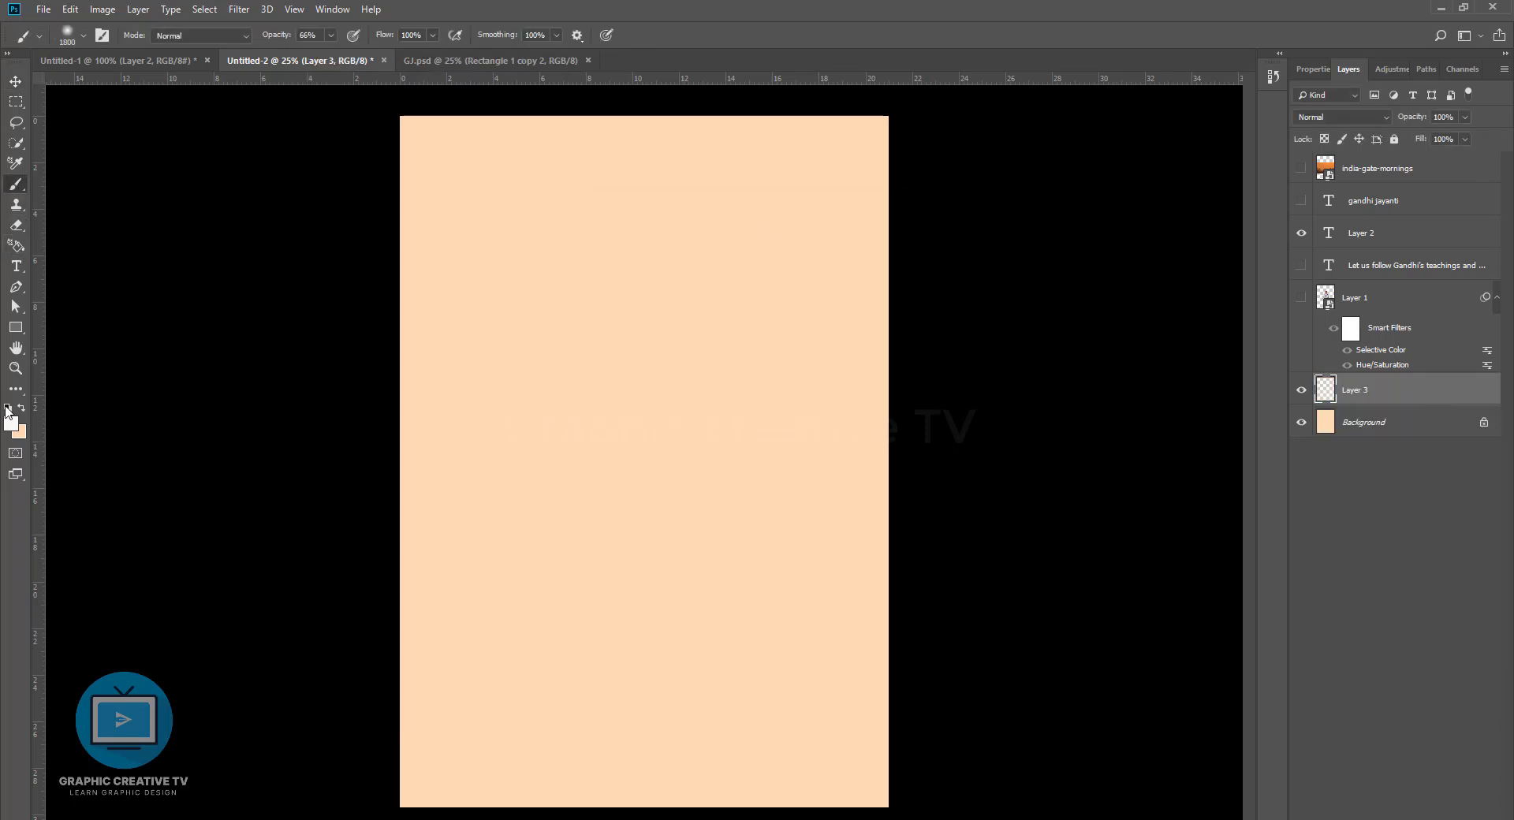
{"action": "left_click", "coordinate": [7, 408]}
{"action": "key", "text": "bracketright"}
{"action": "key", "text": "bracketright"}
{"action": "key", "text": "bracketright"}
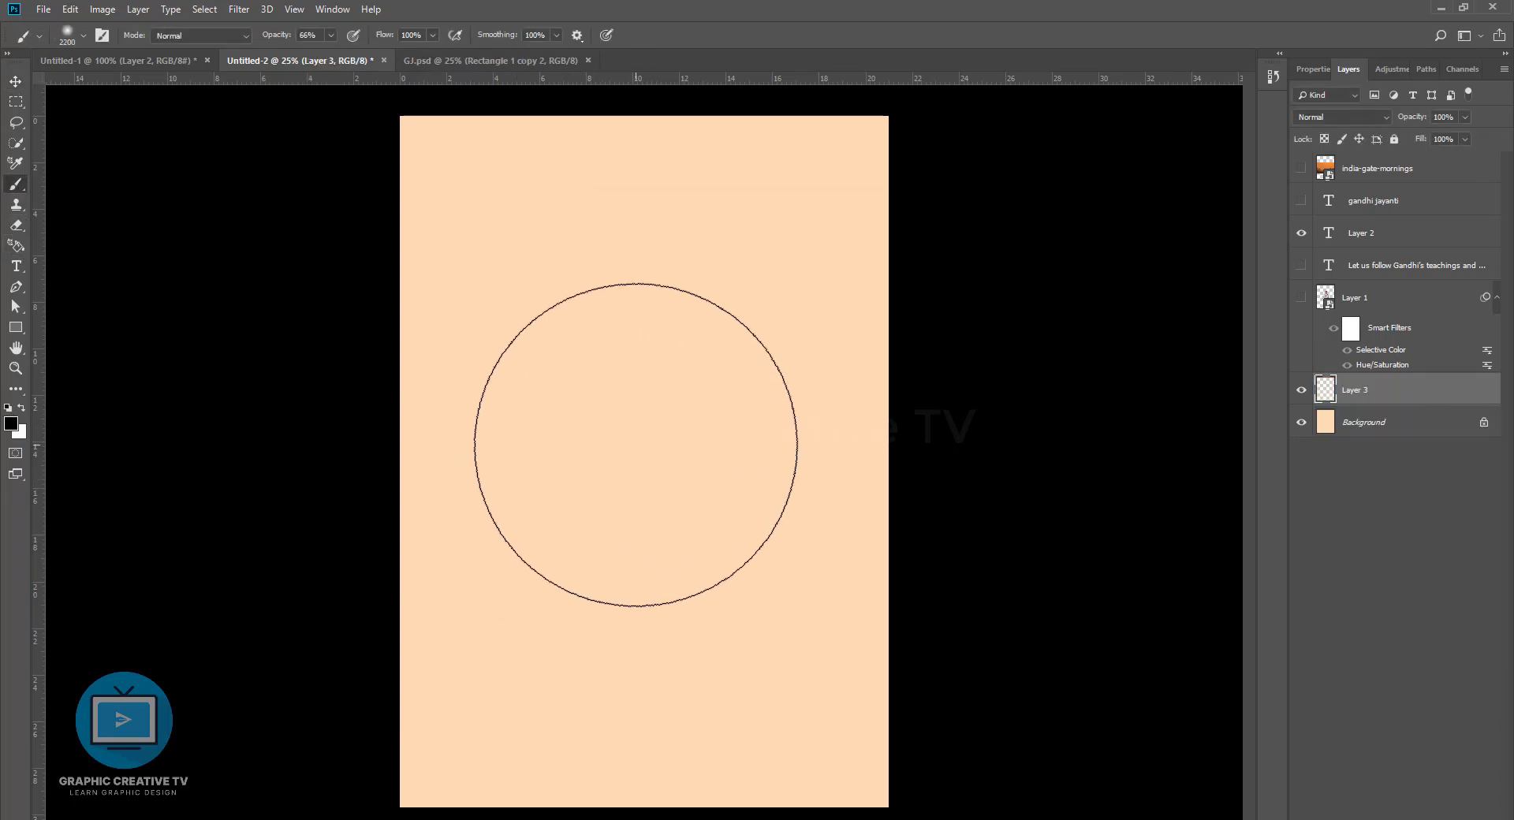
Paint a soft white glow at the canvas centre at 100% opacity
{"action": "left_click", "coordinate": [636, 445]}
{"action": "key", "text": "bracketright"}
{"action": "key", "text": "ctrl+z"}
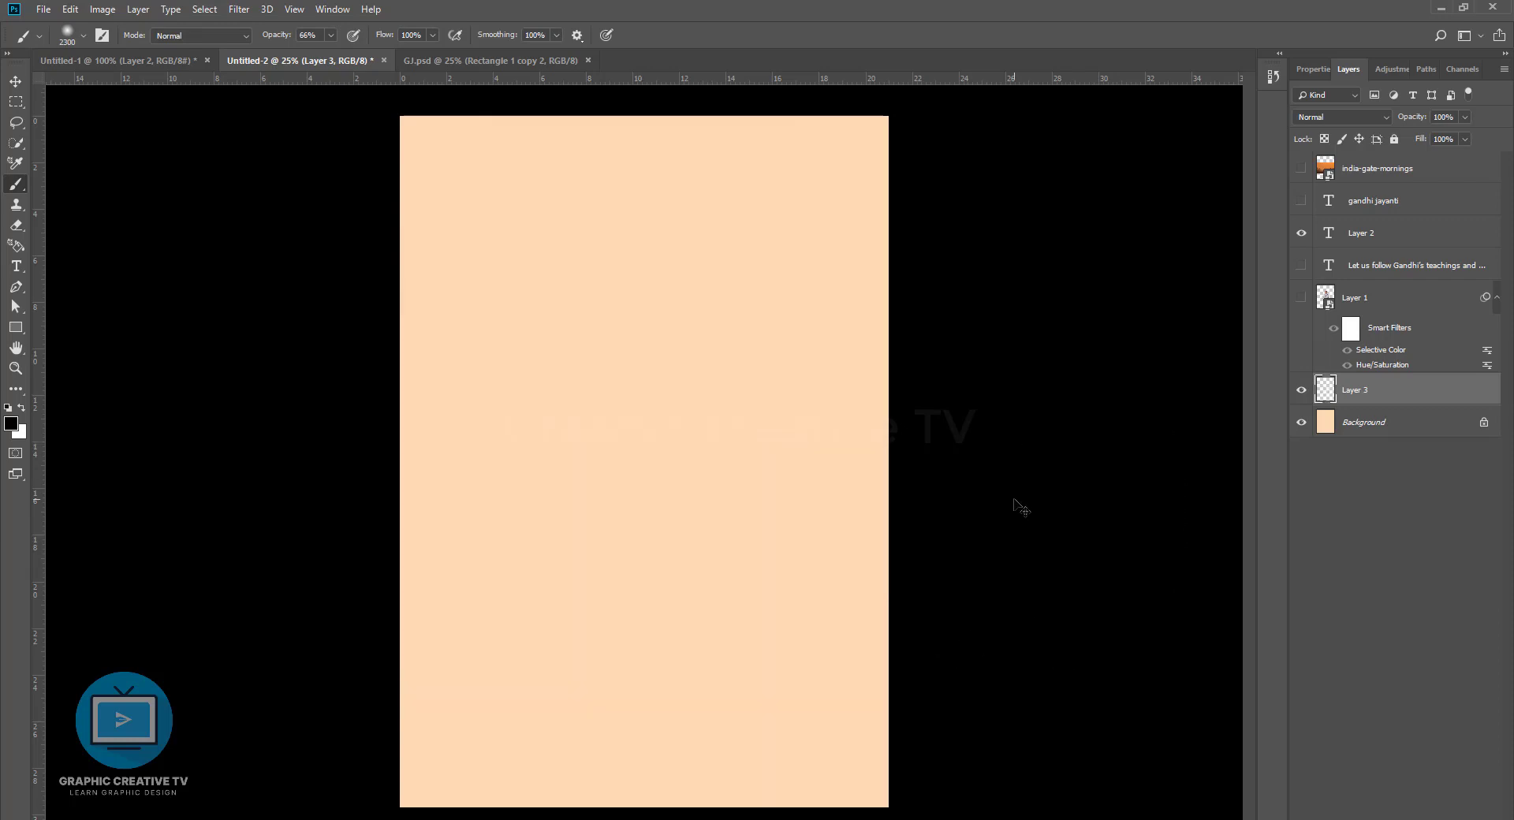
{"action": "key", "text": "x"}
{"action": "left_click", "coordinate": [651, 455]}
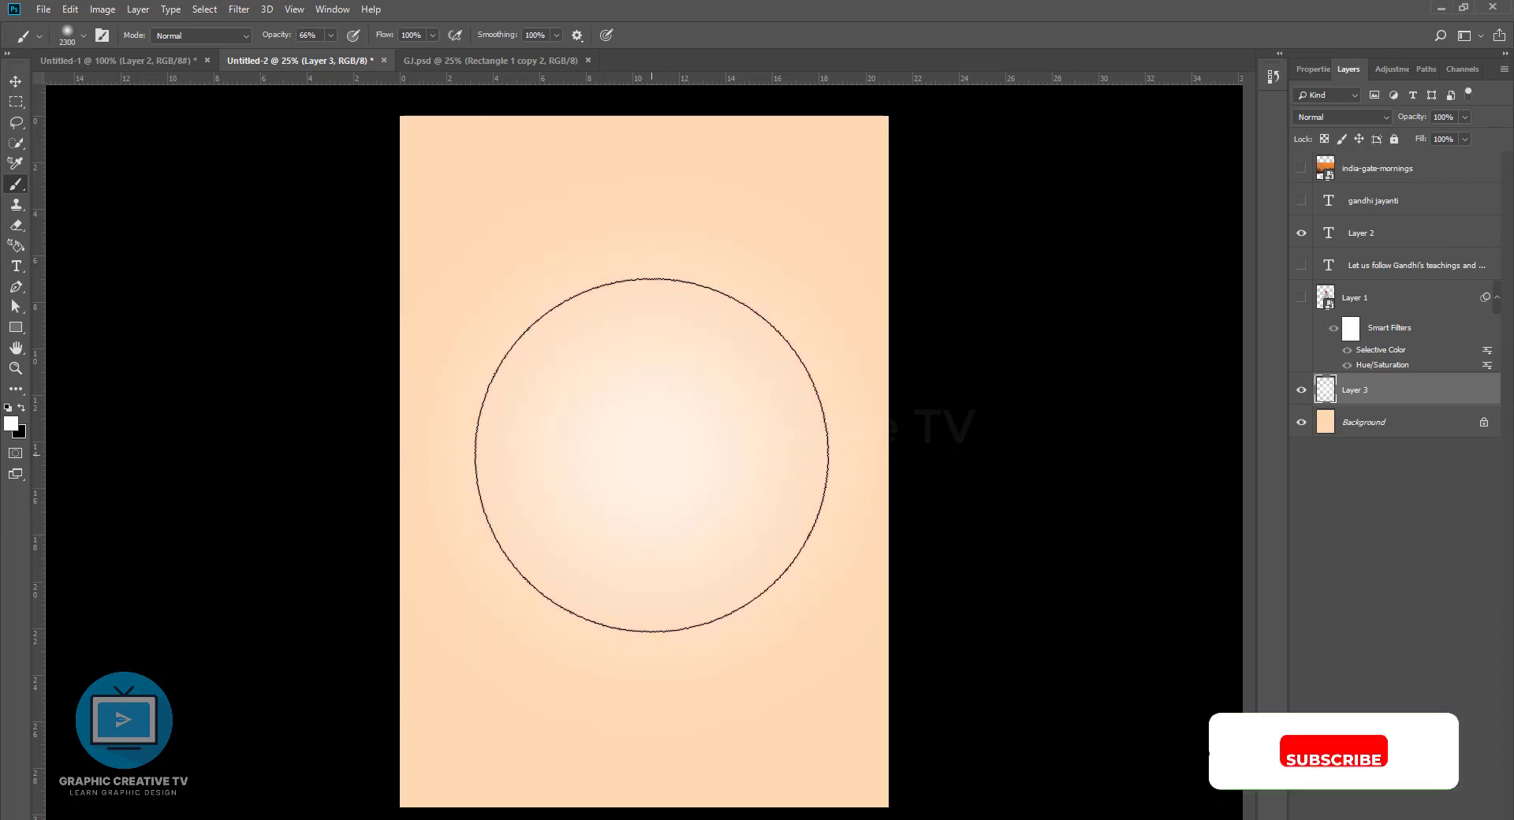
{"action": "left_click", "coordinate": [330, 35]}
{"action": "left_click_drag", "start_coordinate": [331, 53], "coordinate": [356, 53]}
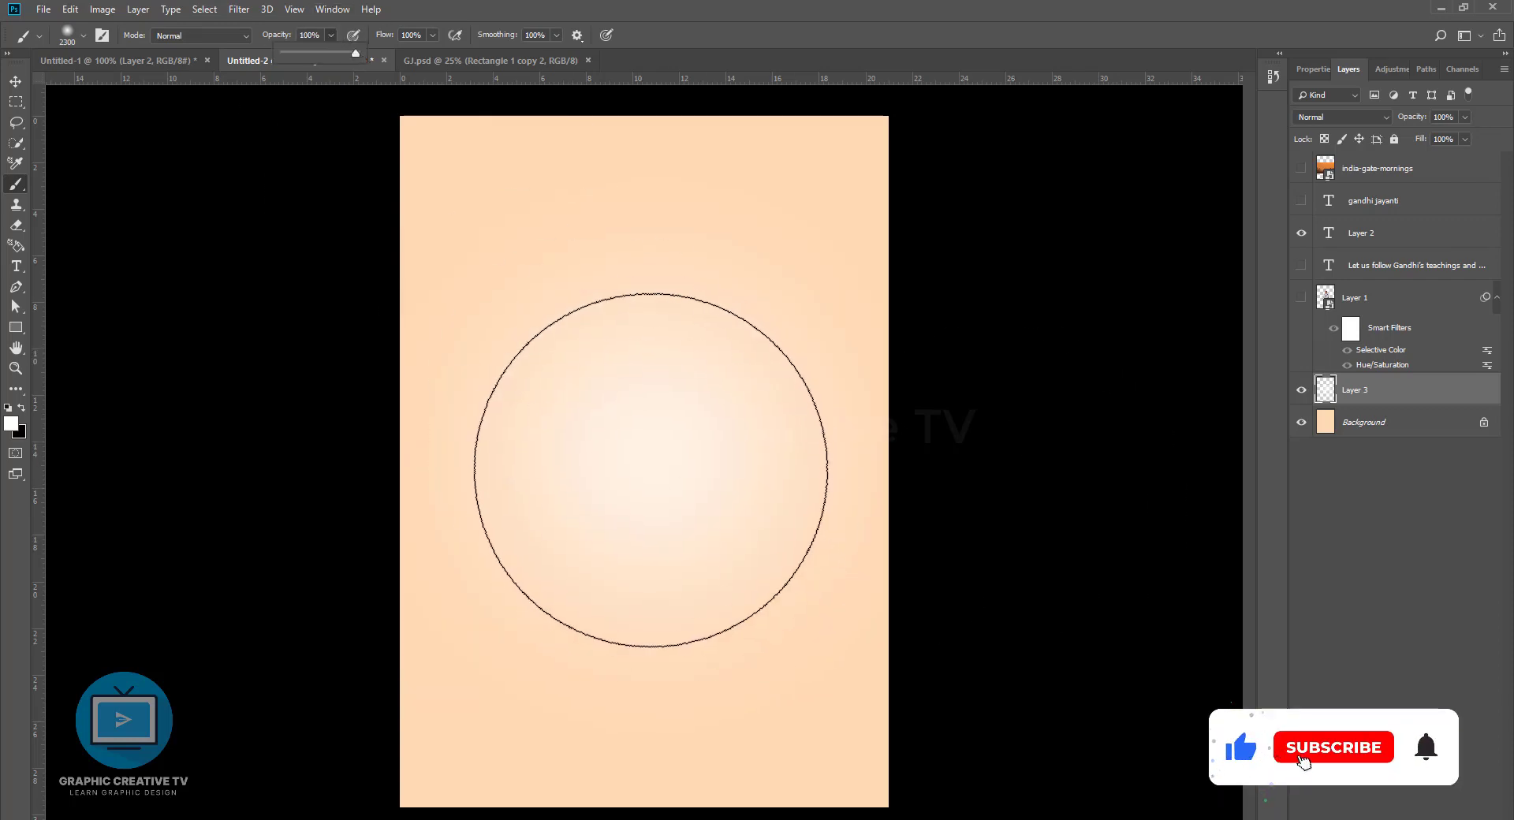
{"action": "left_click", "coordinate": [650, 470]}
{"action": "left_click", "coordinate": [16, 81]}
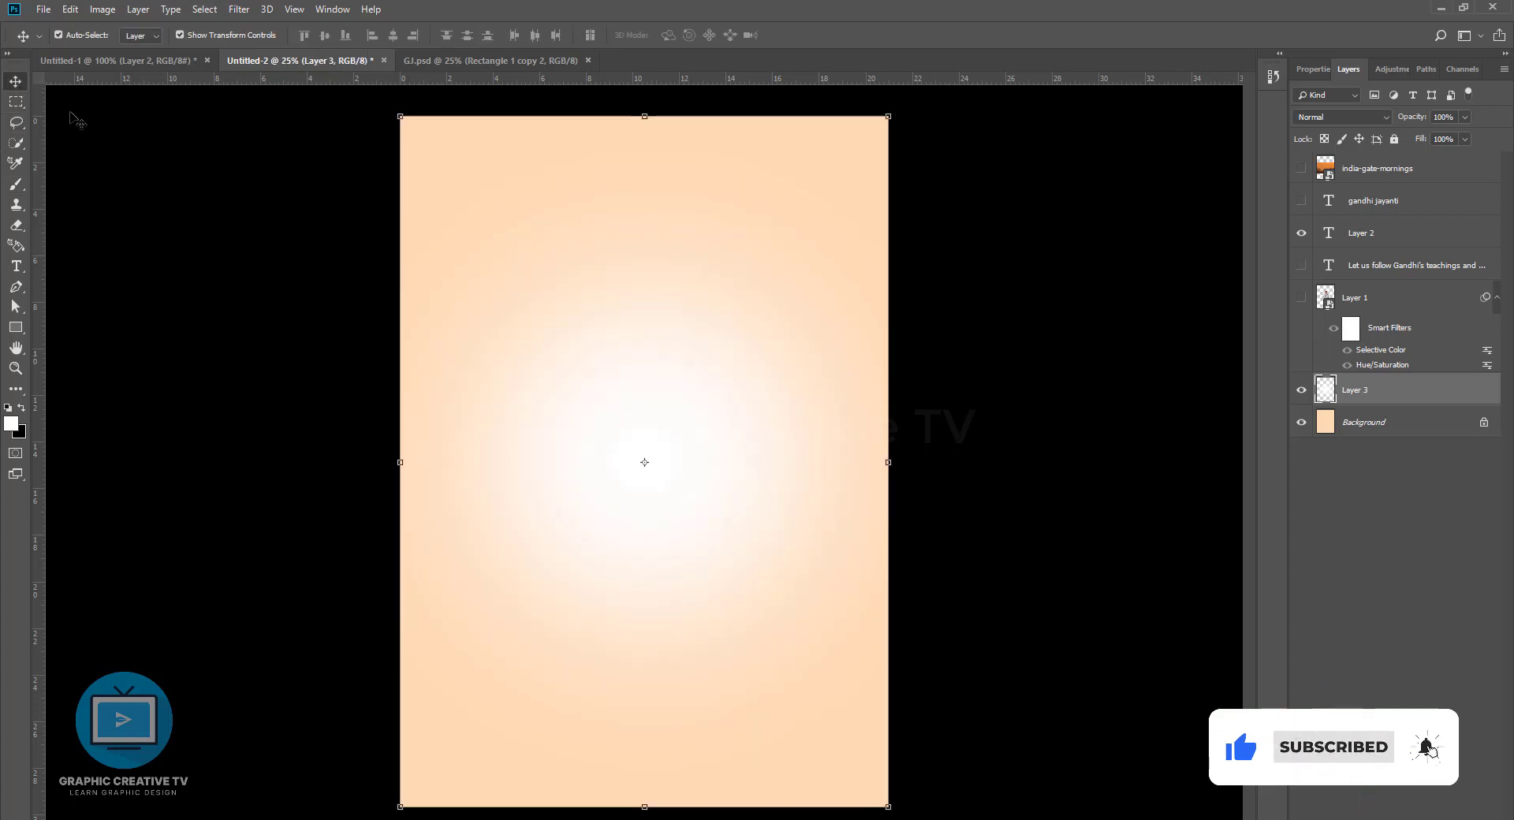
Show the Gandhi figure layer and nudge it slightly up-left
{"action": "left_click", "coordinate": [1301, 297]}
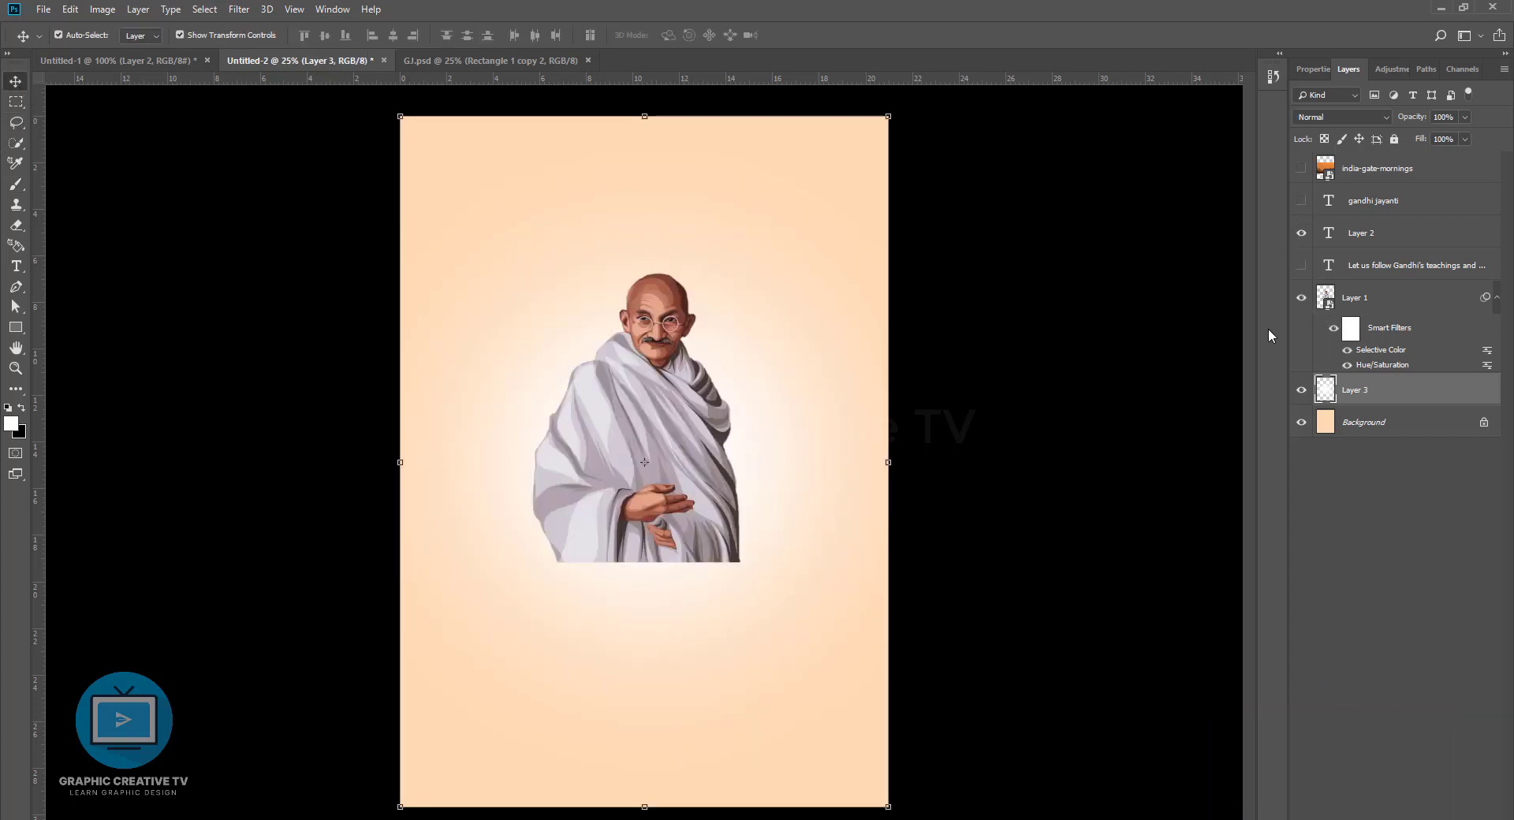
{"action": "left_click", "coordinate": [694, 418]}
{"action": "left_click_drag", "start_coordinate": [694, 418], "coordinate": [692, 417]}
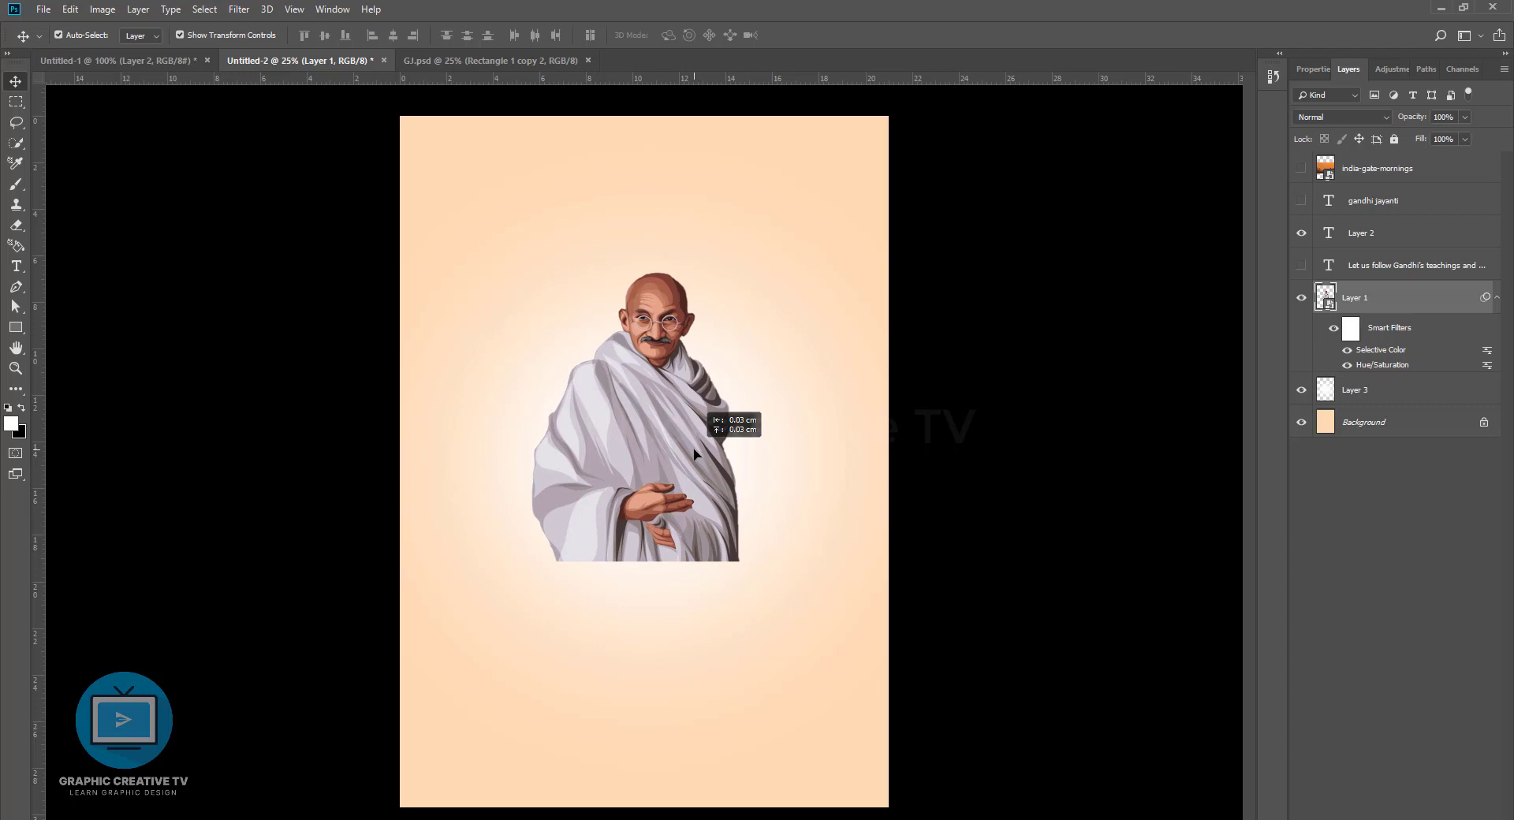
Try stretching the white glow layer wider with Free Transform, then cancel it
{"action": "left_click", "coordinate": [804, 480]}
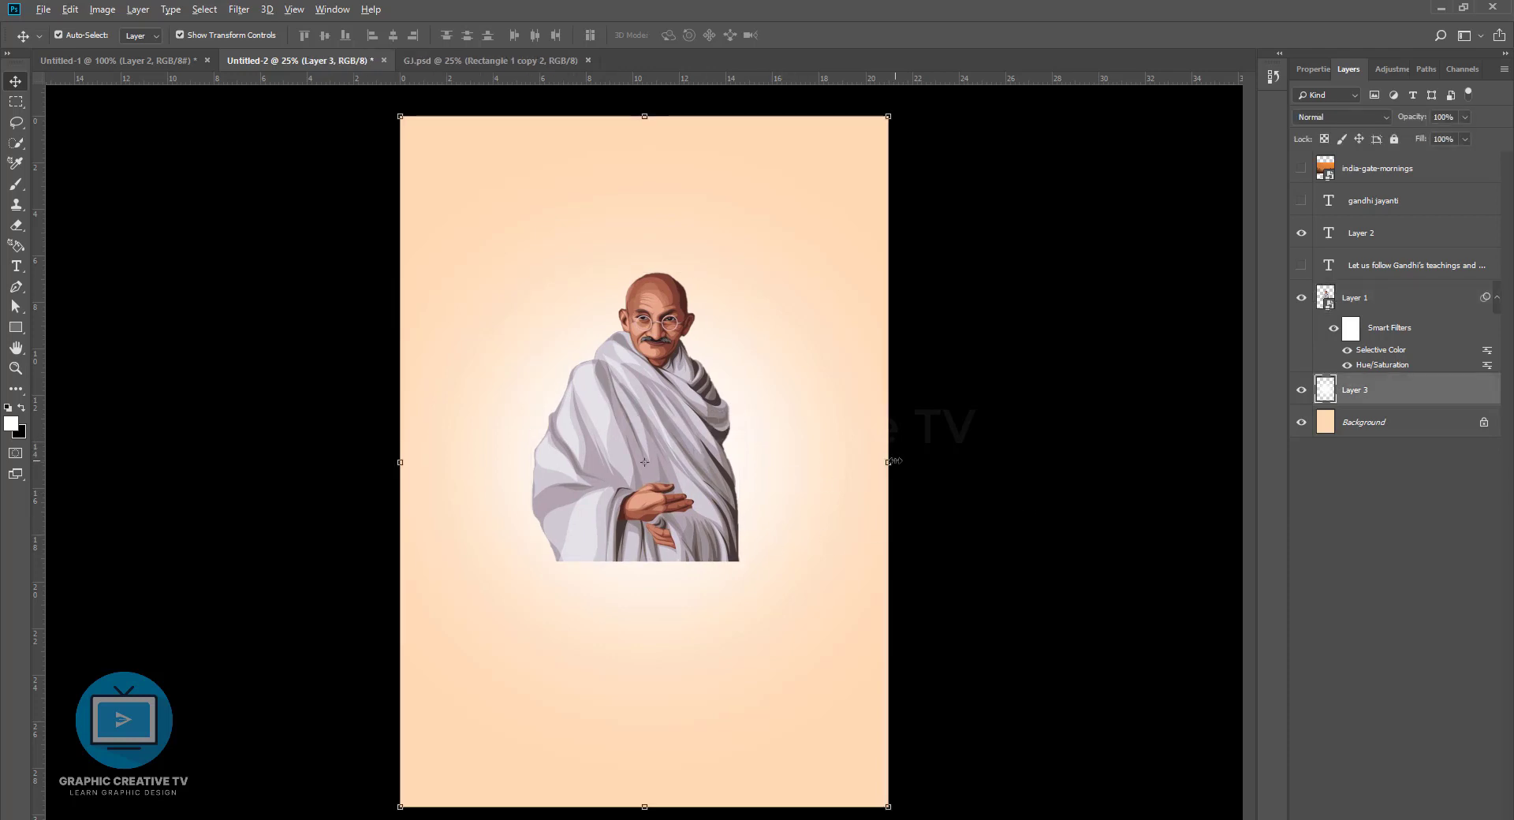
{"action": "left_click", "coordinate": [1035, 410]}
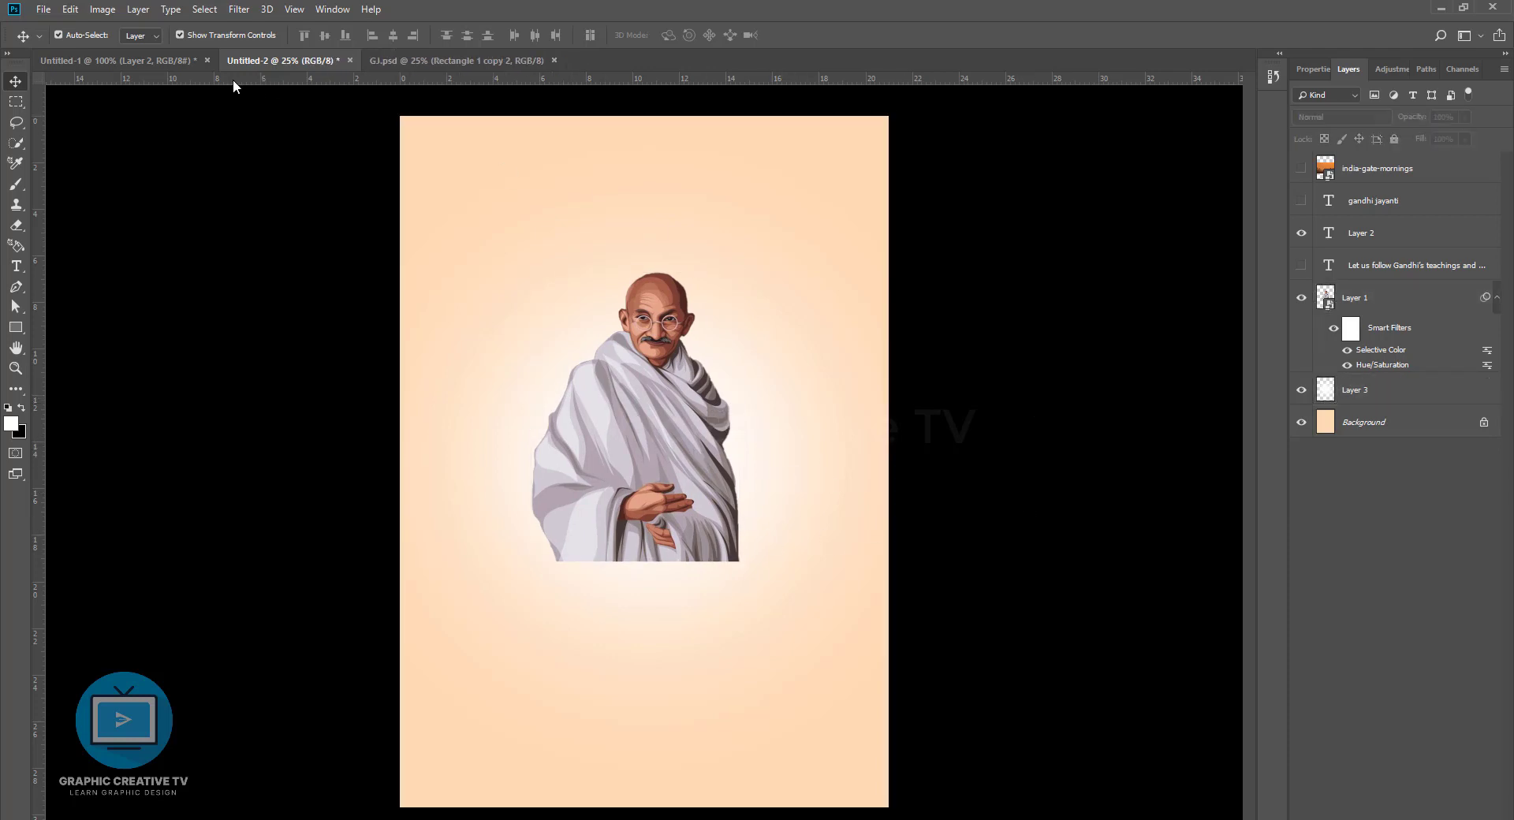
{"action": "left_click", "coordinate": [775, 380]}
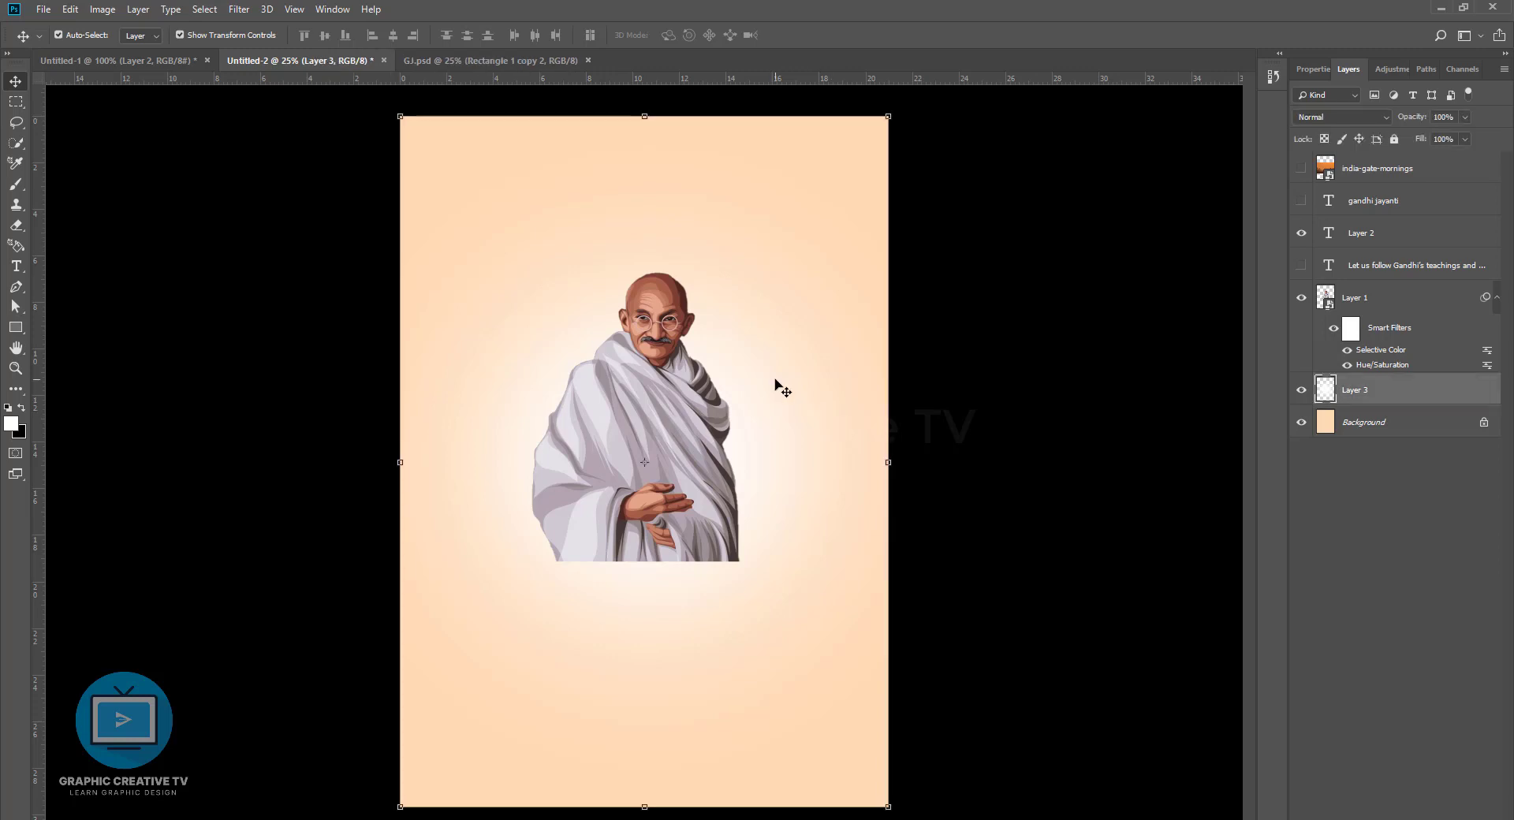
{"action": "left_click", "coordinate": [886, 462]}
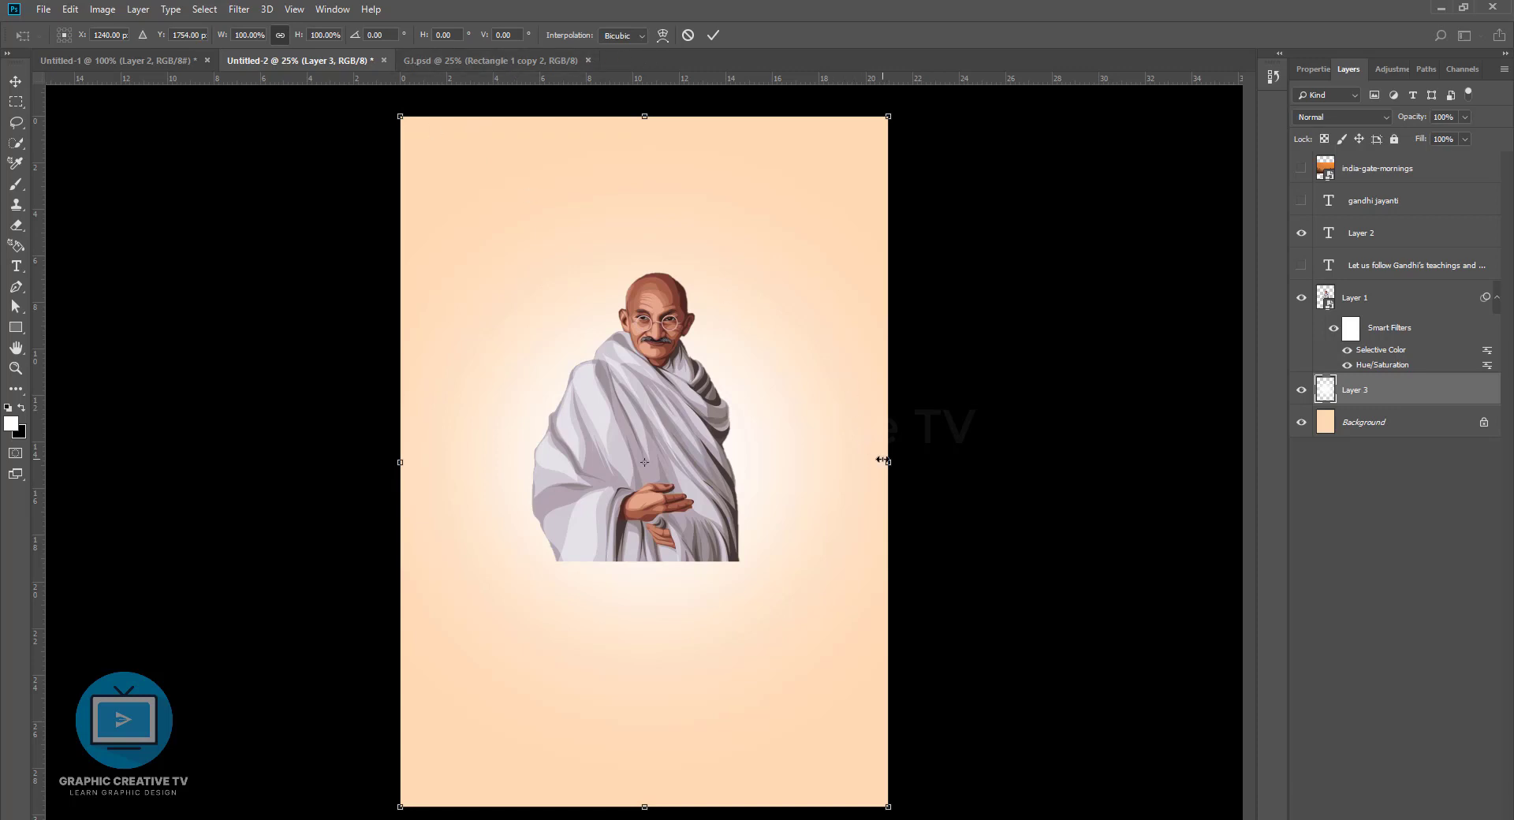
{"action": "left_click_drag", "start_coordinate": [881, 459], "coordinate": [945, 460]}
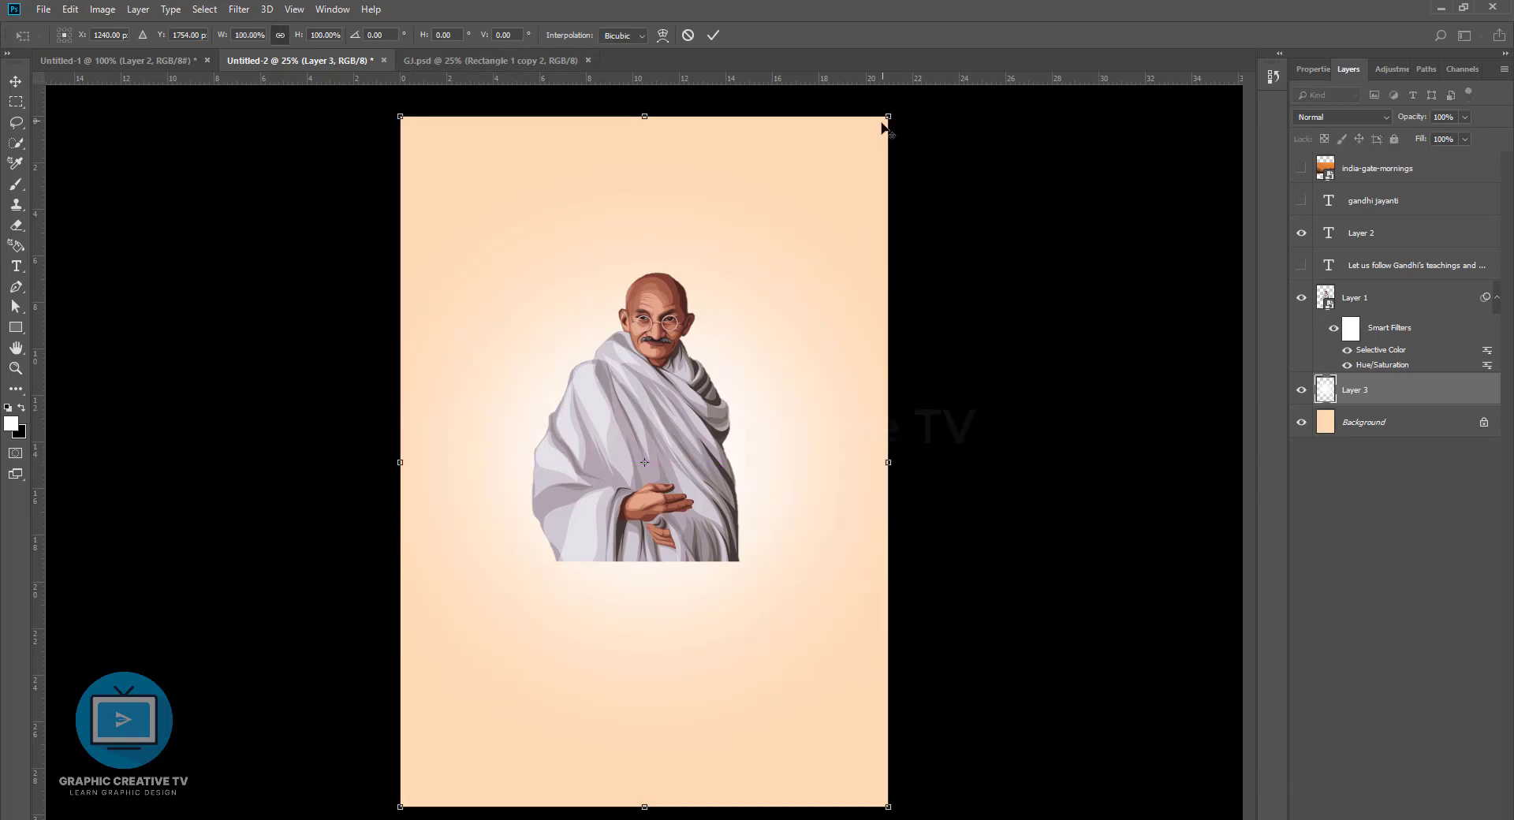
{"action": "left_click", "coordinate": [784, 453]}
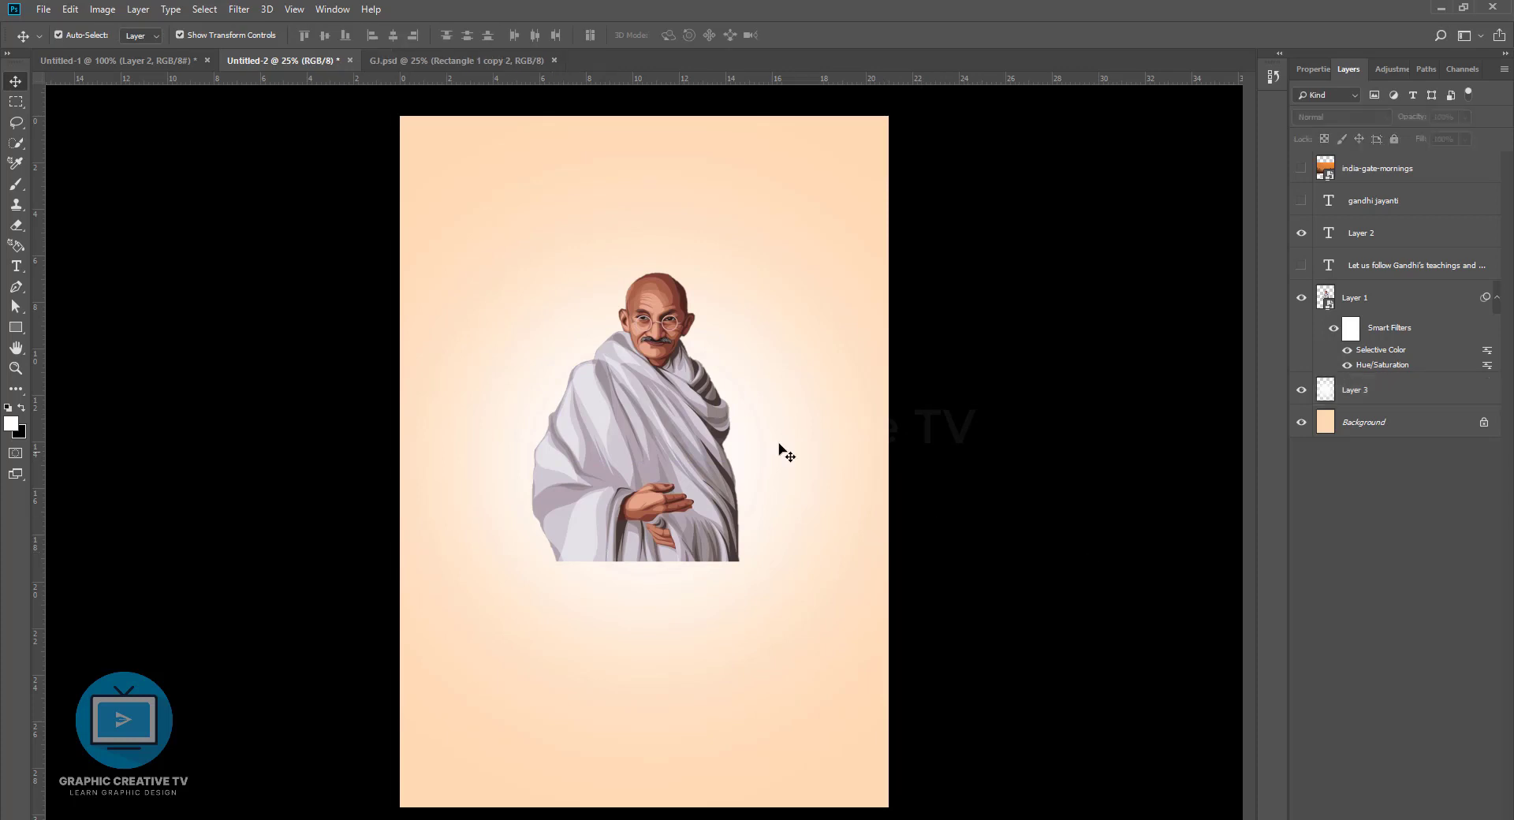
Reselect the Gandhi figure layer on the canvas
{"action": "left_click", "coordinate": [693, 403]}
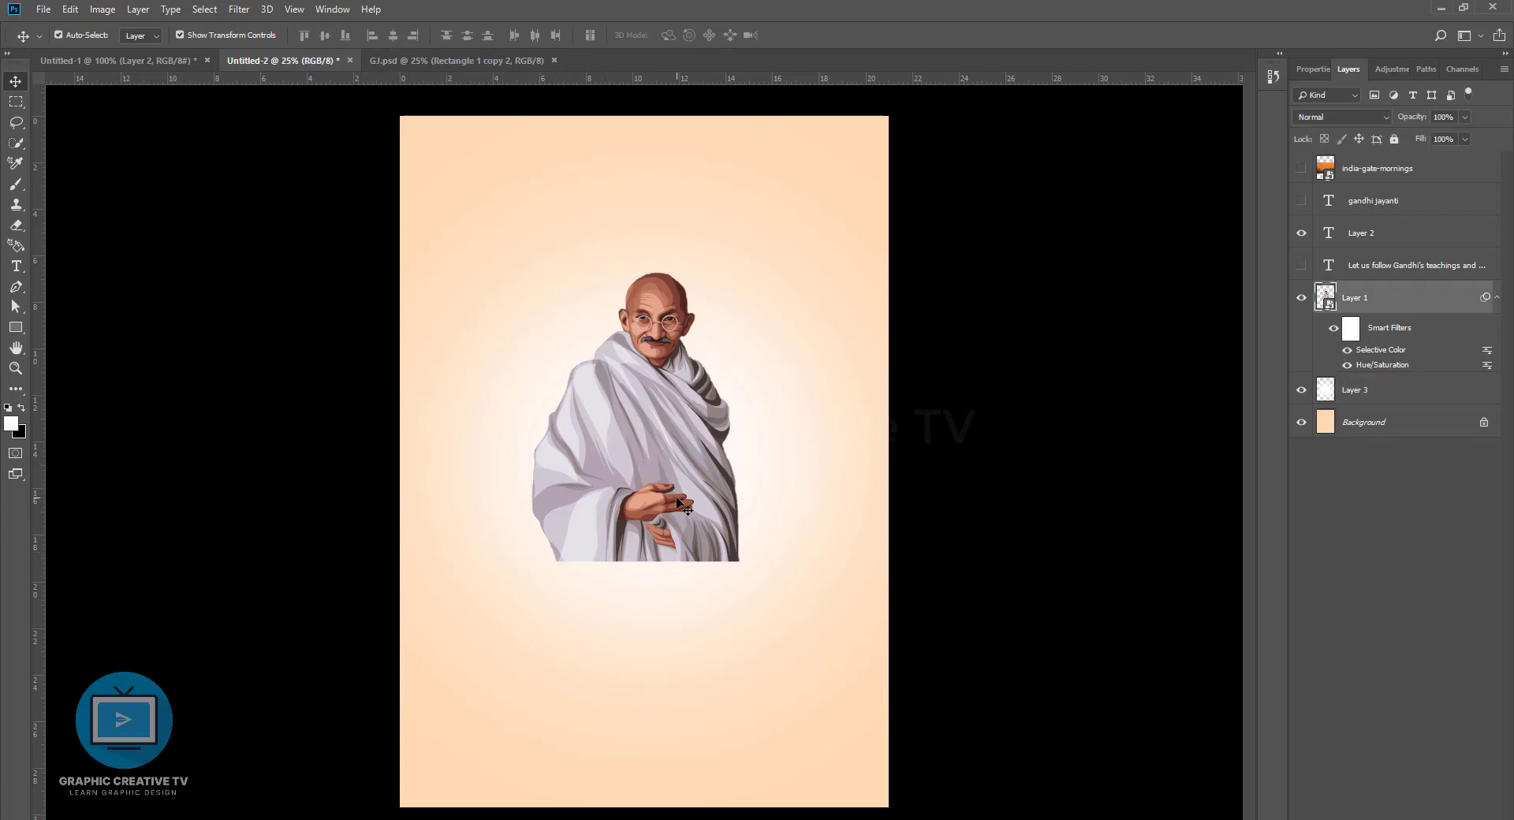
{"action": "left_click", "coordinate": [1068, 439]}
{"action": "left_click", "coordinate": [679, 424]}
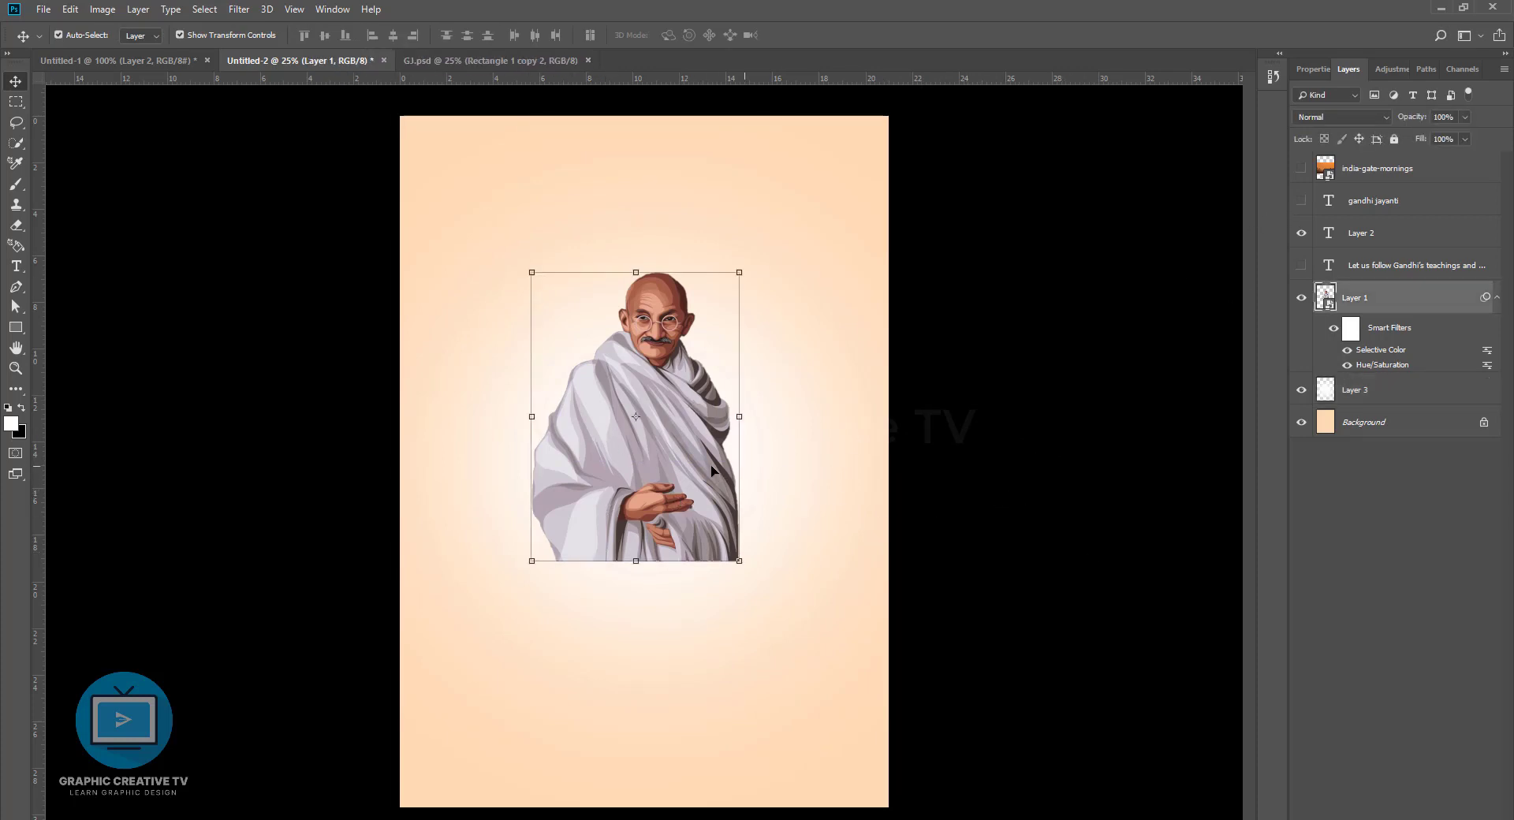
{"action": "left_click", "coordinate": [969, 532]}
{"action": "left_click", "coordinate": [693, 442]}
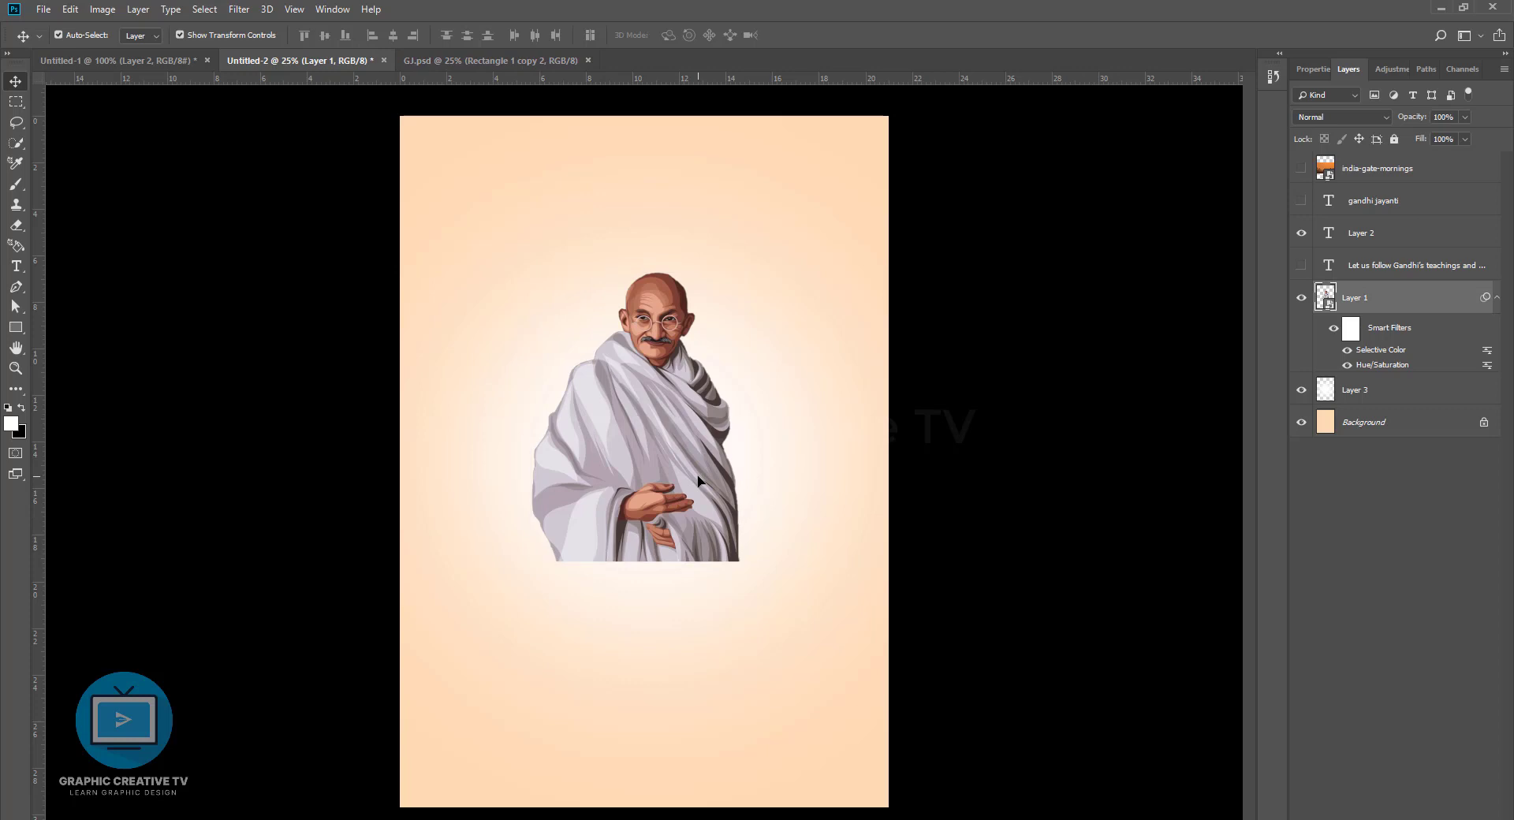
Scale the india-gate-mornings photo into the poster's top half and place it beneath Layer 1
{"action": "left_click", "coordinate": [1300, 168]}
{"action": "left_click", "coordinate": [1376, 168]}
{"action": "key", "text": "ctrl+t"}
{"action": "left_click_drag", "start_coordinate": [886, 299], "coordinate": [1011, 254]}
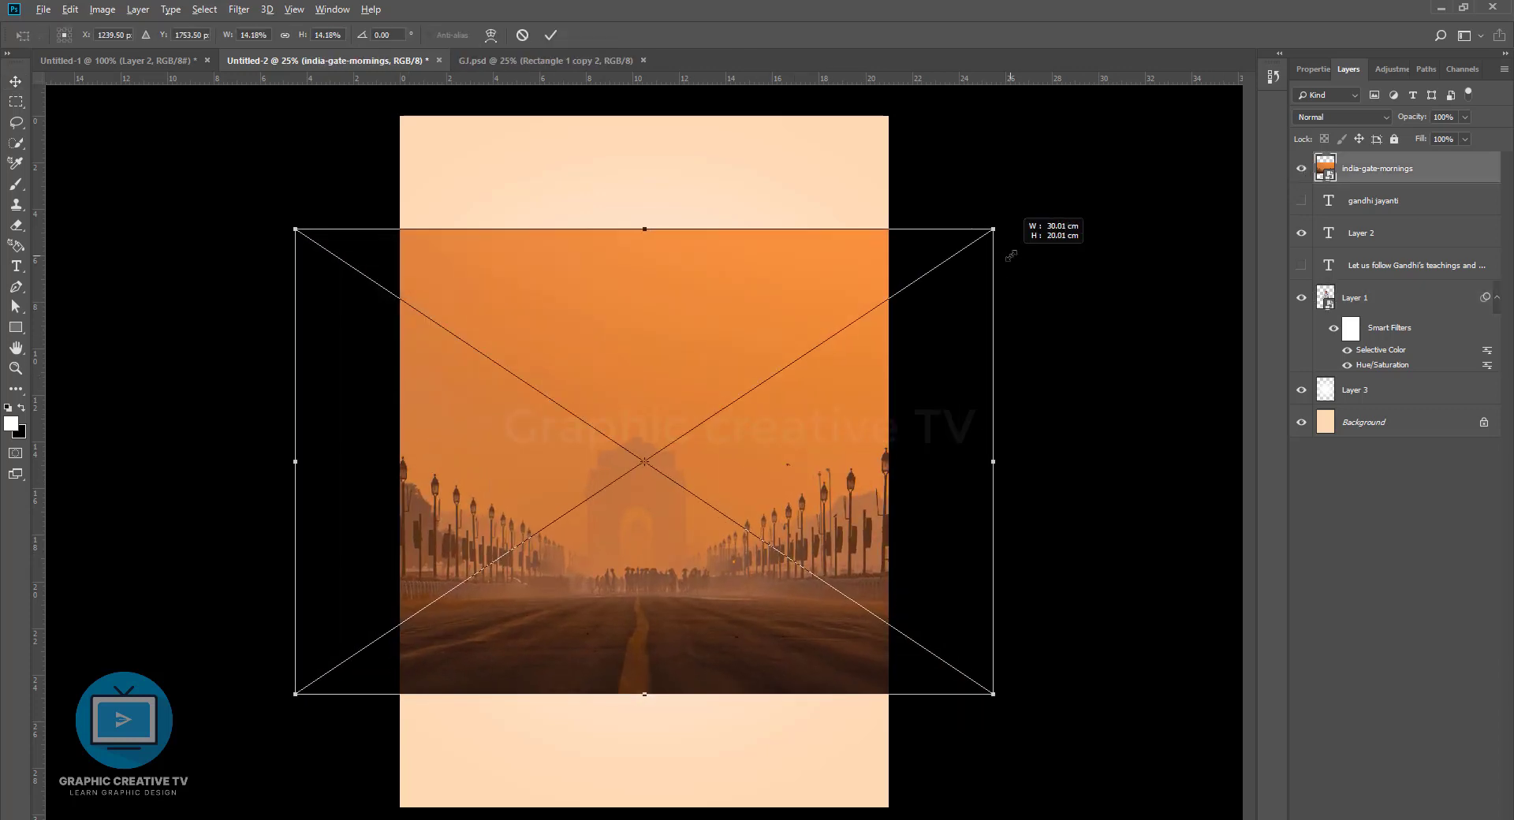
{"action": "left_click_drag", "start_coordinate": [827, 544], "coordinate": [837, 396]}
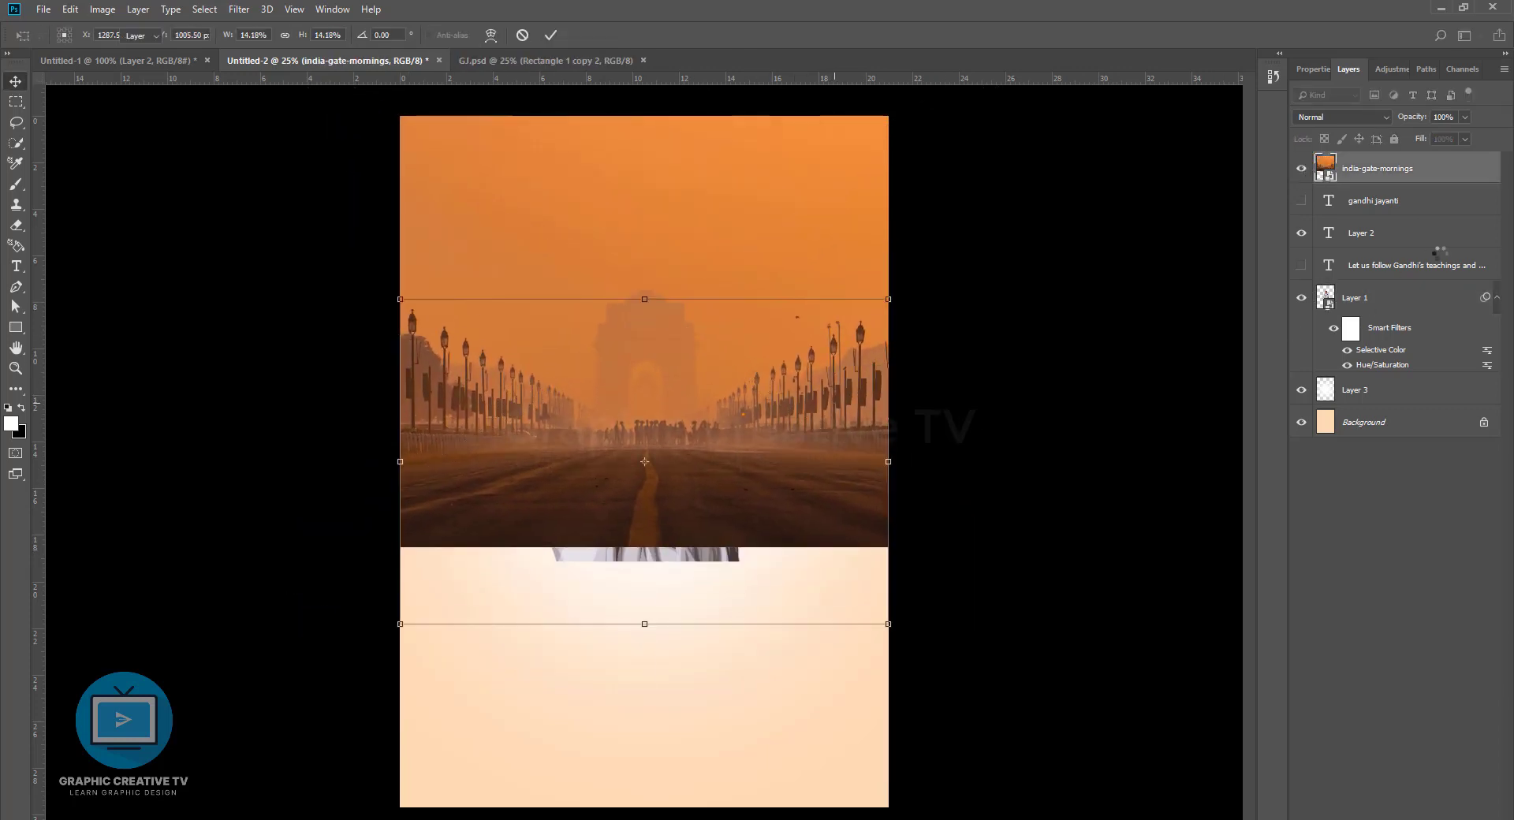
{"action": "key", "text": "Return"}
{"action": "left_click_drag", "start_coordinate": [1407, 173], "coordinate": [1407, 374]}
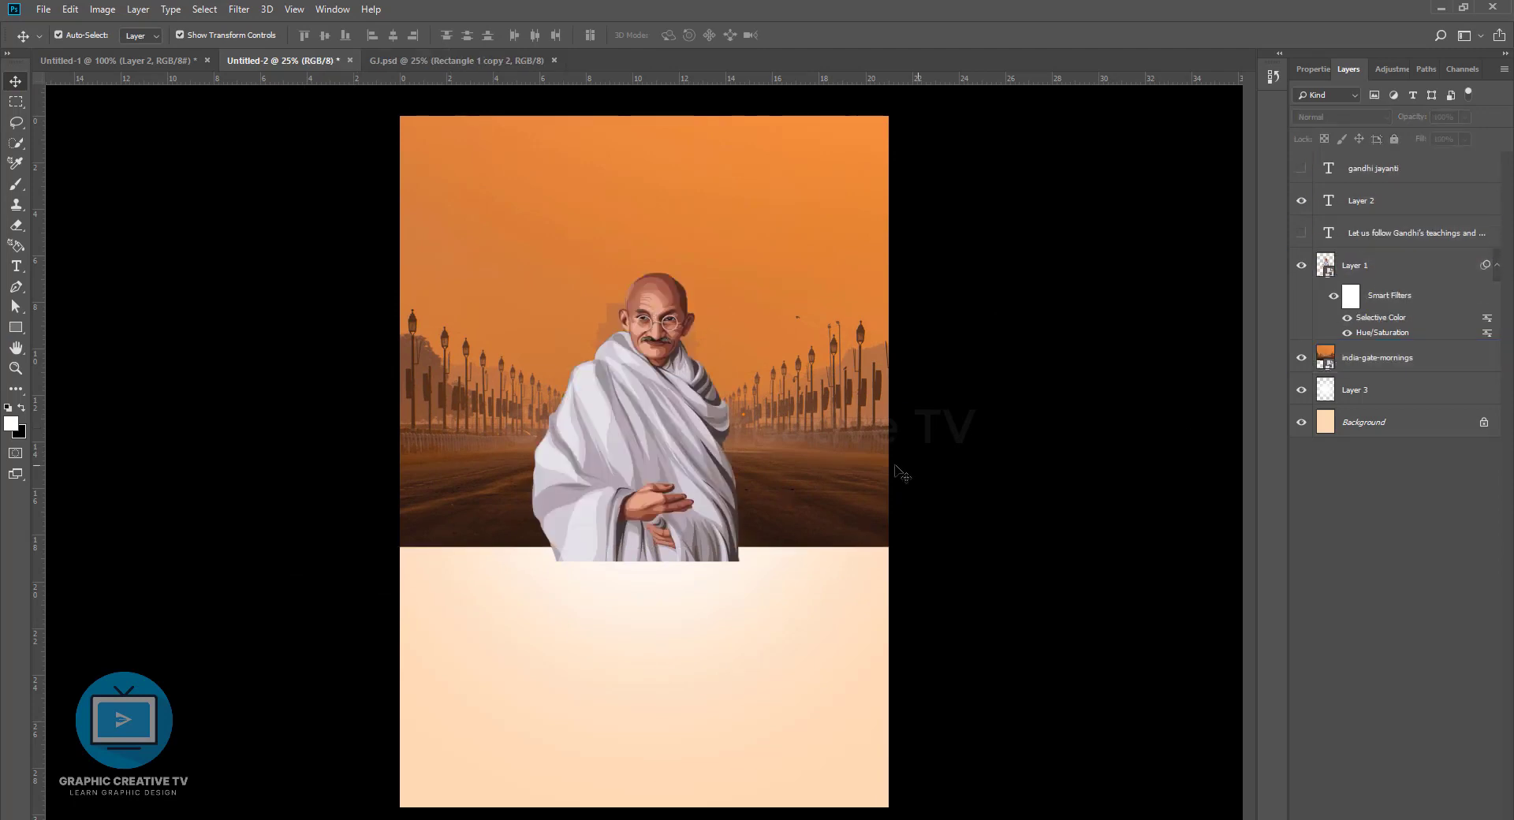
{"action": "mouse_move", "coordinate": [901, 473]}
{"action": "left_mouse_down"}
{"action": "mouse_move", "coordinate": [861, 382]}
{"action": "mouse_move", "coordinate": [844, 377]}
{"action": "left_mouse_up"}
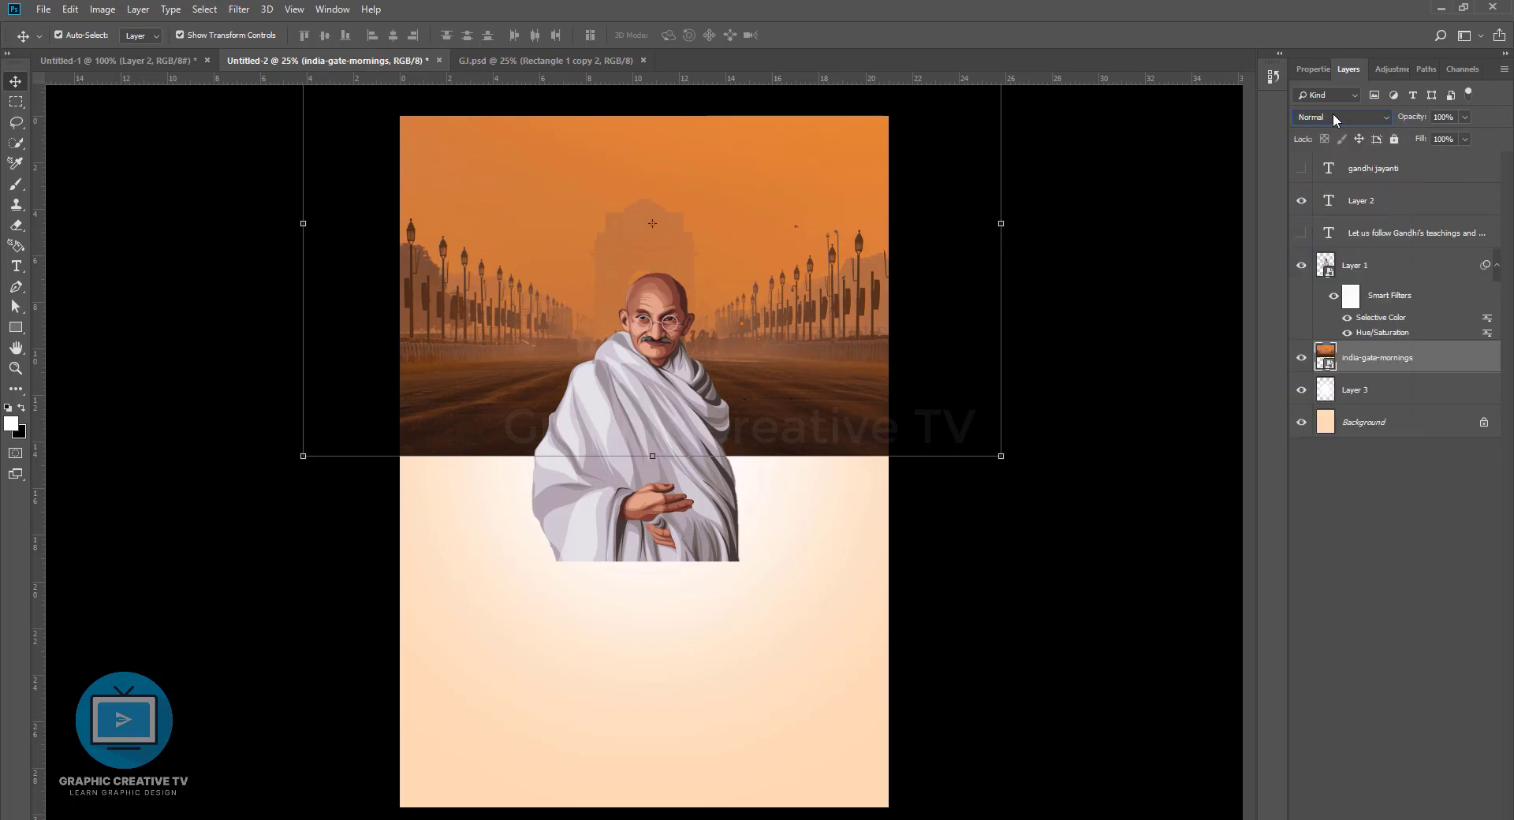
Step the india-gate-mornings blend mode through the list to Vivid Light
{"action": "key", "text": "Down"}
{"action": "key", "text": "Down"}
{"action": "key", "text": "Down"}
{"action": "key", "text": "Down"}
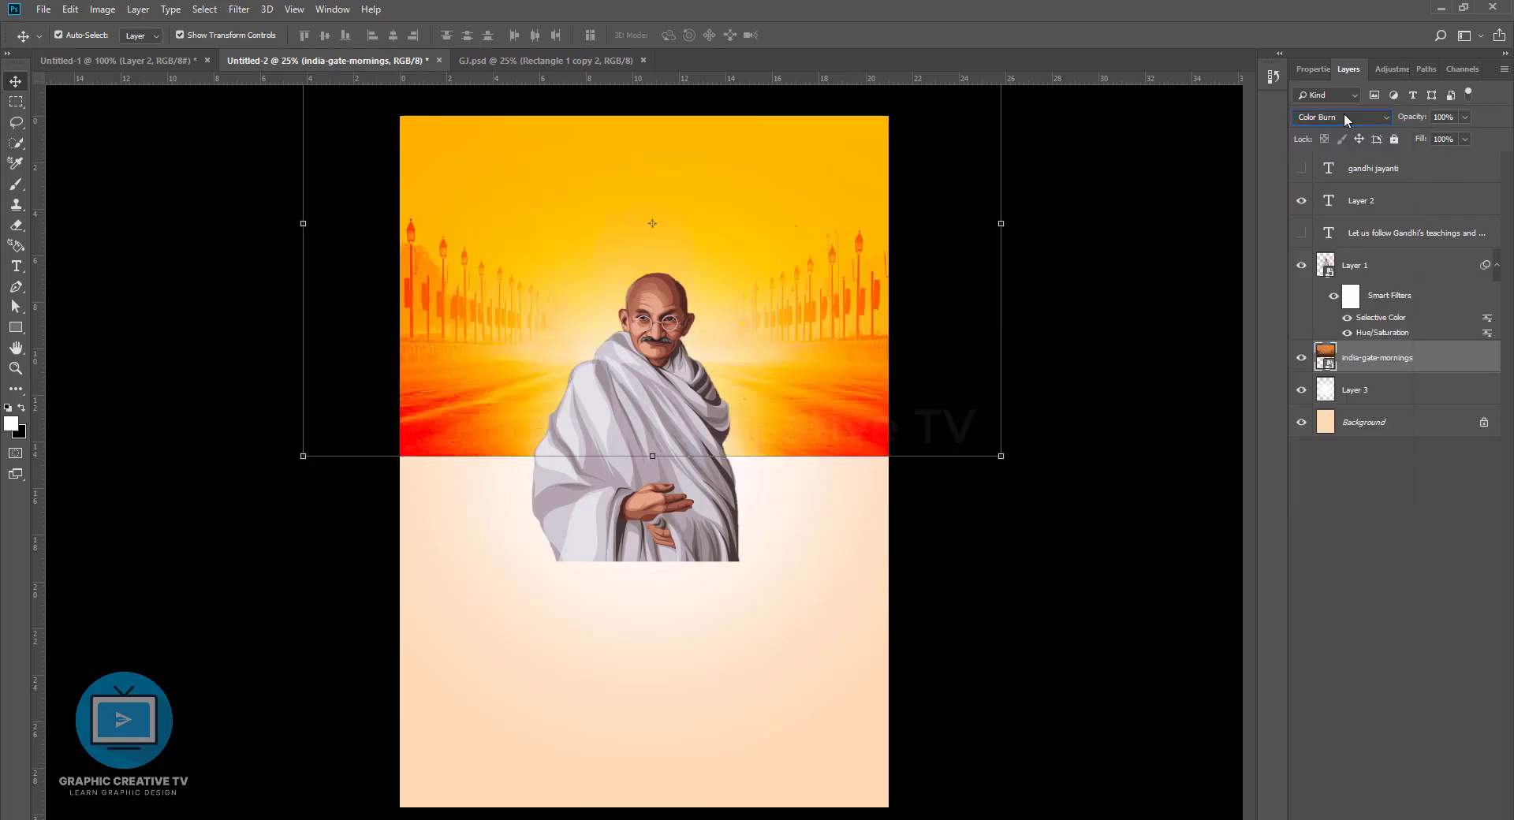
{"action": "key", "text": "Down"}
{"action": "key", "text": "Down"}
{"action": "key", "text": "Down"}
{"action": "key", "text": "Down"}
{"action": "key", "text": "Down"}
{"action": "key", "text": "Down"}
{"action": "key", "text": "Down"}
{"action": "key", "text": "Down"}
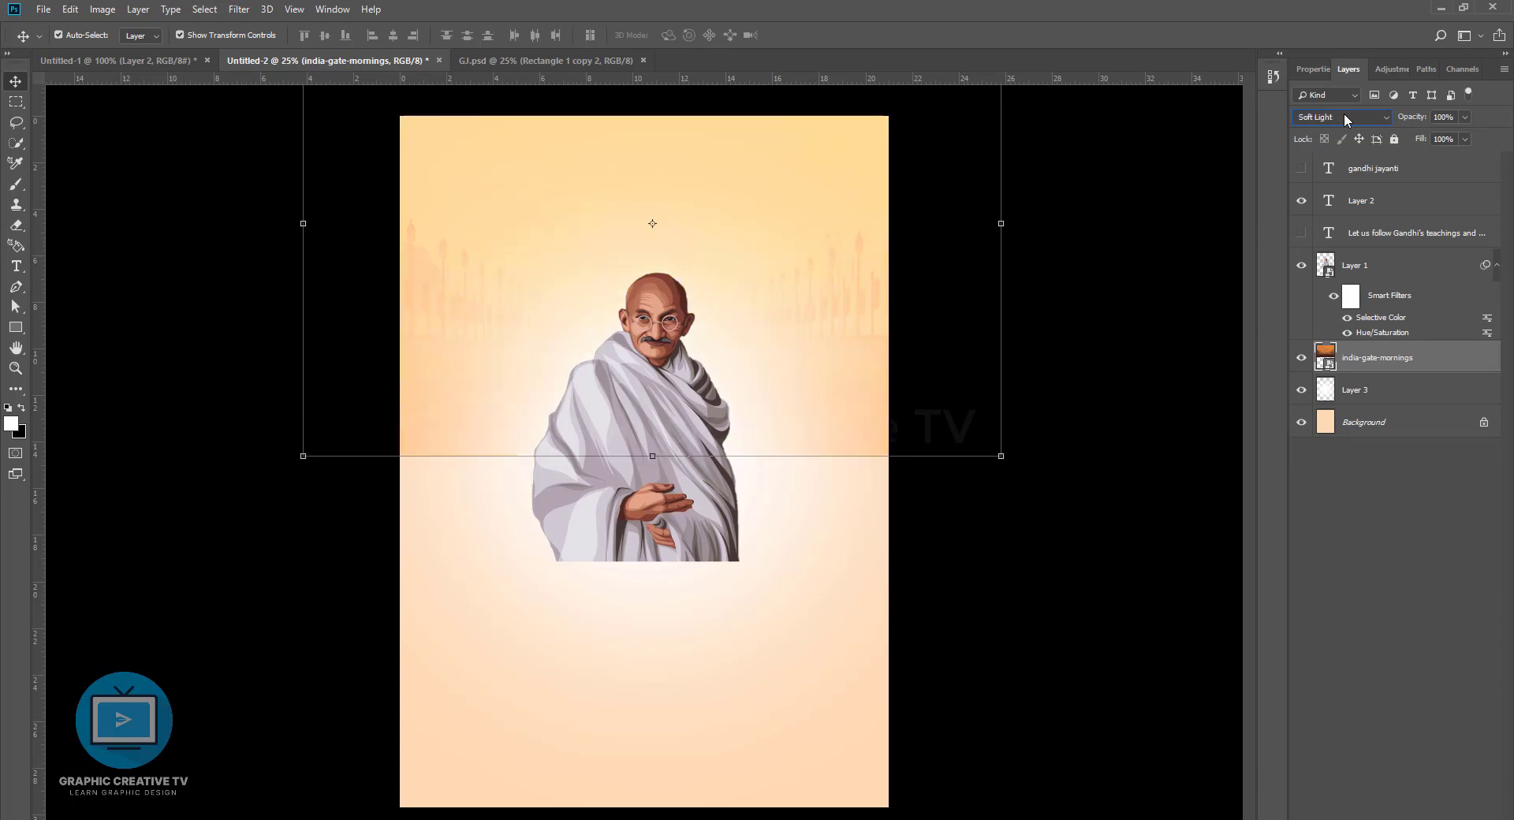
{"action": "key", "text": "Down"}
{"action": "key", "text": "Down"}
{"action": "key", "text": "Down"}
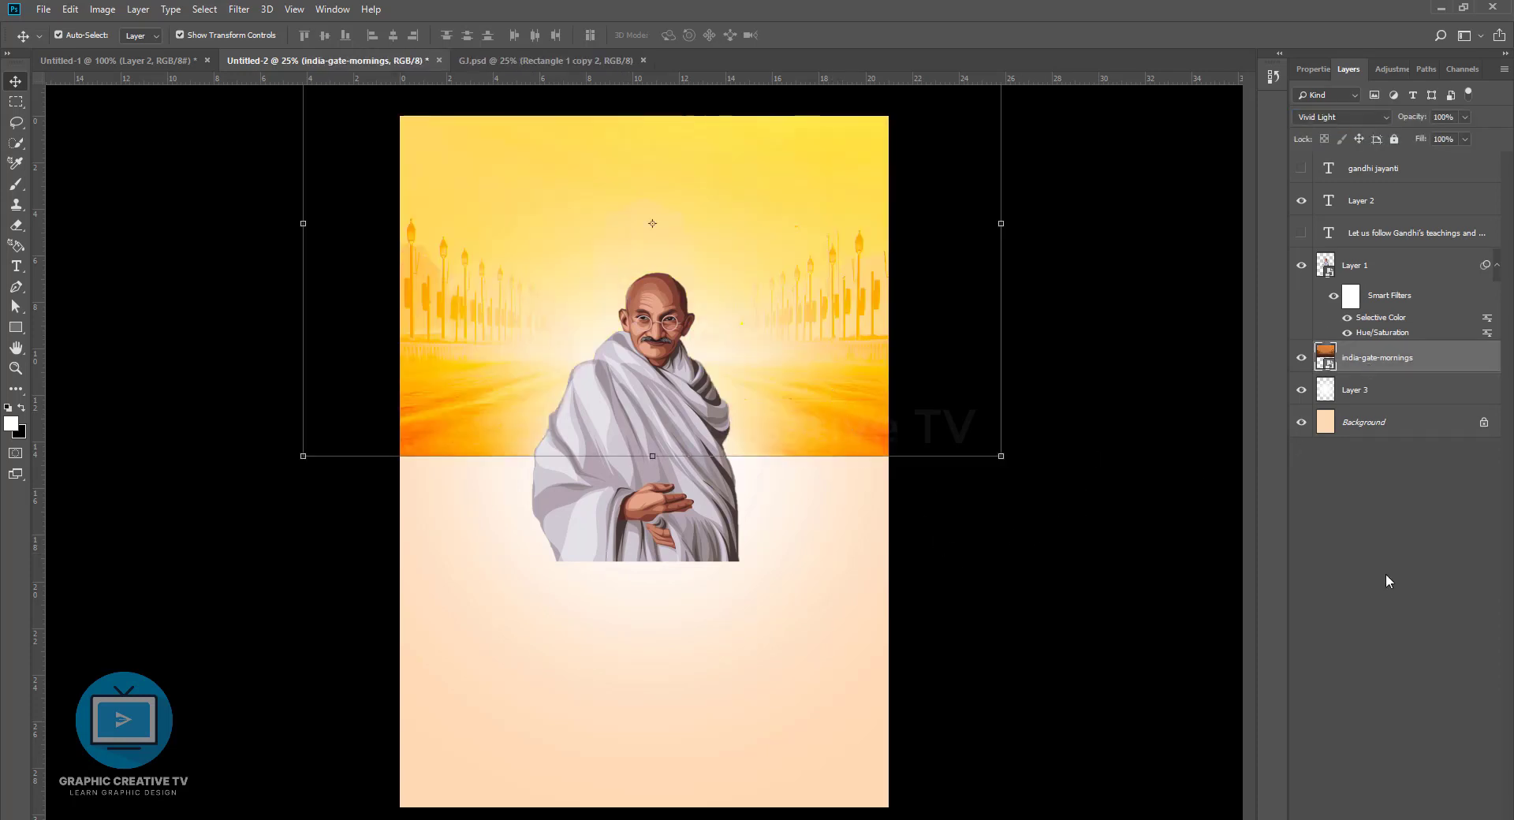
{"action": "right_click", "coordinate": [1369, 749]}
{"action": "key", "text": "Escape"}
Add a layer mask to the India Gate photo and paint black over the lower road band
{"action": "key", "text": "b"}
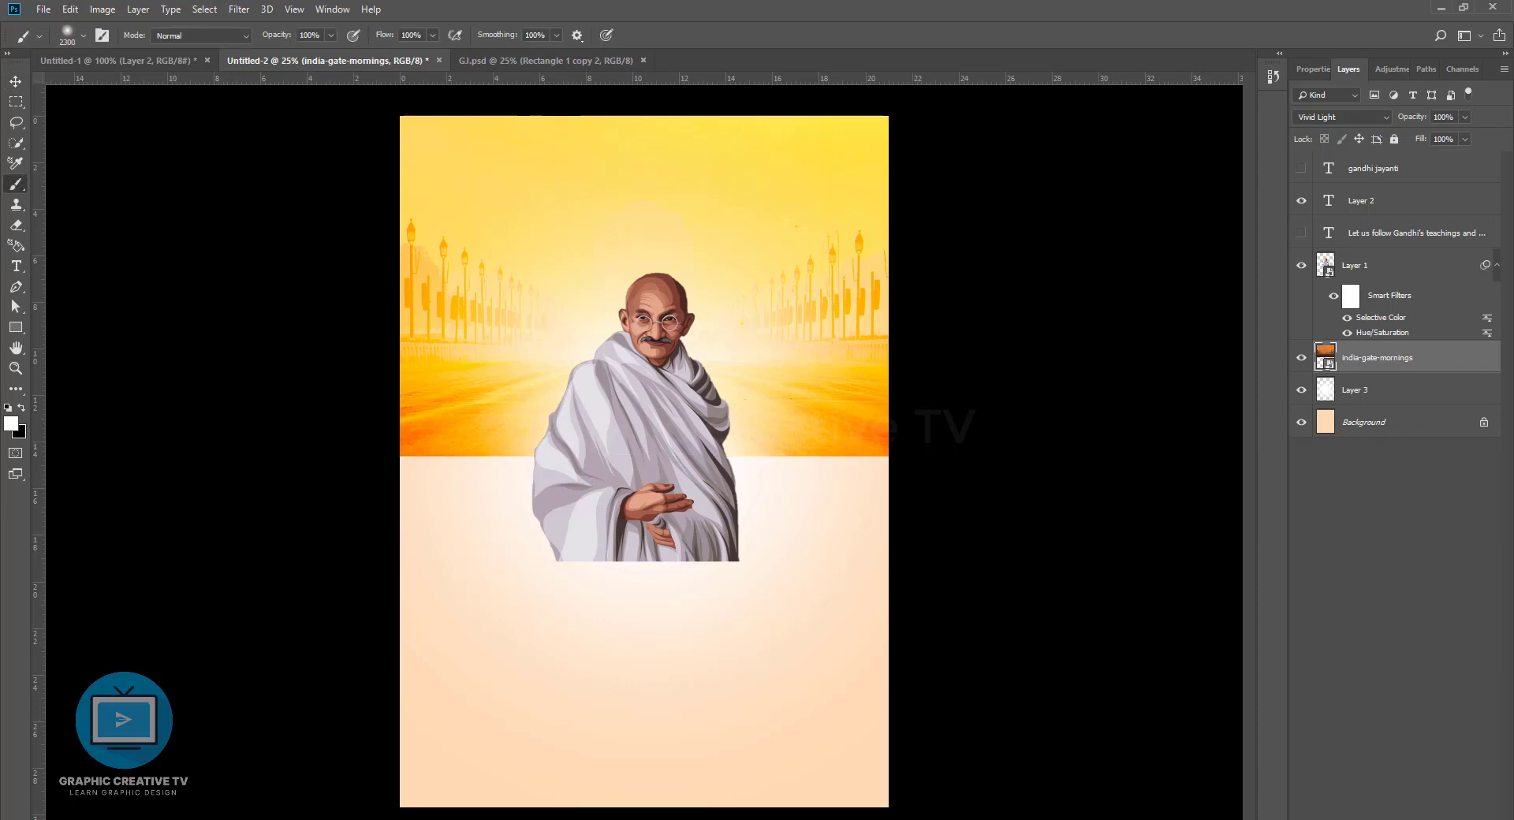
{"action": "key", "text": "bracketleft"}
{"action": "key", "text": "bracketleft"}
{"action": "key", "text": "bracketleft"}
{"action": "key", "text": "bracketleft"}
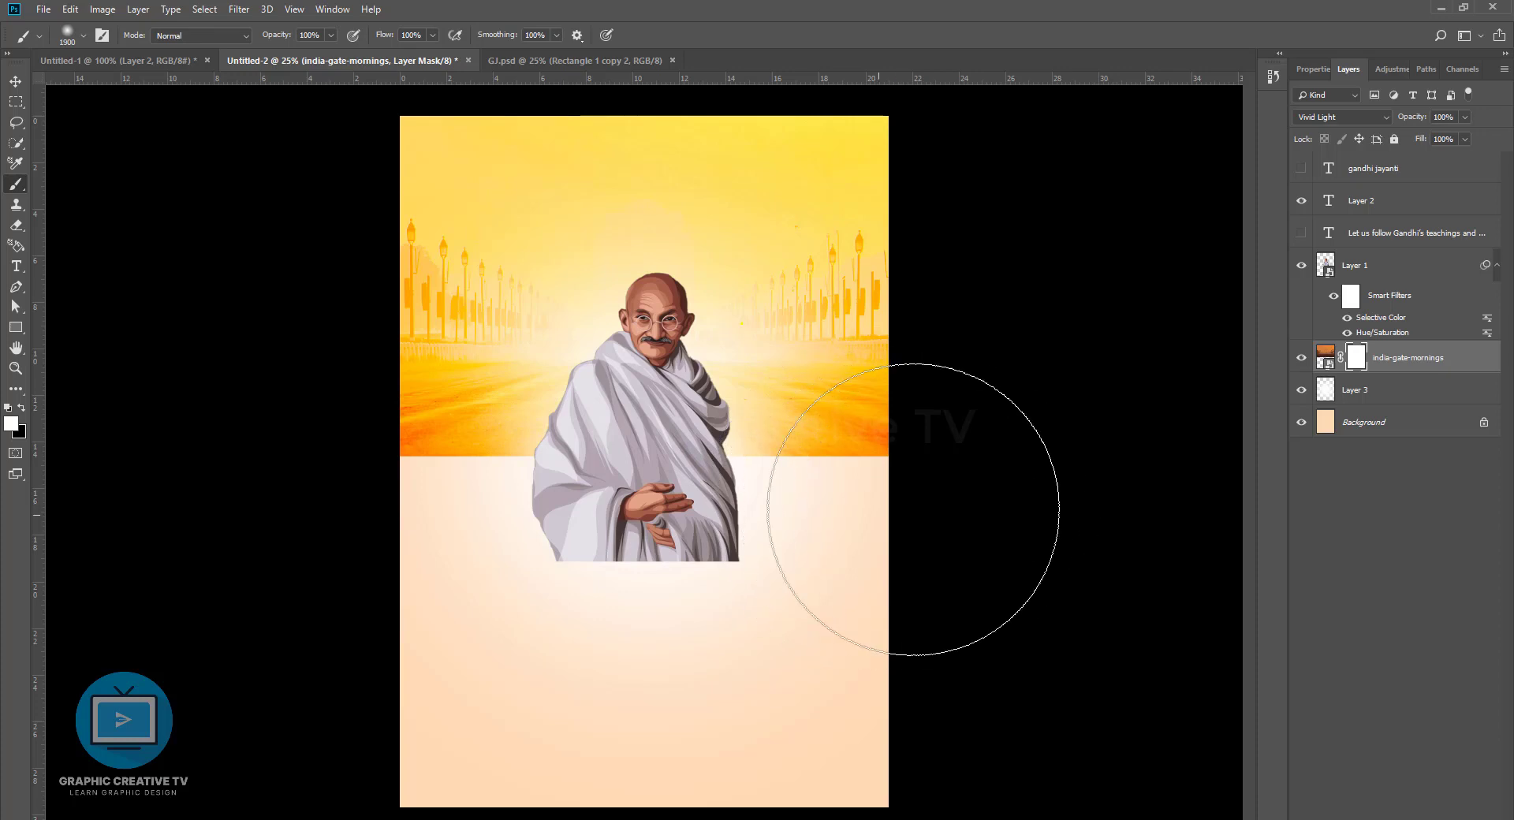
{"action": "key", "text": "x"}
{"action": "key", "text": "bracketleft"}
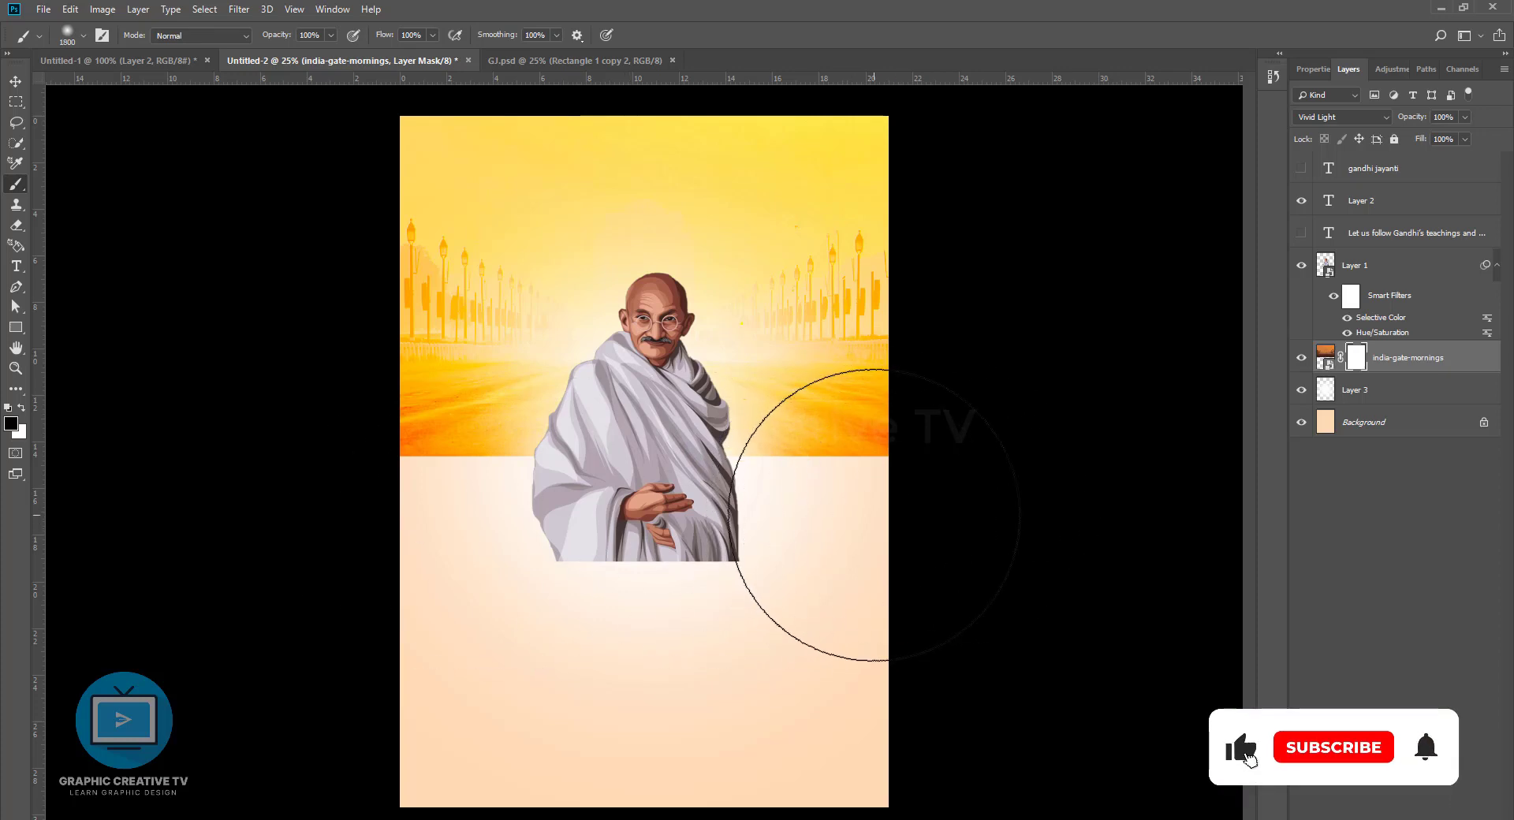
{"action": "key", "text": "bracketleft"}
{"action": "key", "text": "bracketleft"}
{"action": "key", "text": "bracketleft"}
{"action": "left_click_drag", "start_coordinate": [888, 490], "coordinate": [297, 473]}
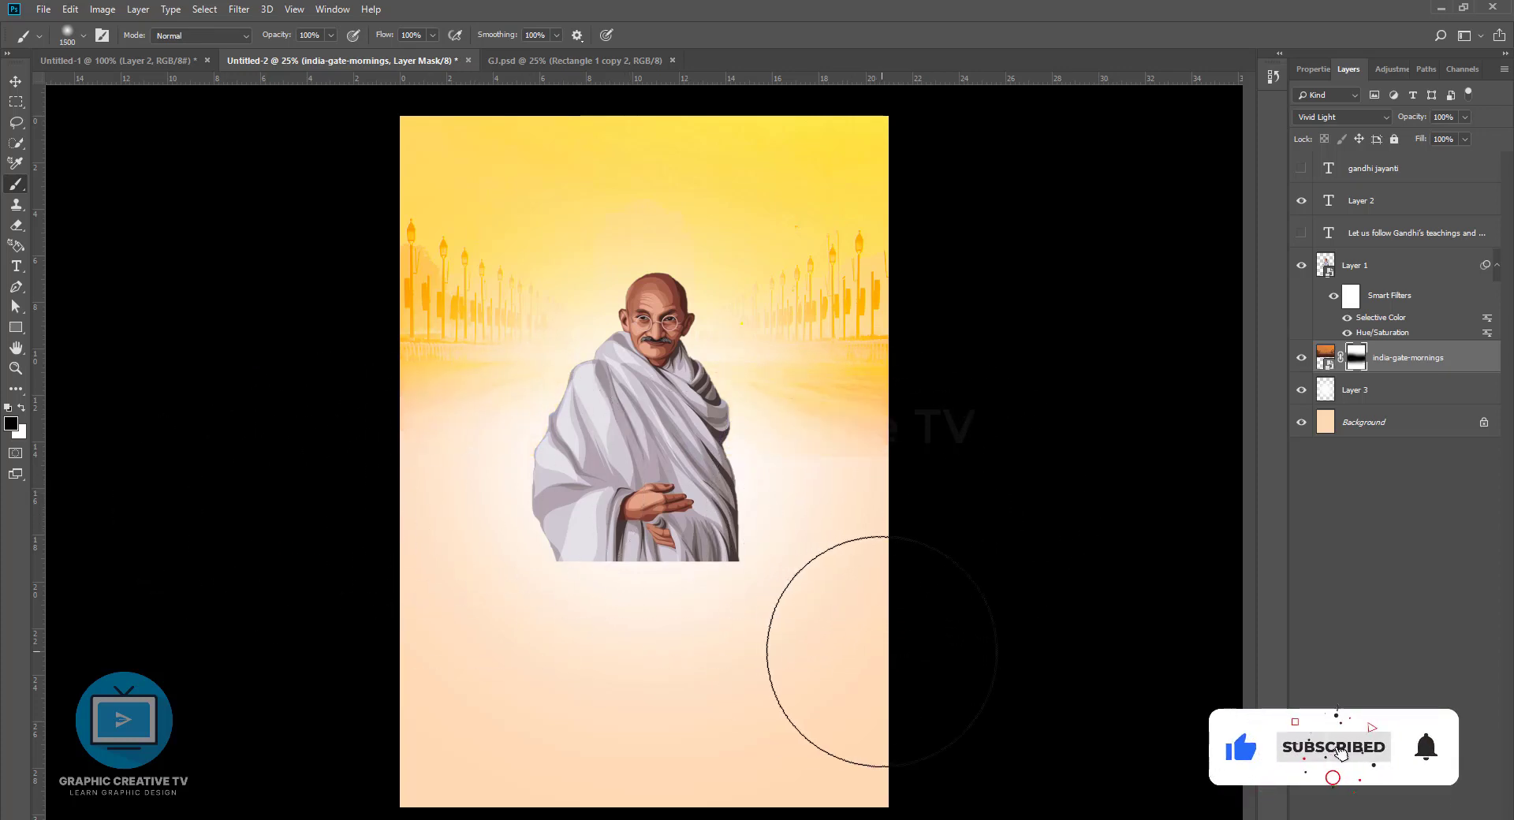
Undo those strokes and repaint the hard edge on the mask with a 600 px brush
{"action": "key", "text": "ctrl+z"}
{"action": "key", "text": "ctrl+shift+z"}
{"action": "key", "text": "ctrl+z"}
{"action": "key", "text": "ctrl+z"}
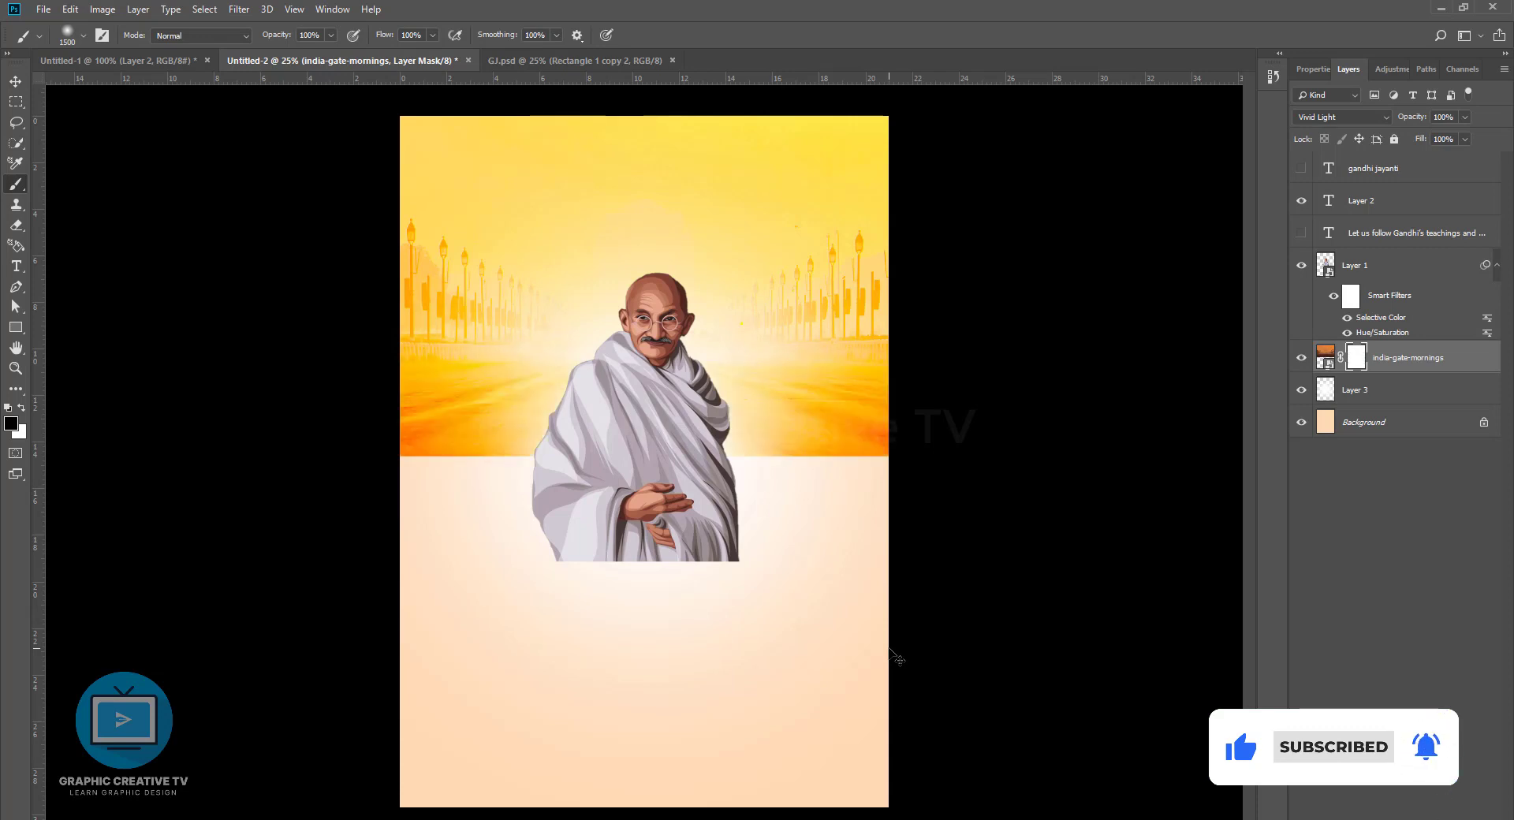
{"action": "key", "text": "bracketleft"}
{"action": "key", "text": "bracketleft"}
{"action": "key", "text": "bracketleft"}
{"action": "key", "text": "bracketleft"}
{"action": "key", "text": "bracketleft"}
{"action": "key", "text": "bracketleft"}
{"action": "key", "text": "bracketleft"}
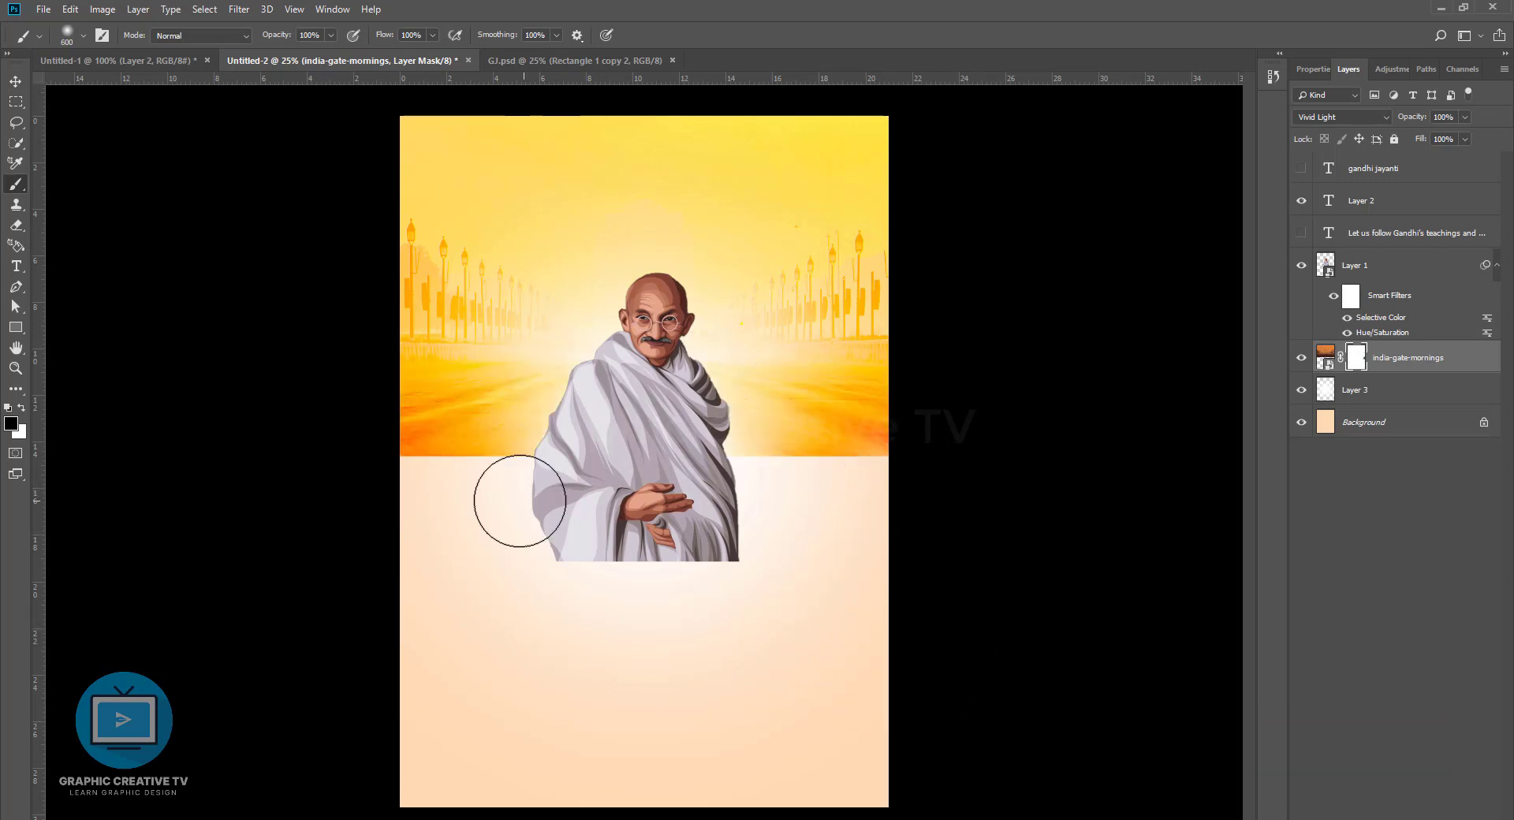
{"action": "left_click_drag", "start_coordinate": [399, 489], "coordinate": [763, 489]}
{"action": "left_click_drag", "start_coordinate": [899, 483], "coordinate": [782, 490]}
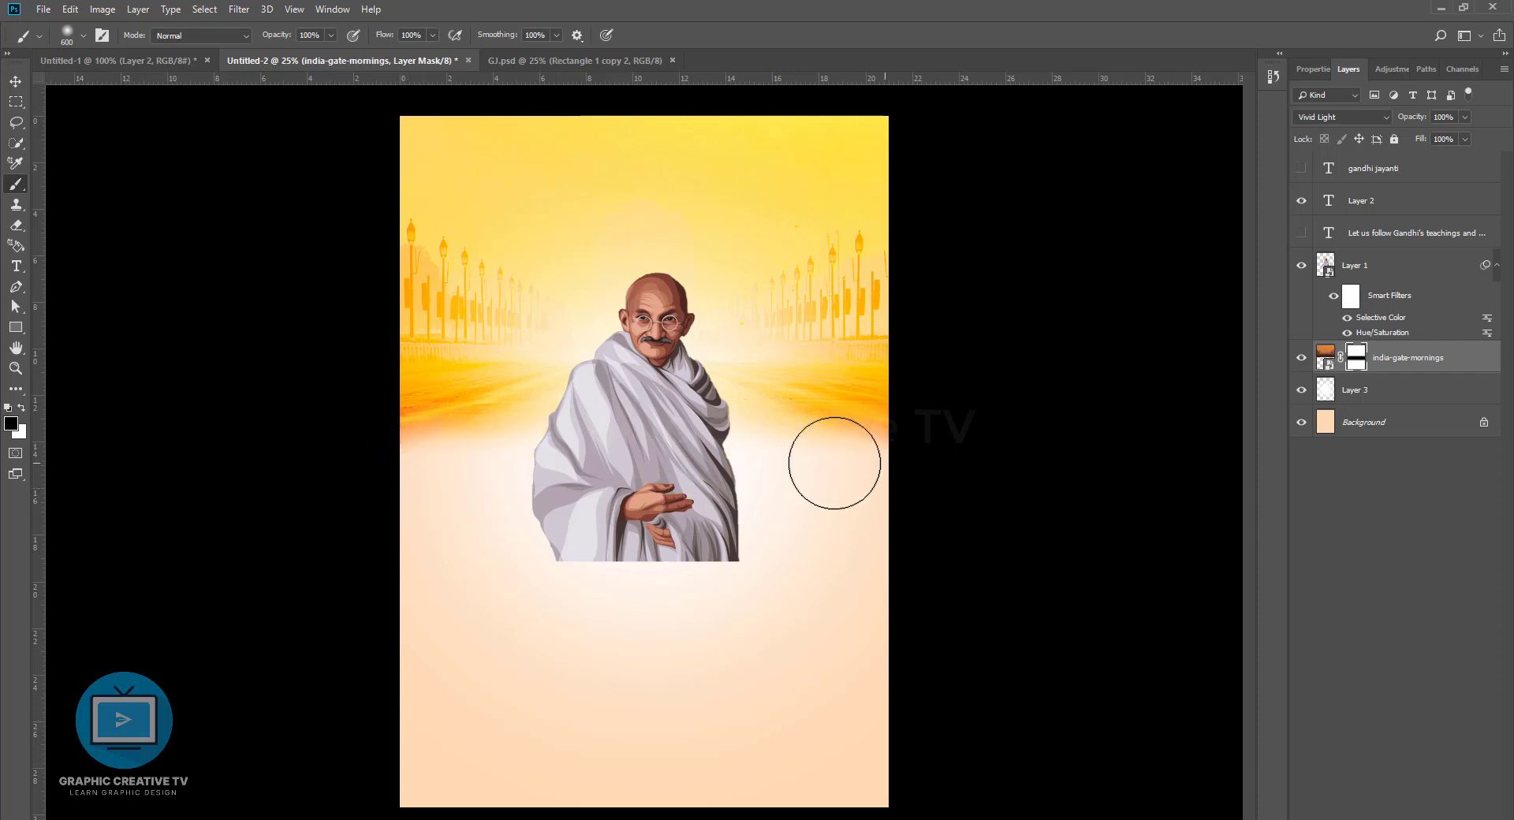
{"action": "left_click", "coordinate": [18, 83]}
Scale the India Gate image to about 128% and try the Linear Light blend
{"action": "left_click_drag", "start_coordinate": [996, 459], "coordinate": [1101, 519]}
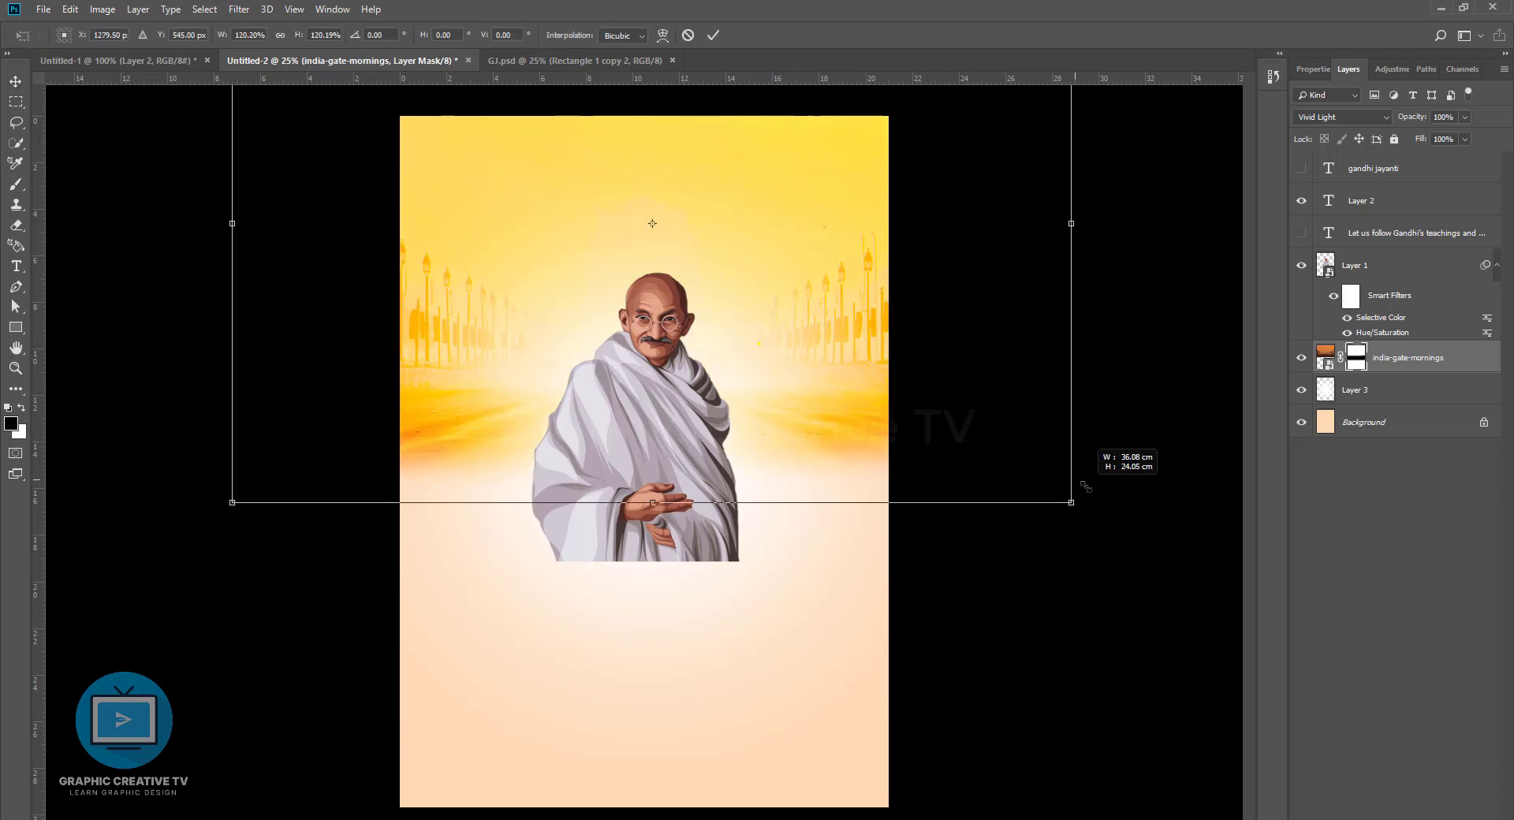
{"action": "key", "text": "Return"}
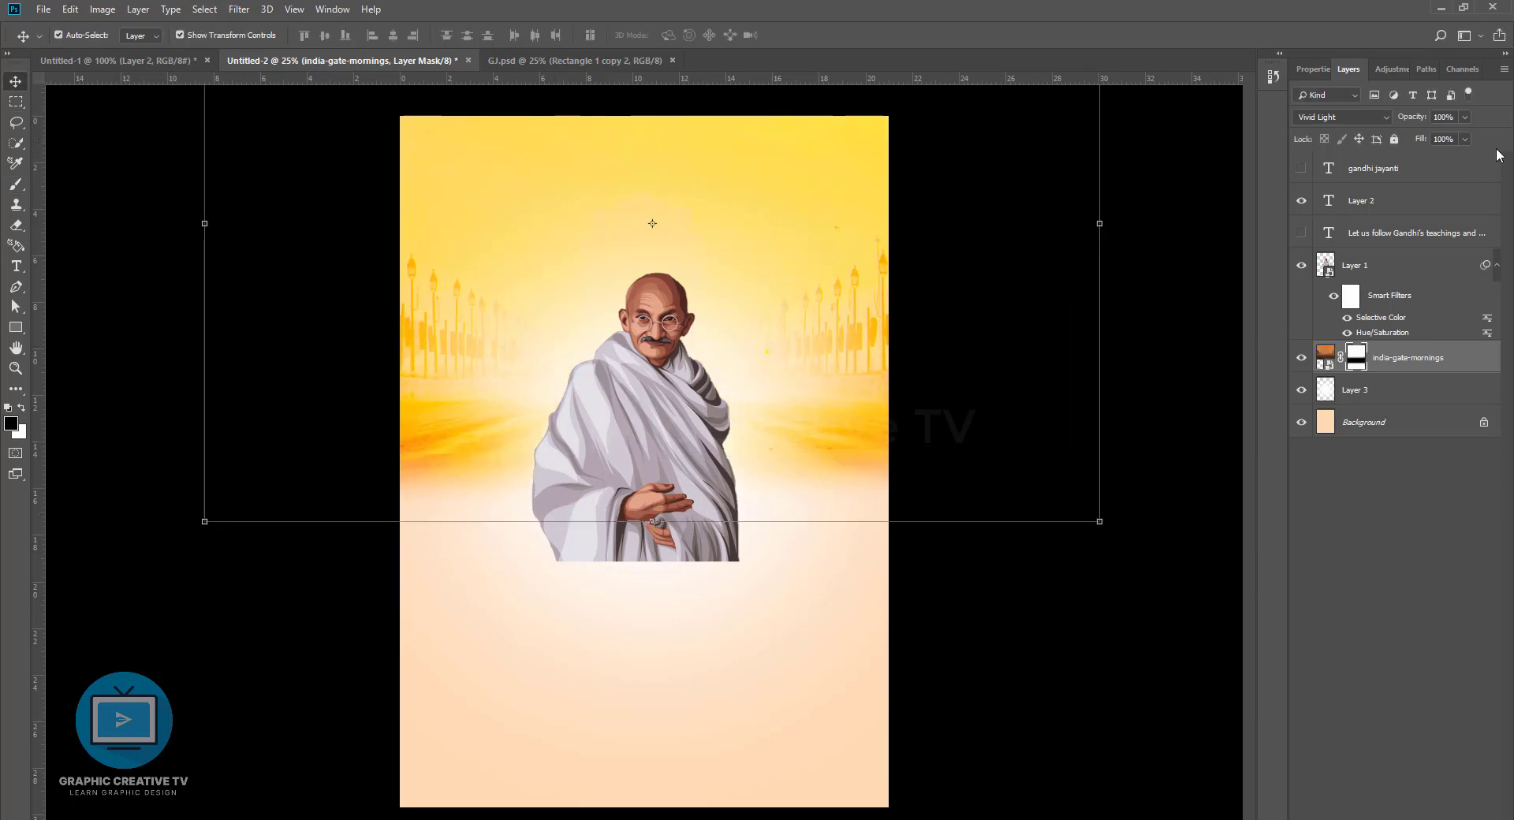
{"action": "left_click", "coordinate": [1340, 117]}
{"action": "left_click", "coordinate": [1340, 294]}
Compare Hard Light and other blend modes, then return the image to Vivid Light
{"action": "scroll", "coordinate": [1356, 116], "scroll_direction": "down", "scroll_amount": 2}
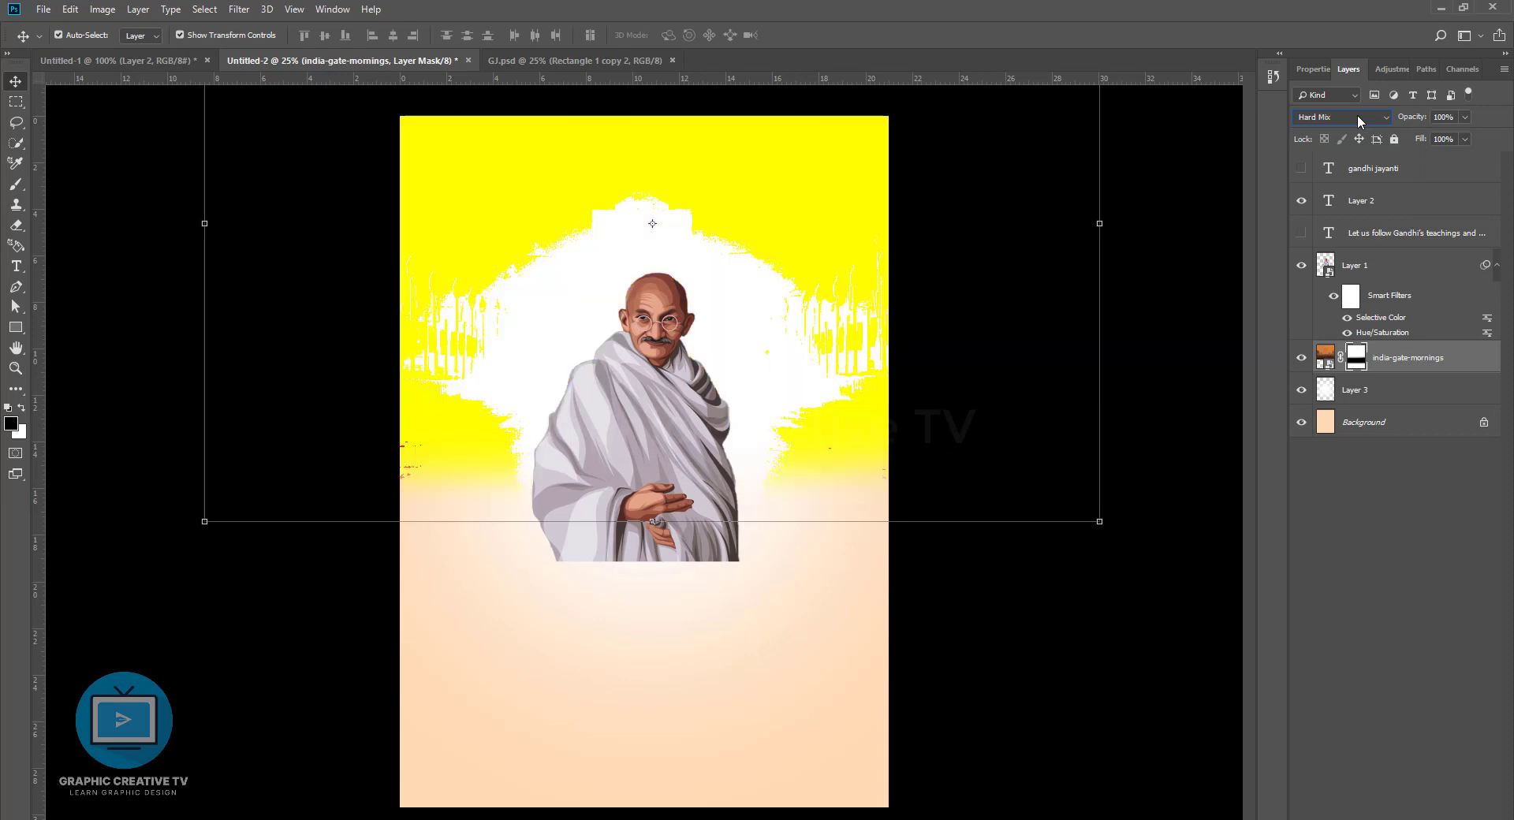
{"action": "scroll", "coordinate": [1356, 117], "scroll_direction": "down", "scroll_amount": 2}
{"action": "scroll", "coordinate": [1356, 117], "scroll_direction": "down", "scroll_amount": 2}
{"action": "scroll", "coordinate": [1356, 116], "scroll_direction": "down", "scroll_amount": 3}
{"action": "scroll", "coordinate": [1356, 117], "scroll_direction": "down", "scroll_amount": 1}
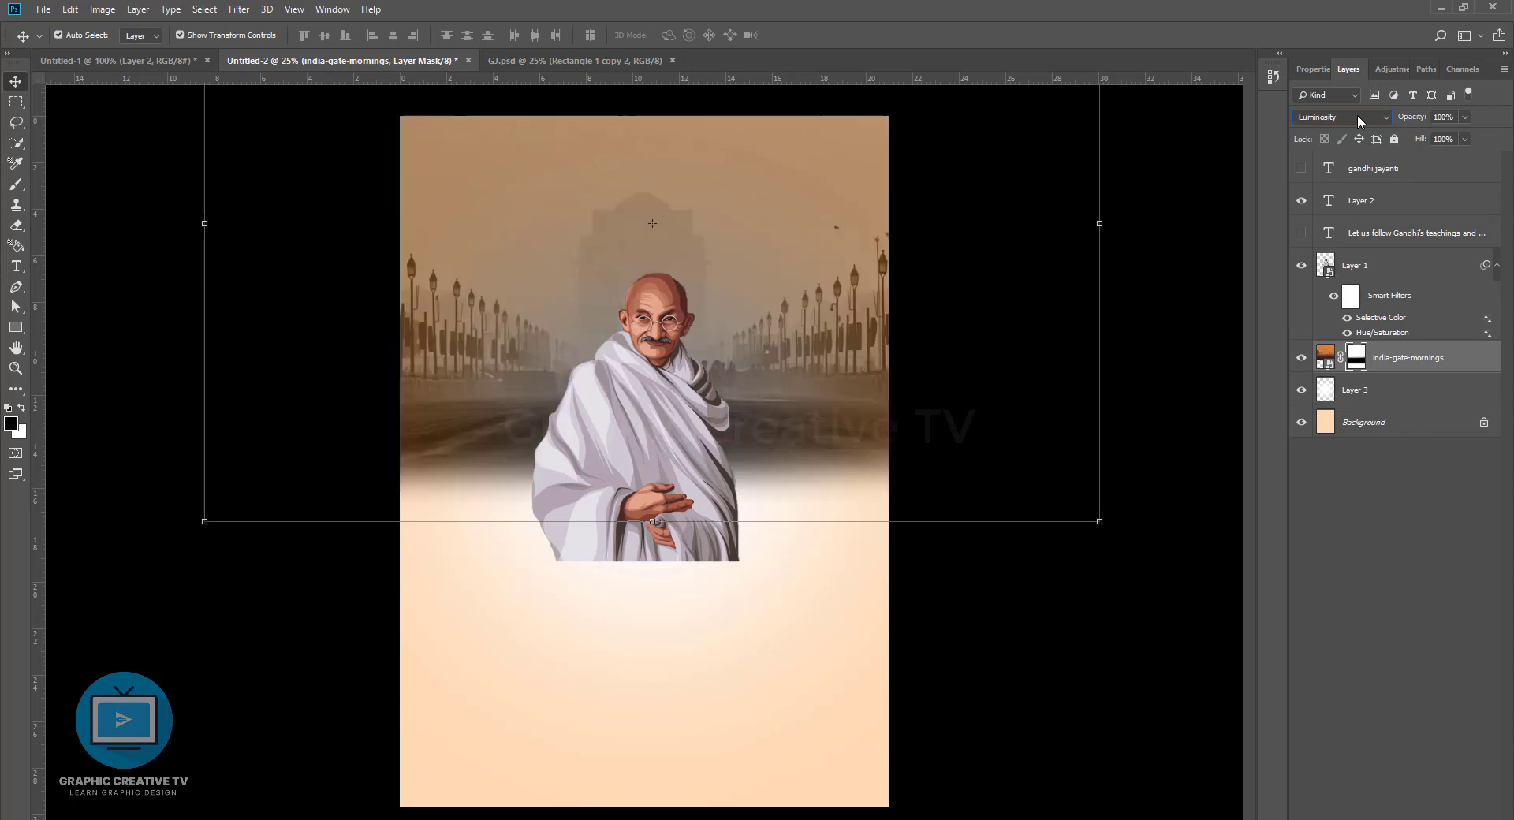
{"action": "scroll", "coordinate": [1356, 116], "scroll_direction": "up", "scroll_amount": 4}
{"action": "scroll", "coordinate": [1356, 117], "scroll_direction": "up", "scroll_amount": 3}
{"action": "scroll", "coordinate": [1356, 117], "scroll_direction": "up", "scroll_amount": 2}
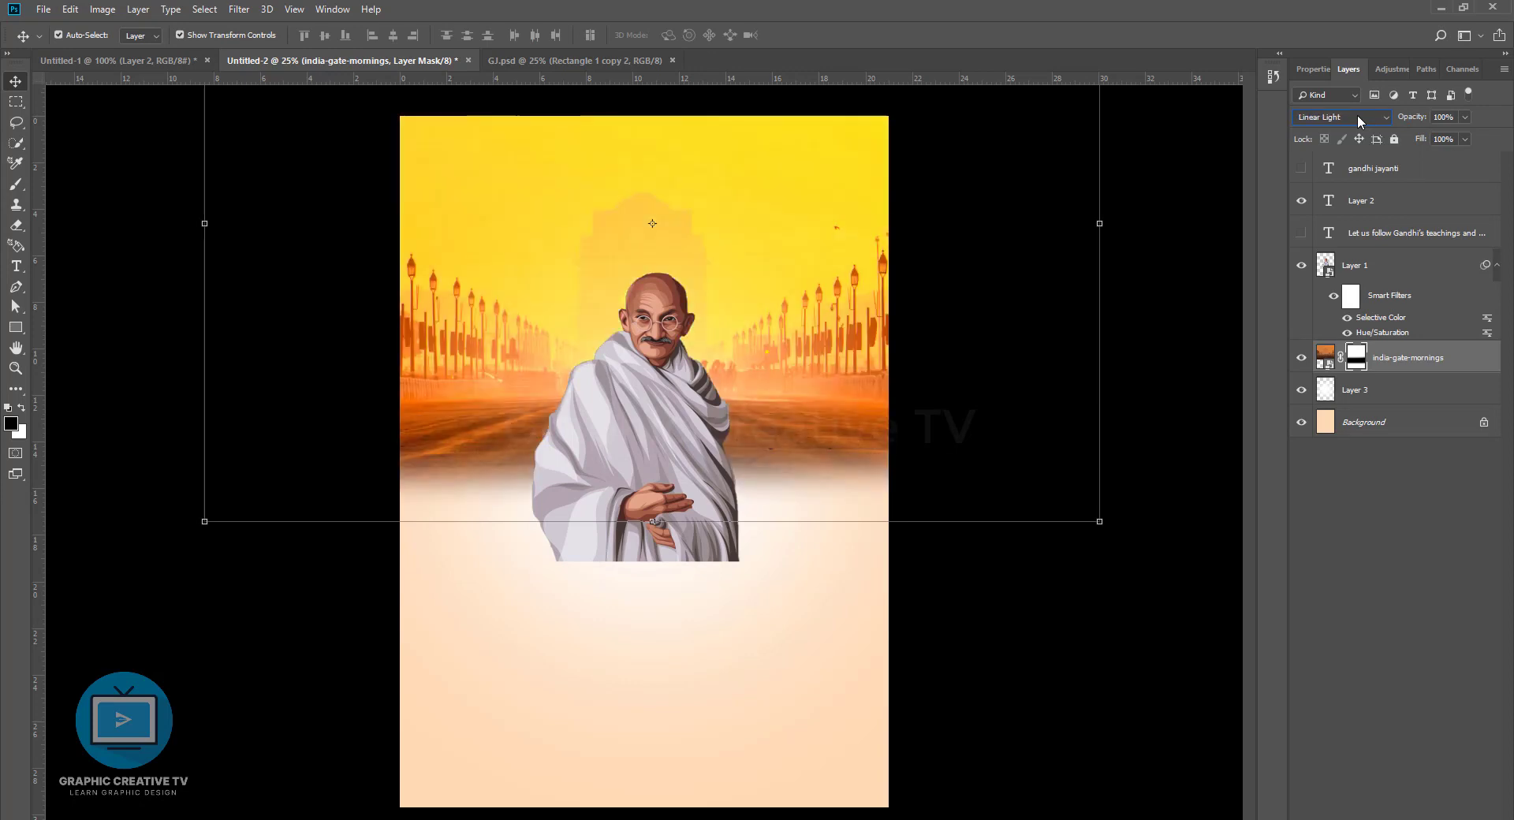
{"action": "scroll", "coordinate": [1356, 116], "scroll_direction": "up", "scroll_amount": 2}
{"action": "key", "text": "Up"}
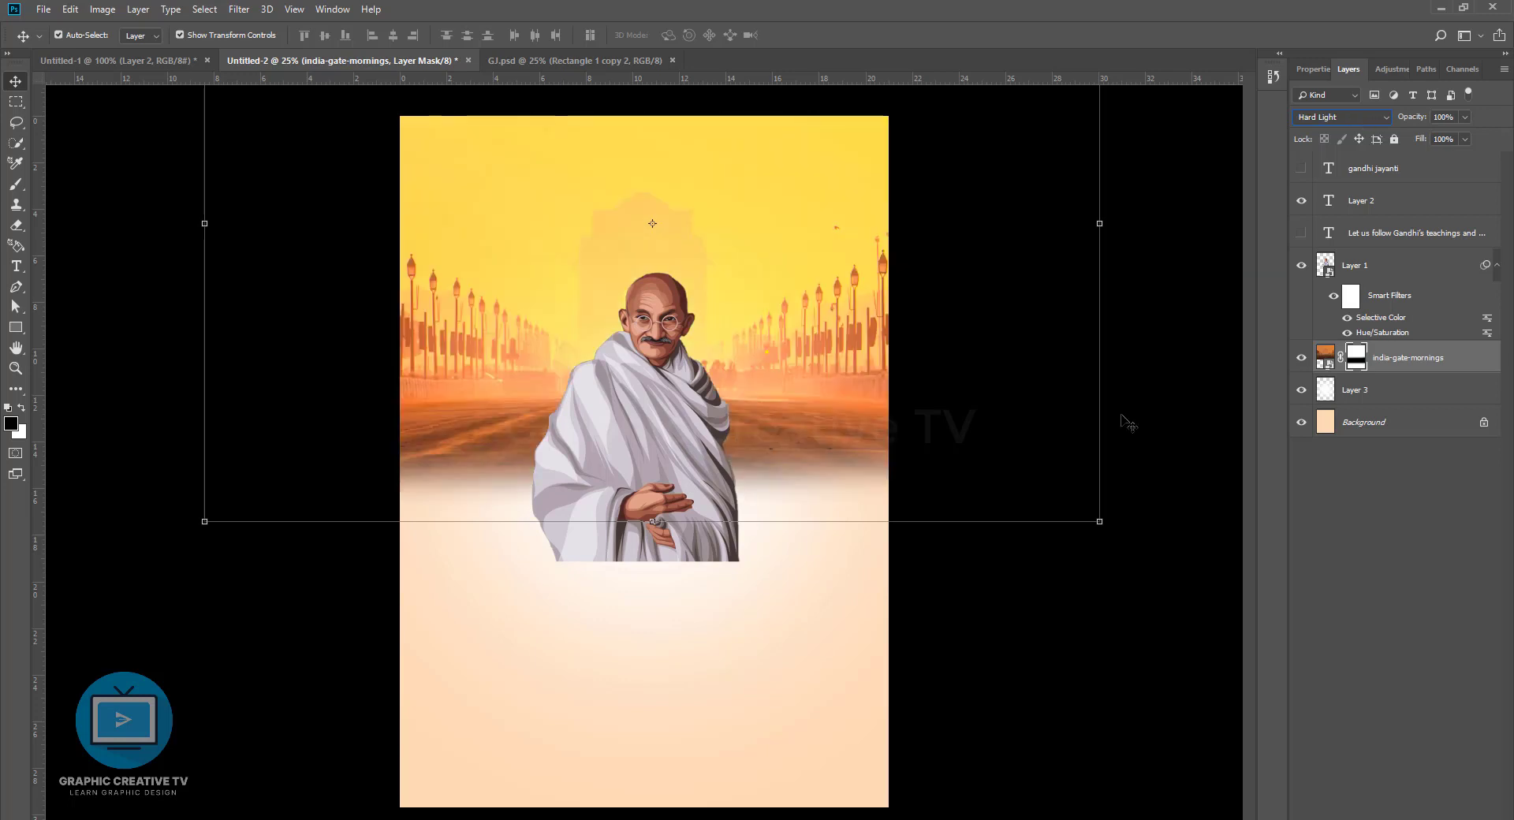
{"action": "key", "text": "alt+bracketright"}
{"action": "key", "text": "alt+bracketleft"}
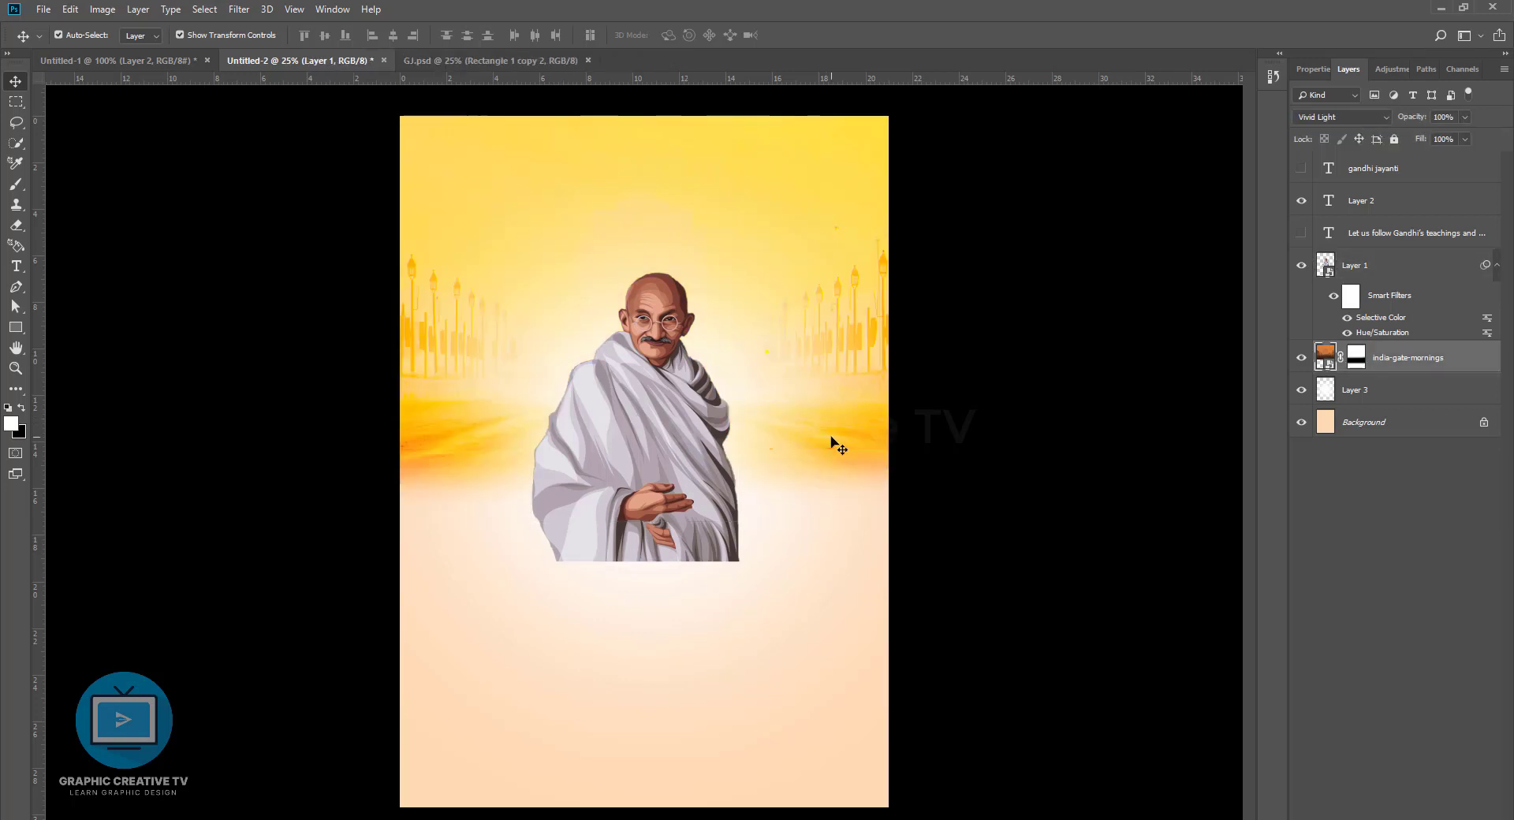
Show the gandhi jayanti title and move it below Gandhi
{"action": "left_click", "coordinate": [1043, 455]}
{"action": "left_click", "coordinate": [1302, 168]}
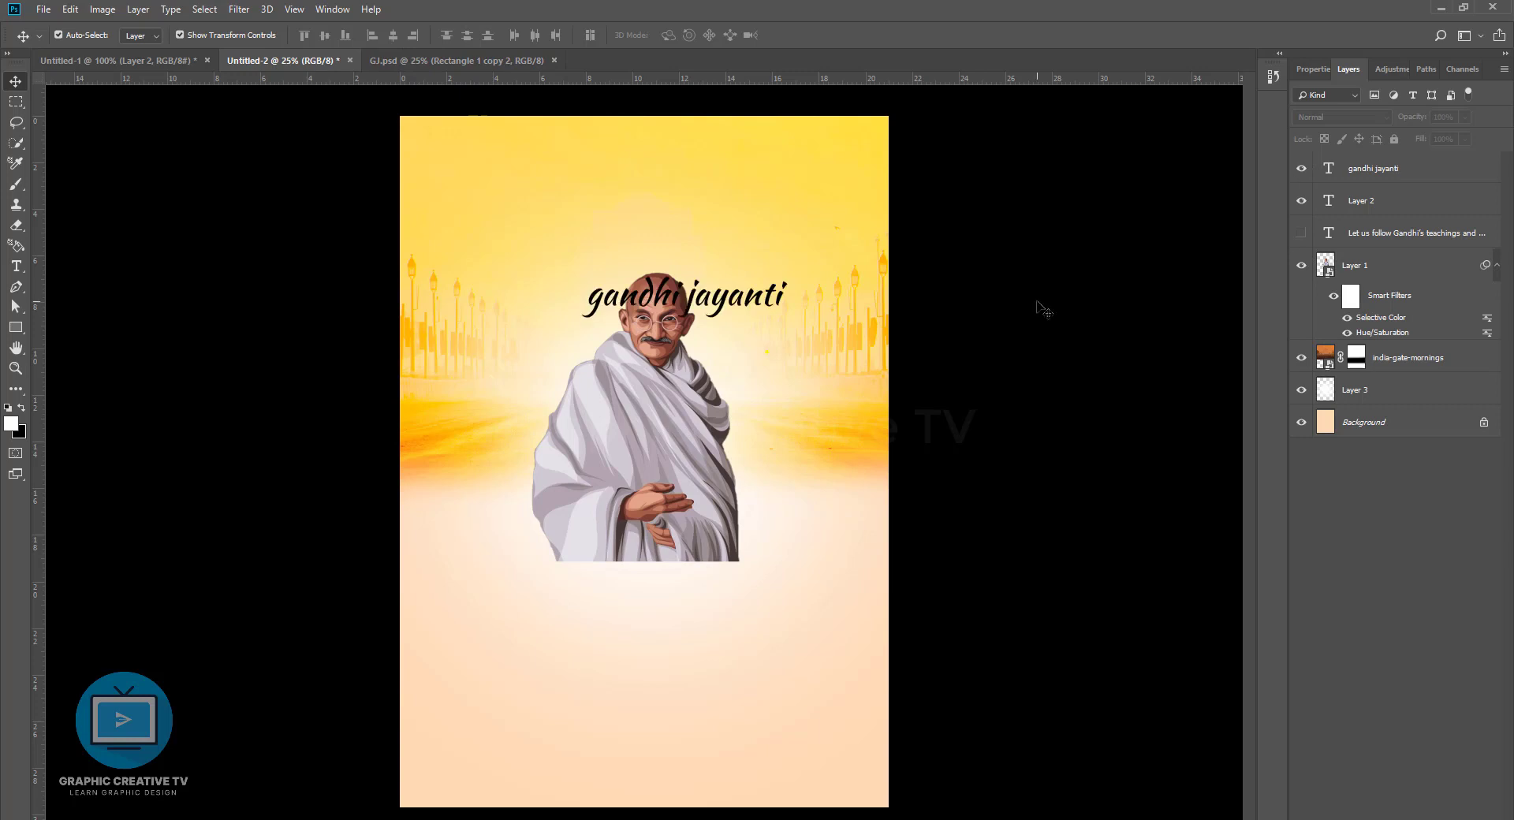
{"action": "left_click_drag", "start_coordinate": [780, 303], "coordinate": [716, 658]}
Move the Taj Mahal and India Gate monuments up beside Gandhi's base
{"action": "left_click", "coordinate": [712, 558]}
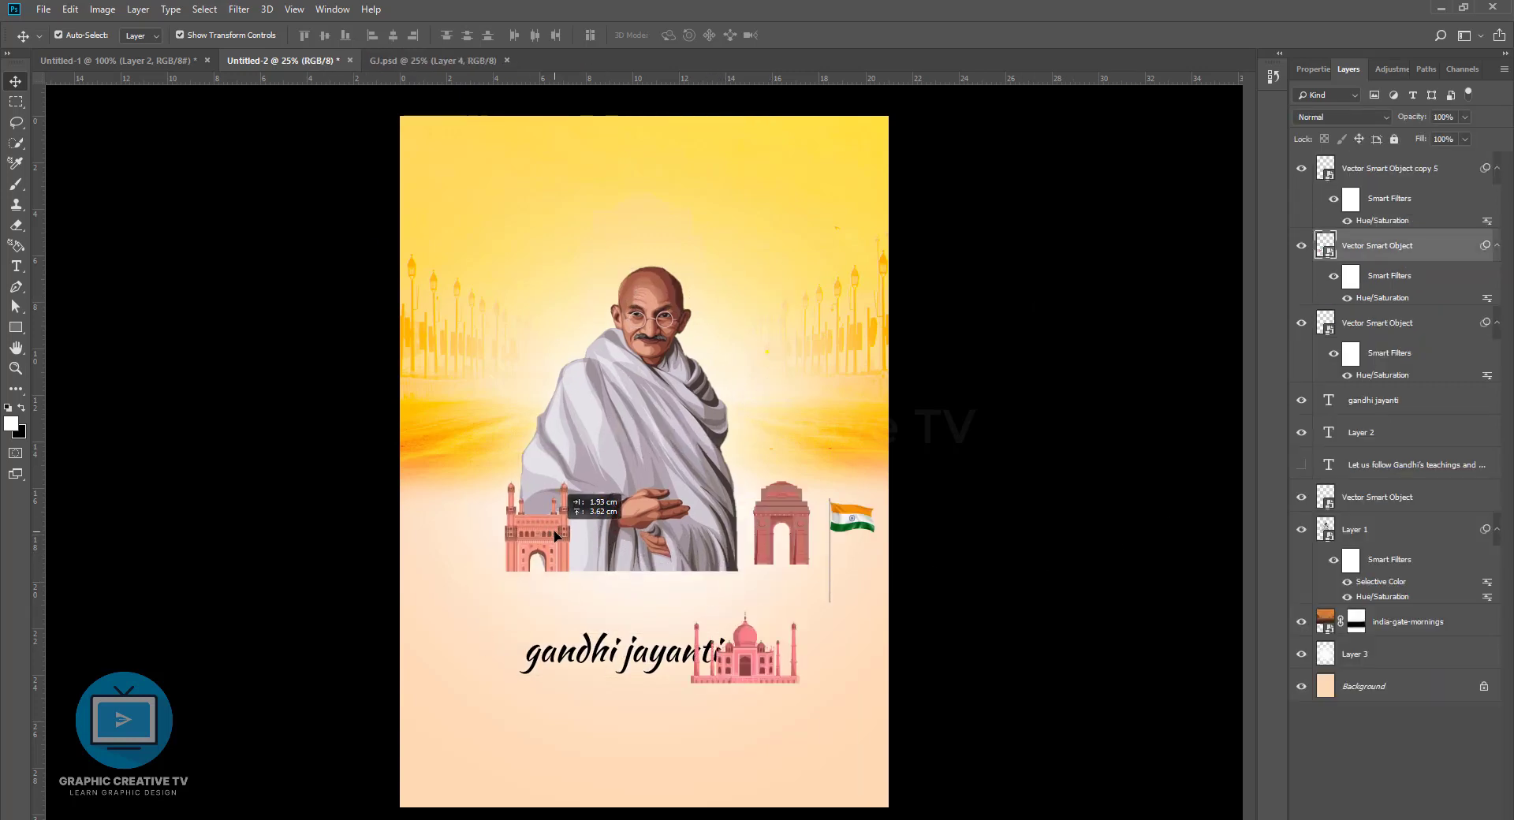
{"action": "left_click_drag", "start_coordinate": [732, 654], "coordinate": [613, 550]}
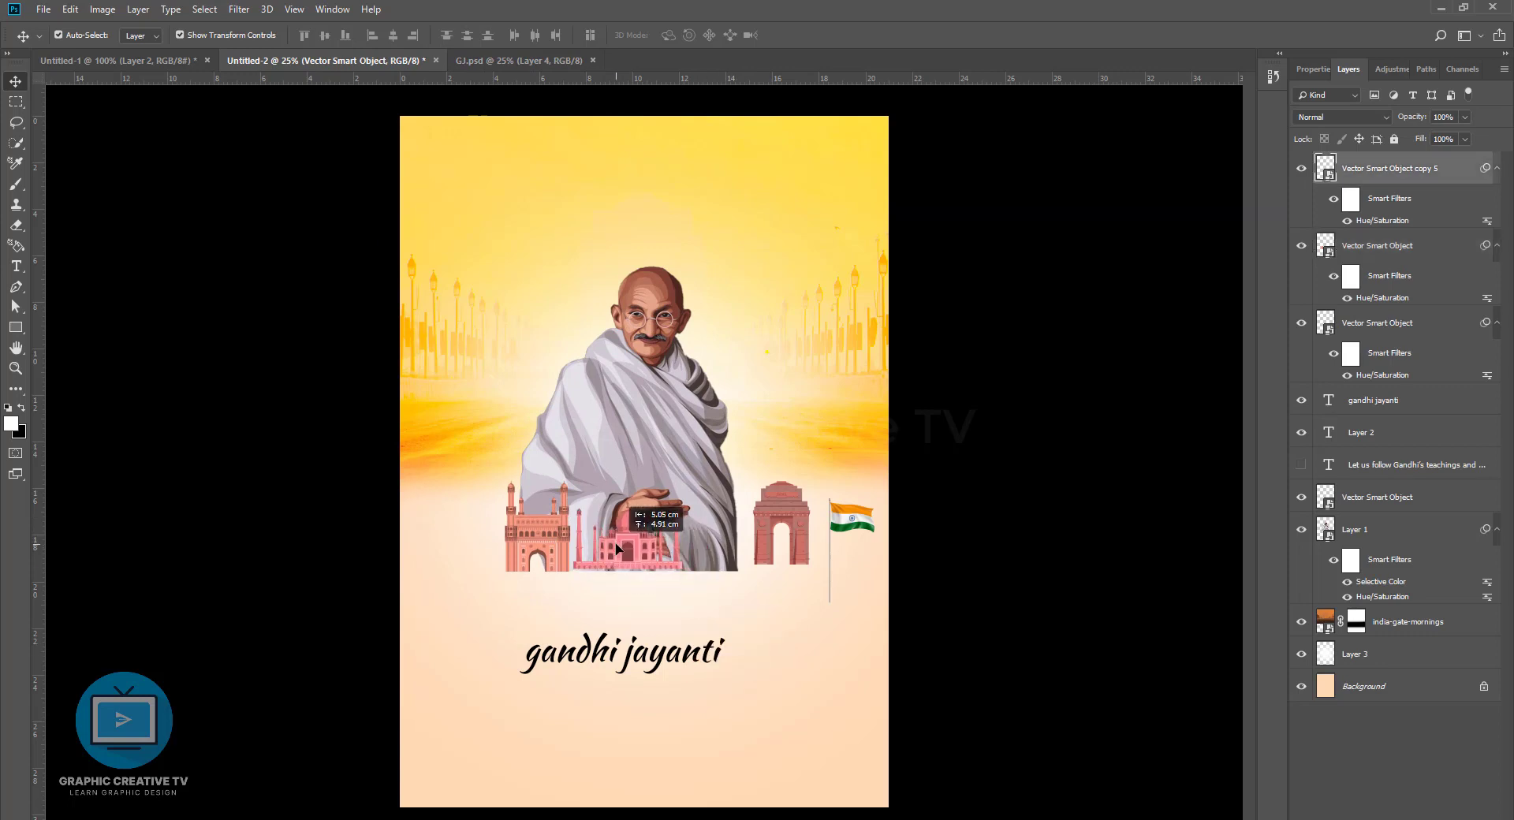
{"action": "left_click_drag", "start_coordinate": [770, 507], "coordinate": [696, 512]}
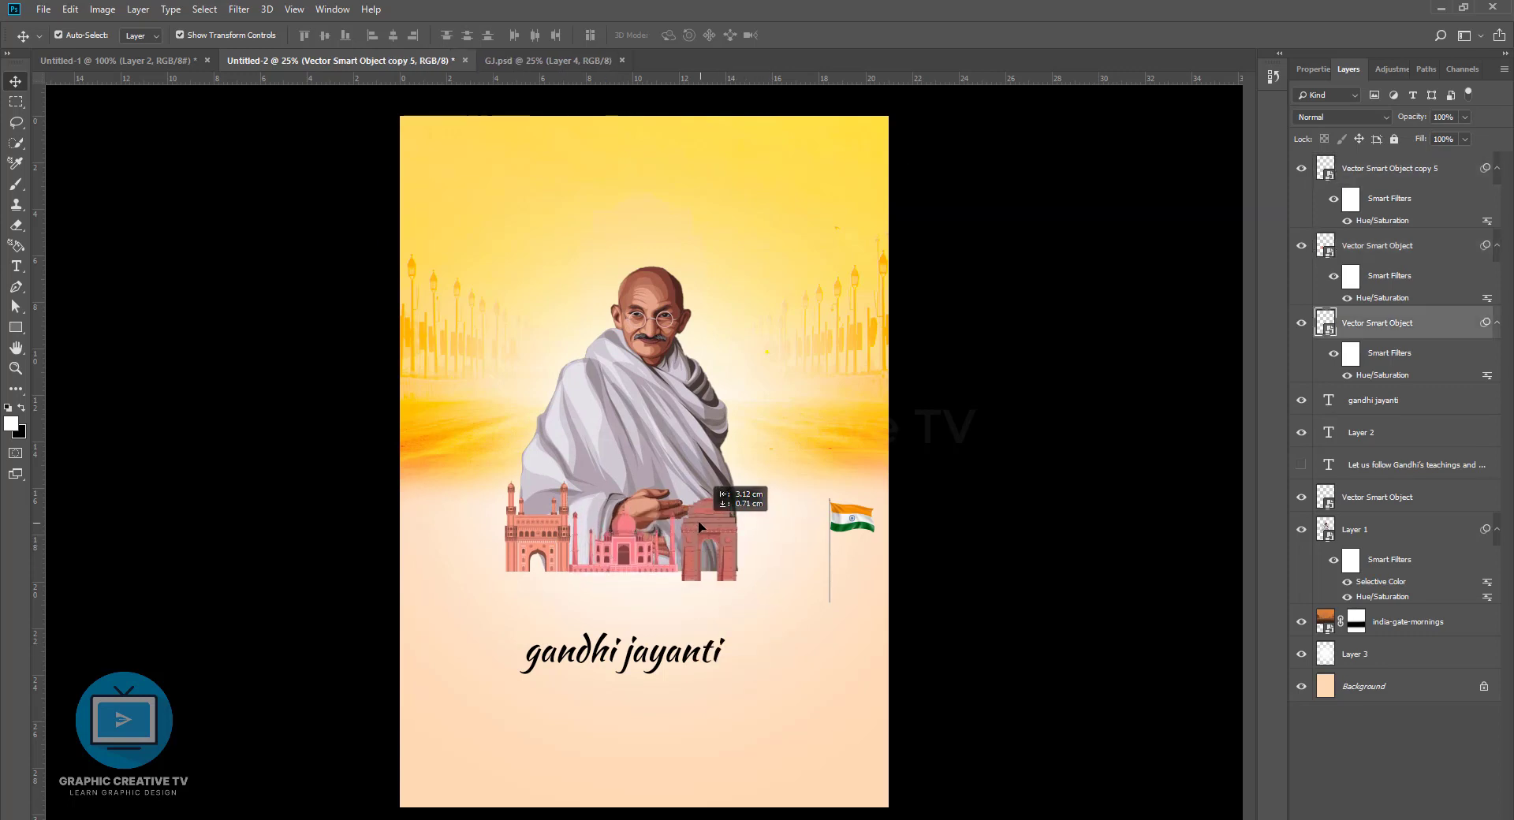
{"action": "left_click", "coordinate": [621, 534]}
{"action": "left_click", "coordinate": [717, 511], "text": "shift"}
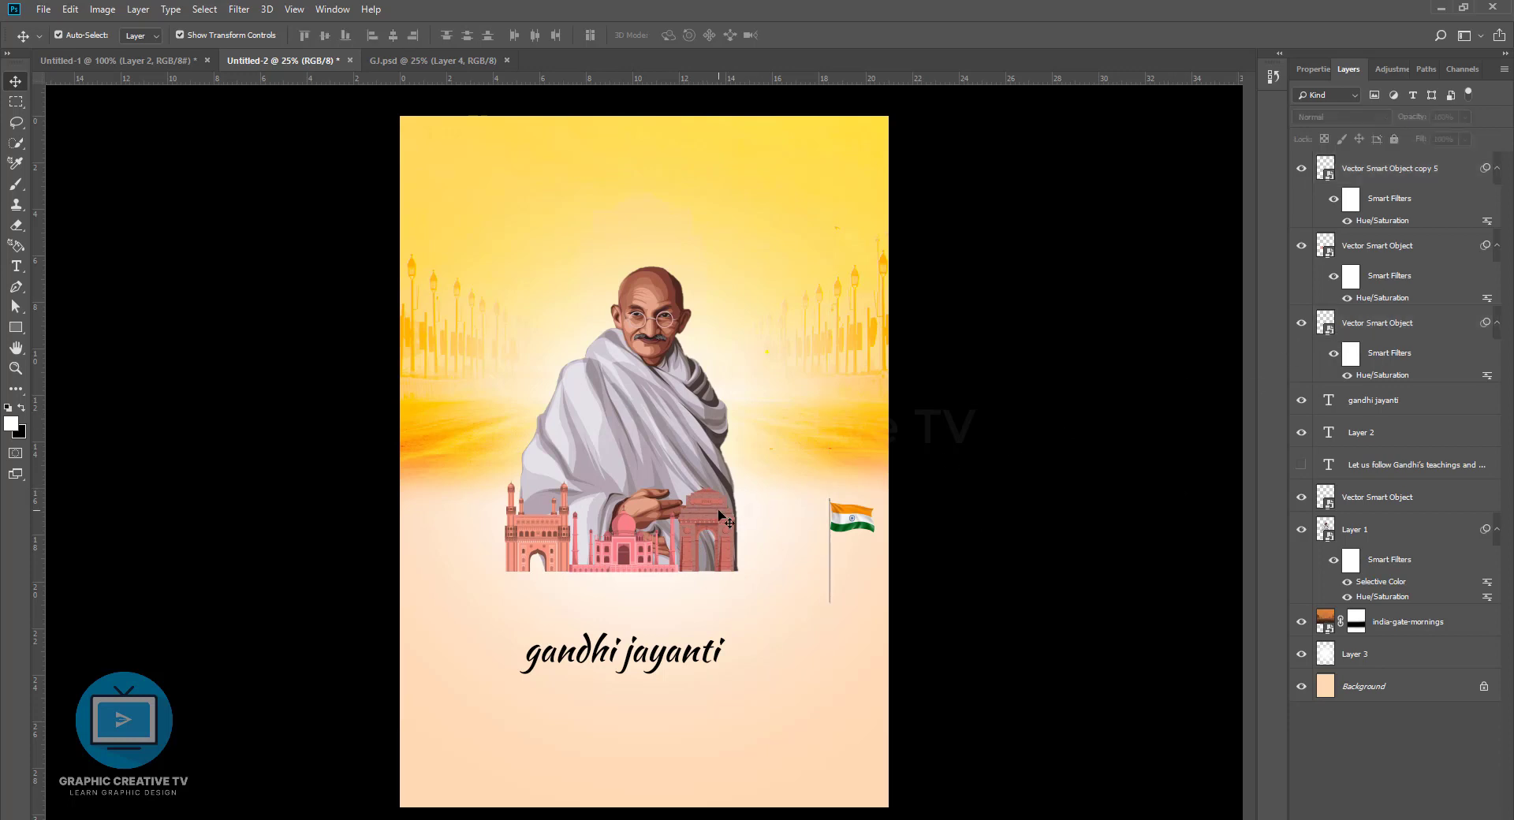
{"action": "left_click", "coordinate": [725, 520]}
{"action": "left_click", "coordinate": [763, 338]}
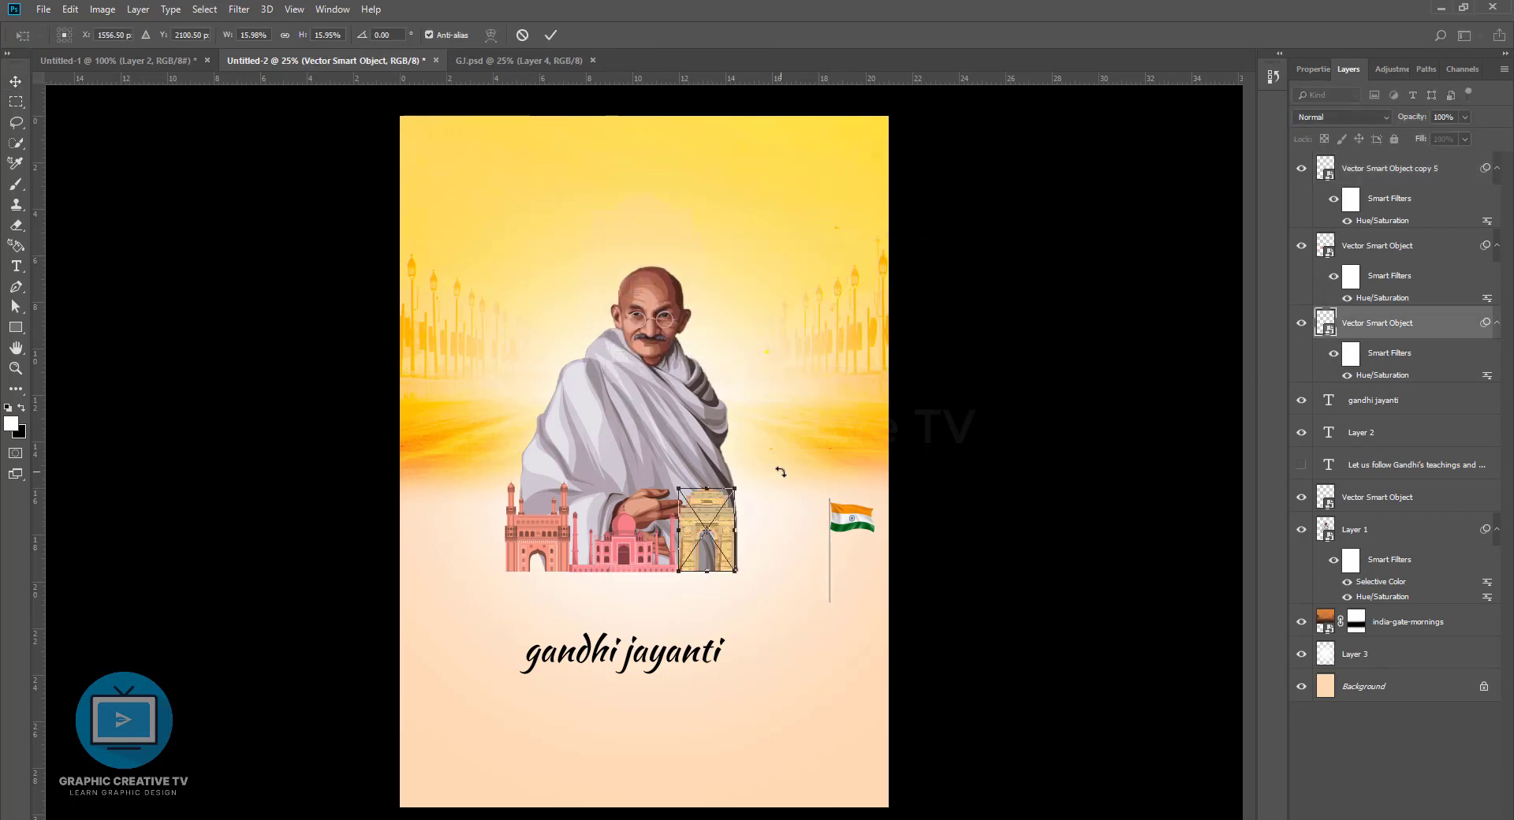
Select all three monuments together and shift them slightly right
{"action": "left_click", "coordinate": [630, 538], "text": "shift"}
{"action": "left_click", "coordinate": [528, 524], "text": "shift"}
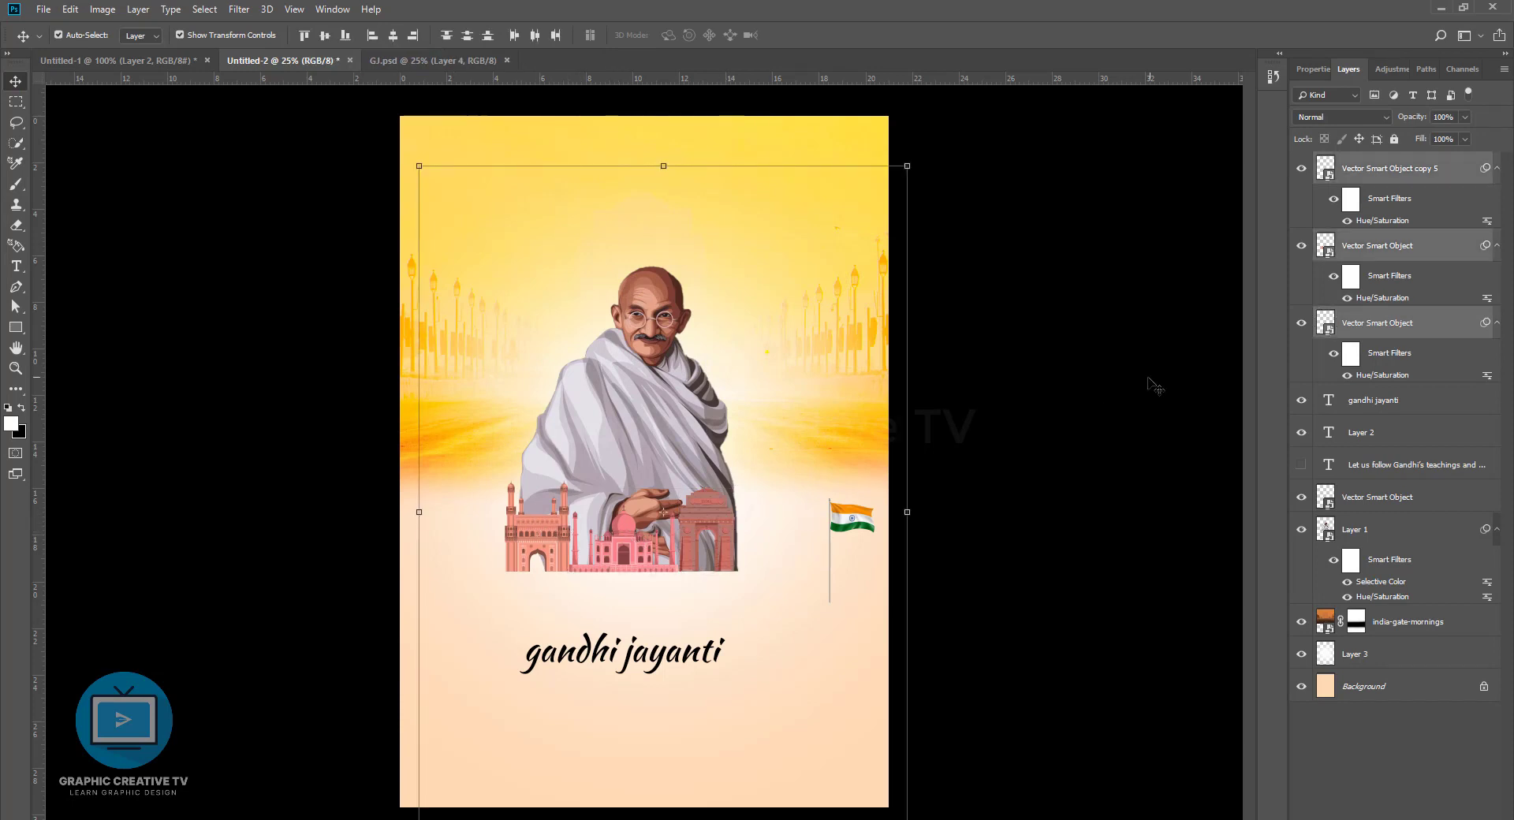
{"action": "left_click", "coordinate": [600, 514], "text": "ctrl"}
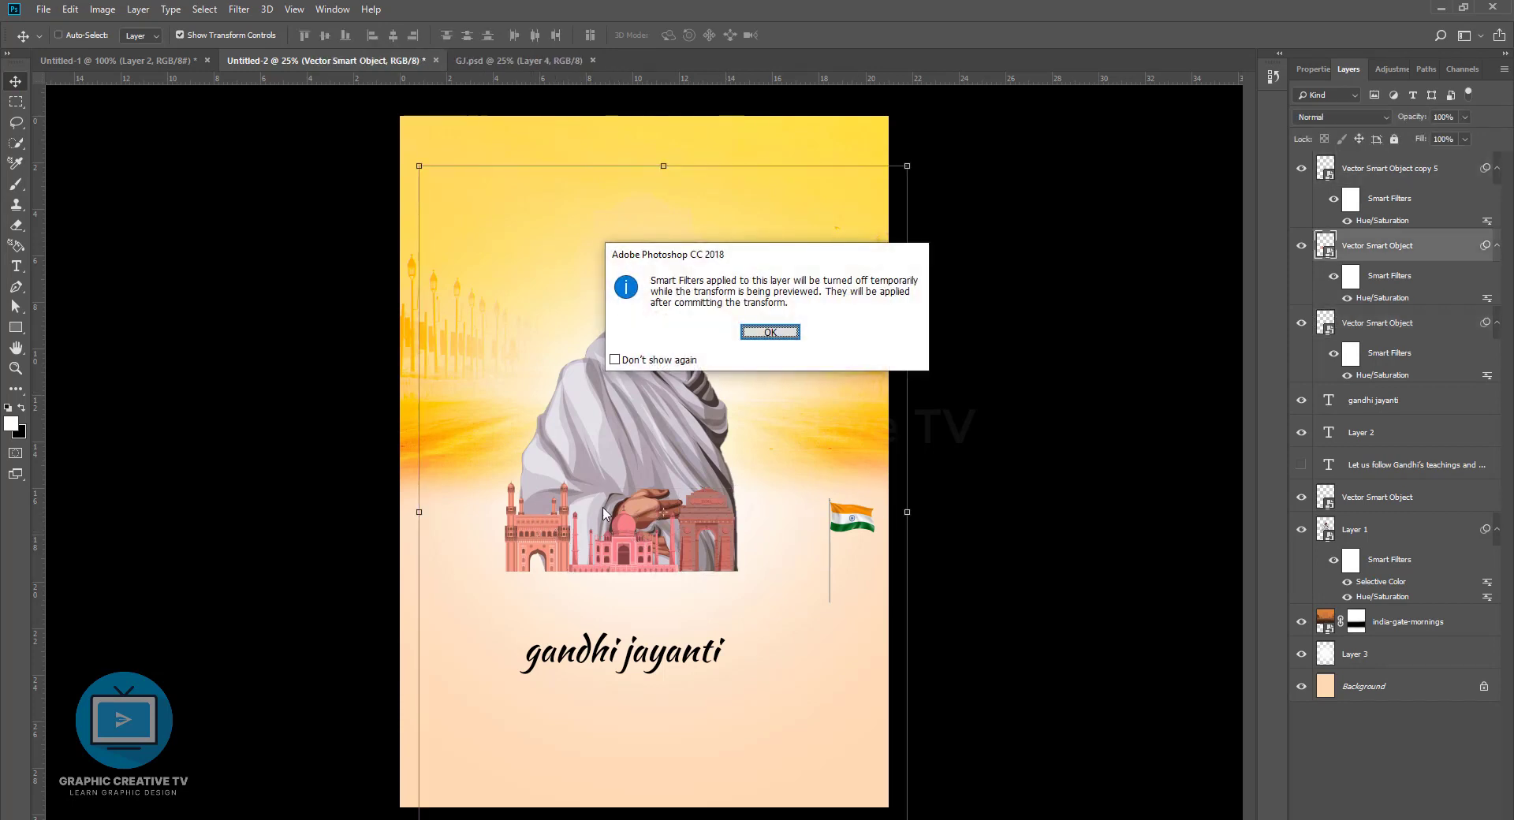
{"action": "left_click", "coordinate": [752, 334]}
{"action": "key", "text": "Return"}
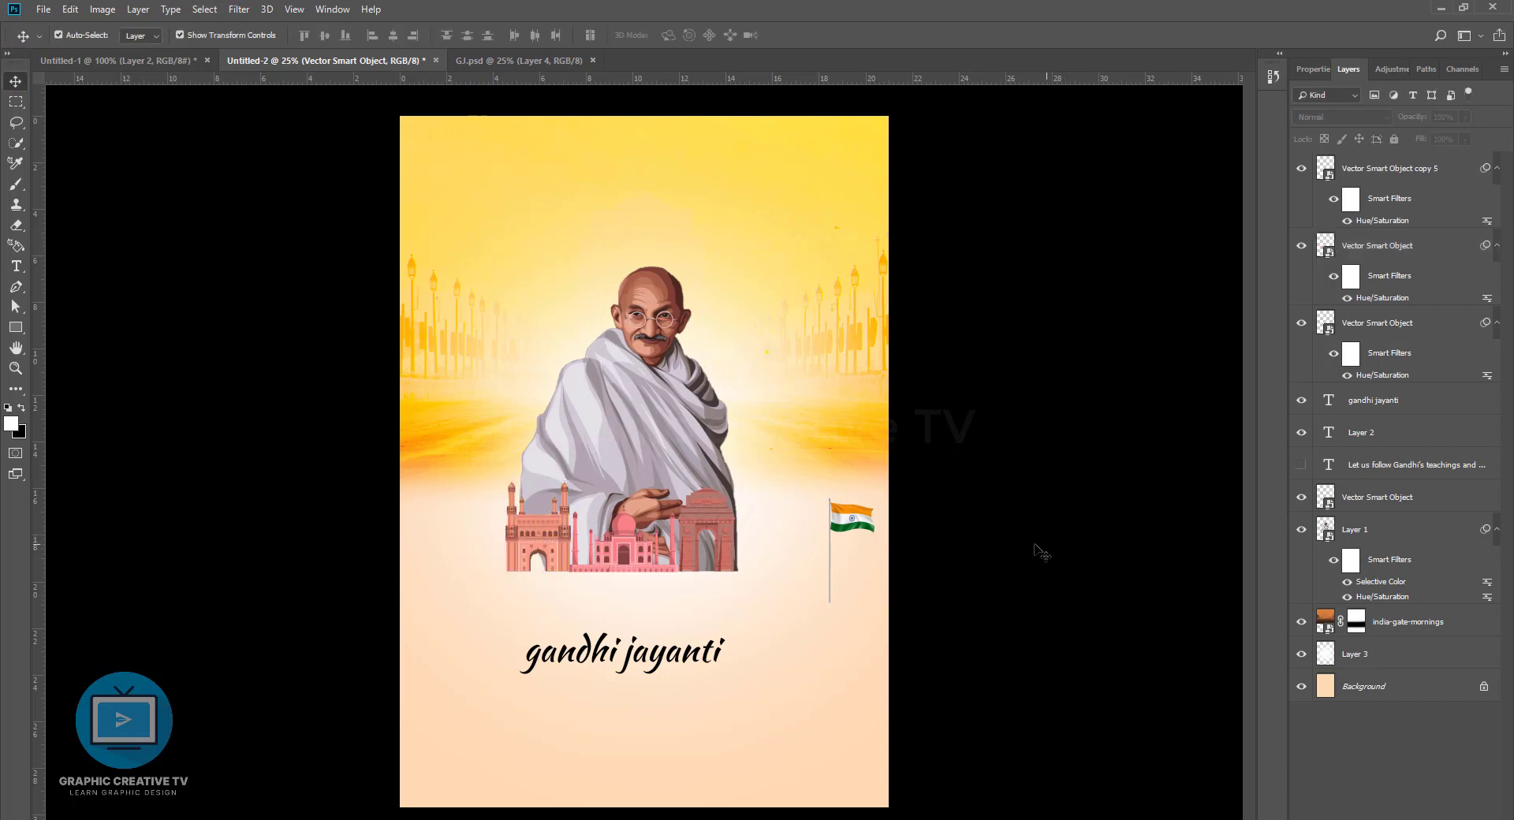
{"action": "left_click", "coordinate": [635, 542], "text": "ctrl+shift"}
{"action": "left_click", "coordinate": [707, 512], "text": "ctrl+shift"}
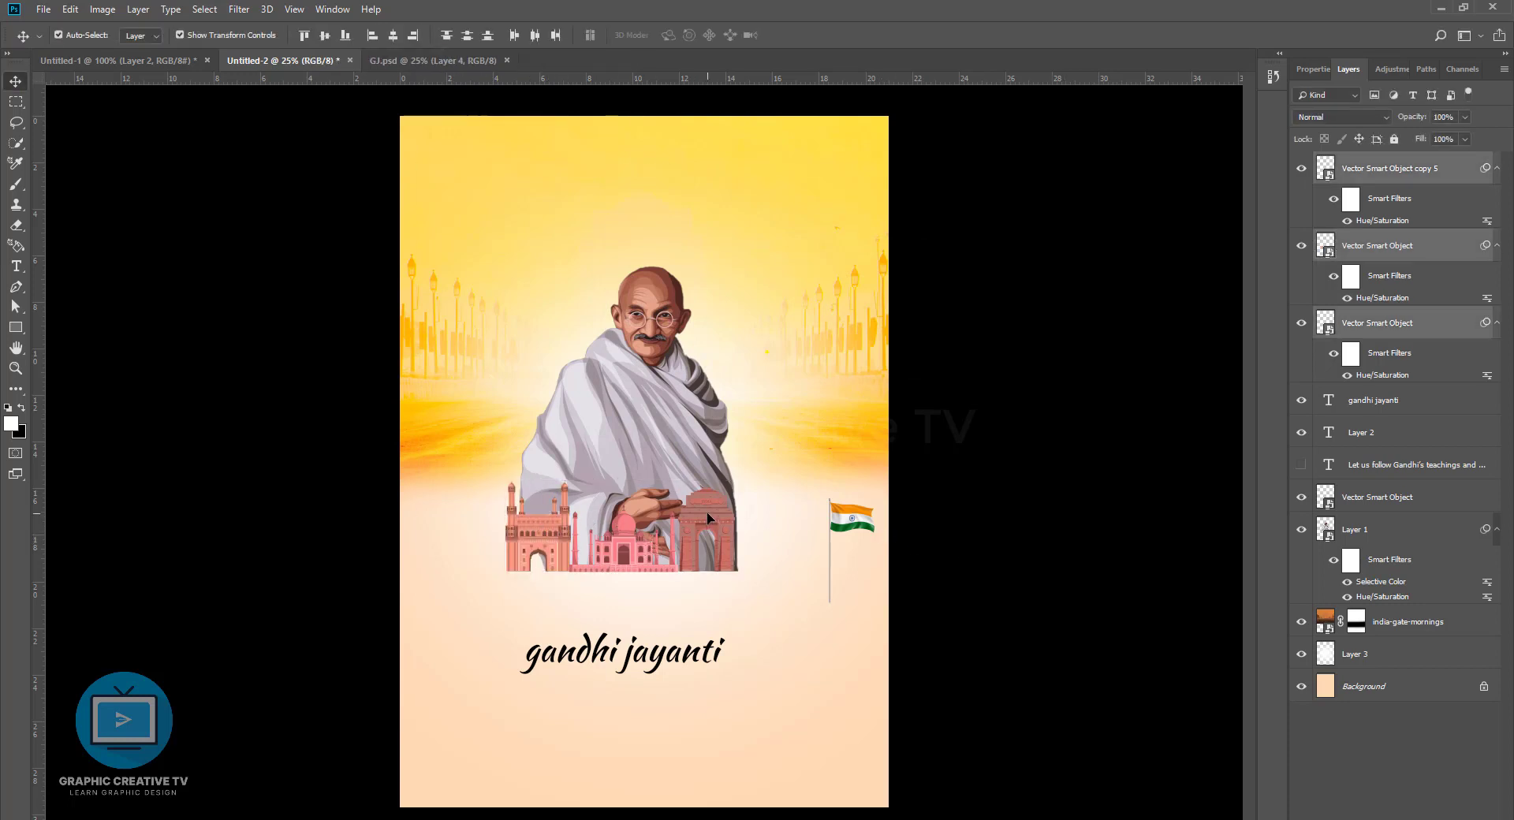
{"action": "left_click_drag", "start_coordinate": [712, 509], "coordinate": [722, 511]}
Move the Indian flag onto Gandhi's chest and nudge it down slightly
{"action": "left_click", "coordinate": [862, 528]}
{"action": "left_click_drag", "start_coordinate": [864, 528], "coordinate": [671, 429]}
{"action": "key", "text": "shift+Down"}
{"action": "key", "text": "shift+Down"}
{"action": "key", "text": "shift+Down"}
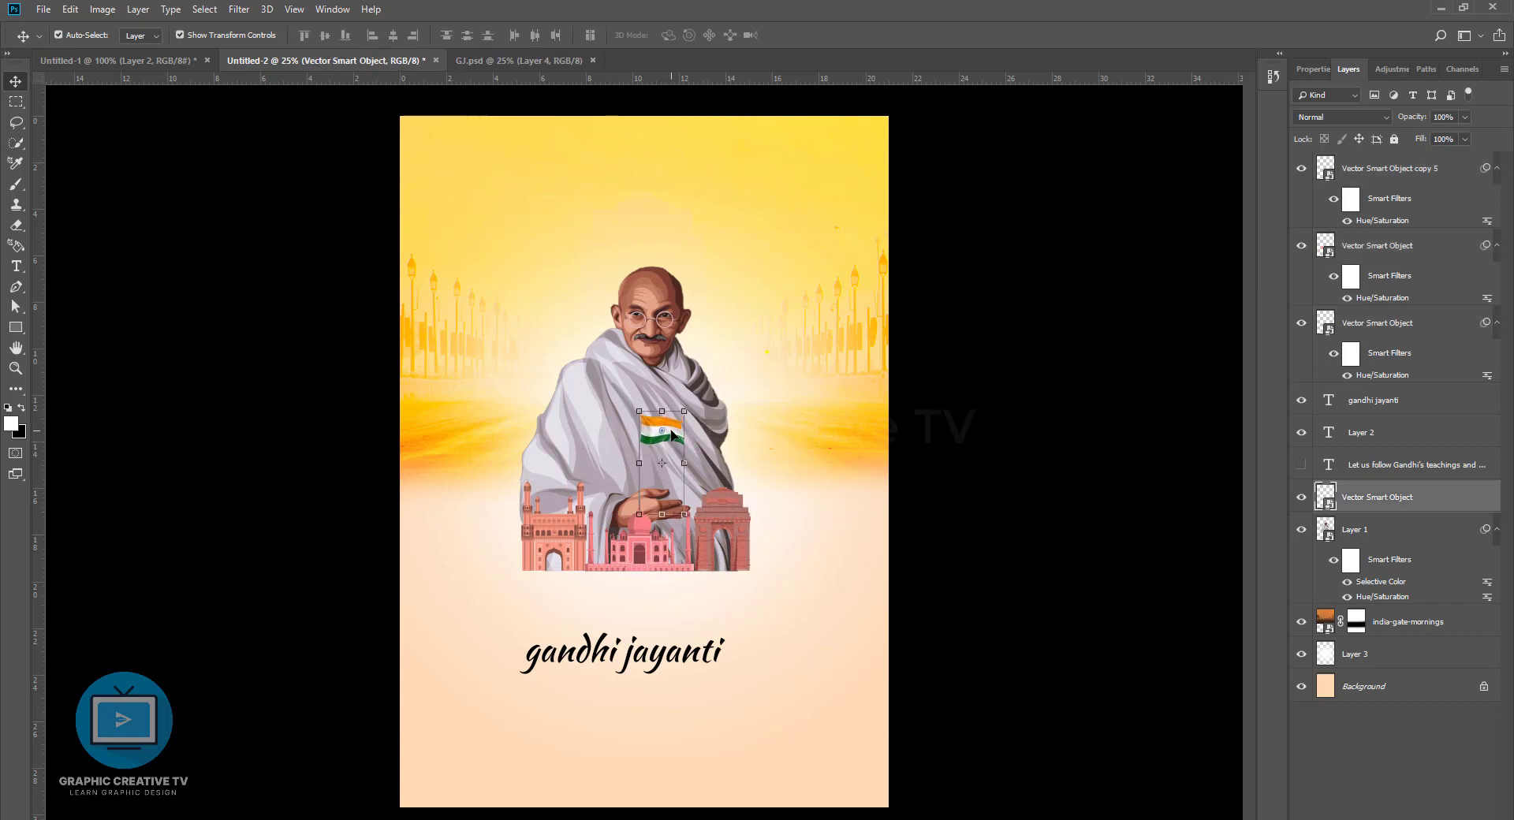
{"action": "key", "text": "shift+Down"}
{"action": "key", "text": "shift+Down"}
{"action": "key", "text": "shift+Down"}
{"action": "key", "text": "shift+Down"}
{"action": "key", "text": "shift+Down"}
{"action": "key", "text": "shift+Down"}
Hide each monument's Hue/Saturation smart filter to restore their beige-gold colour
{"action": "left_click", "coordinate": [654, 378]}
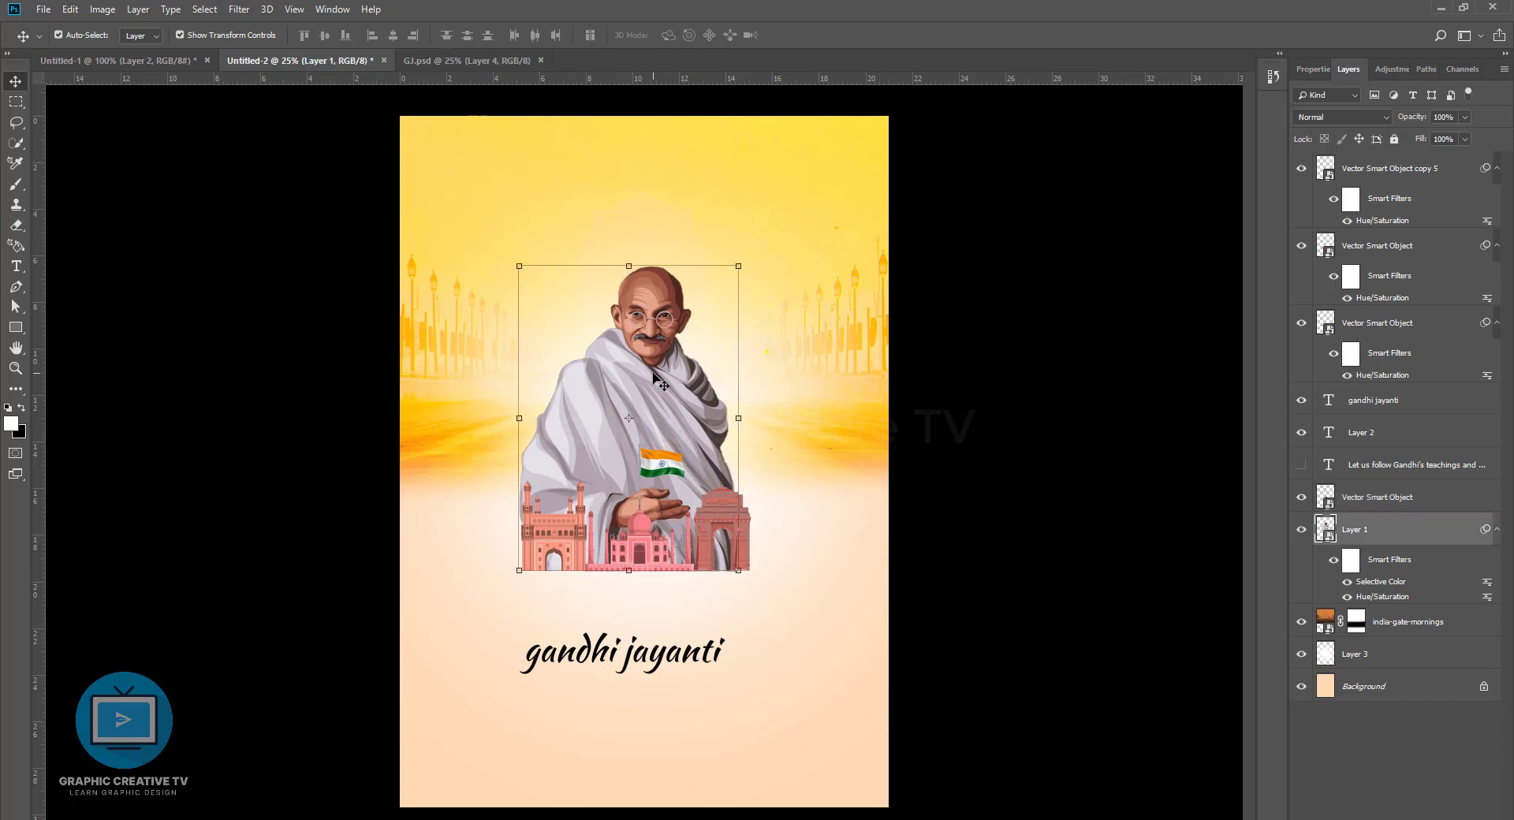
{"action": "left_click", "coordinate": [639, 561]}
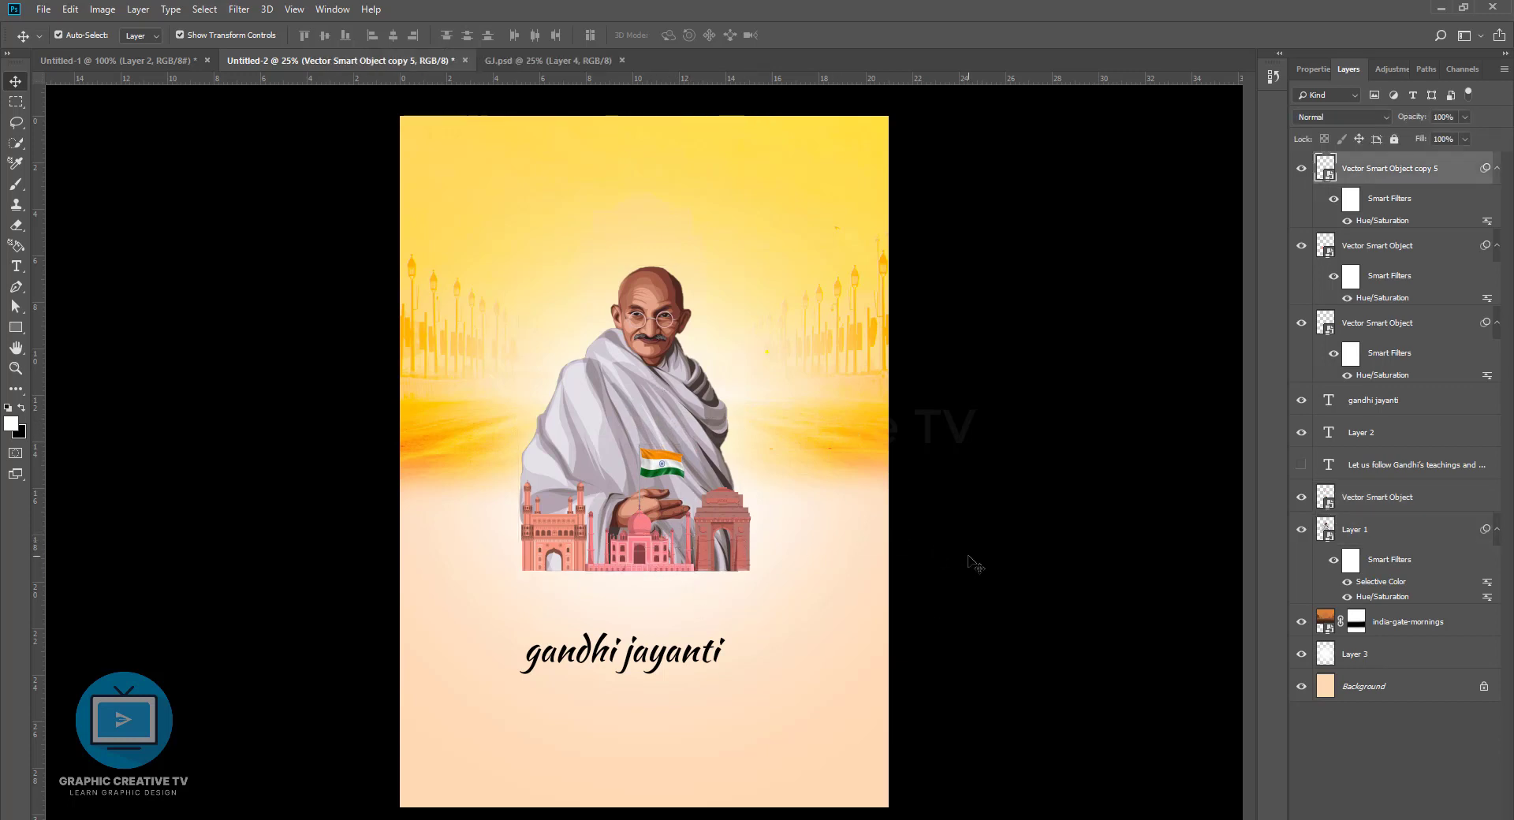
{"action": "left_click", "coordinate": [1346, 220]}
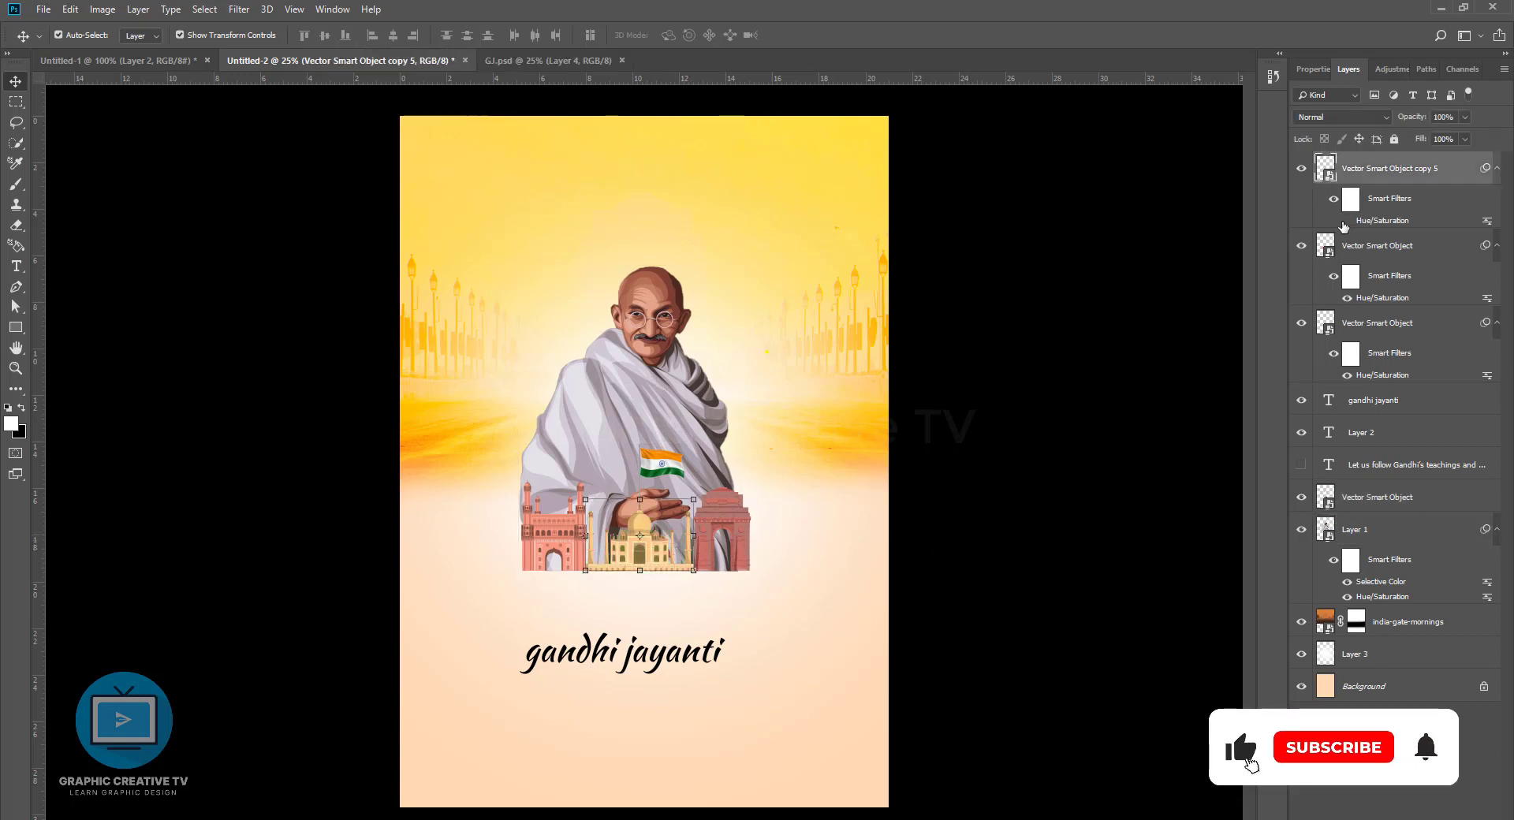
{"action": "left_click", "coordinate": [720, 514]}
{"action": "left_click", "coordinate": [1347, 376]}
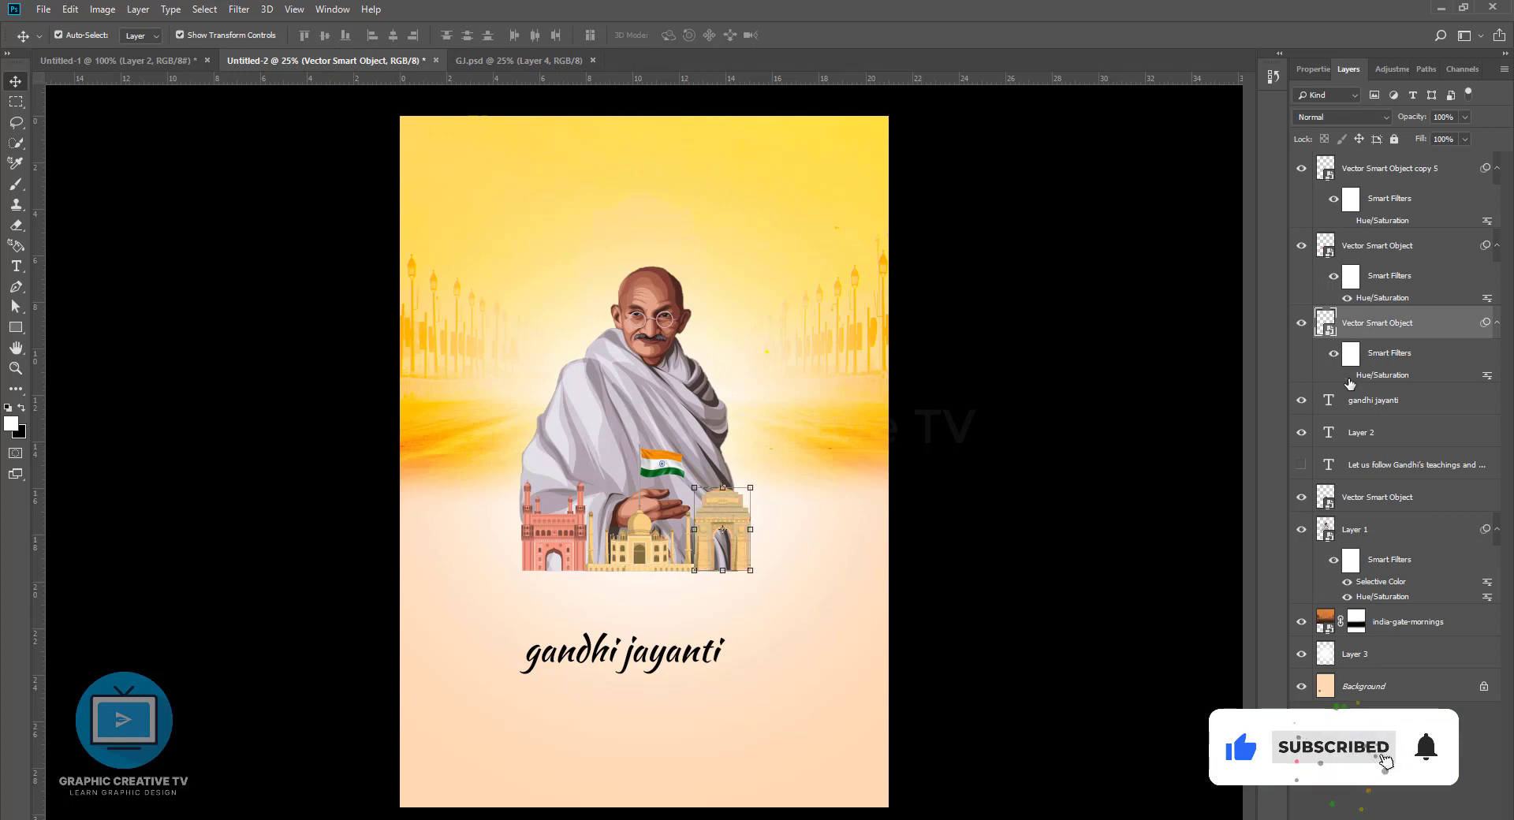
{"action": "left_click", "coordinate": [568, 533]}
{"action": "left_click", "coordinate": [1347, 298]}
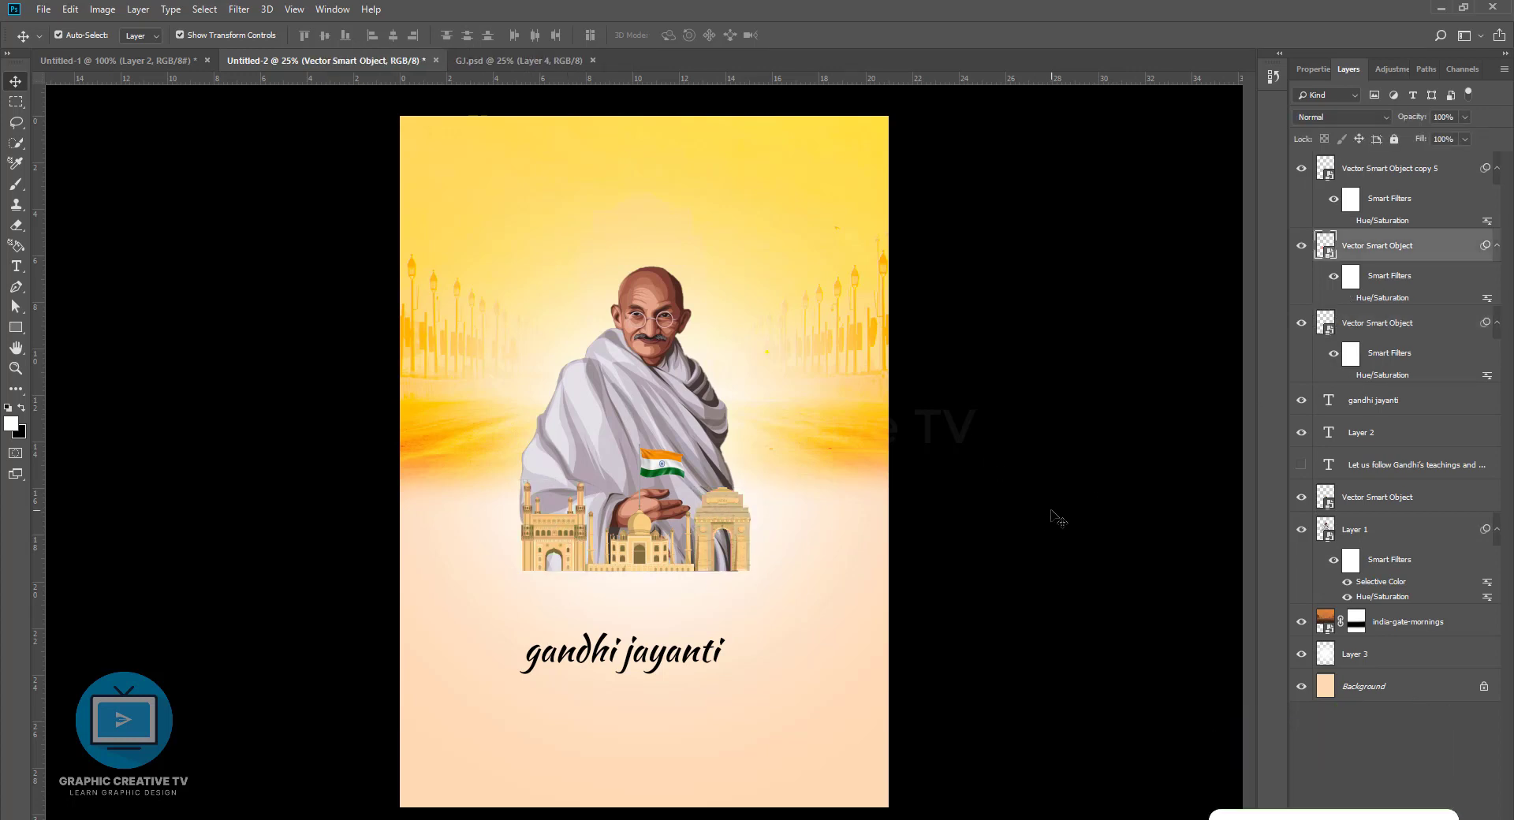
{"action": "left_click", "coordinate": [706, 554]}
{"action": "left_click", "coordinate": [658, 374]}
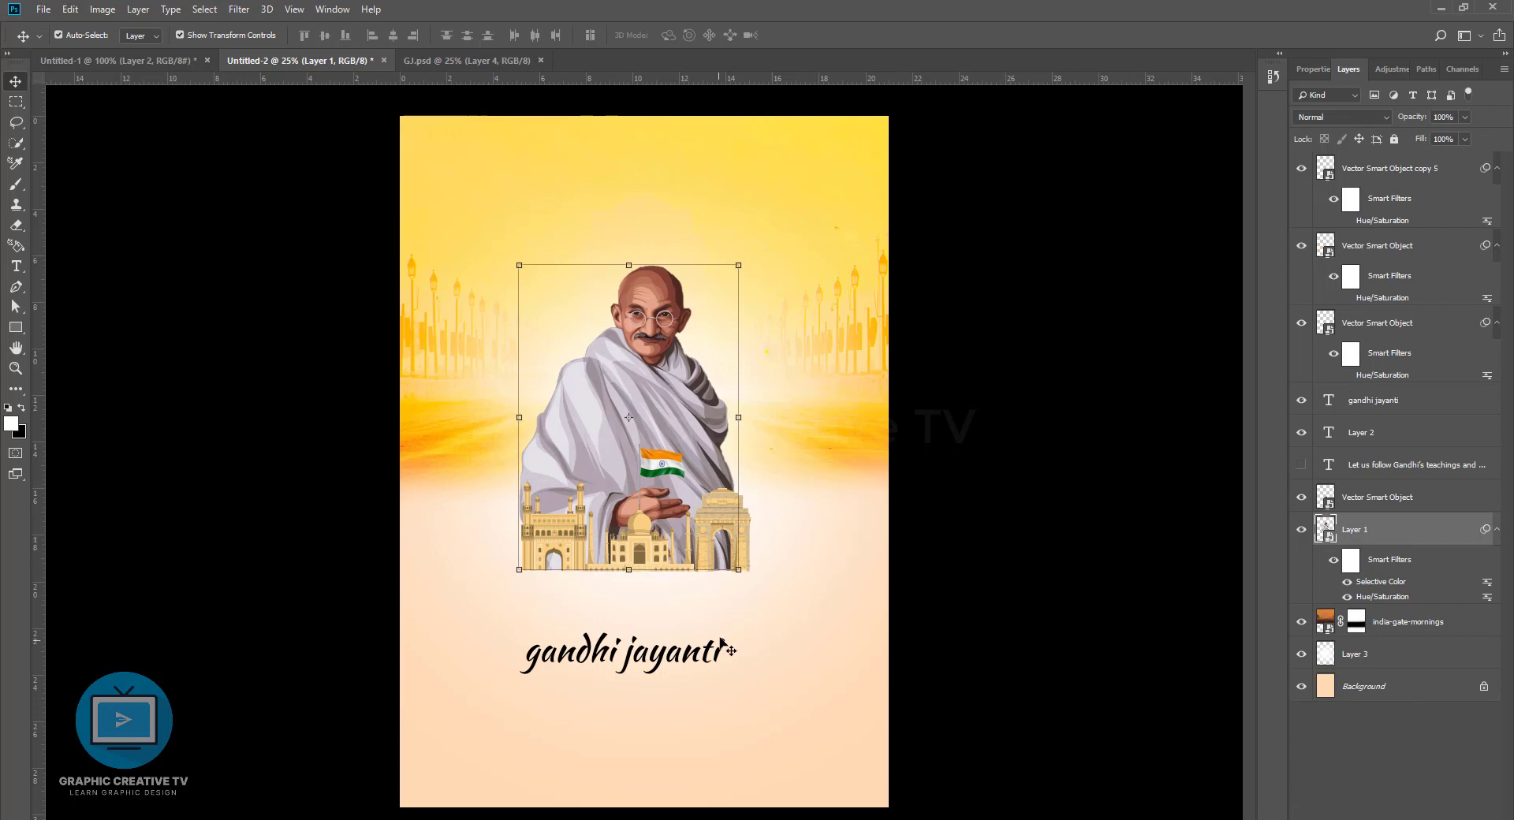
{"action": "left_click", "coordinate": [717, 655]}
Try the Gilroy-Bold and James Stroker fonts on the title
{"action": "left_click", "coordinate": [11, 266]}
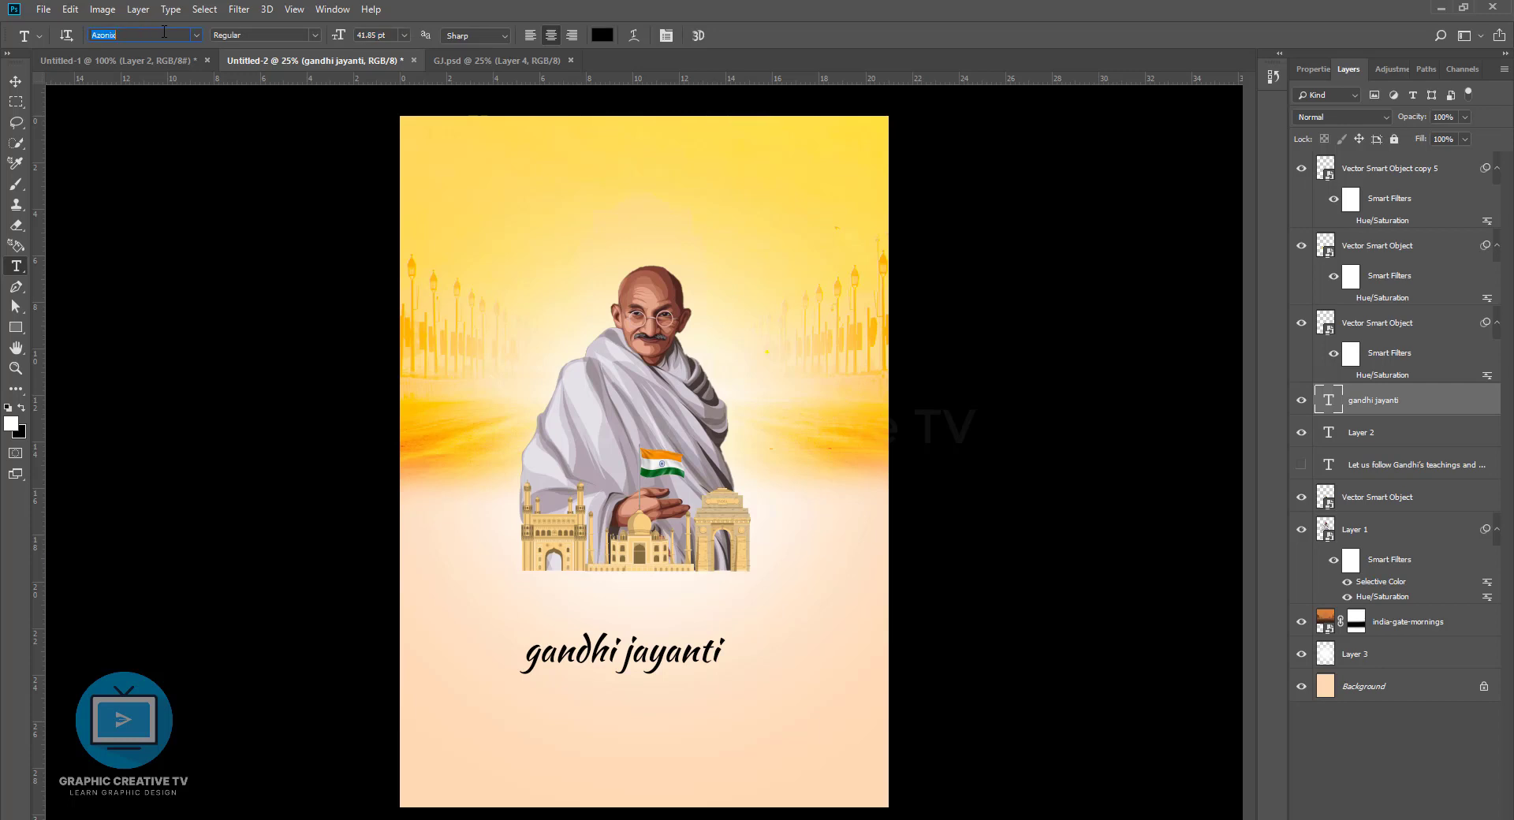
{"action": "type", "text": "Gilroy-Bold"}
{"action": "key", "text": "Down"}
{"action": "key", "text": "Up"}
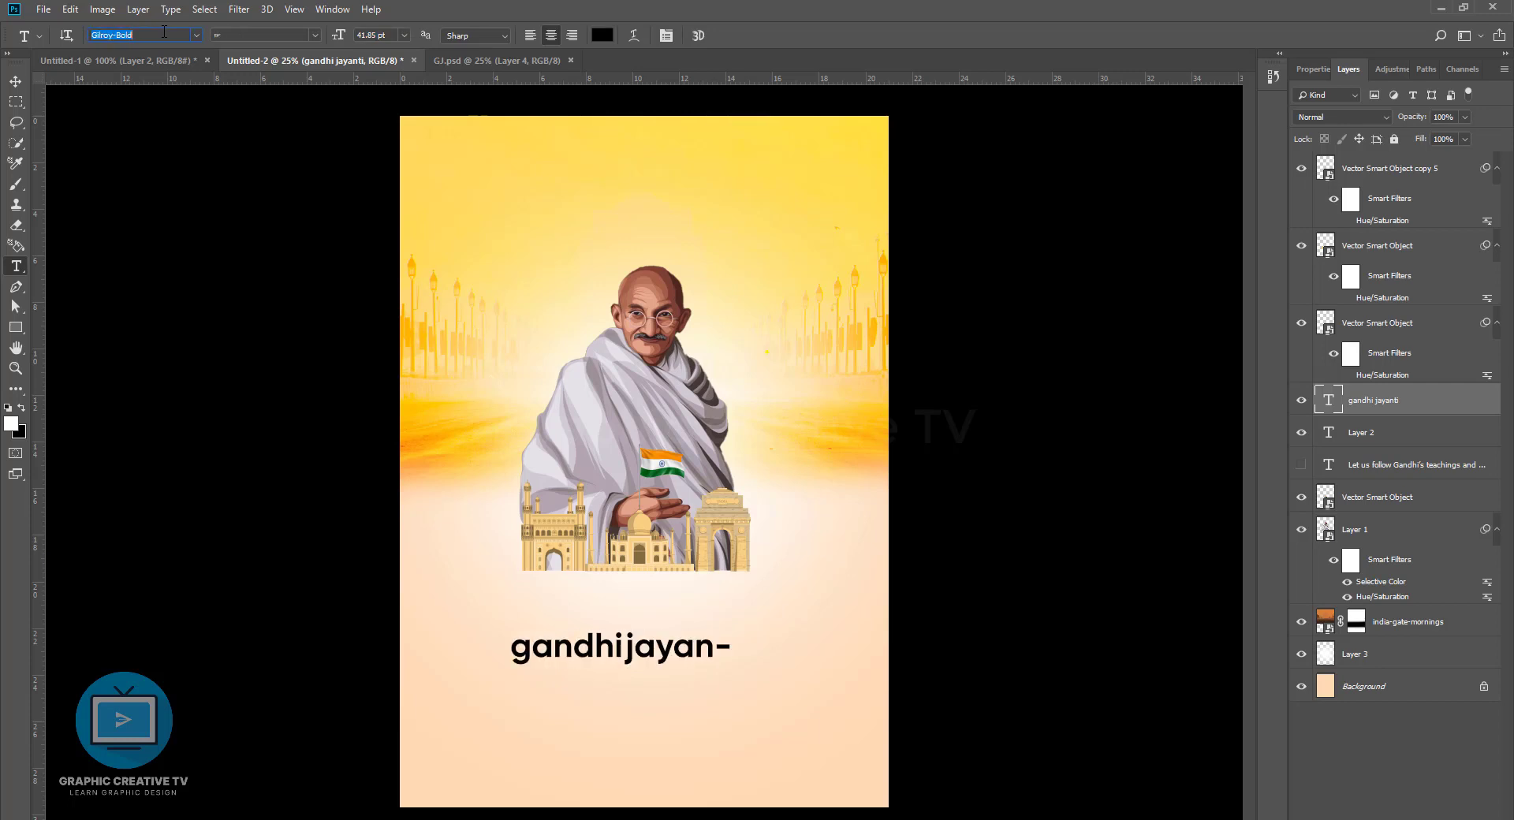
{"action": "type", "text": "James Stroker"}
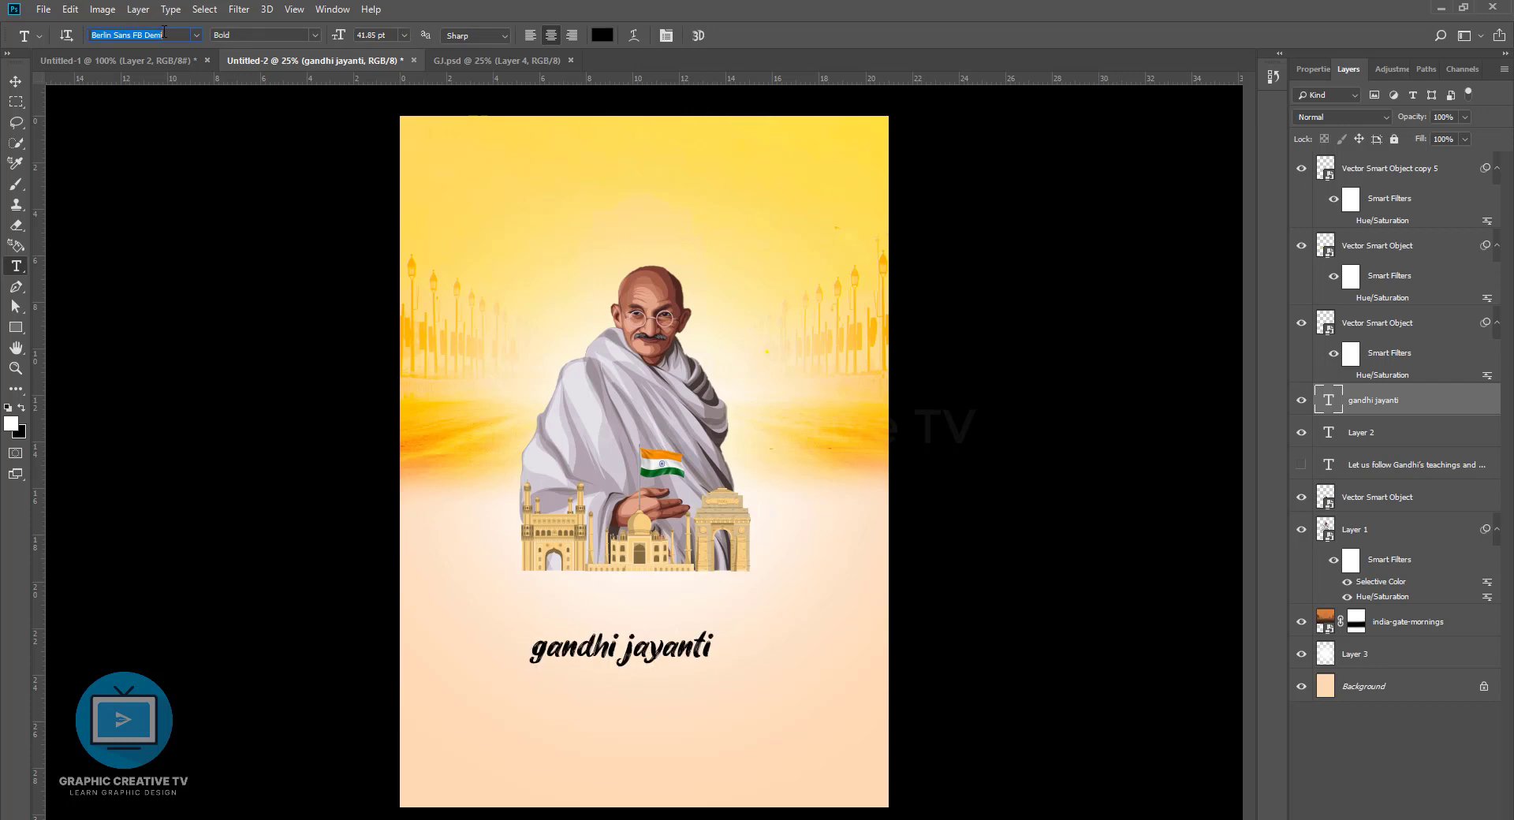
Resize the title text box to 11.34 cm wide with a tighter height
{"action": "left_click", "coordinate": [612, 661]}
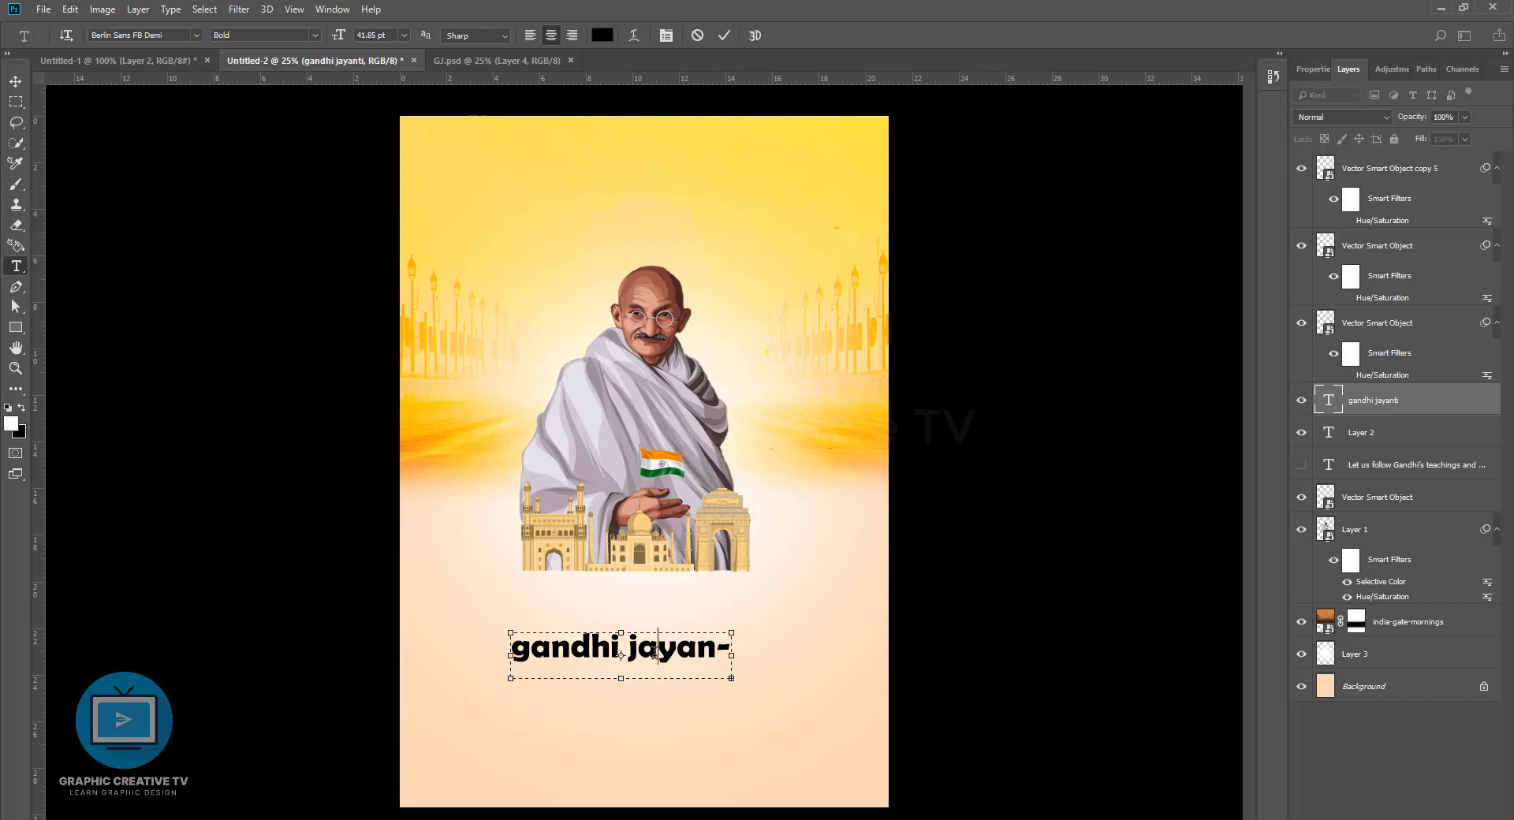
{"action": "left_click_drag", "start_coordinate": [733, 655], "coordinate": [776, 655]}
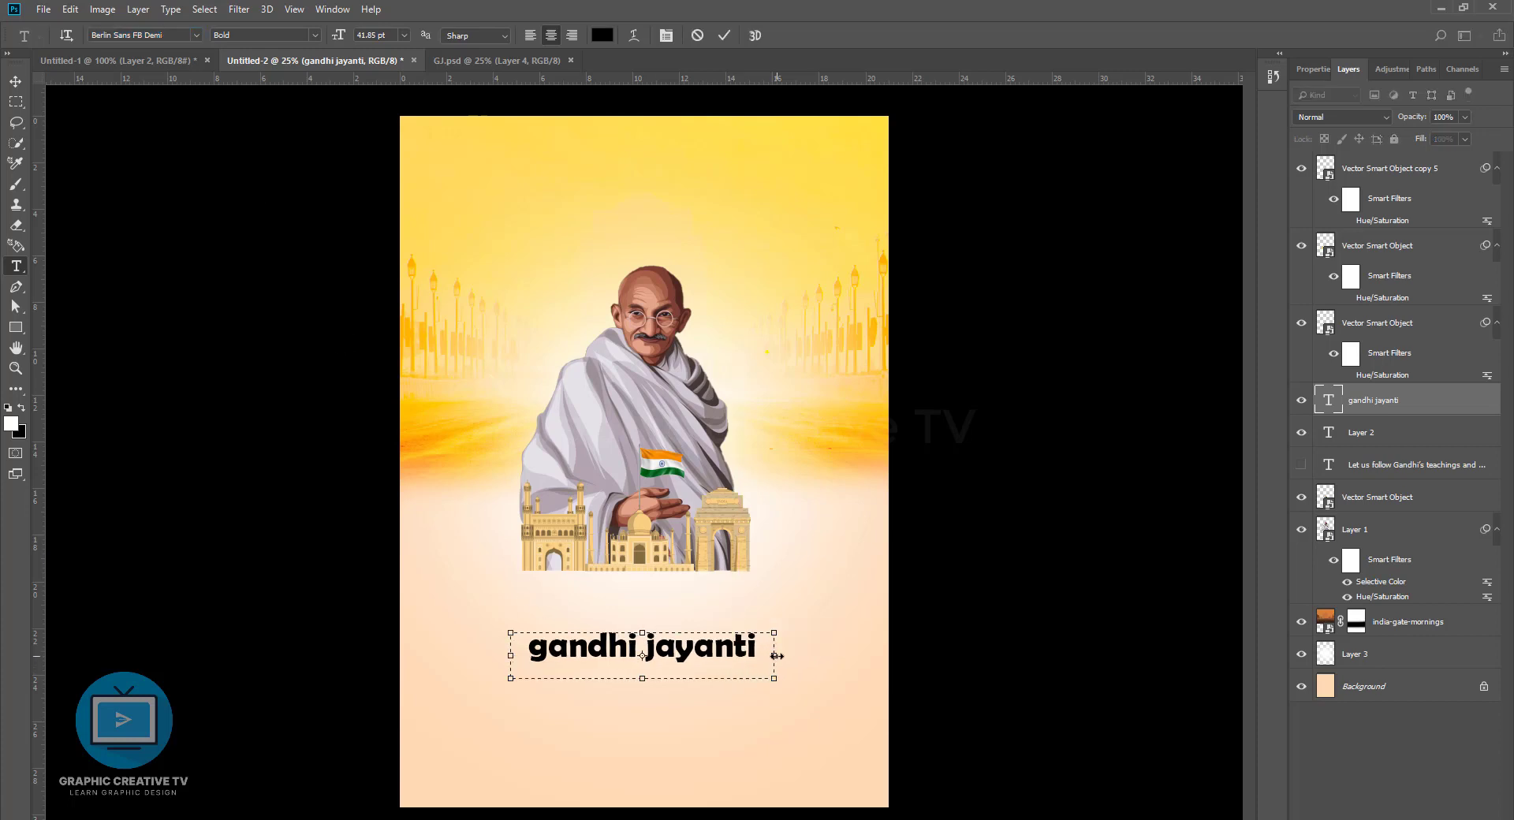
{"action": "left_click_drag", "start_coordinate": [642, 678], "coordinate": [643, 670]}
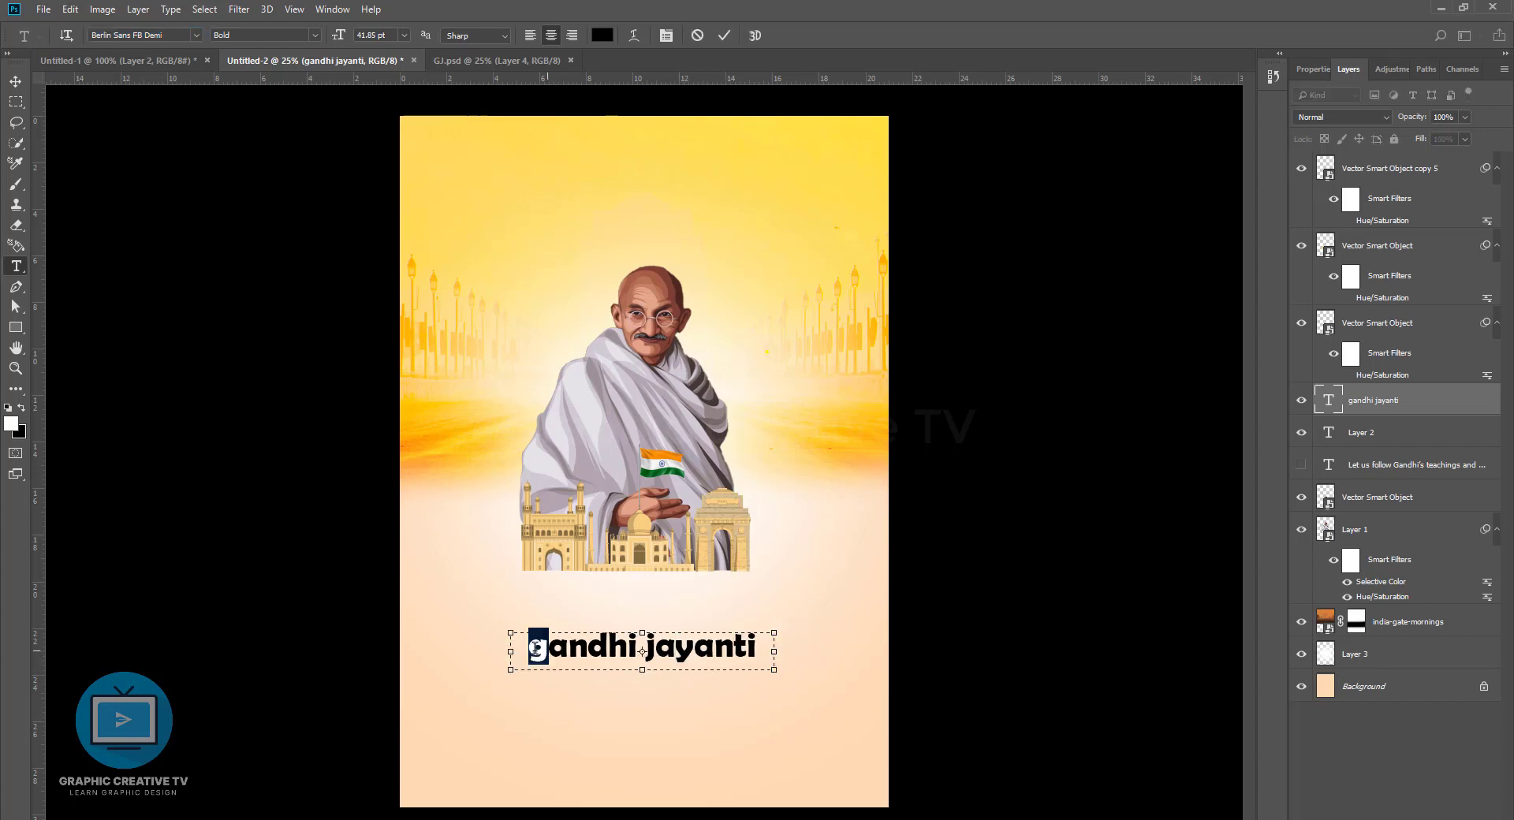
{"action": "left_click", "coordinate": [15, 81]}
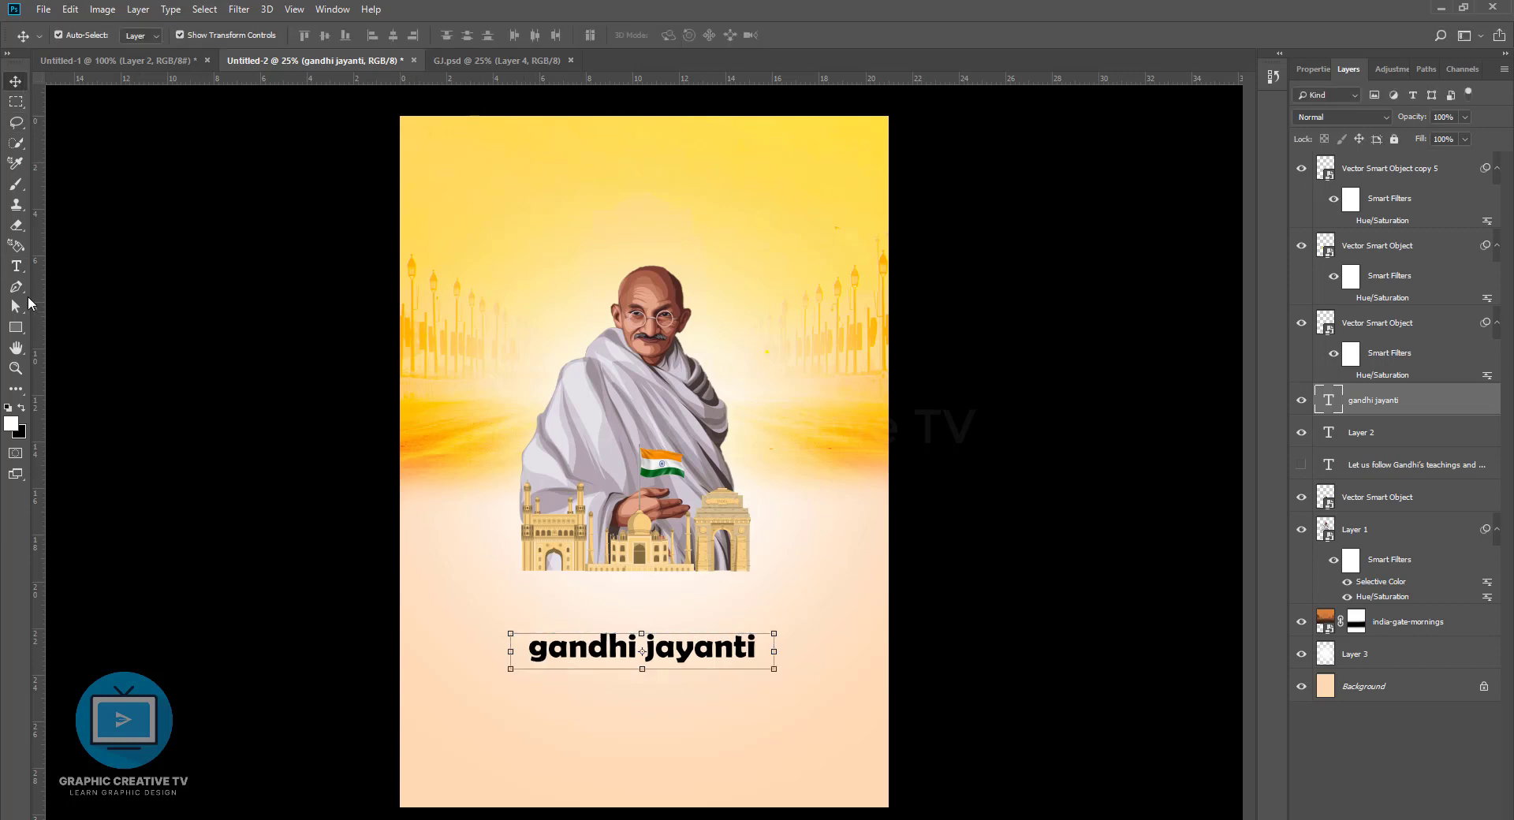
{"action": "left_click", "coordinate": [15, 266]}
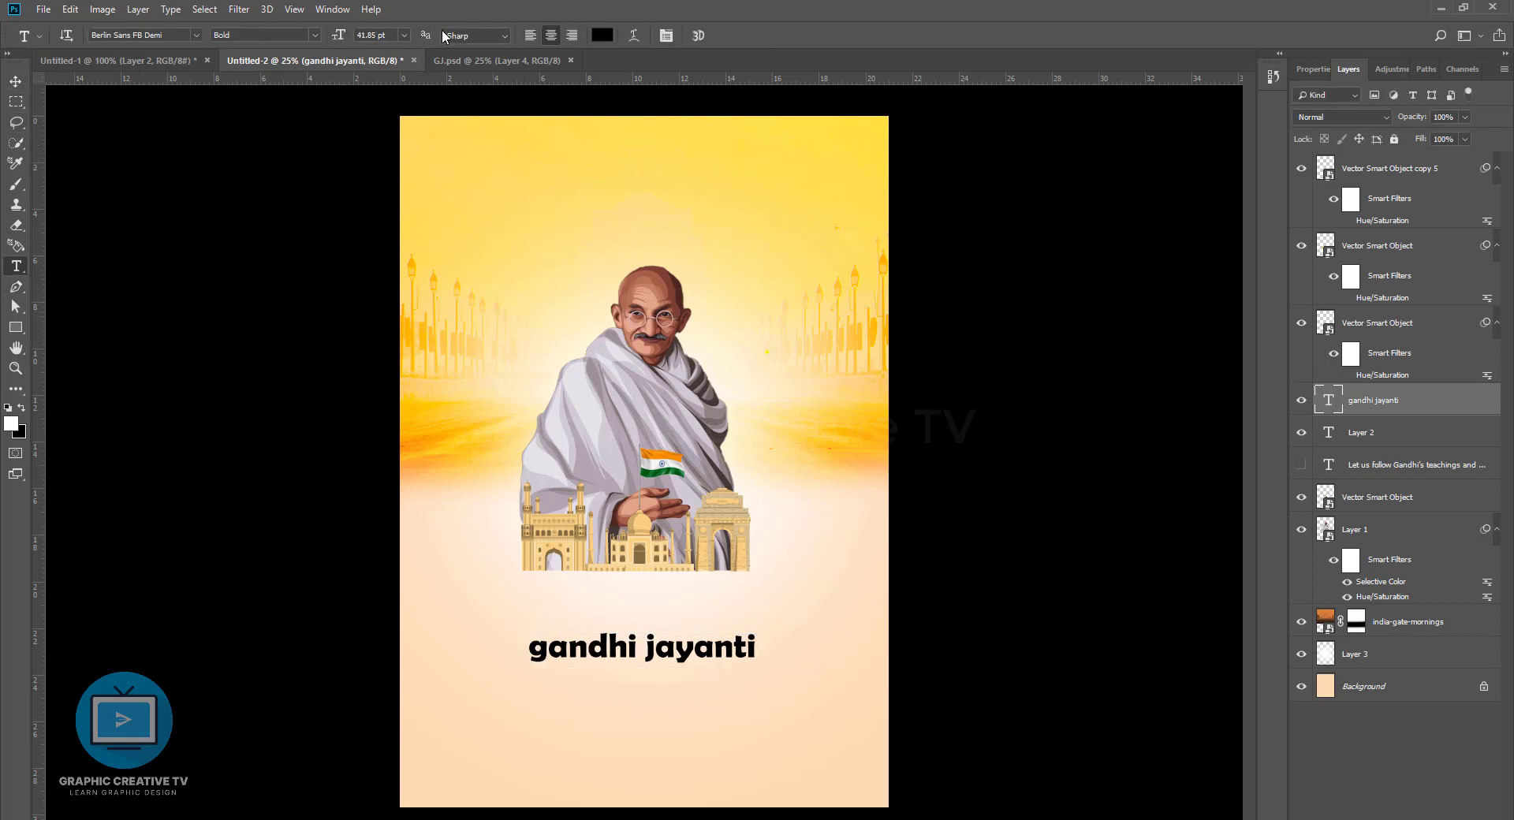
Set the title in All Caps and paste GANDHI JAYANTI as a new text line near the top
{"action": "left_click", "coordinate": [664, 36]}
{"action": "left_click", "coordinate": [1140, 228]}
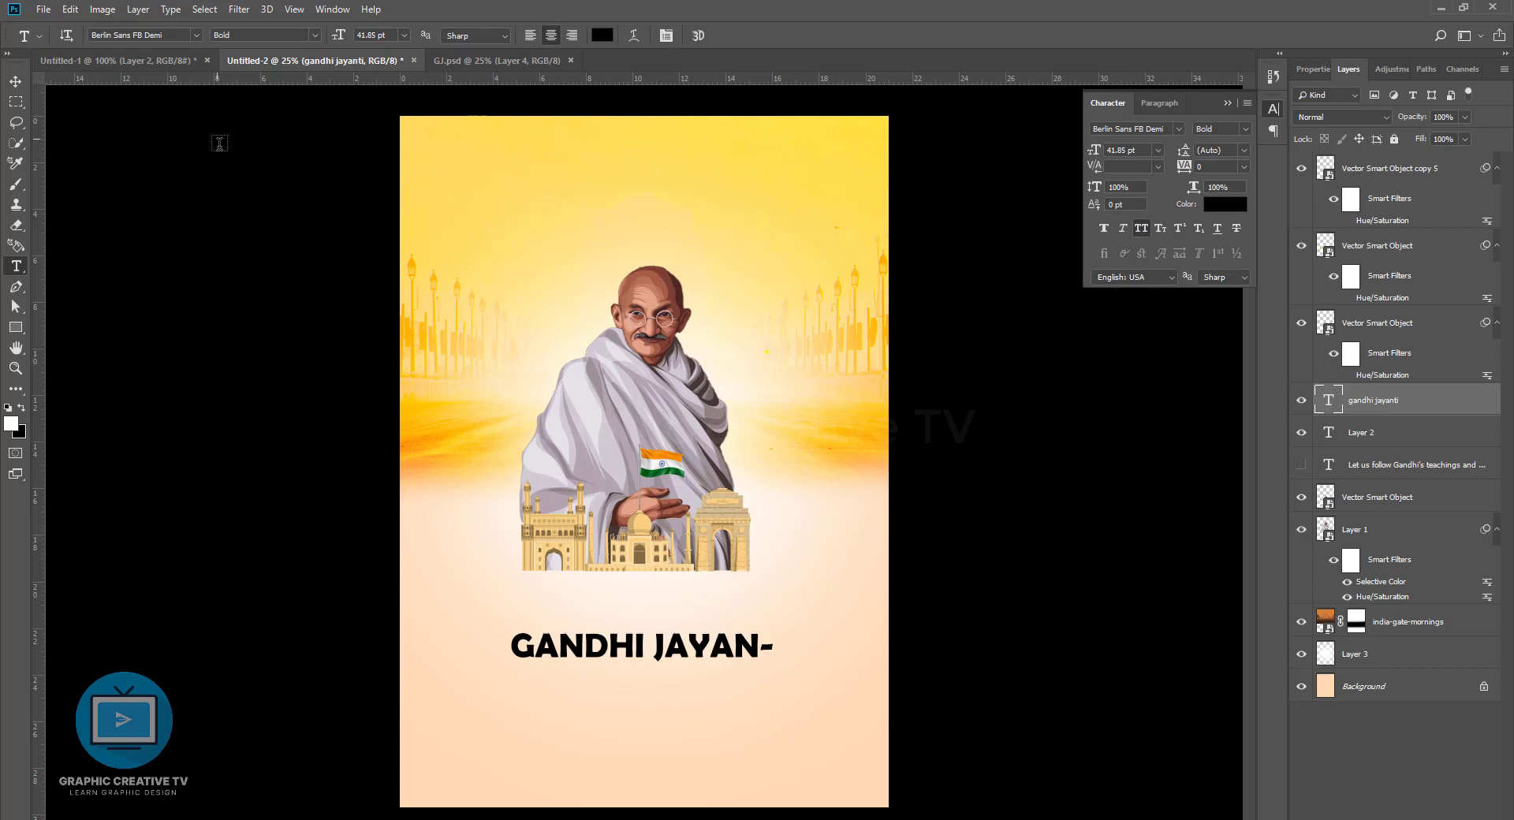
{"action": "key", "text": "ctrl+t"}
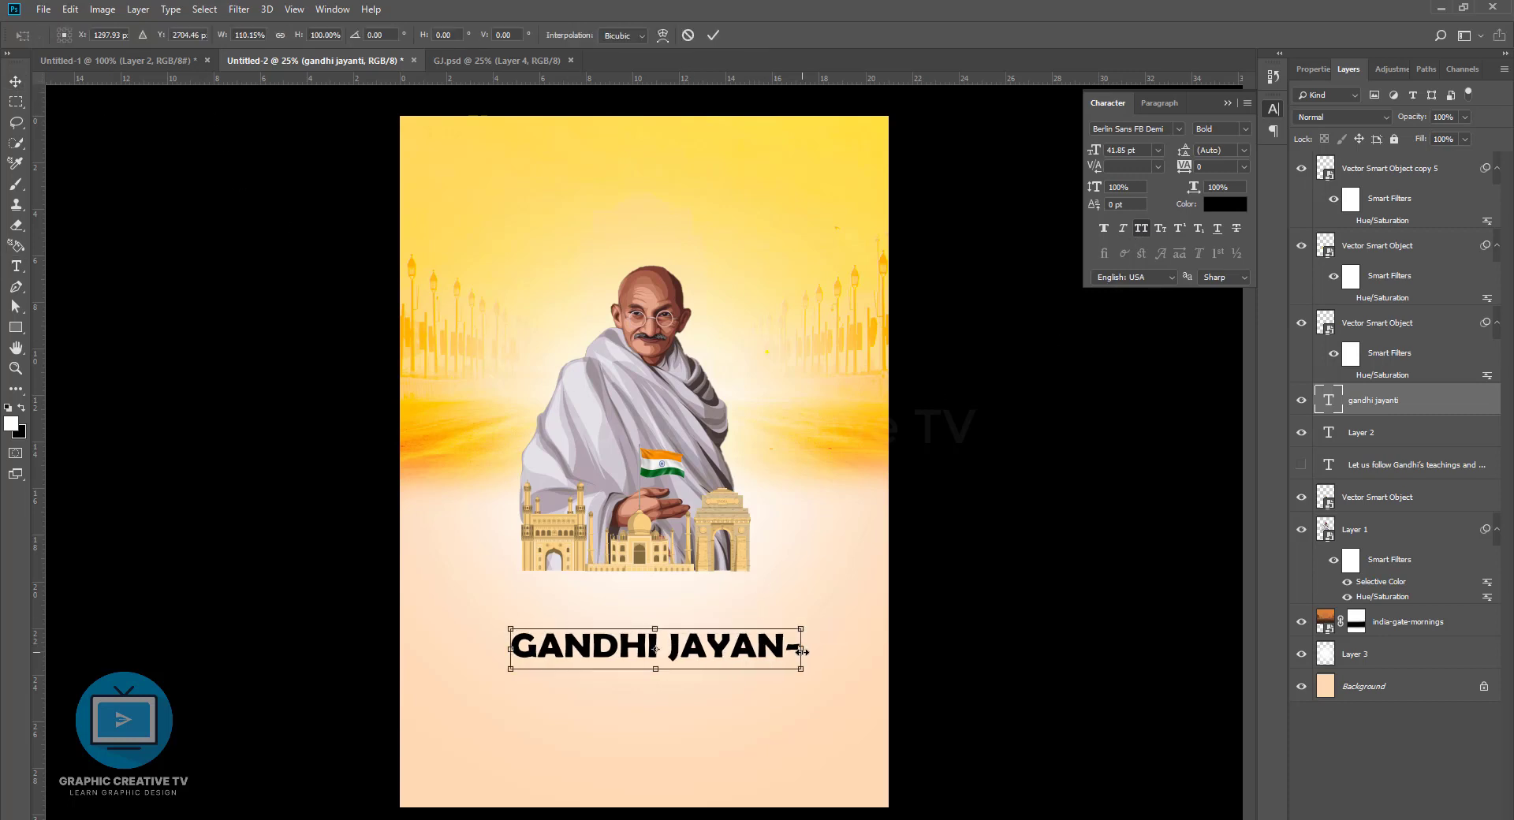
{"action": "key", "text": "Return"}
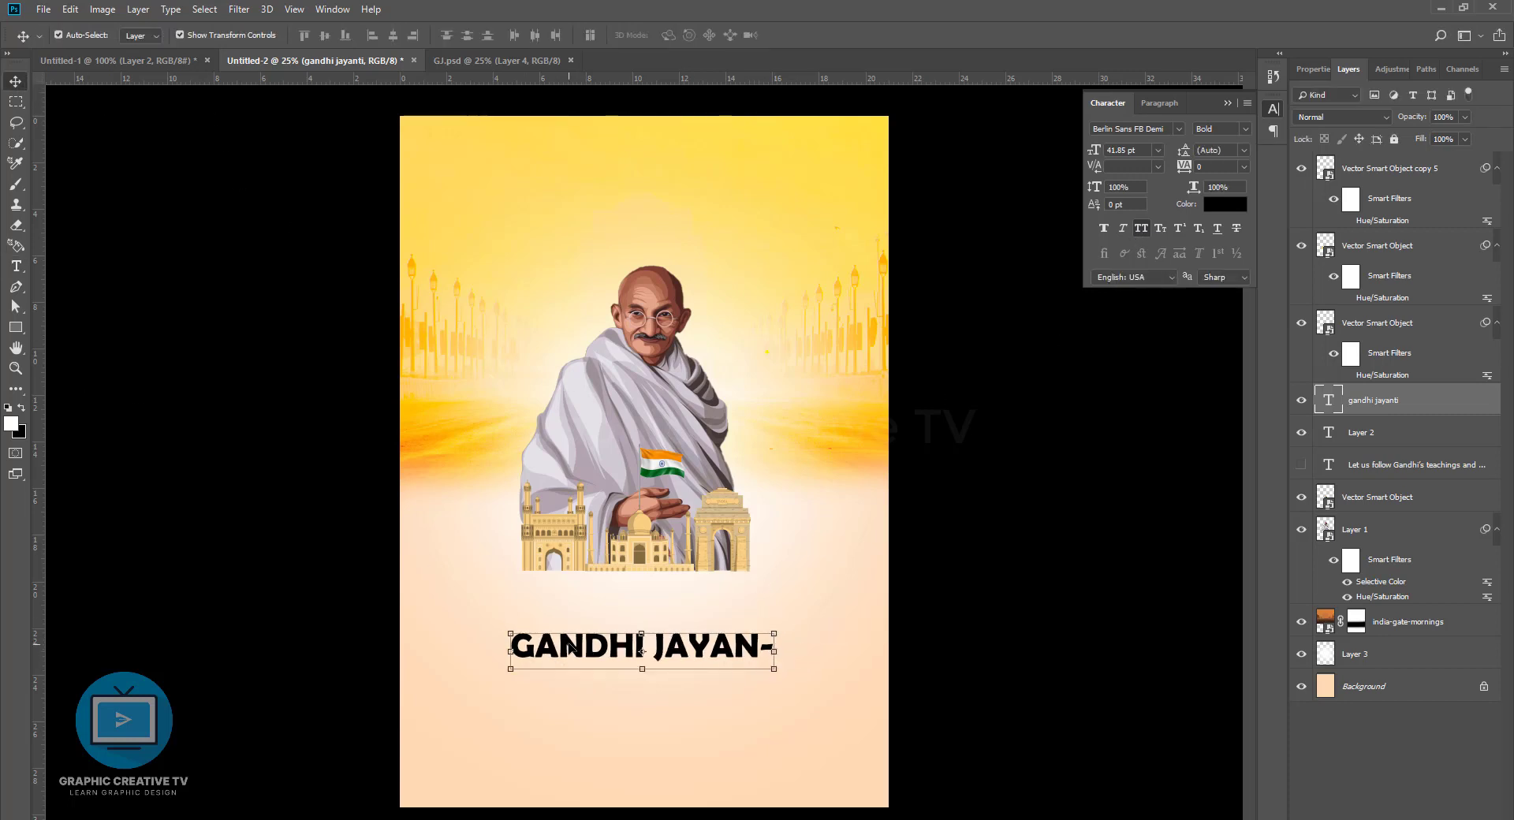
{"action": "double_click", "coordinate": [571, 648]}
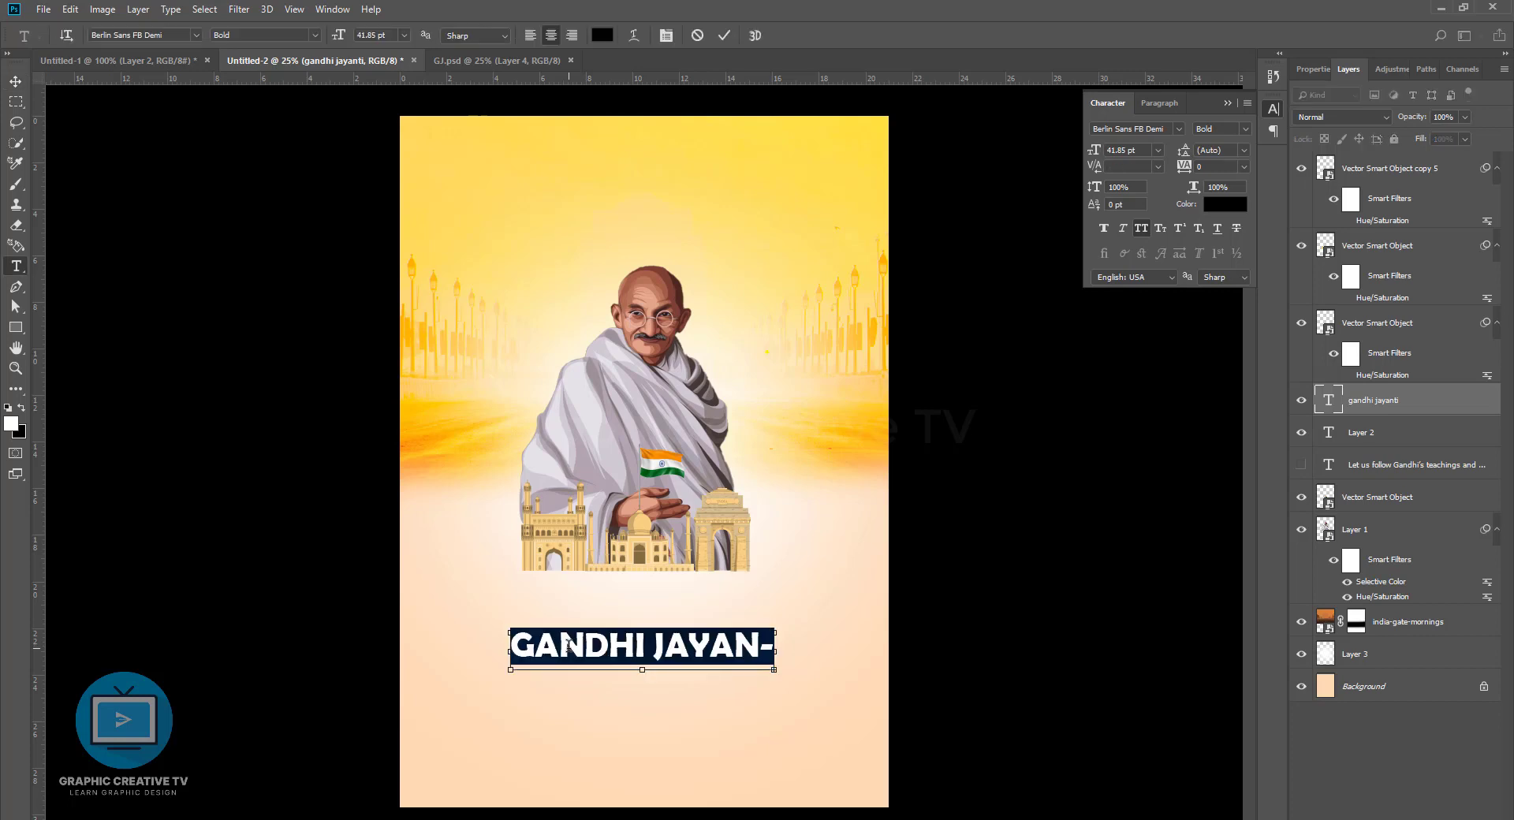
{"action": "left_click", "coordinate": [16, 265]}
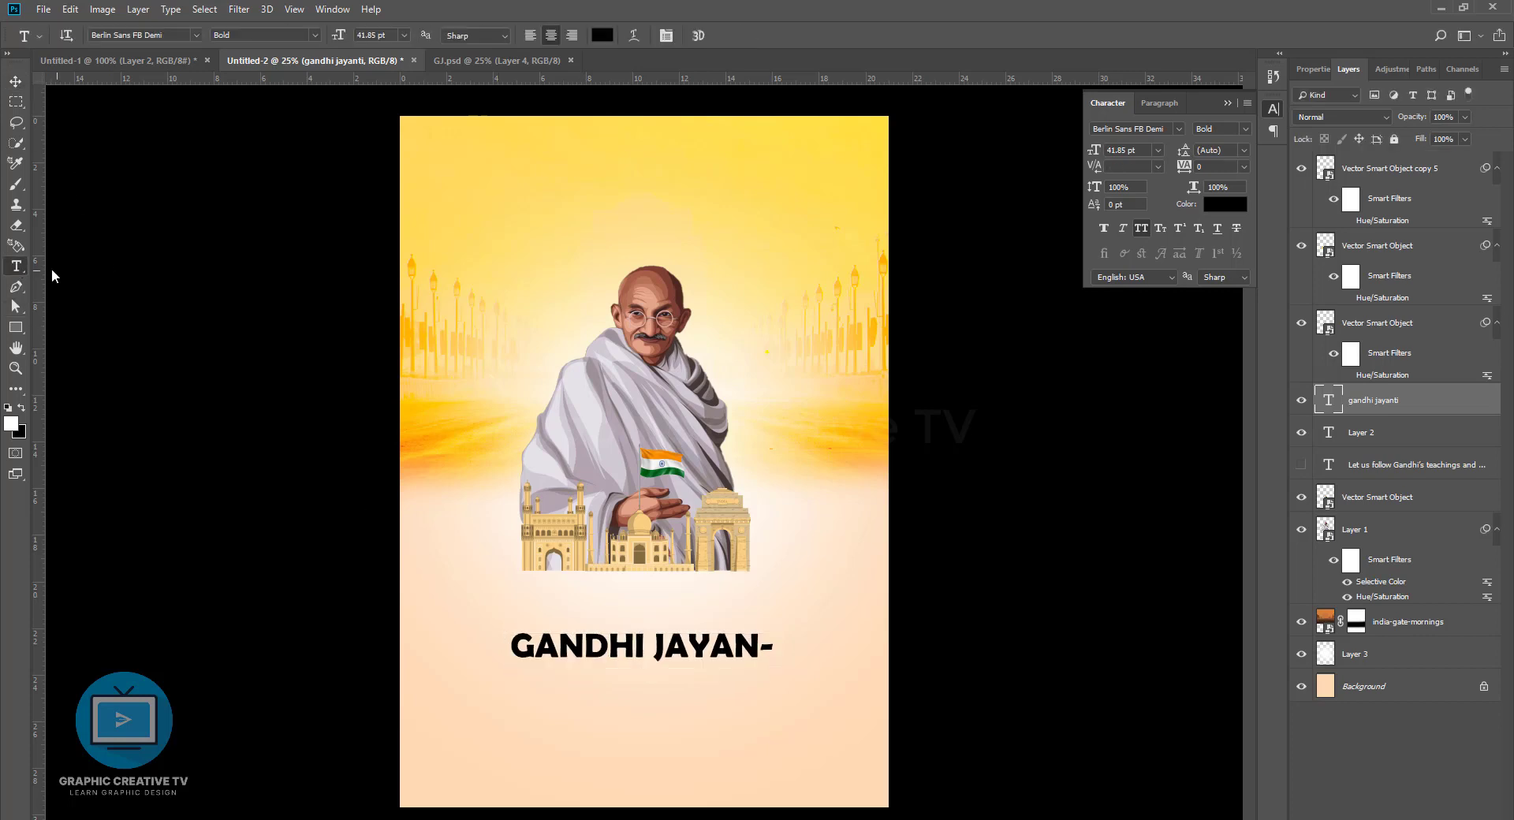
{"action": "left_click", "coordinate": [513, 209]}
{"action": "key", "text": "ctrl+v"}
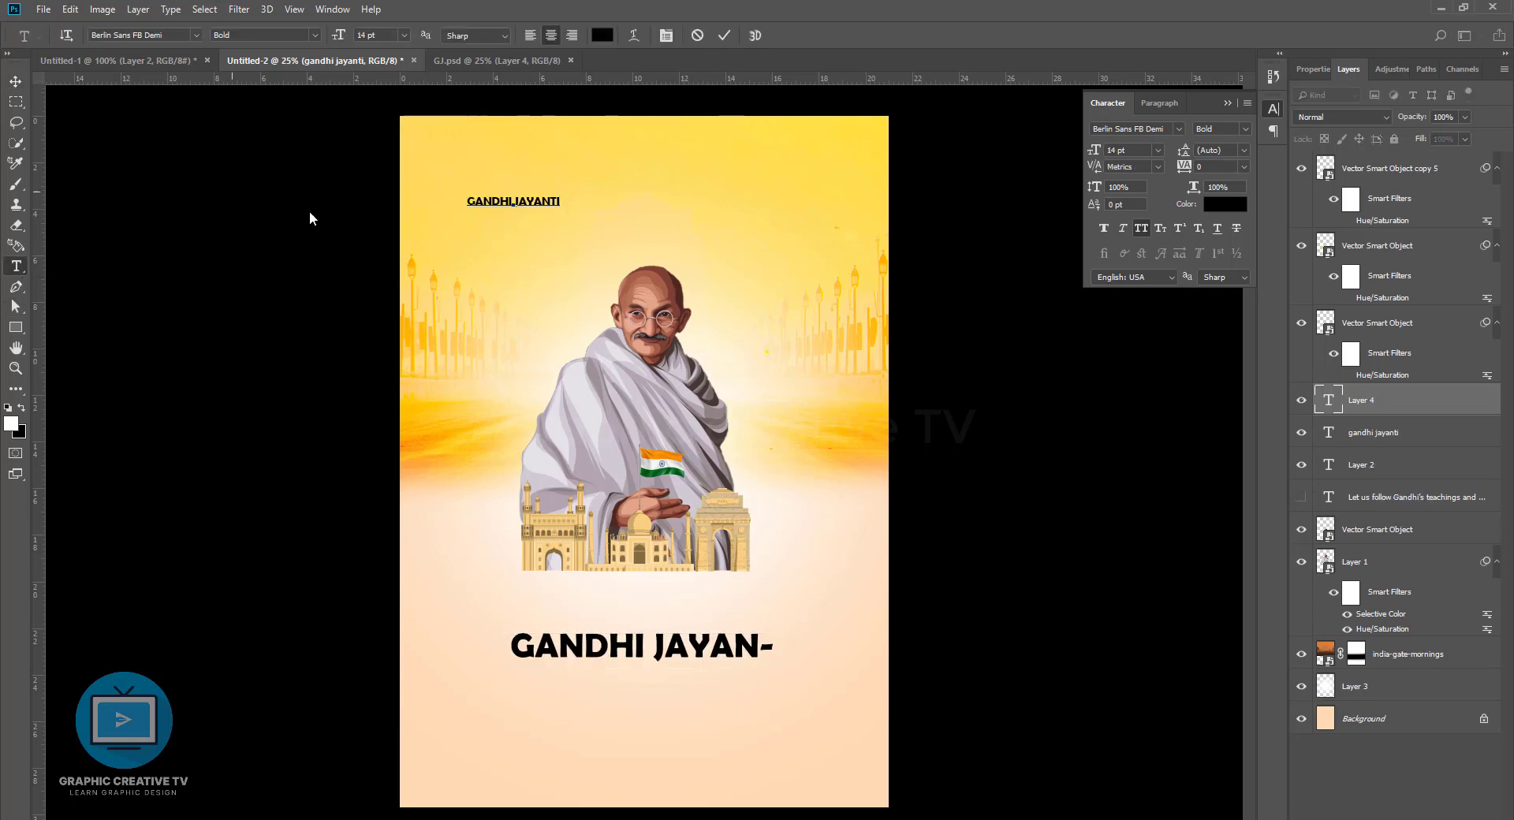
Commit the new GANDHI JAYANTI text and delete the cut-off title at the bottom
{"action": "left_click", "coordinate": [16, 80]}
{"action": "left_click", "coordinate": [649, 645]}
{"action": "key", "text": "Delete"}
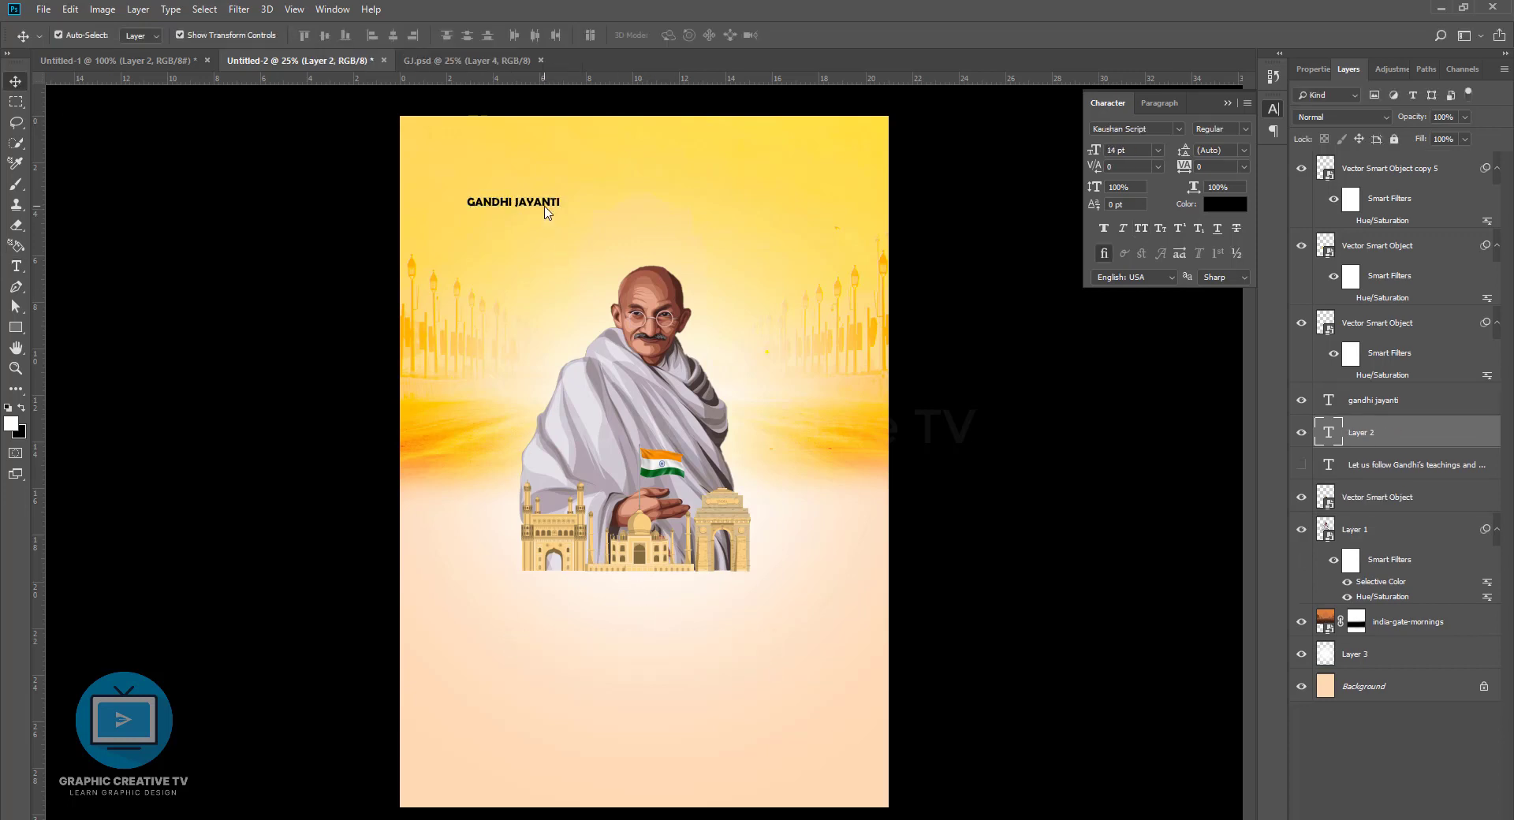
Enlarge GANDHI JAYANTI to about 319%, place it below the monuments, and move its layer to the top
{"action": "left_click", "coordinate": [544, 207]}
{"action": "left_click_drag", "start_coordinate": [558, 207], "coordinate": [753, 347]}
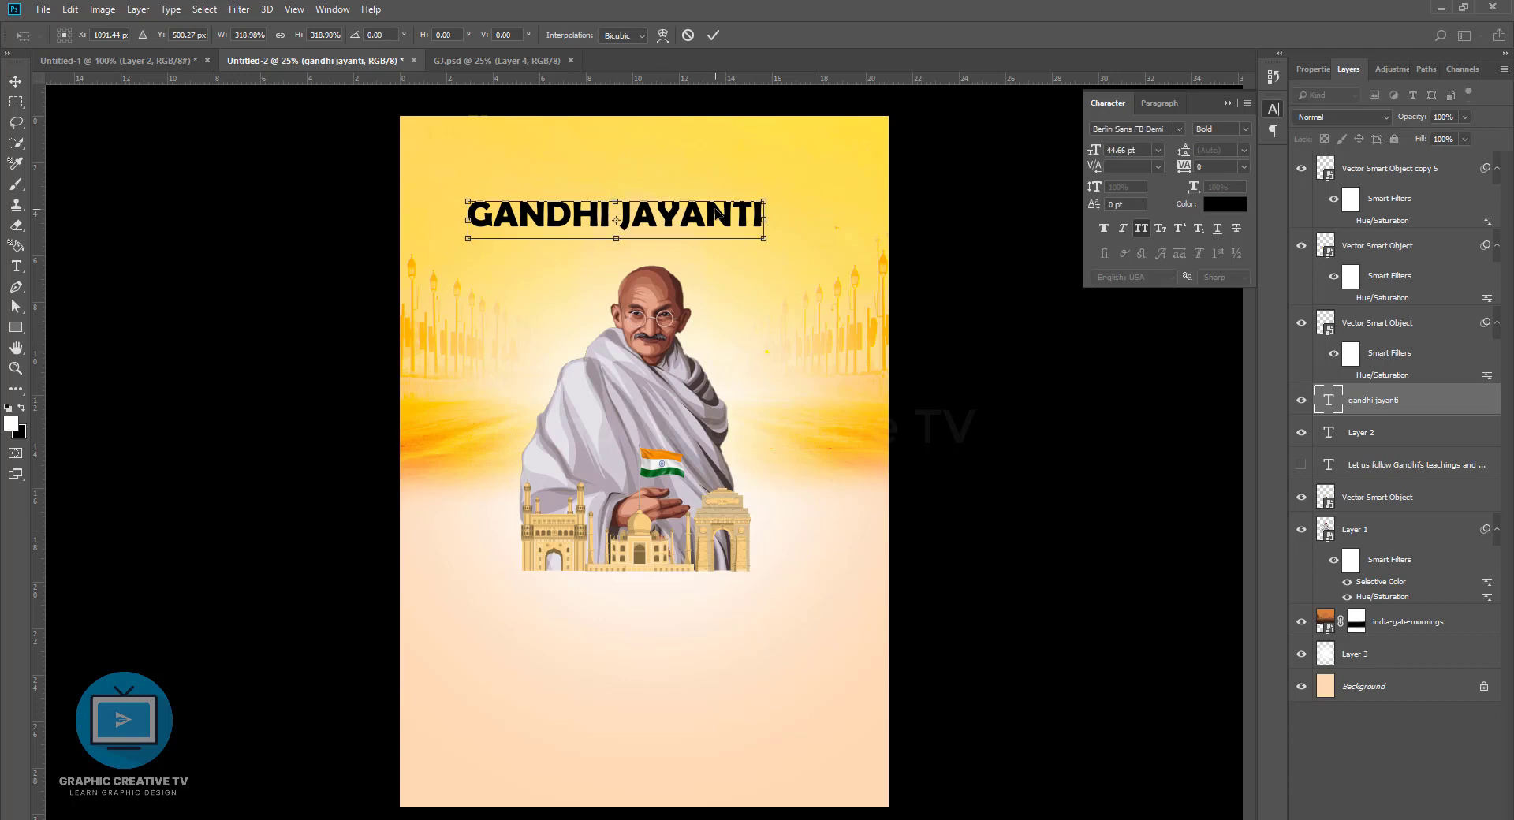
{"action": "left_click_drag", "start_coordinate": [716, 215], "coordinate": [730, 587]}
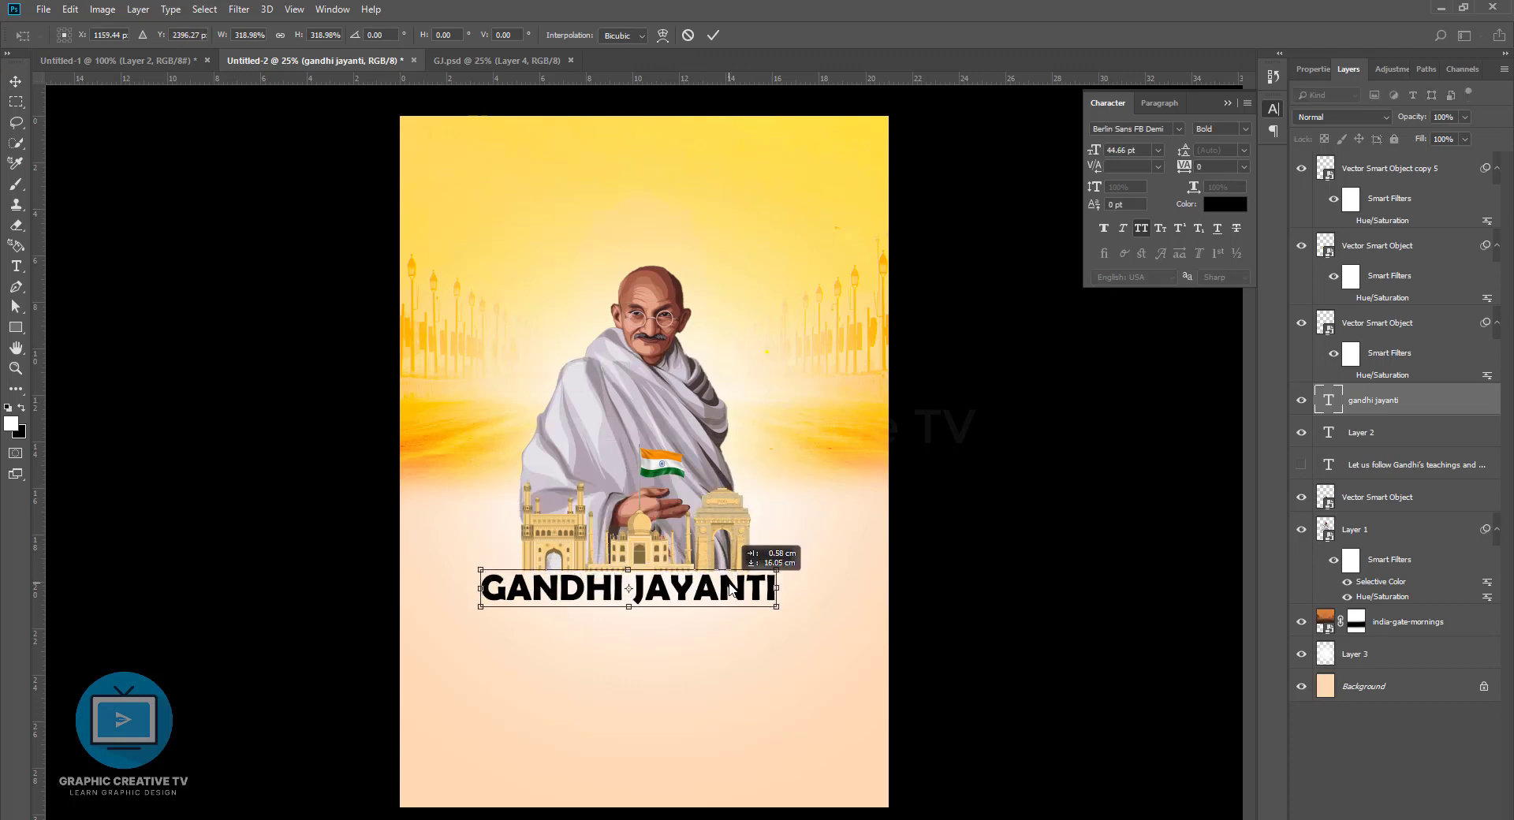
{"action": "key", "text": "Return"}
{"action": "left_click_drag", "start_coordinate": [1367, 402], "coordinate": [1364, 169]}
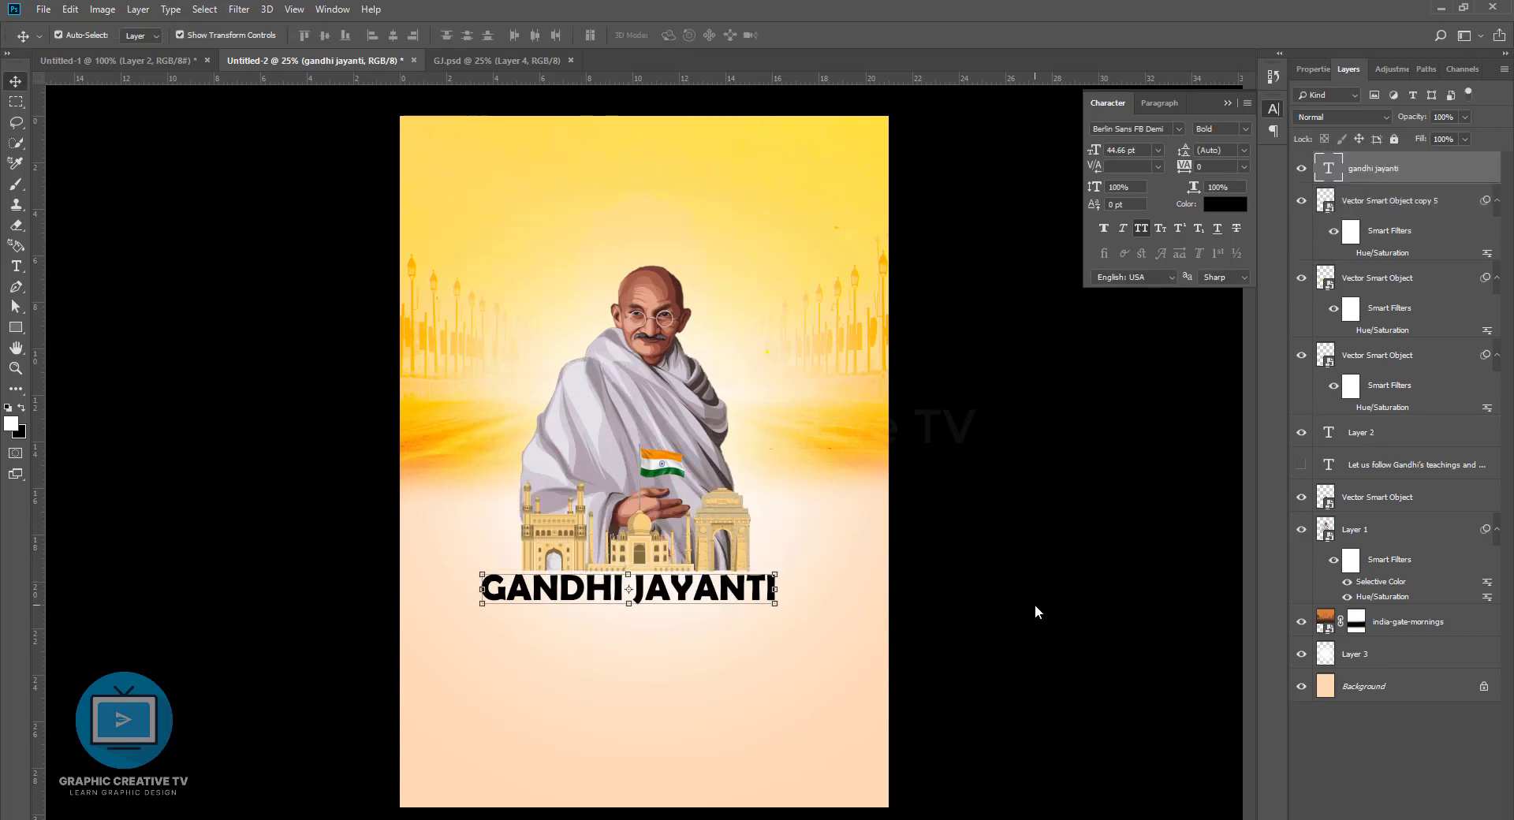
{"action": "left_click_drag", "start_coordinate": [726, 595], "coordinate": [725, 599]}
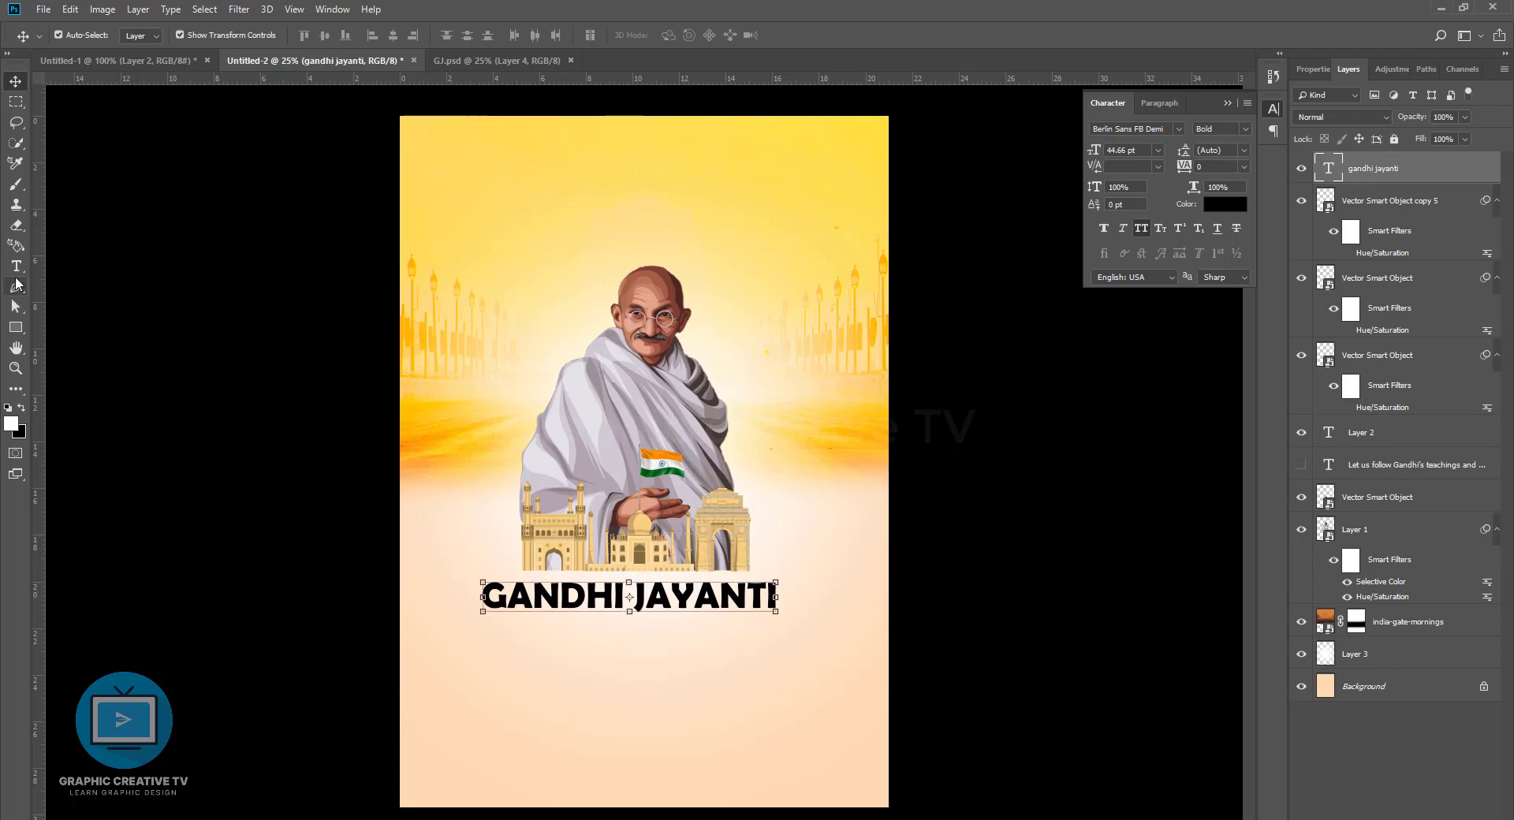
Colour the GANDHI JAYANTI title dark brown (#723d04) and nudge it slightly into place
{"action": "left_click", "coordinate": [16, 266]}
{"action": "left_click", "coordinate": [602, 36]}
{"action": "left_click", "coordinate": [1176, 549]}
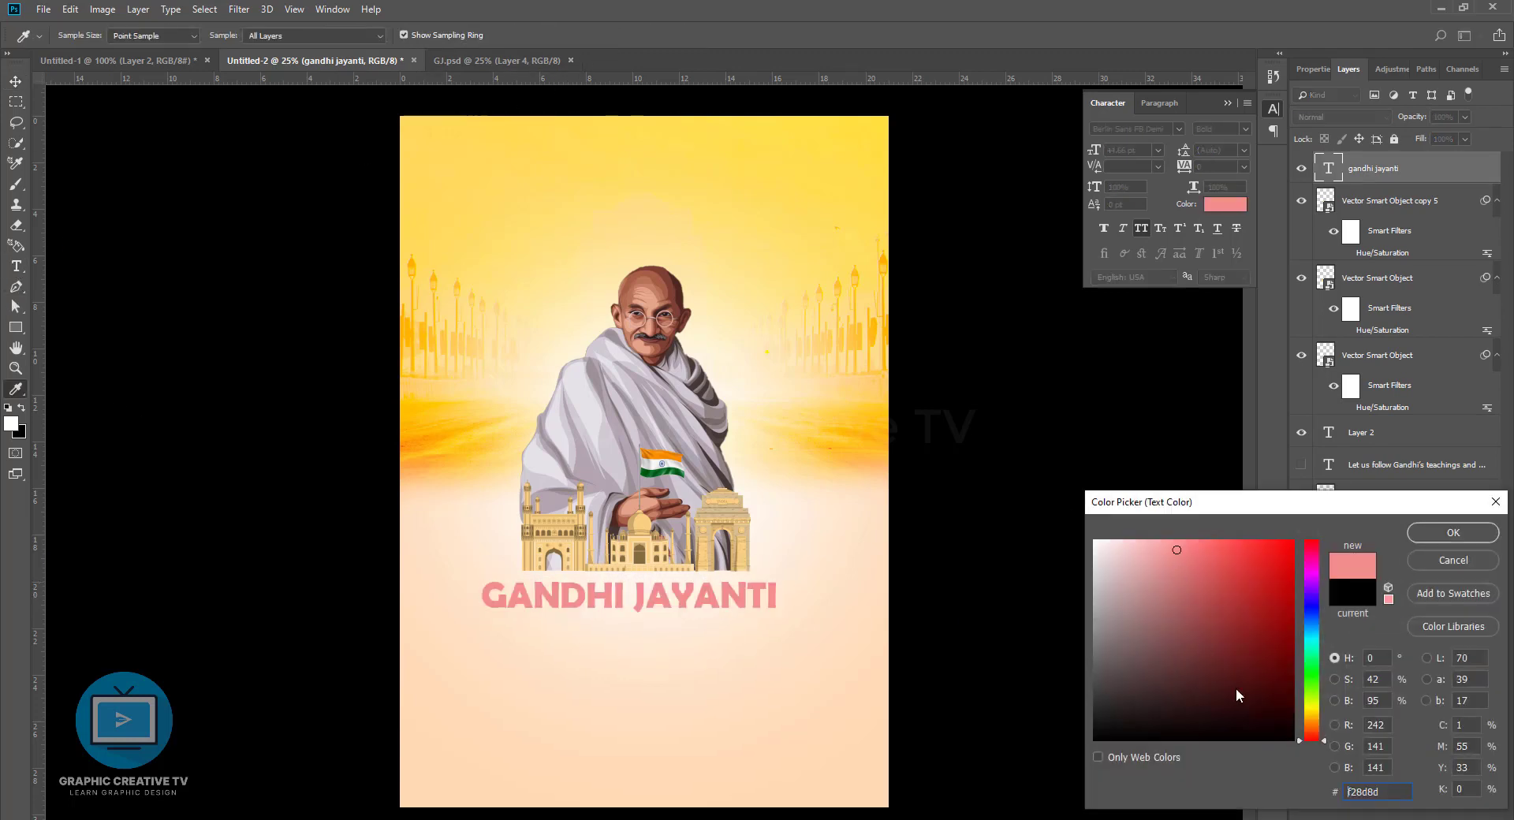
{"action": "left_click", "coordinate": [1311, 723]}
{"action": "mouse_move", "coordinate": [1232, 655]}
{"action": "left_mouse_down"}
{"action": "mouse_move", "coordinate": [1211, 549]}
{"action": "mouse_move", "coordinate": [1266, 701]}
{"action": "mouse_move", "coordinate": [1270, 655]}
{"action": "mouse_move", "coordinate": [1289, 651]}
{"action": "left_mouse_up"}
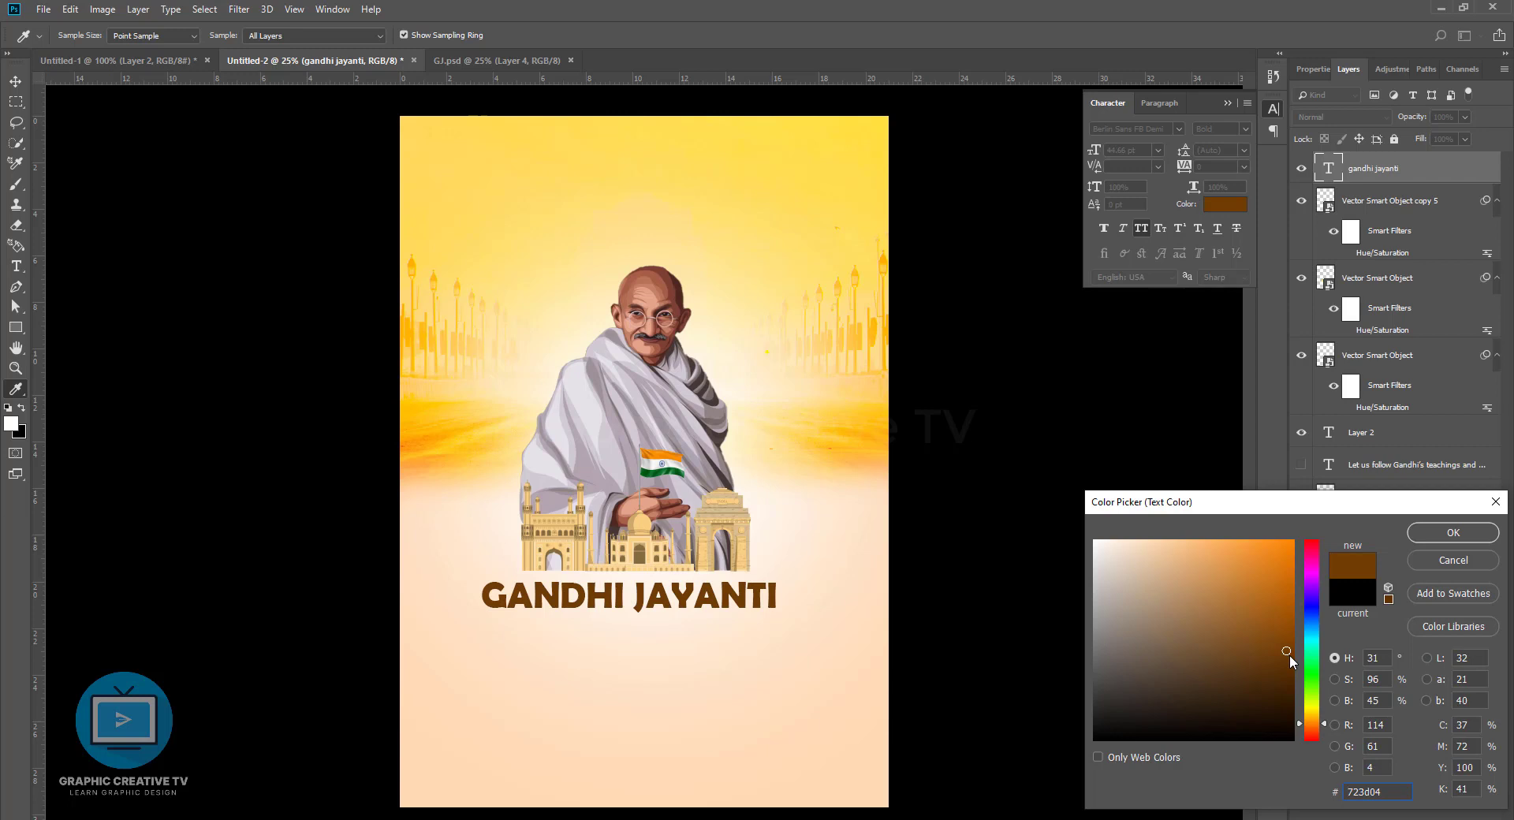
{"action": "left_click", "coordinate": [1453, 532]}
{"action": "left_click", "coordinate": [16, 81]}
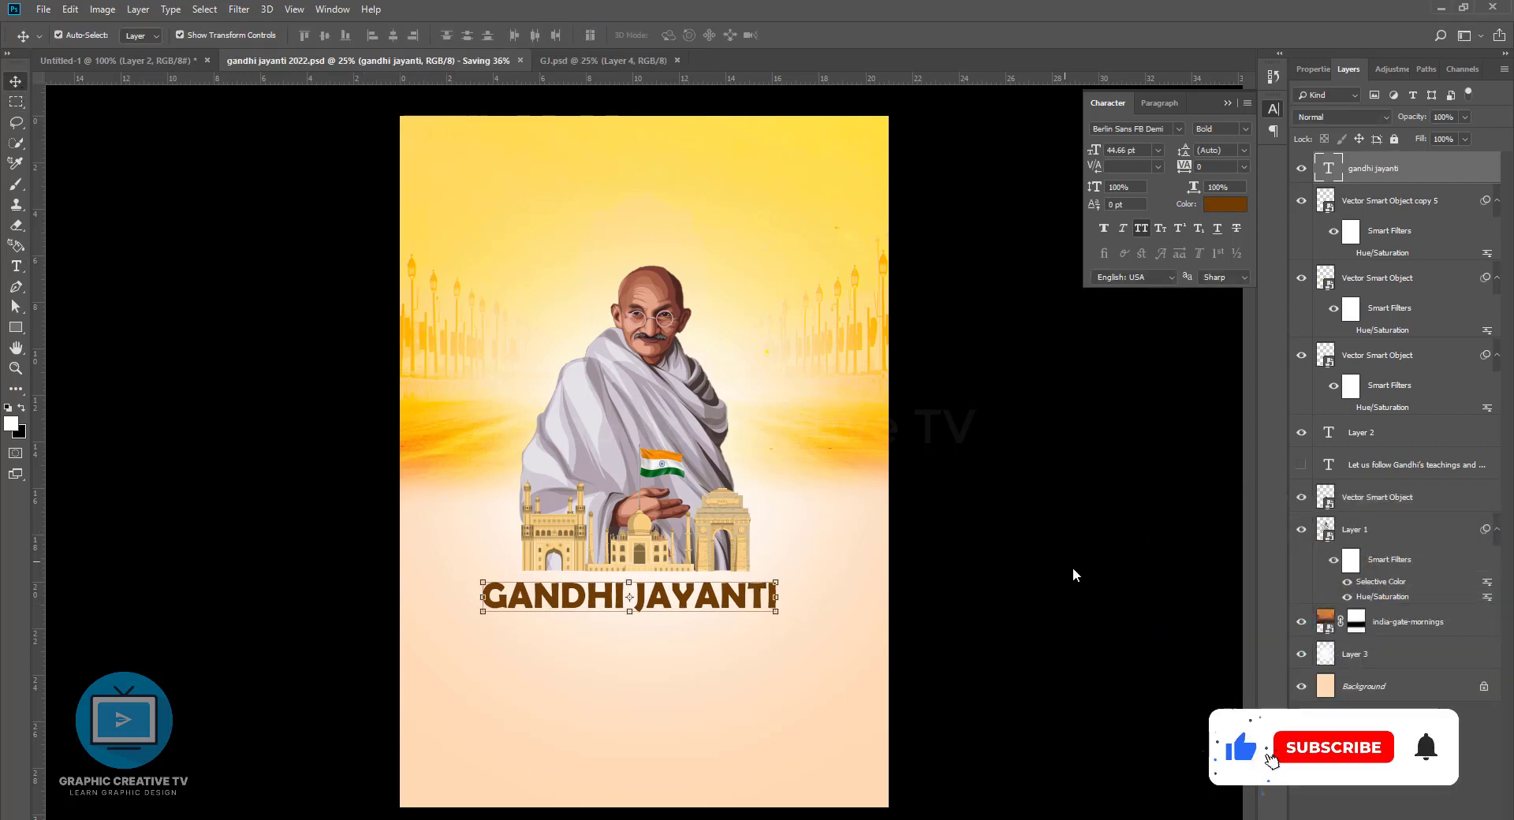
{"action": "left_click_drag", "start_coordinate": [761, 600], "coordinate": [764, 597]}
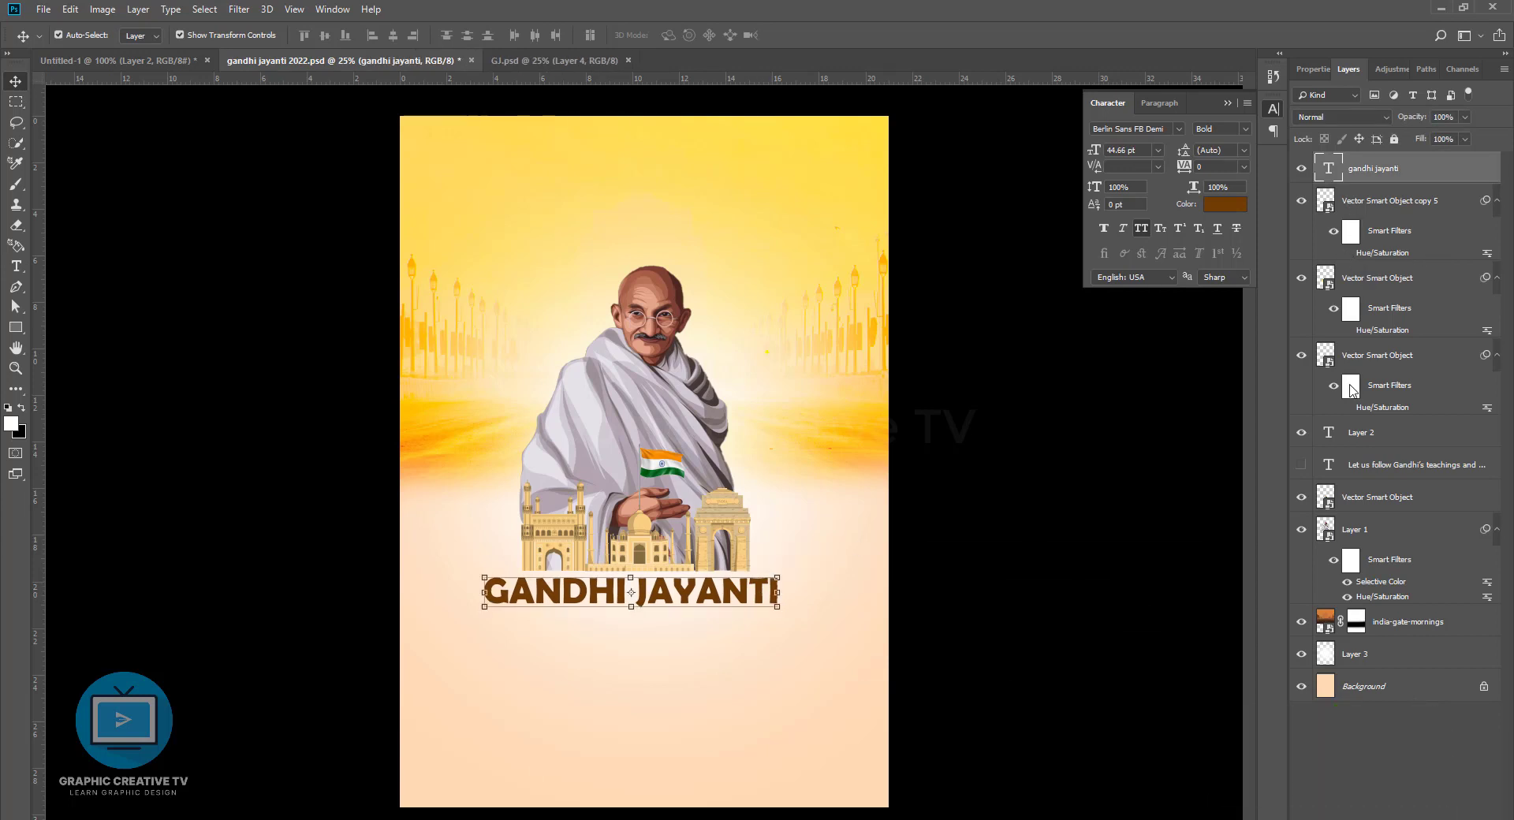
Unhide the 'Let us follow Gandhi's teachings…' text layer and select it for editing
{"action": "left_click", "coordinate": [1298, 467]}
{"action": "left_click", "coordinate": [1379, 465]}
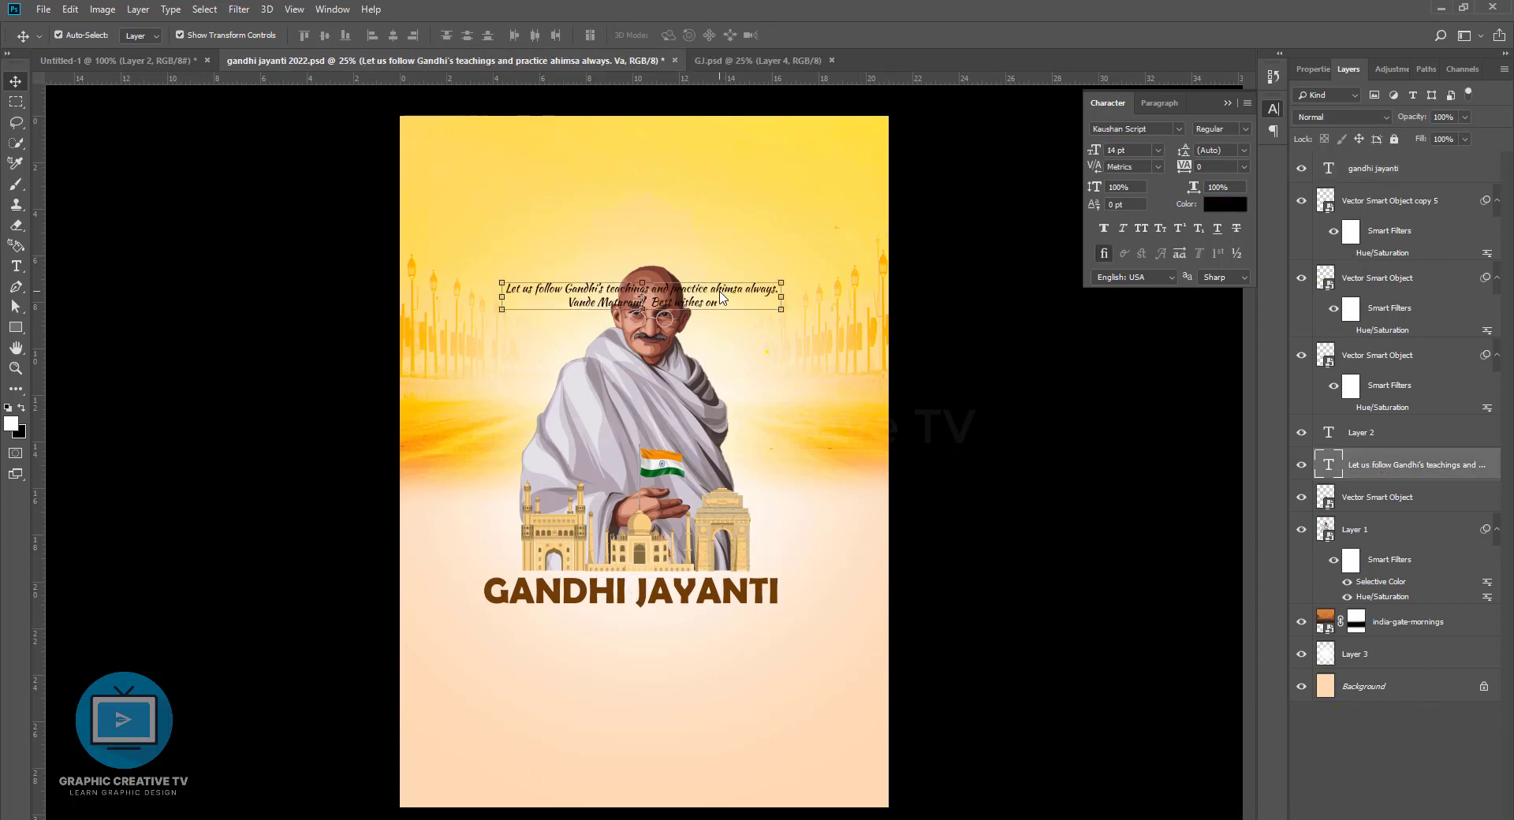
{"action": "key", "text": "t"}
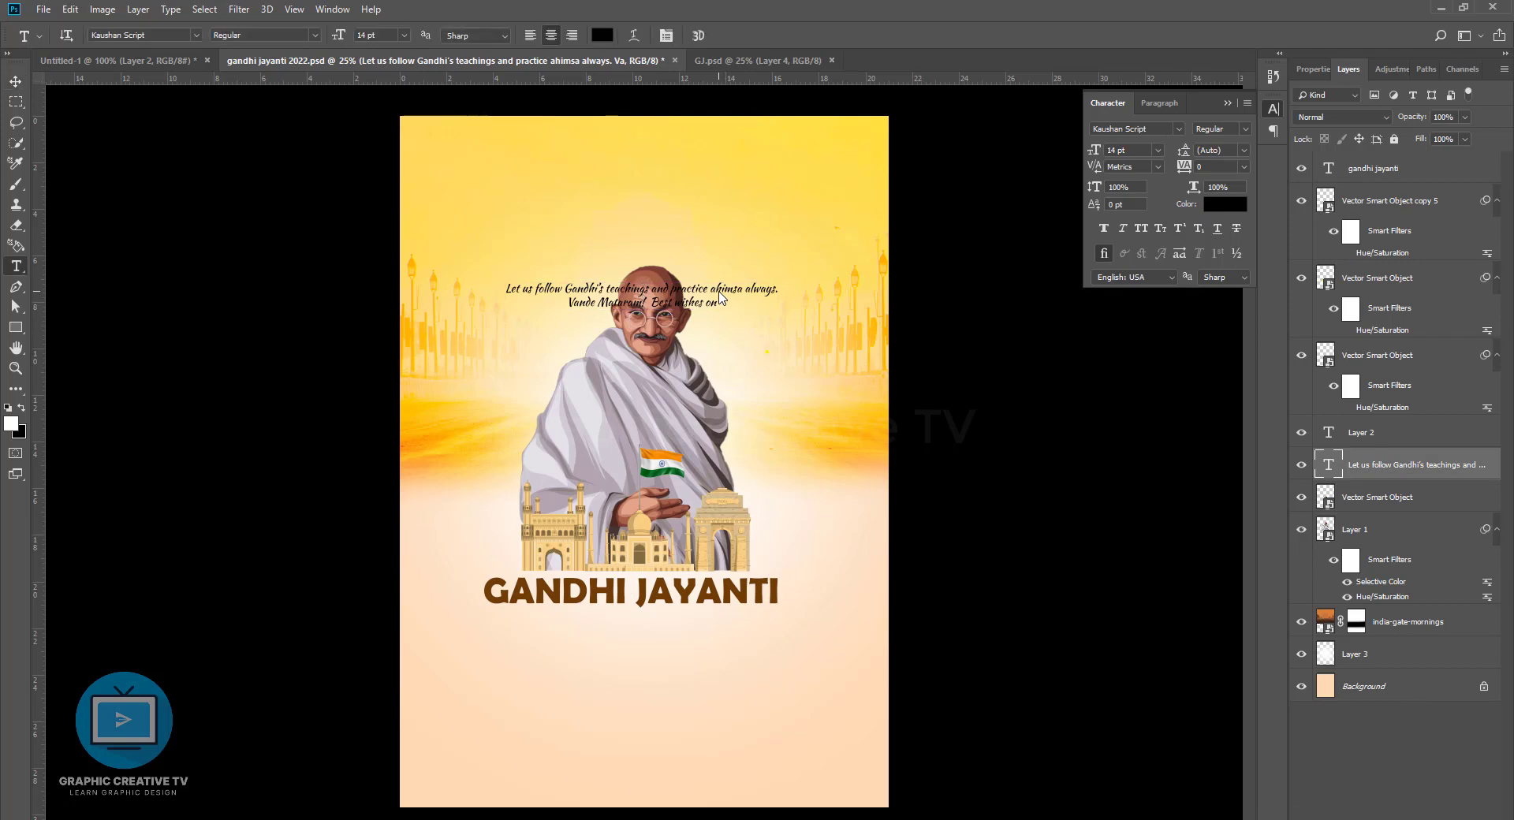
{"action": "key", "text": "ctrl+a"}
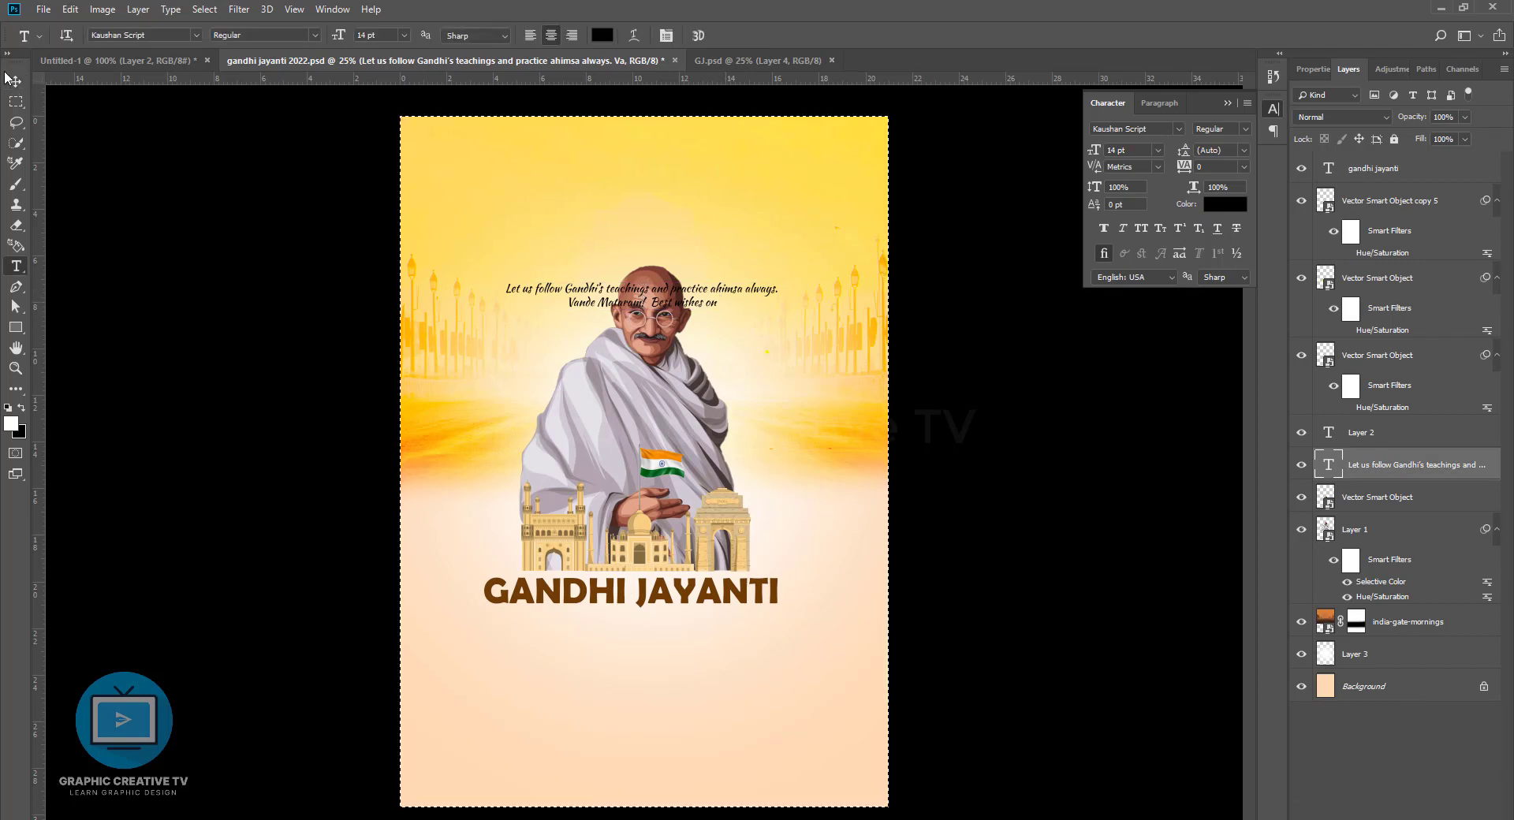
{"action": "key", "text": "v"}
{"action": "key", "text": "ctrl+d"}
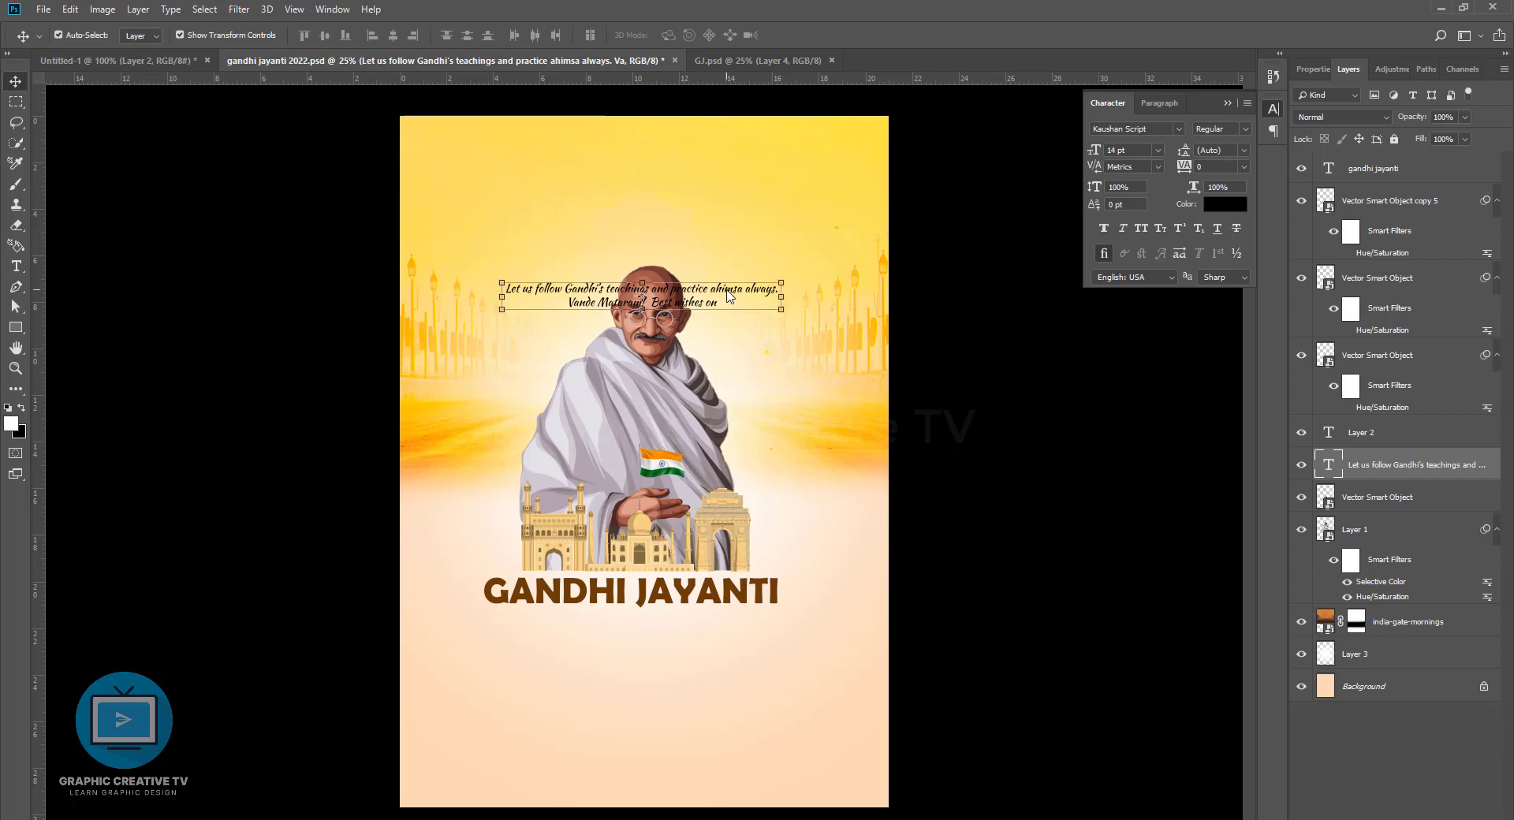
{"action": "left_click", "coordinate": [18, 267]}
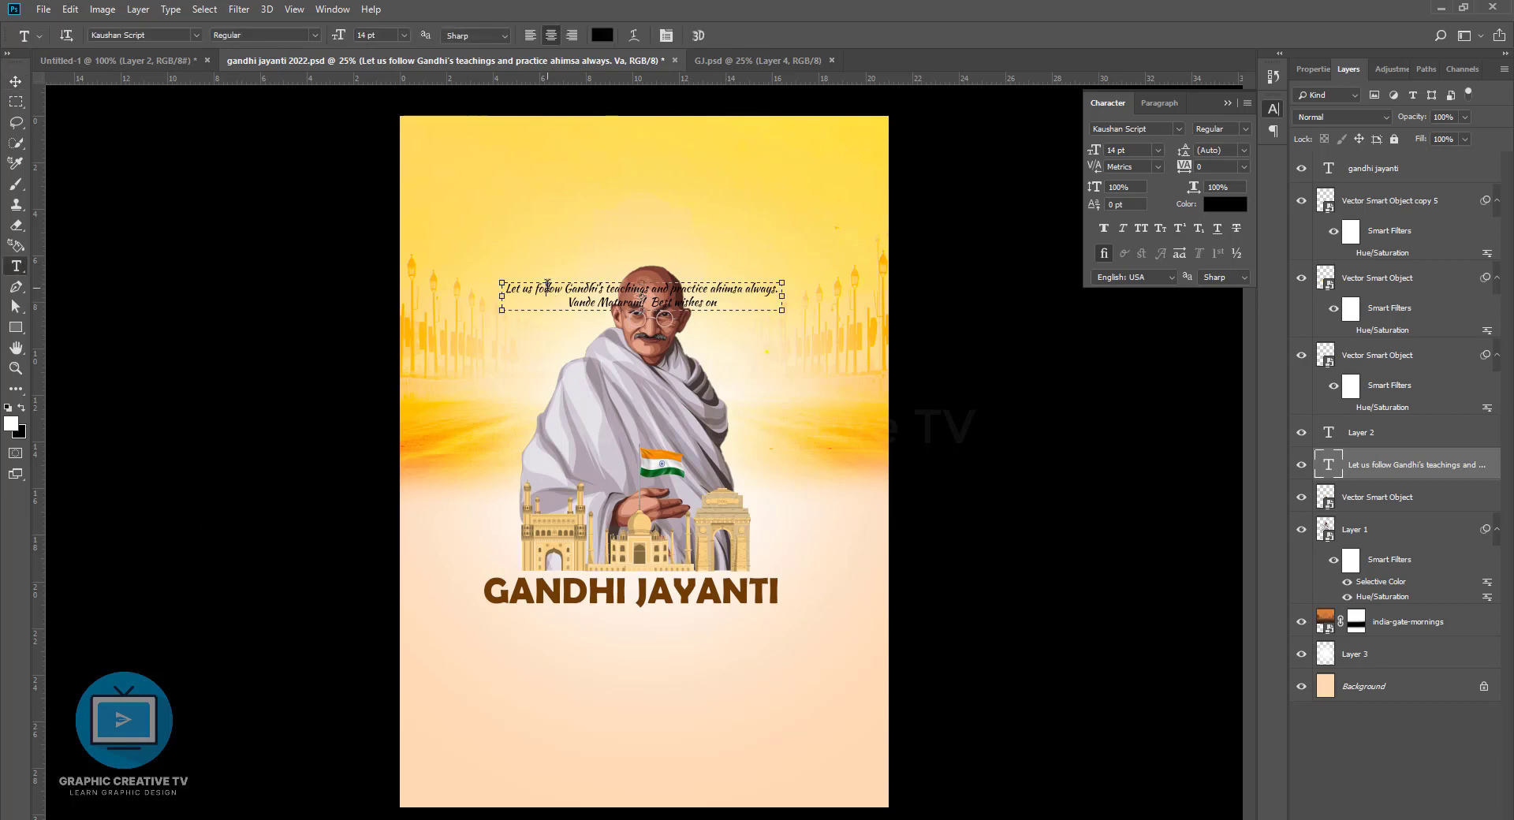
Try replacing the greeting text with the title text, then undo to restore the greeting
{"action": "left_click", "coordinate": [547, 285]}
{"action": "key", "text": "ctrl+a"}
{"action": "key", "text": "ctrl+v"}
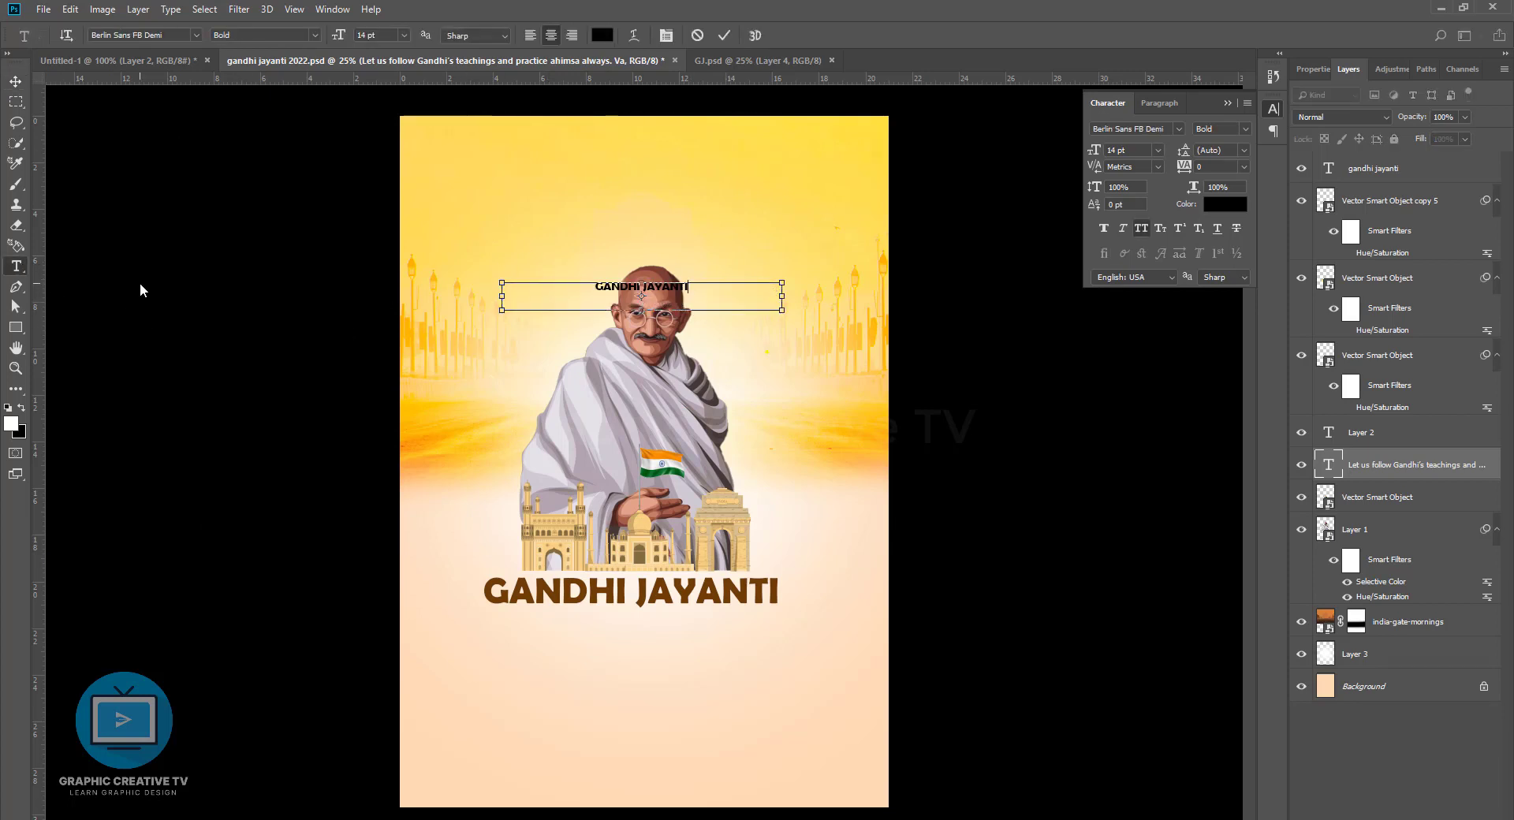
{"action": "key", "text": "ctrl+z"}
{"action": "left_click", "coordinate": [16, 81]}
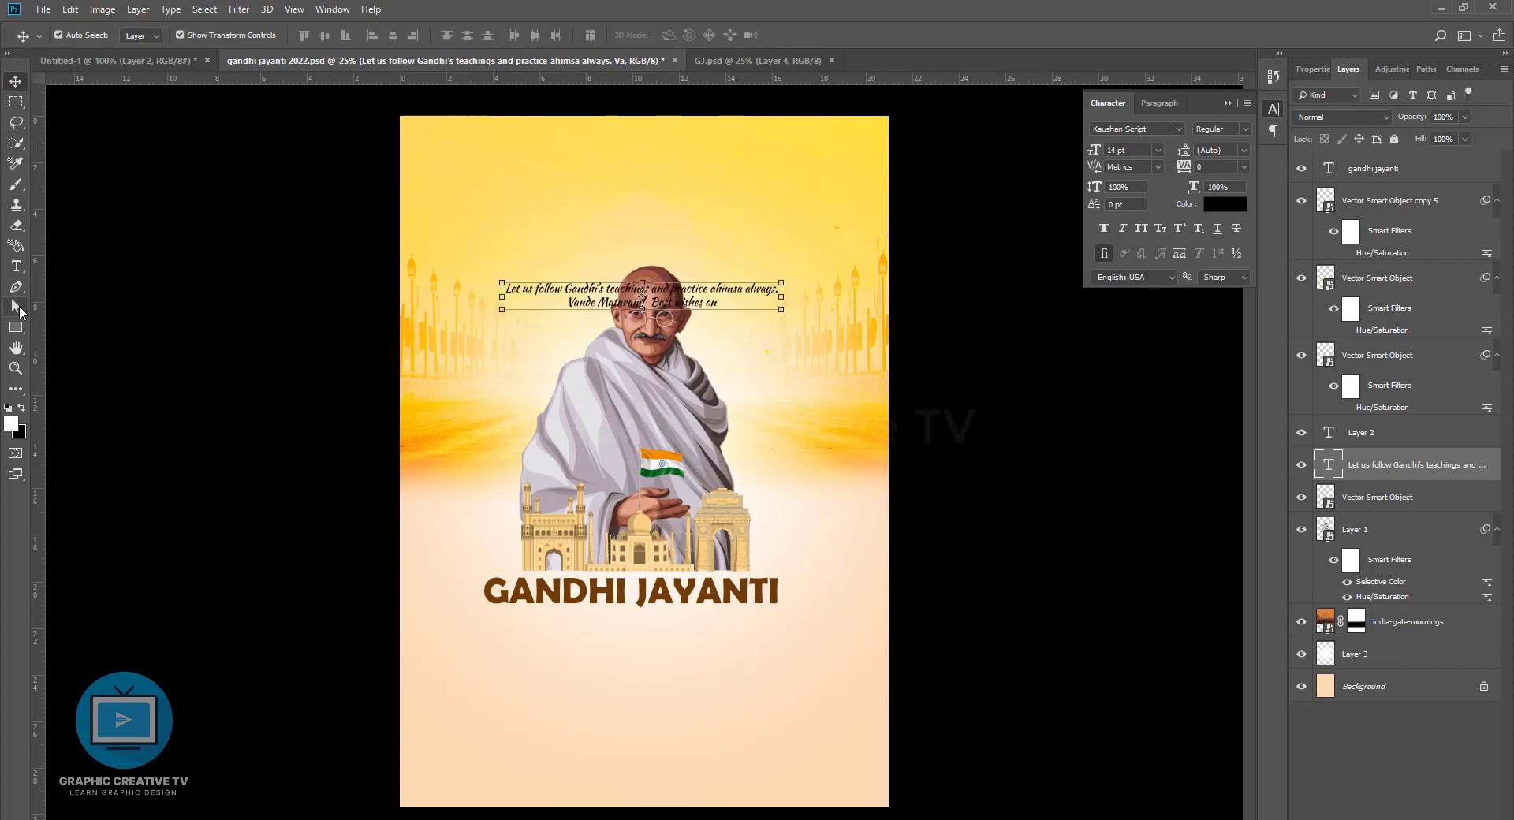
Paste GANDHI JAYANTI into a new text layer near the bottom-left
{"action": "key", "text": "t"}
{"action": "left_click", "coordinate": [473, 696]}
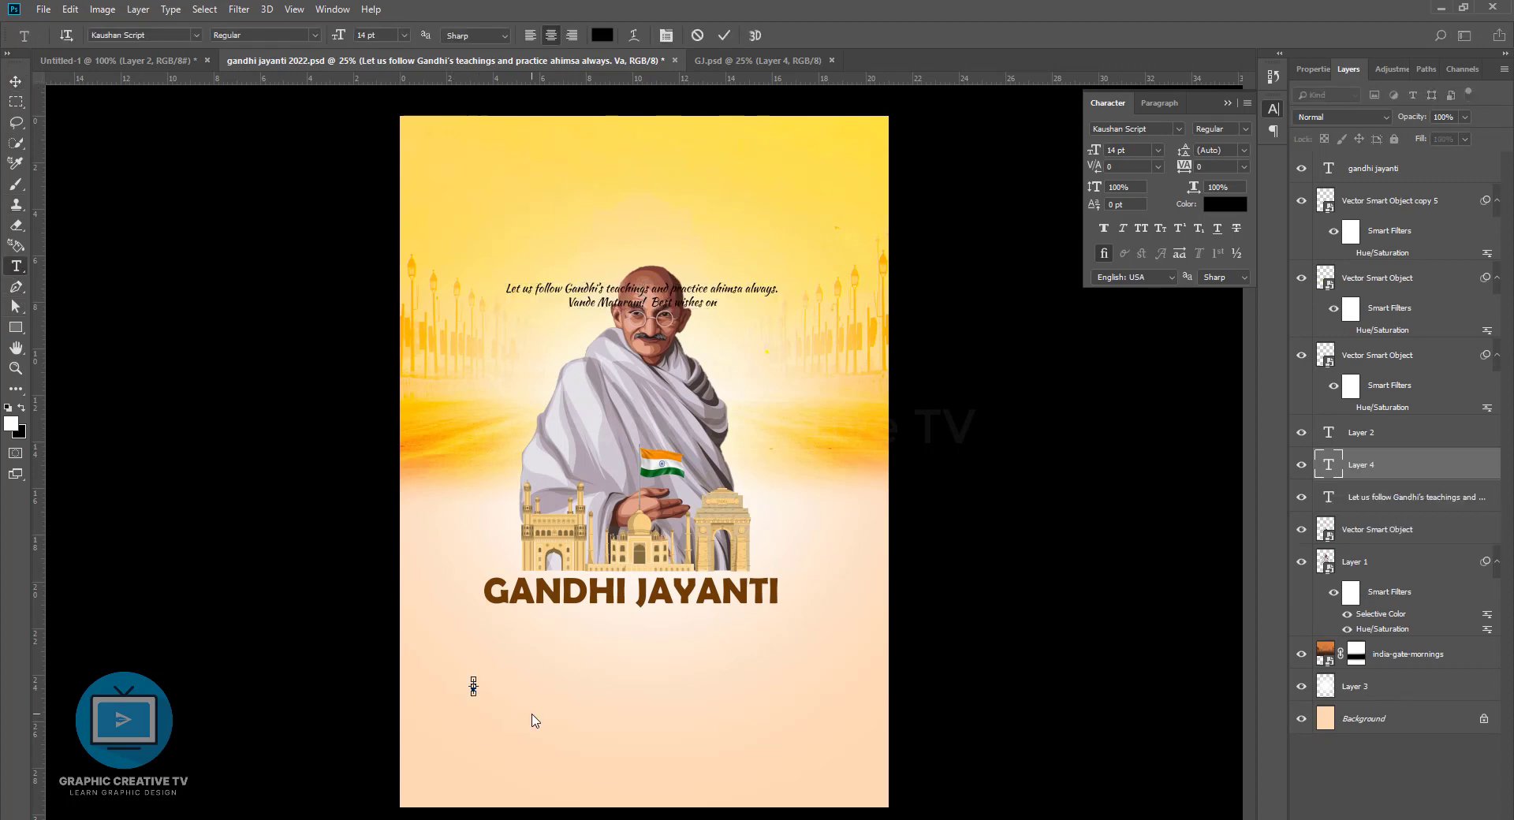
{"action": "key", "text": "ctrl+v"}
{"action": "left_click", "coordinate": [20, 83]}
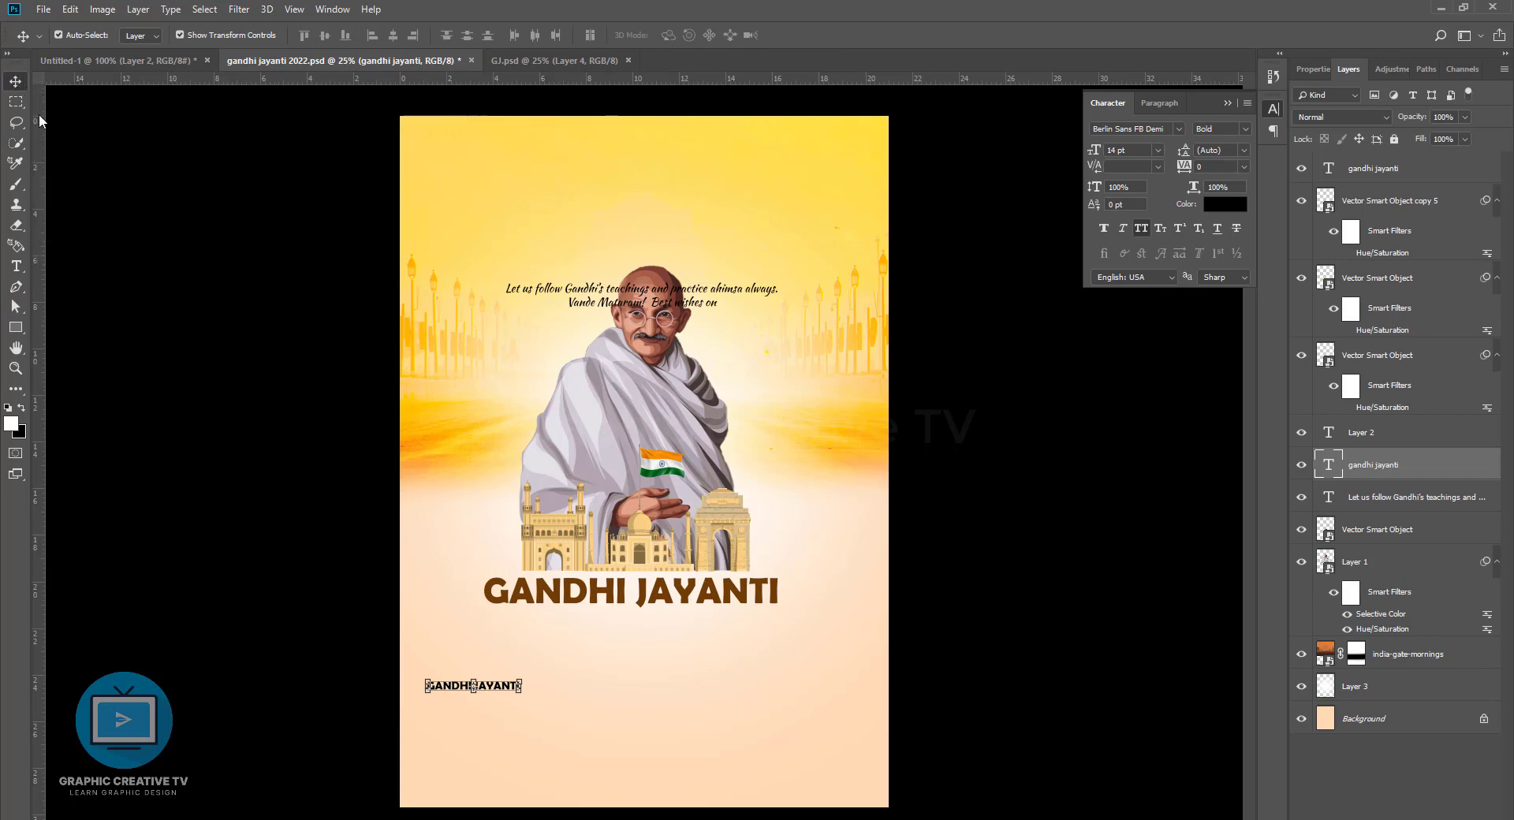
{"action": "left_click", "coordinate": [74, 155]}
Copy the greeting sentence into a new single-line text layer and move it down the poster
{"action": "left_click", "coordinate": [634, 297]}
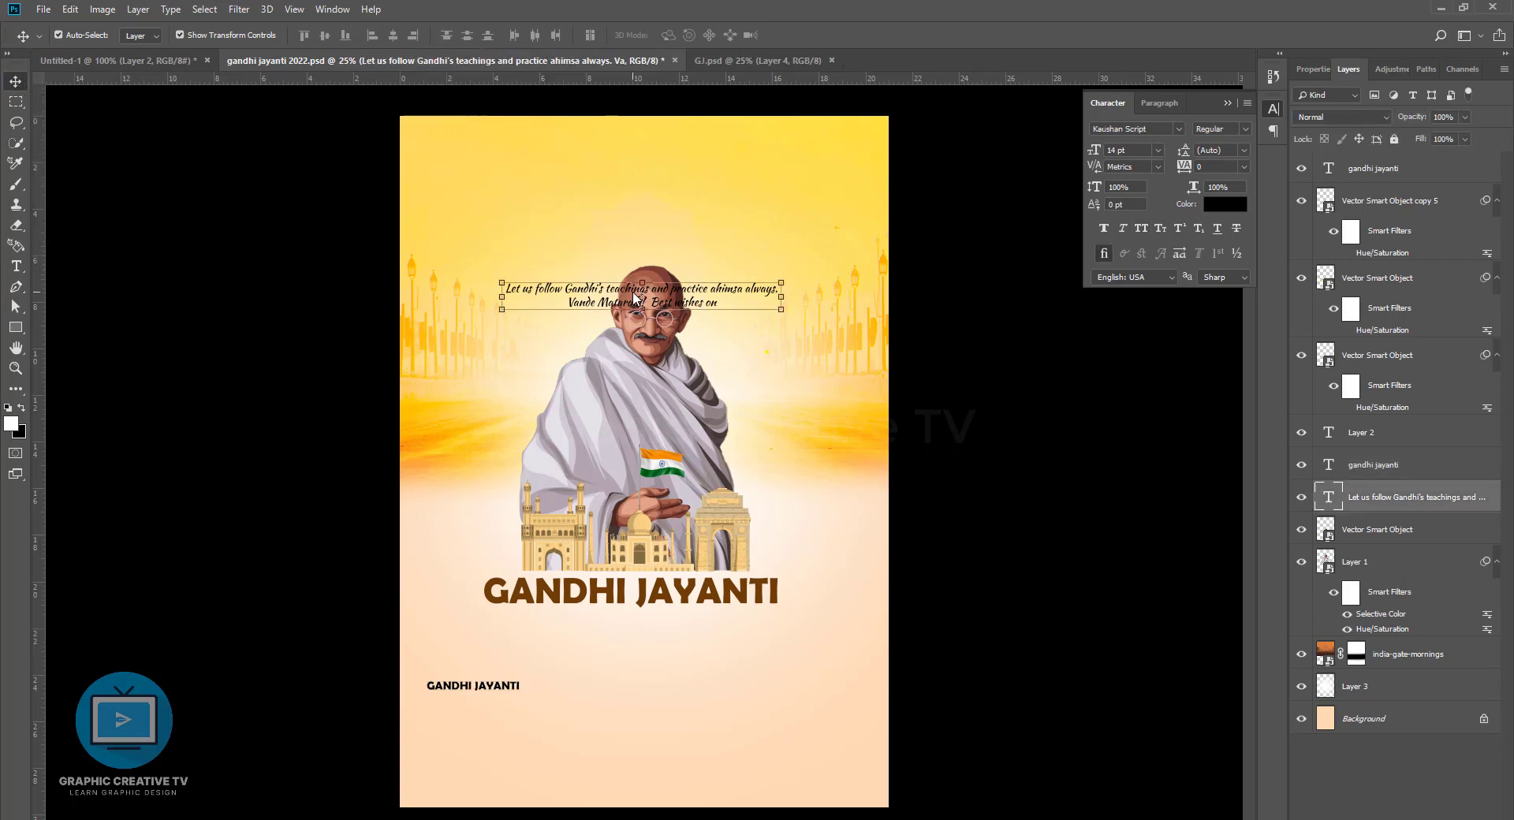
{"action": "key", "text": "t"}
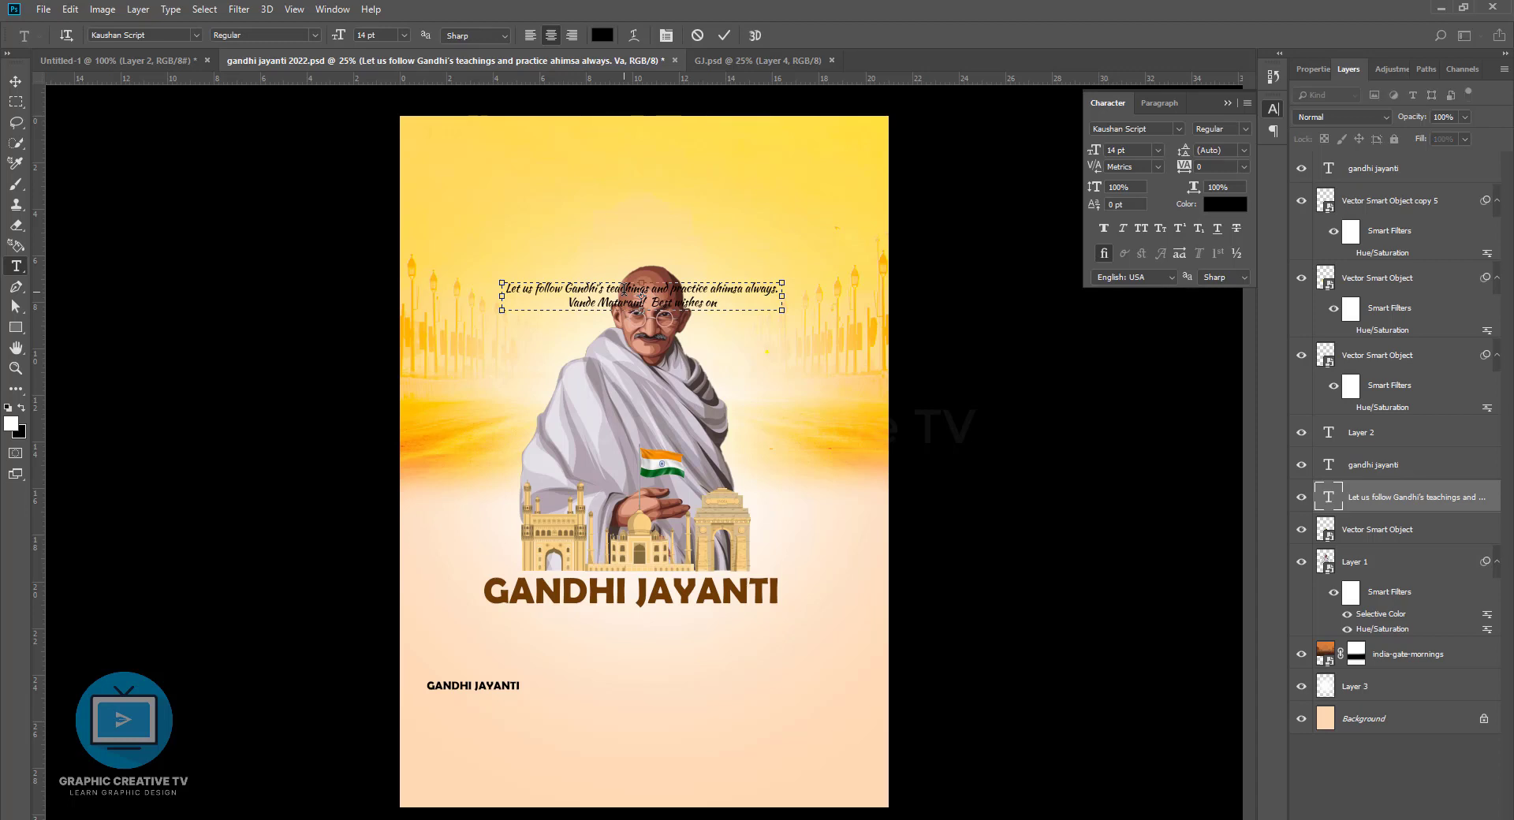
{"action": "key", "text": "ctrl+a"}
{"action": "key", "text": "ctrl+Return"}
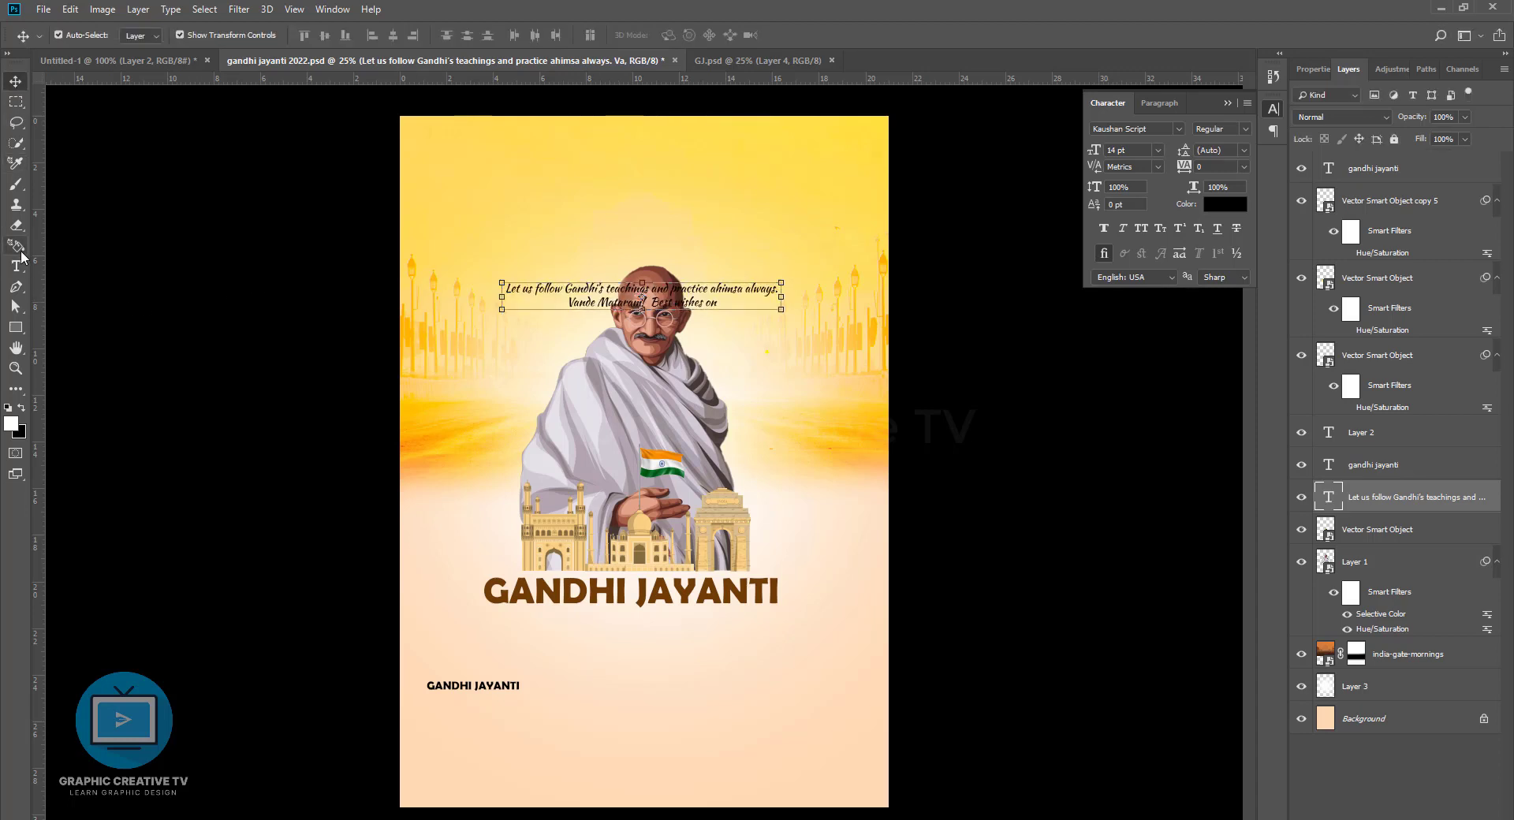
{"action": "left_click", "coordinate": [481, 172]}
{"action": "key", "text": "ctrl+v"}
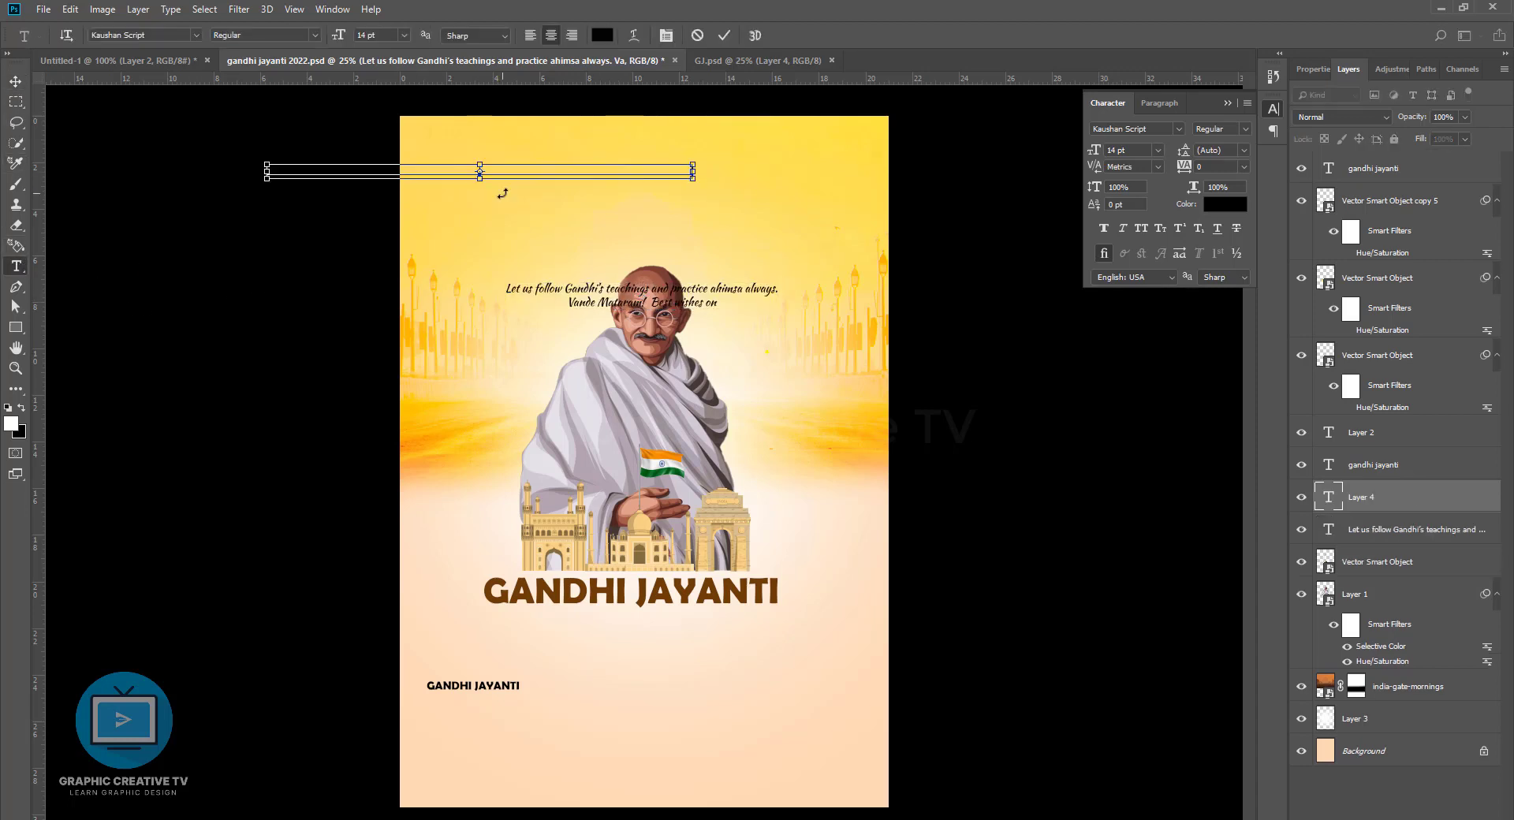
{"action": "left_click", "coordinate": [15, 82]}
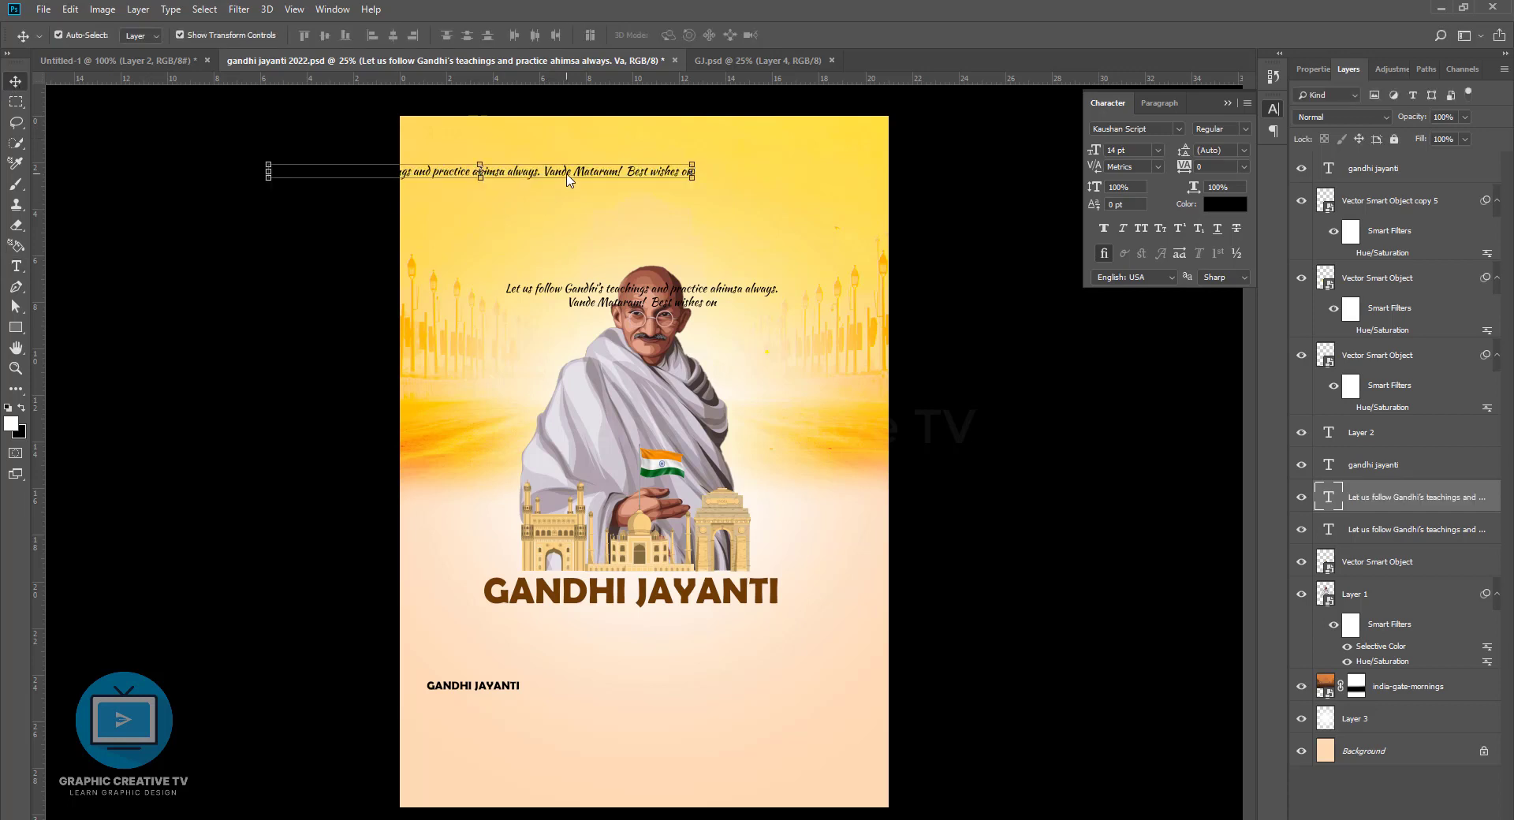
{"action": "left_click_drag", "start_coordinate": [565, 176], "coordinate": [729, 654]}
Break the tagline before 'ahimsa always', move it to the top, and delete the duplicate tagline
{"action": "left_click", "coordinate": [726, 594]}
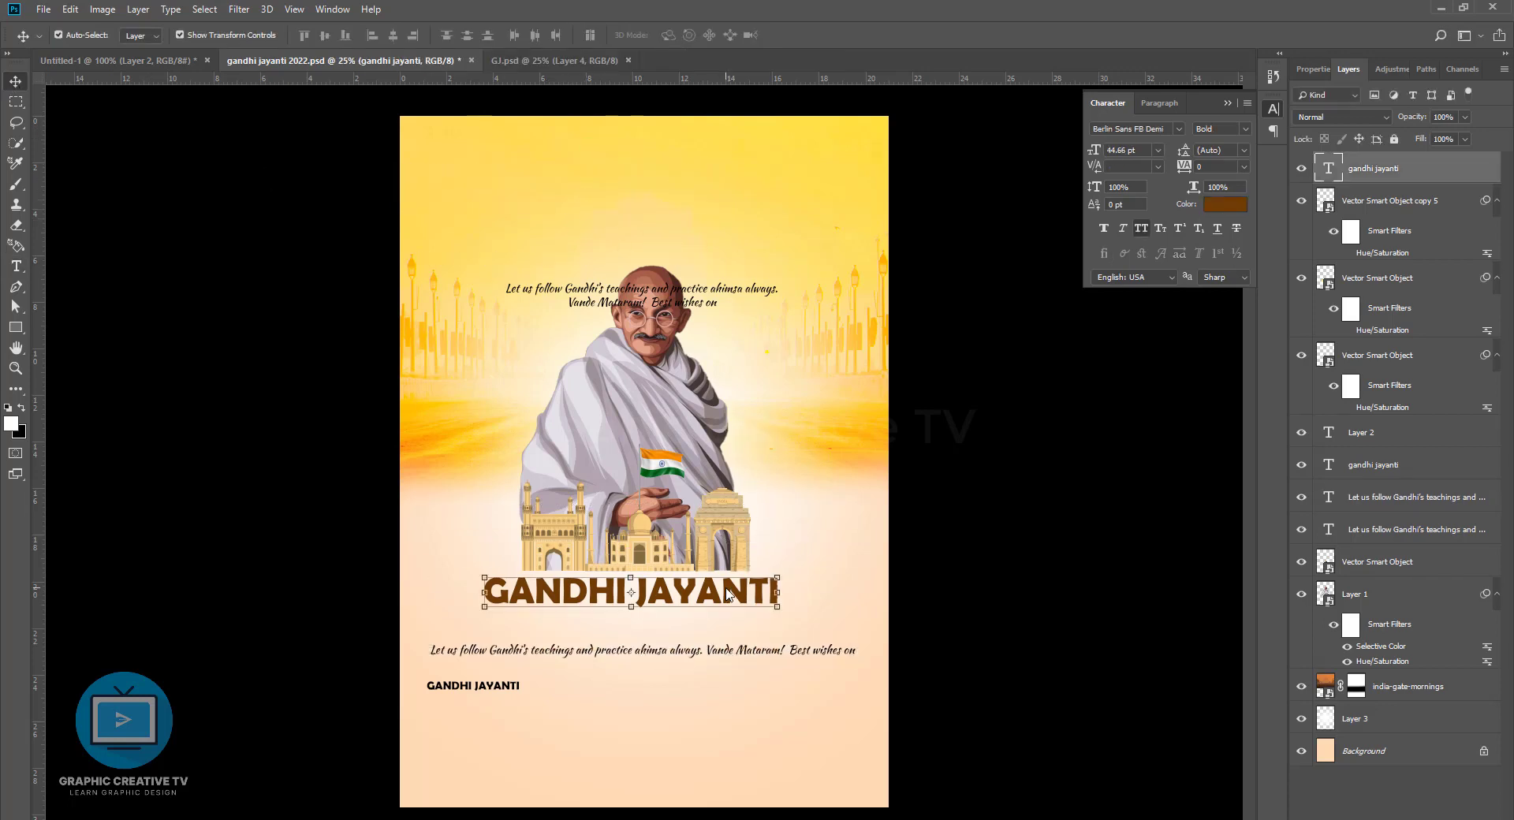
{"action": "left_click", "coordinate": [707, 650]}
{"action": "key", "text": "t"}
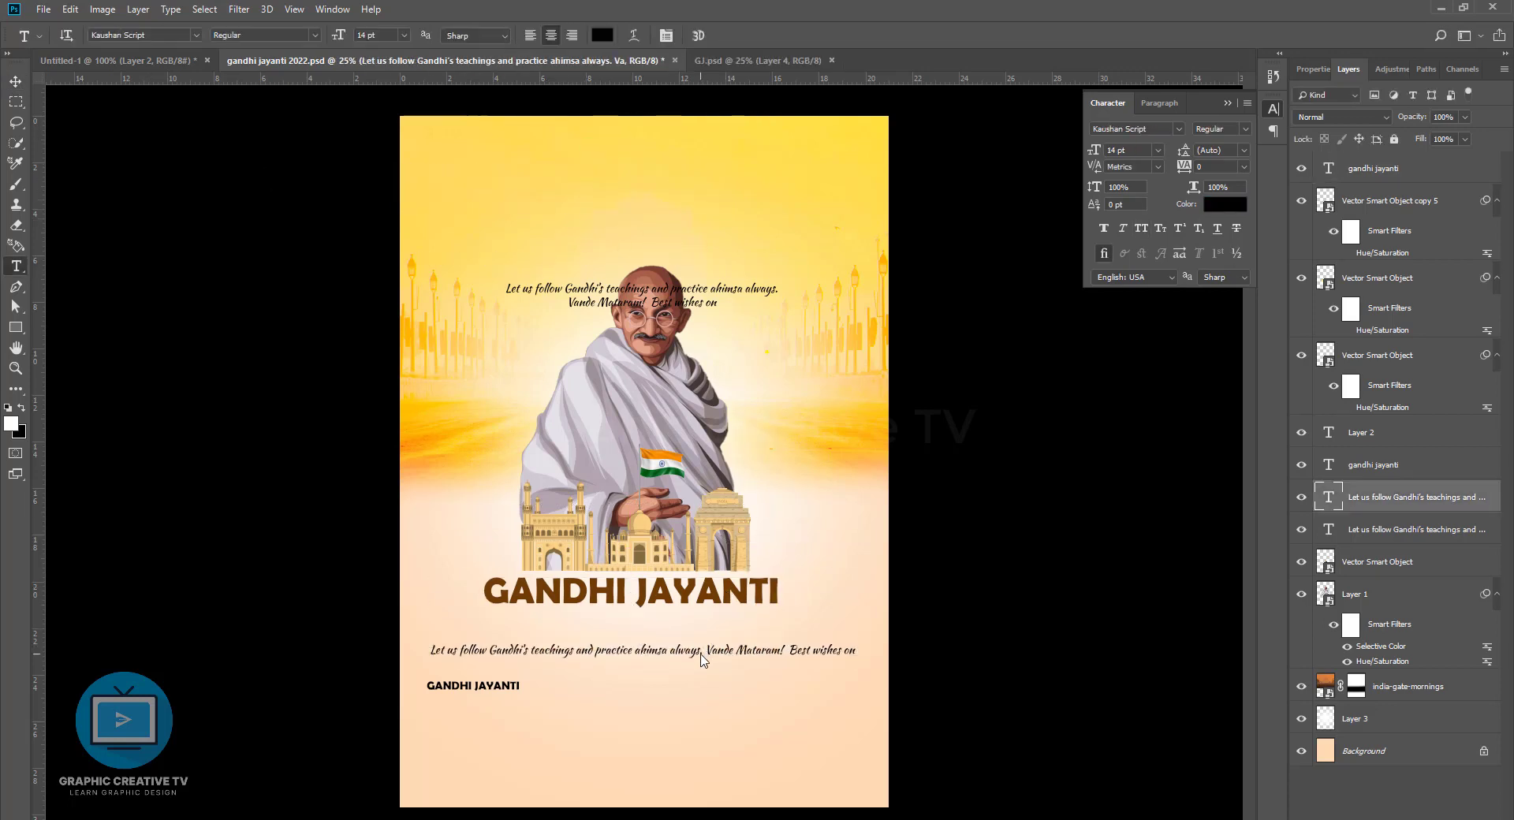
{"action": "left_click", "coordinate": [668, 649]}
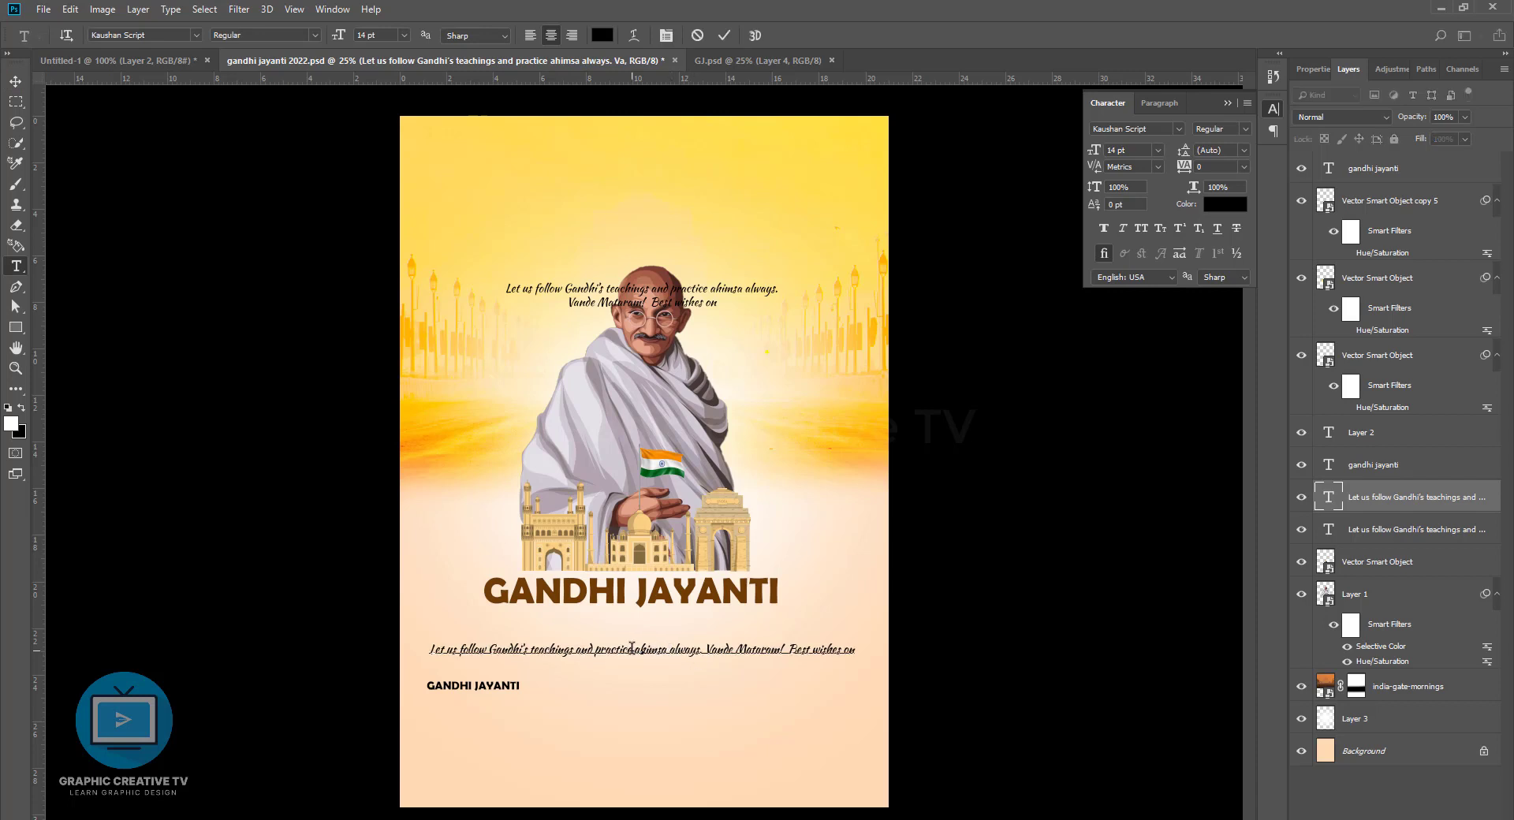
{"action": "key", "text": "Return"}
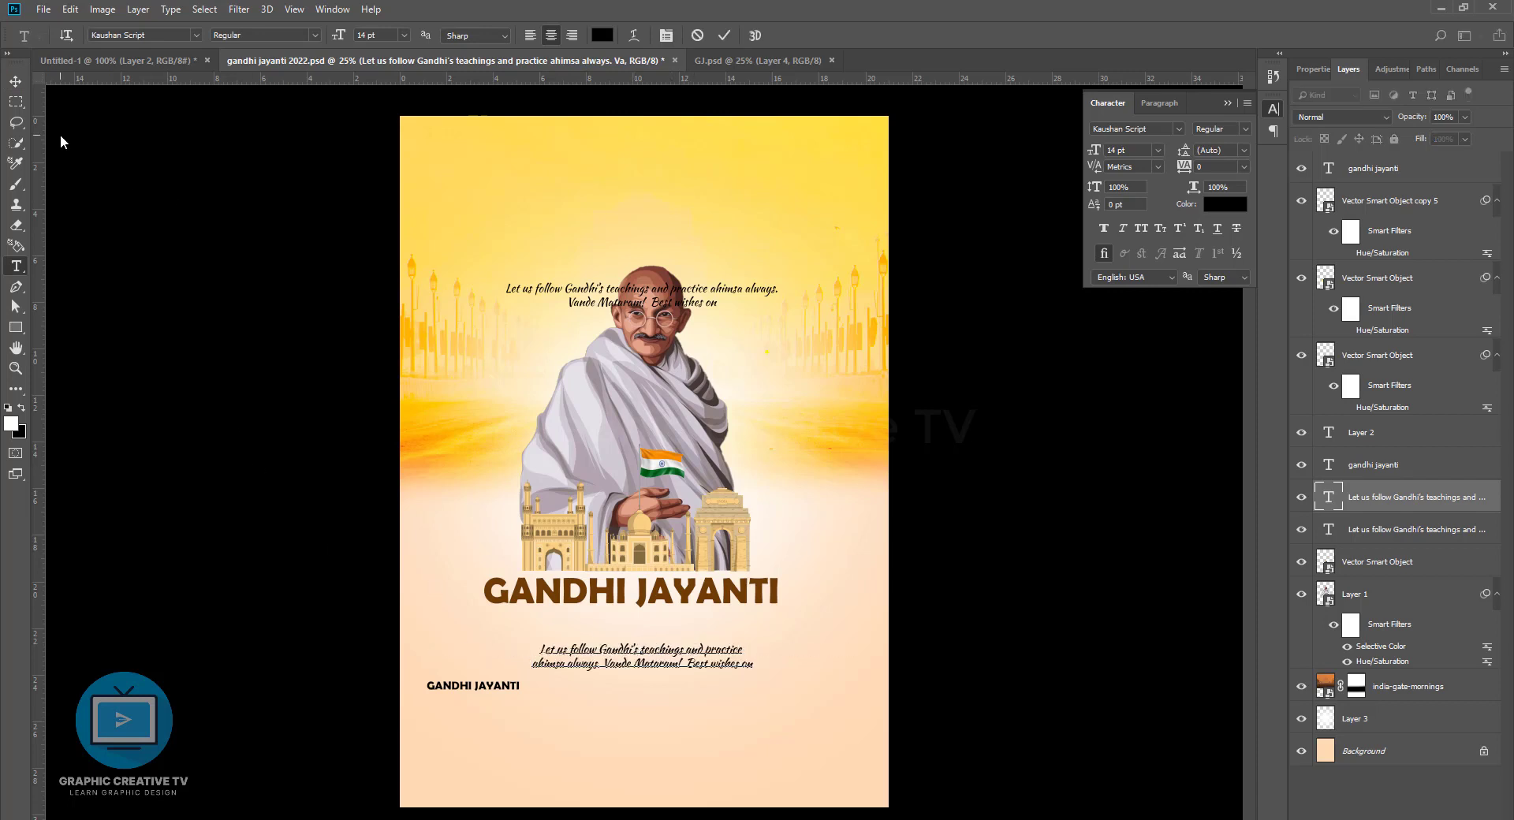
{"action": "left_click", "coordinate": [15, 82]}
{"action": "left_click_drag", "start_coordinate": [699, 669], "coordinate": [688, 240]}
{"action": "left_click", "coordinate": [731, 298]}
{"action": "key", "text": "Delete"}
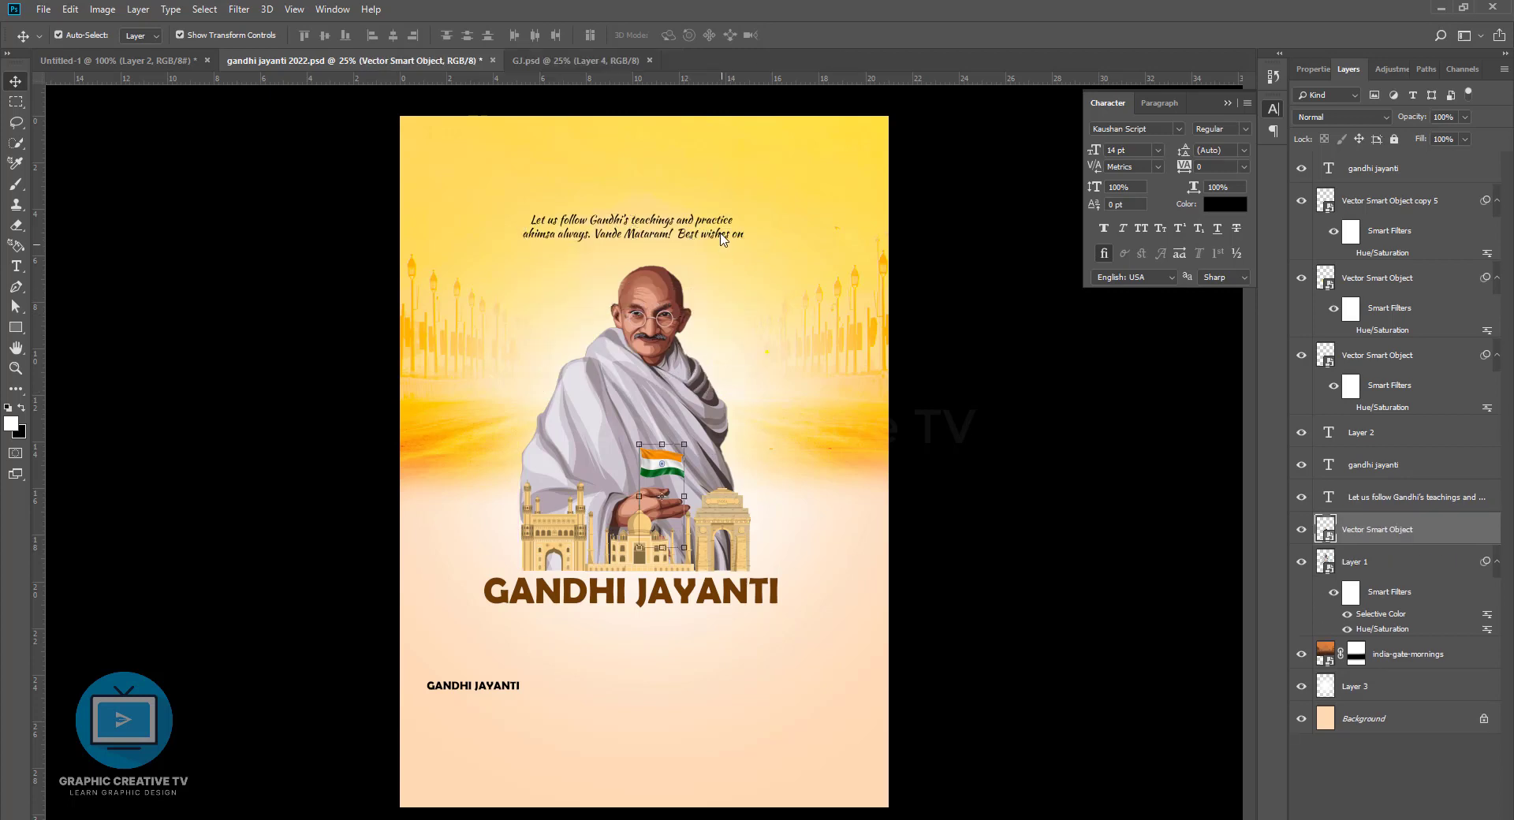
Change the top tagline's font to Gilroy-Bold
{"action": "left_click", "coordinate": [721, 239]}
{"action": "left_click", "coordinate": [1156, 124]}
{"action": "type", "text": "Gilroy-Bold"}
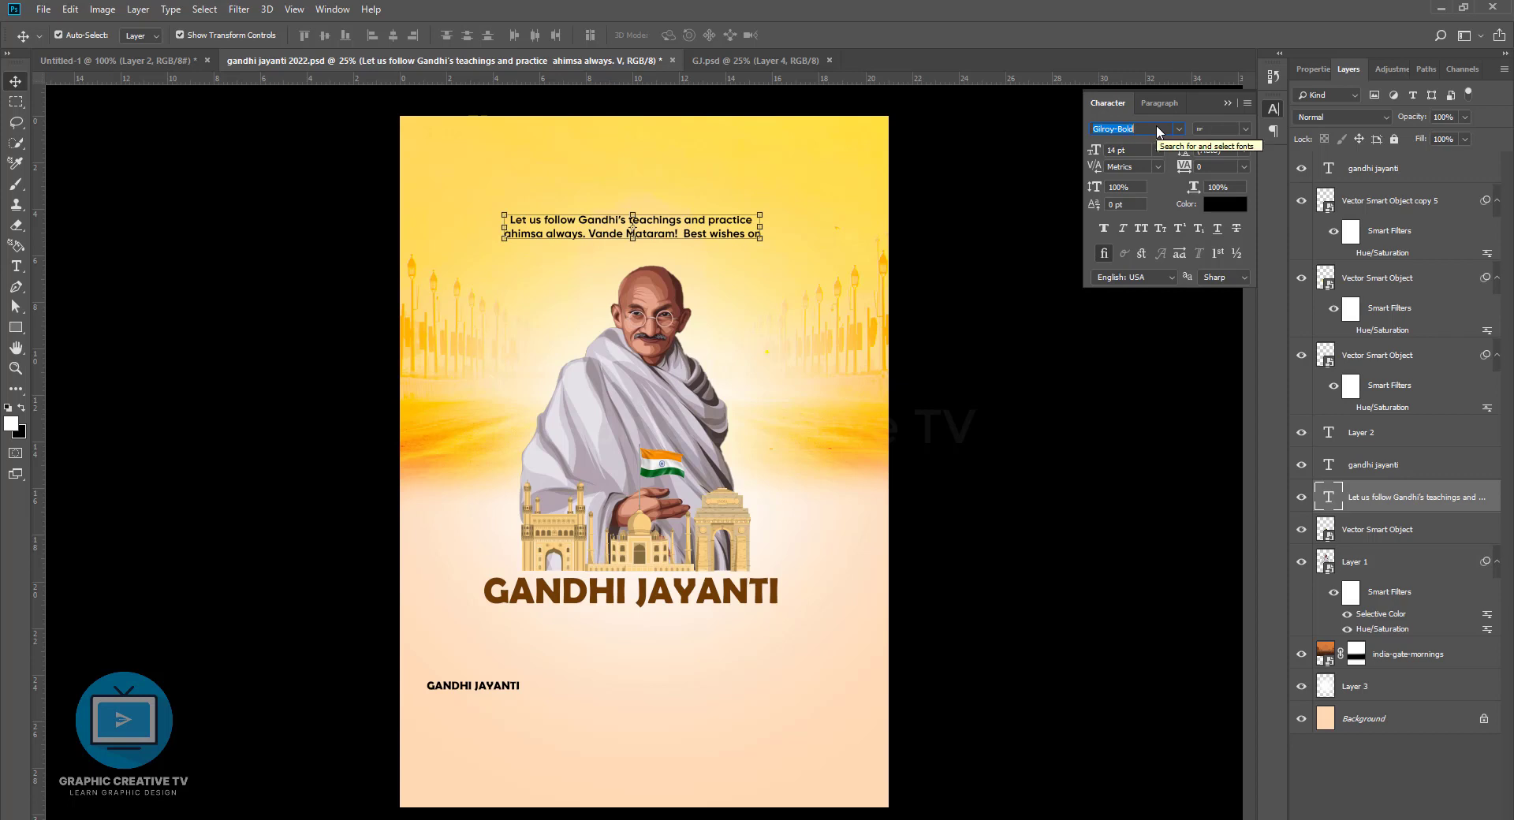
{"action": "left_click", "coordinate": [982, 362]}
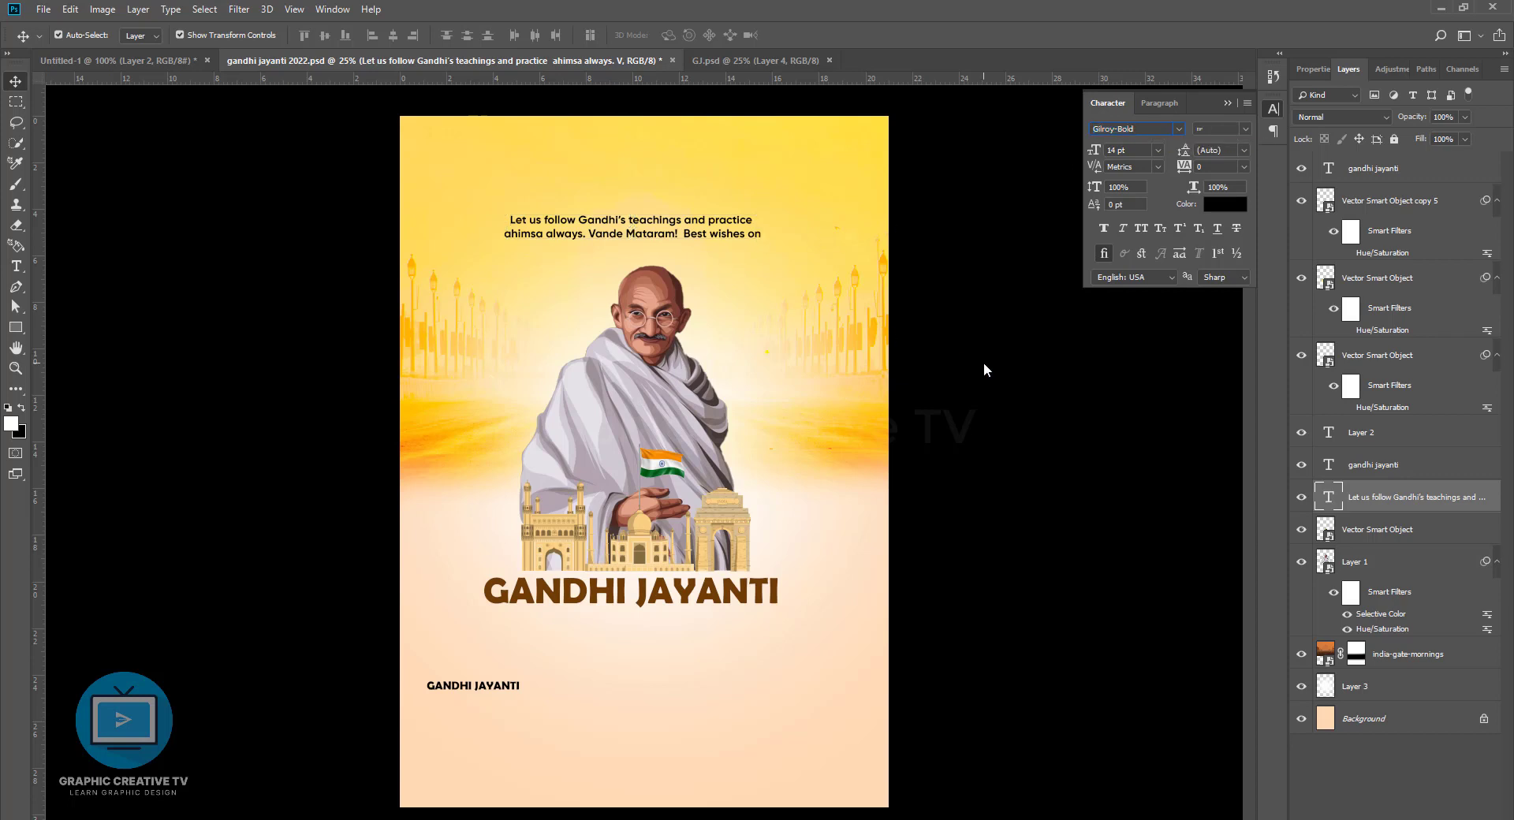
Try a line break before 'and practice' in the tagline, then remove it
{"action": "left_click", "coordinate": [726, 238]}
{"action": "key", "text": "t"}
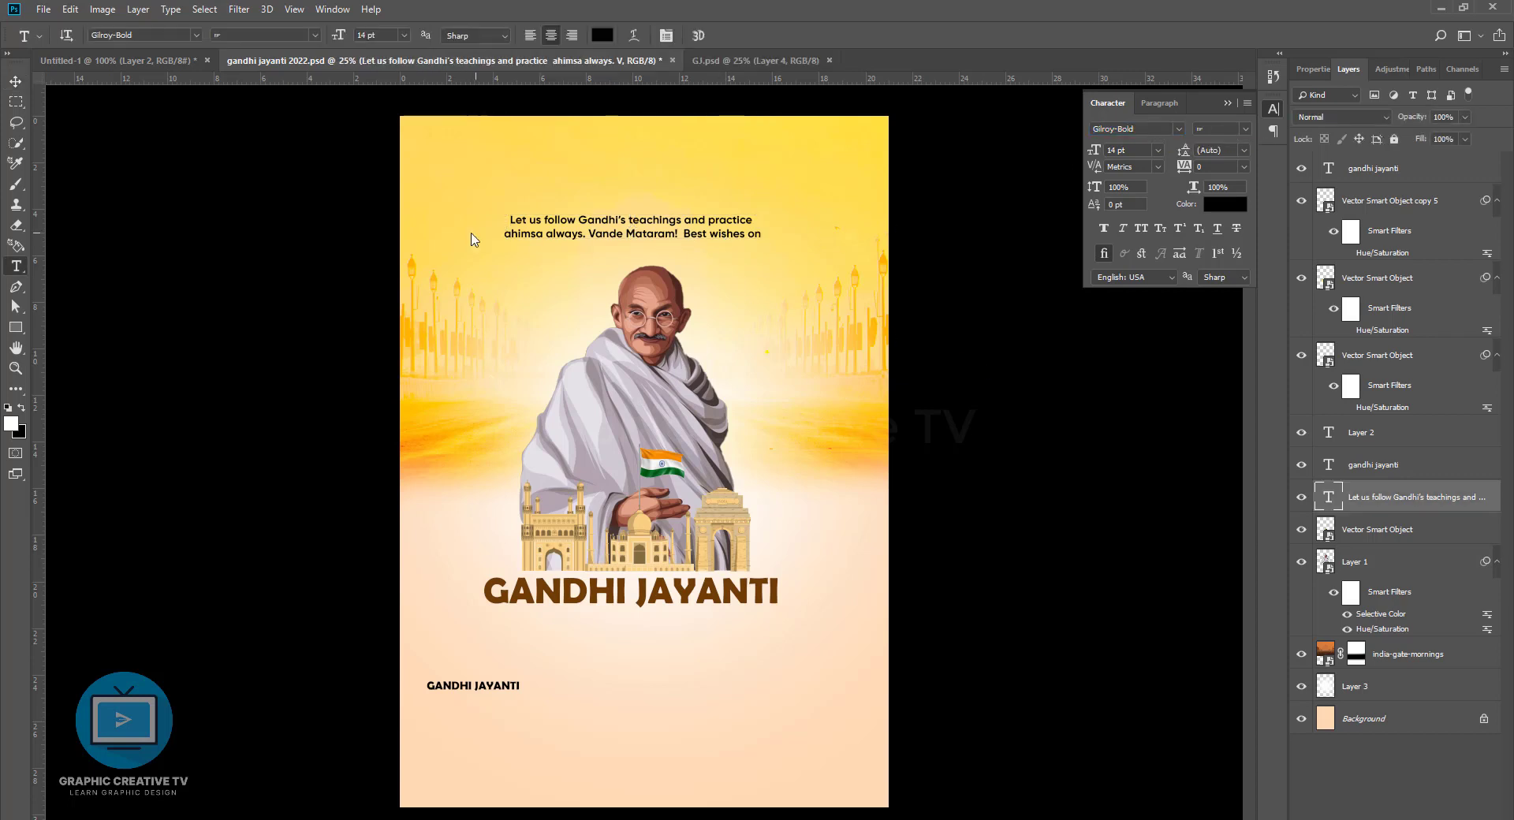
{"action": "left_click", "coordinate": [685, 218]}
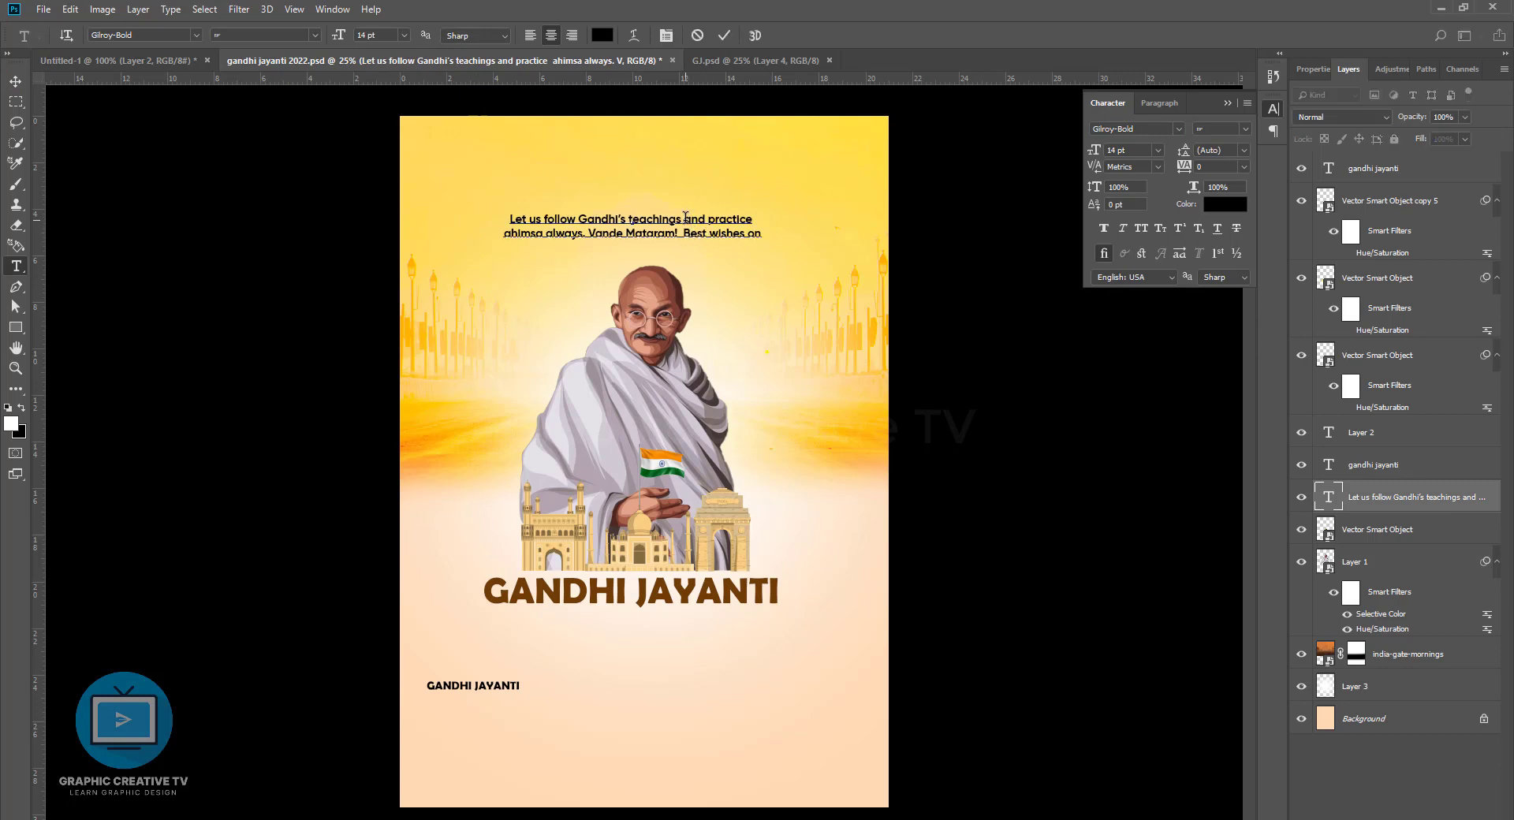
{"action": "key", "text": "Return"}
{"action": "key", "text": "BackSpace"}
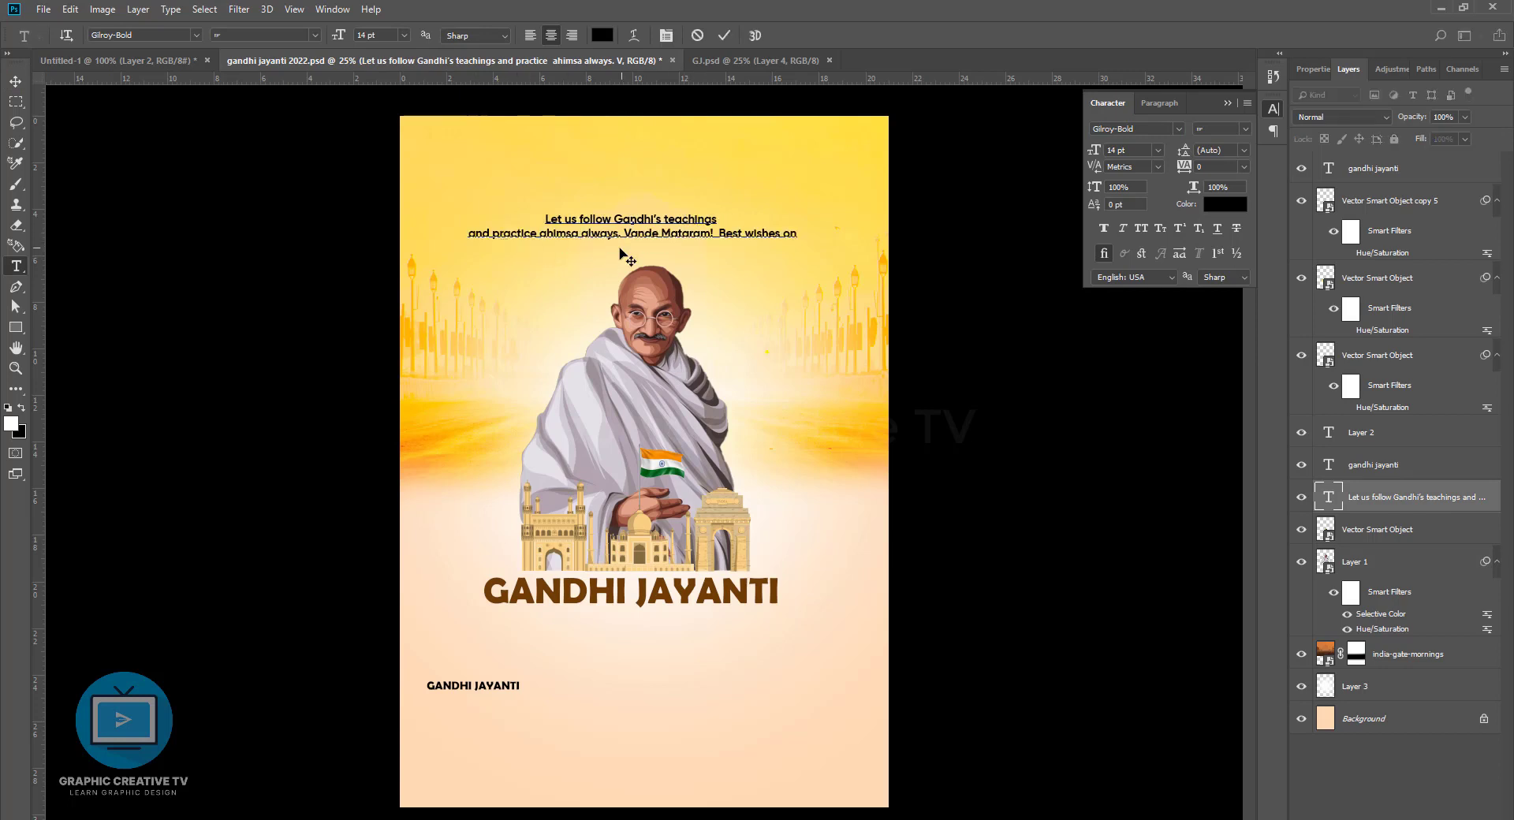
Experiment with extra line breaks before 'Best wishes on' and 'Vande Mataram!', reverting to two lines
{"action": "key", "text": "Return"}
{"action": "key", "text": "ctrl+Left"}
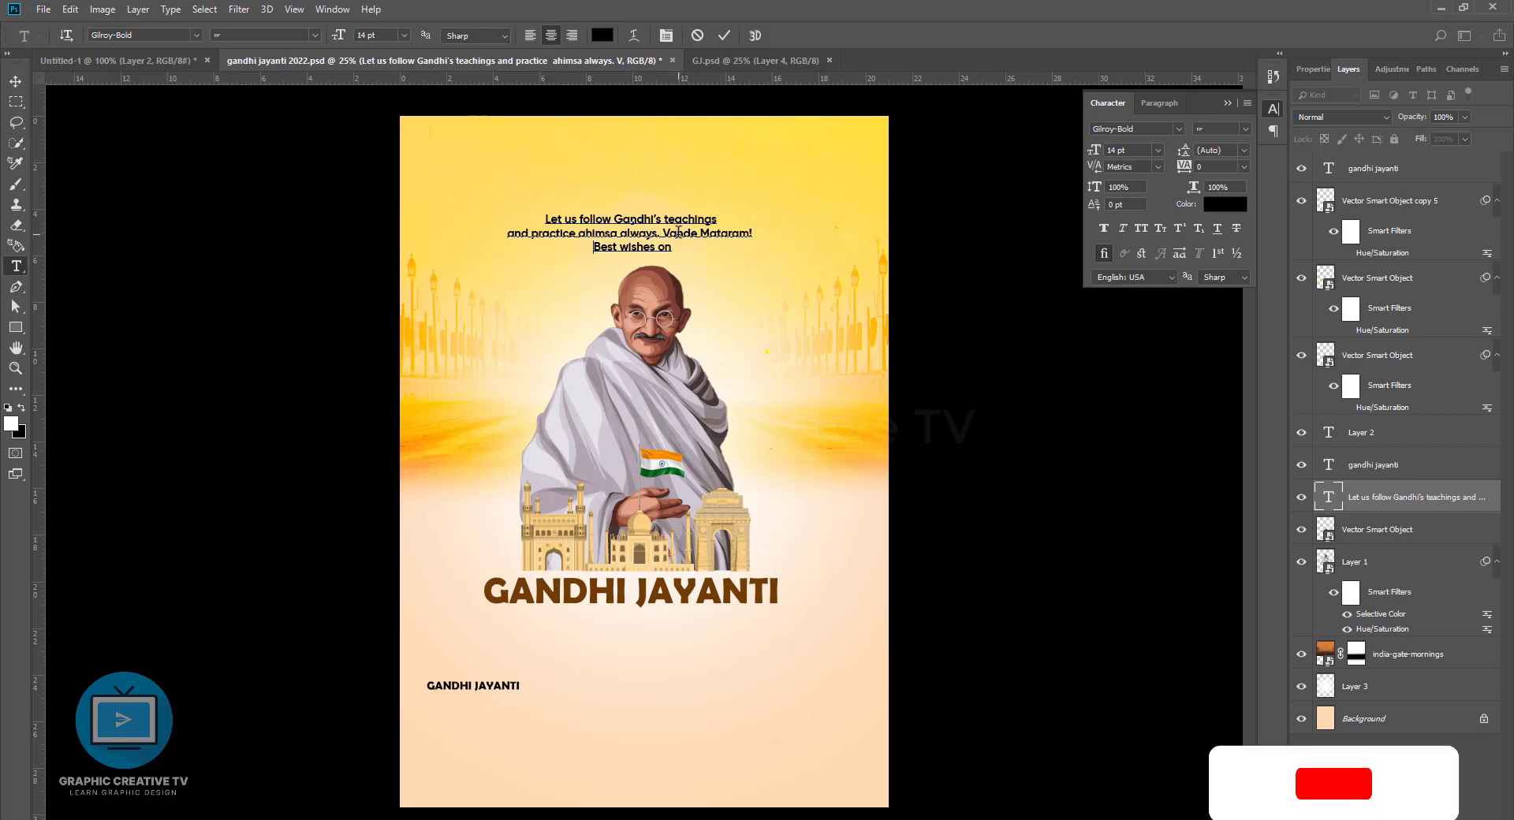
{"action": "key", "text": "ctrl+Left"}
{"action": "key", "text": "Return"}
{"action": "key", "text": "BackSpace"}
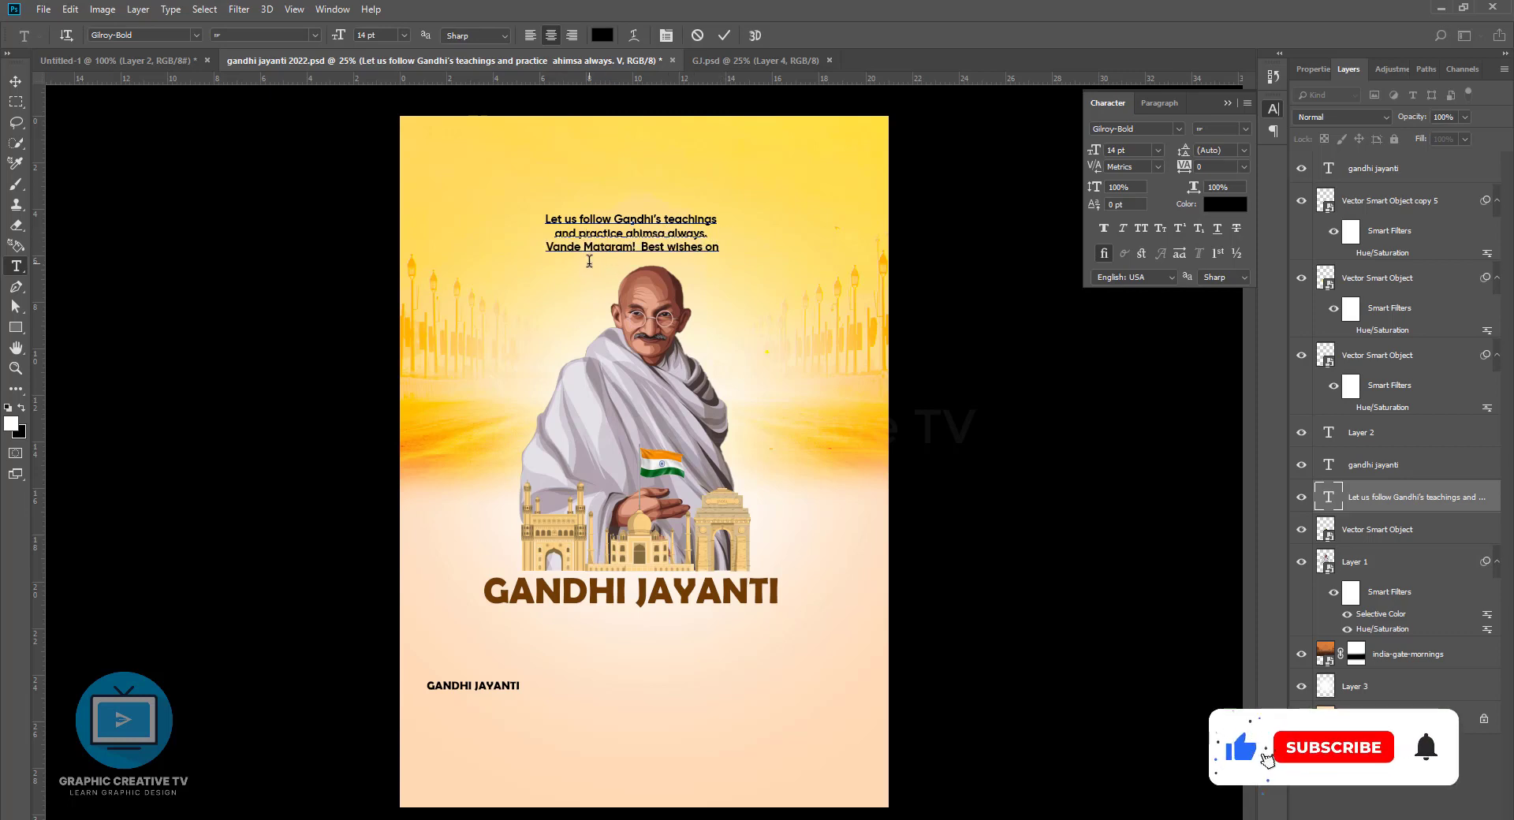
{"action": "key", "text": "Return"}
{"action": "key", "text": "BackSpace"}
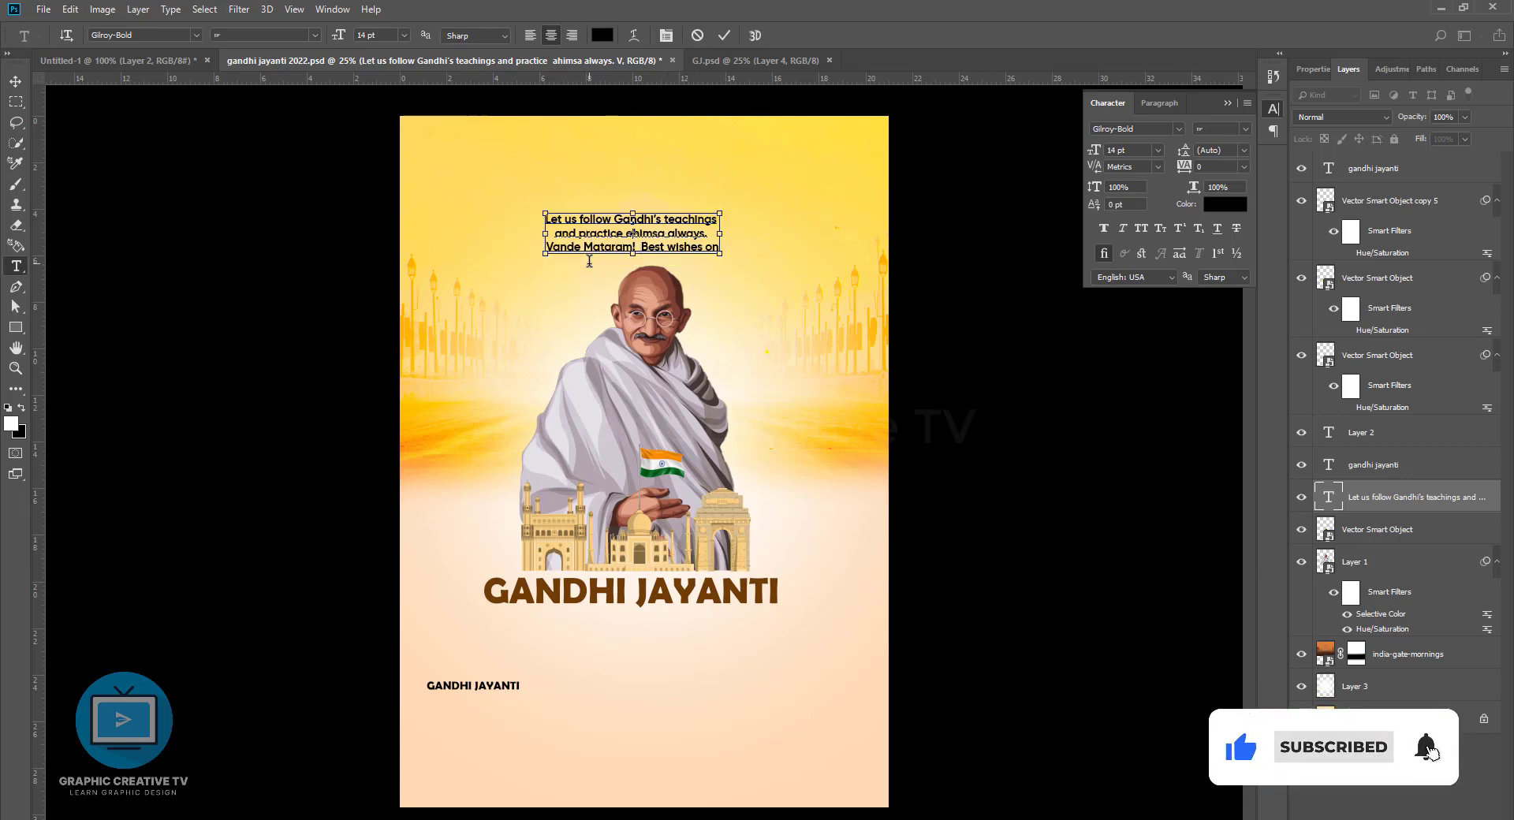
{"action": "key", "text": "Return"}
{"action": "left_click", "coordinate": [15, 81]}
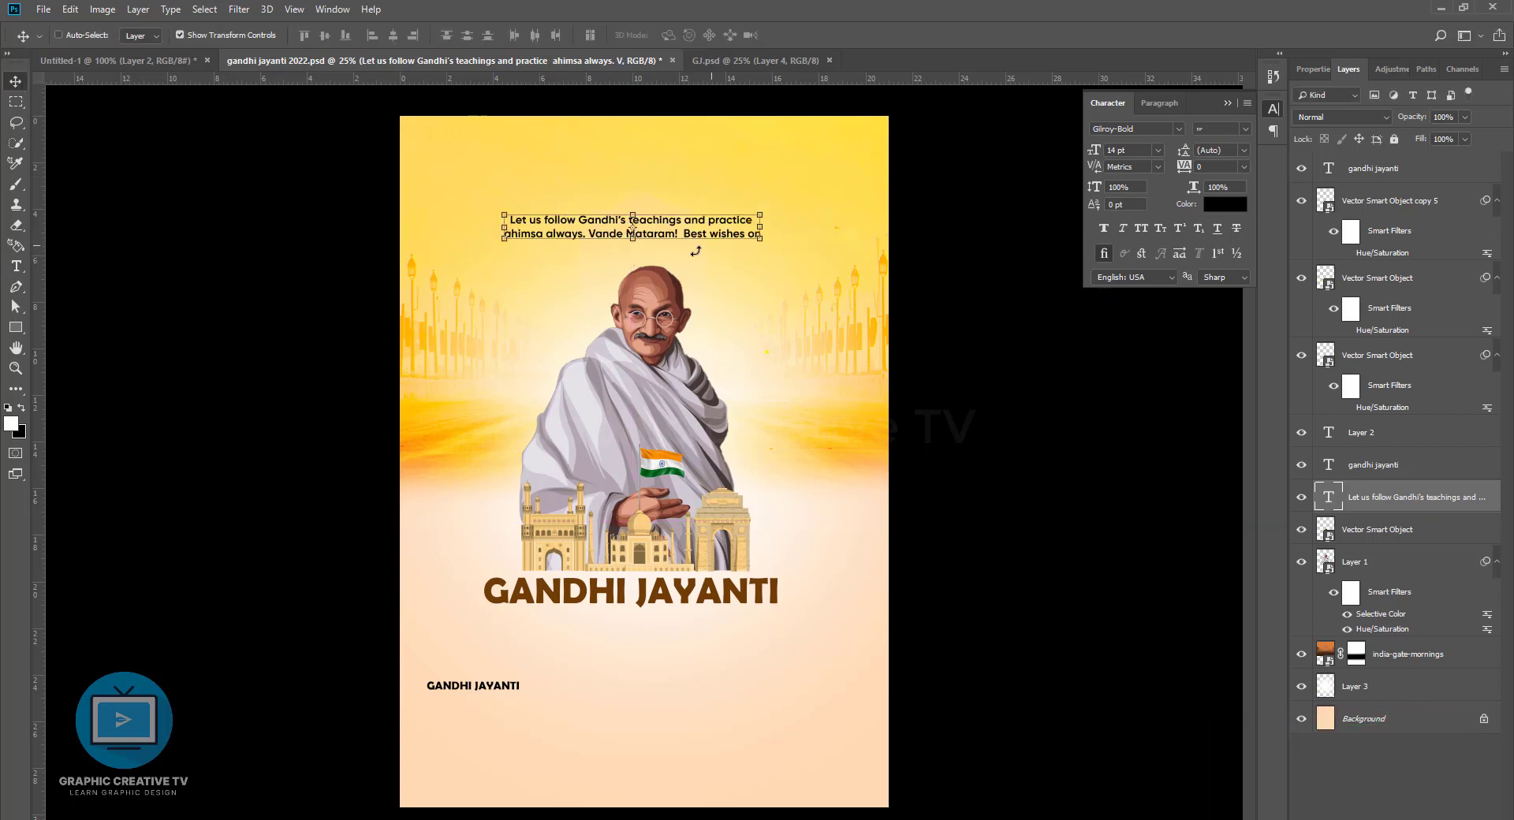
Move the tagline down beside the GANDHI JAYANTI title and adjust the title beneath it
{"action": "left_click_drag", "start_coordinate": [724, 246], "coordinate": [730, 633]}
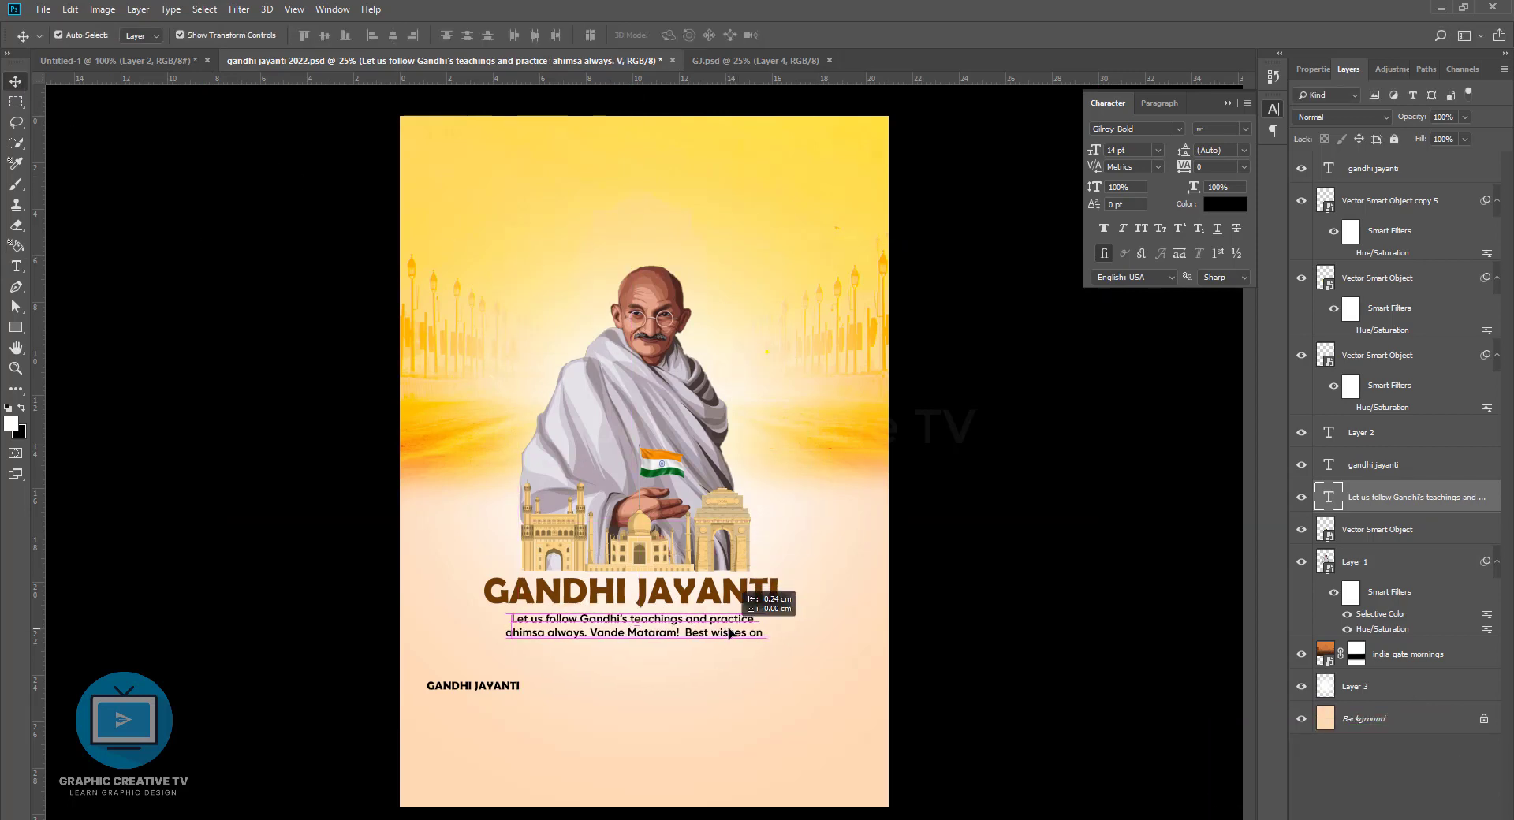
{"action": "mouse_move", "coordinate": [755, 593]}
{"action": "left_mouse_down"}
{"action": "mouse_move", "coordinate": [755, 663]}
{"action": "mouse_move", "coordinate": [743, 590]}
{"action": "left_mouse_up"}
{"action": "left_click_drag", "start_coordinate": [736, 656], "coordinate": [732, 623]}
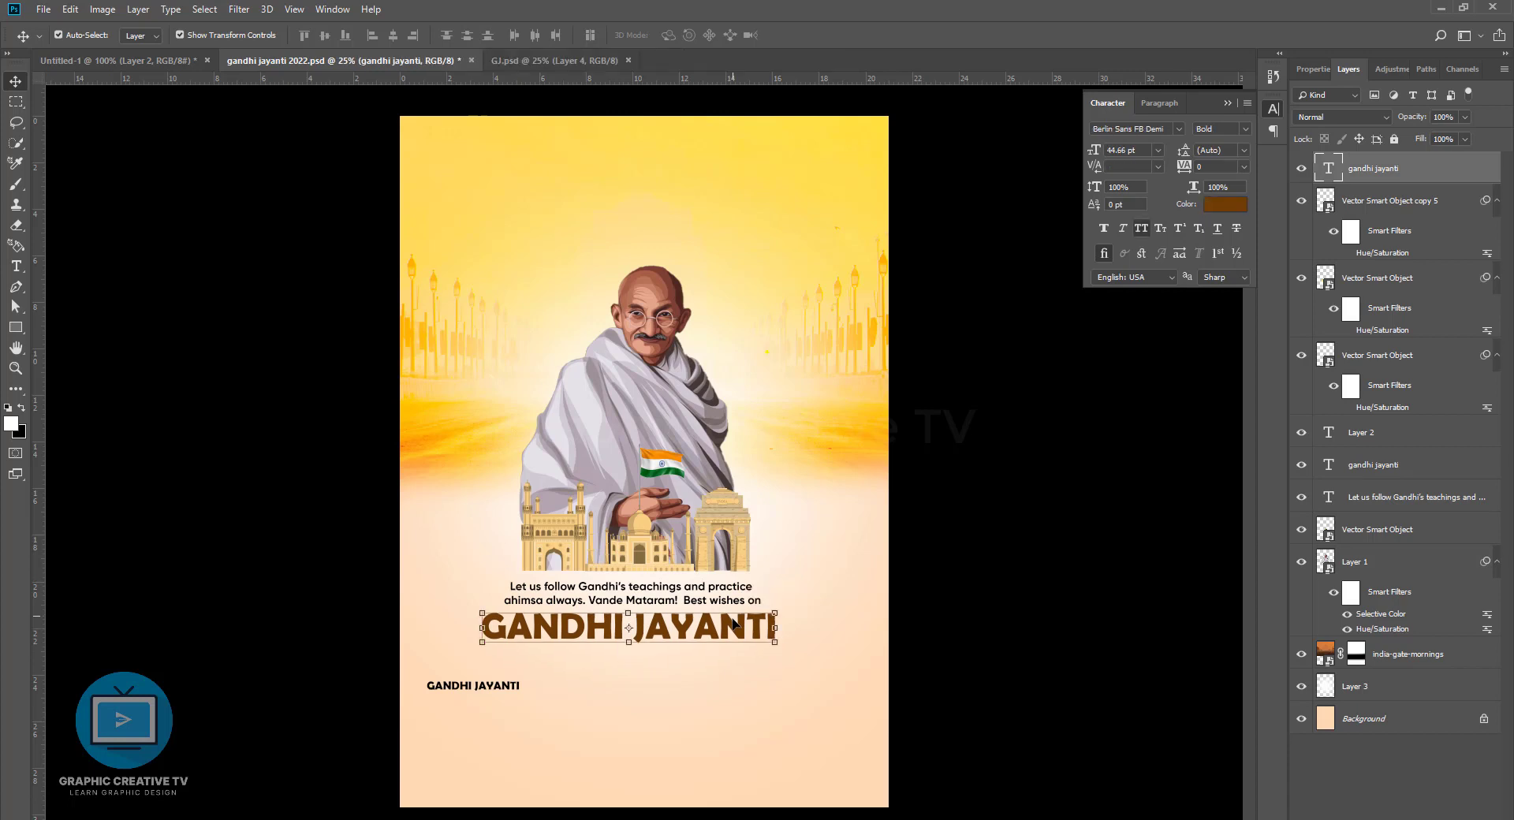
Select the tagline and title together and align their horizontal centres
{"action": "left_click", "coordinate": [741, 596]}
{"action": "left_click", "coordinate": [733, 588]}
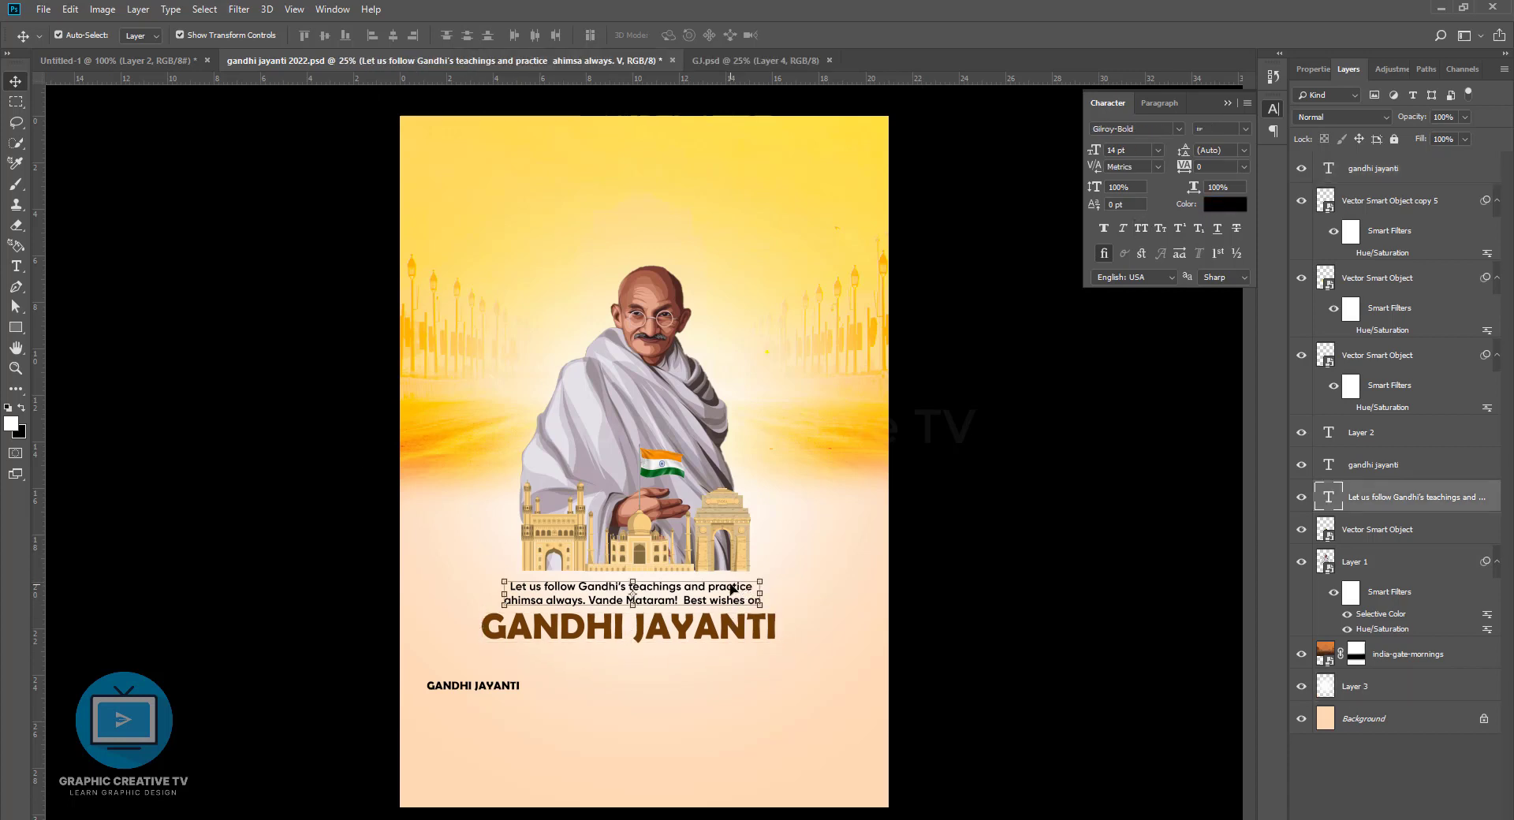
{"action": "left_click", "coordinate": [688, 636], "text": "shift"}
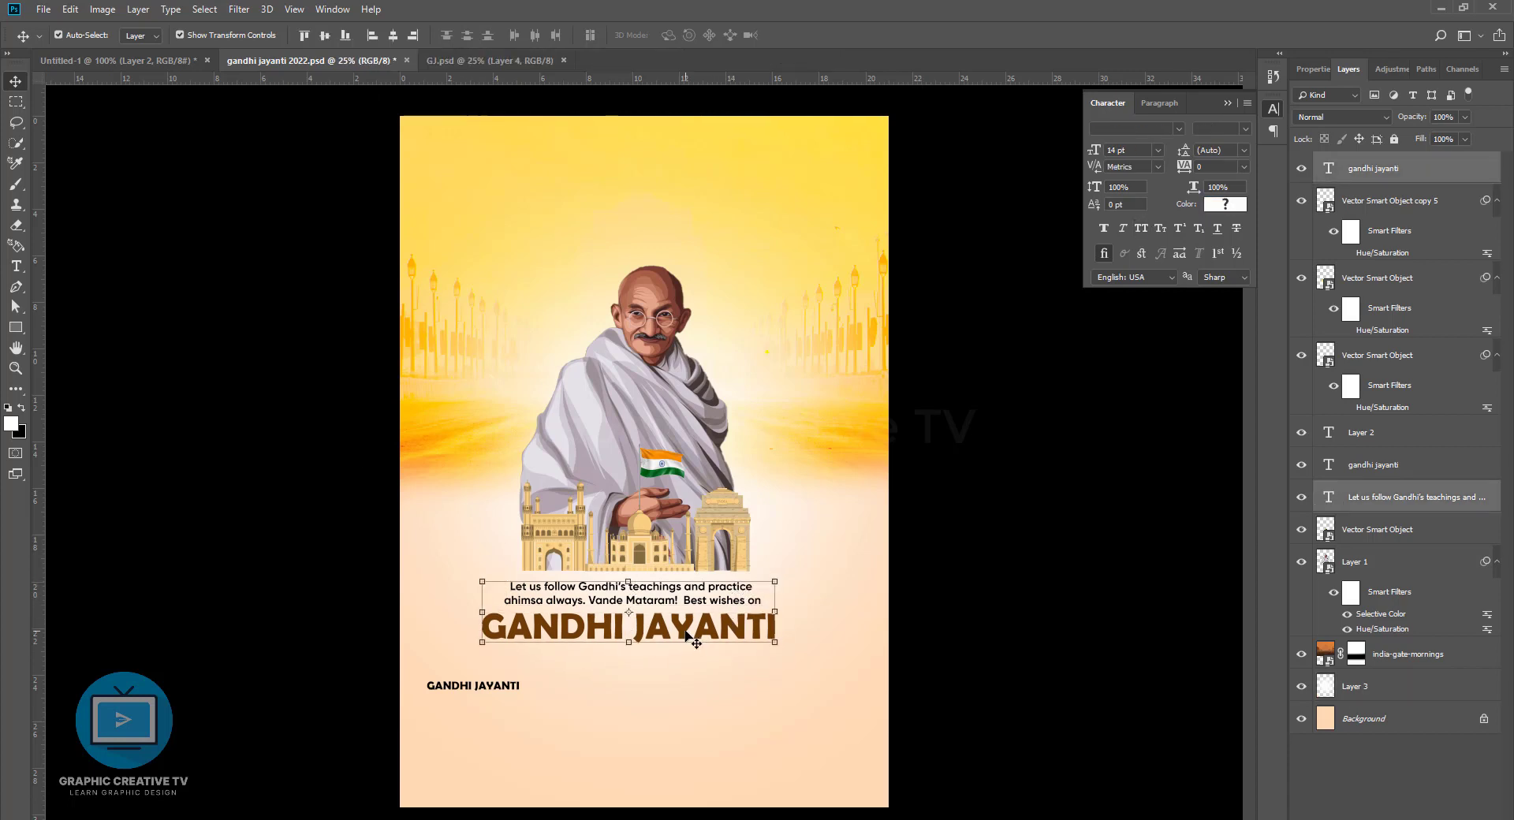
{"action": "left_click", "coordinate": [393, 37]}
Delete the small bottom-left GANDHI JAYANTI text
{"action": "left_click", "coordinate": [493, 690]}
{"action": "key", "text": "Delete"}
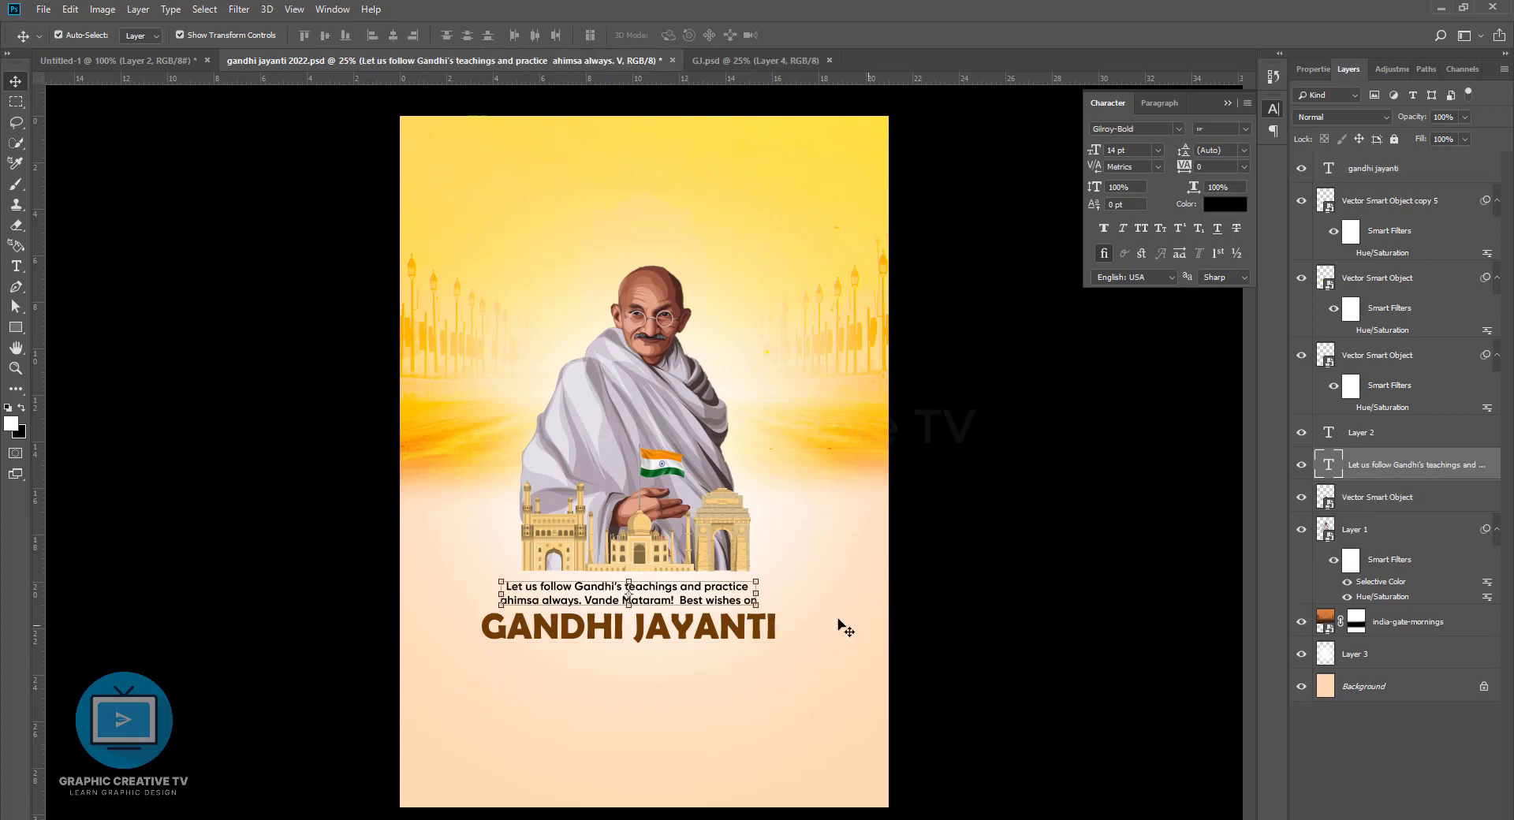
{"action": "left_click", "coordinate": [1009, 628]}
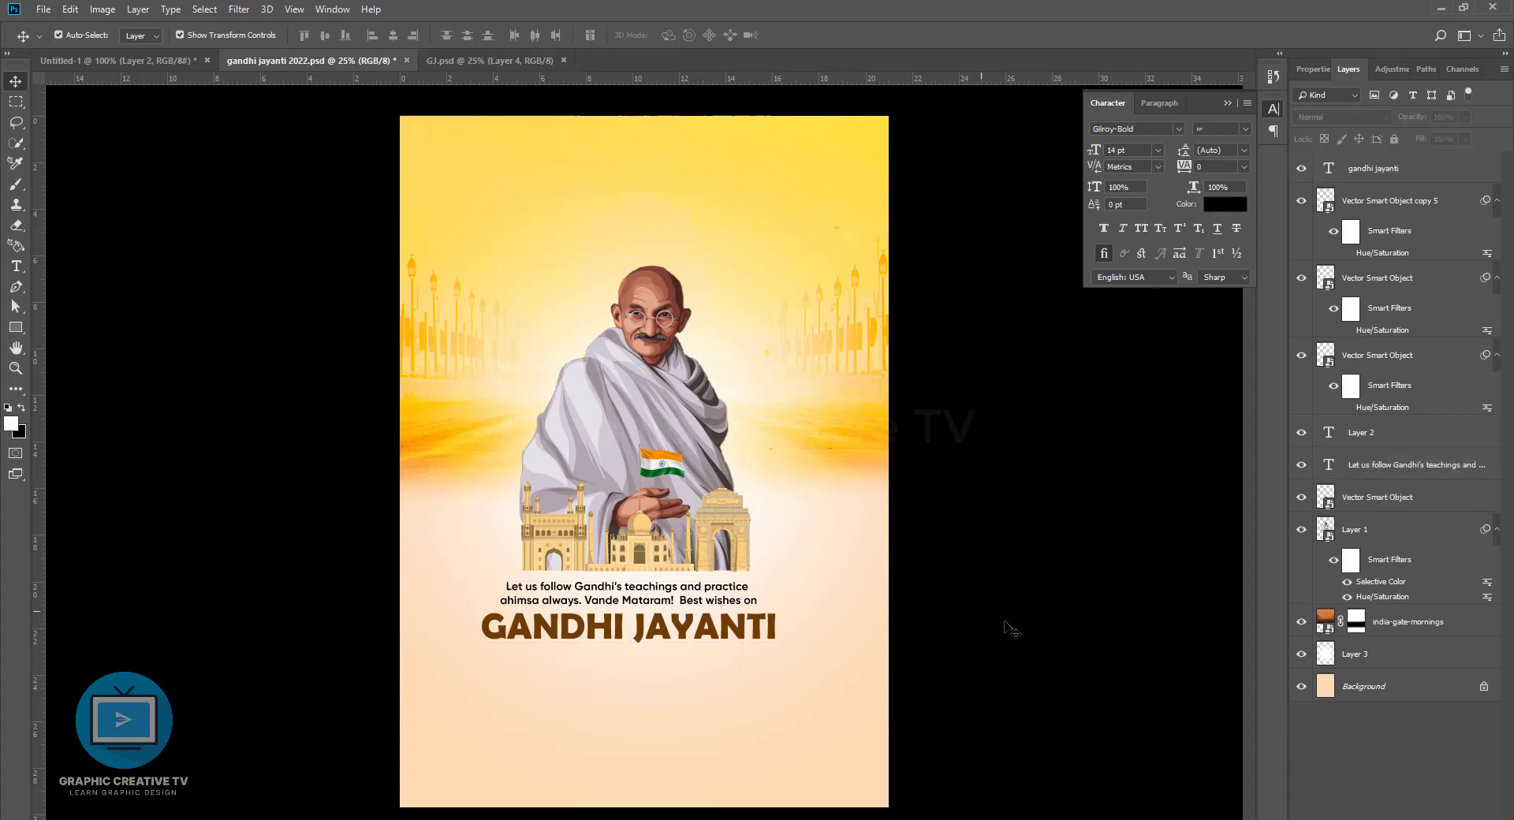
Paint a soft white glow behind the tagline on Layer 4, keeping the tagline layer above it
{"action": "left_click", "coordinate": [16, 184]}
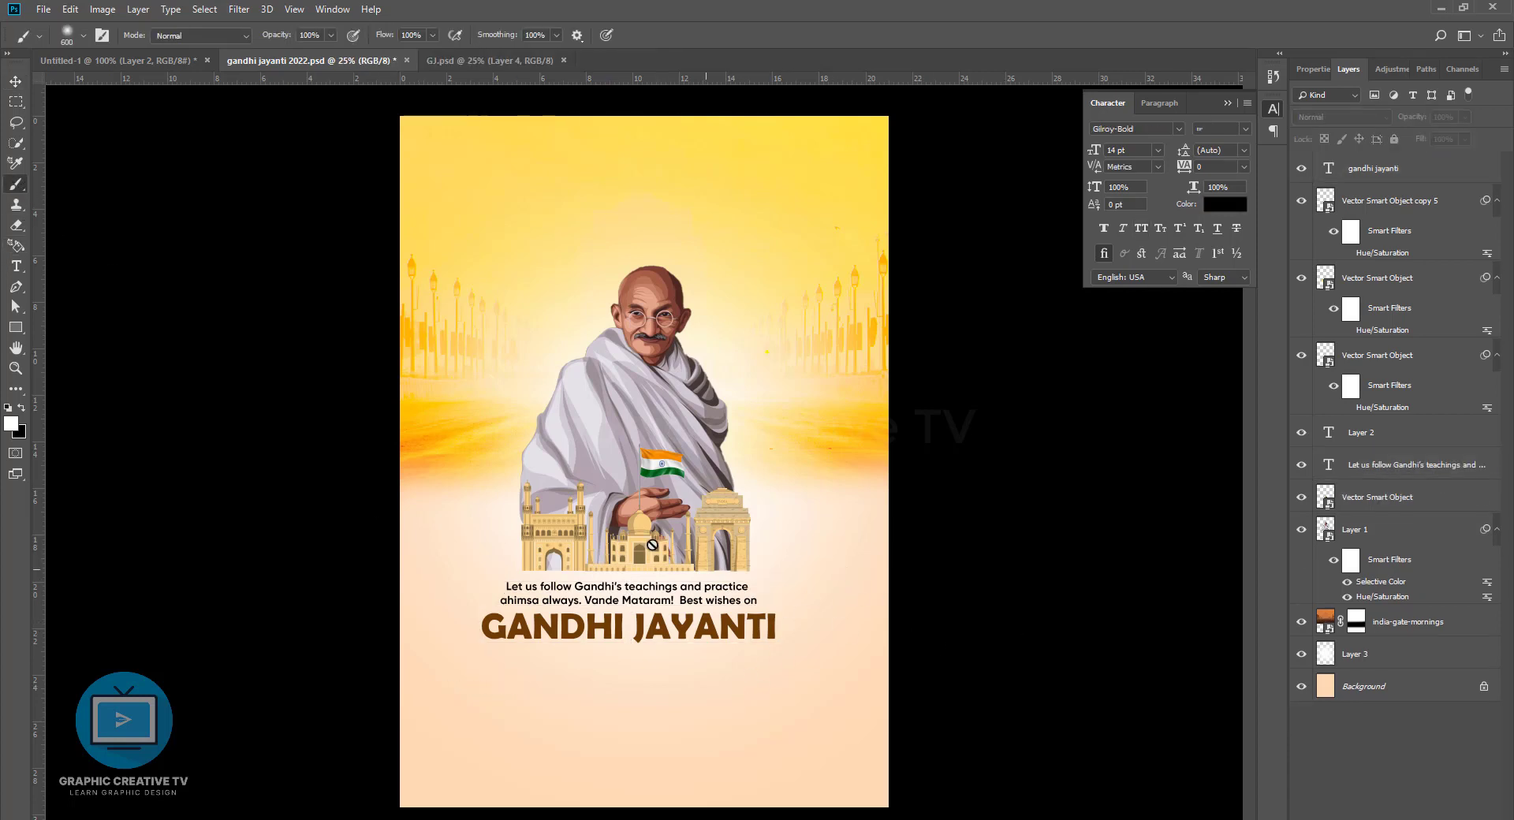
{"action": "left_click", "coordinate": [1387, 622]}
{"action": "left_click", "coordinate": [1370, 502]}
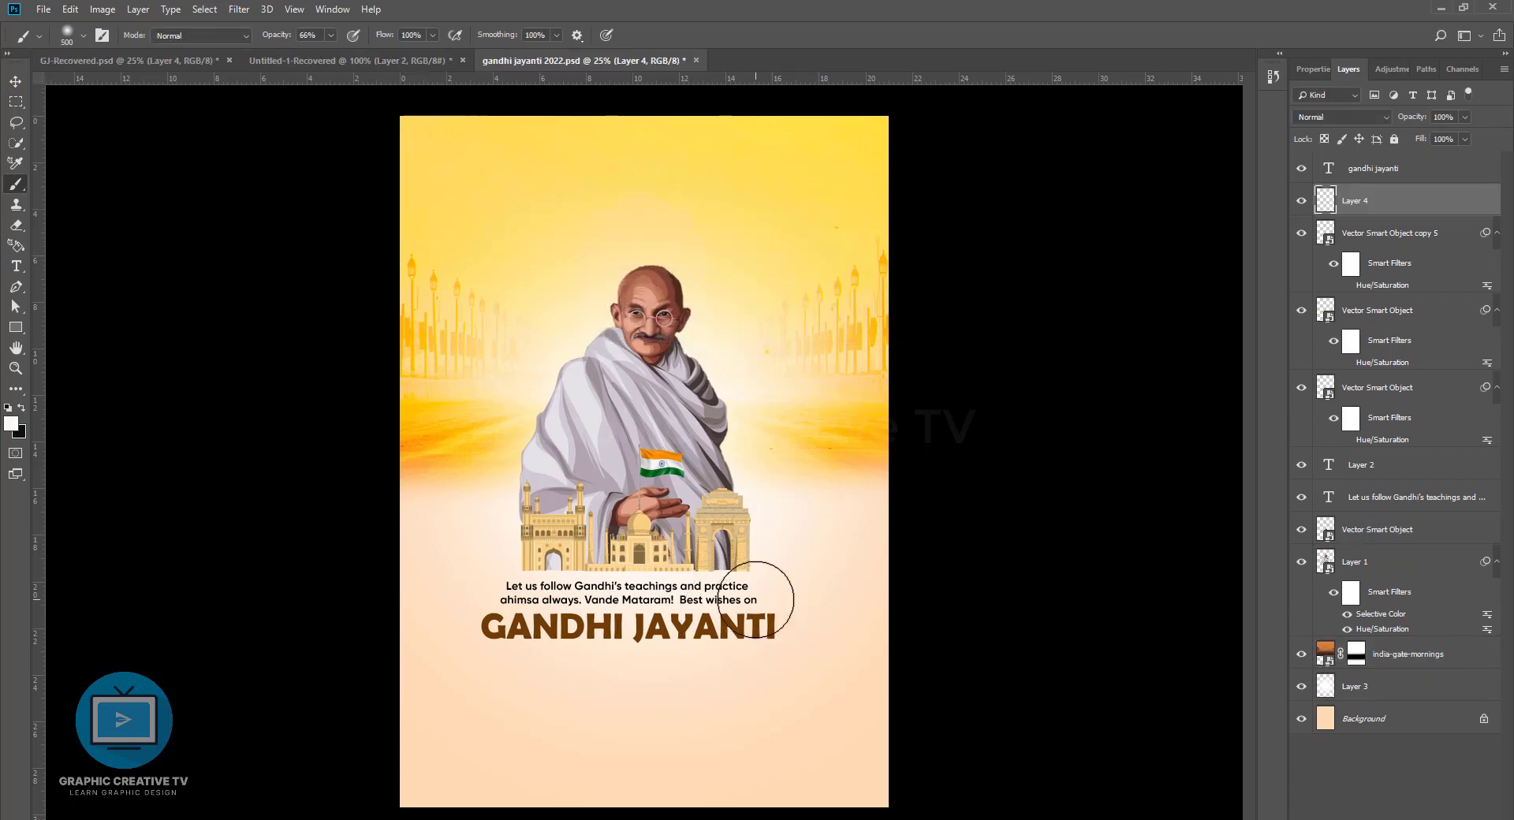
{"action": "mouse_move", "coordinate": [755, 599]}
{"action": "left_mouse_down"}
{"action": "mouse_move", "coordinate": [487, 596]}
{"action": "mouse_move", "coordinate": [833, 604]}
{"action": "mouse_move", "coordinate": [703, 630]}
{"action": "mouse_move", "coordinate": [429, 618]}
{"action": "mouse_move", "coordinate": [476, 608]}
{"action": "left_mouse_up"}
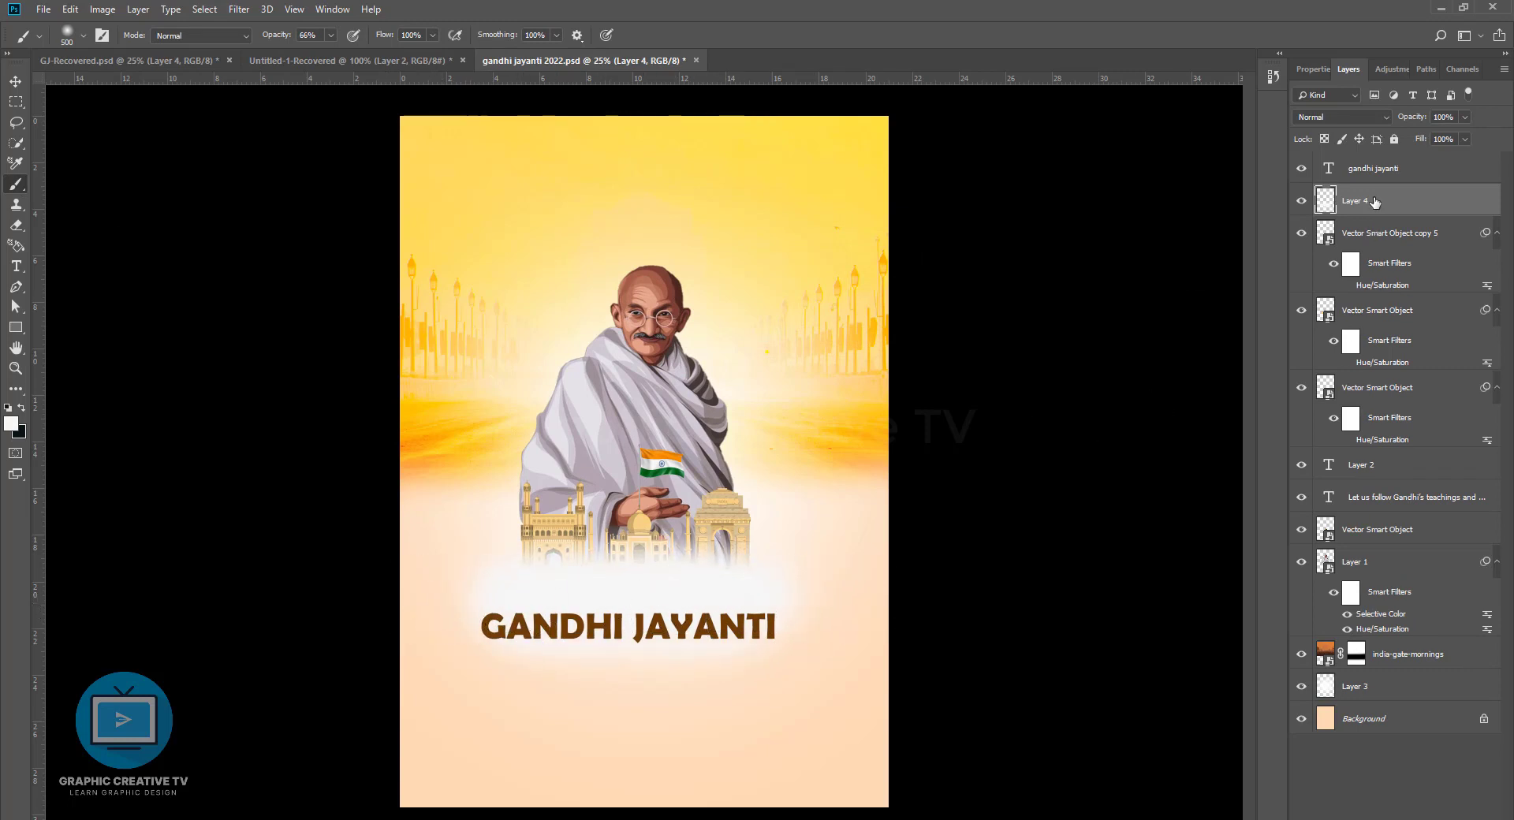
{"action": "left_click_drag", "start_coordinate": [1374, 203], "coordinate": [1374, 193]}
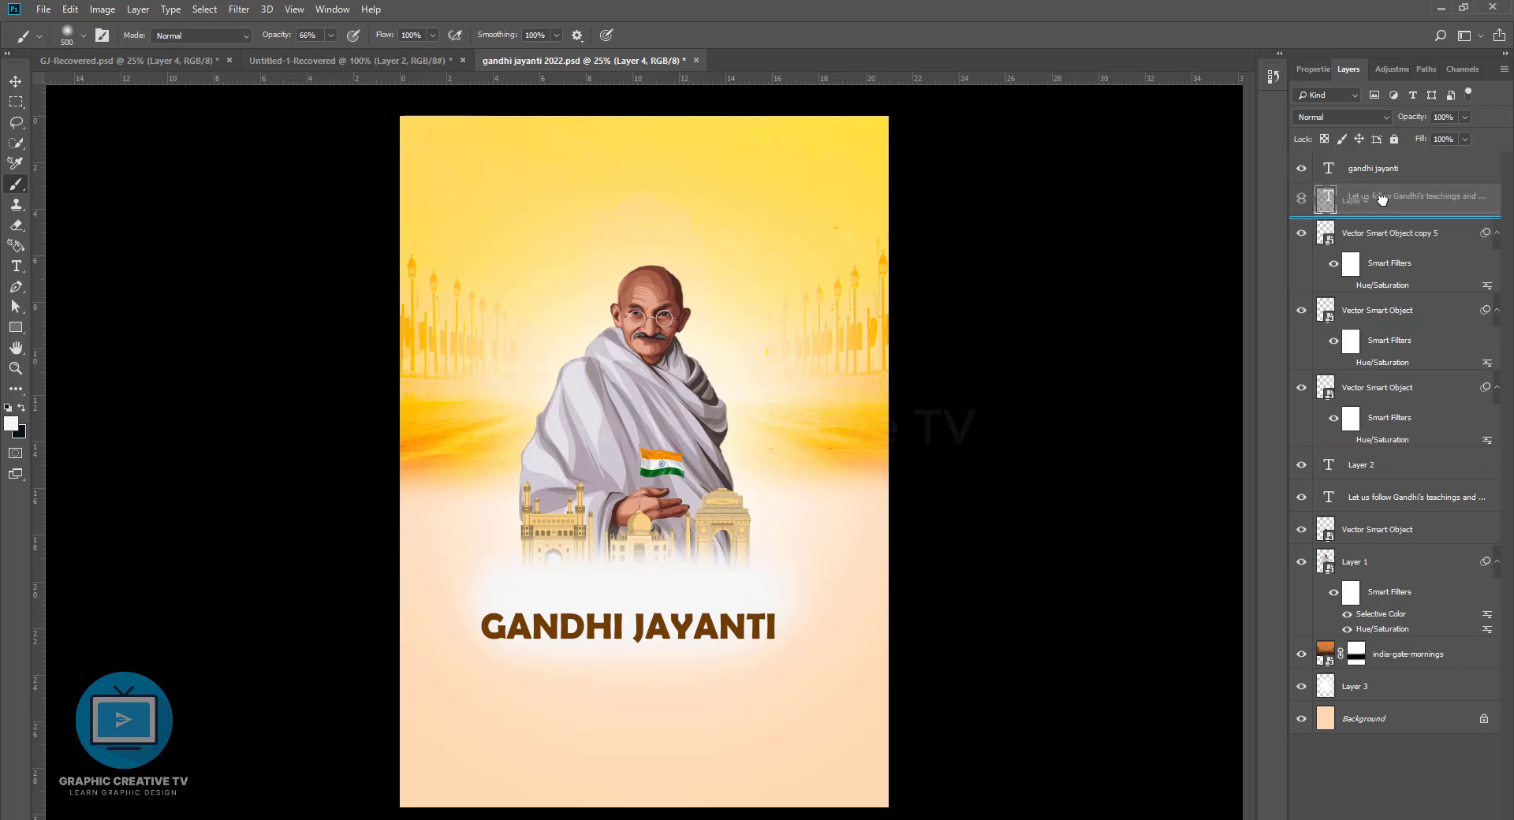
{"action": "left_click_drag", "start_coordinate": [1411, 509], "coordinate": [1395, 206]}
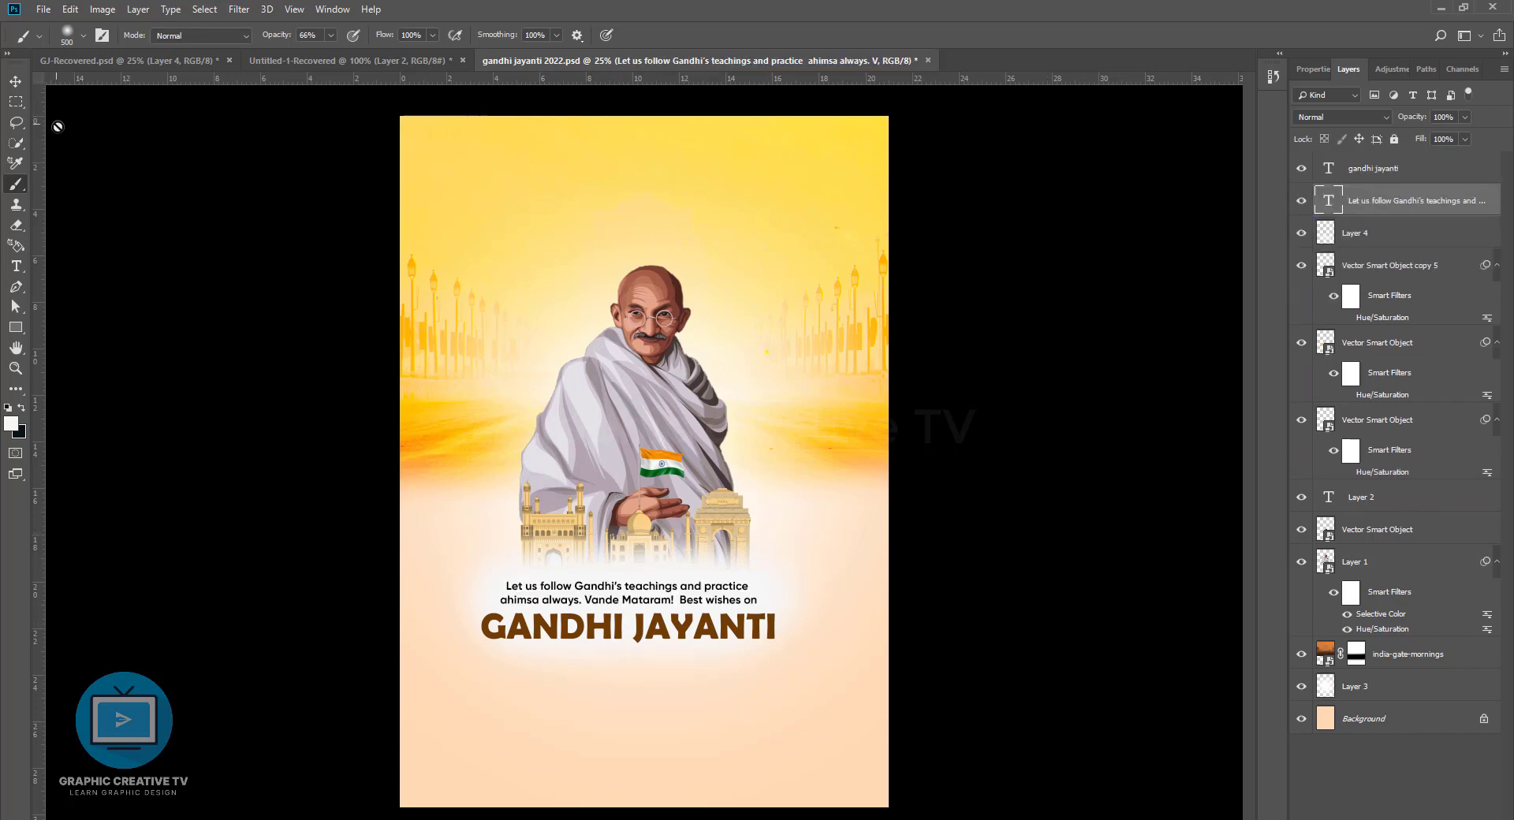
Enlarge the white glow to about 118% and nudge it into place
{"action": "key", "text": "v"}
{"action": "left_click", "coordinate": [772, 587]}
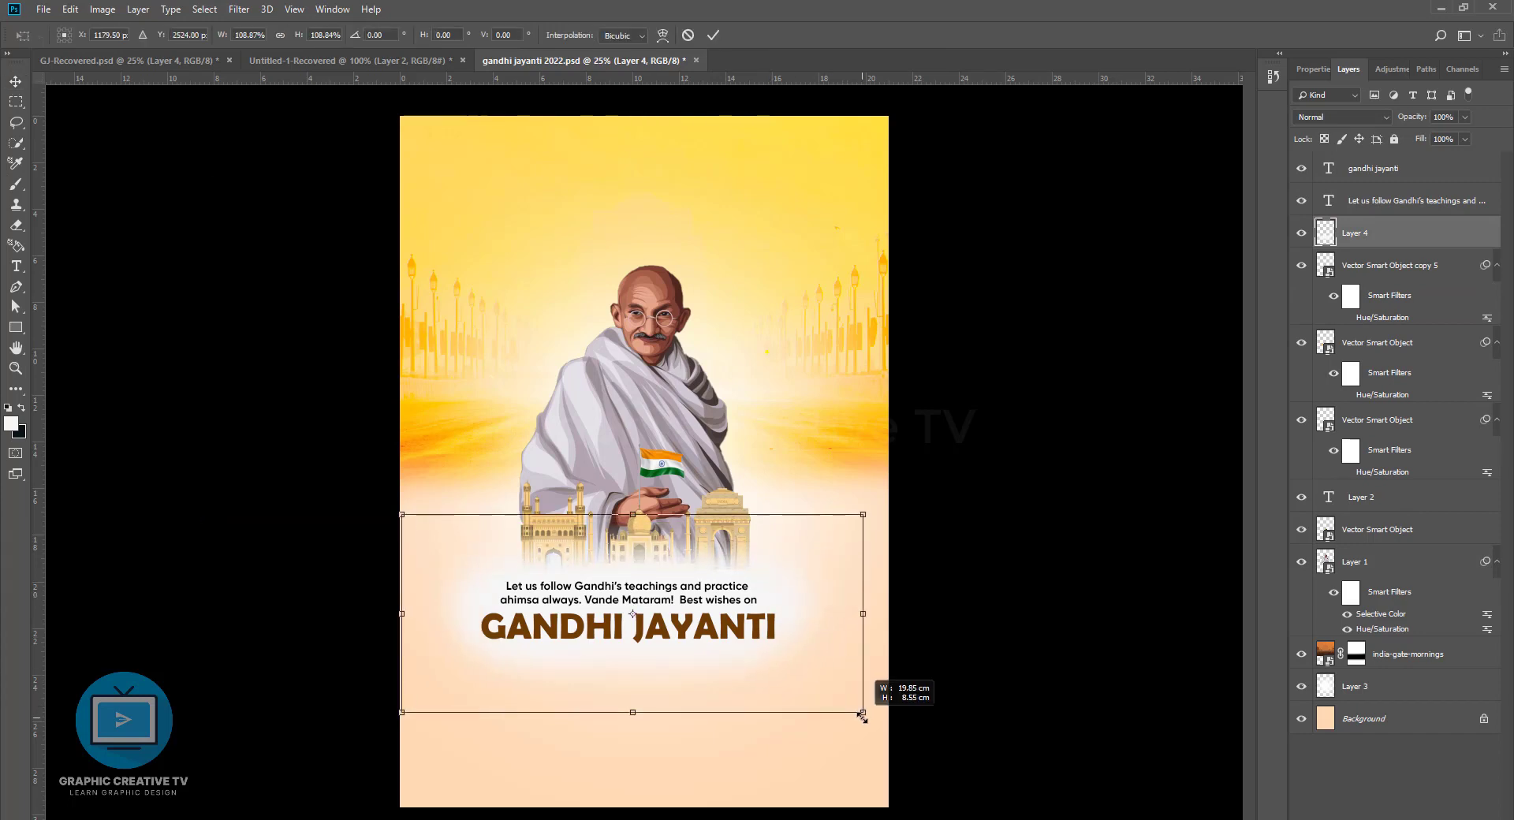
{"action": "left_click_drag", "start_coordinate": [847, 701], "coordinate": [885, 735]}
{"action": "left_click_drag", "start_coordinate": [804, 641], "coordinate": [792, 643]}
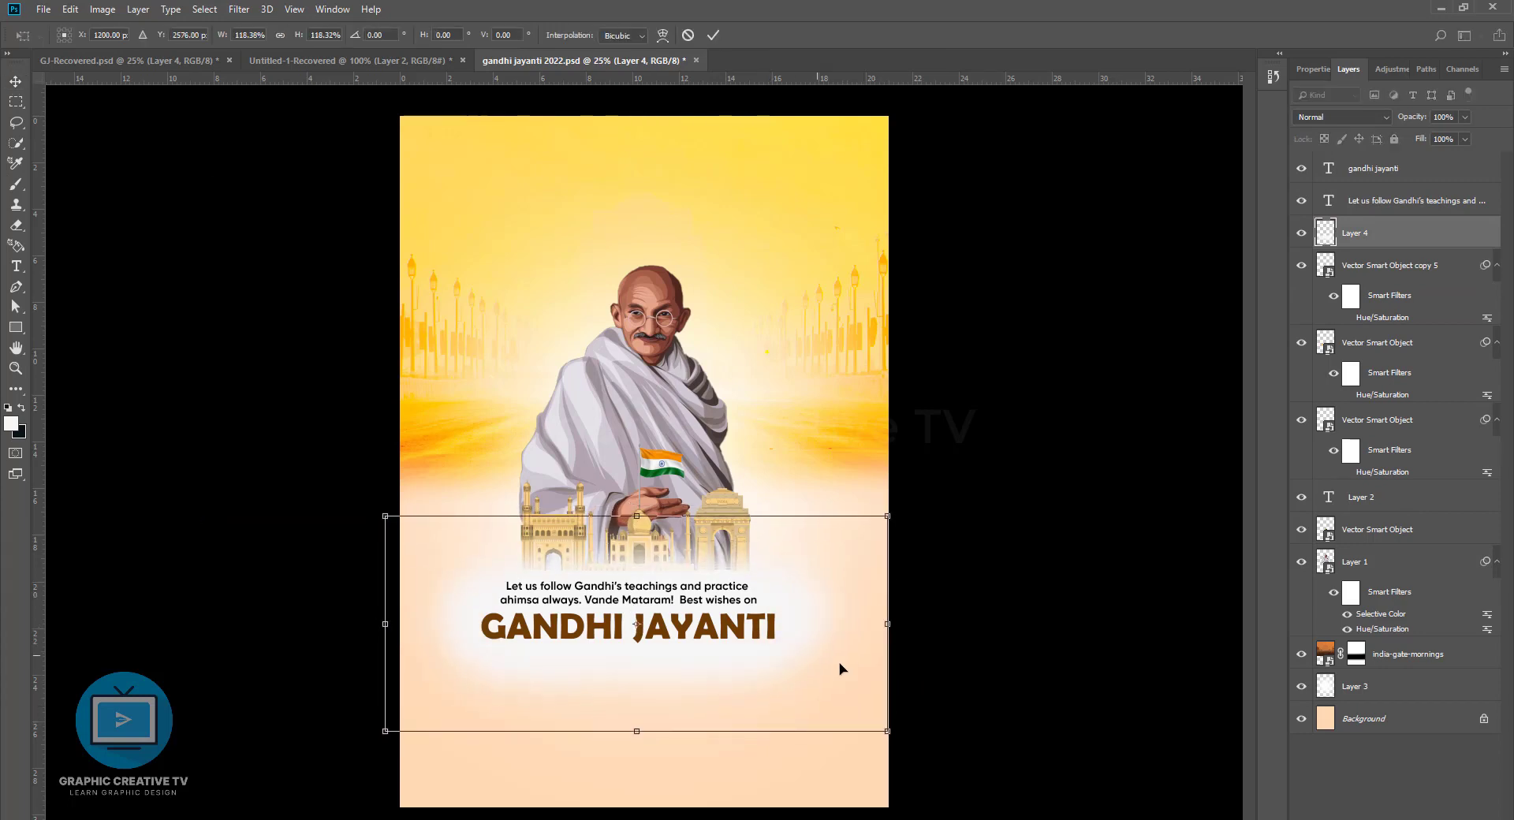
{"action": "key", "text": "Return"}
Mask part of the glow near the monuments with black paint, then undo the glow shift
{"action": "left_click", "coordinate": [1396, 815]}
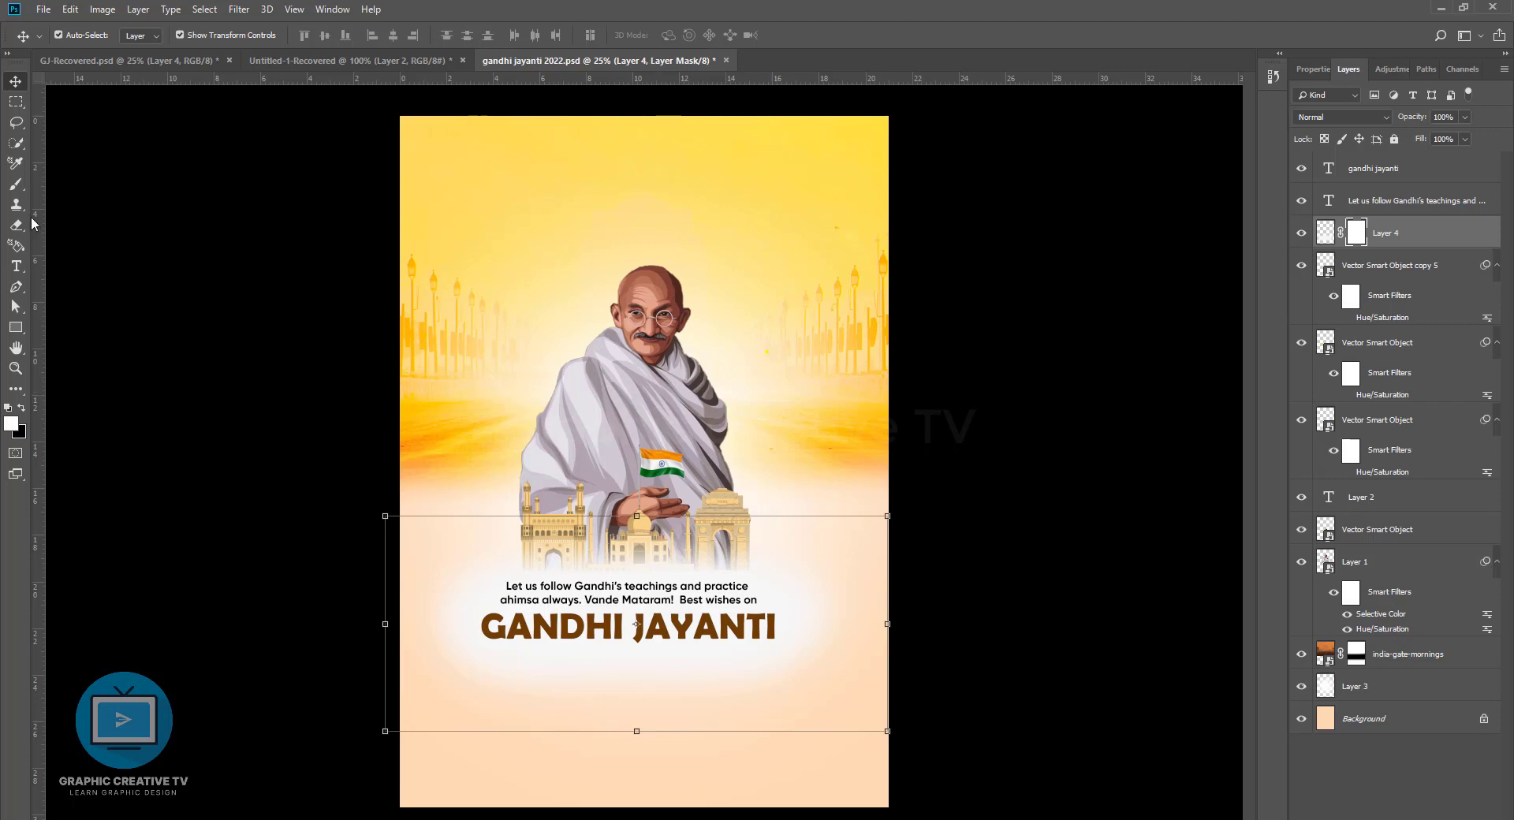
{"action": "key", "text": "b"}
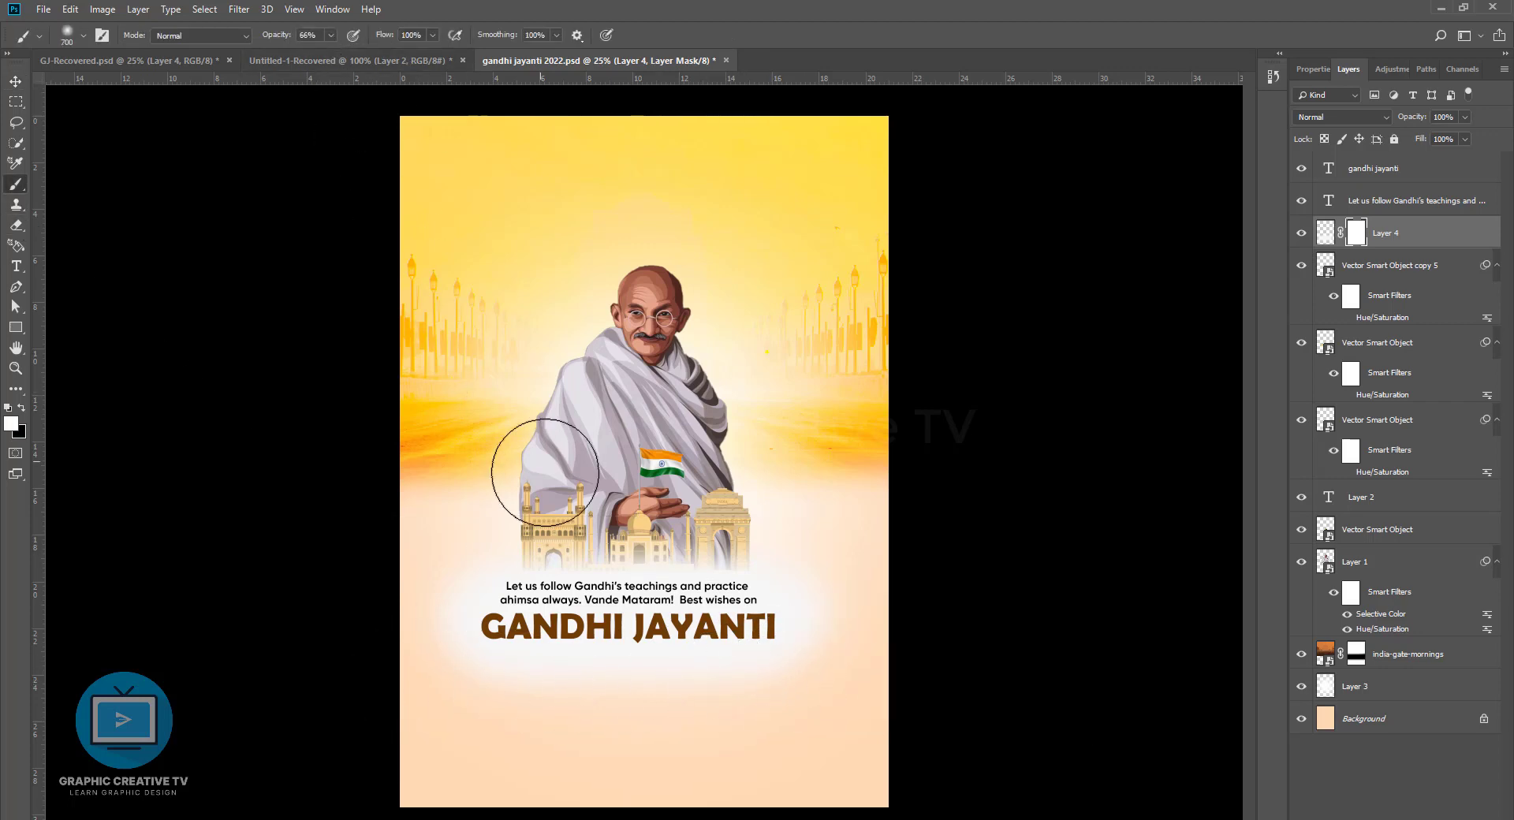
{"action": "key", "text": "x"}
{"action": "left_click_drag", "start_coordinate": [557, 675], "coordinate": [513, 679]}
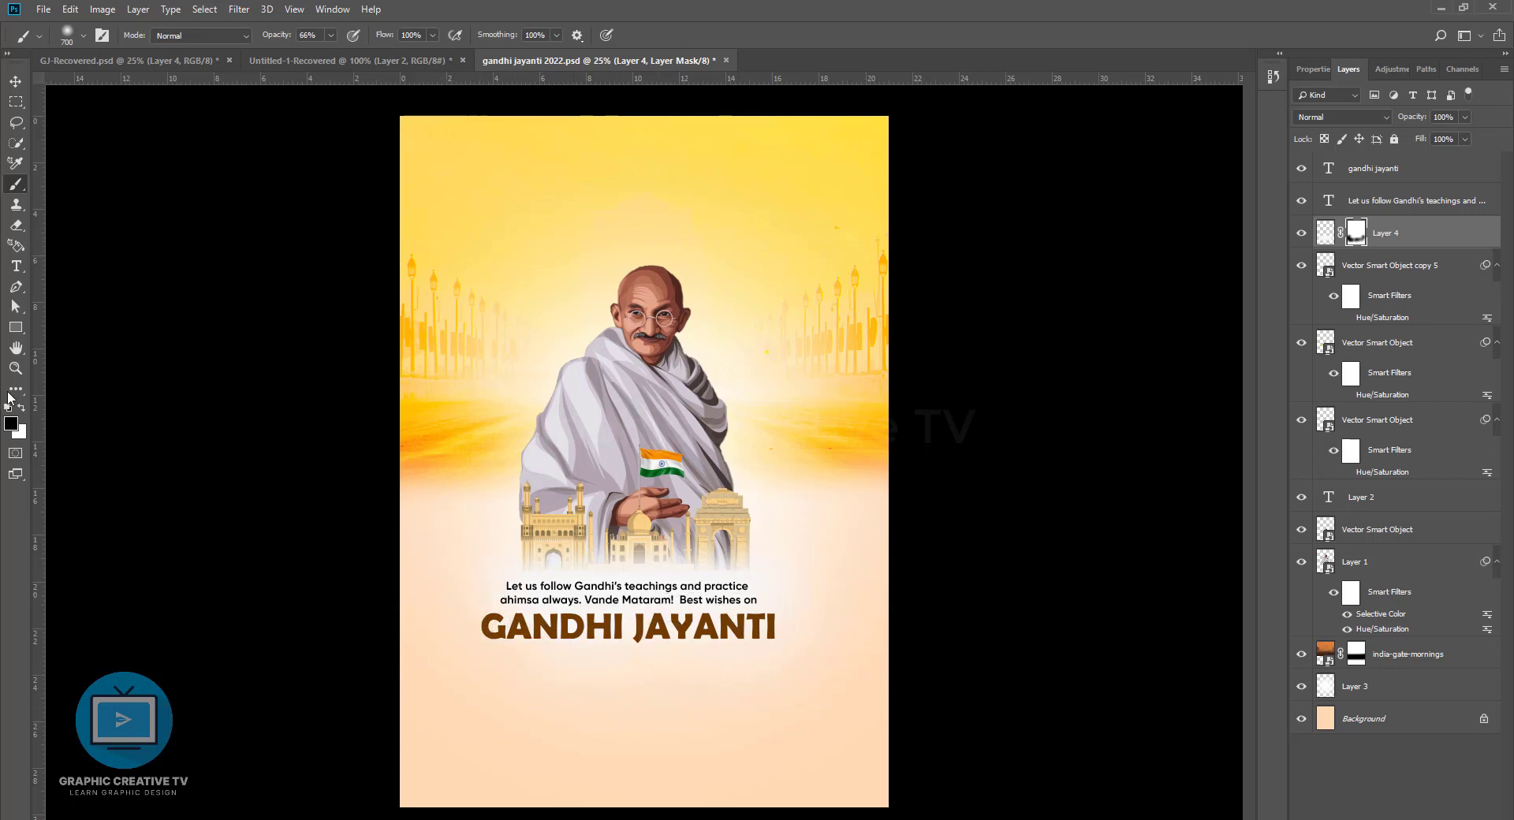
{"action": "left_click", "coordinate": [16, 82]}
{"action": "left_click", "coordinate": [794, 590]}
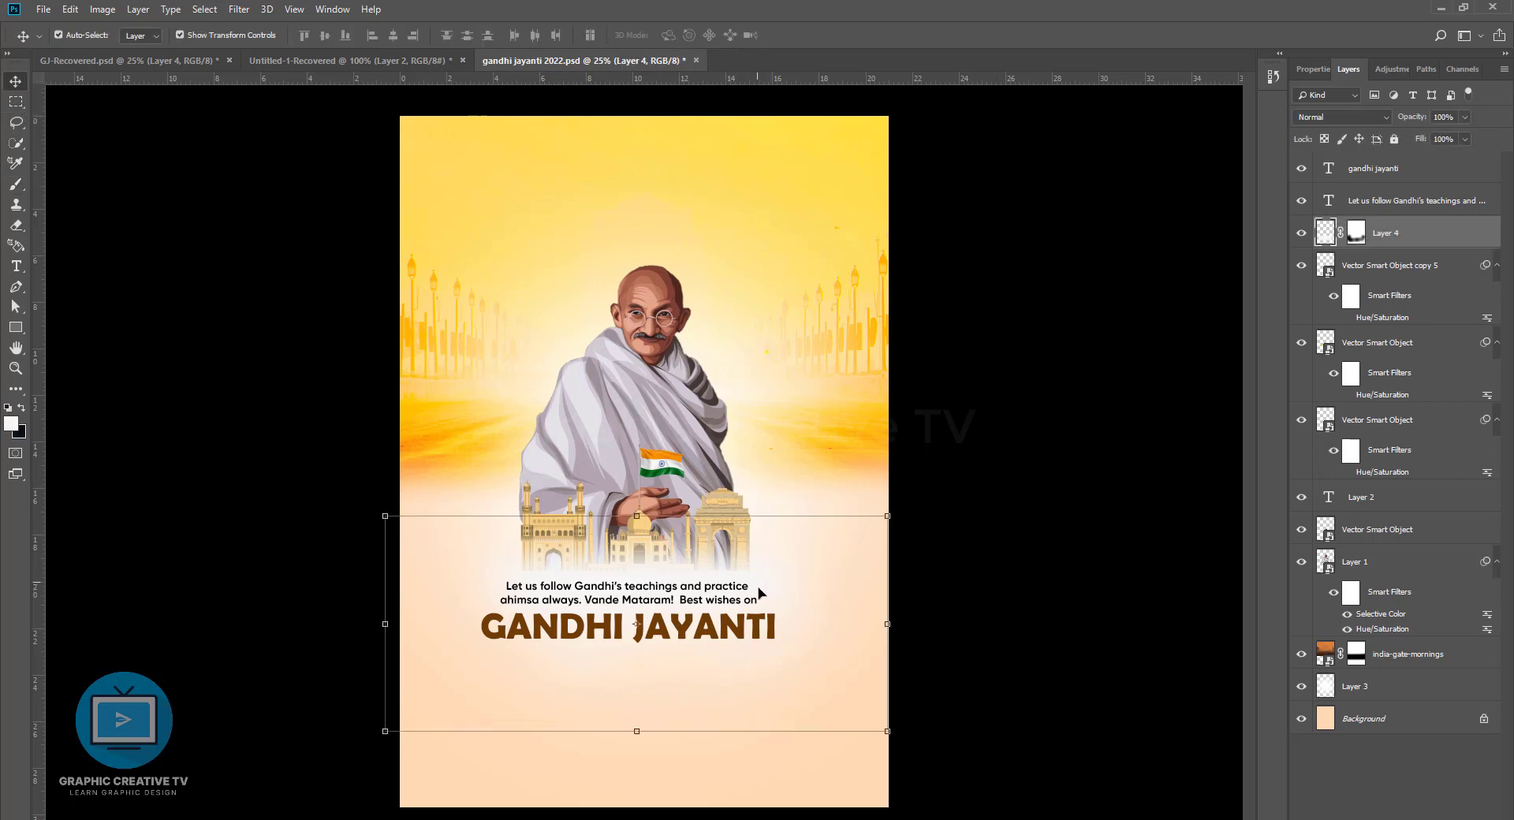
{"action": "left_click_drag", "start_coordinate": [764, 641], "coordinate": [755, 591]}
{"action": "key", "text": "ctrl+z"}
{"action": "key", "text": "ctrl+z"}
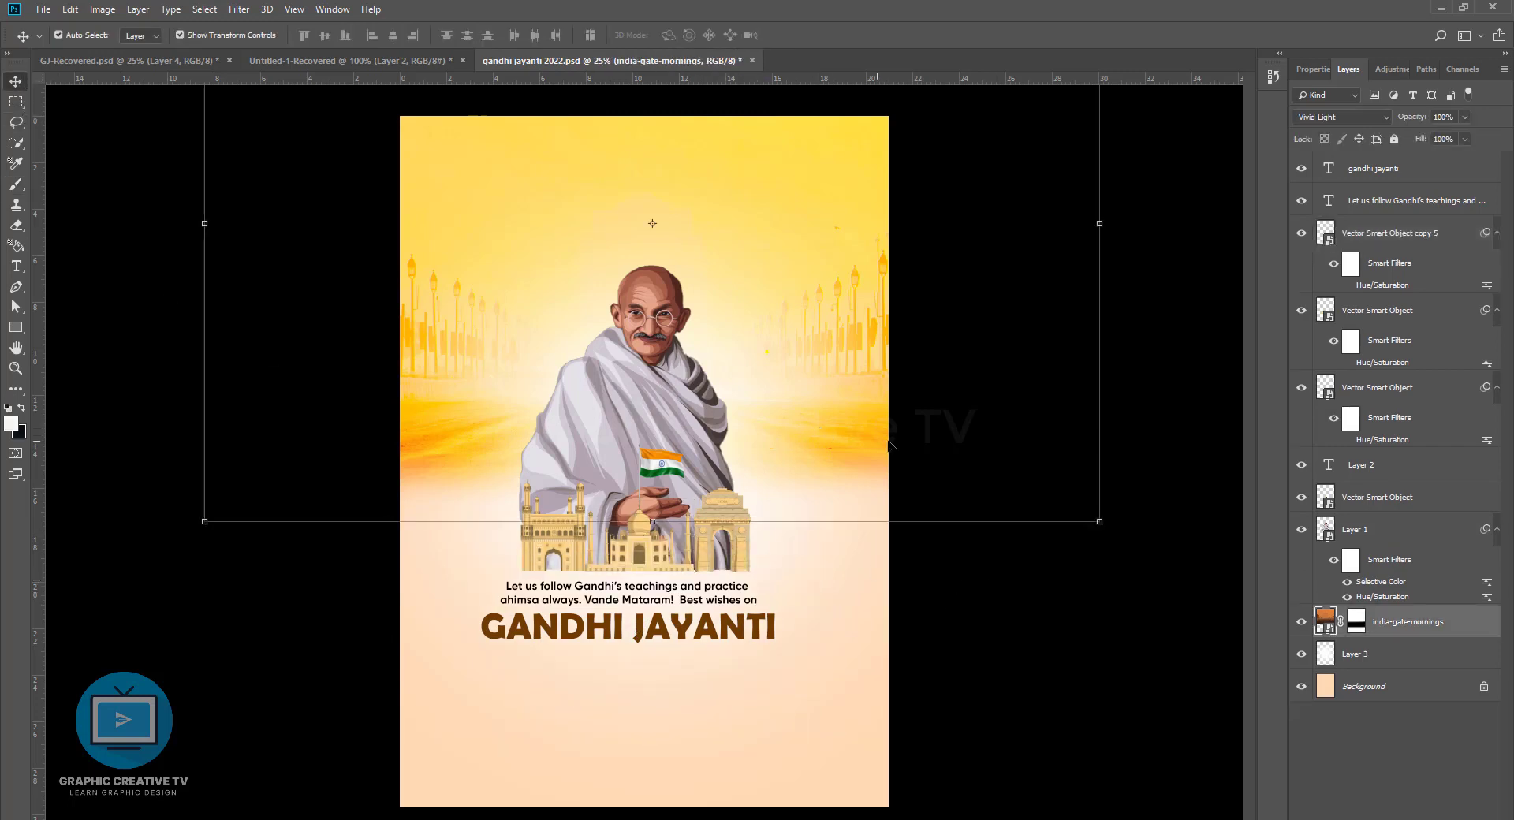
Reposition the India Gate avenue photo, change its blend mode, and set opacity to 75%
{"action": "left_click_drag", "start_coordinate": [817, 281], "coordinate": [843, 223]}
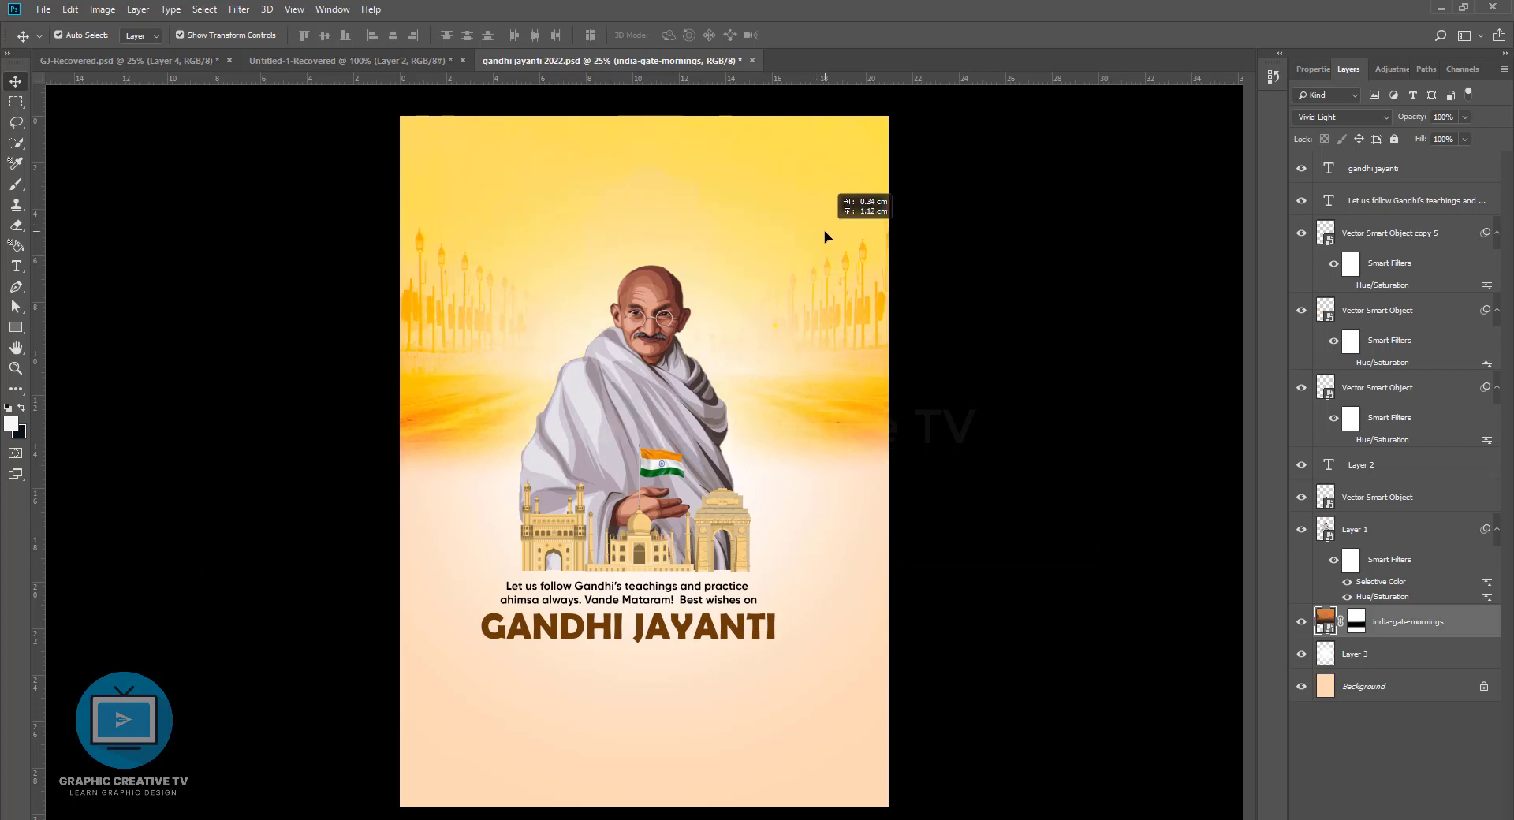
{"action": "left_click", "coordinate": [1355, 117]}
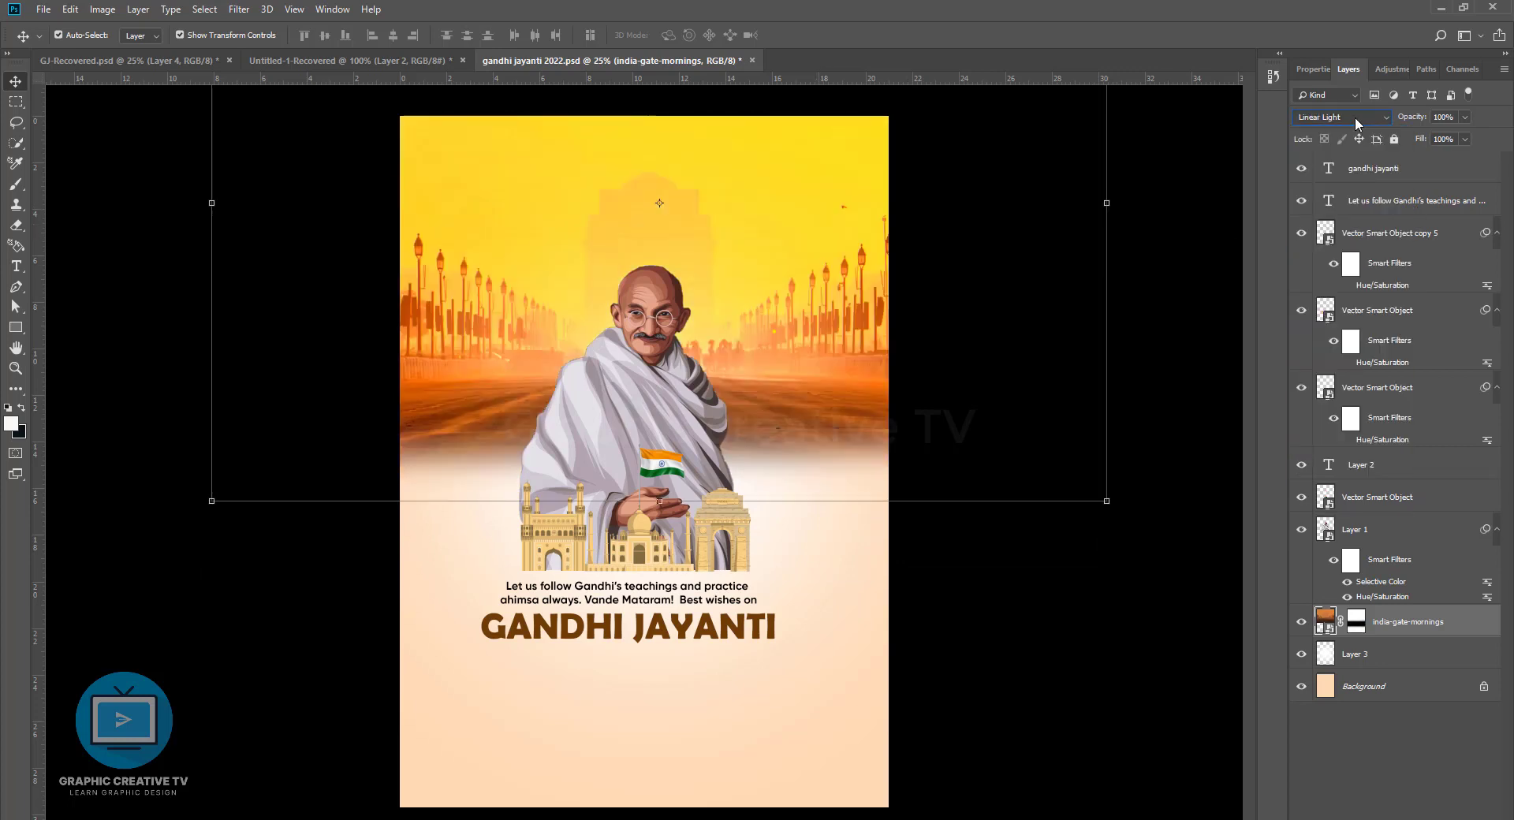
{"action": "left_click_drag", "start_coordinate": [864, 229], "coordinate": [864, 277]}
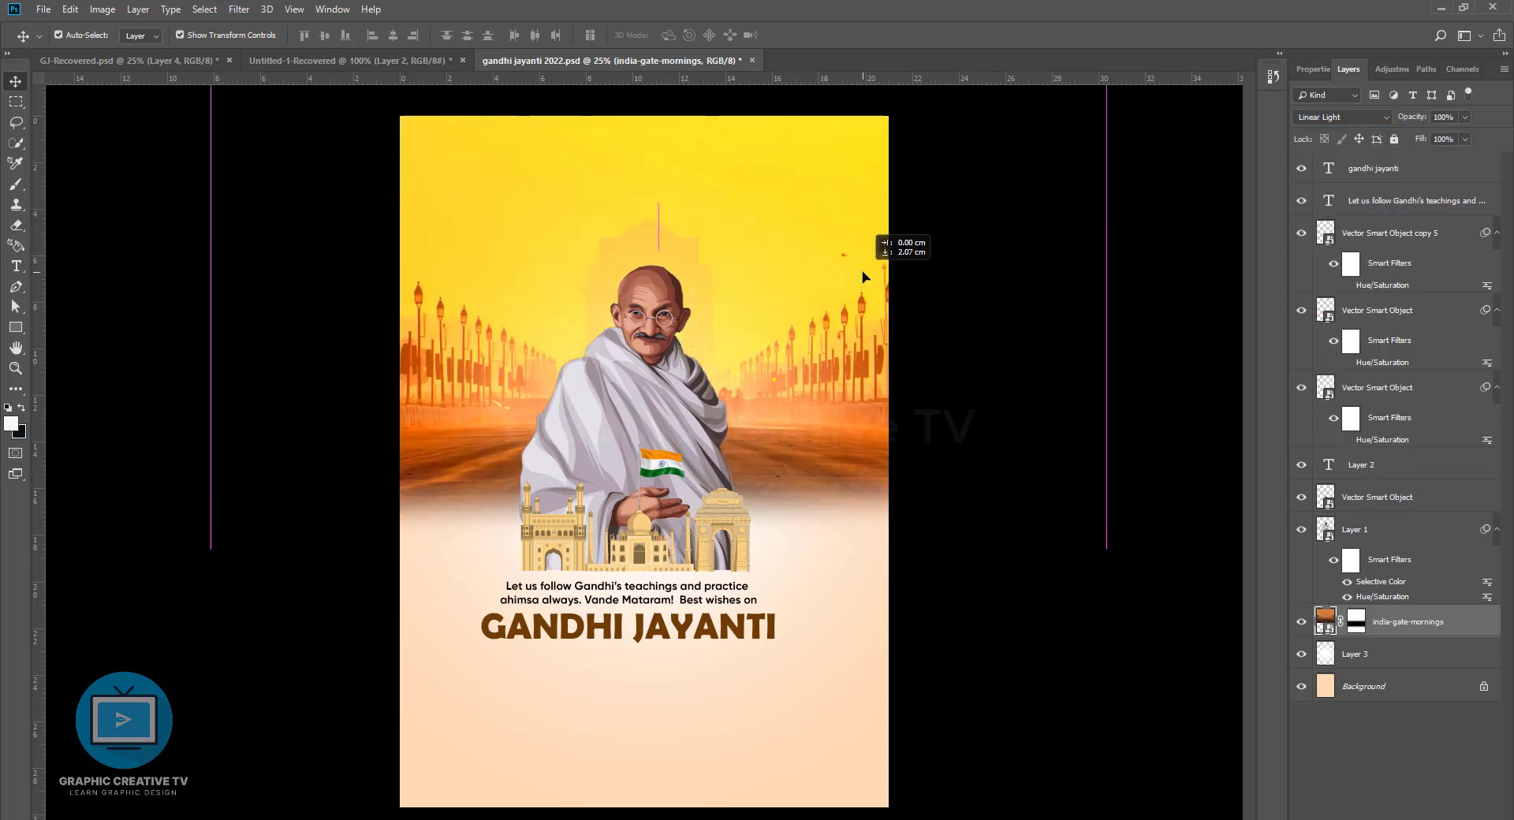
{"action": "mouse_move", "coordinate": [1437, 140]}
{"action": "left_mouse_down"}
{"action": "mouse_move", "coordinate": [1420, 132]}
{"action": "mouse_move", "coordinate": [1446, 127]}
{"action": "left_mouse_up"}
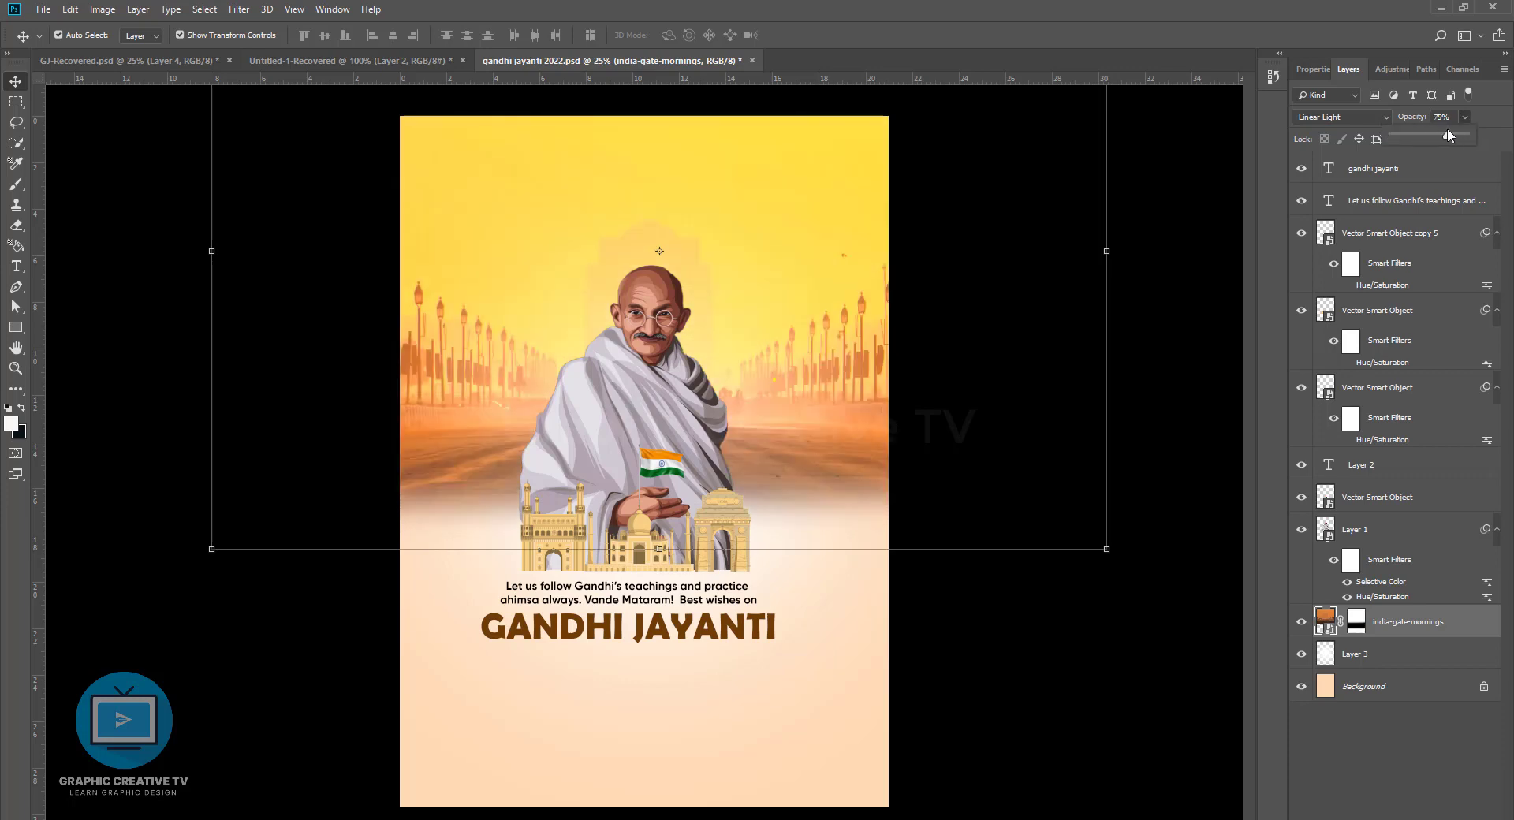
{"action": "left_click", "coordinate": [1341, 116]}
Scroll through blend modes to Hard Light and move the avenue photo further down
{"action": "scroll", "coordinate": [1310, 118], "scroll_direction": "down", "scroll_amount": 3}
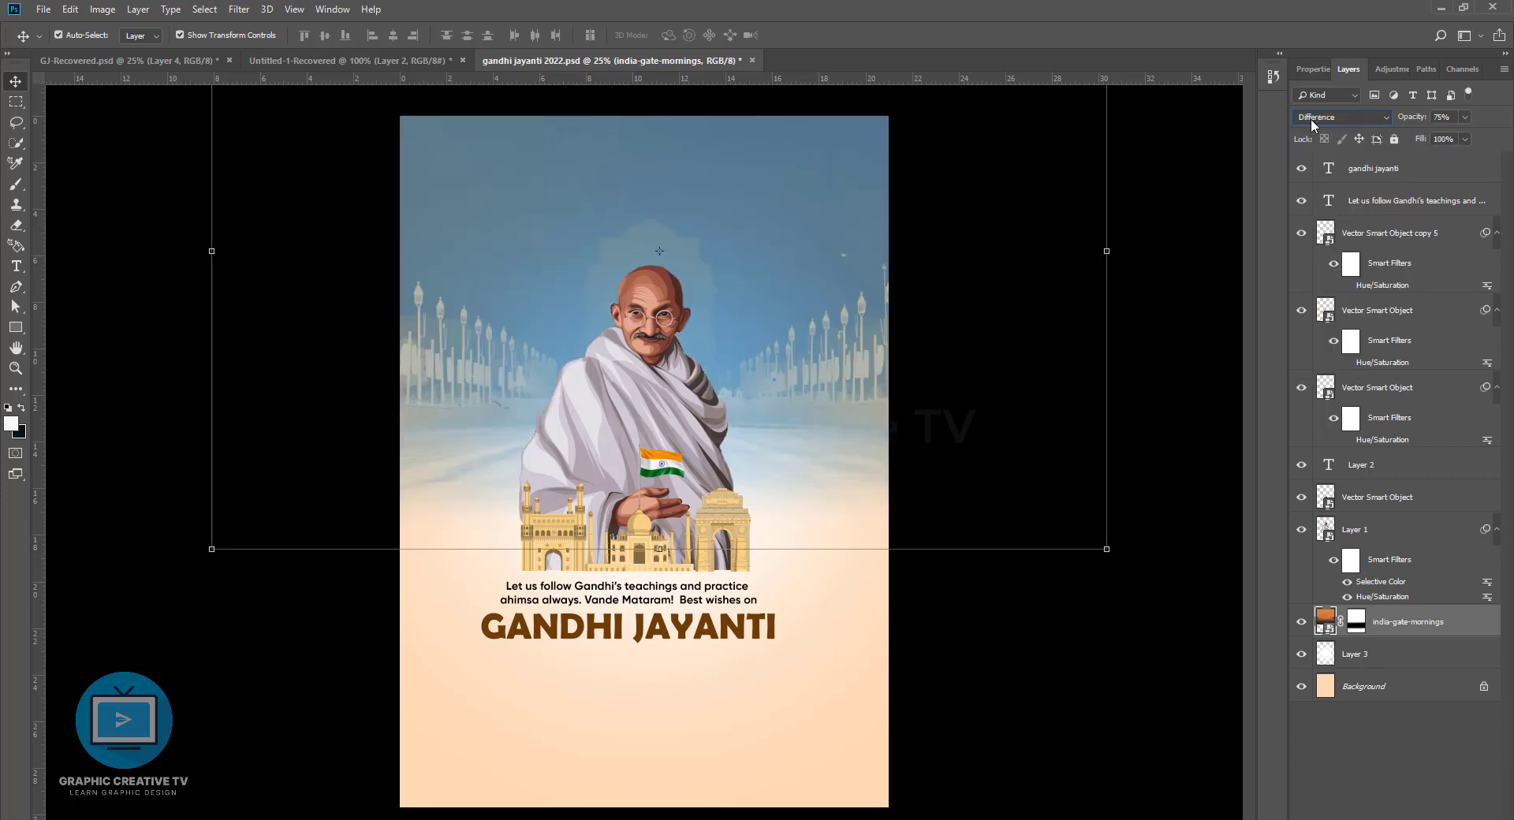
{"action": "scroll", "coordinate": [1310, 118], "scroll_direction": "down", "scroll_amount": 3}
{"action": "scroll", "coordinate": [1310, 118], "scroll_direction": "down", "scroll_amount": 3}
{"action": "scroll", "coordinate": [1310, 118], "scroll_direction": "up", "scroll_amount": 3}
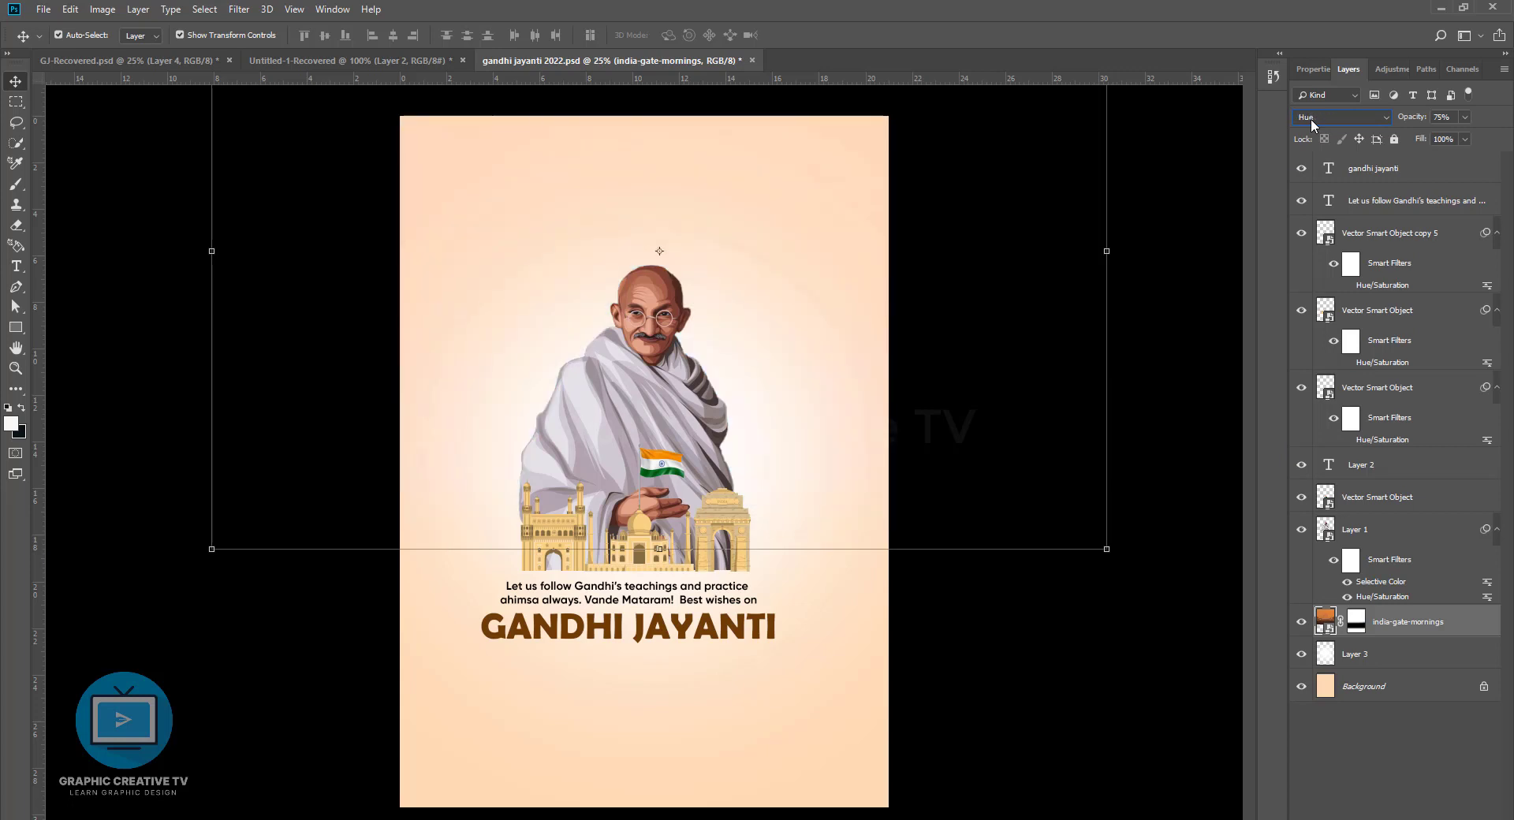
{"action": "scroll", "coordinate": [1310, 118], "scroll_direction": "up", "scroll_amount": 4}
{"action": "scroll", "coordinate": [1310, 118], "scroll_direction": "up", "scroll_amount": 3}
{"action": "scroll", "coordinate": [1310, 119], "scroll_direction": "up", "scroll_amount": 1}
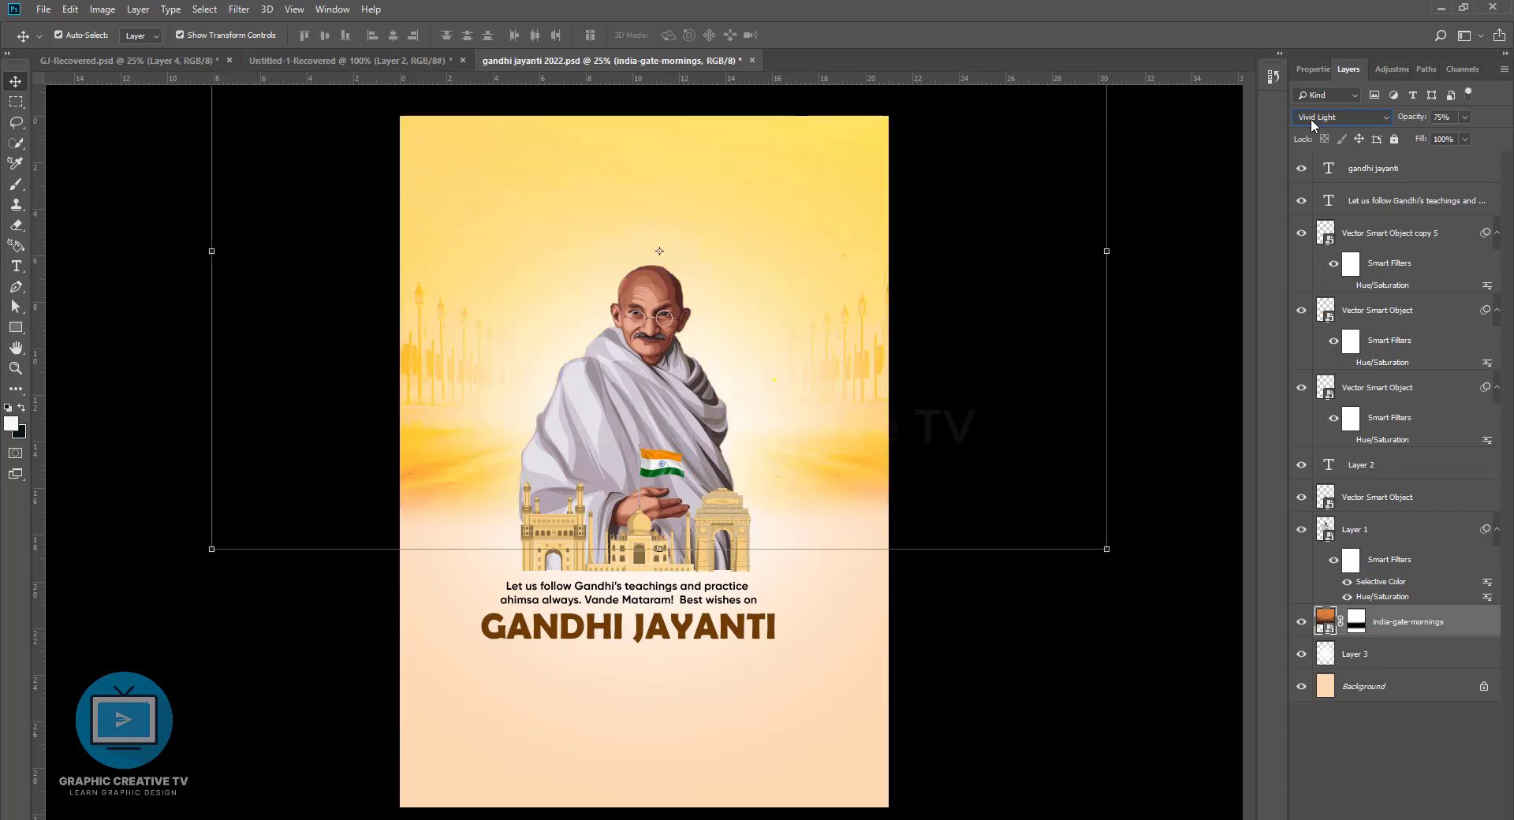
{"action": "scroll", "coordinate": [1310, 119], "scroll_direction": "up", "scroll_amount": 1}
{"action": "mouse_move", "coordinate": [847, 387]}
{"action": "left_mouse_down"}
{"action": "mouse_move", "coordinate": [825, 345]}
{"action": "mouse_move", "coordinate": [827, 365]}
{"action": "left_mouse_up"}
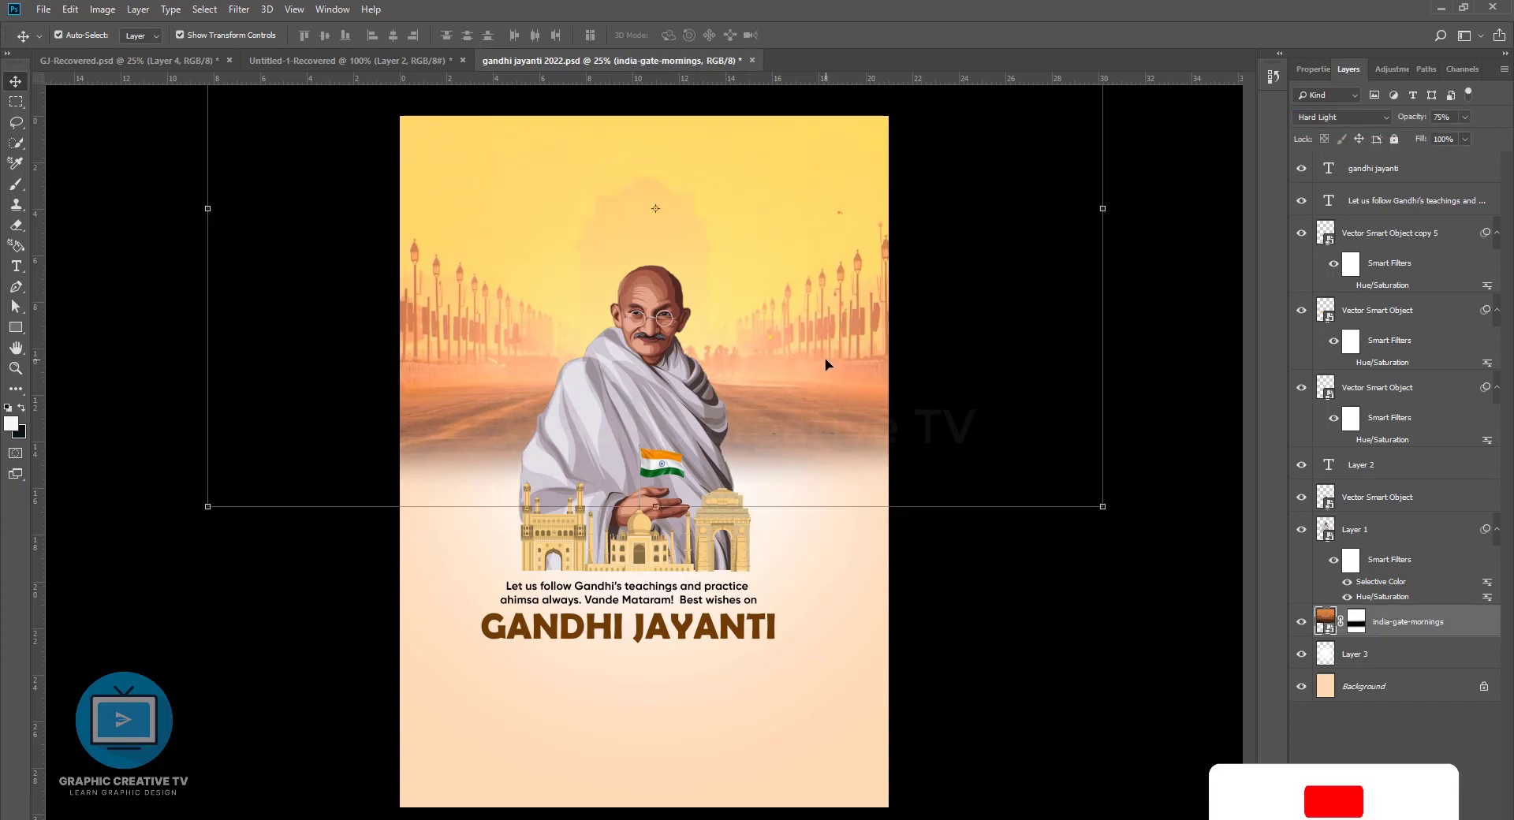
{"action": "key", "text": "ctrl+z"}
{"action": "key", "text": "ctrl+shift+z"}
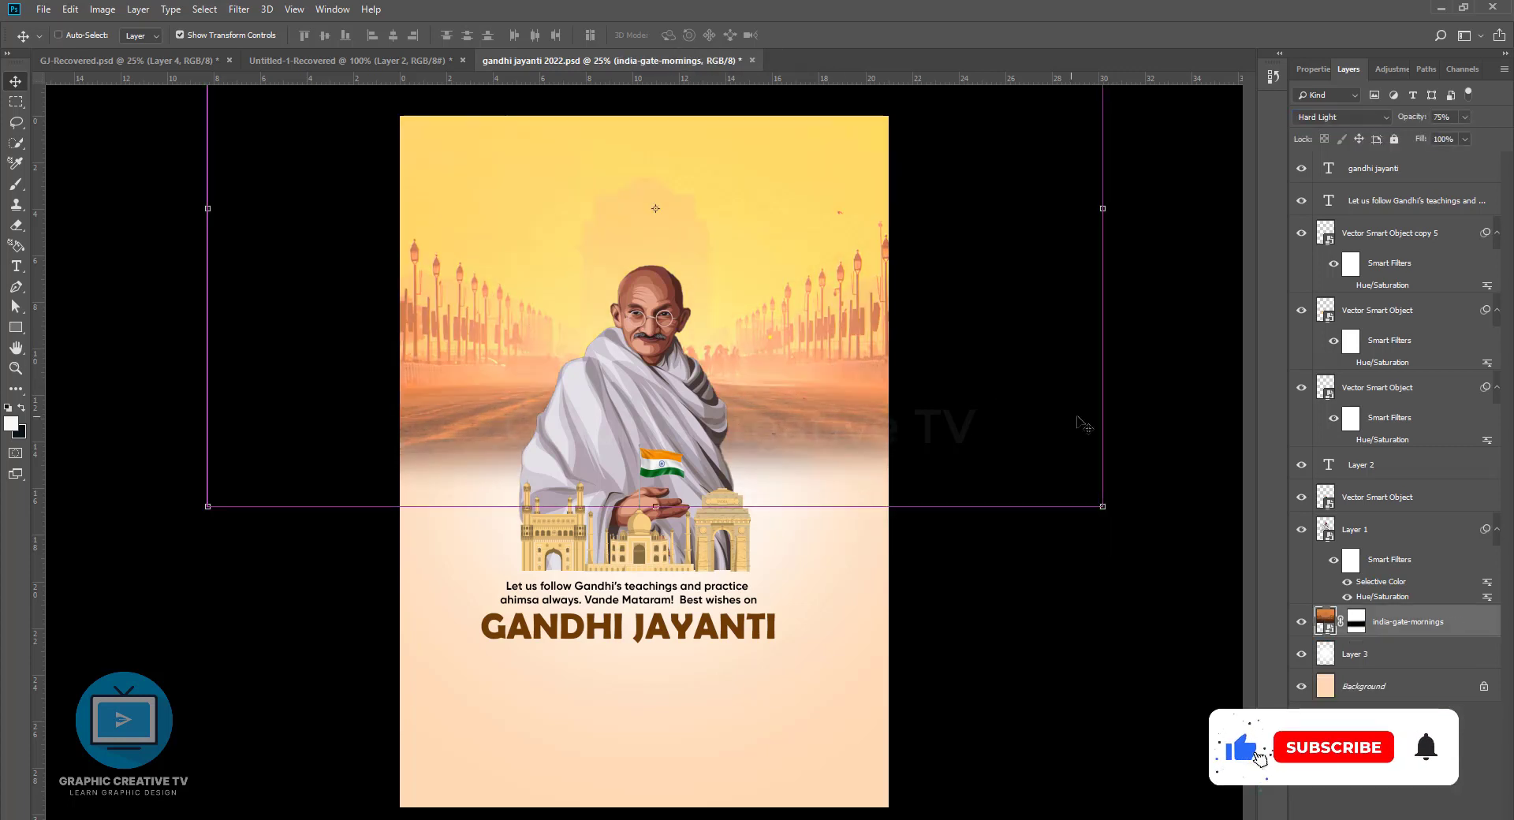
{"action": "left_click_drag", "start_coordinate": [837, 386], "coordinate": [828, 381]}
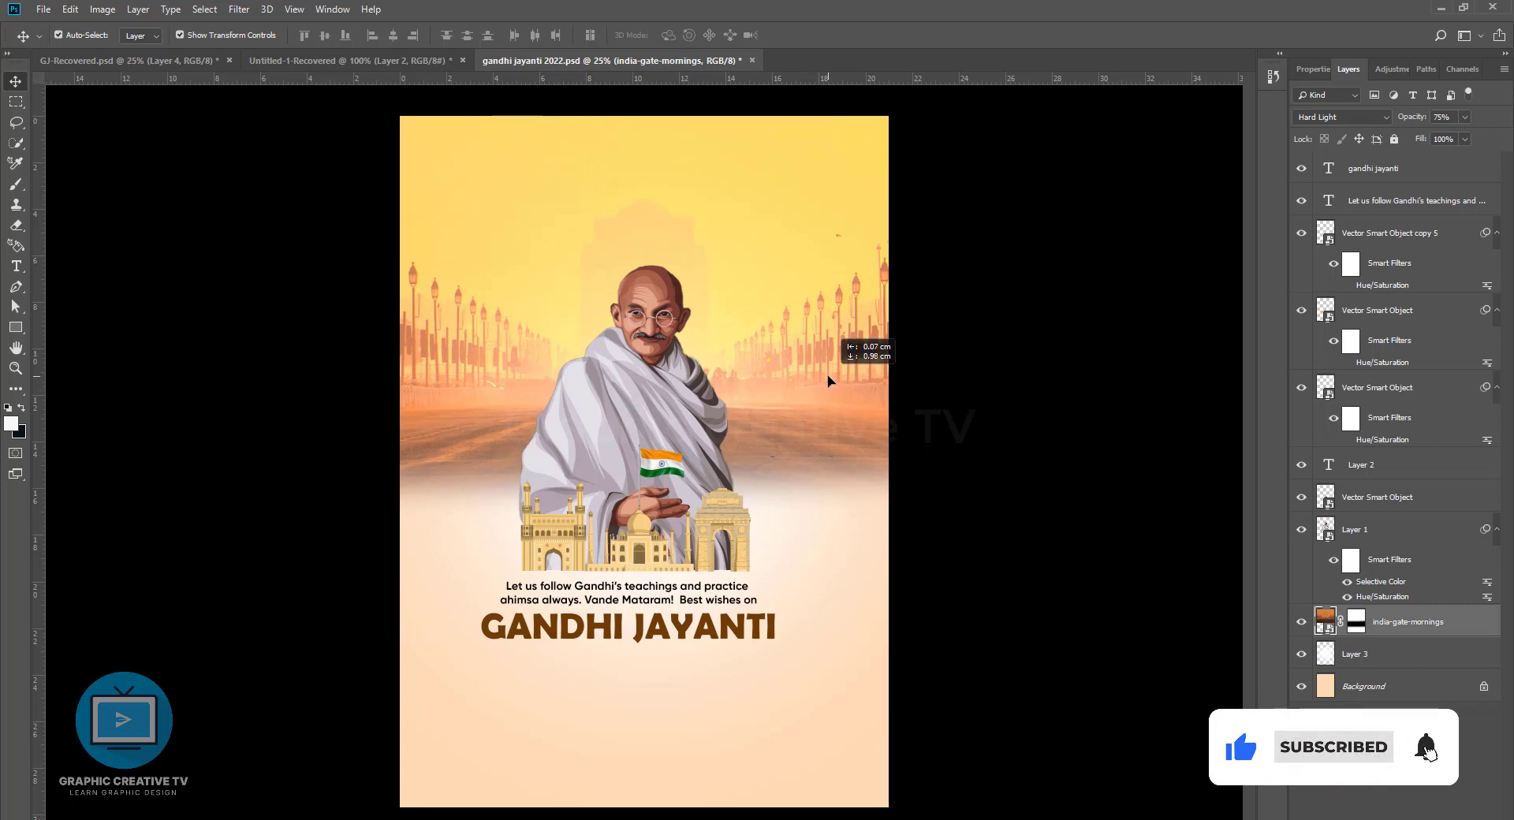
Try shrinking the avenue photo to about 78%, then select the Gandhi's teachings caption
{"action": "key", "text": "ctrl+t"}
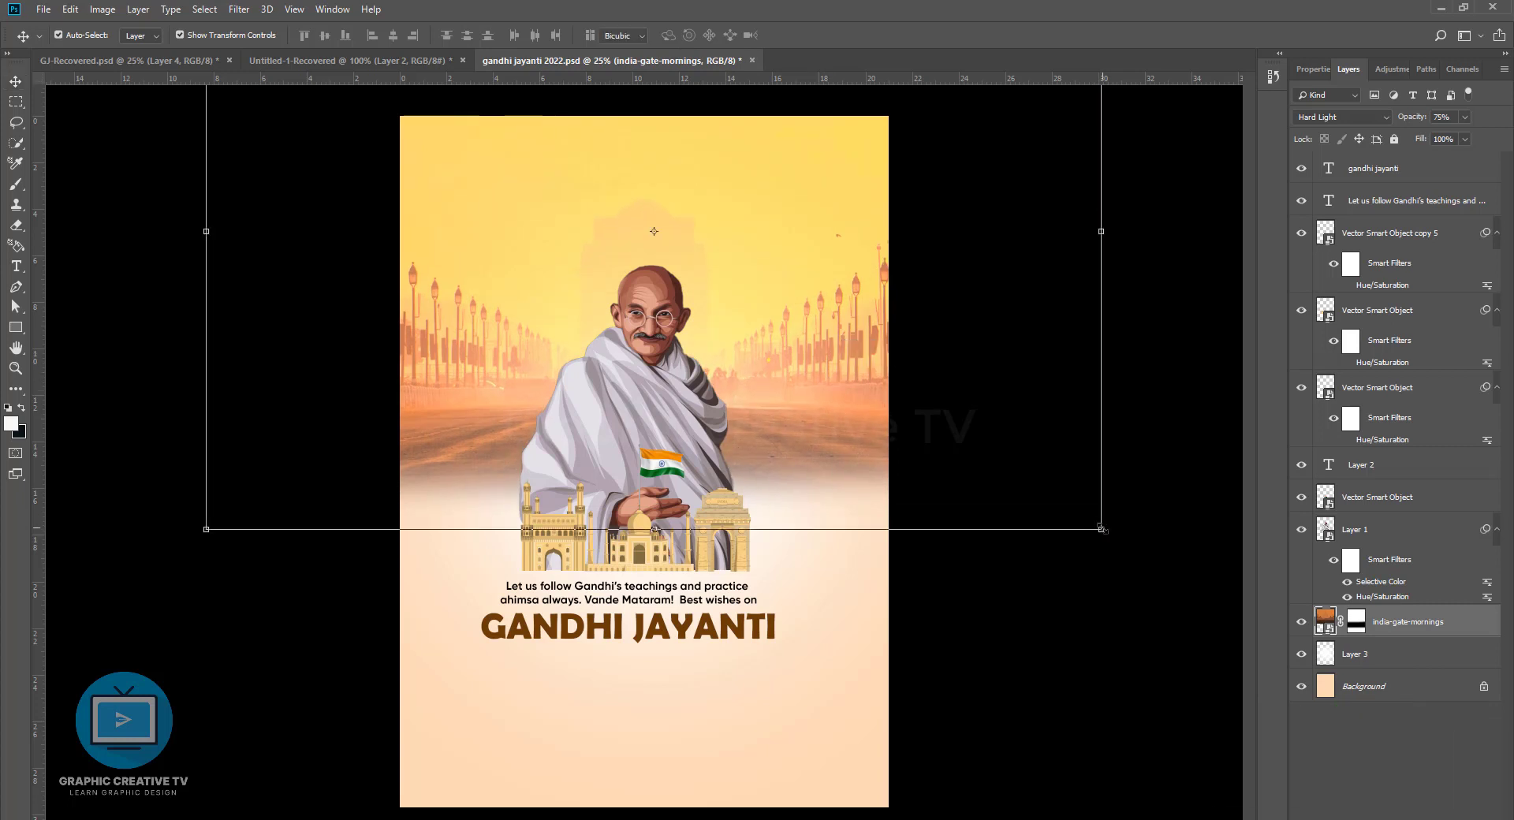
{"action": "left_click_drag", "start_coordinate": [1101, 528], "coordinate": [1002, 464], "text": "alt"}
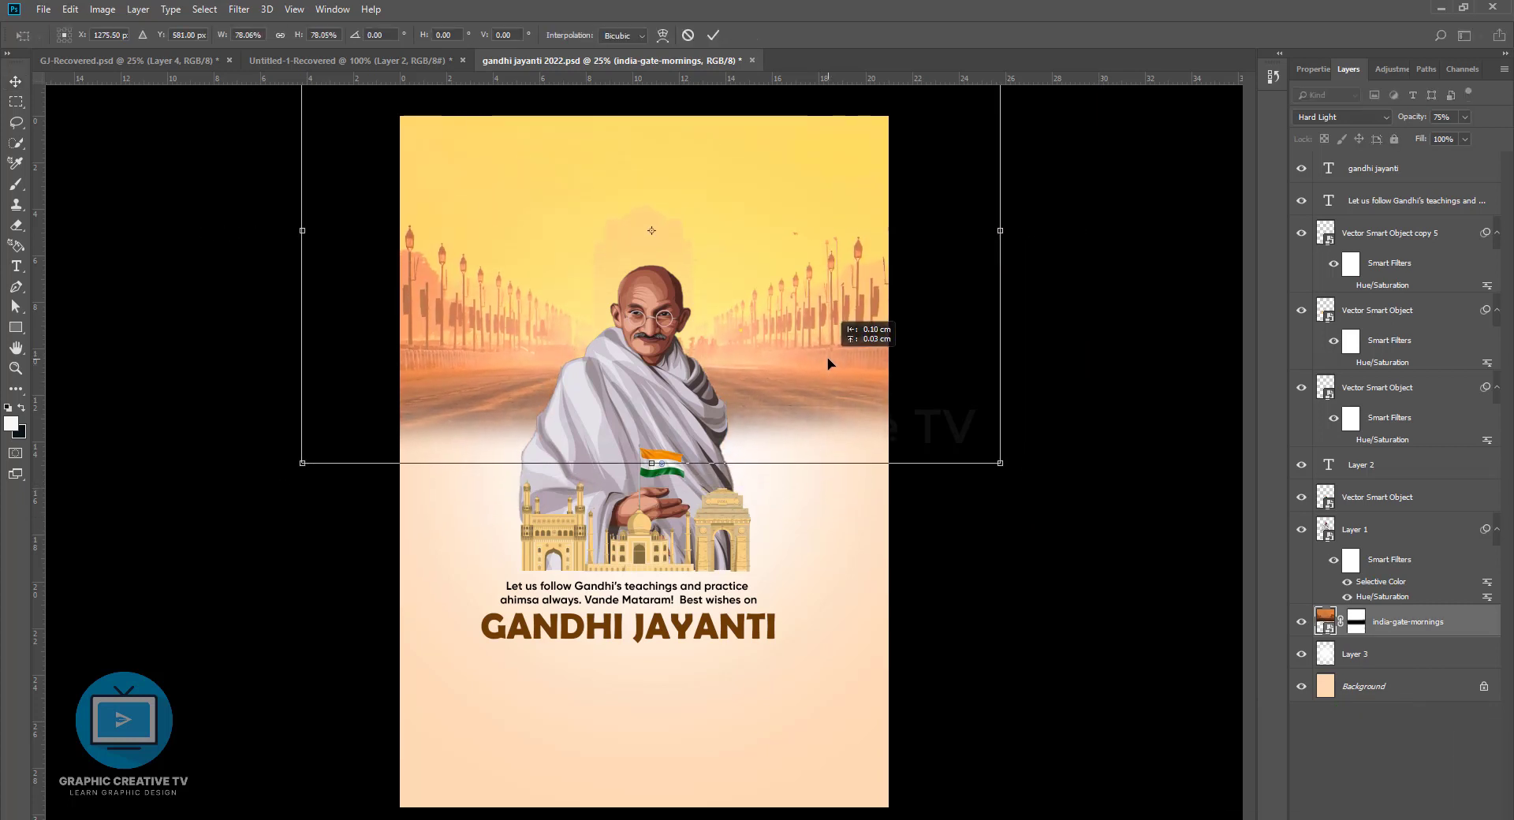
{"action": "key", "text": "ctrl+z"}
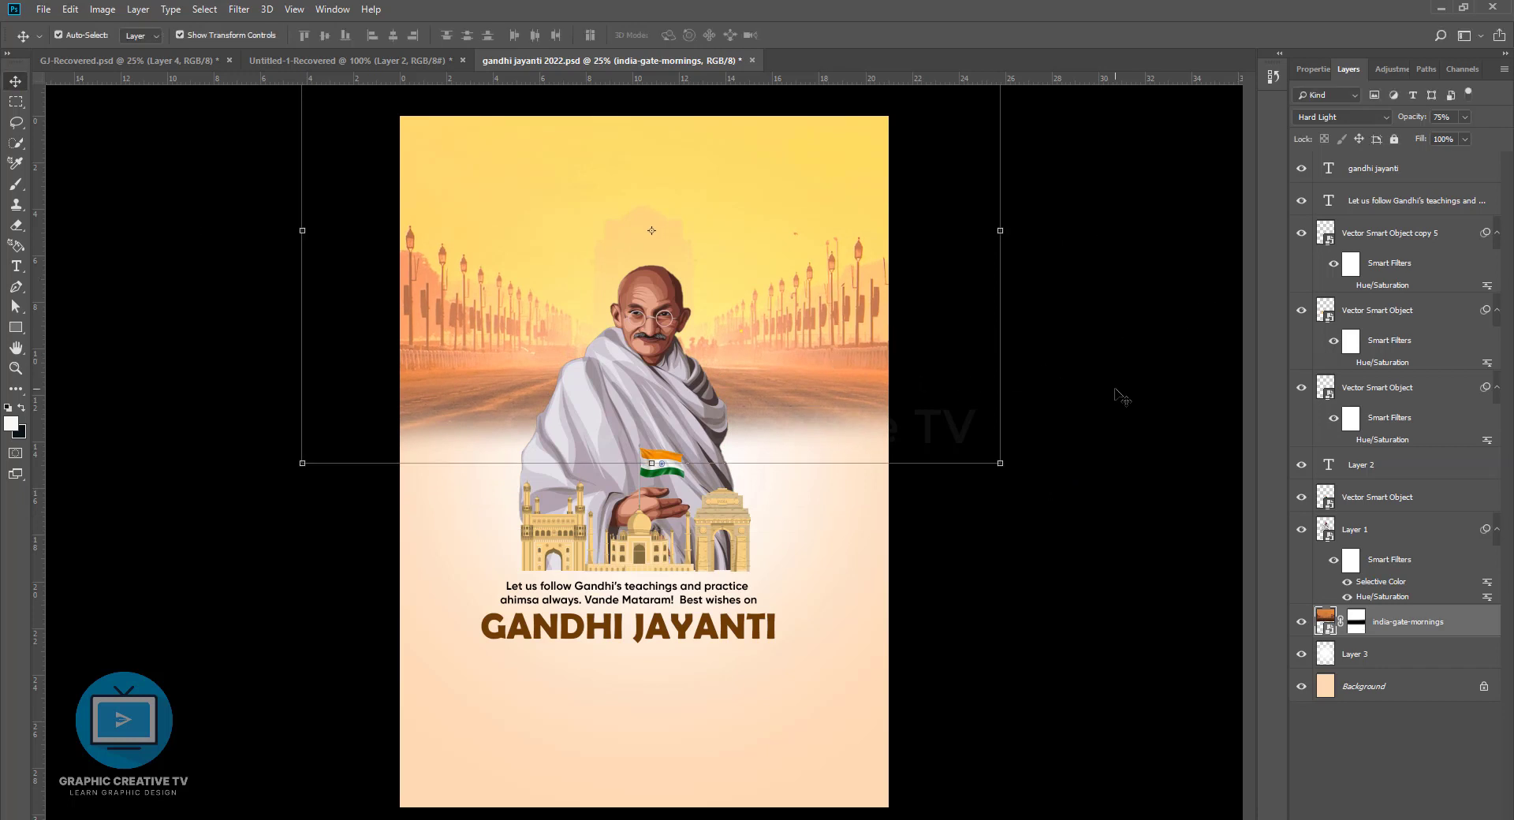
{"action": "left_click", "coordinate": [1098, 444]}
{"action": "left_click", "coordinate": [648, 536]}
On a new layer, paint large soft black shading over Gandhi with an enlarged brush
{"action": "left_click", "coordinate": [948, 547]}
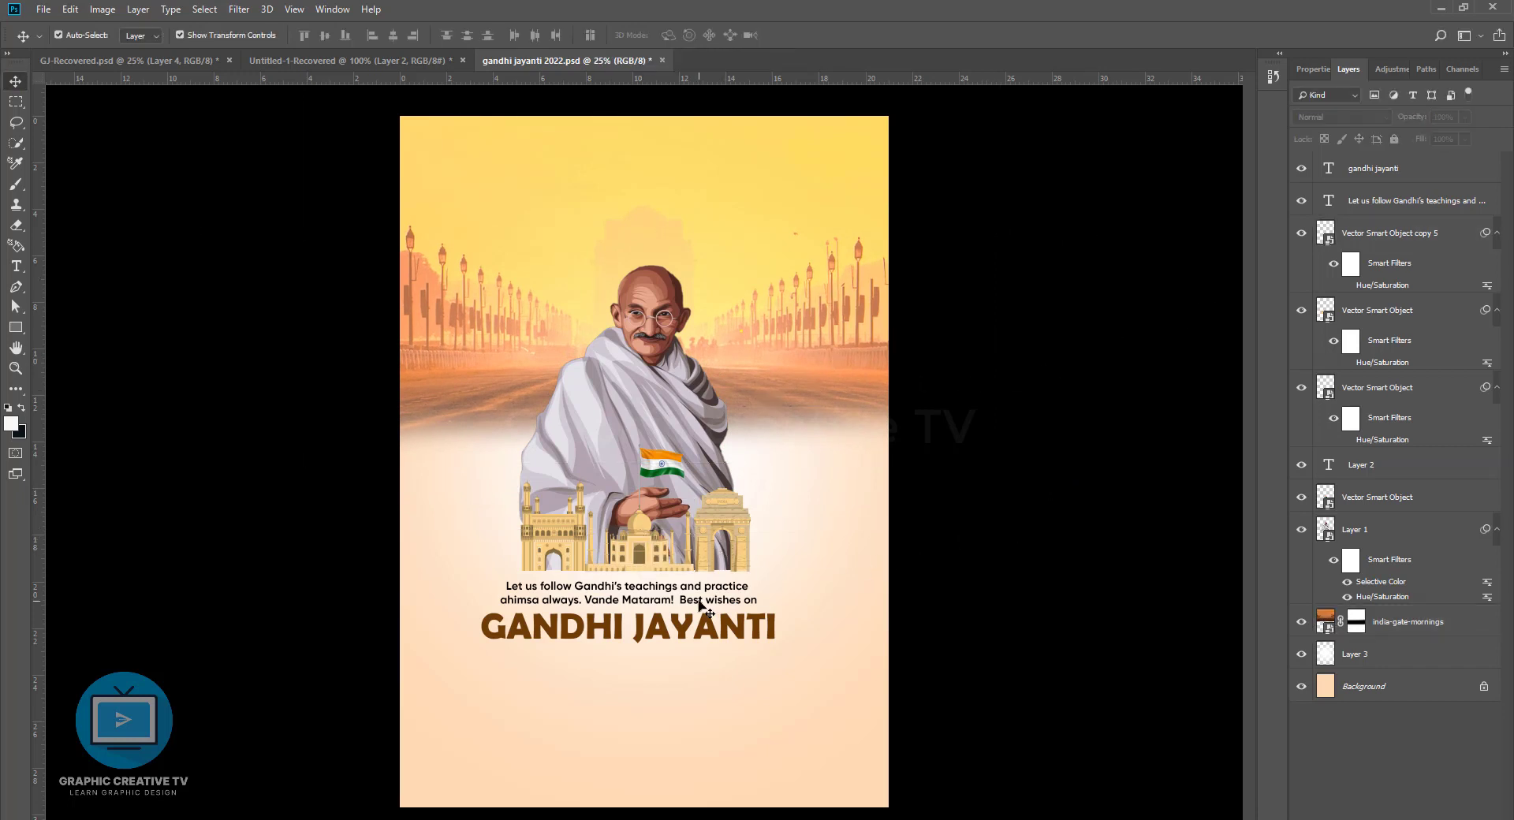
{"action": "left_click", "coordinate": [722, 601]}
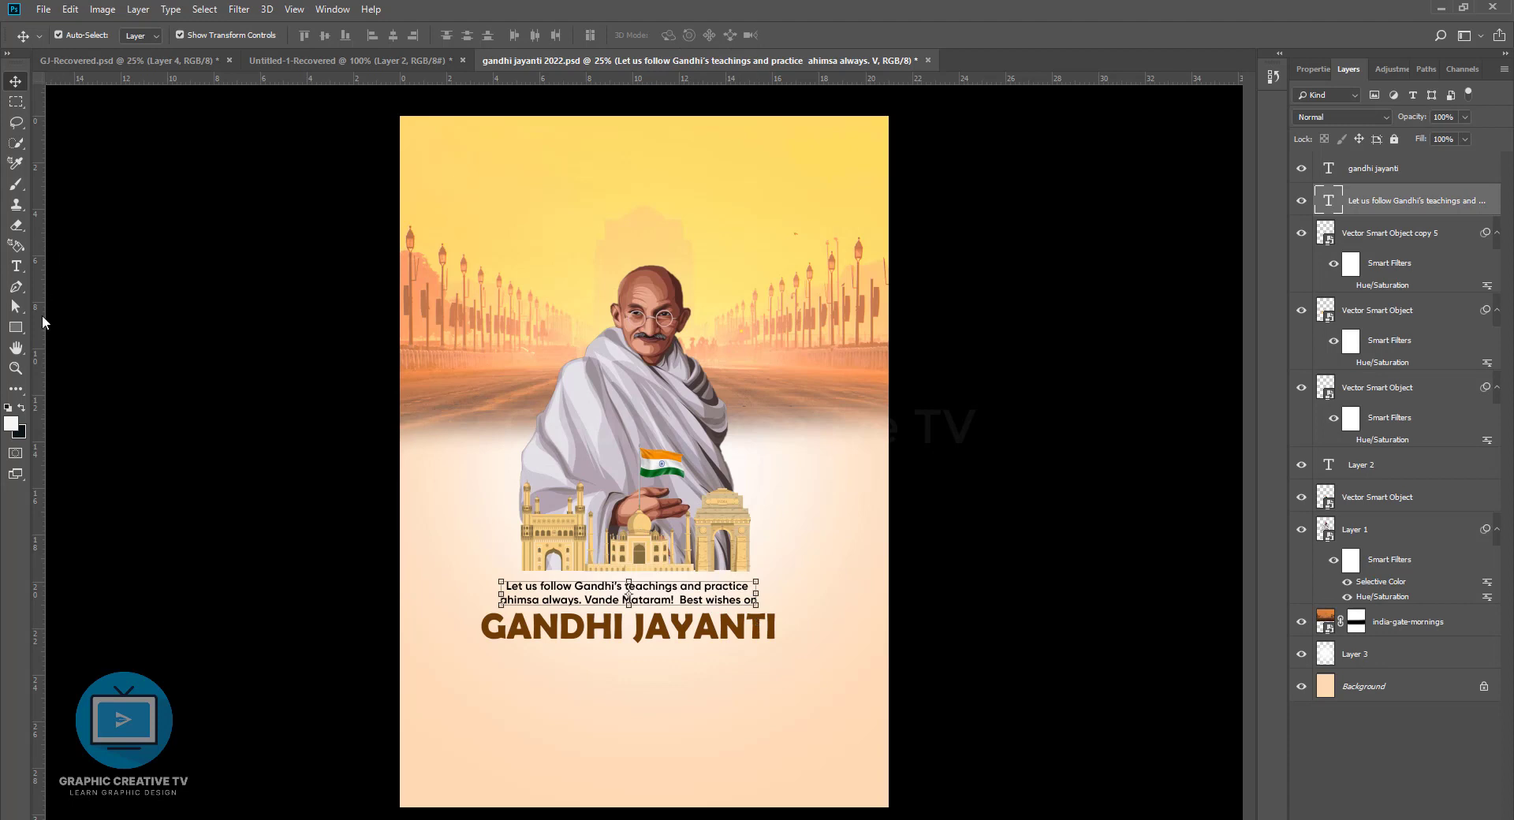
{"action": "left_click", "coordinate": [17, 186]}
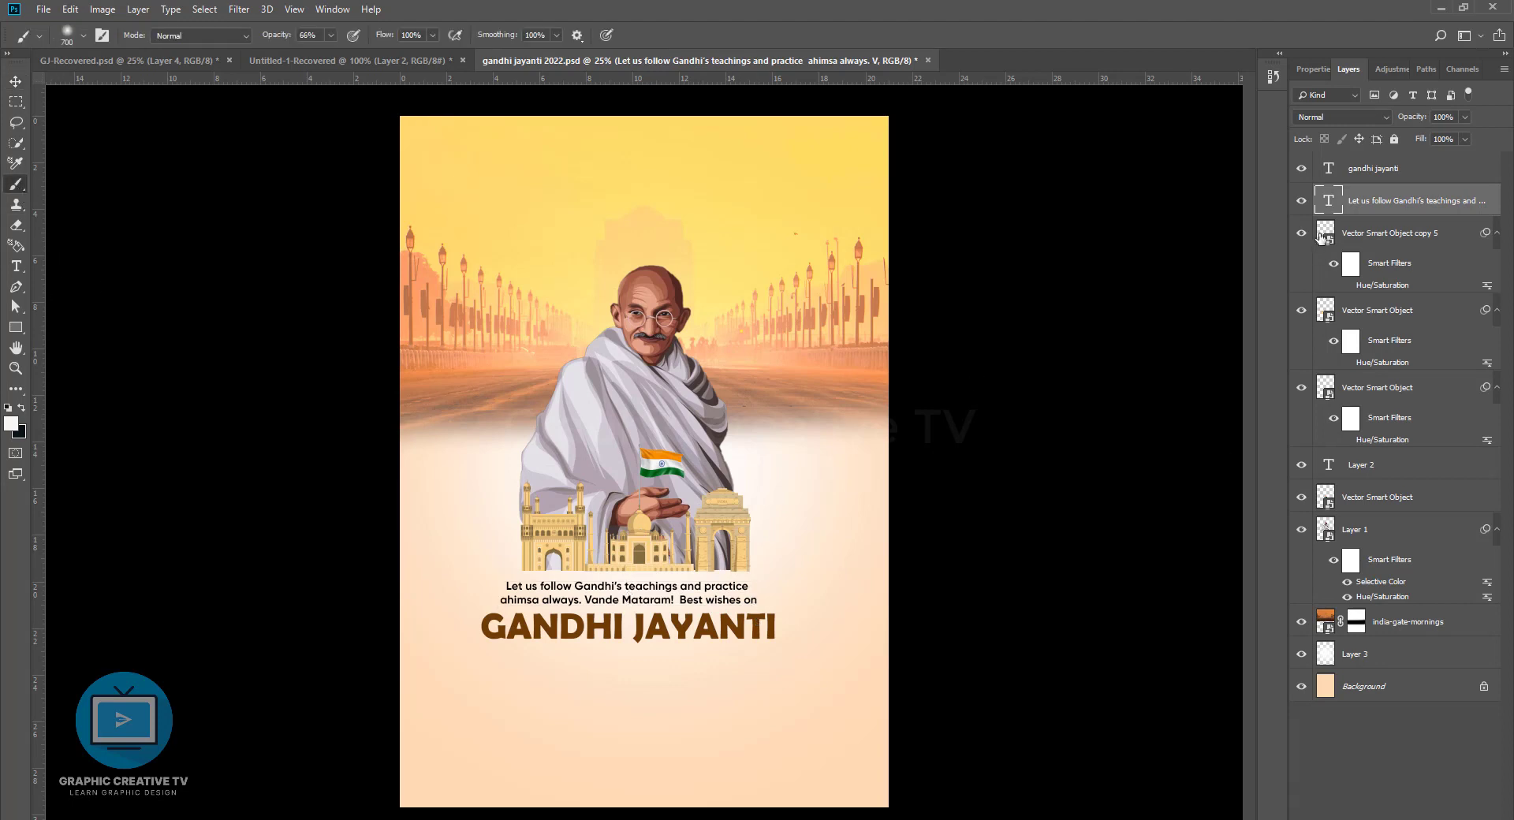
{"action": "key", "text": "ctrl+shift+n"}
{"action": "key", "text": "Return"}
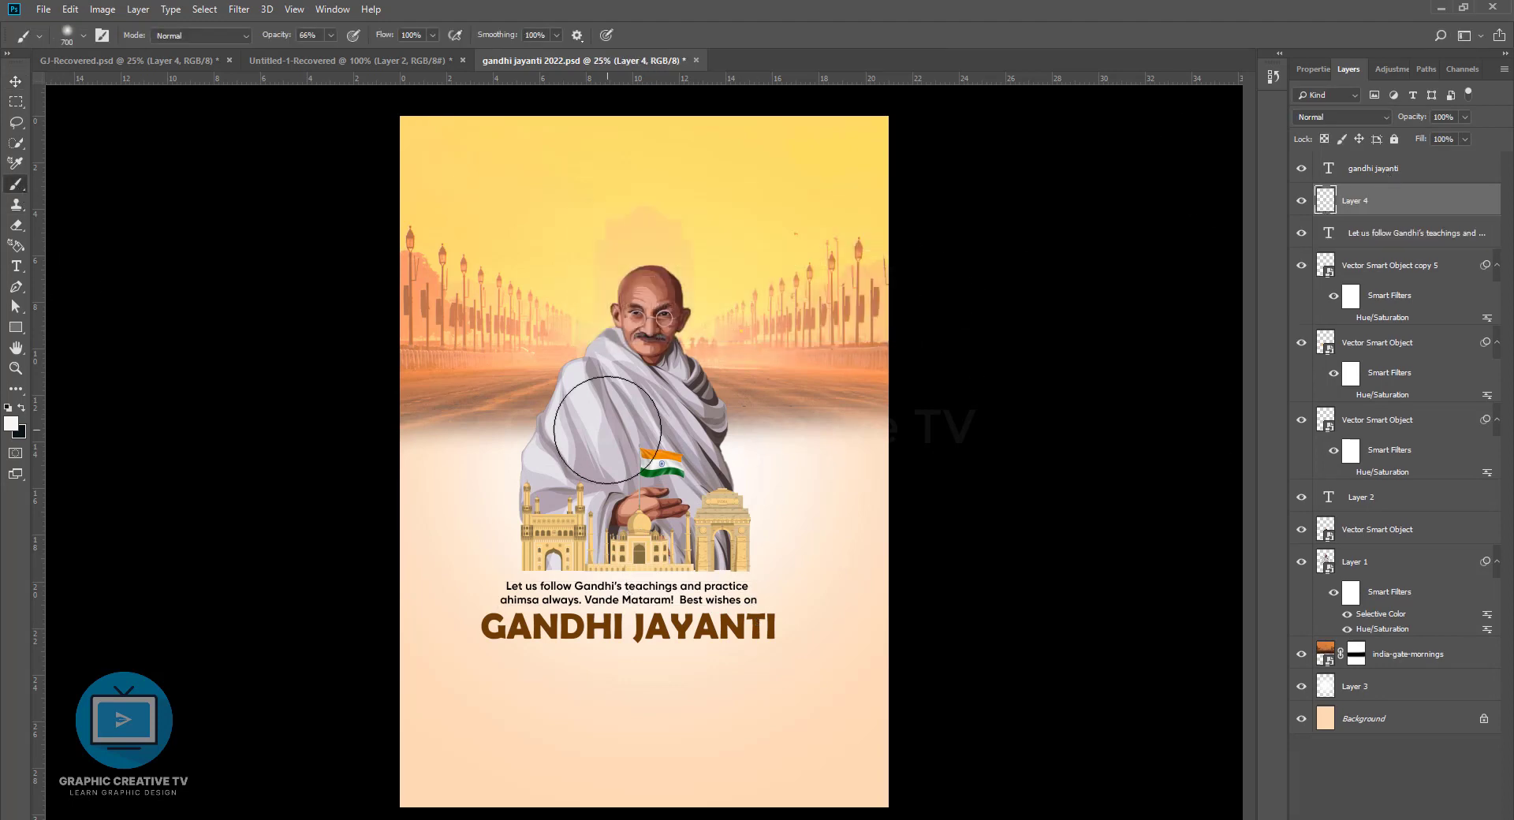
{"action": "key", "text": "bracketright"}
{"action": "key", "text": "bracketright"}
{"action": "key", "text": "bracketright"}
{"action": "key", "text": "bracketright"}
{"action": "key", "text": "bracketright"}
{"action": "key", "text": "bracketright"}
{"action": "left_click", "coordinate": [630, 423]}
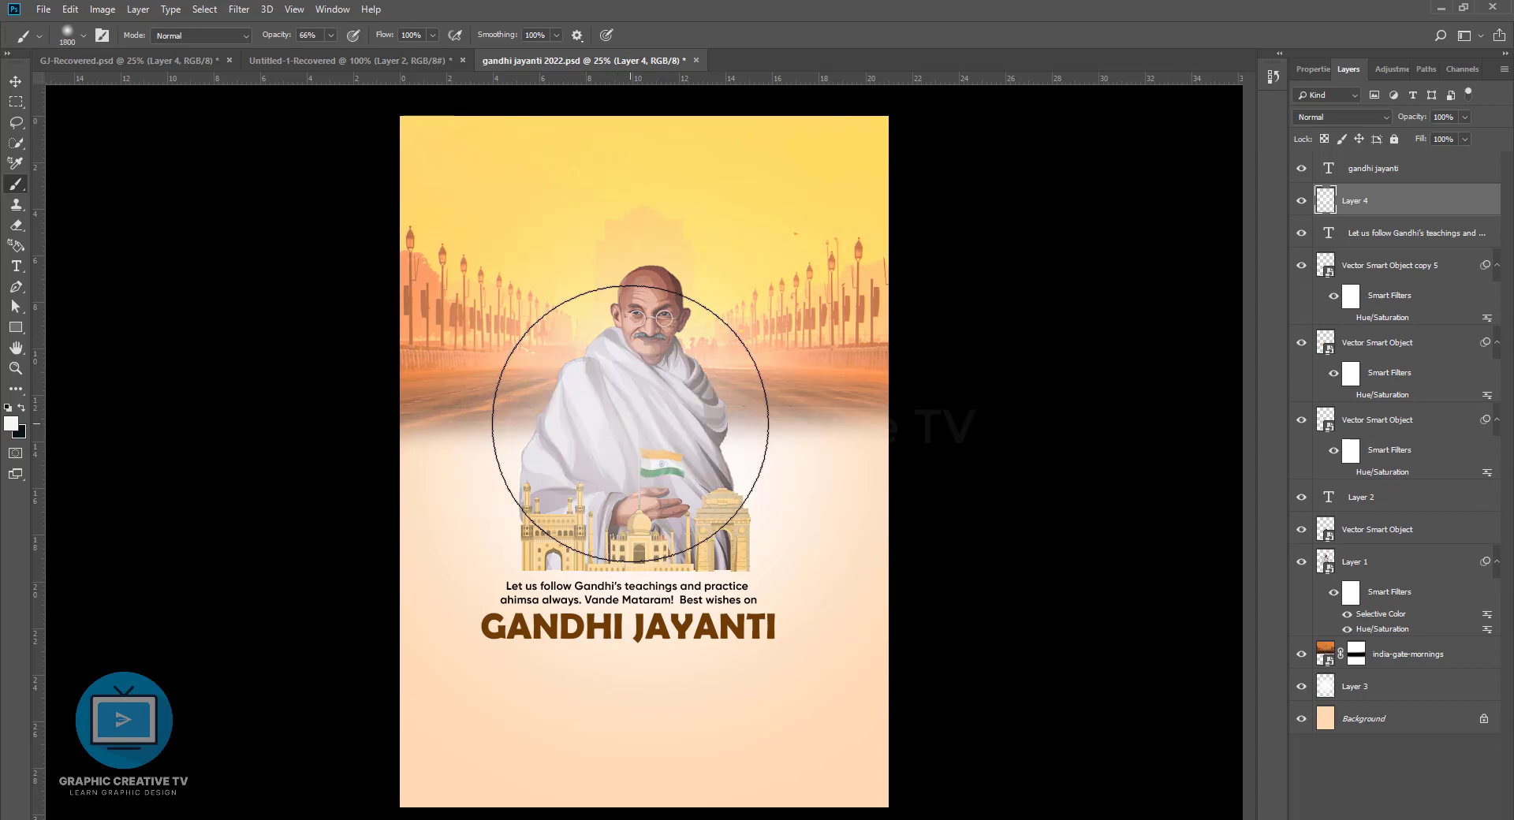
{"action": "key", "text": "ctrl+z"}
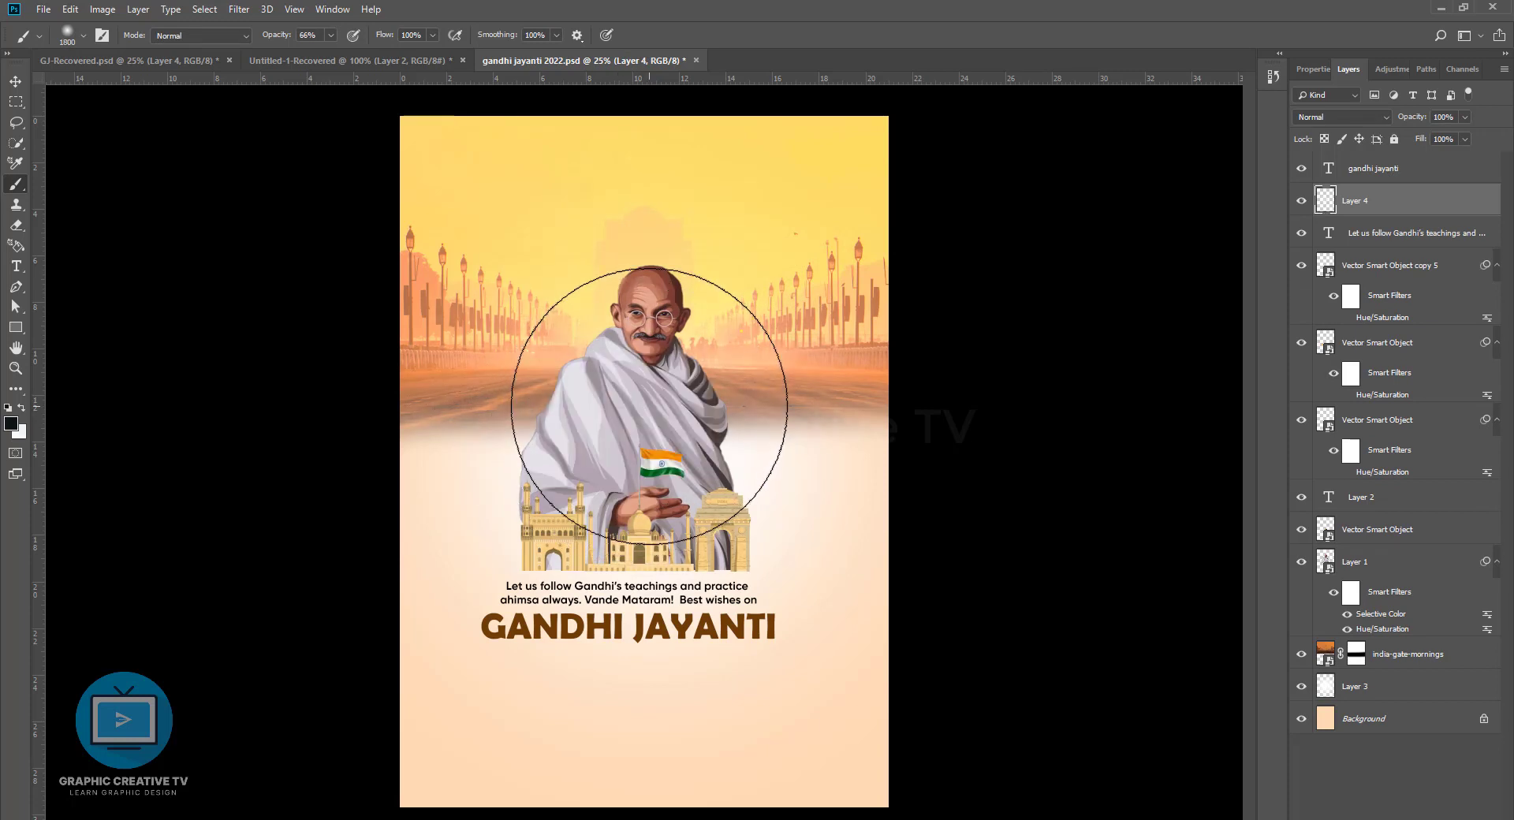
{"action": "left_click", "coordinate": [630, 423]}
Mask Layer 4 to a wide rectangular band across the poster's middle
{"action": "left_click", "coordinate": [15, 81]}
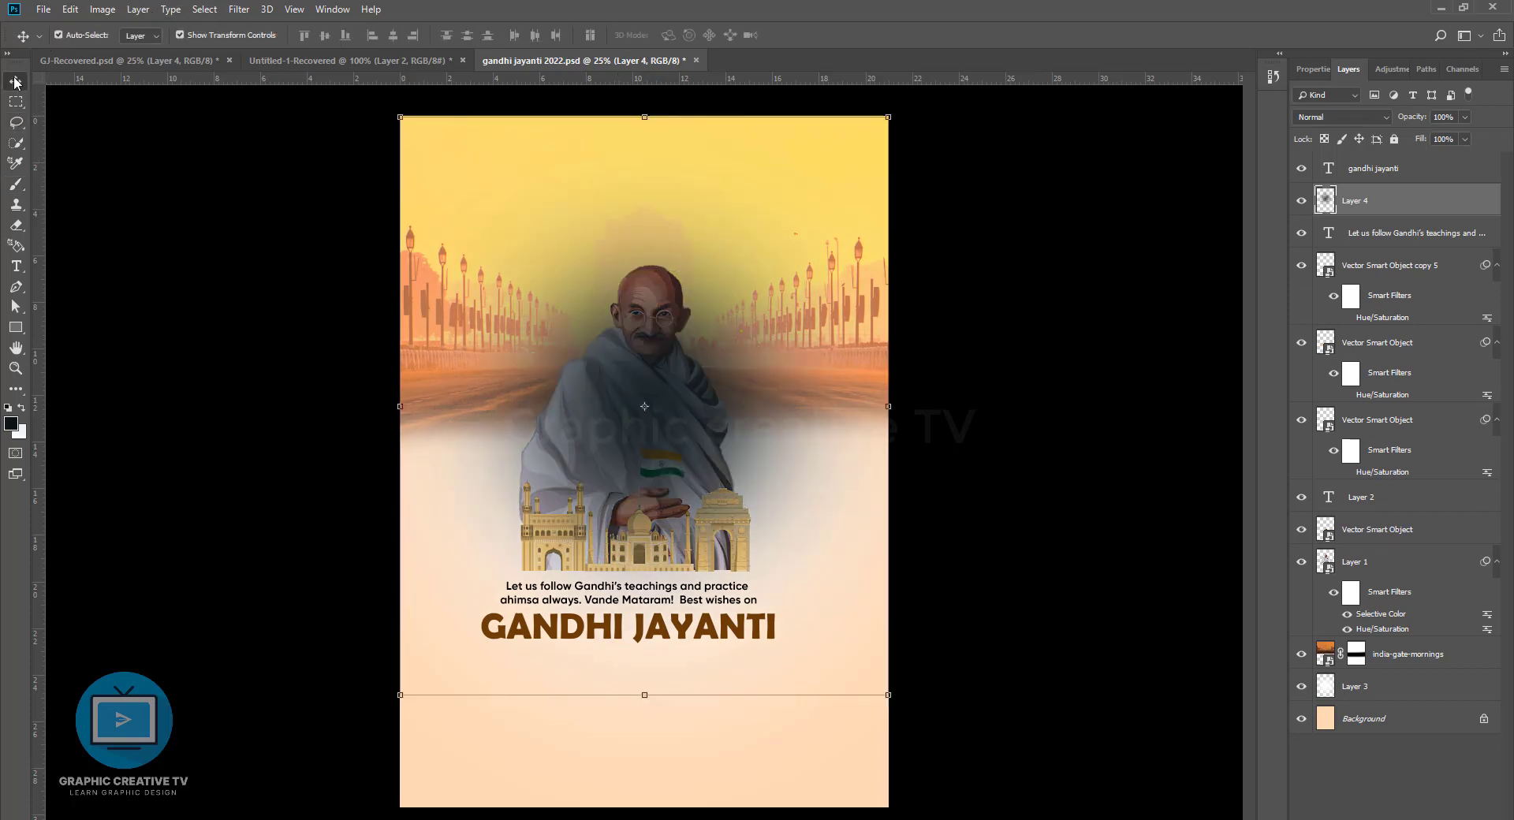
{"action": "left_click", "coordinate": [978, 450]}
{"action": "left_click", "coordinate": [16, 102]}
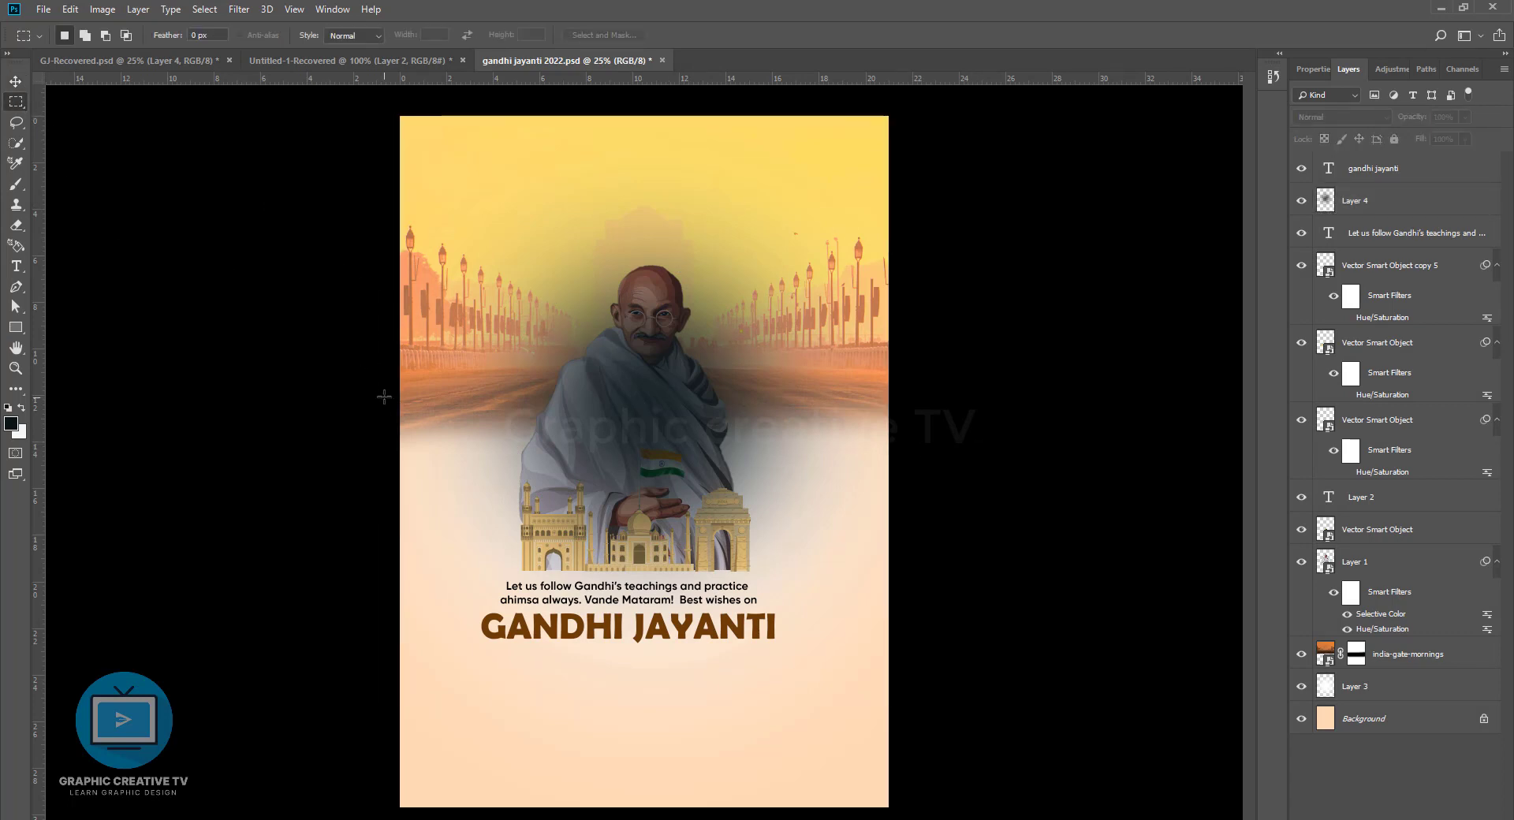
{"action": "mouse_move", "coordinate": [346, 402]}
{"action": "left_mouse_down"}
{"action": "mouse_move", "coordinate": [1043, 672]}
{"action": "mouse_move", "coordinate": [1038, 753]}
{"action": "left_mouse_up"}
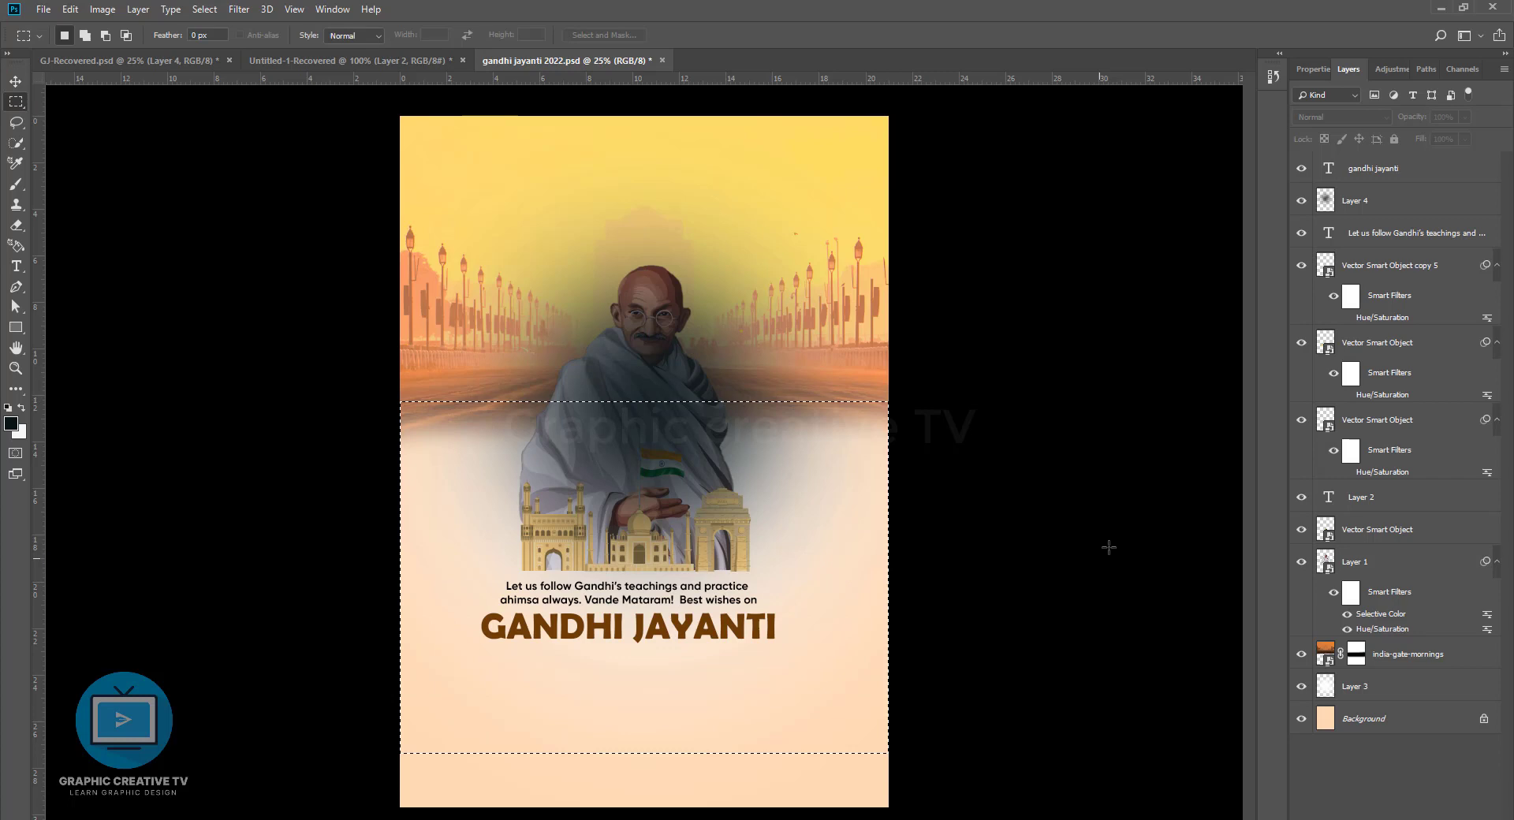
{"action": "left_click", "coordinate": [1338, 197]}
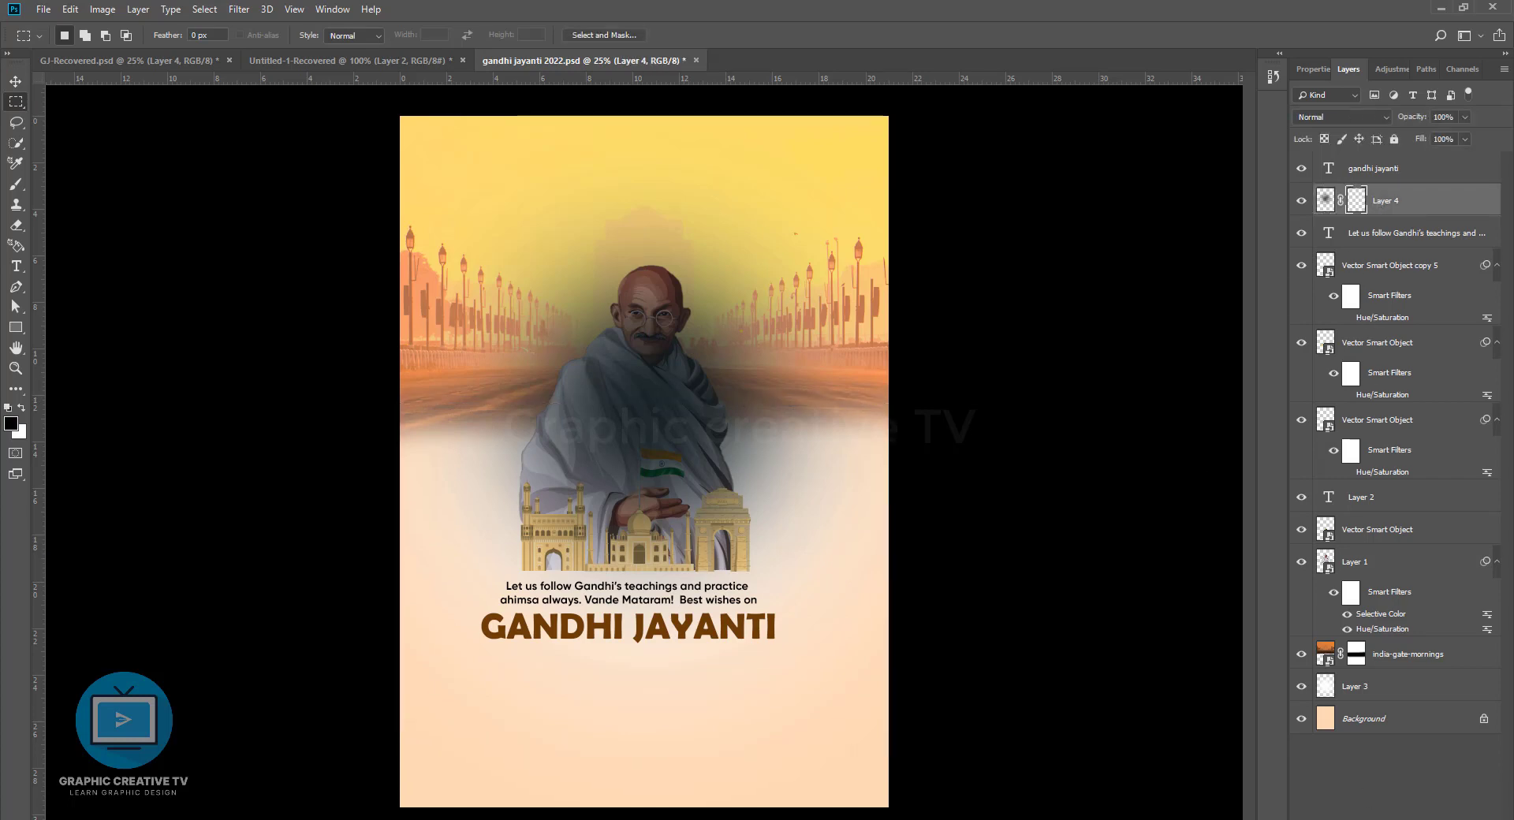
Move the dark shading down about 60 px and squash it into a thin band
{"action": "key", "text": "v"}
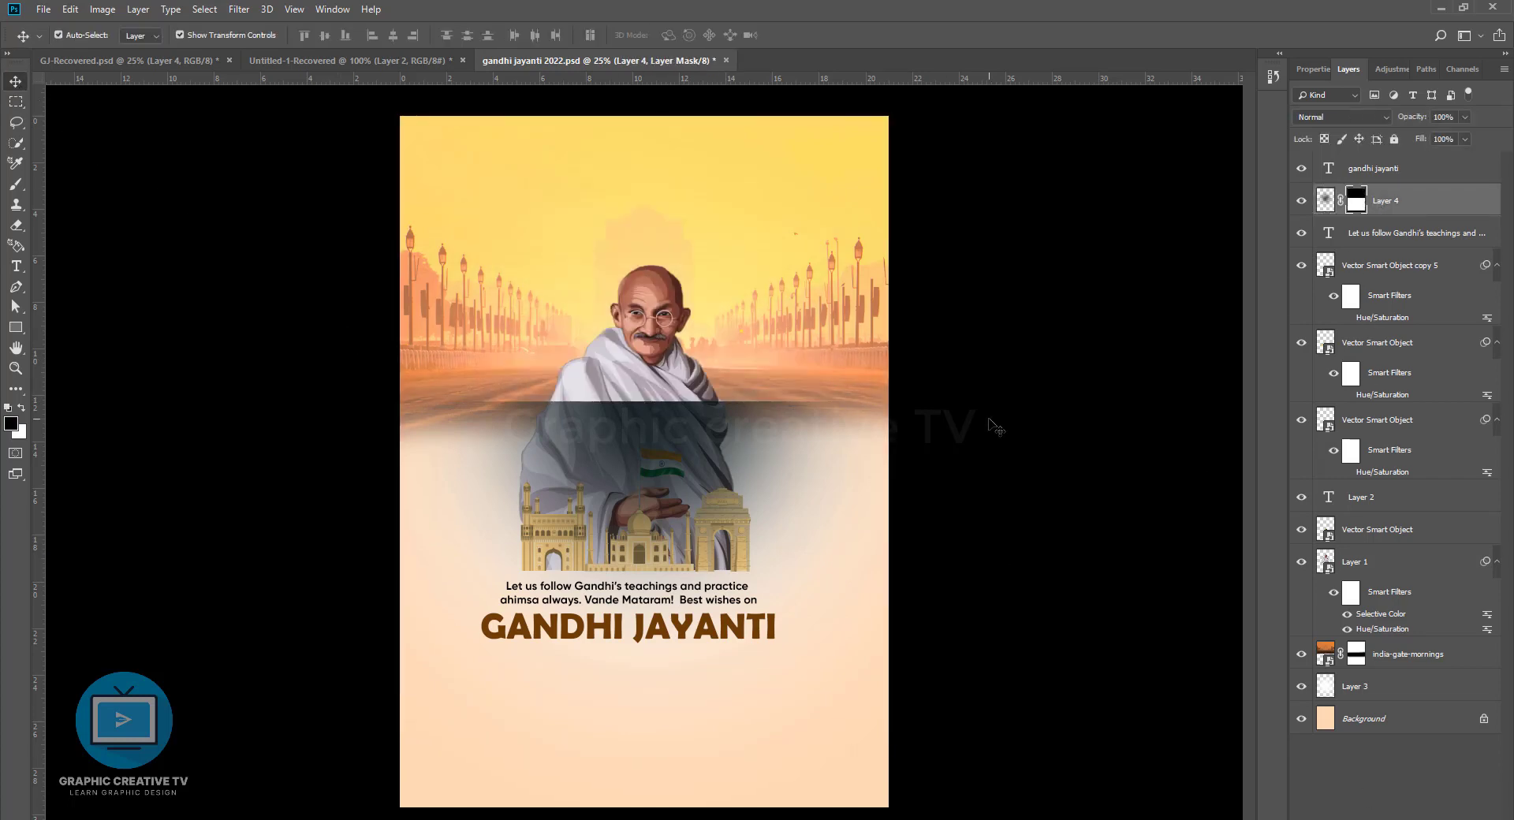
{"action": "left_click_drag", "start_coordinate": [795, 426], "coordinate": [794, 473]}
{"action": "left_click_drag", "start_coordinate": [653, 742], "coordinate": [654, 263]}
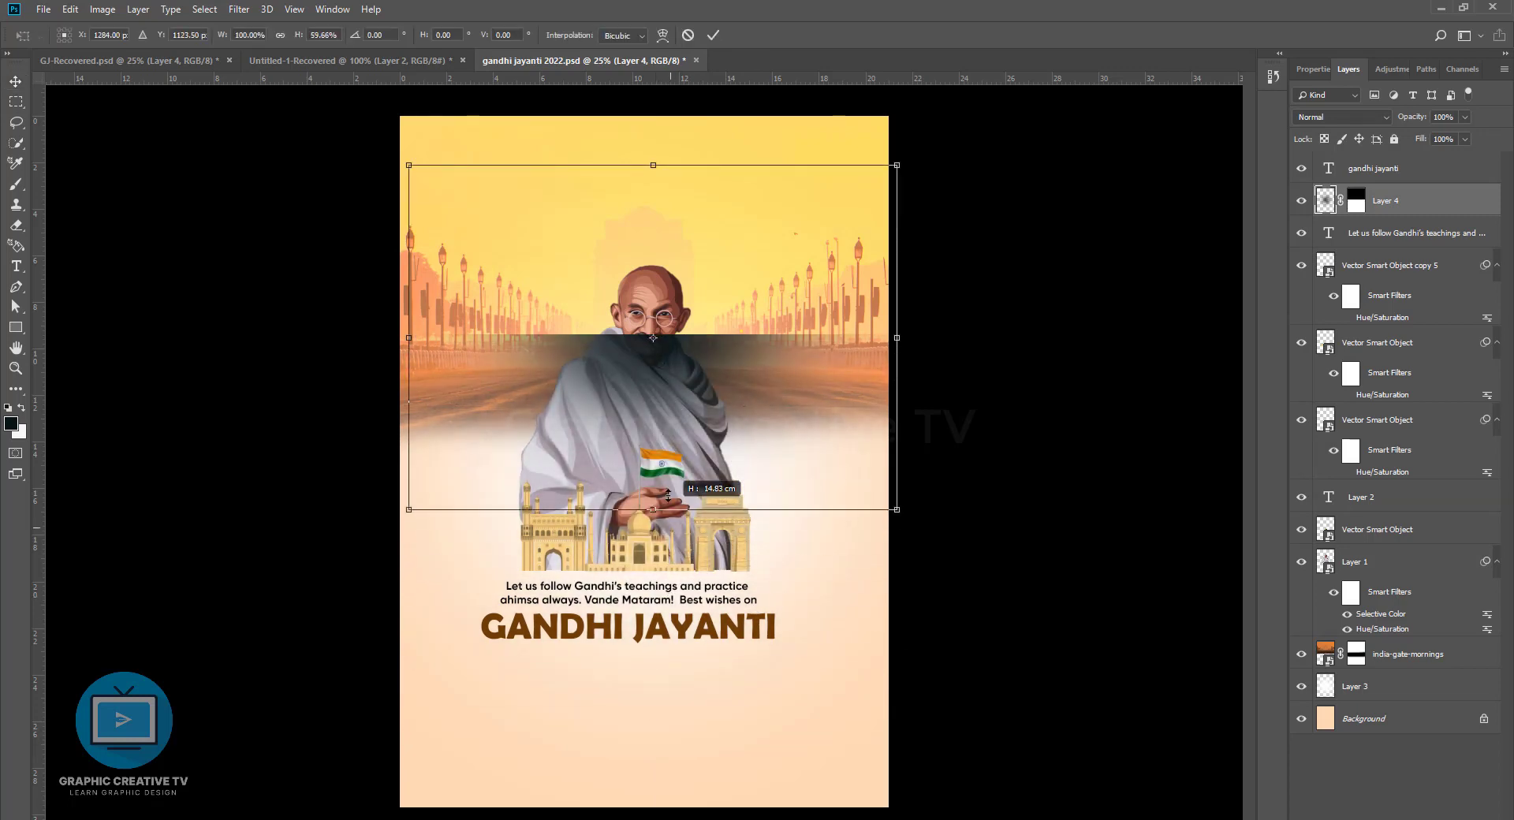
{"action": "key", "text": "Return"}
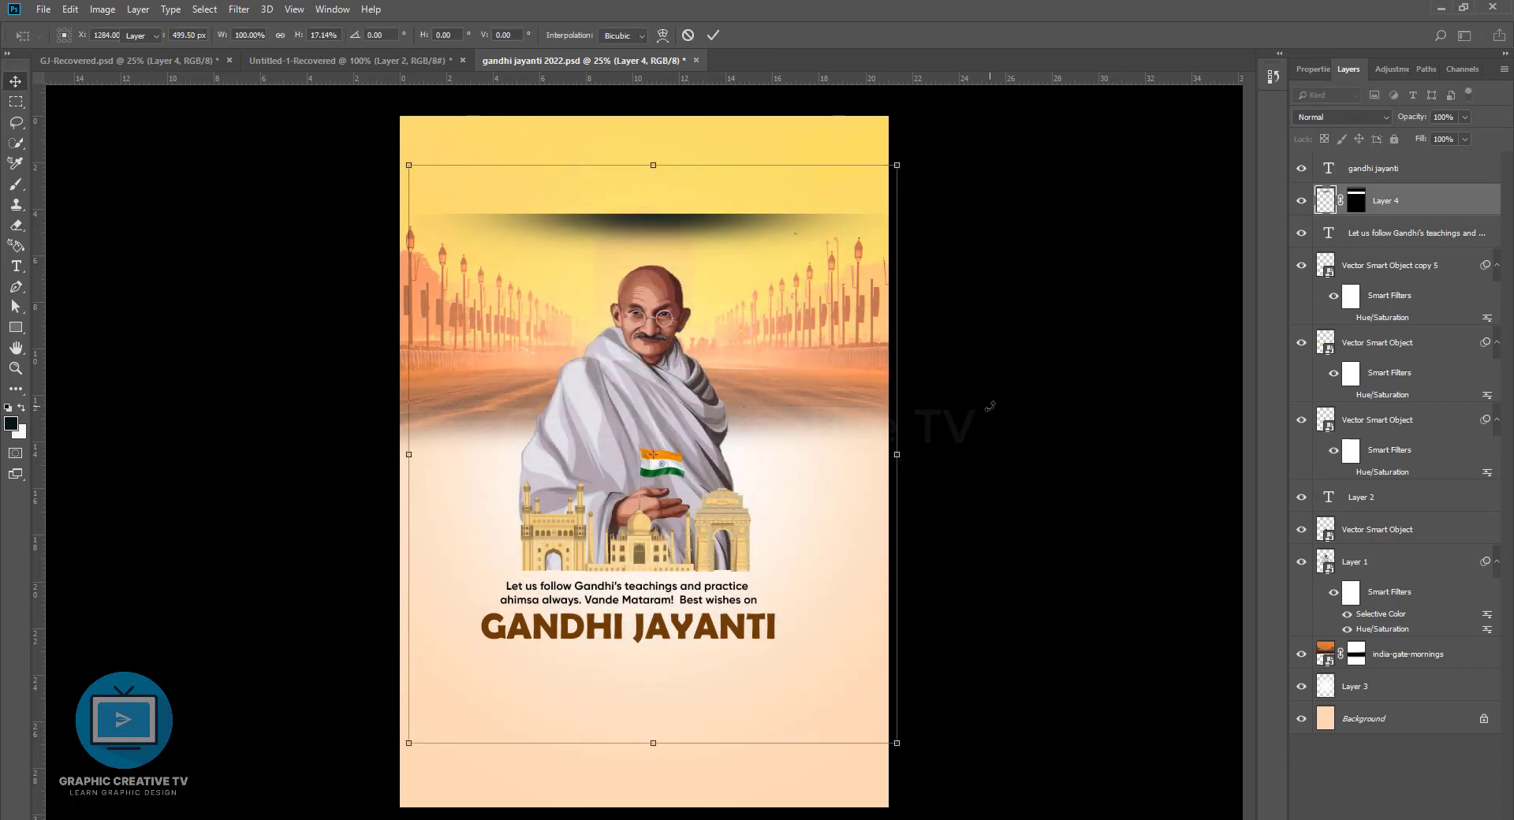
{"action": "left_click", "coordinate": [906, 355]}
Move the dark band behind the caption, shrink it to about 75%, and shift it slightly left
{"action": "left_click_drag", "start_coordinate": [789, 237], "coordinate": [777, 593]}
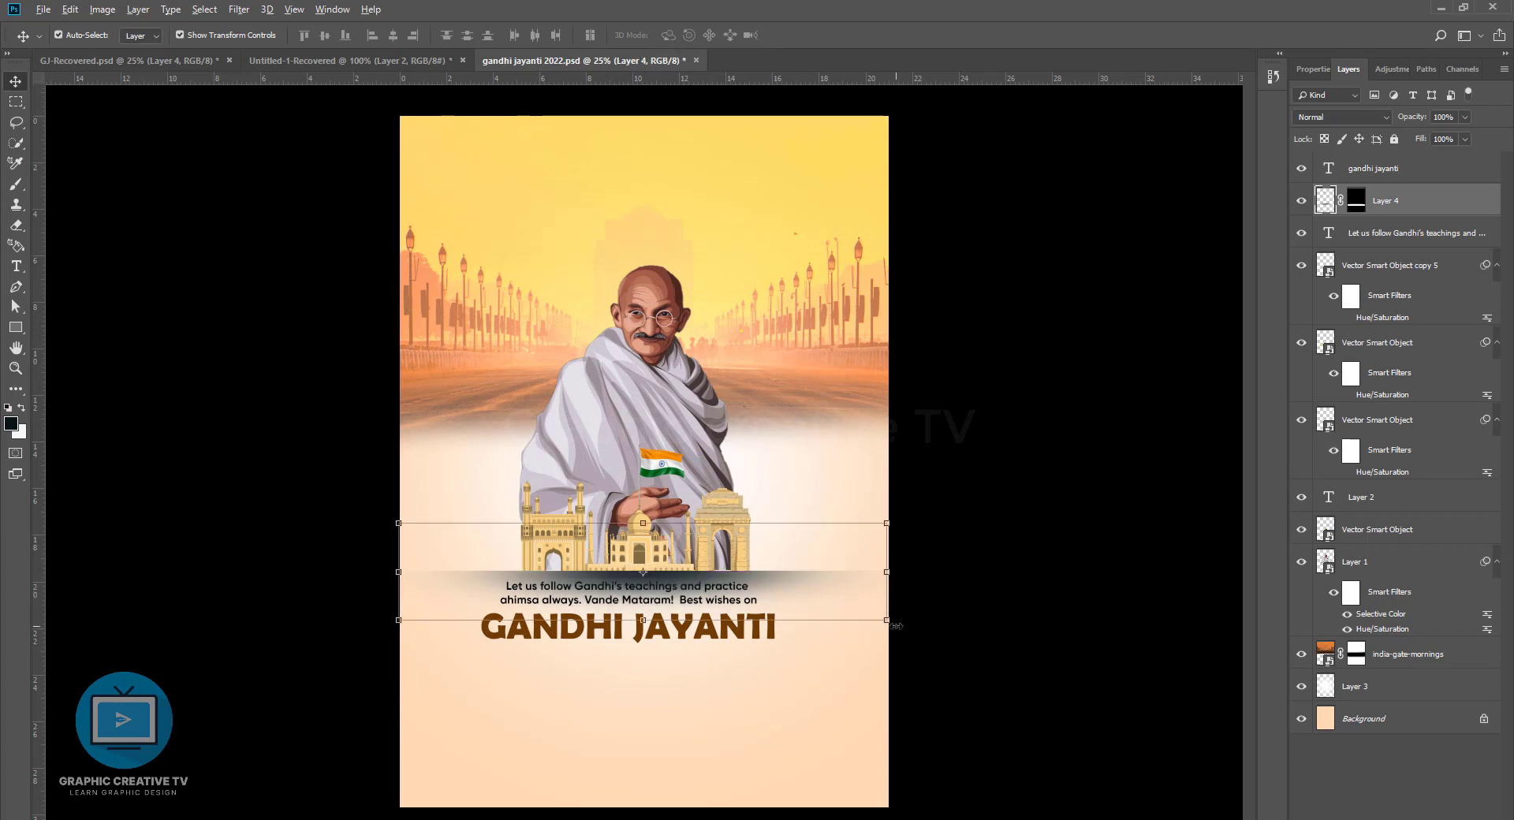
{"action": "left_click_drag", "start_coordinate": [897, 625], "coordinate": [831, 612]}
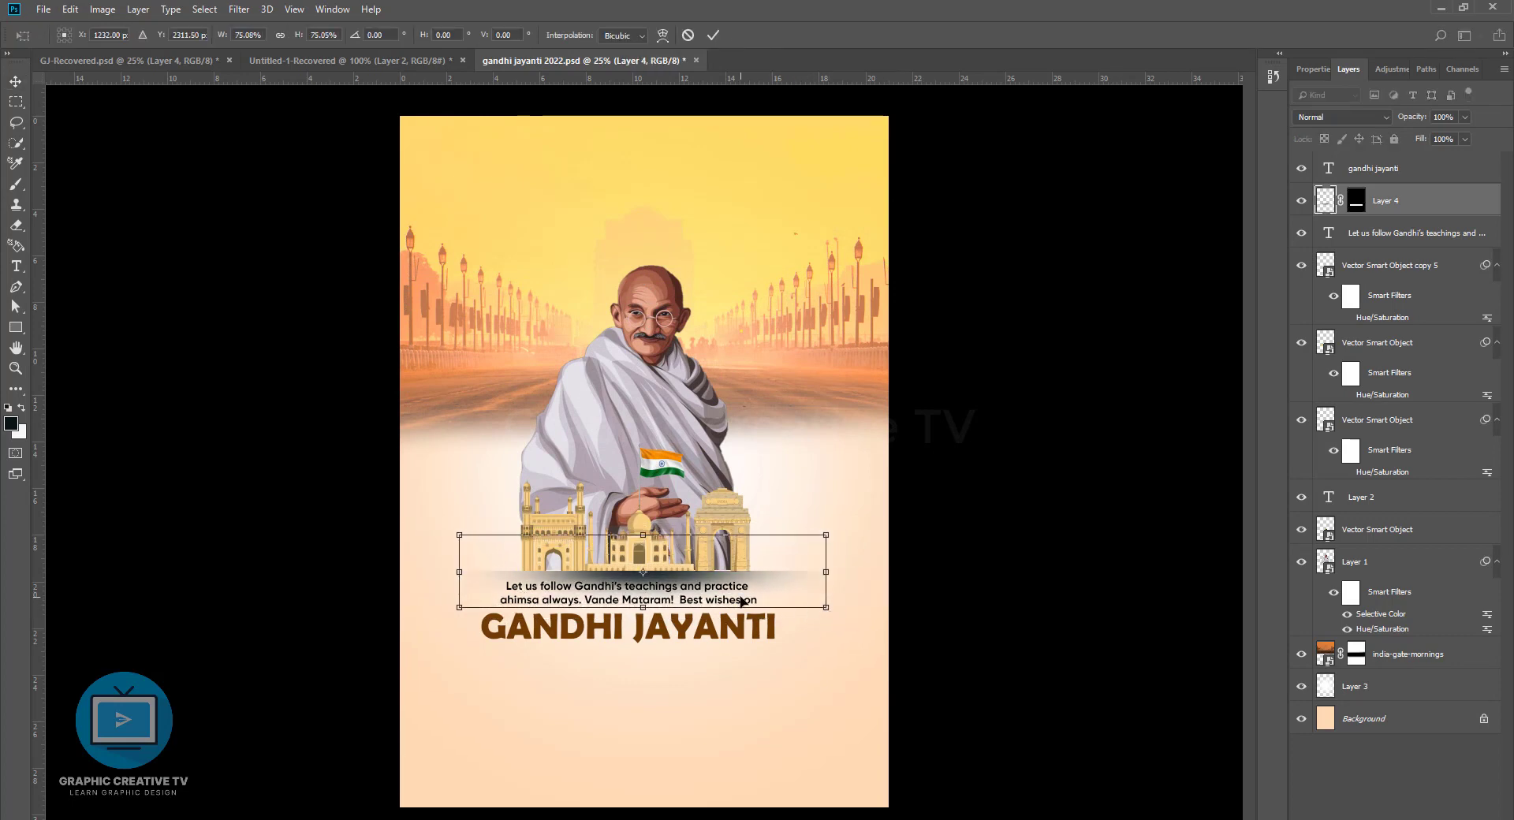
{"action": "left_click_drag", "start_coordinate": [741, 600], "coordinate": [747, 587]}
{"action": "left_click", "coordinate": [978, 599]}
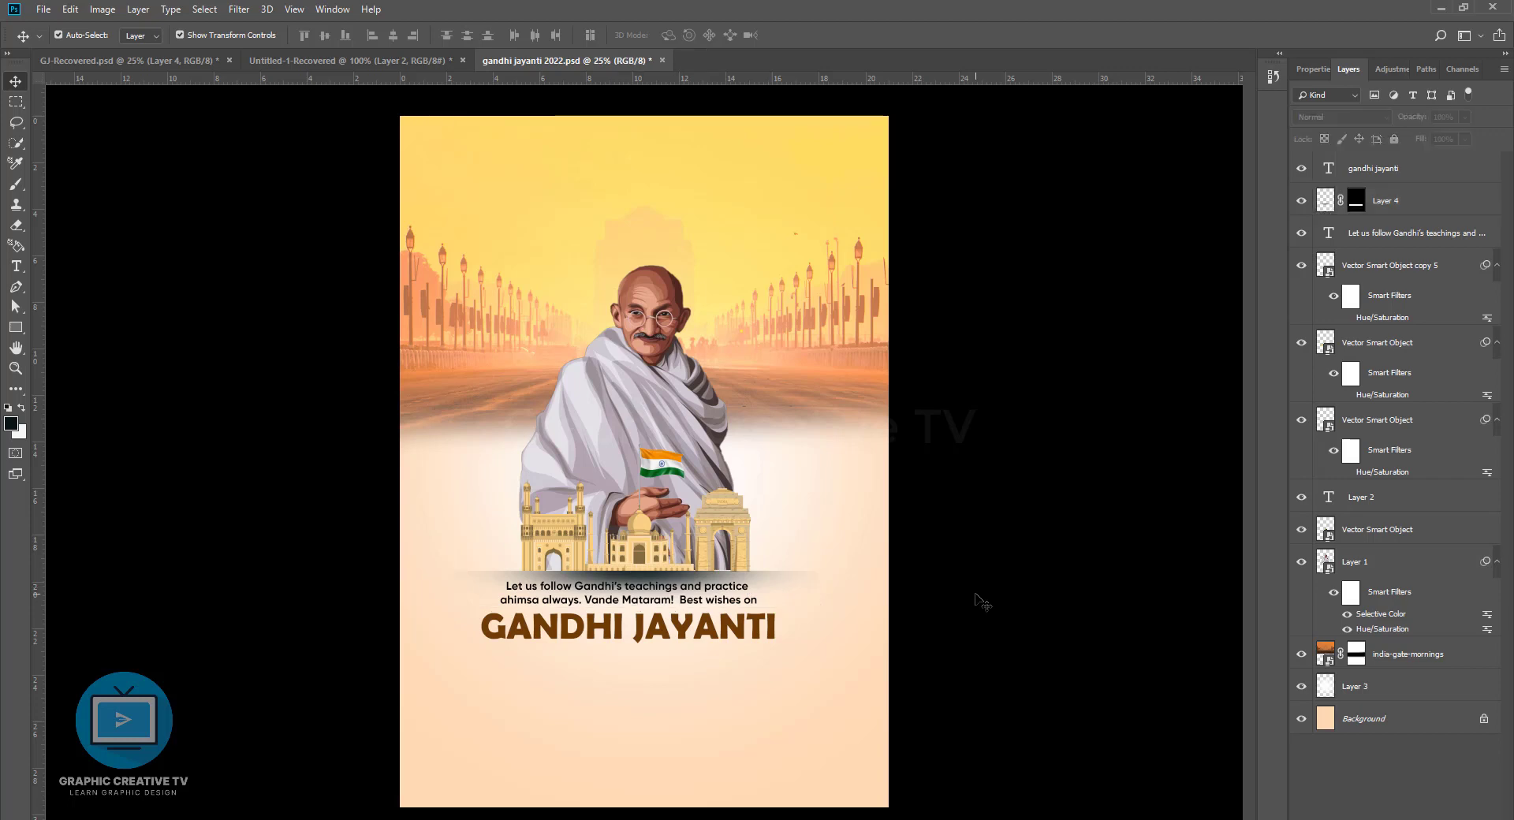
Fade the shadow band to about 63% opacity and rotate it into place
{"action": "left_click", "coordinate": [781, 579]}
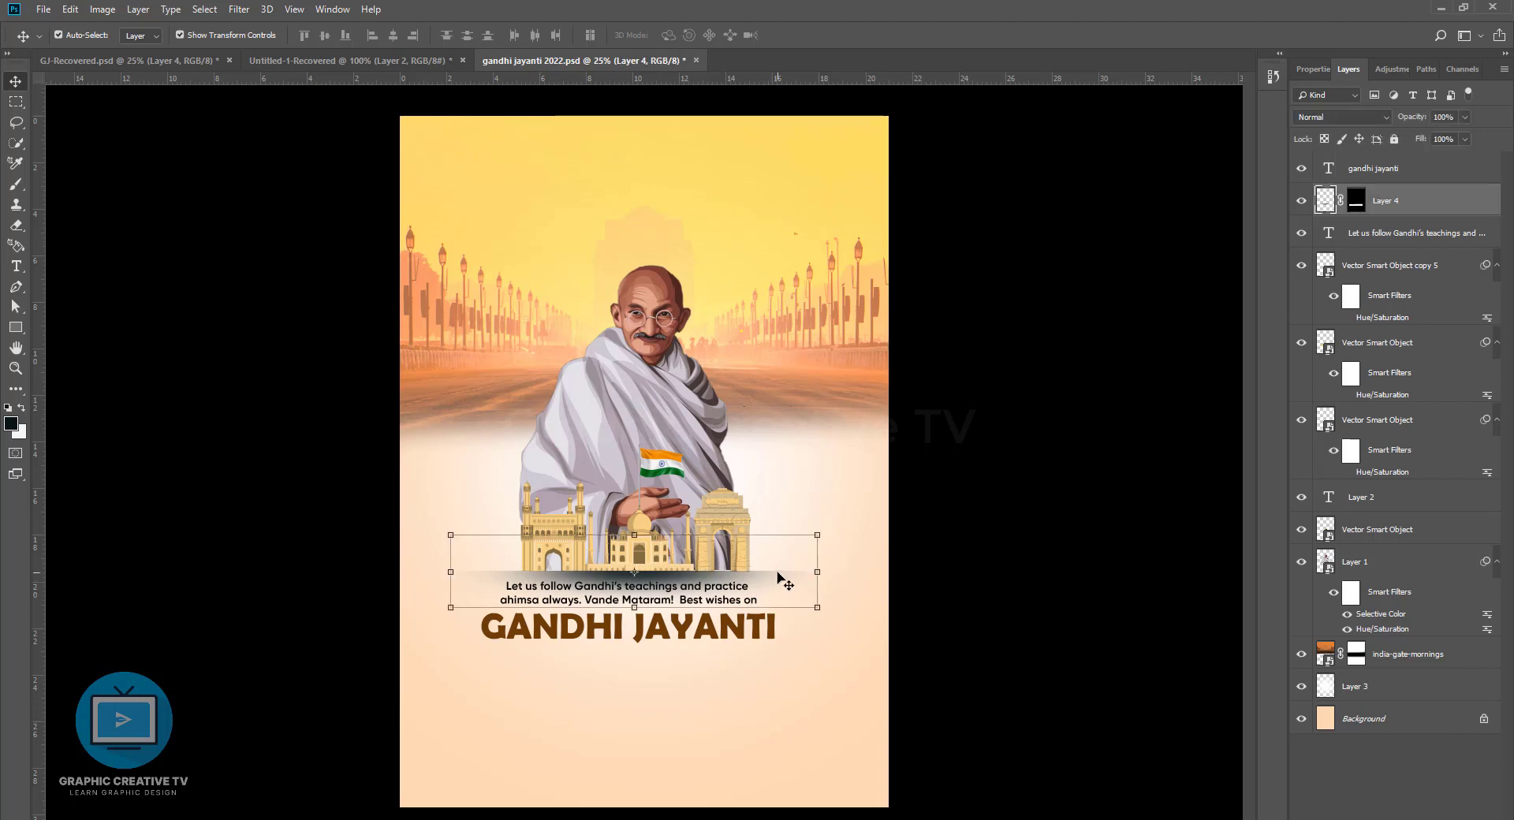
{"action": "left_click", "coordinate": [926, 603]}
{"action": "left_click", "coordinate": [754, 583]}
{"action": "left_click", "coordinate": [1463, 116]}
{"action": "left_click_drag", "start_coordinate": [1467, 135], "coordinate": [1440, 136]}
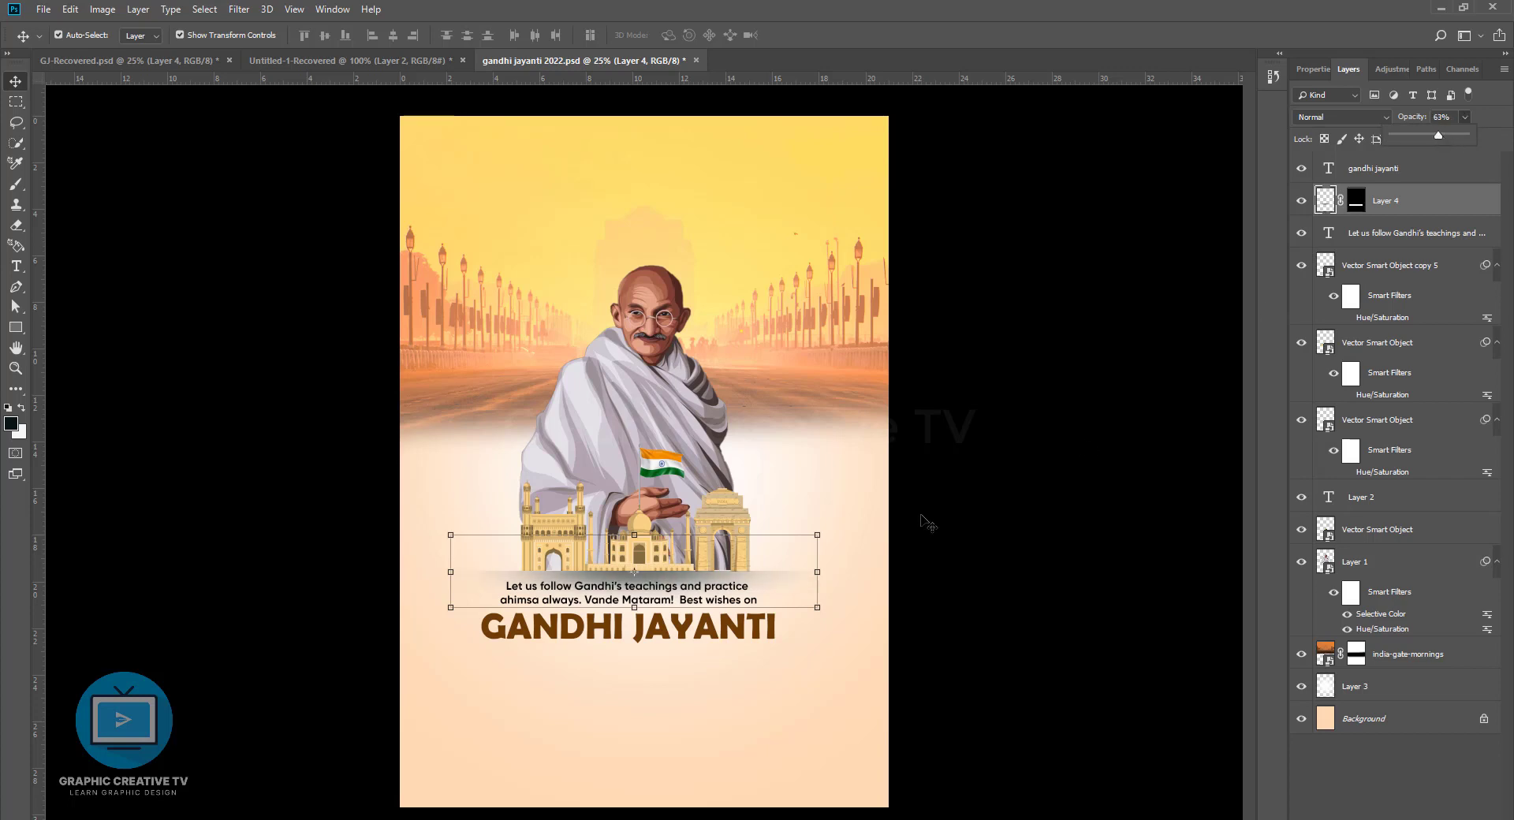
{"action": "left_click_drag", "start_coordinate": [827, 528], "coordinate": [323, 635]}
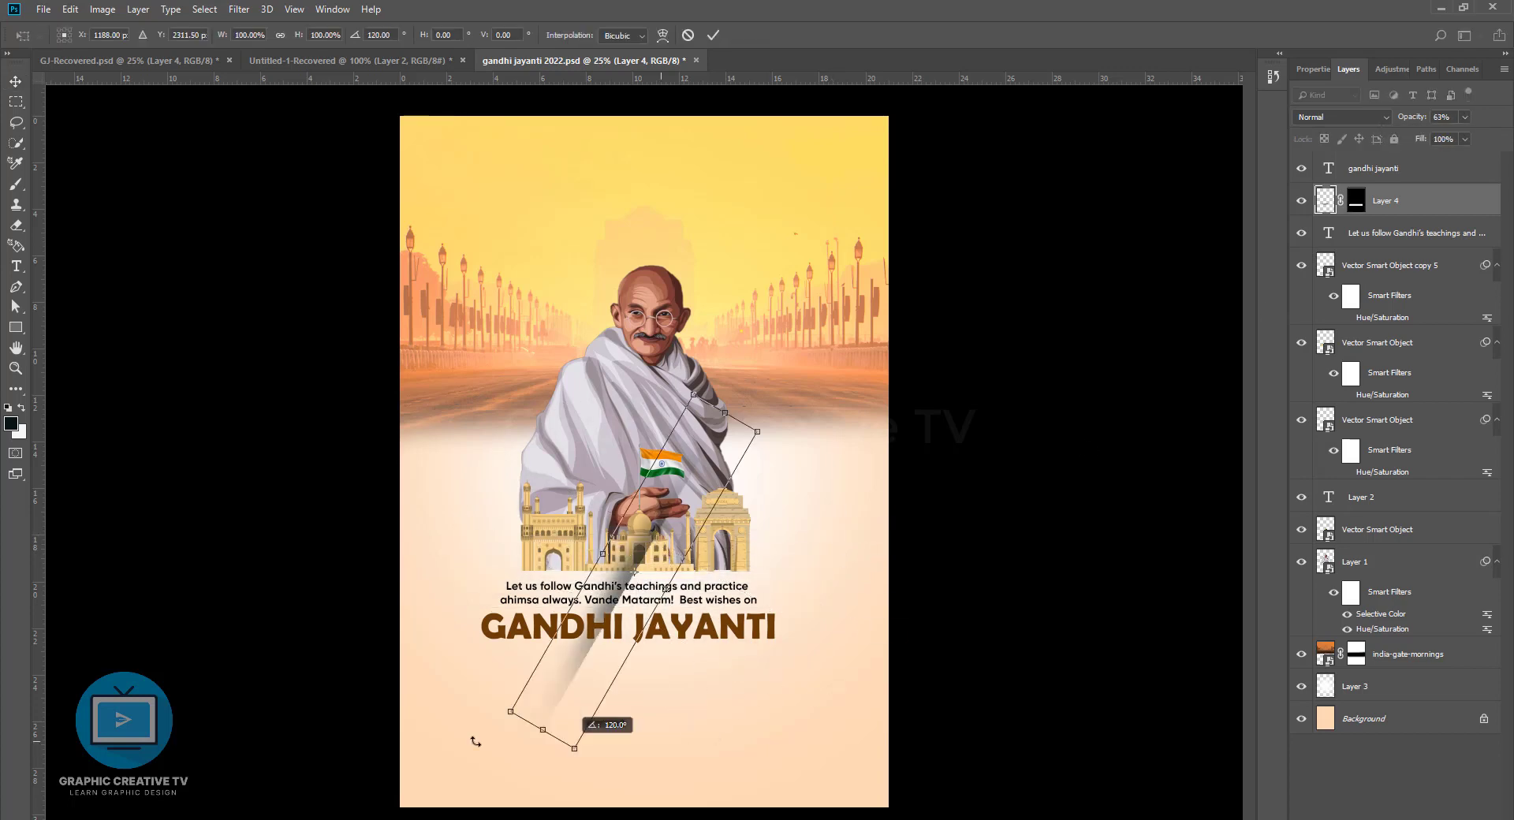
{"action": "key", "text": "Return"}
{"action": "left_click", "coordinate": [743, 591]}
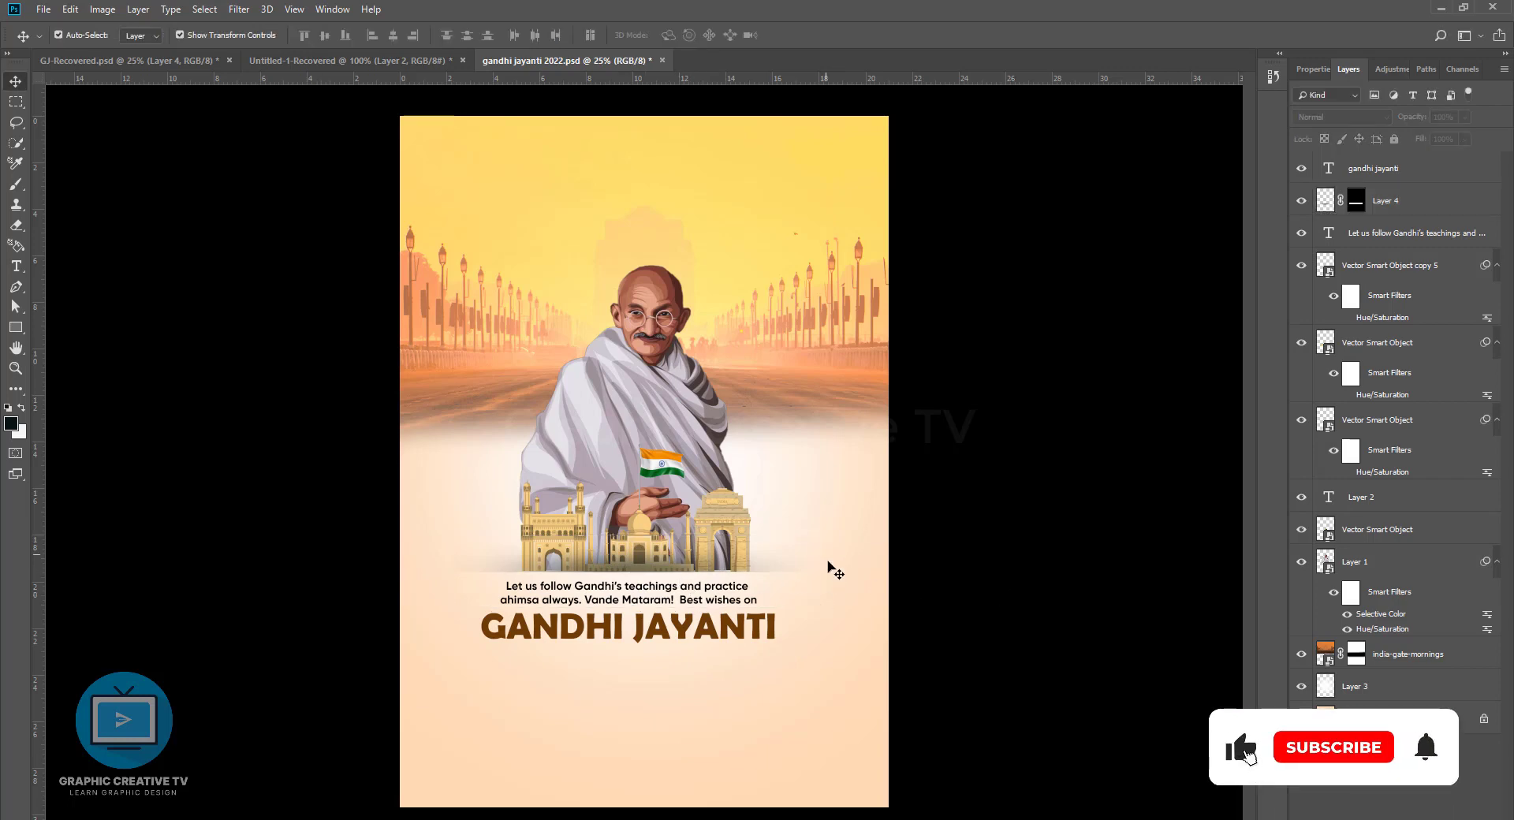
Shift the tagline and GANDHI JAYANTI title together slightly down and right
{"action": "left_click", "coordinate": [753, 550]}
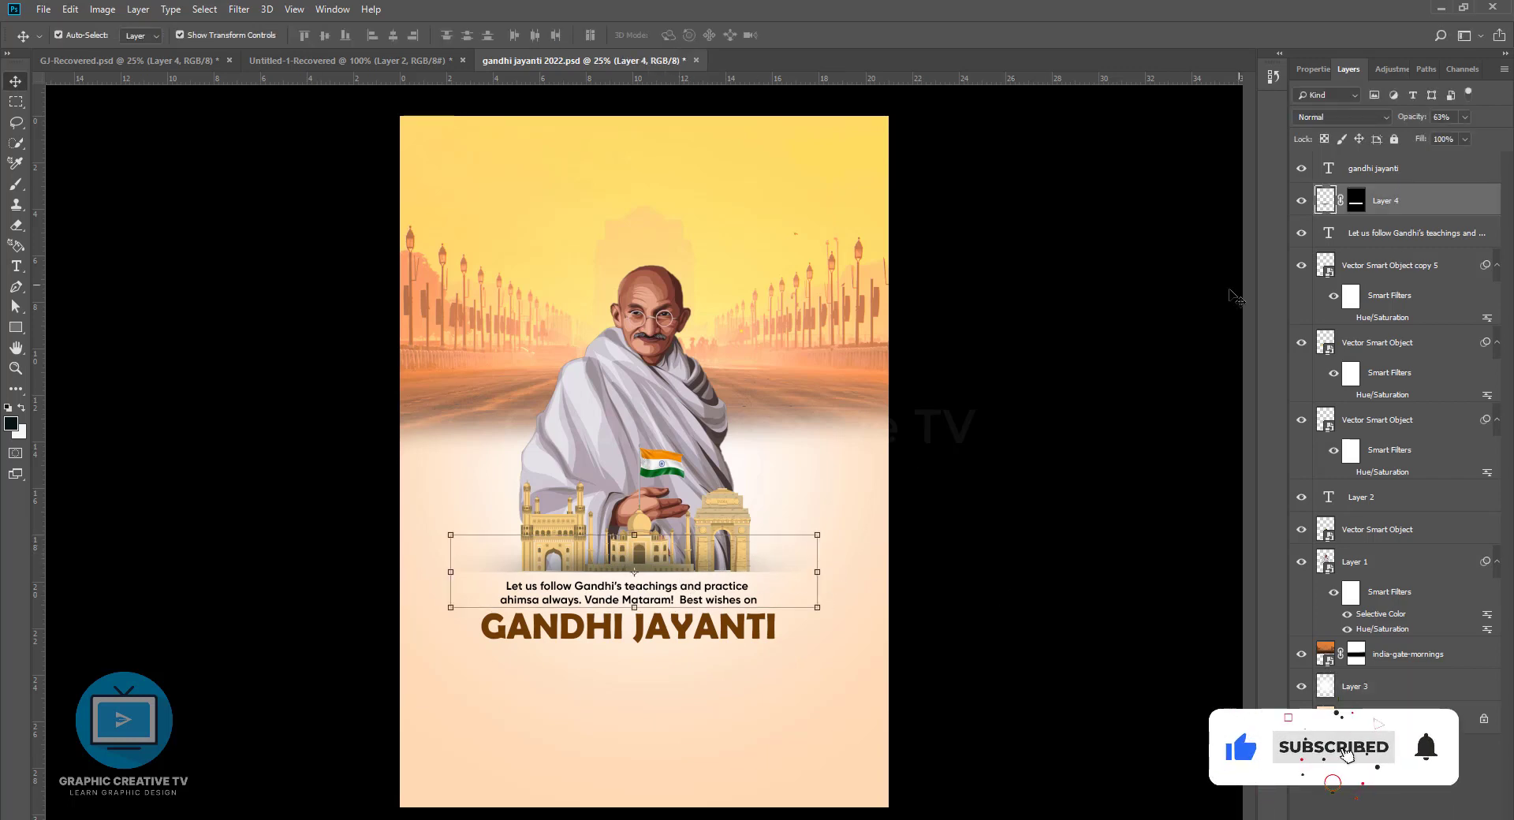
{"action": "left_click", "coordinate": [1059, 416]}
{"action": "left_click", "coordinate": [738, 604]}
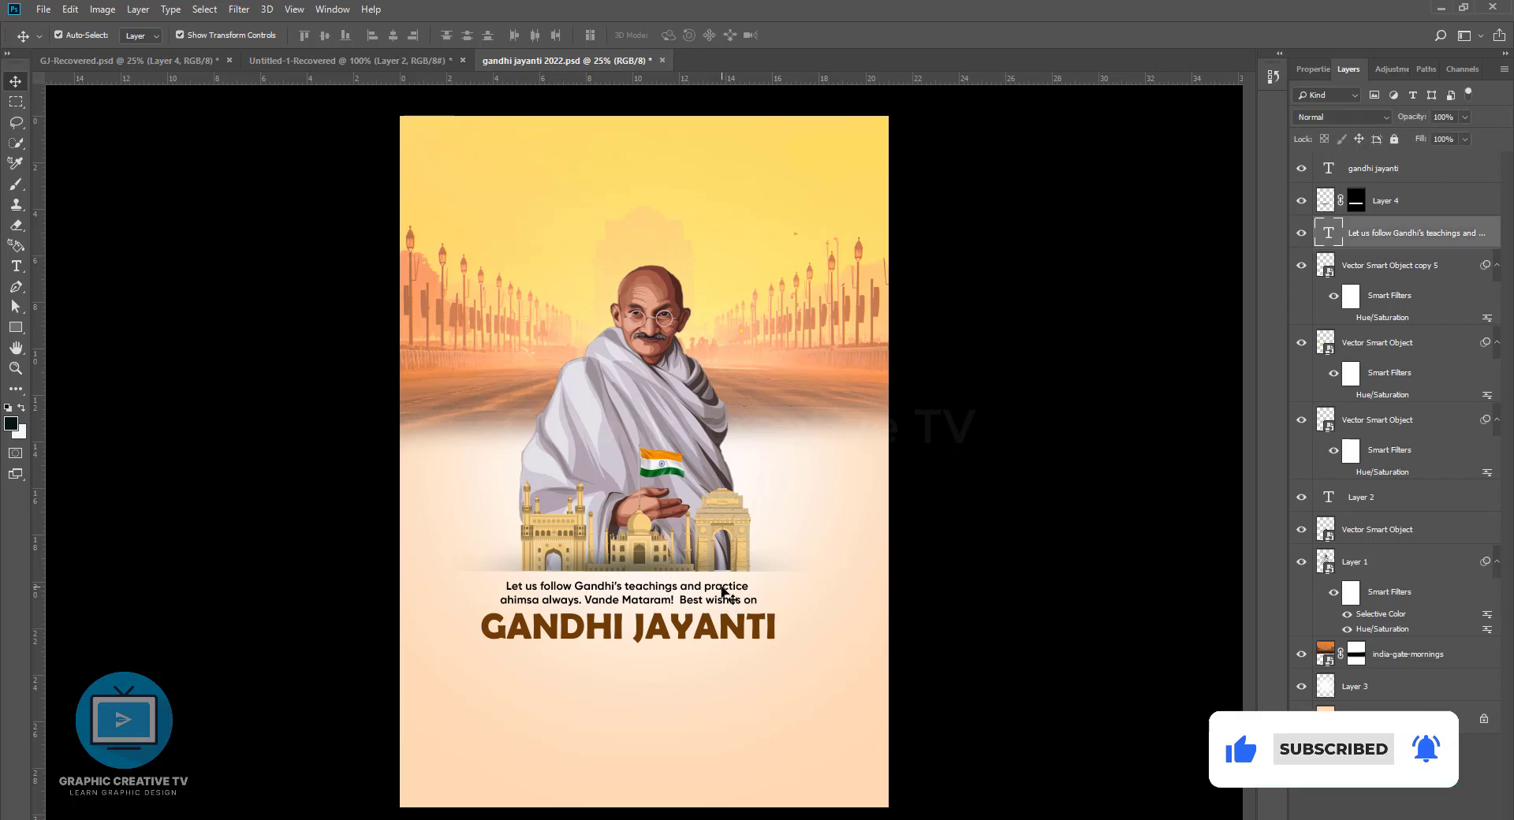
{"action": "left_click", "coordinate": [741, 637], "text": "shift"}
{"action": "left_click_drag", "start_coordinate": [741, 637], "coordinate": [743, 640]}
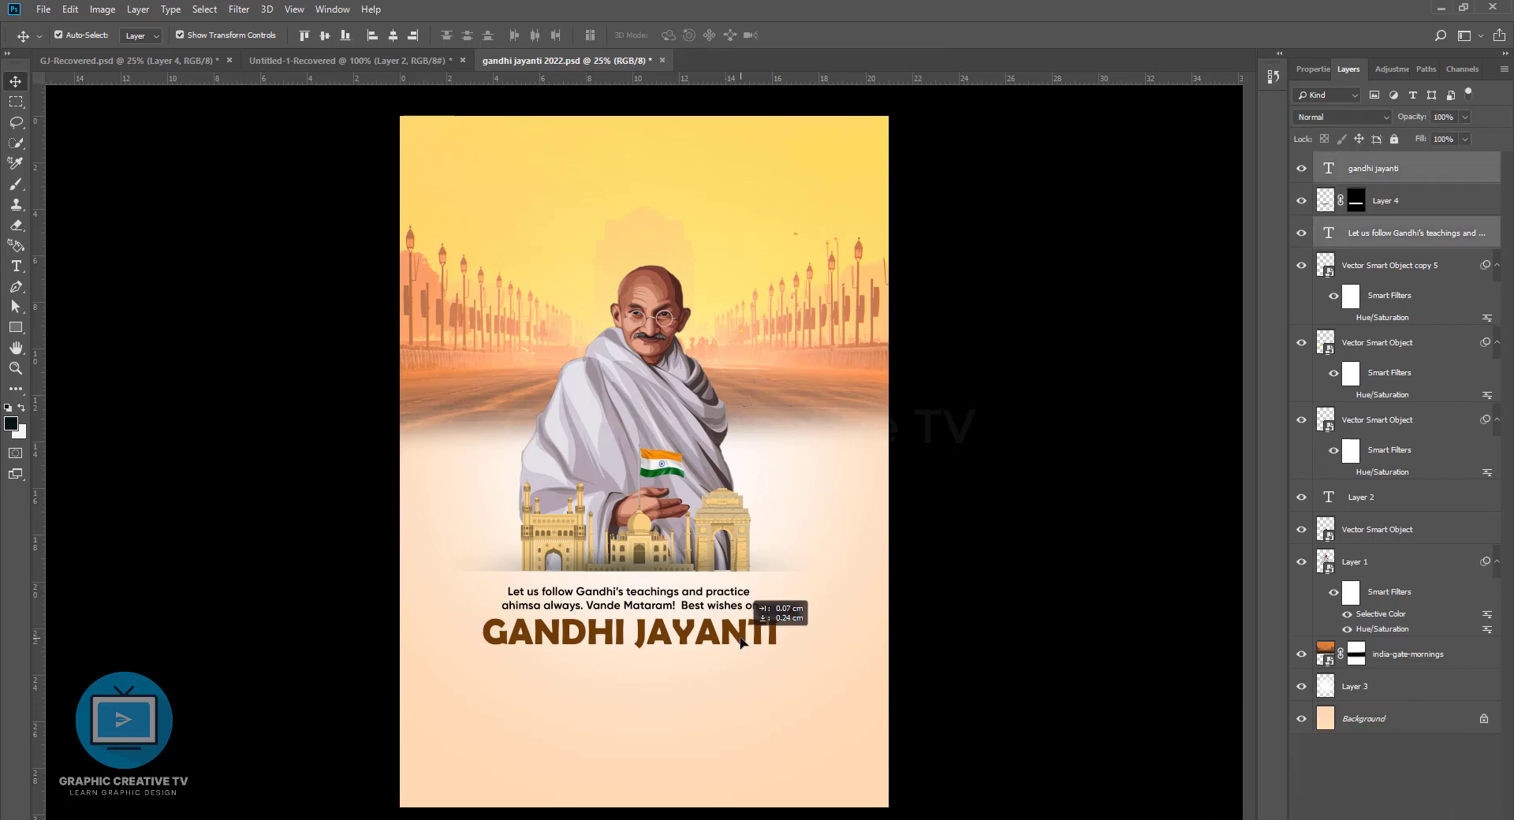
{"action": "left_click", "coordinate": [739, 554]}
Duplicate the text shadow layer and fade the copy to 13% opacity
{"action": "left_click", "coordinate": [760, 564]}
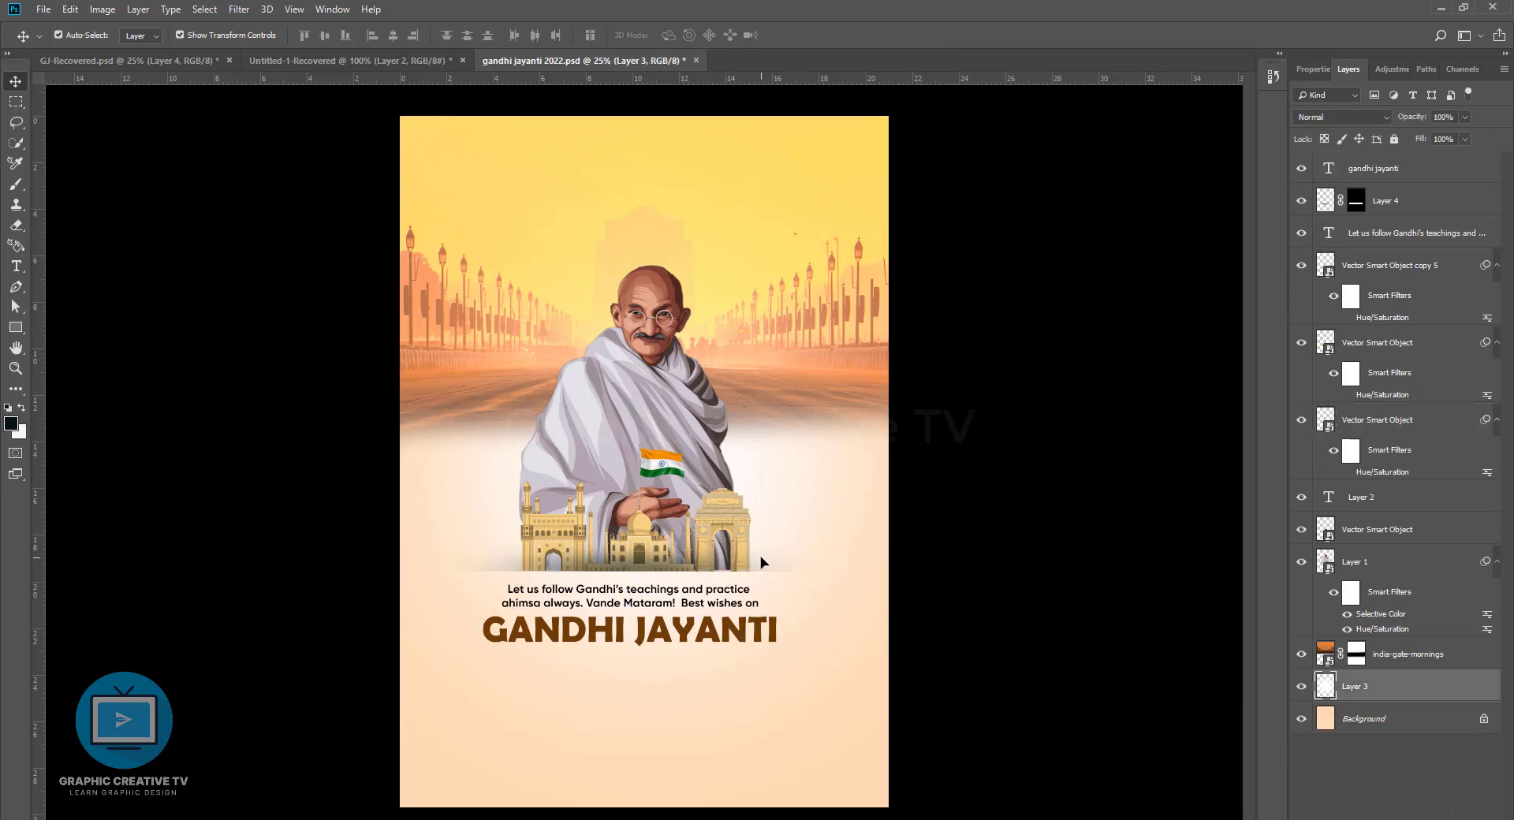
{"action": "key", "text": "ctrl+j"}
{"action": "left_click", "coordinate": [963, 573], "text": "ctrl"}
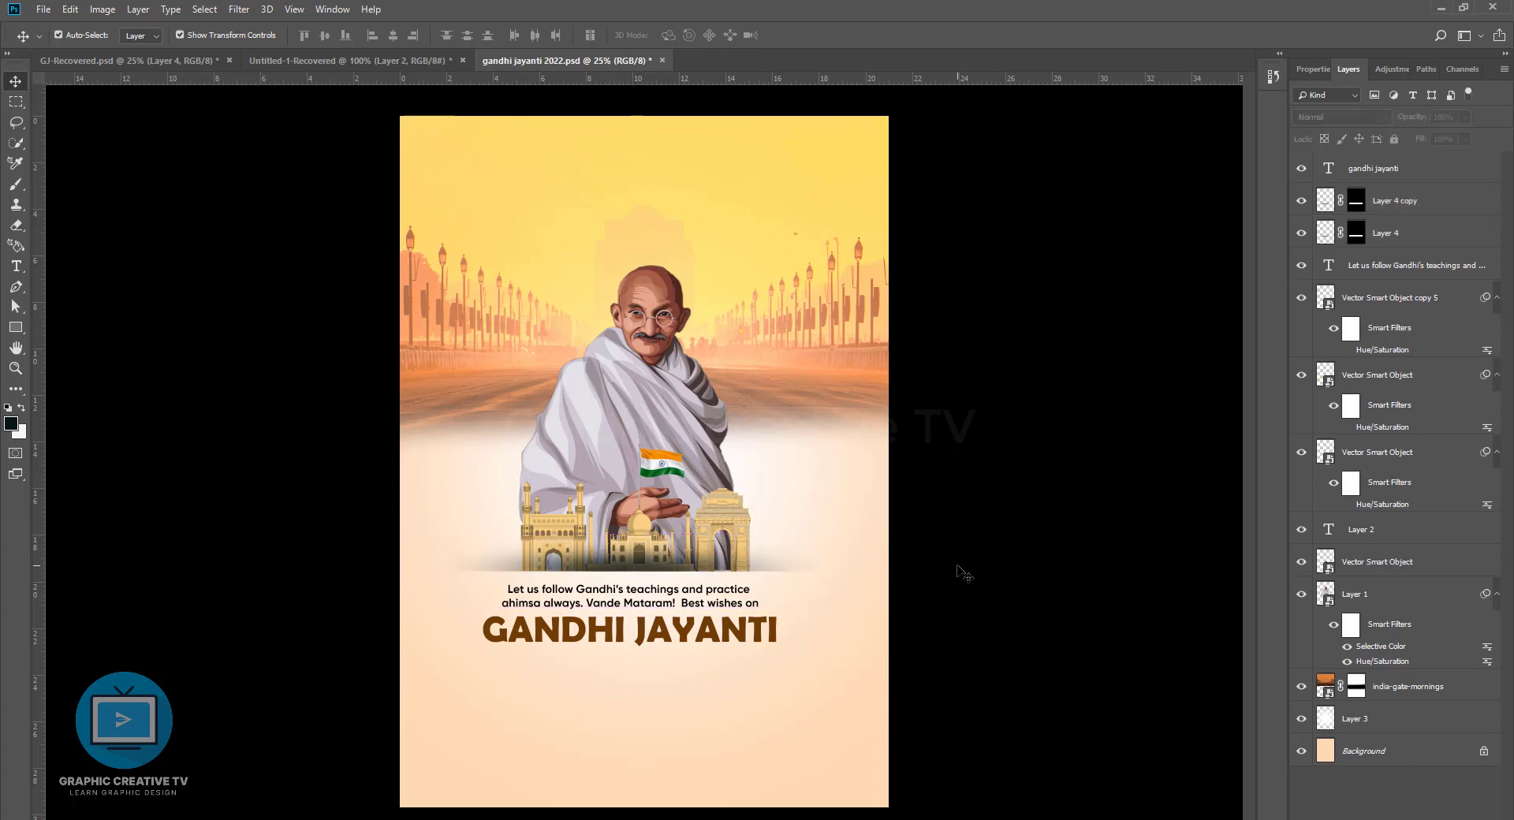
{"action": "left_click", "coordinate": [694, 564]}
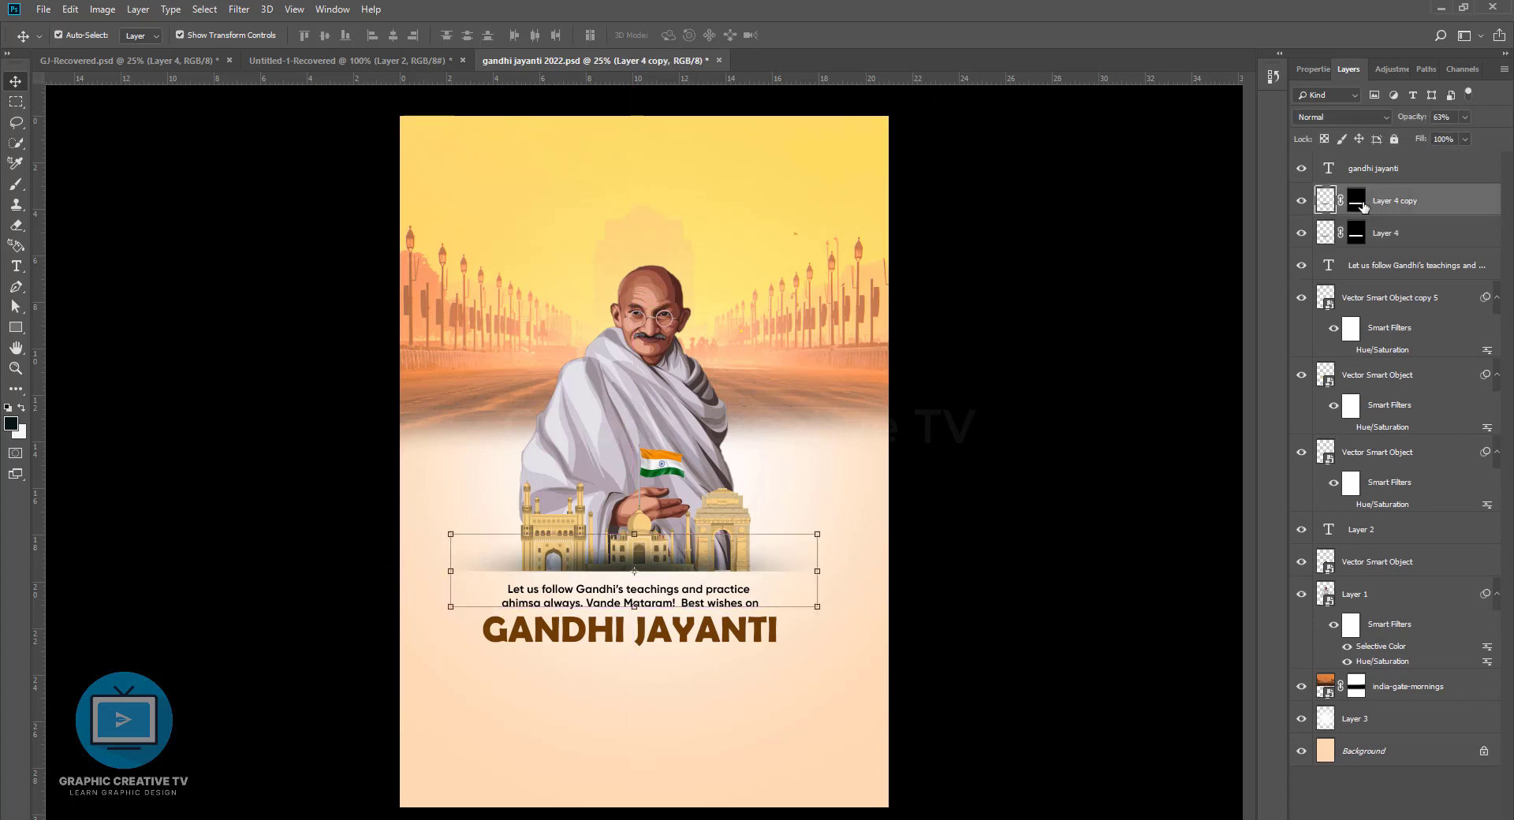
{"action": "left_click", "coordinate": [1356, 201]}
{"action": "key", "text": "b"}
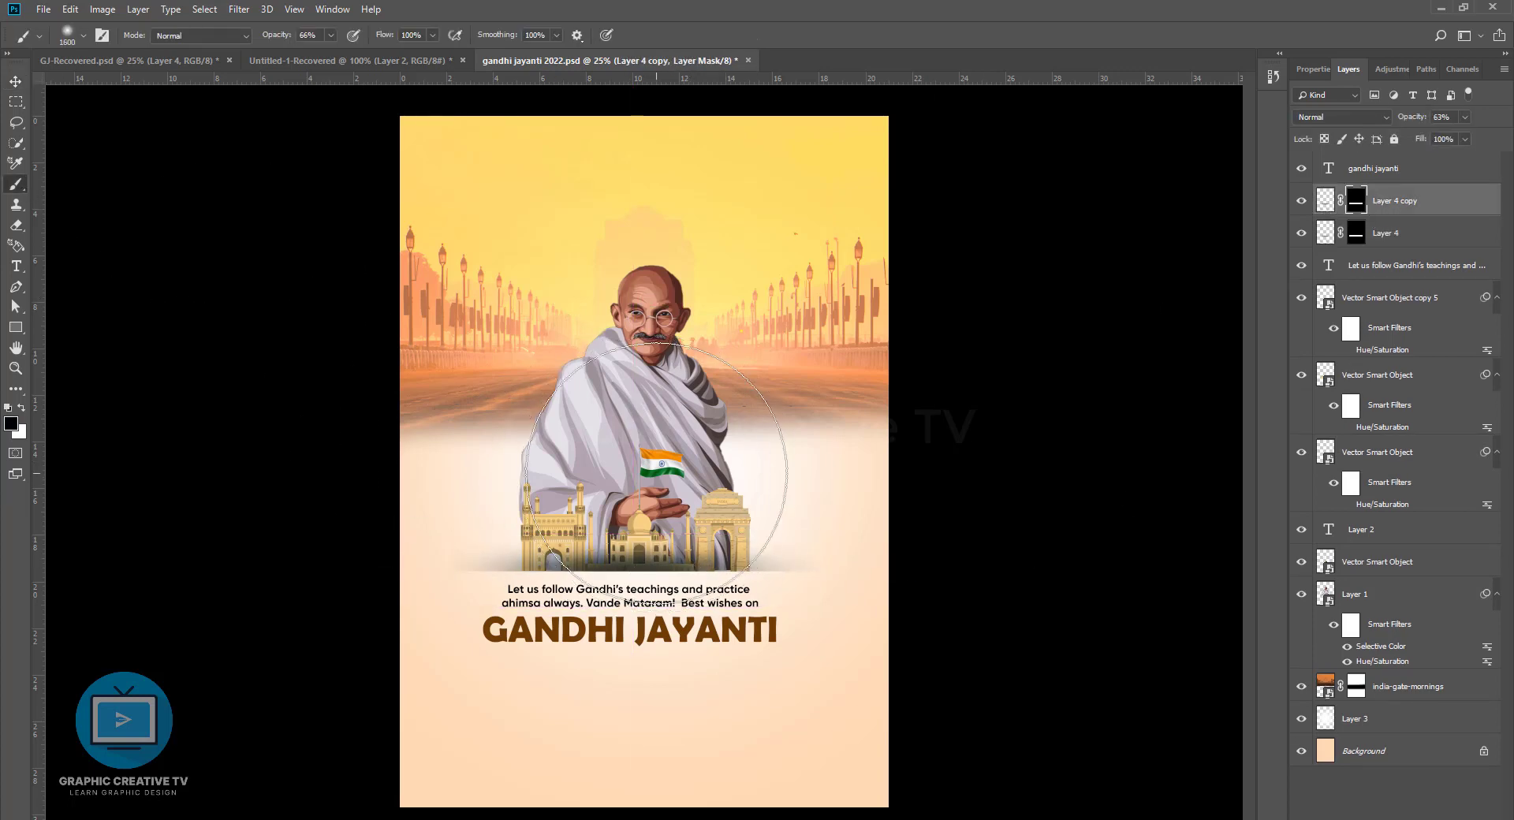
{"action": "key", "text": "bracketleft"}
{"action": "left_click_drag", "start_coordinate": [1458, 134], "coordinate": [1433, 137]}
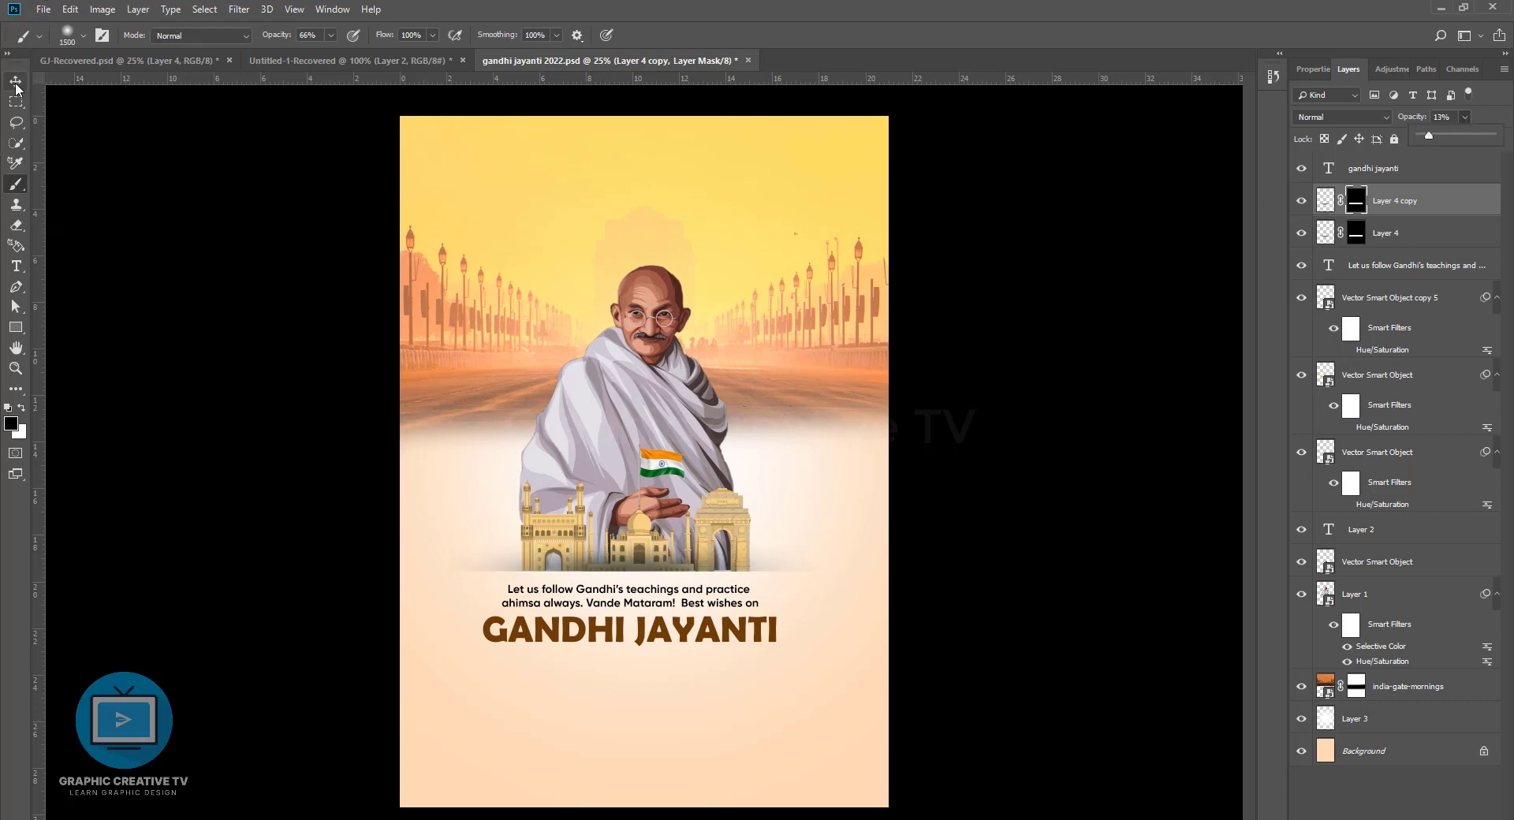
Lower the tagline and title slightly and align them to the canvas's horizontal centre
{"action": "key", "text": "v"}
{"action": "left_click", "coordinate": [683, 608]}
{"action": "left_click", "coordinate": [666, 638], "text": "shift"}
{"action": "left_click_drag", "start_coordinate": [666, 639], "coordinate": [667, 648]}
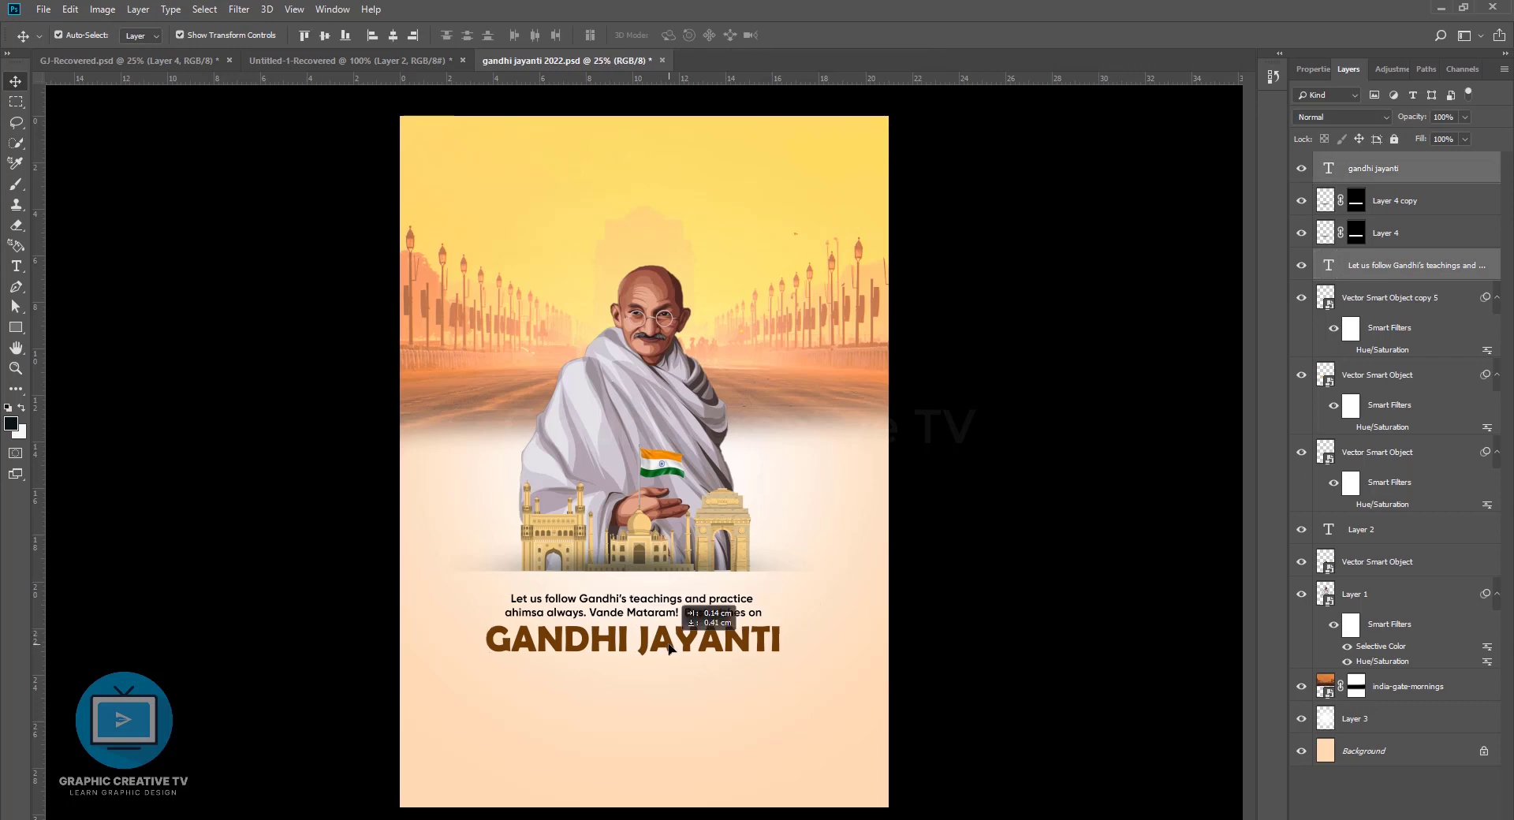
{"action": "key", "text": "ctrl+a"}
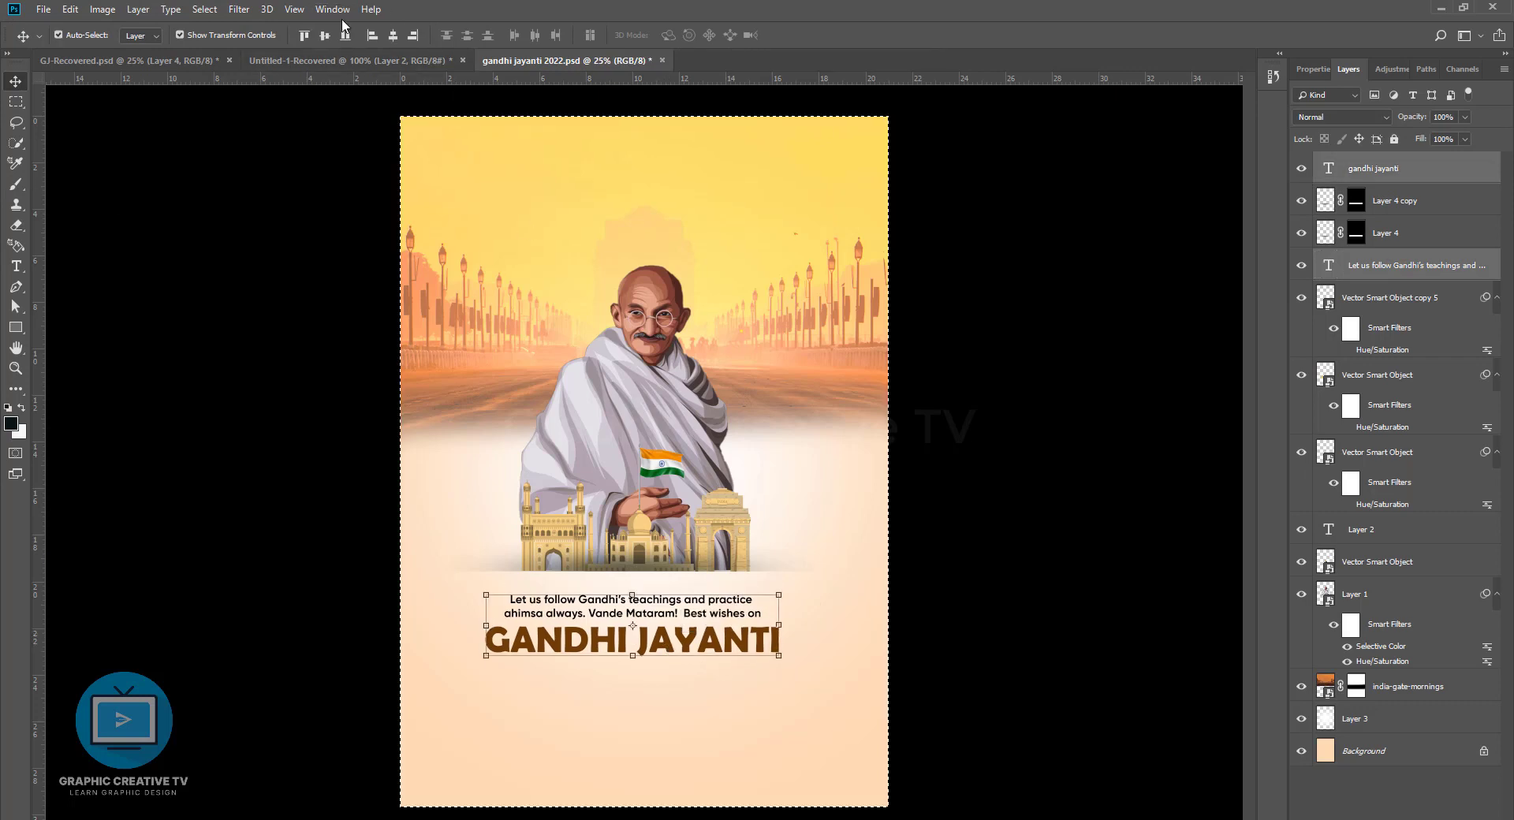
{"action": "left_click", "coordinate": [393, 35]}
{"action": "key", "text": "ctrl+d"}
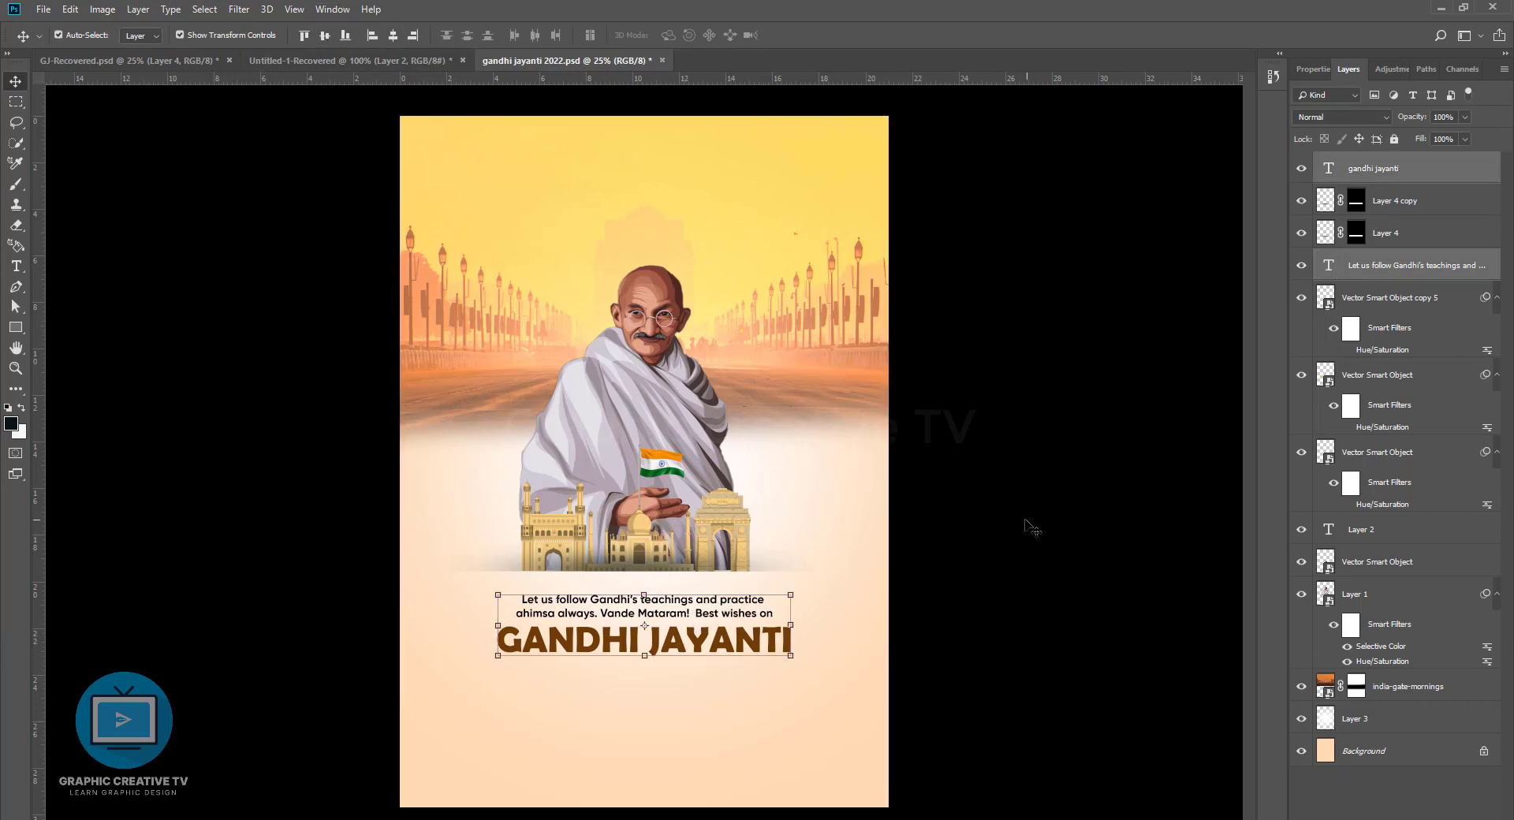
{"action": "left_click", "coordinate": [1023, 526]}
{"action": "left_click", "coordinate": [648, 530]}
Group Gandhi, the flag and monuments, then centre the group horizontally on the canvas
{"action": "left_click", "coordinate": [580, 530], "text": "shift"}
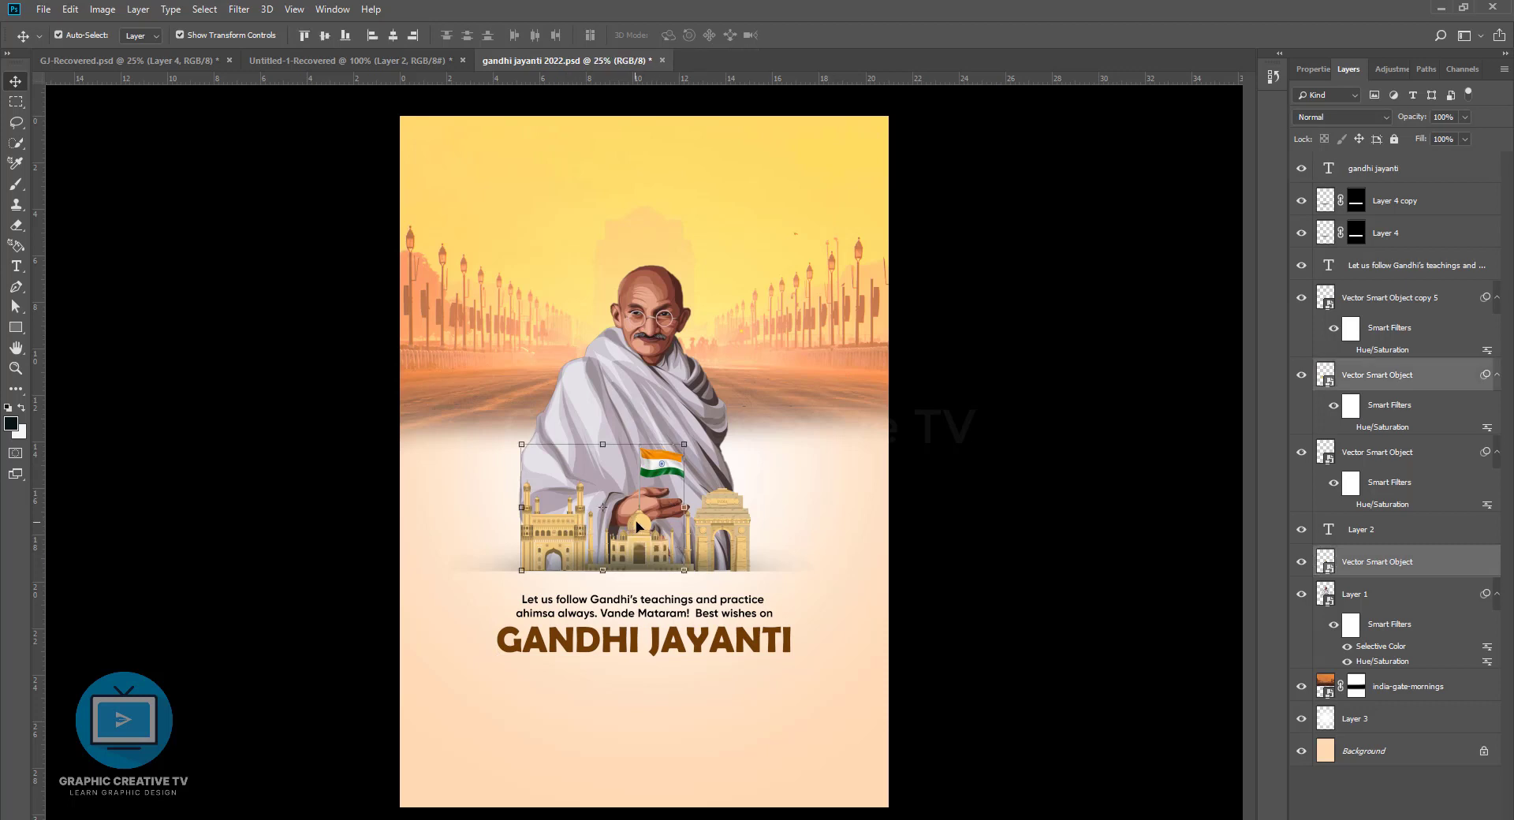
{"action": "left_click", "coordinate": [639, 527], "text": "shift"}
{"action": "left_click", "coordinate": [729, 521], "text": "shift"}
{"action": "left_click", "coordinate": [634, 369], "text": "shift"}
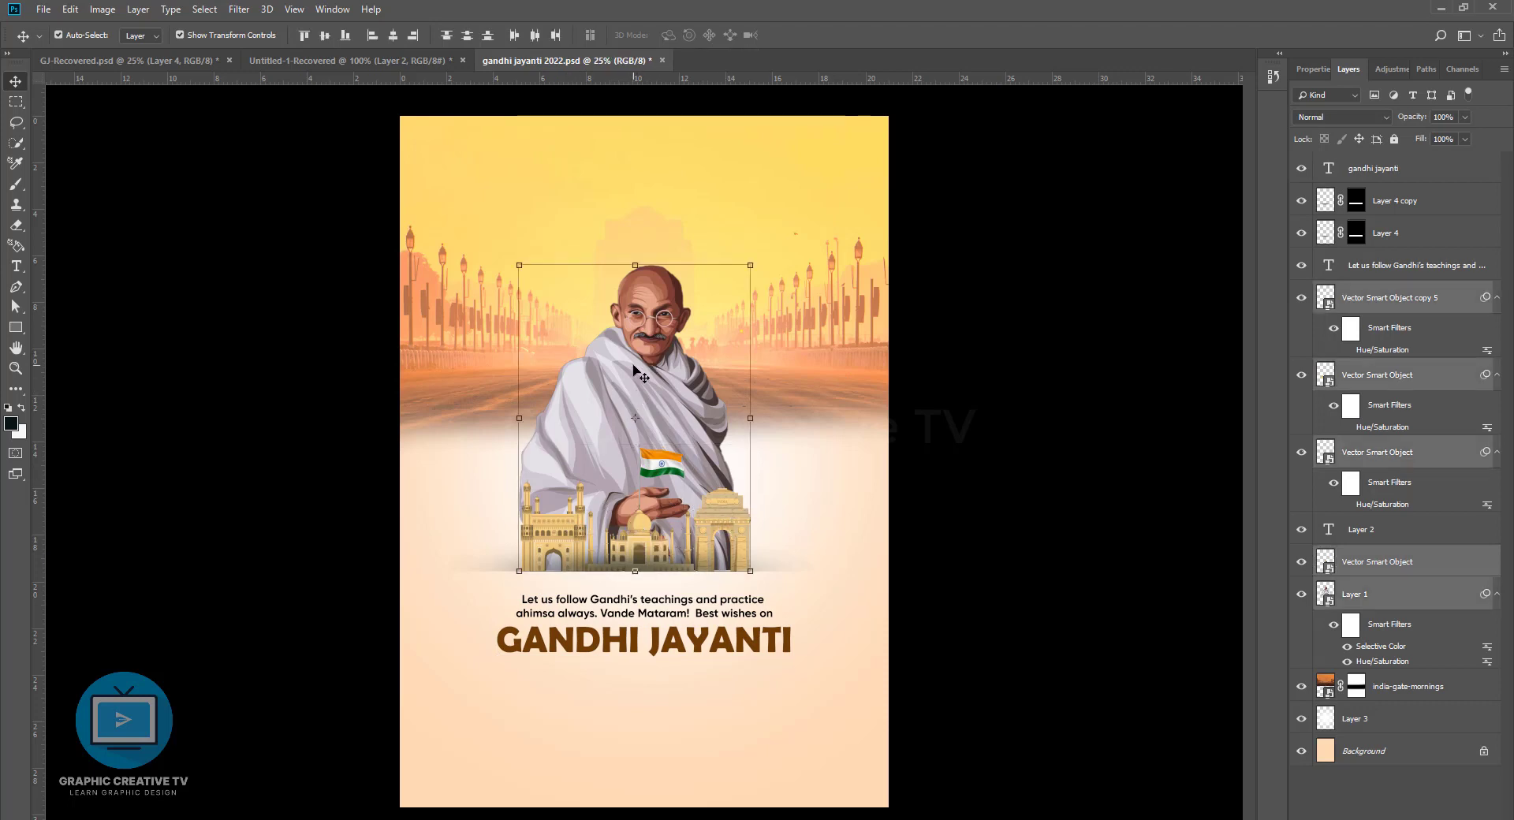
{"action": "key", "text": "ctrl+g"}
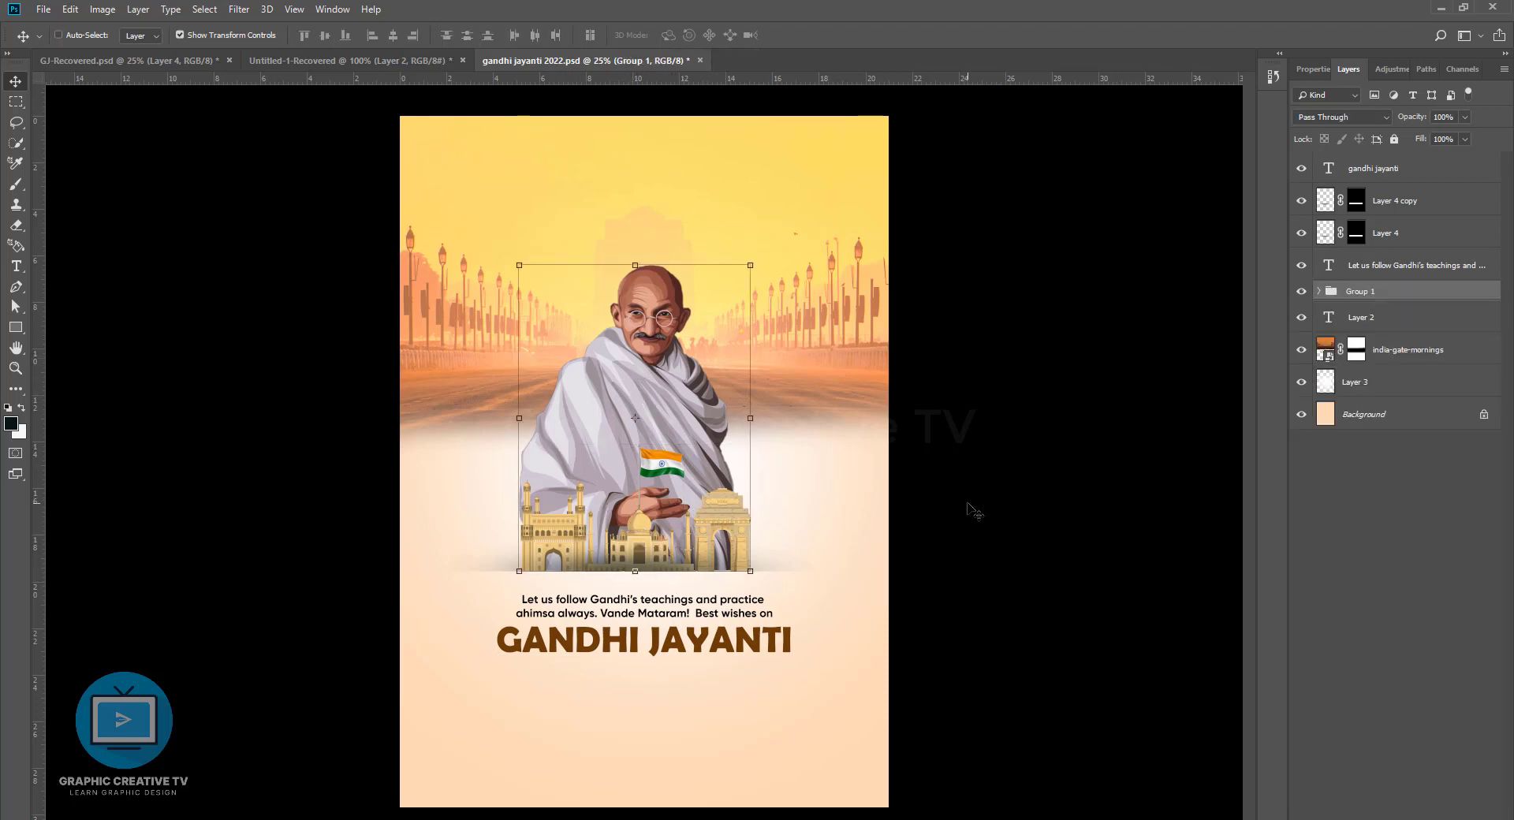
{"action": "key", "text": "ctrl+a"}
{"action": "left_click", "coordinate": [393, 35]}
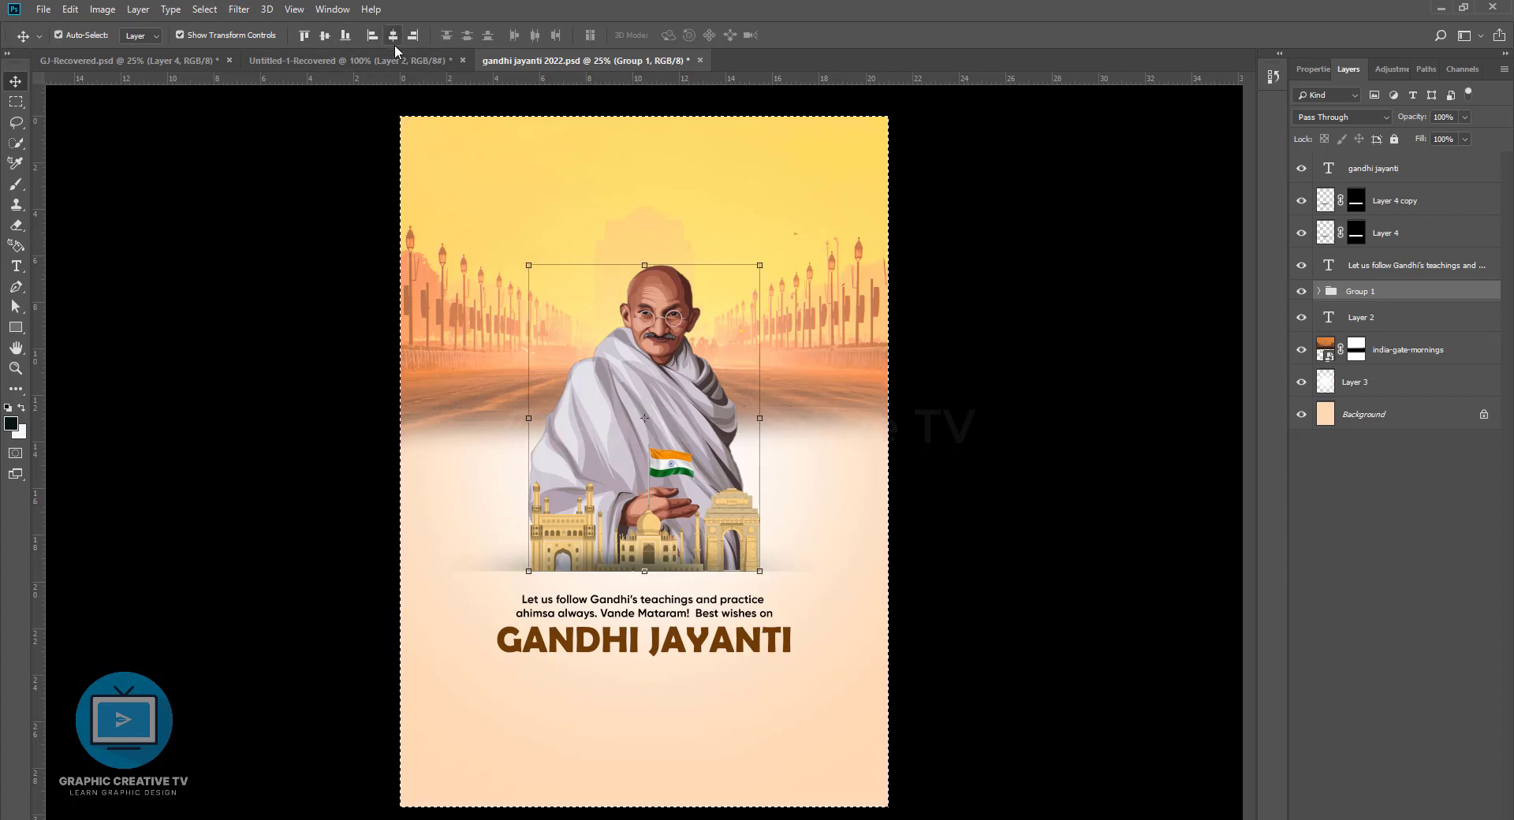
{"action": "key", "text": "ctrl+d"}
{"action": "left_click", "coordinate": [953, 531]}
Select both shadow band layers and nudge them slightly
{"action": "left_click", "coordinate": [779, 569]}
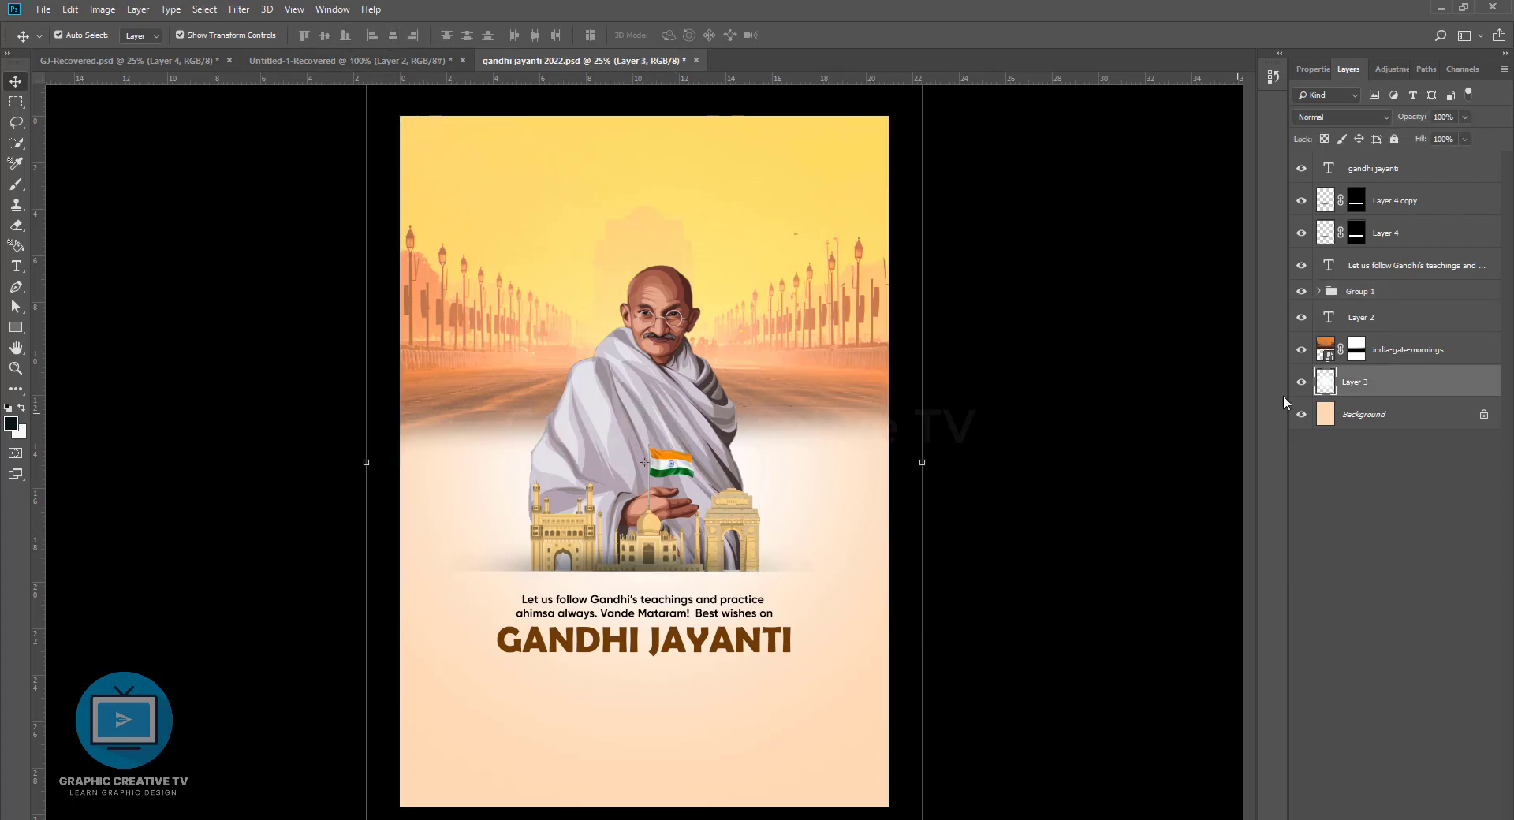
{"action": "left_click", "coordinate": [1401, 239]}
{"action": "left_click", "coordinate": [1399, 210], "text": "shift"}
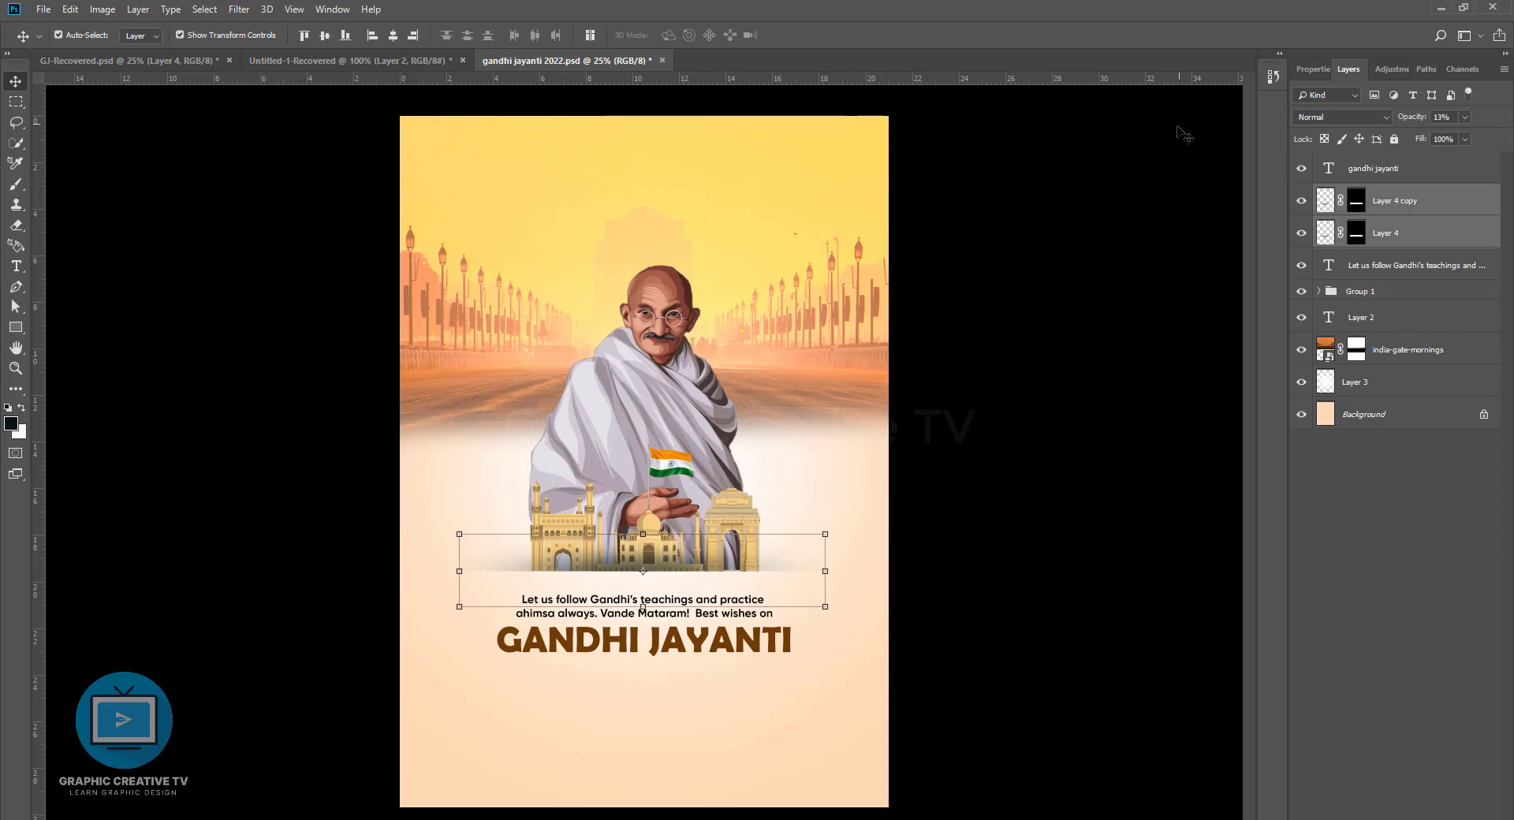
{"action": "left_click_drag", "start_coordinate": [631, 611], "coordinate": [631, 607]}
Enlarge the GANDHI JAYANTI title to about 106% and nudge the tagline up two pixels
{"action": "left_click", "coordinate": [722, 650]}
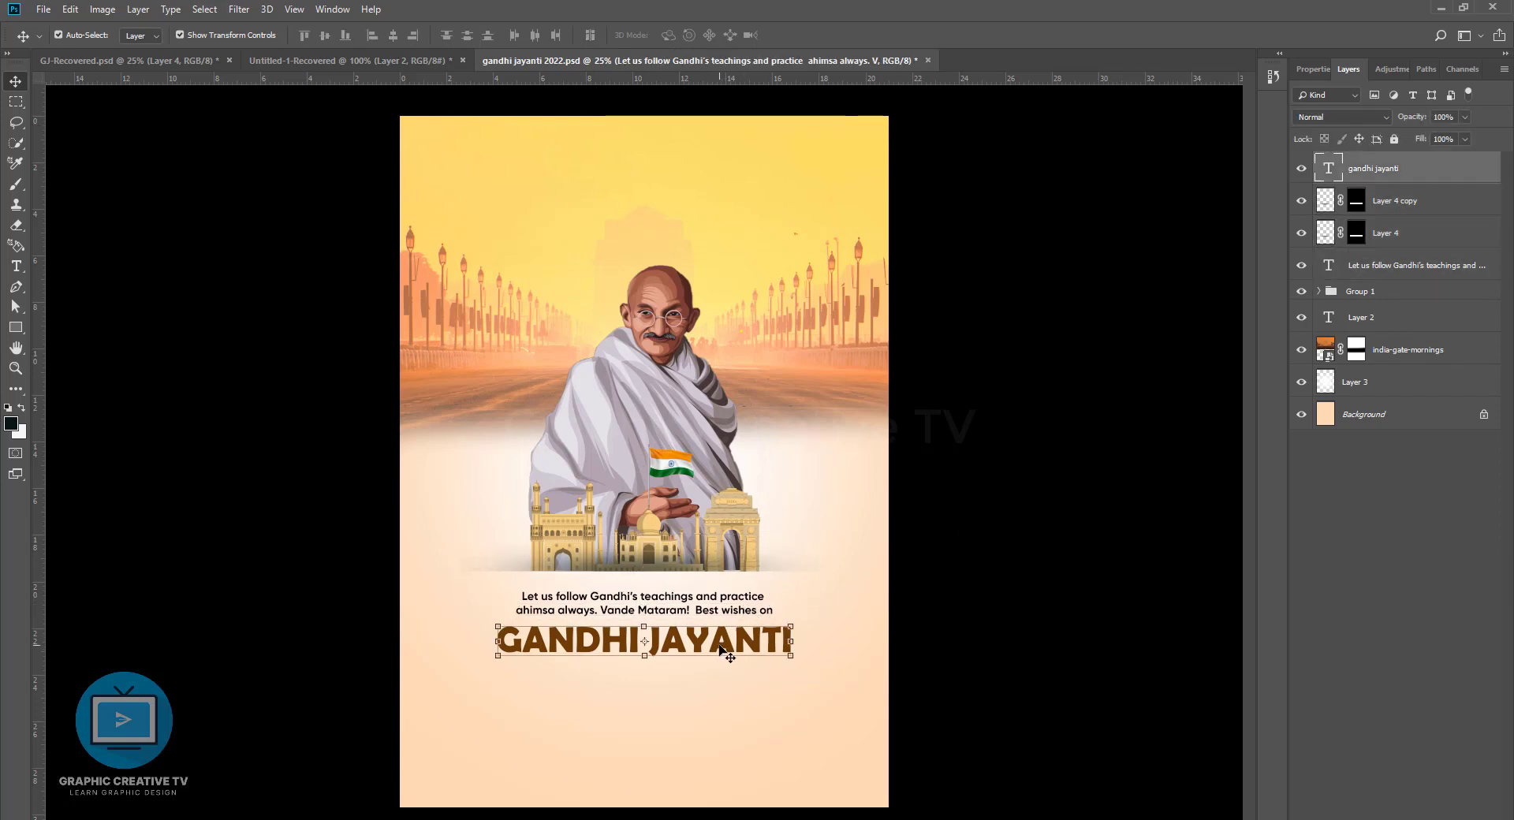
{"action": "left_click_drag", "start_coordinate": [791, 627], "coordinate": [802, 620]}
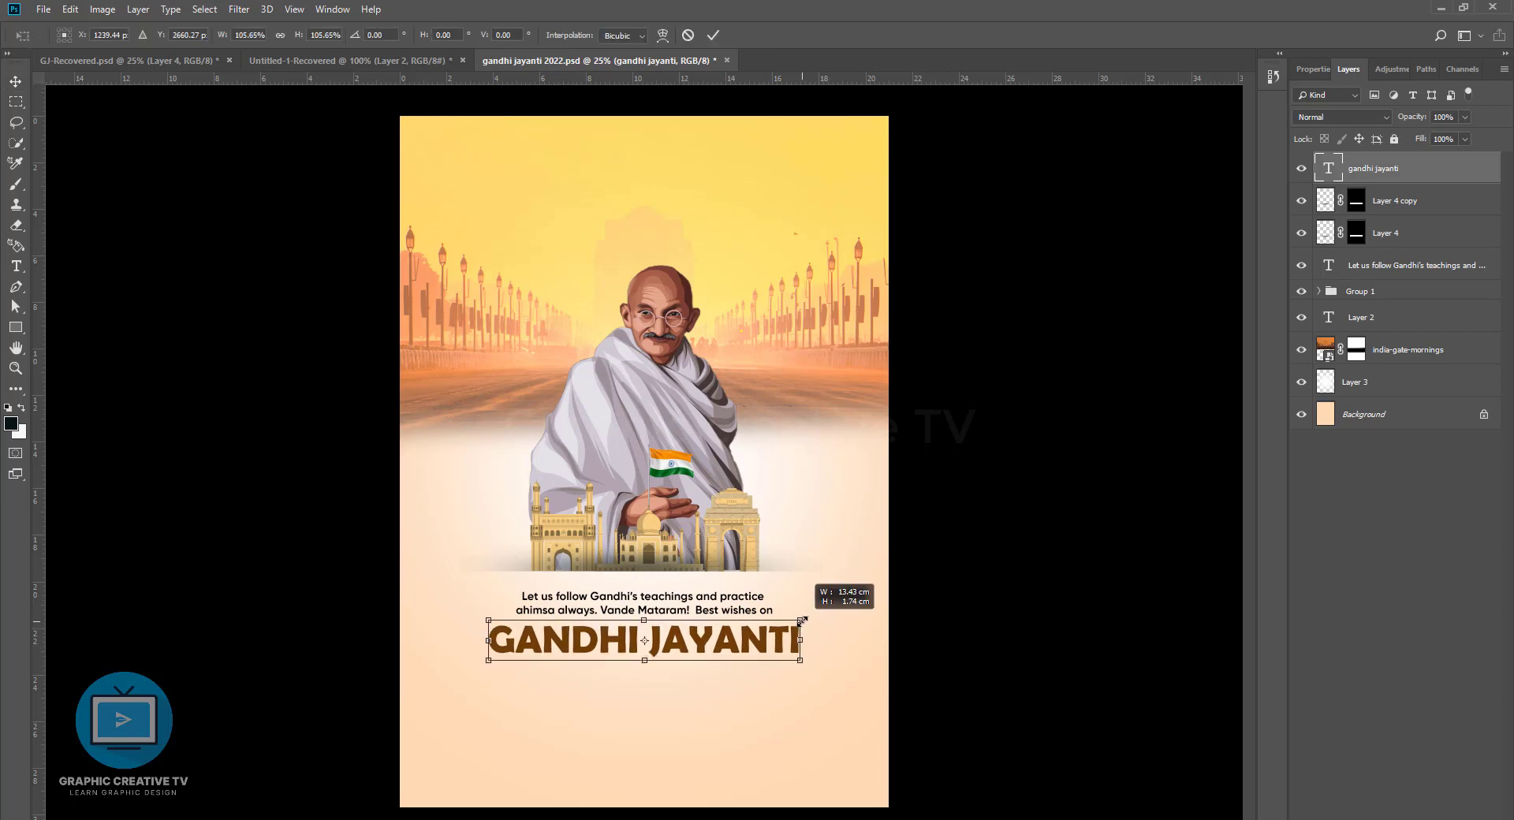
{"action": "key", "text": "Return"}
{"action": "left_click", "coordinate": [730, 604]}
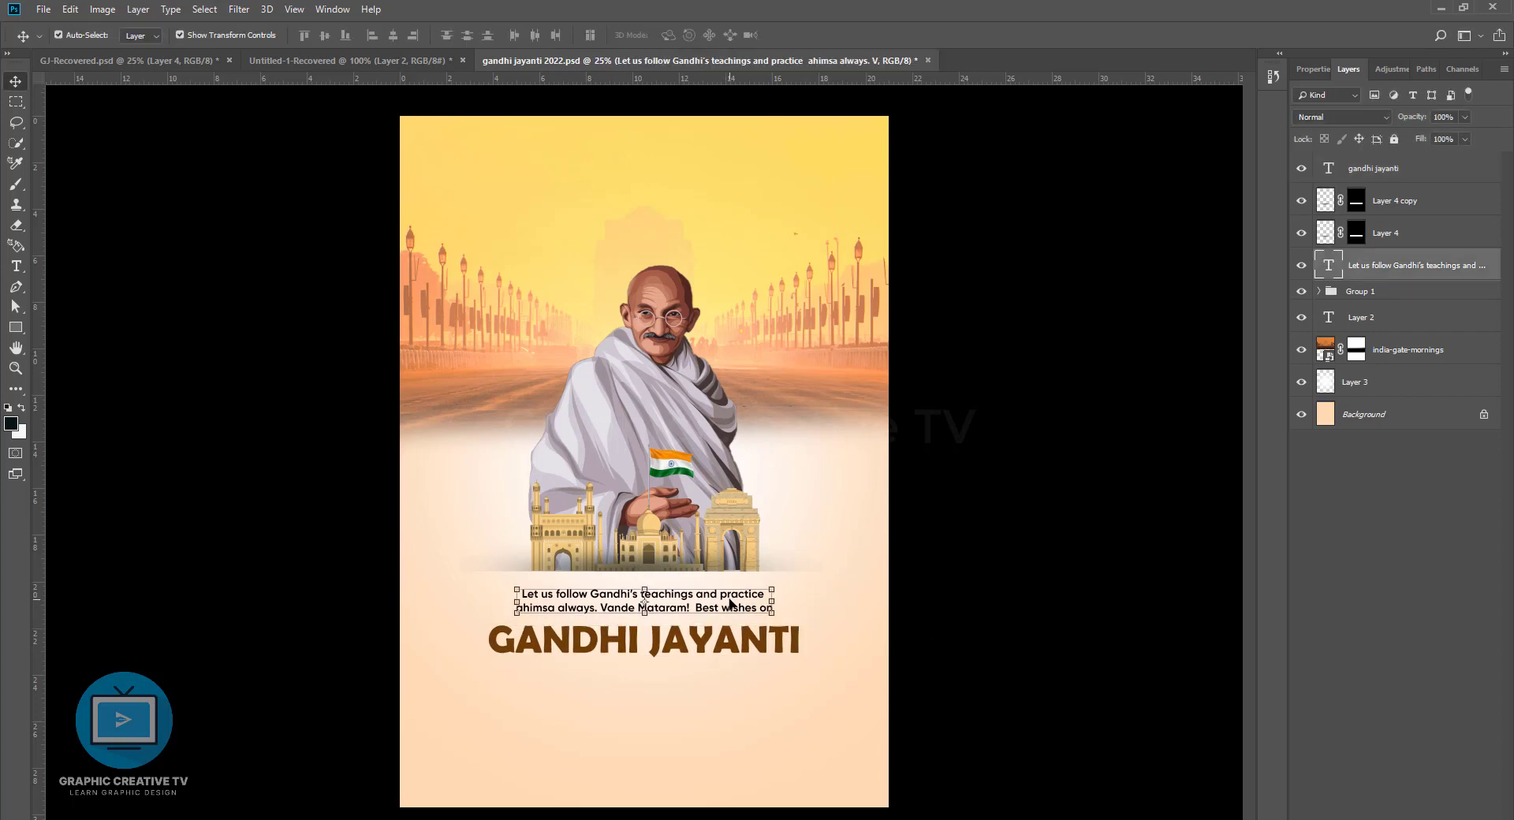
{"action": "left_click_drag", "start_coordinate": [730, 604], "coordinate": [730, 603]}
{"action": "left_click", "coordinate": [653, 224]}
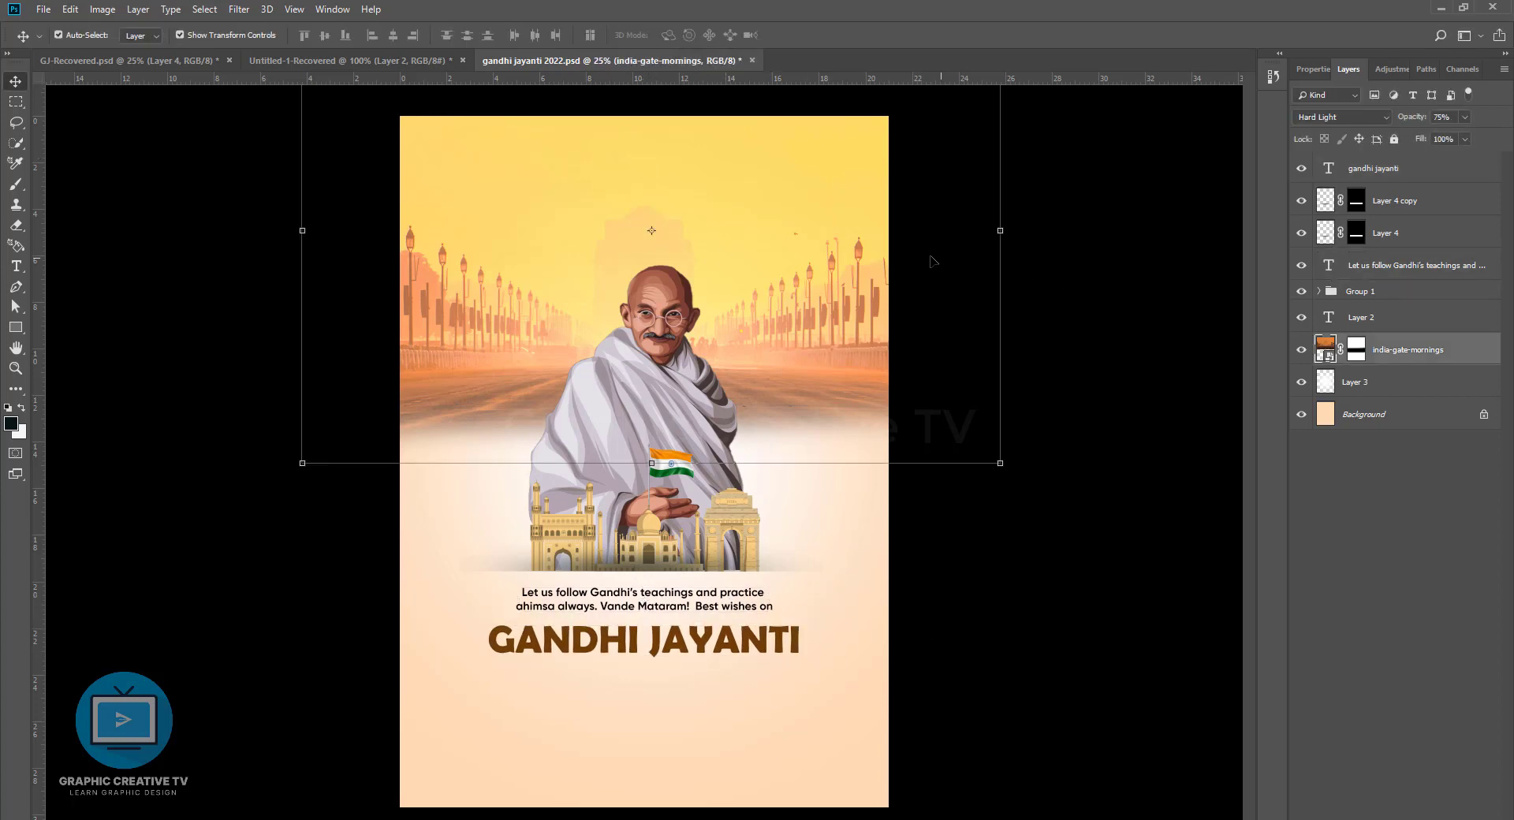
Scale the India Gate avenue photo to about 117% and reposition it lower
{"action": "left_click_drag", "start_coordinate": [798, 223], "coordinate": [805, 360]}
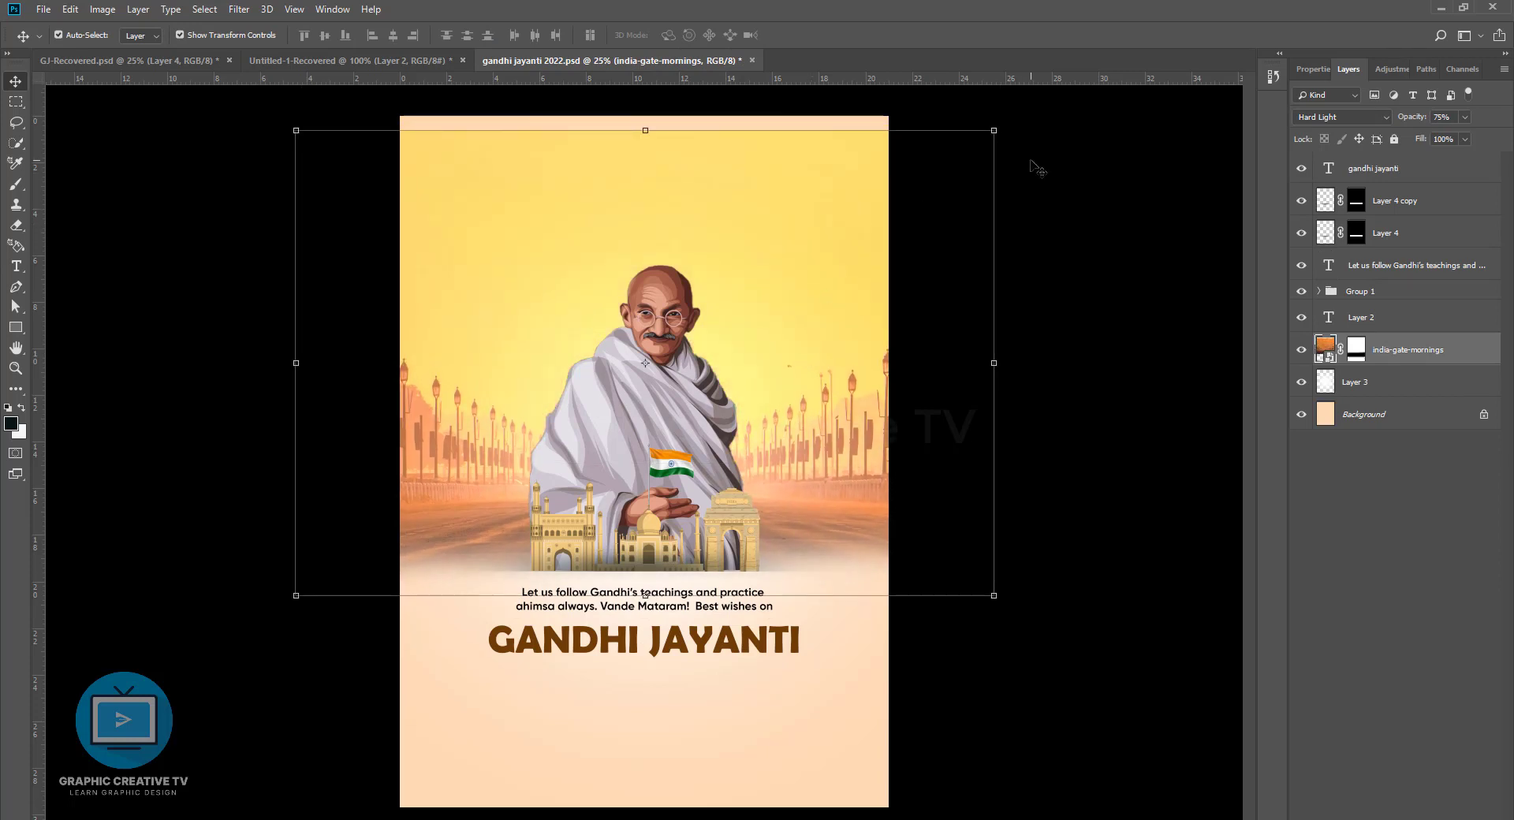
{"action": "left_click_drag", "start_coordinate": [993, 130], "coordinate": [1115, 50]}
{"action": "mouse_move", "coordinate": [800, 412]}
{"action": "left_mouse_down"}
{"action": "mouse_move", "coordinate": [763, 367]}
{"action": "mouse_move", "coordinate": [763, 384]}
{"action": "left_mouse_up"}
{"action": "key", "text": "Return"}
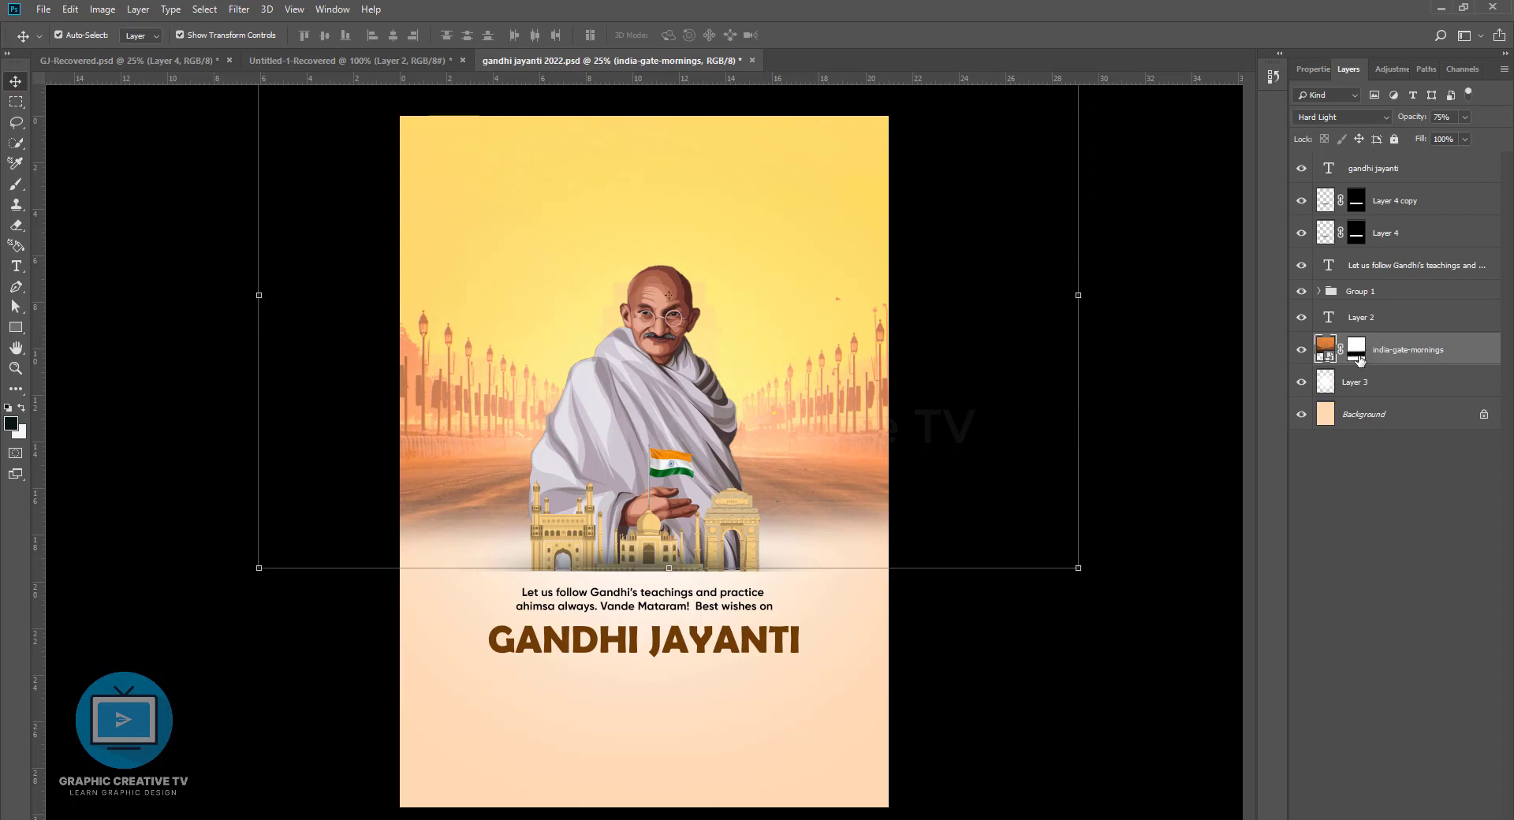
Paint the avenue photo's mask in white so the road reaches the text with a soft fade
{"action": "left_click", "coordinate": [1356, 349]}
{"action": "key", "text": "b"}
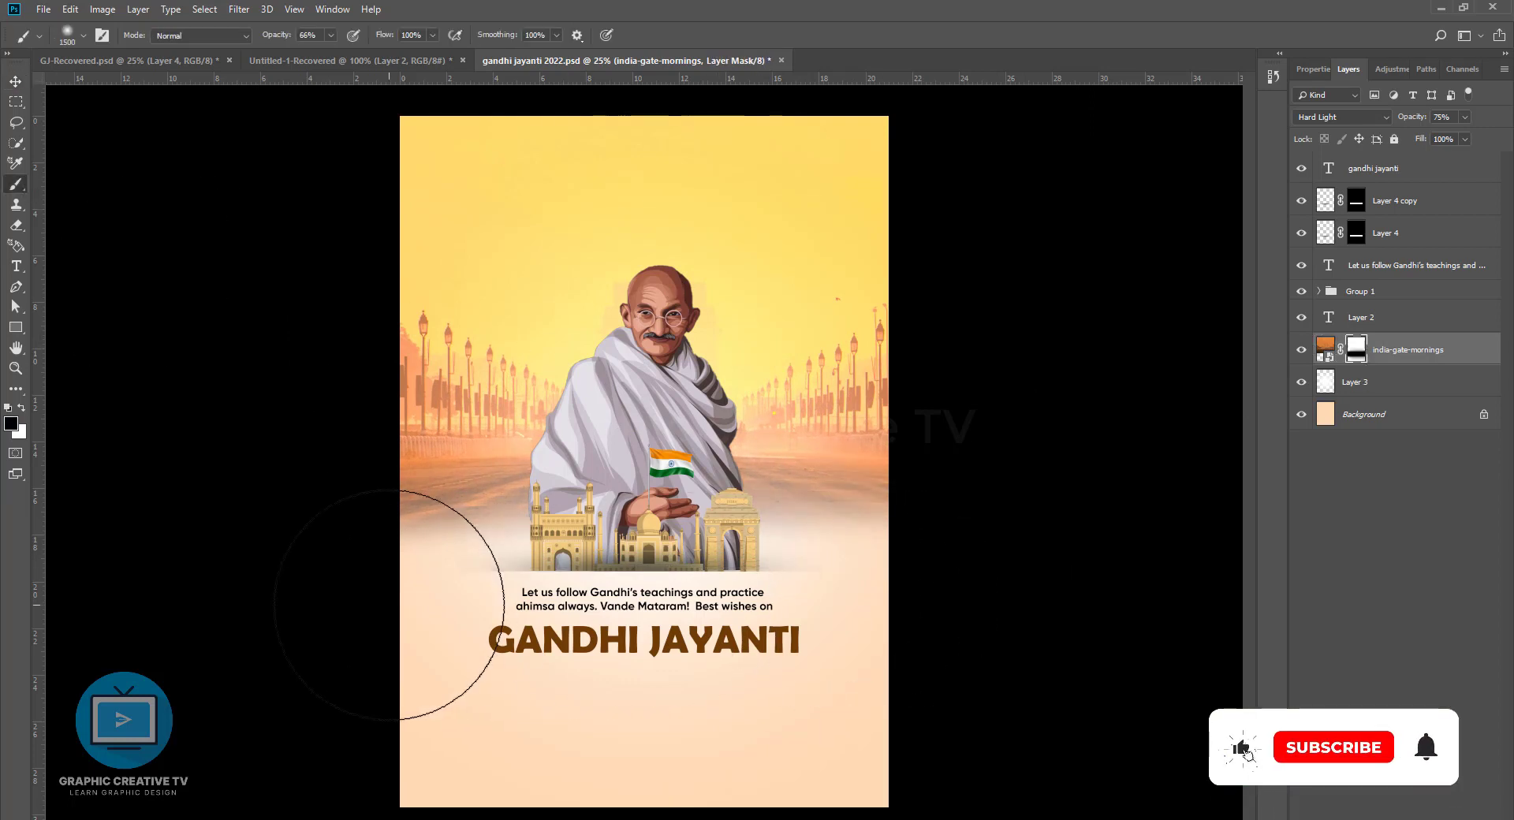
{"action": "key", "text": "x"}
{"action": "mouse_move", "coordinate": [770, 636]}
{"action": "left_mouse_down"}
{"action": "mouse_move", "coordinate": [304, 591]}
{"action": "mouse_move", "coordinate": [778, 686]}
{"action": "left_mouse_up"}
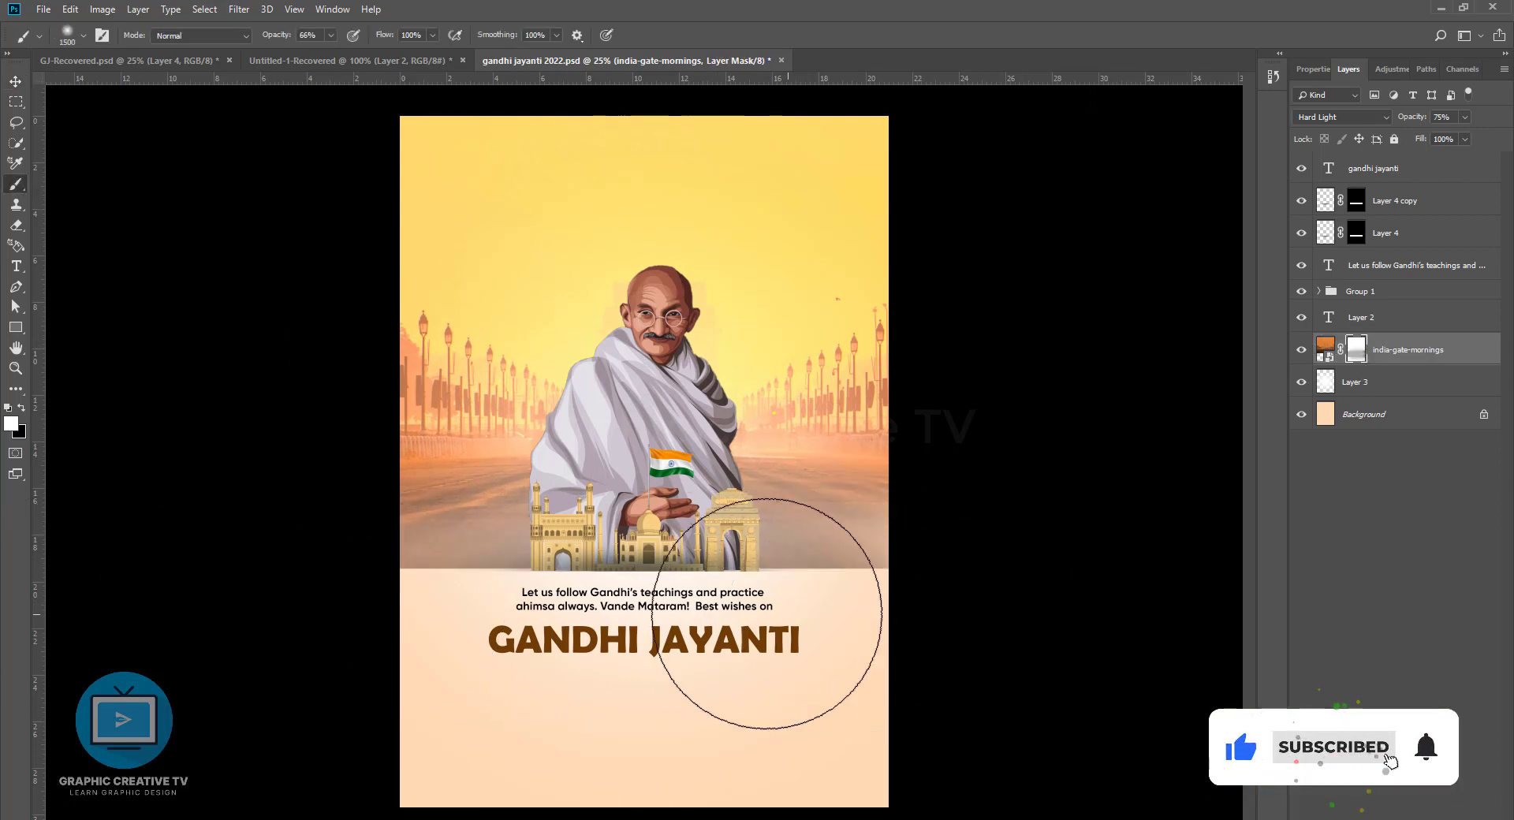
{"action": "key", "text": "bracketleft"}
{"action": "key", "text": "bracketleft"}
{"action": "key", "text": "bracketleft"}
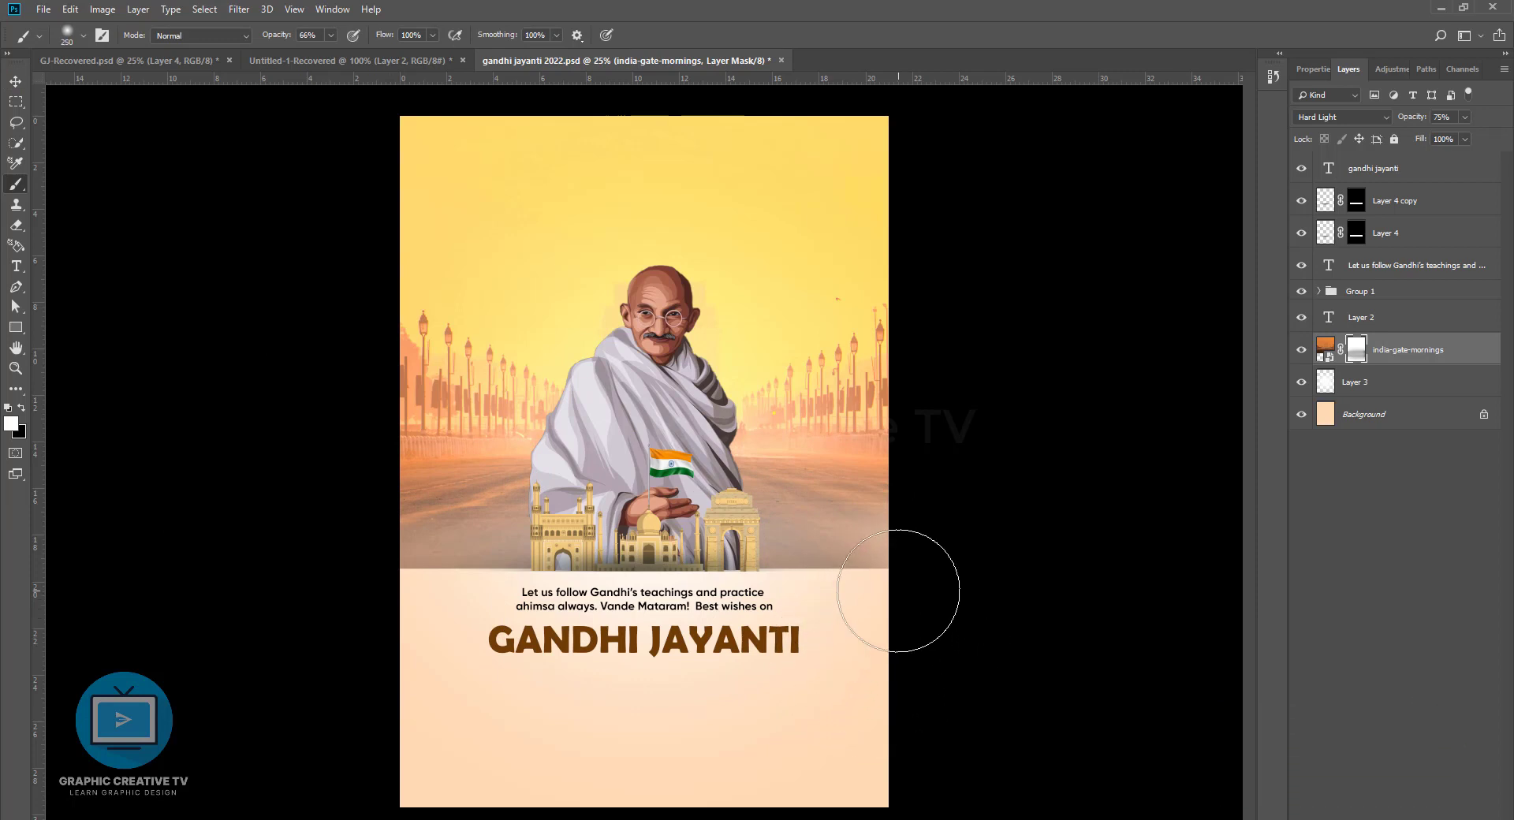
{"action": "key", "text": "bracketleft"}
{"action": "key", "text": "bracketleft"}
{"action": "key", "text": "bracketleft"}
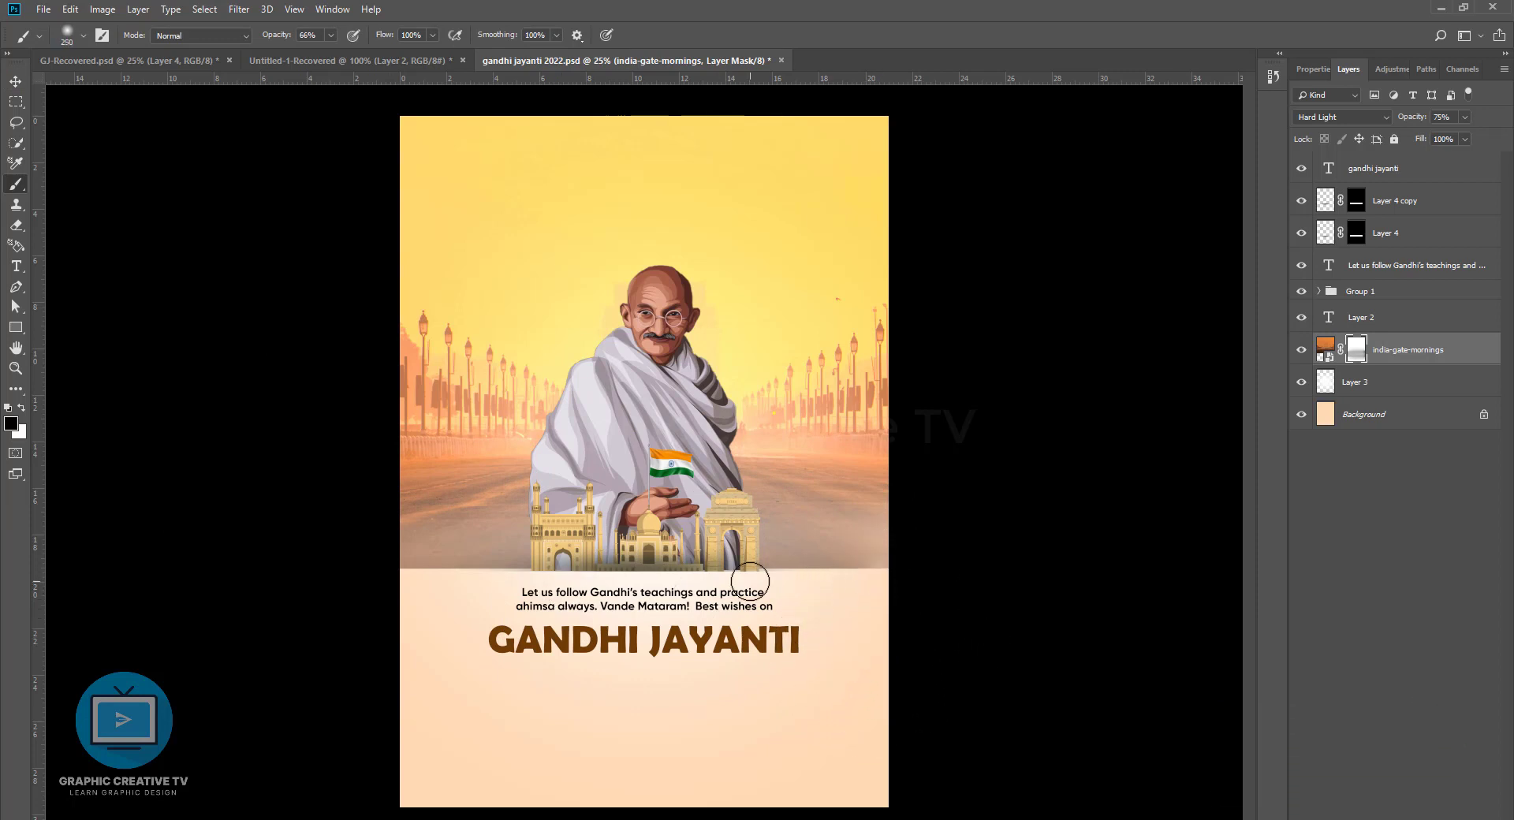
{"action": "left_click_drag", "start_coordinate": [408, 570], "coordinate": [883, 574]}
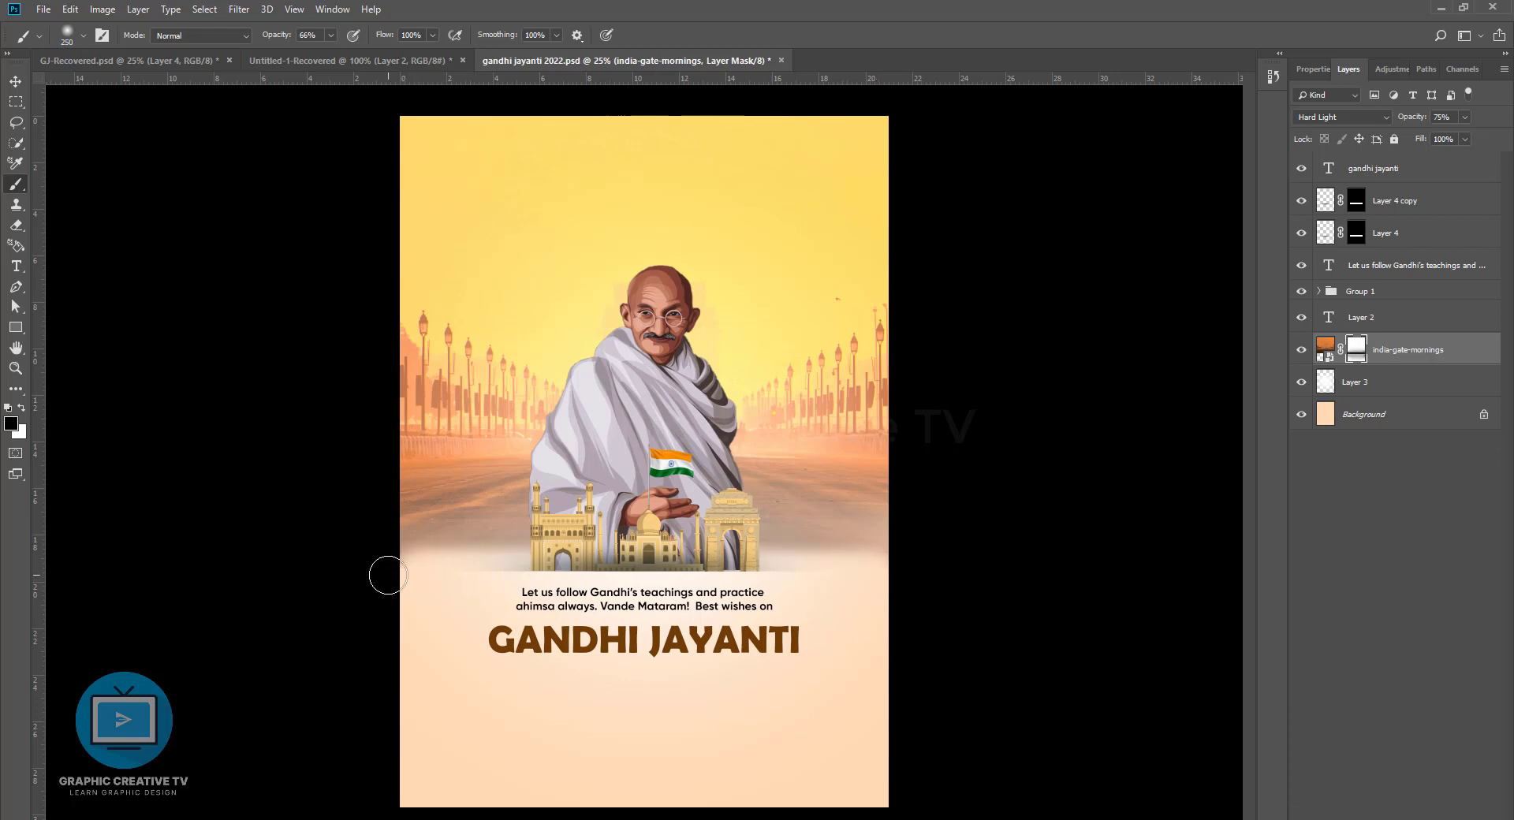
{"action": "key", "text": "bracketright"}
{"action": "key", "text": "bracketright"}
{"action": "key", "text": "bracketright"}
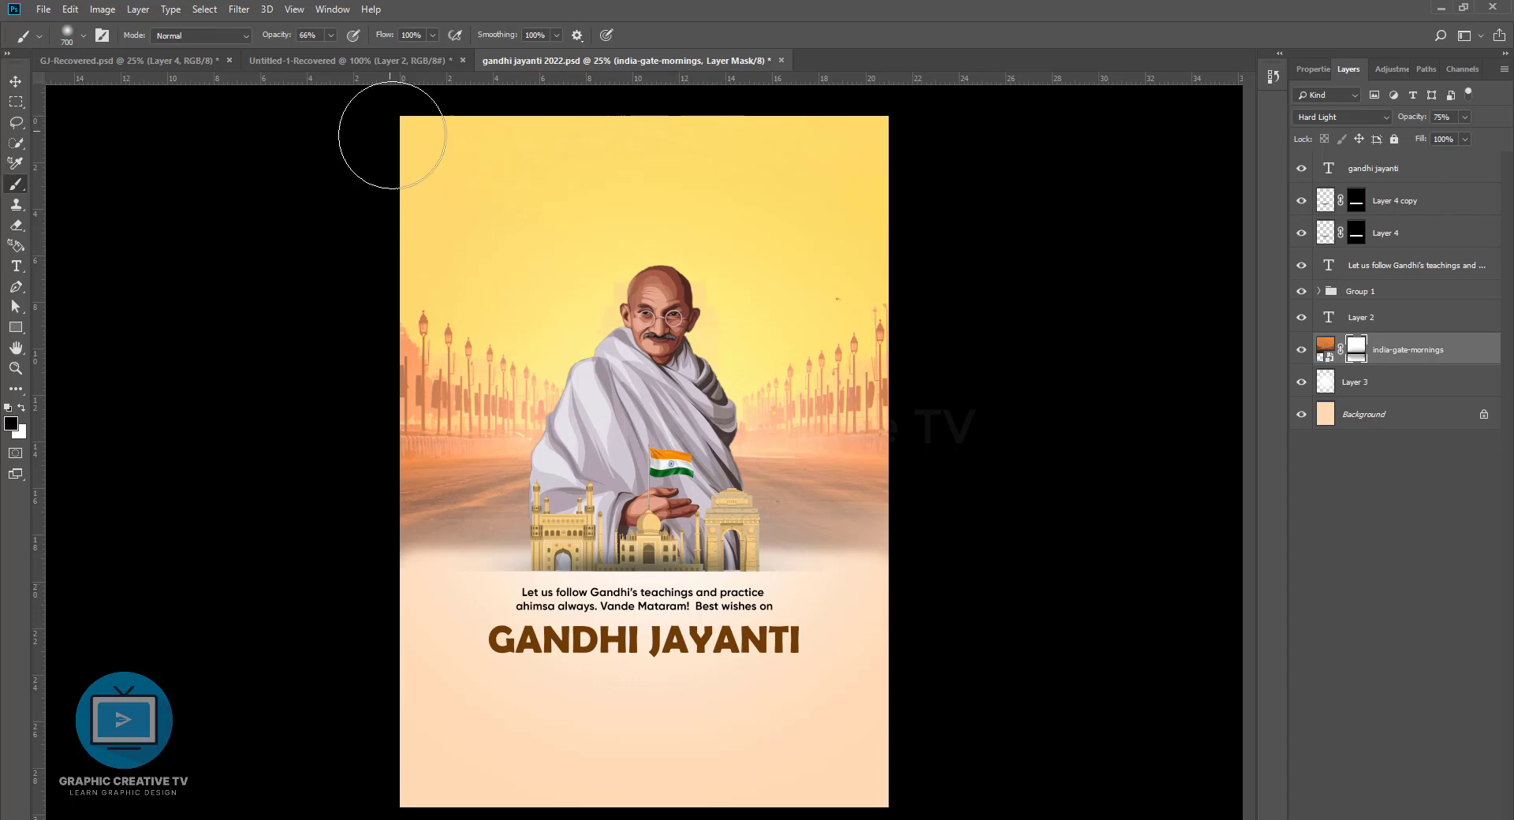
{"action": "left_click_drag", "start_coordinate": [862, 591], "coordinate": [410, 585]}
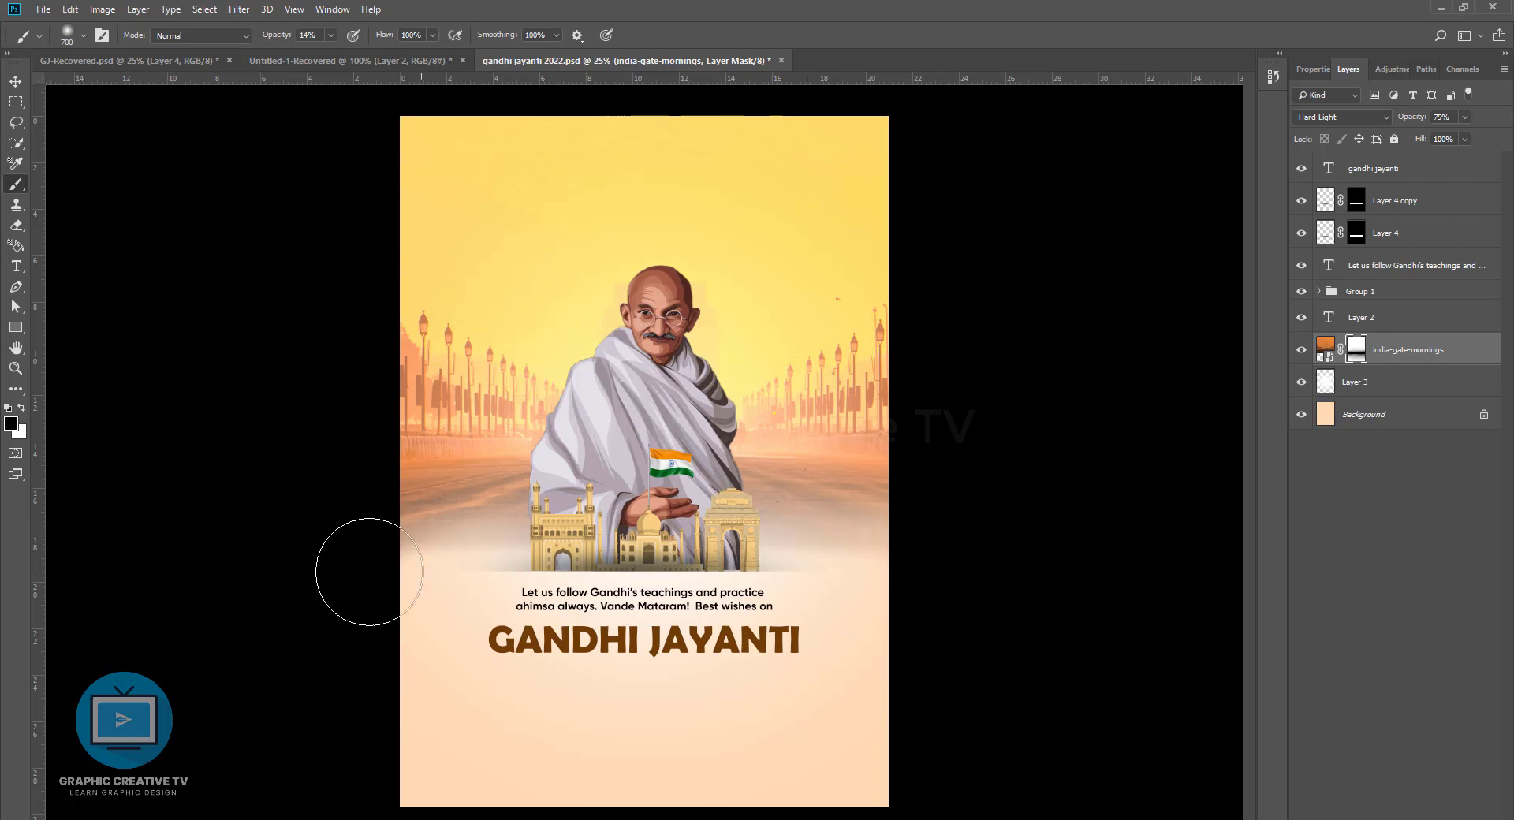
{"action": "left_click", "coordinate": [15, 82]}
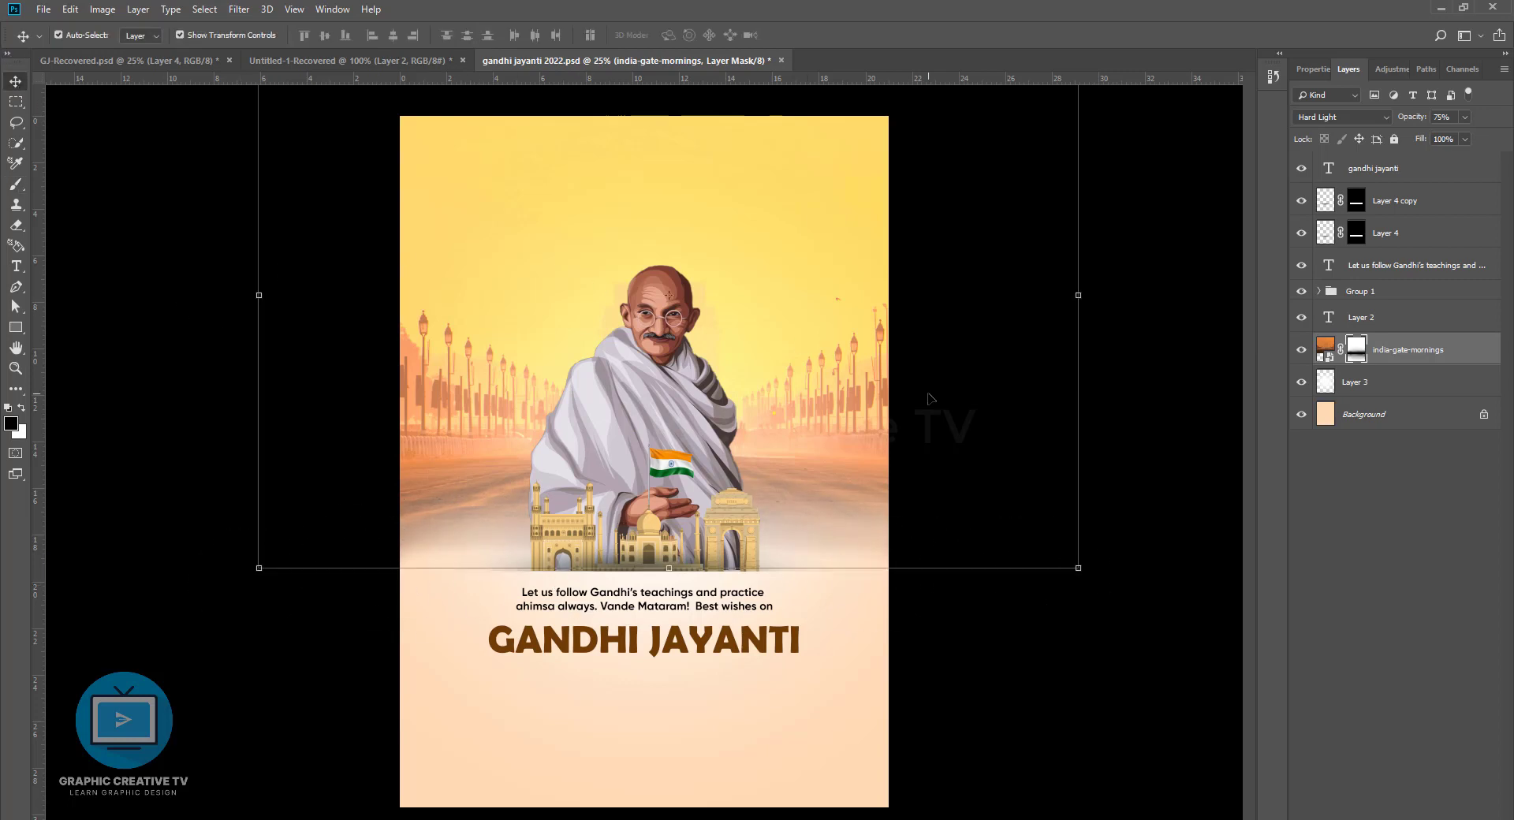
Nudge the GANDHI JAYANTI title up slightly
{"action": "key", "text": "ctrl+2"}
{"action": "left_click", "coordinate": [704, 642]}
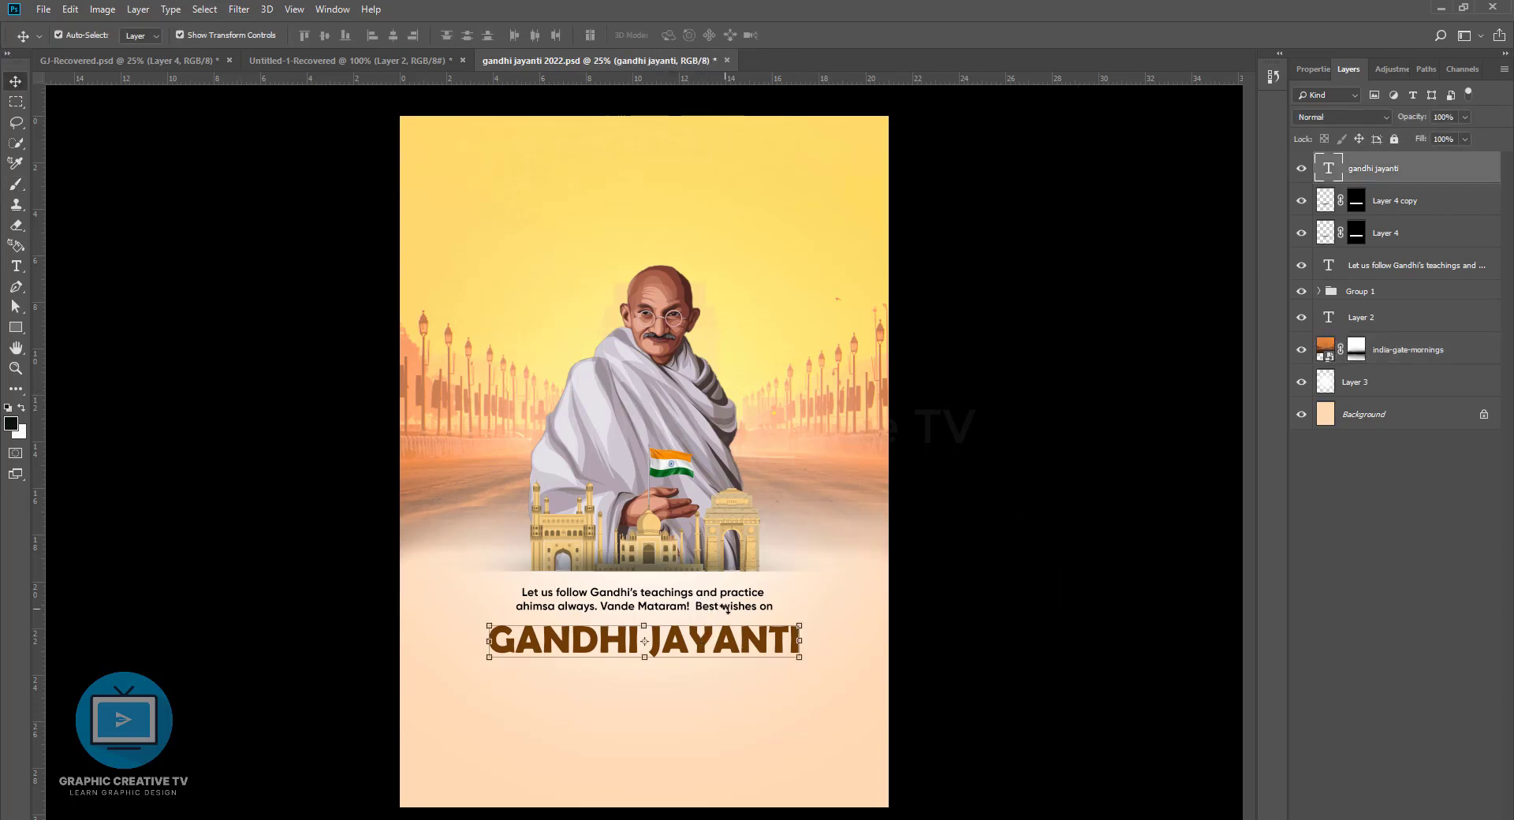
{"action": "left_click", "coordinate": [730, 597], "text": "shift"}
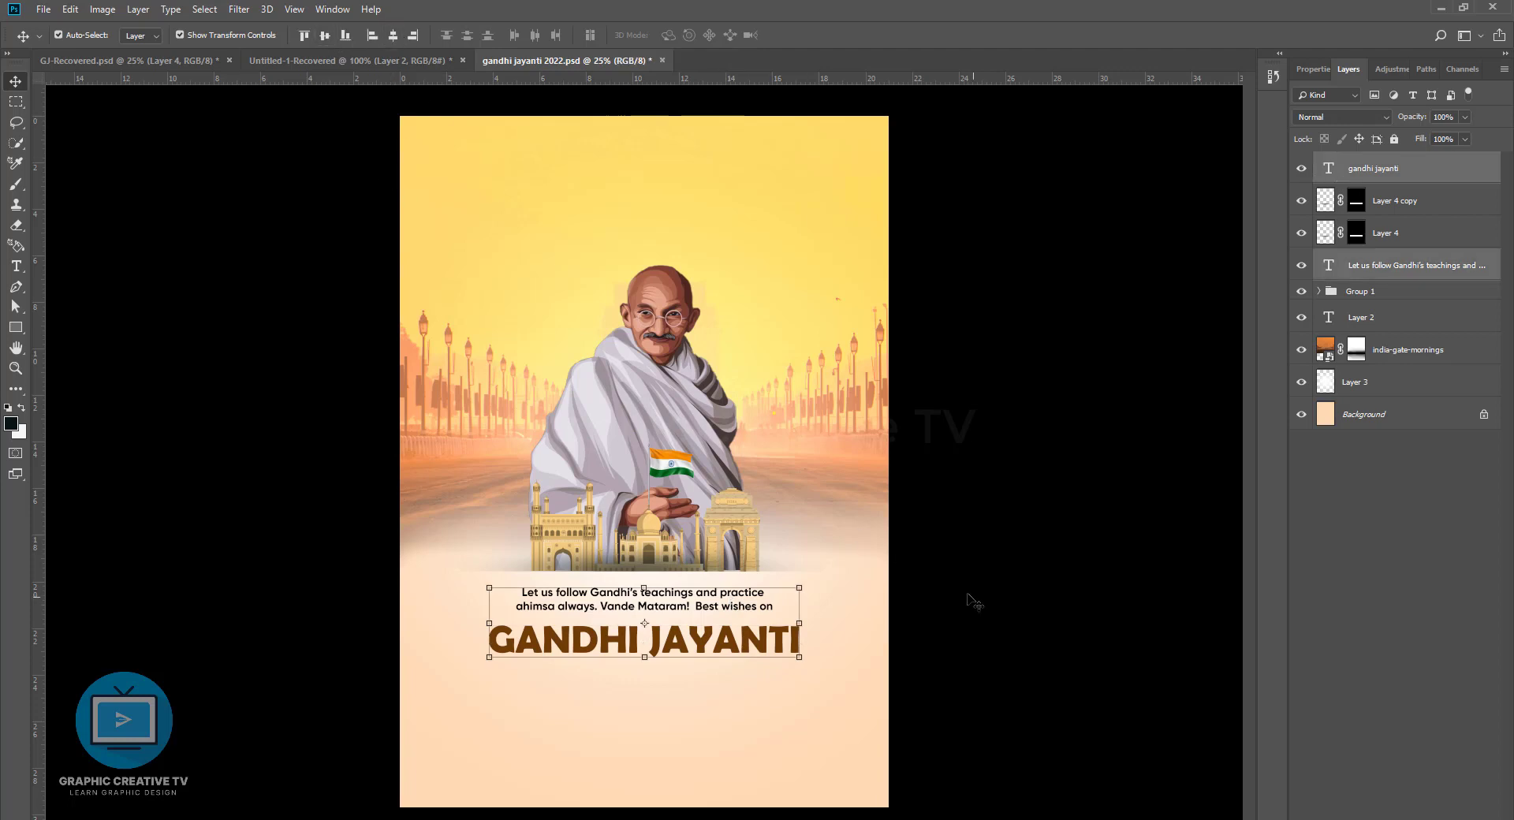
{"action": "left_click", "coordinate": [710, 640]}
{"action": "left_click_drag", "start_coordinate": [731, 642], "coordinate": [731, 637]}
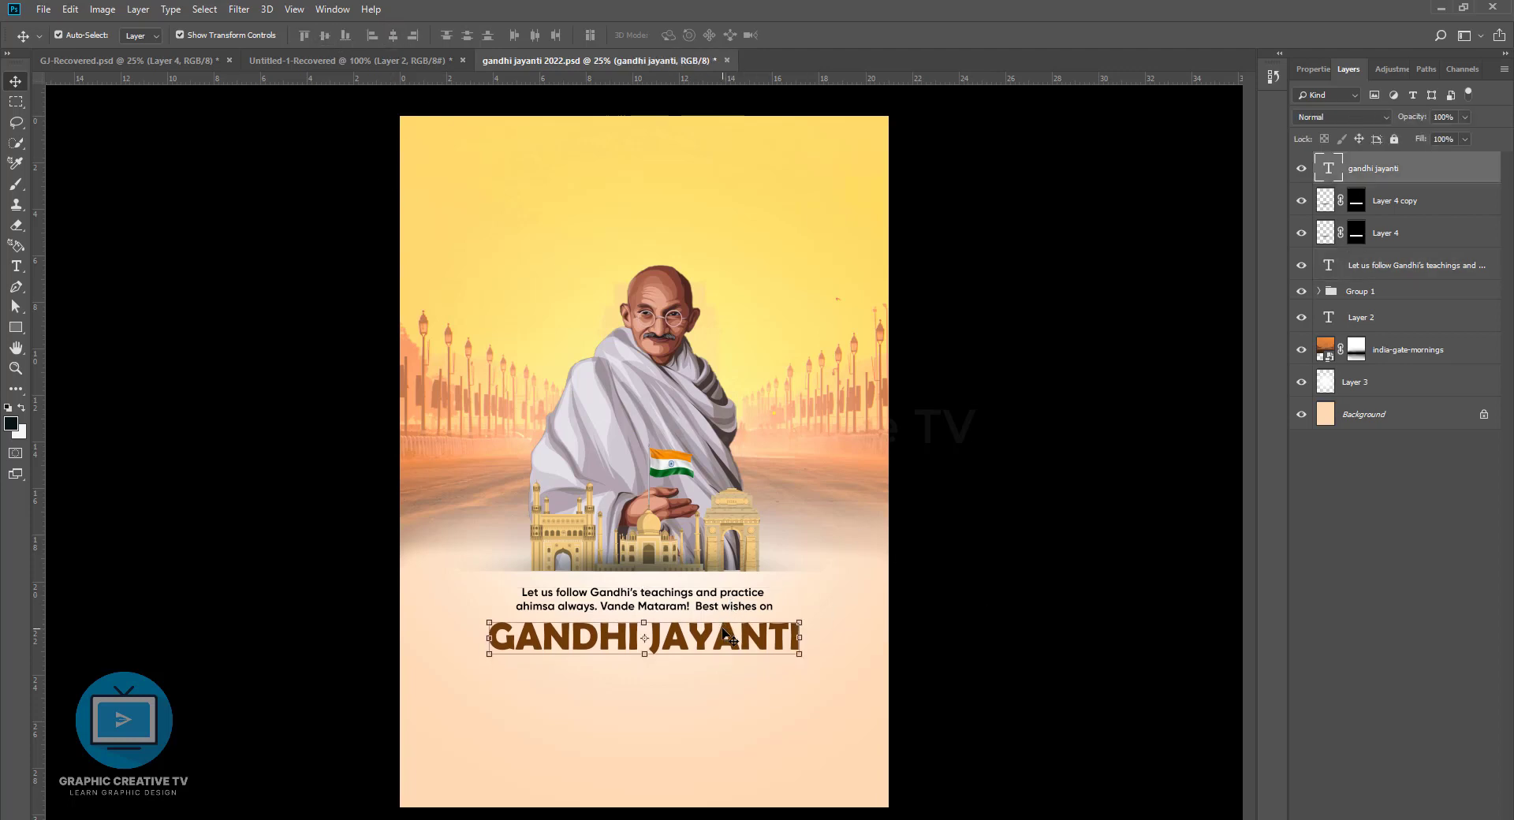
Reselect the caption and title, then select the india-gate-mornings background layer
{"action": "left_click", "coordinate": [914, 600]}
{"action": "left_click", "coordinate": [699, 601]}
{"action": "left_click", "coordinate": [704, 645], "text": "shift"}
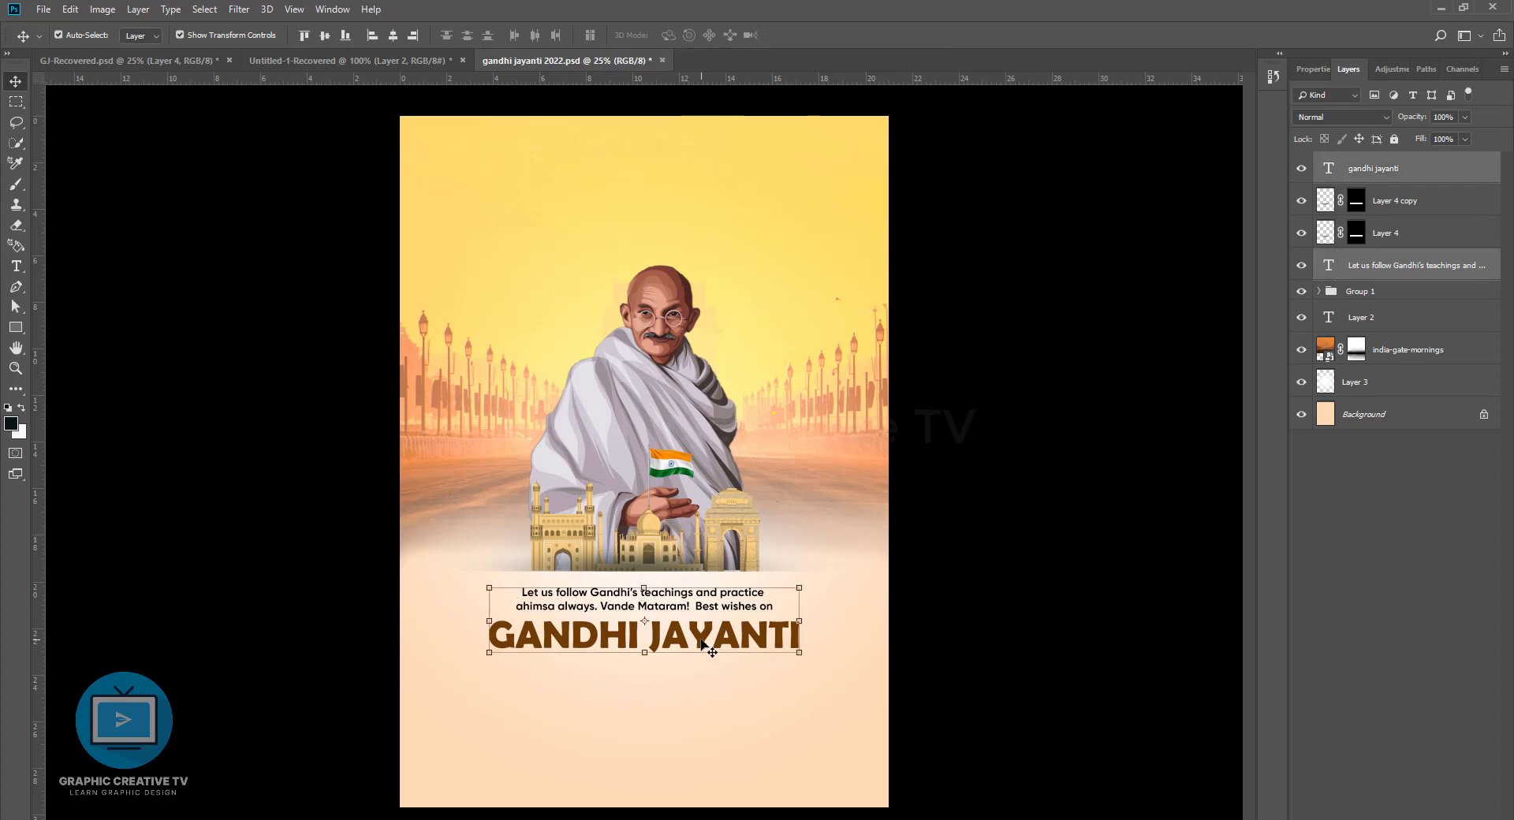
{"action": "left_click", "coordinate": [812, 581]}
{"action": "left_click", "coordinate": [737, 599]}
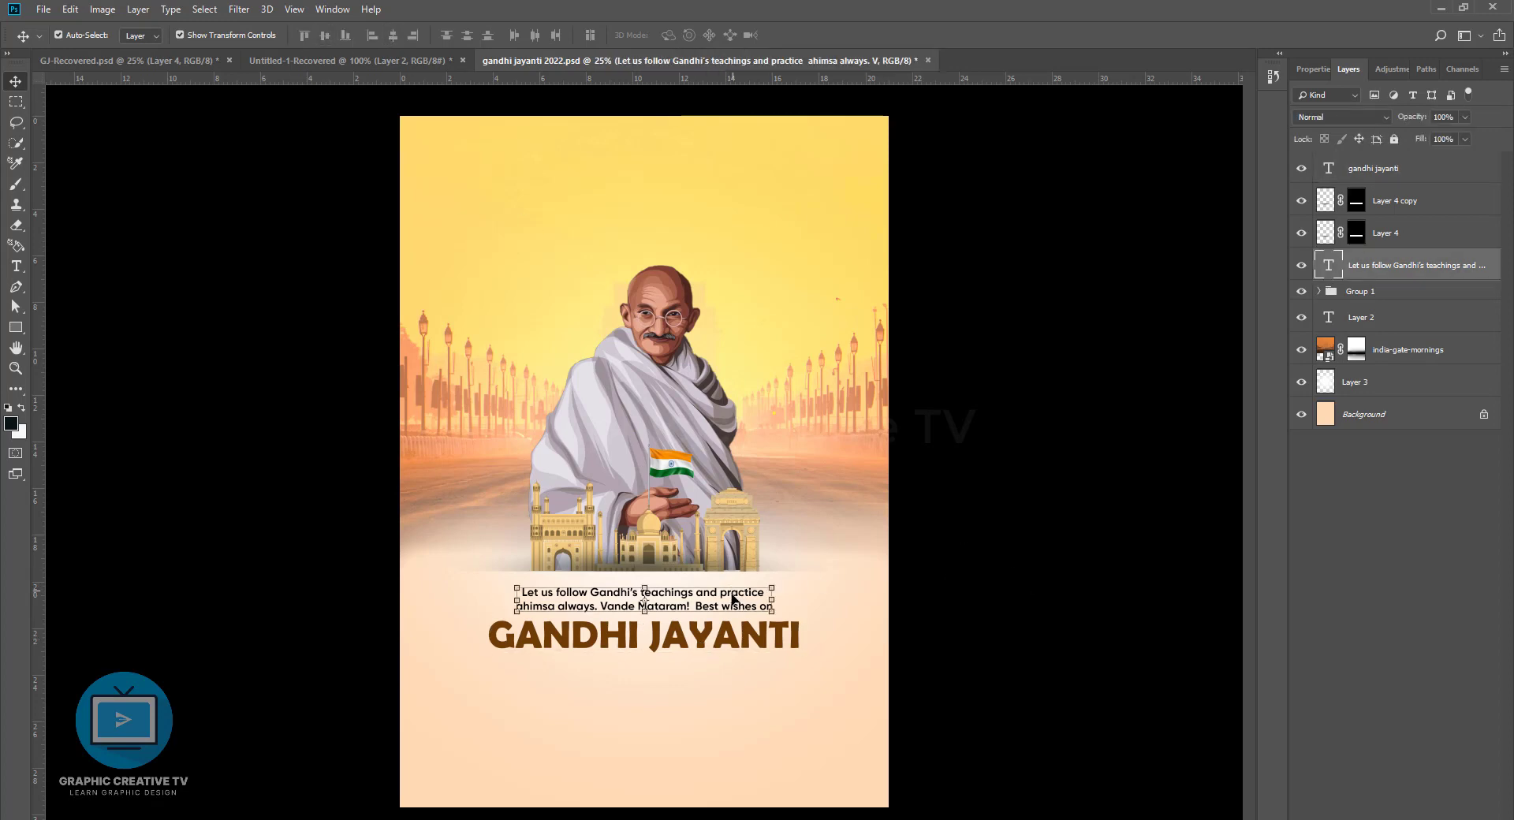
{"action": "left_click", "coordinate": [745, 605]}
{"action": "left_click", "coordinate": [702, 639], "text": "shift"}
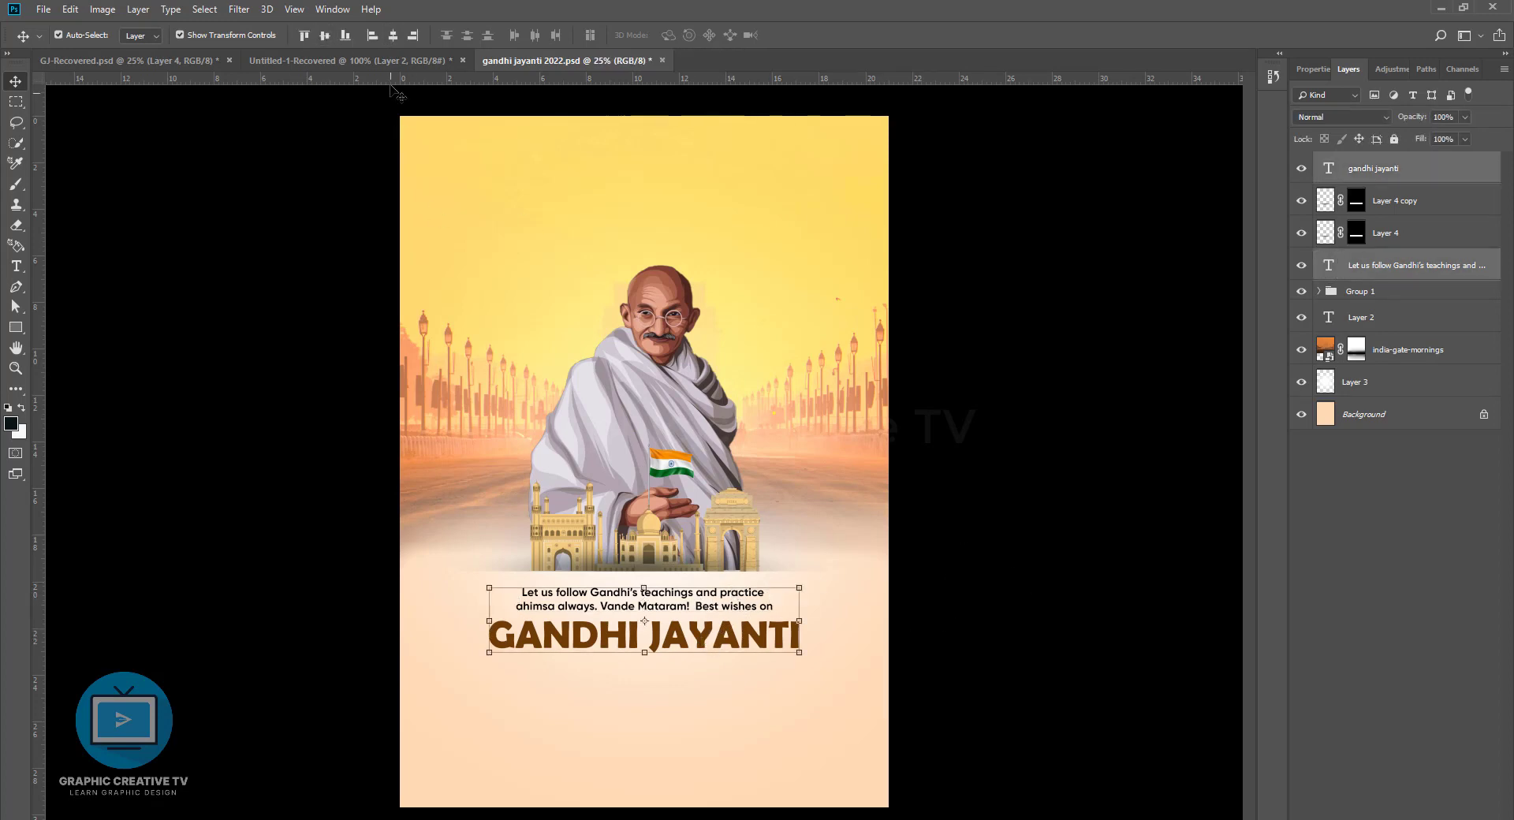
{"action": "left_click", "coordinate": [965, 498]}
{"action": "left_click", "coordinate": [757, 276]}
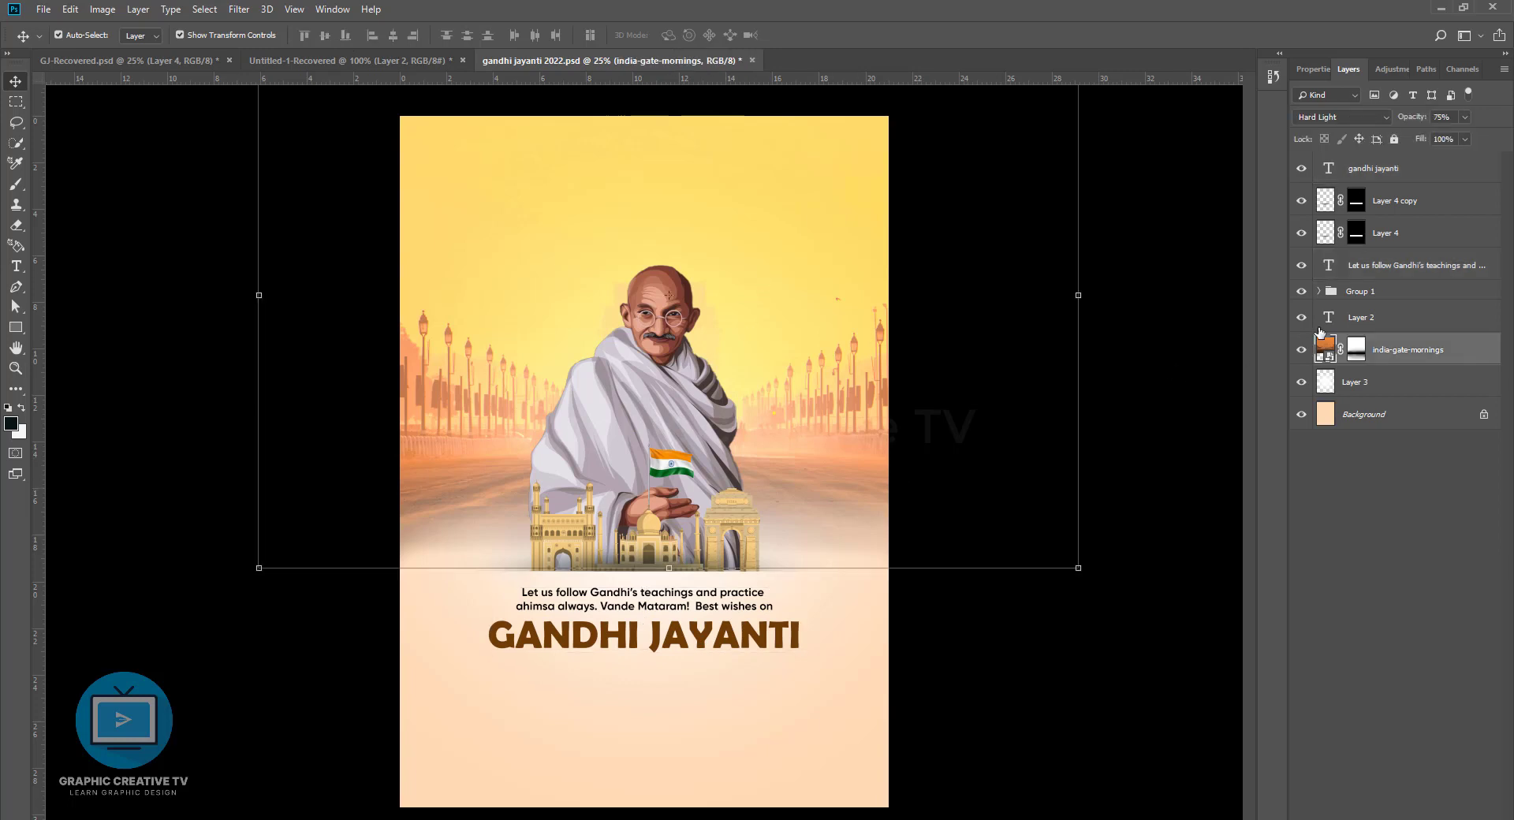
Duplicate the india-gate-mornings layer and fade the copy to about 4% opacity
{"action": "key", "text": "ctrl+j"}
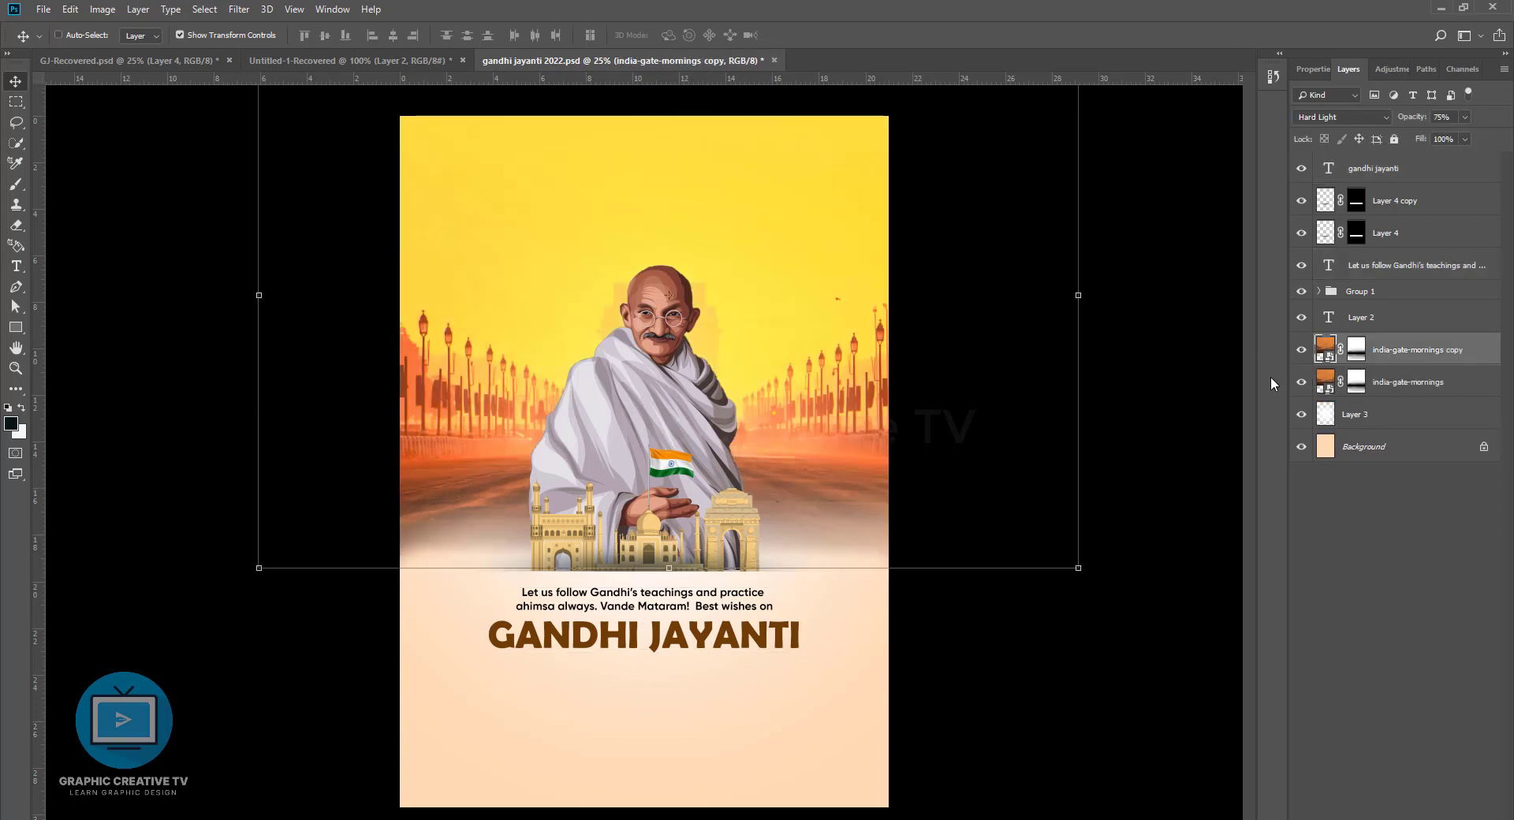
{"action": "left_click_drag", "start_coordinate": [1441, 139], "coordinate": [1415, 139]}
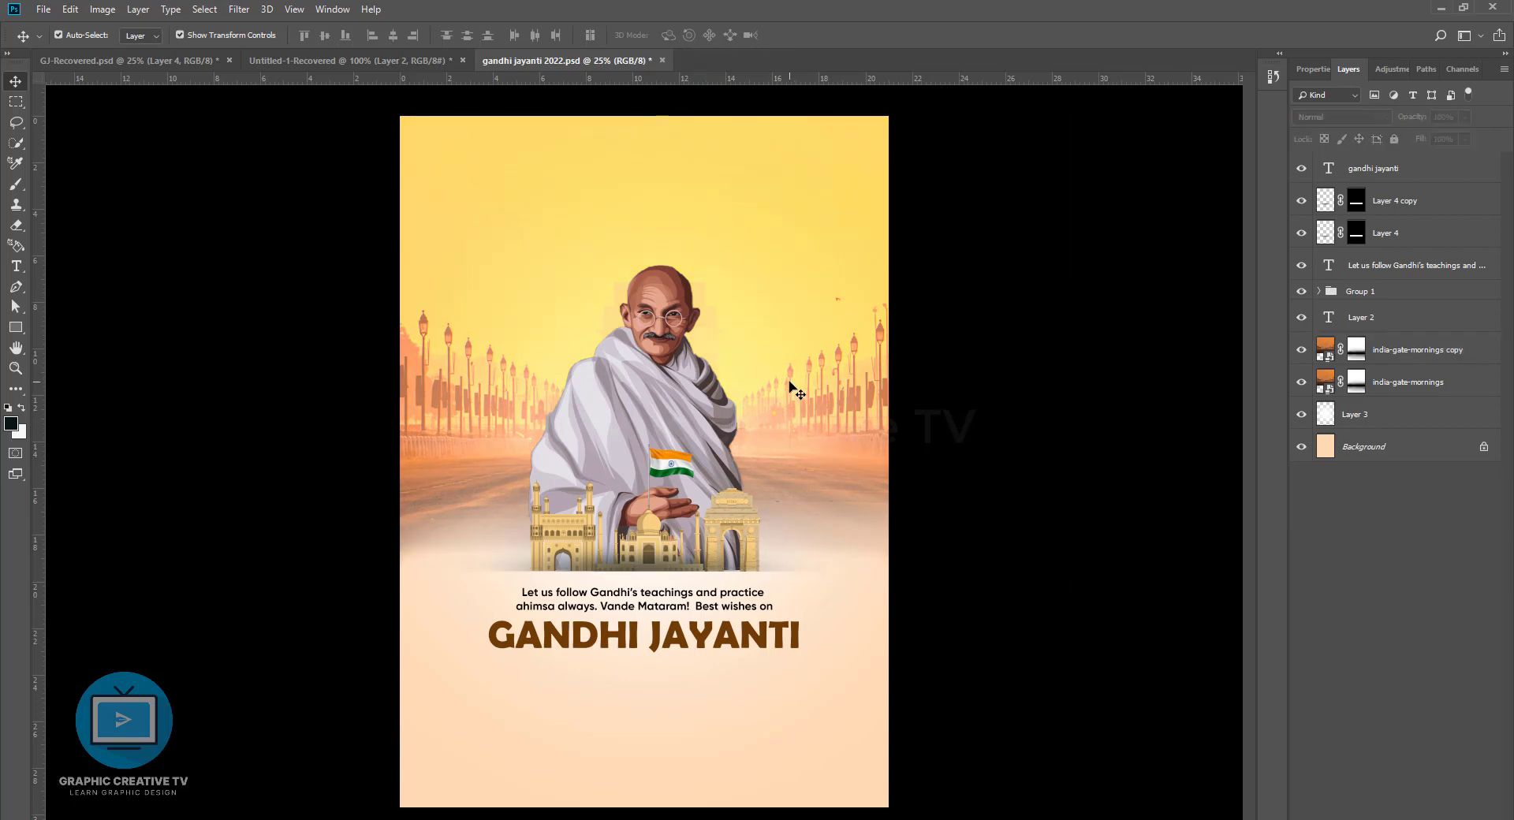
{"action": "left_click", "coordinate": [969, 413]}
{"action": "left_click", "coordinate": [825, 472]}
{"action": "left_click", "coordinate": [958, 526]}
Enlarge the caption text above the title to about 104%
{"action": "left_click", "coordinate": [707, 599]}
{"action": "left_click", "coordinate": [713, 645], "text": "shift"}
{"action": "key", "text": "ctrl+a"}
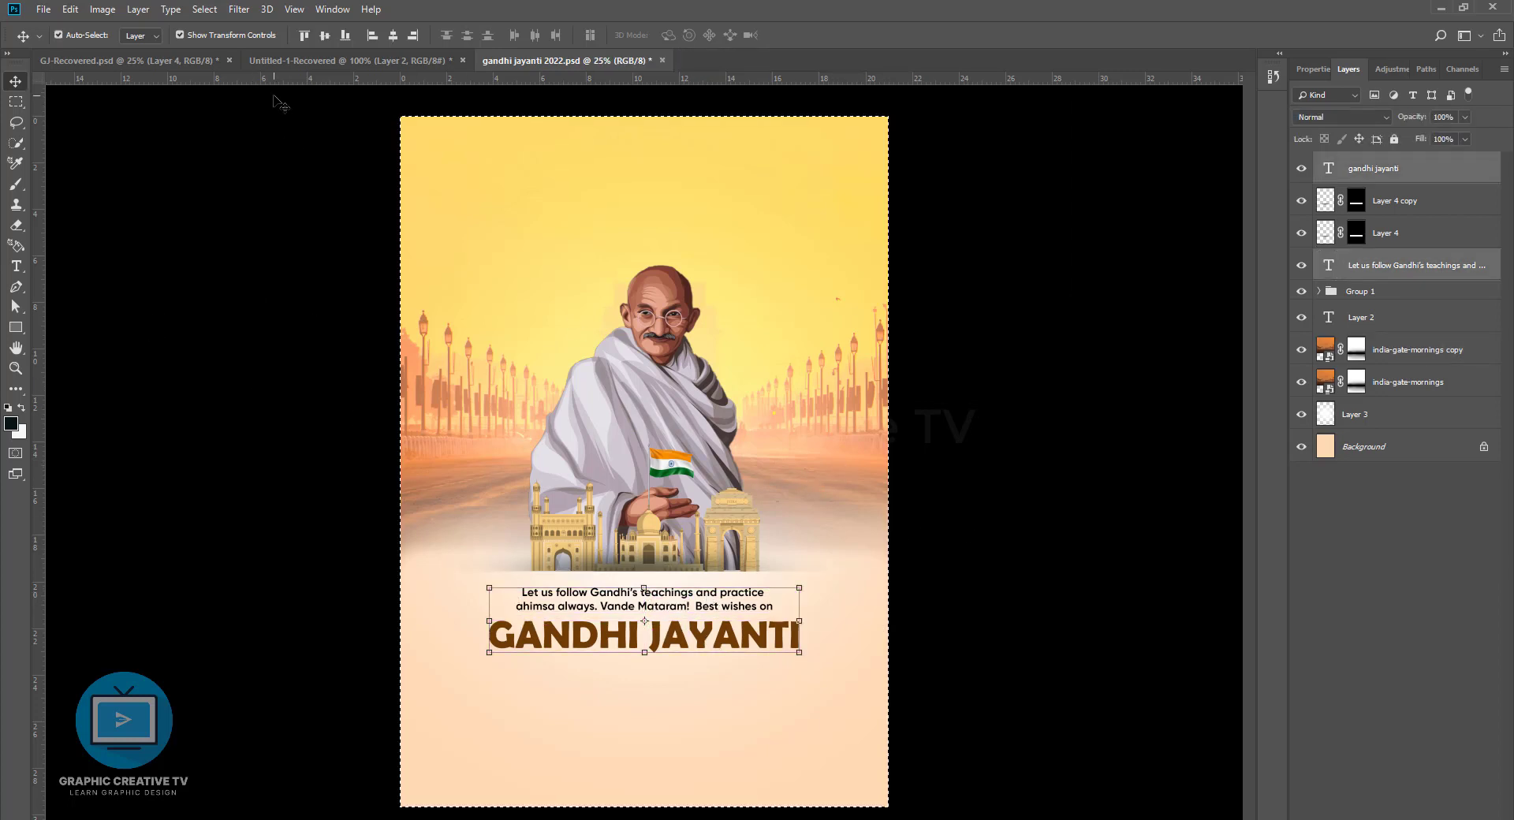
{"action": "key", "text": "ctrl+d"}
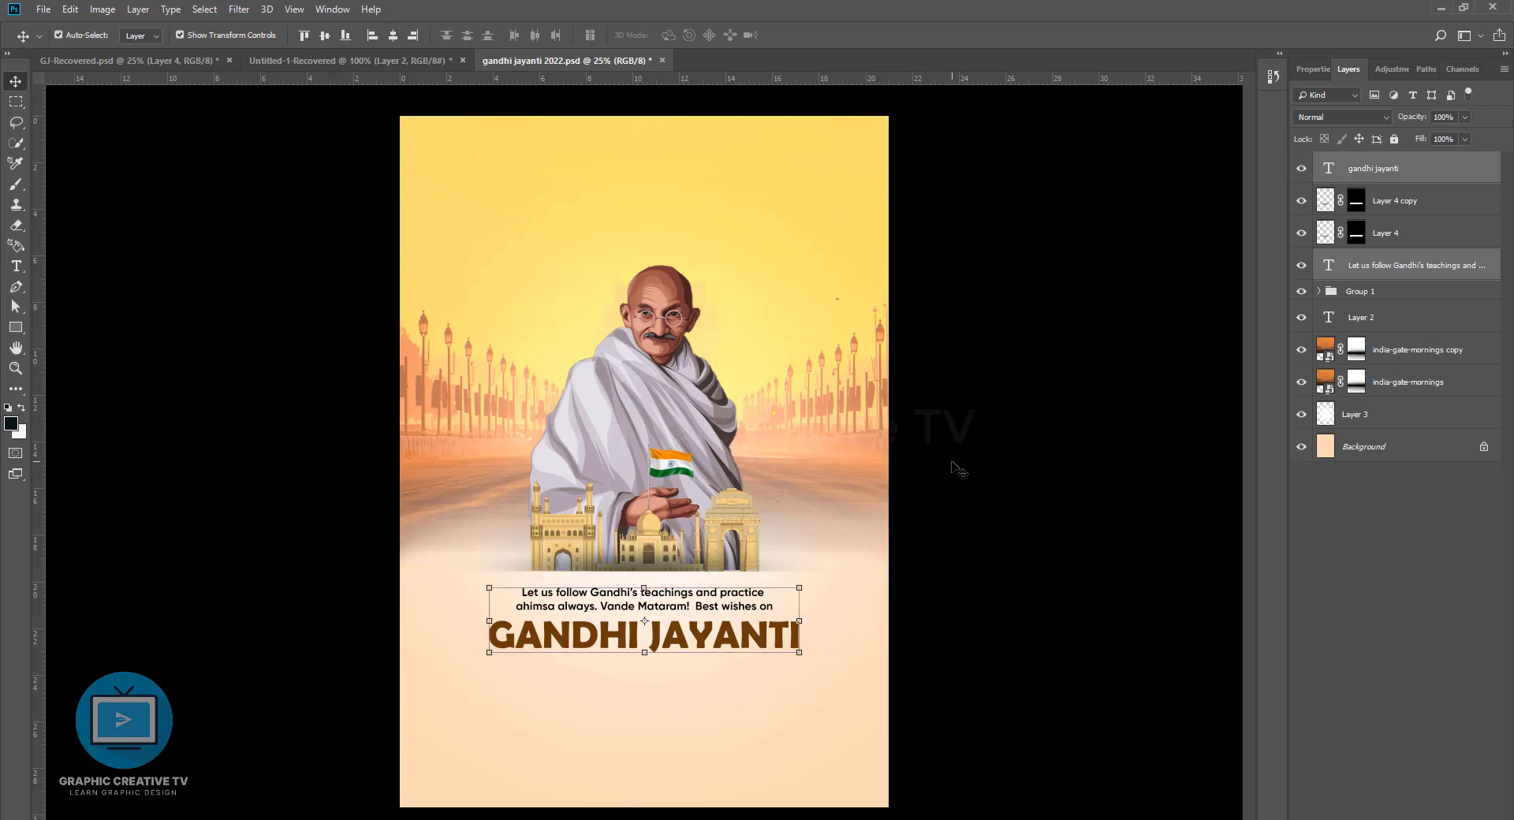
{"action": "left_click", "coordinate": [714, 609]}
{"action": "left_click", "coordinate": [924, 611]}
{"action": "left_click", "coordinate": [780, 653]}
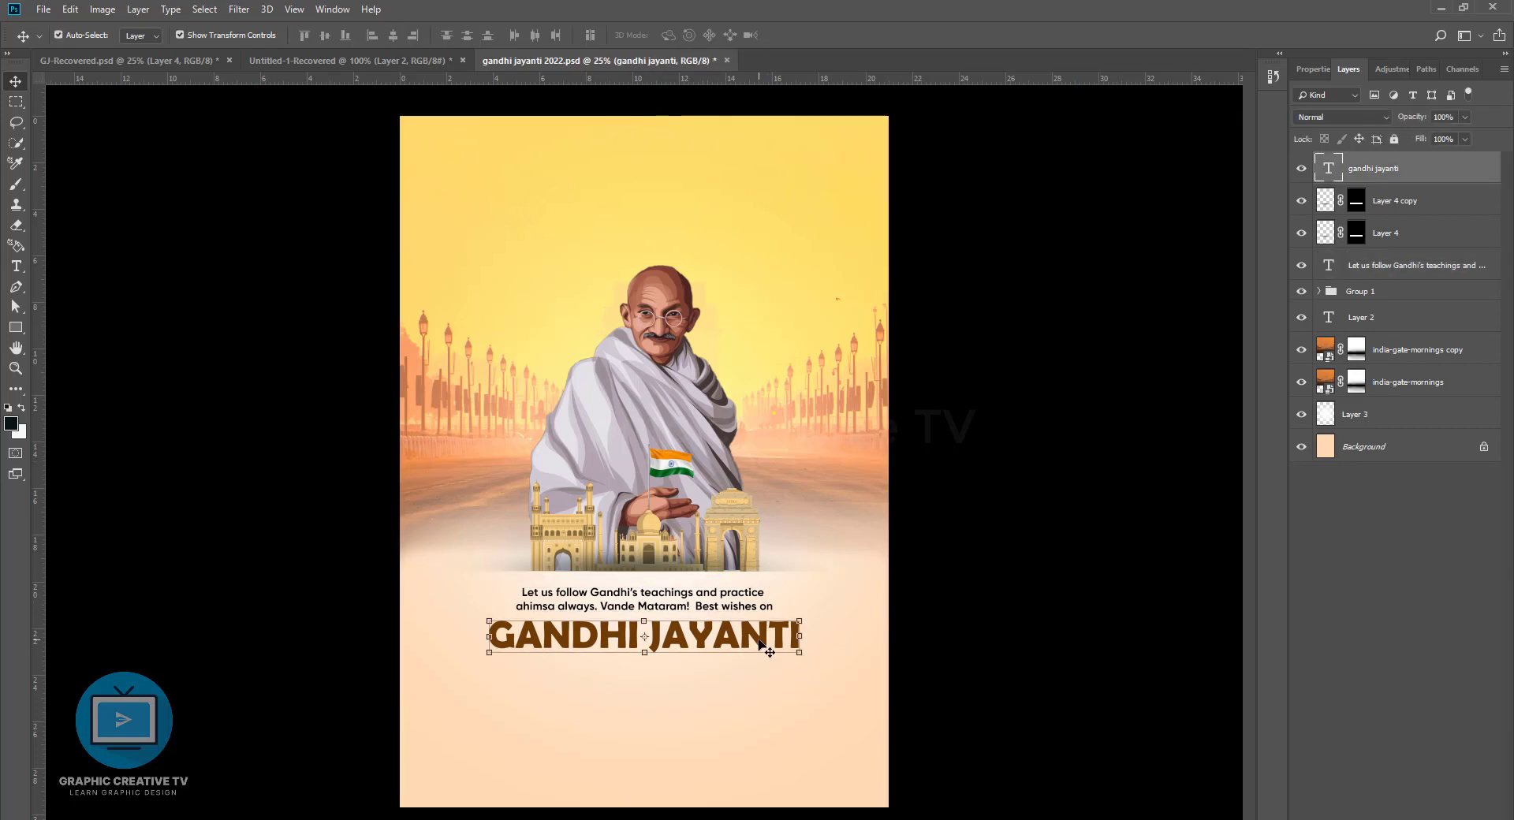
{"action": "left_click", "coordinate": [715, 599]}
{"action": "left_click", "coordinate": [827, 605]}
{"action": "left_click", "coordinate": [765, 597]}
{"action": "left_click_drag", "start_coordinate": [774, 586], "coordinate": [781, 582]}
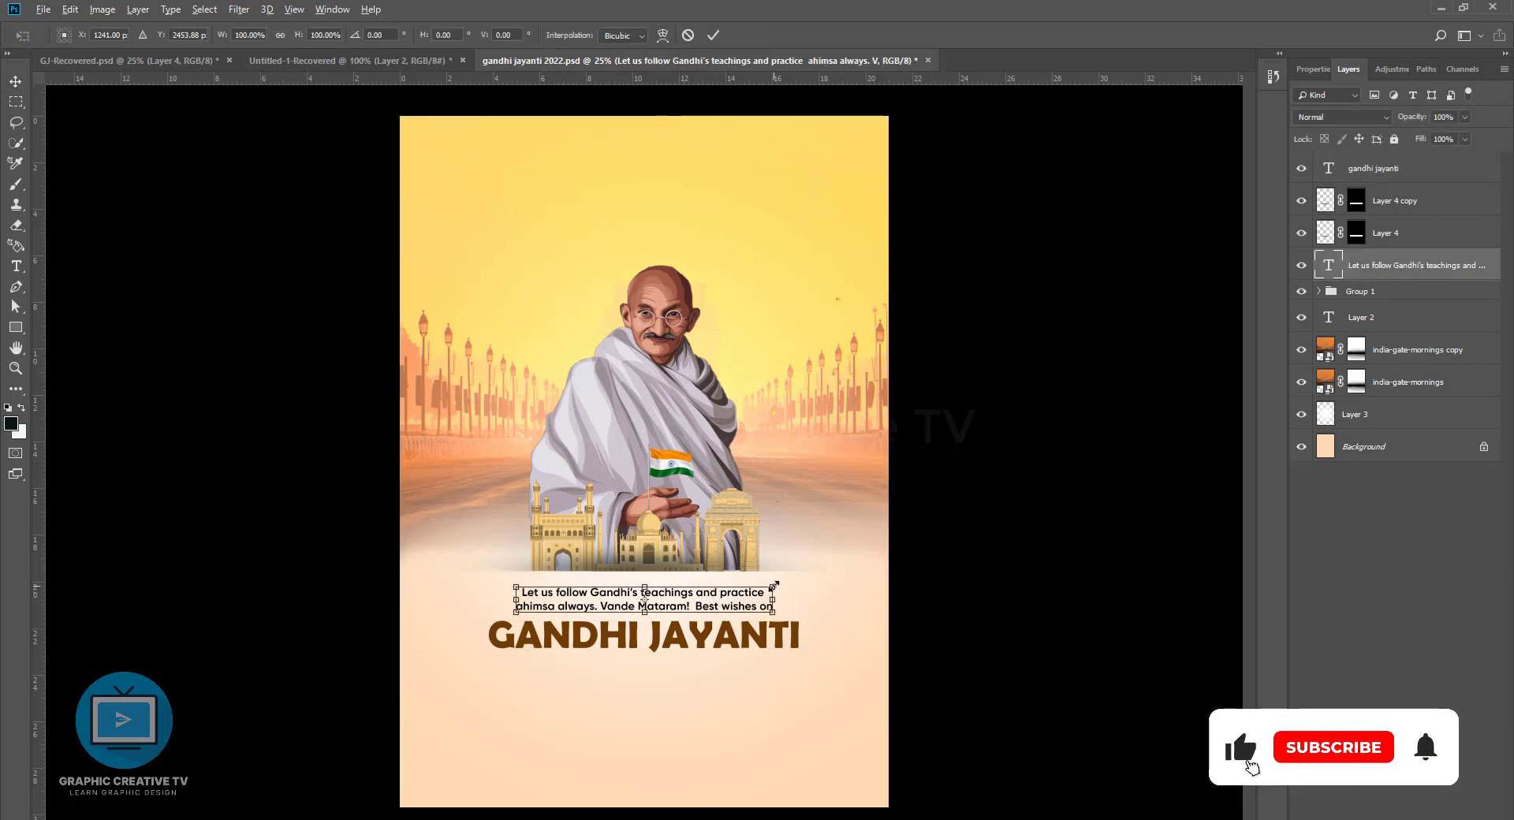
{"action": "key", "text": "Return"}
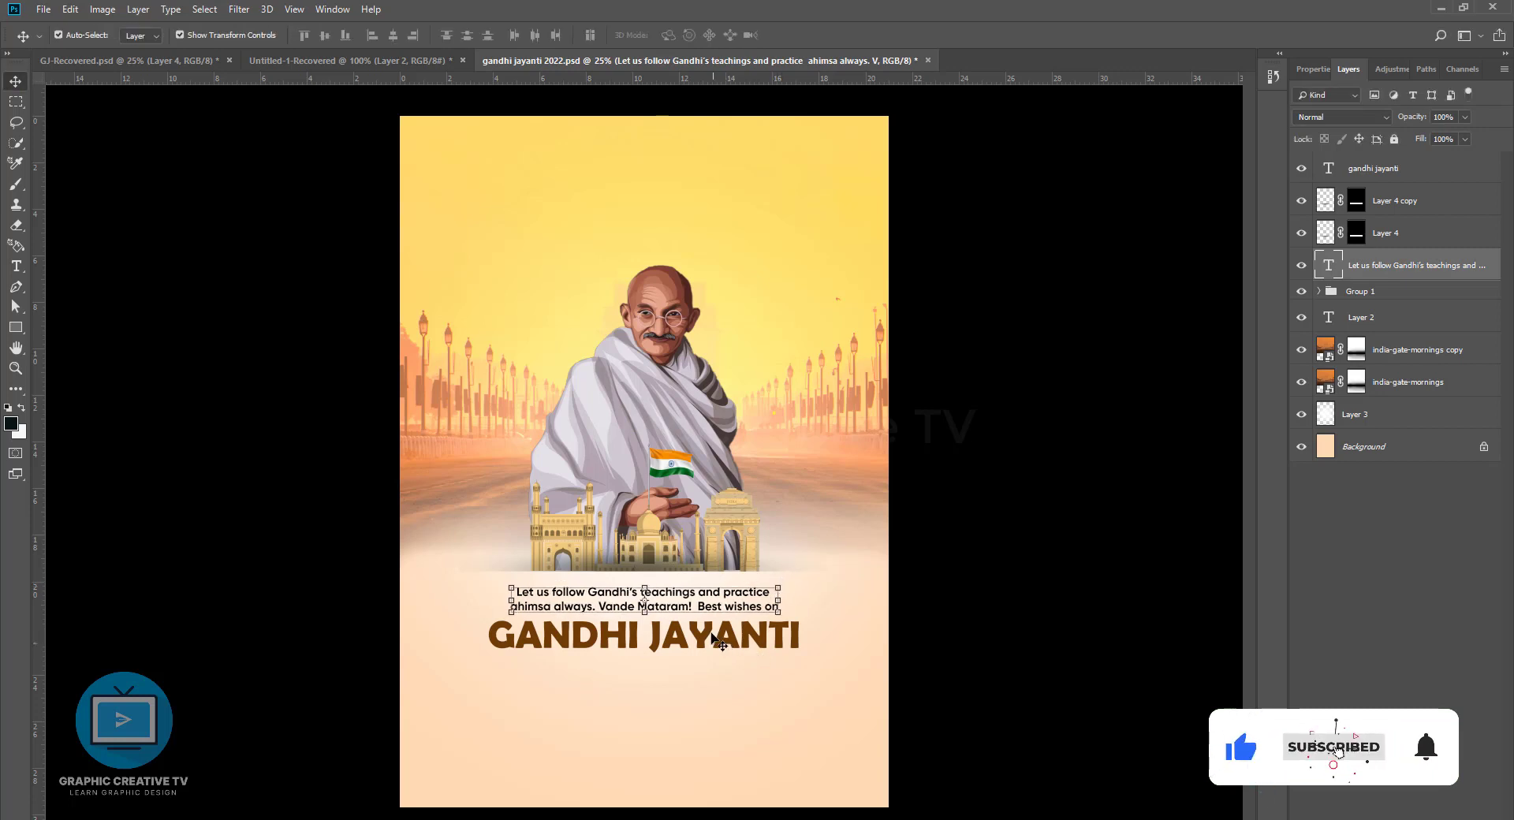
Nudge the caption and GANDHI JAYANTI title up together slightly
{"action": "left_click", "coordinate": [694, 634], "text": "shift"}
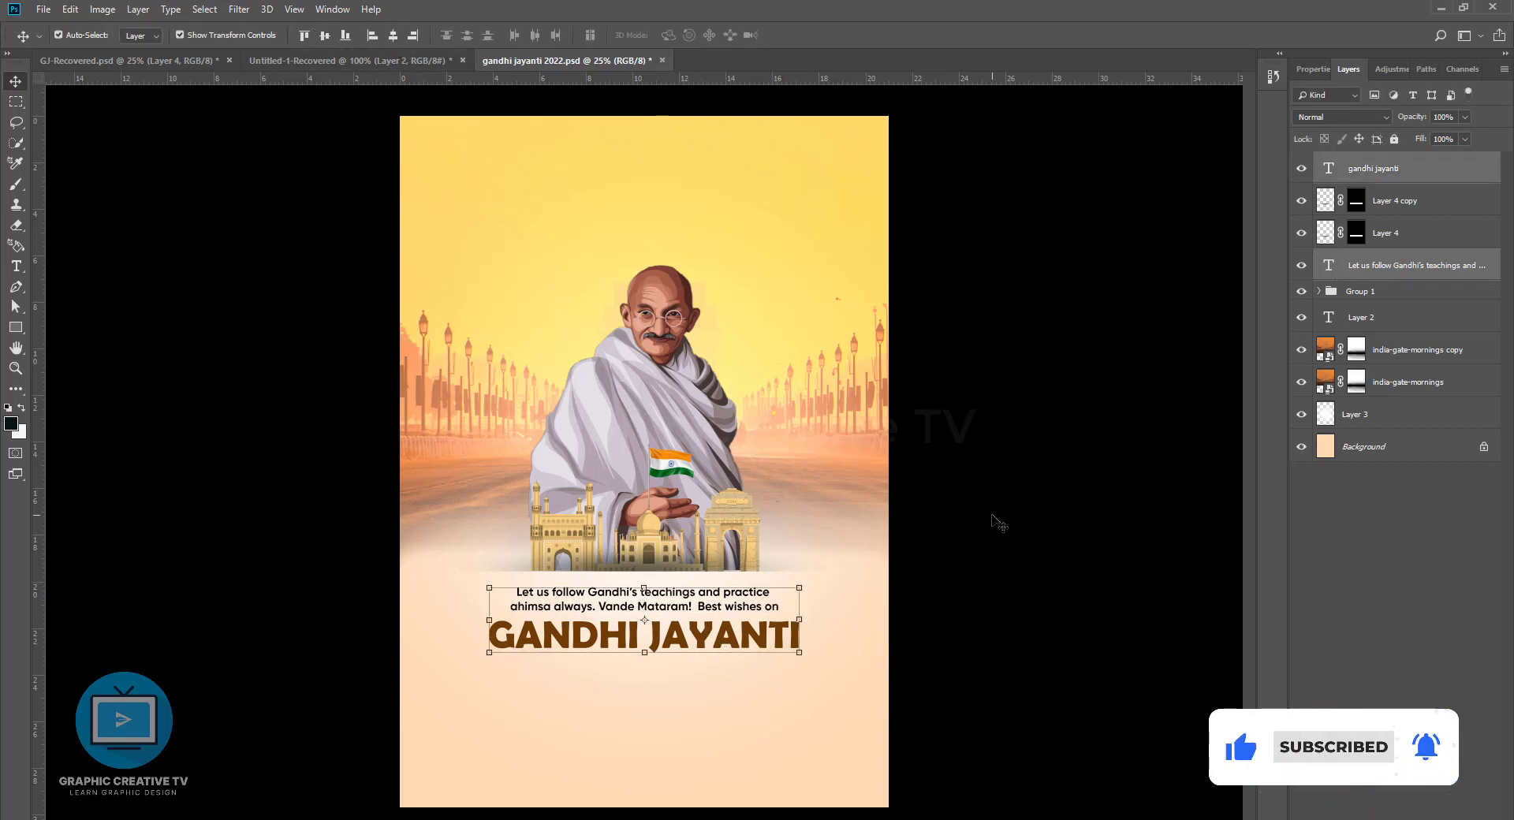
{"action": "left_click", "coordinate": [997, 521]}
{"action": "left_click", "coordinate": [851, 473]}
{"action": "left_click", "coordinate": [986, 599]}
{"action": "left_click", "coordinate": [694, 635]}
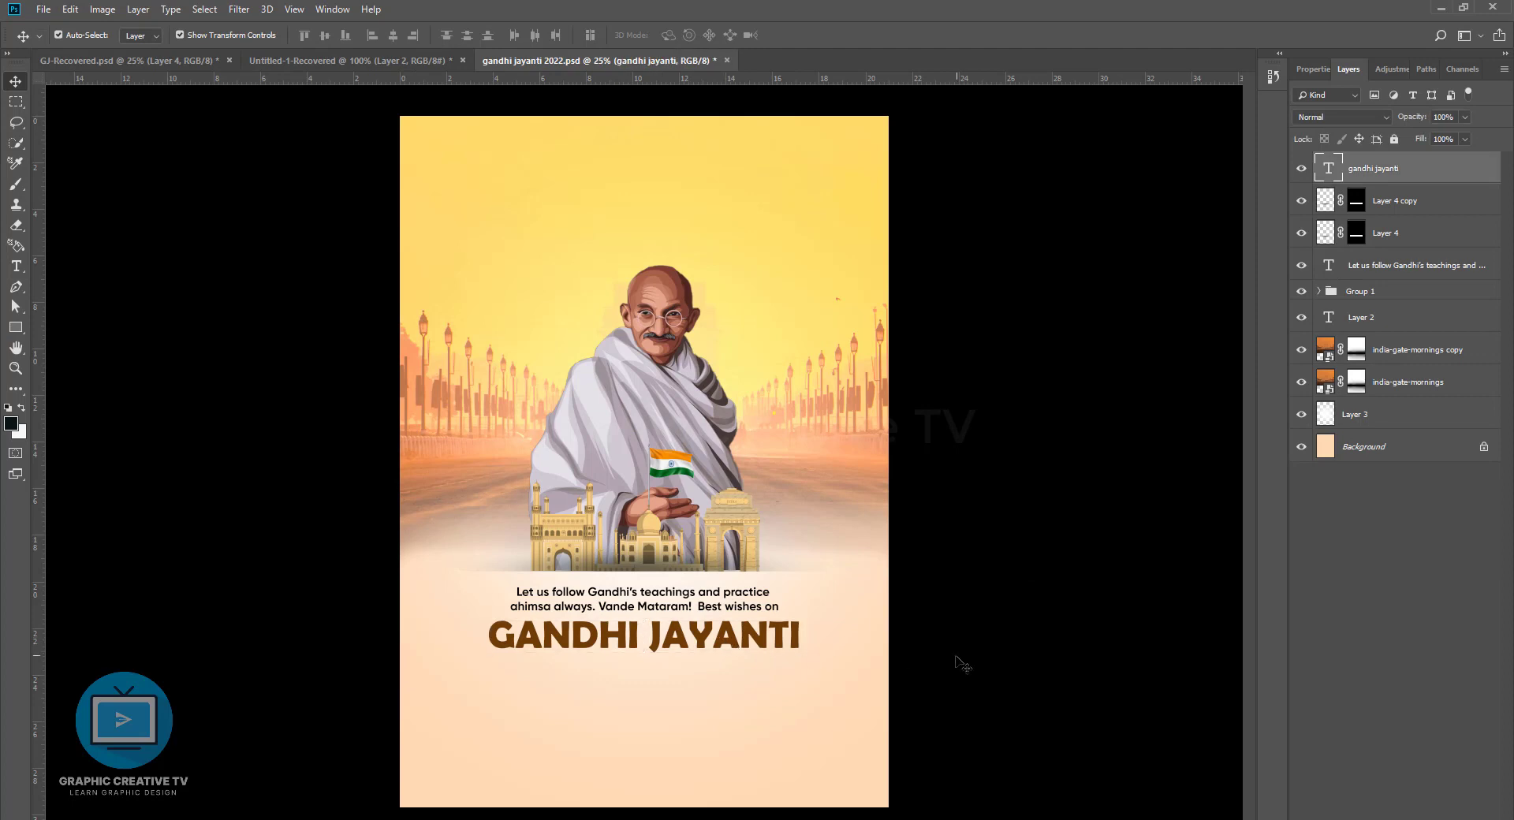
{"action": "left_click", "coordinate": [599, 607]}
{"action": "left_click", "coordinate": [658, 646], "text": "shift"}
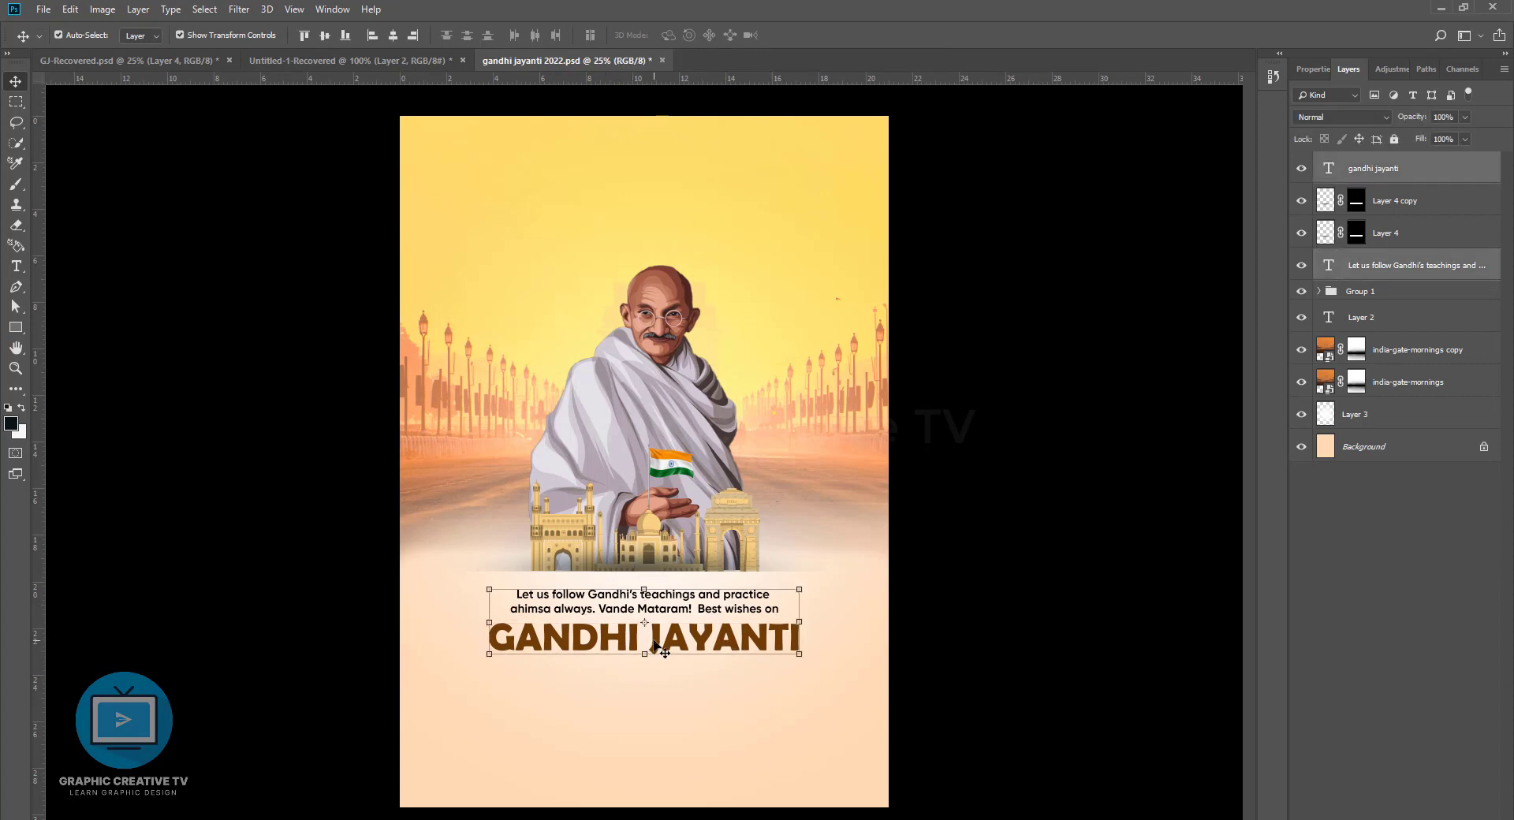
{"action": "key", "text": "Up"}
{"action": "key", "text": "Up"}
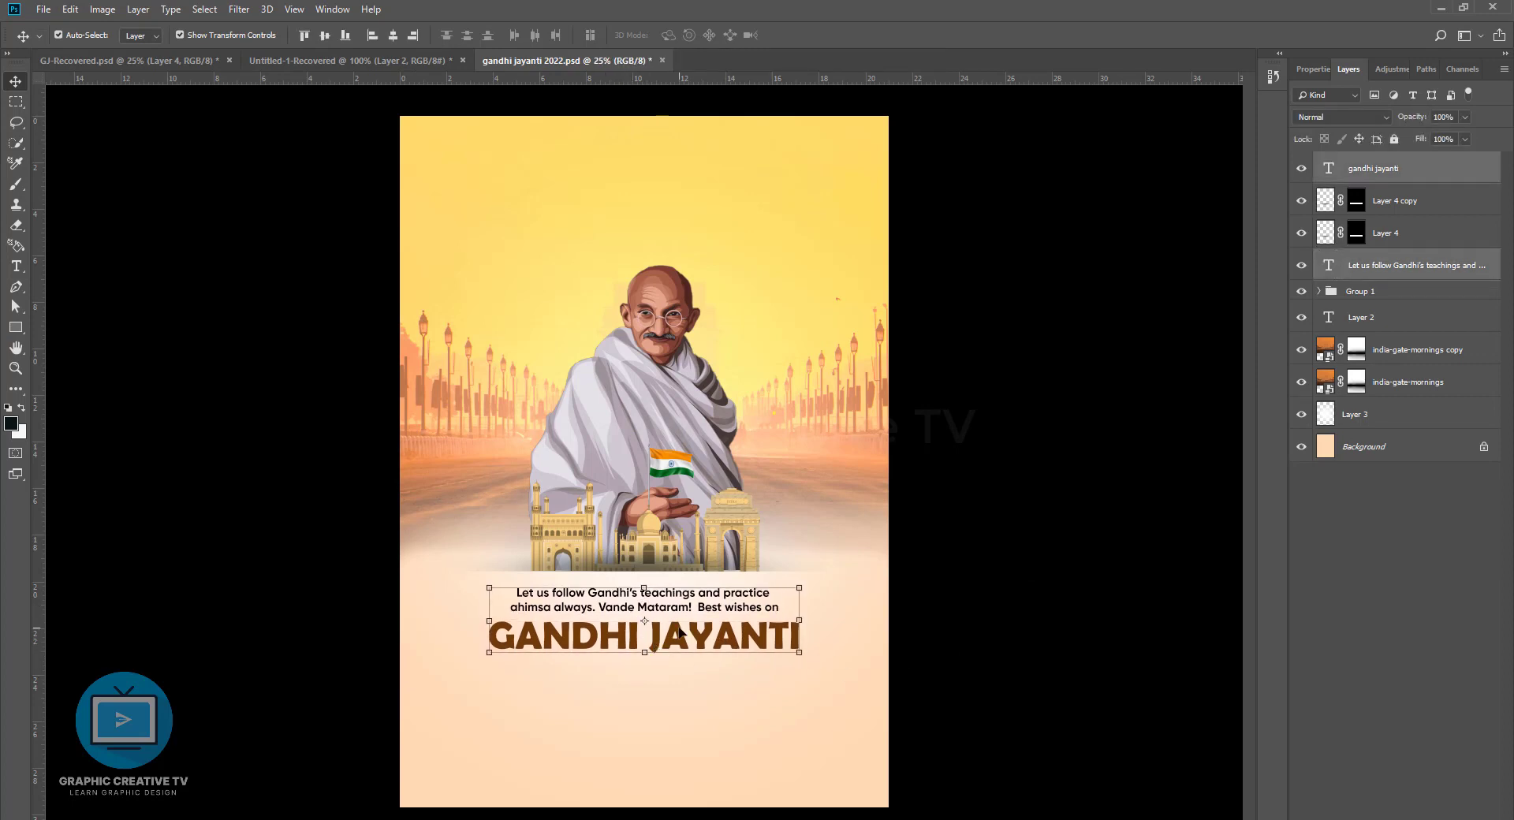
{"action": "left_click", "coordinate": [820, 625]}
{"action": "left_click", "coordinate": [768, 613]}
{"action": "left_click", "coordinate": [740, 648], "text": "shift"}
{"action": "left_click", "coordinate": [1017, 478]}
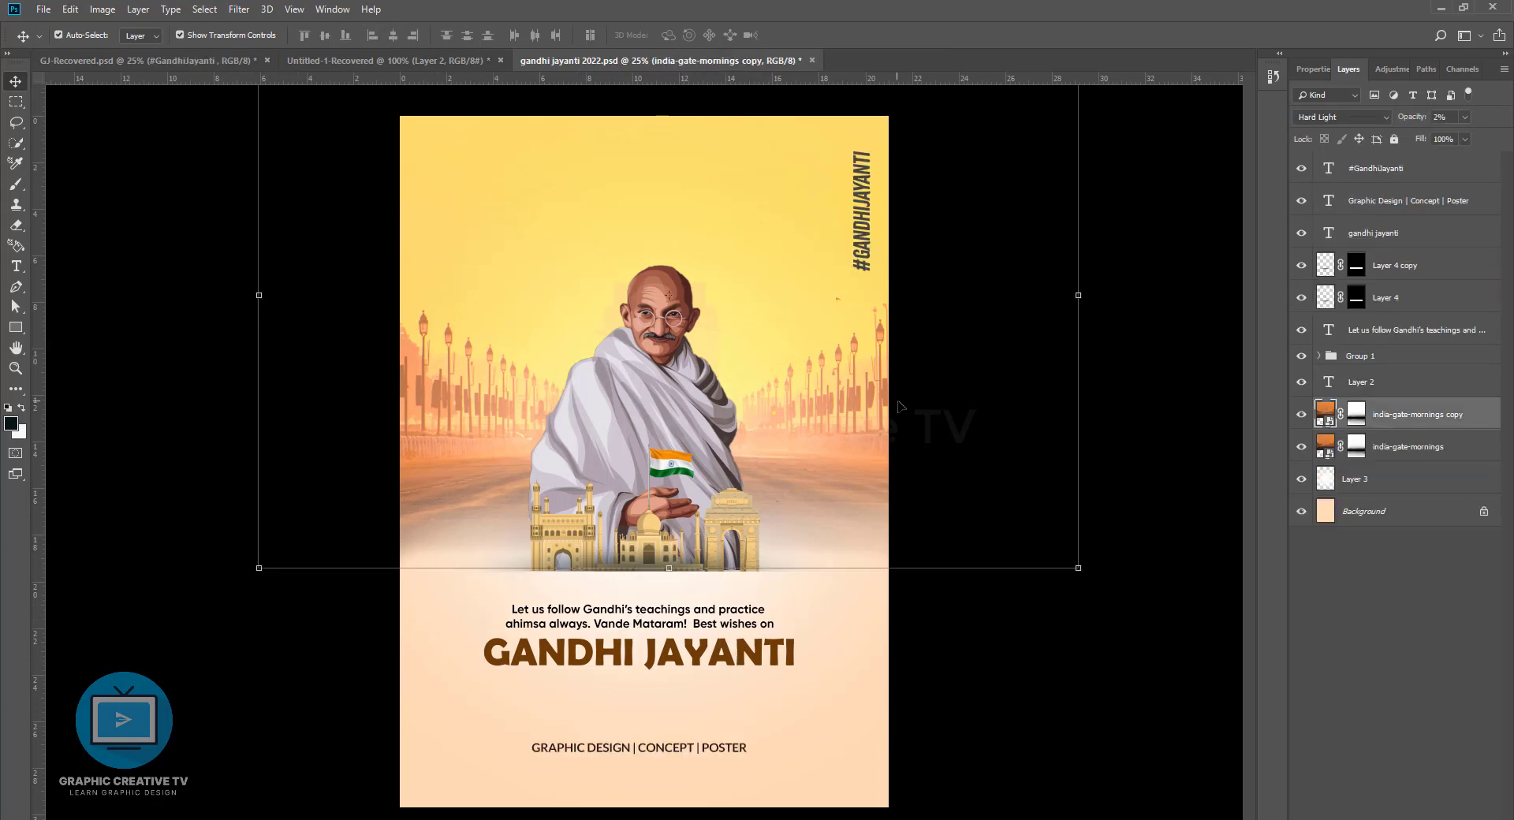
Rotate the #GANDHIJAYANTI hashtag 90° to run horizontally and move it to the top centre
{"action": "left_click", "coordinate": [866, 236]}
{"action": "left_click", "coordinate": [950, 356]}
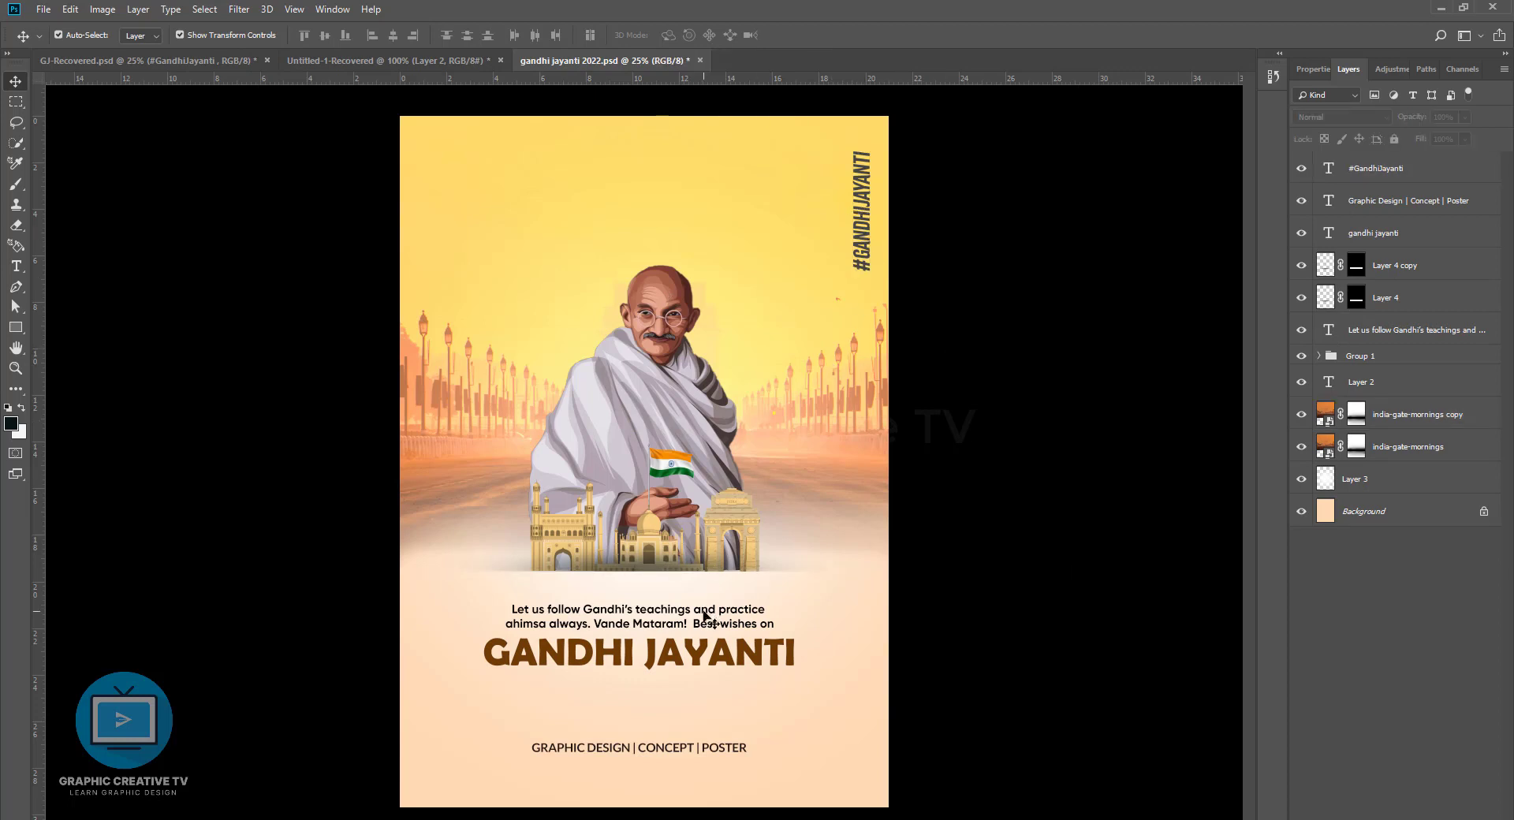
{"action": "left_click_drag", "start_coordinate": [704, 618], "coordinate": [699, 209]}
{"action": "key", "text": "ctrl+z"}
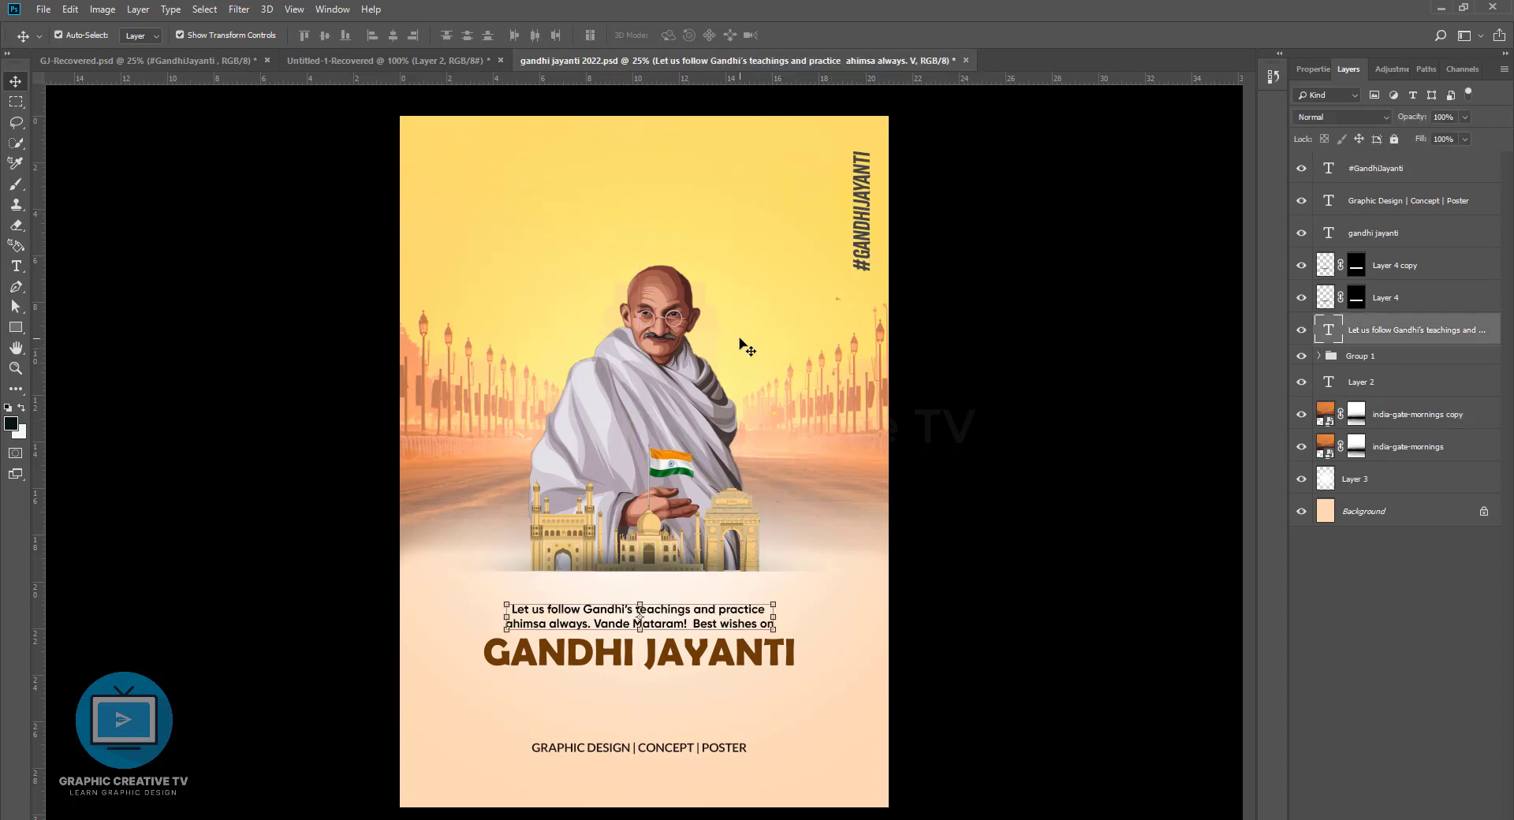
{"action": "left_click", "coordinate": [865, 260]}
{"action": "key", "text": "ctrl+t"}
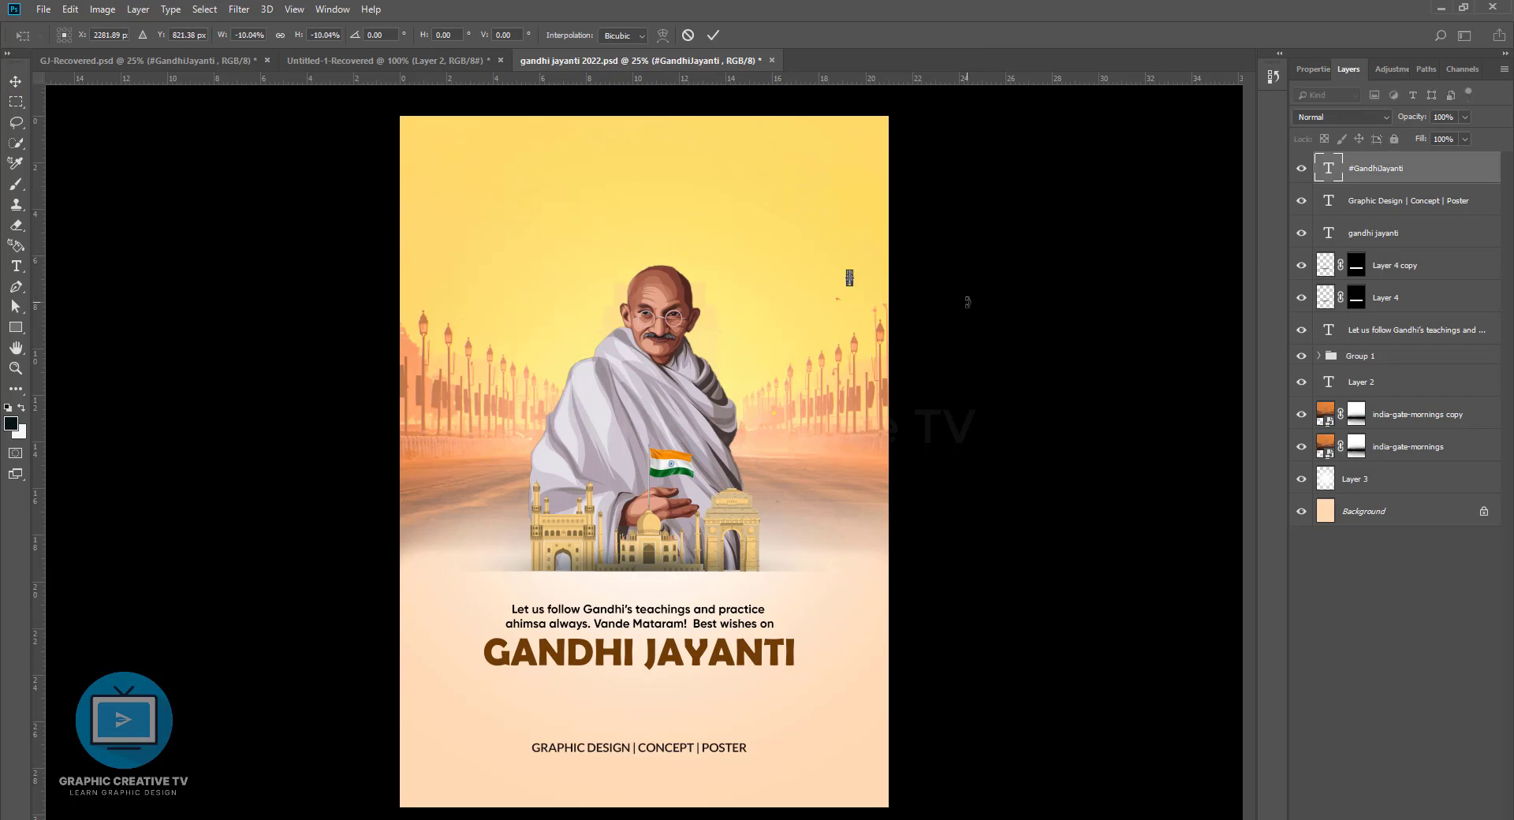
{"action": "left_click_drag", "start_coordinate": [931, 149], "coordinate": [1021, 369]}
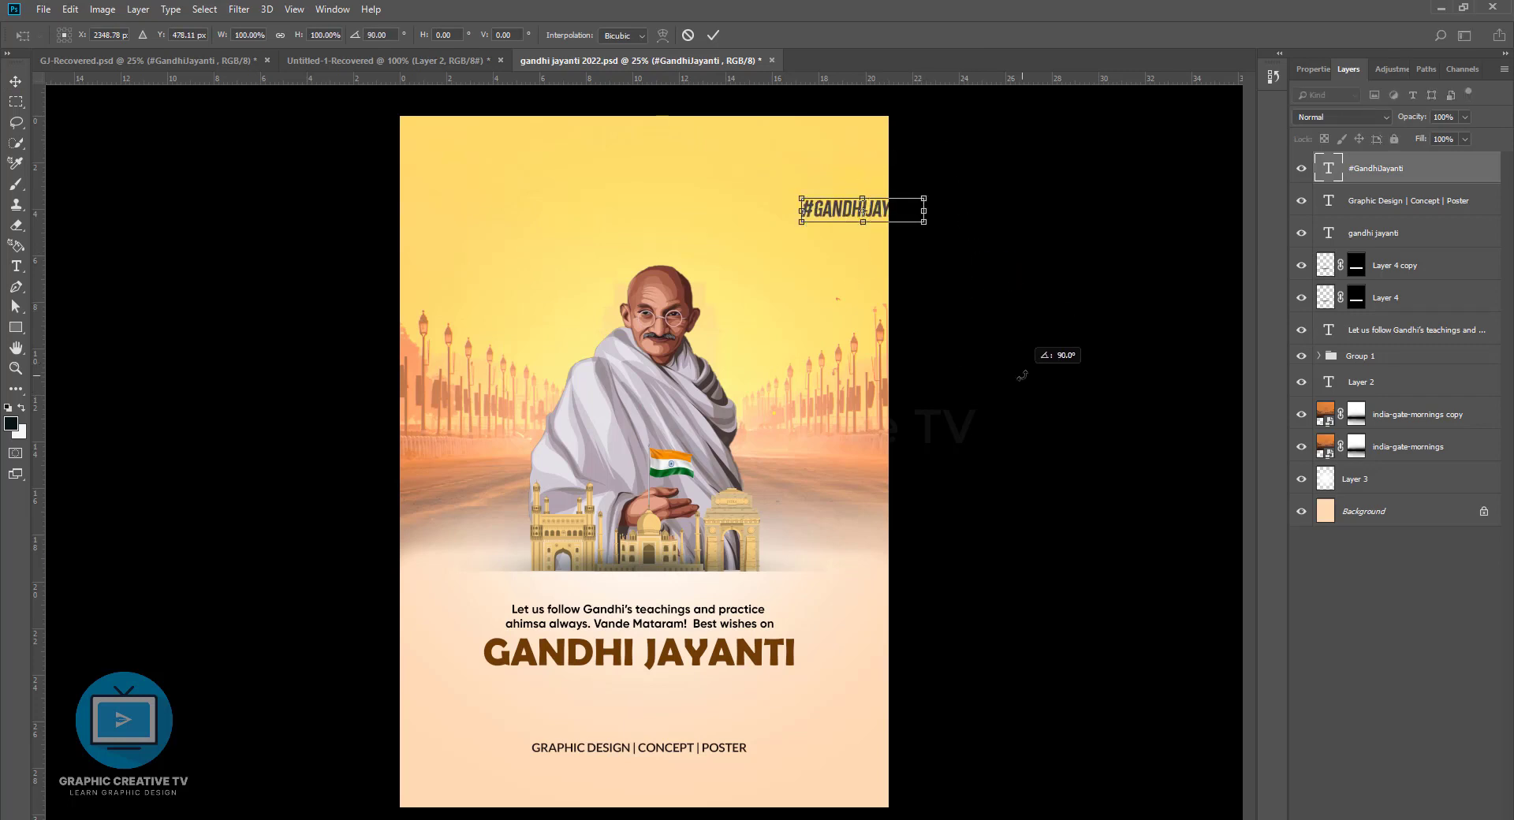
{"action": "key", "text": "Return"}
{"action": "left_click_drag", "start_coordinate": [874, 211], "coordinate": [660, 208]}
Centre the hashtag and move the GRAPHIC DESIGN | CONCEPT | POSTER footer up
{"action": "left_click", "coordinate": [1032, 588]}
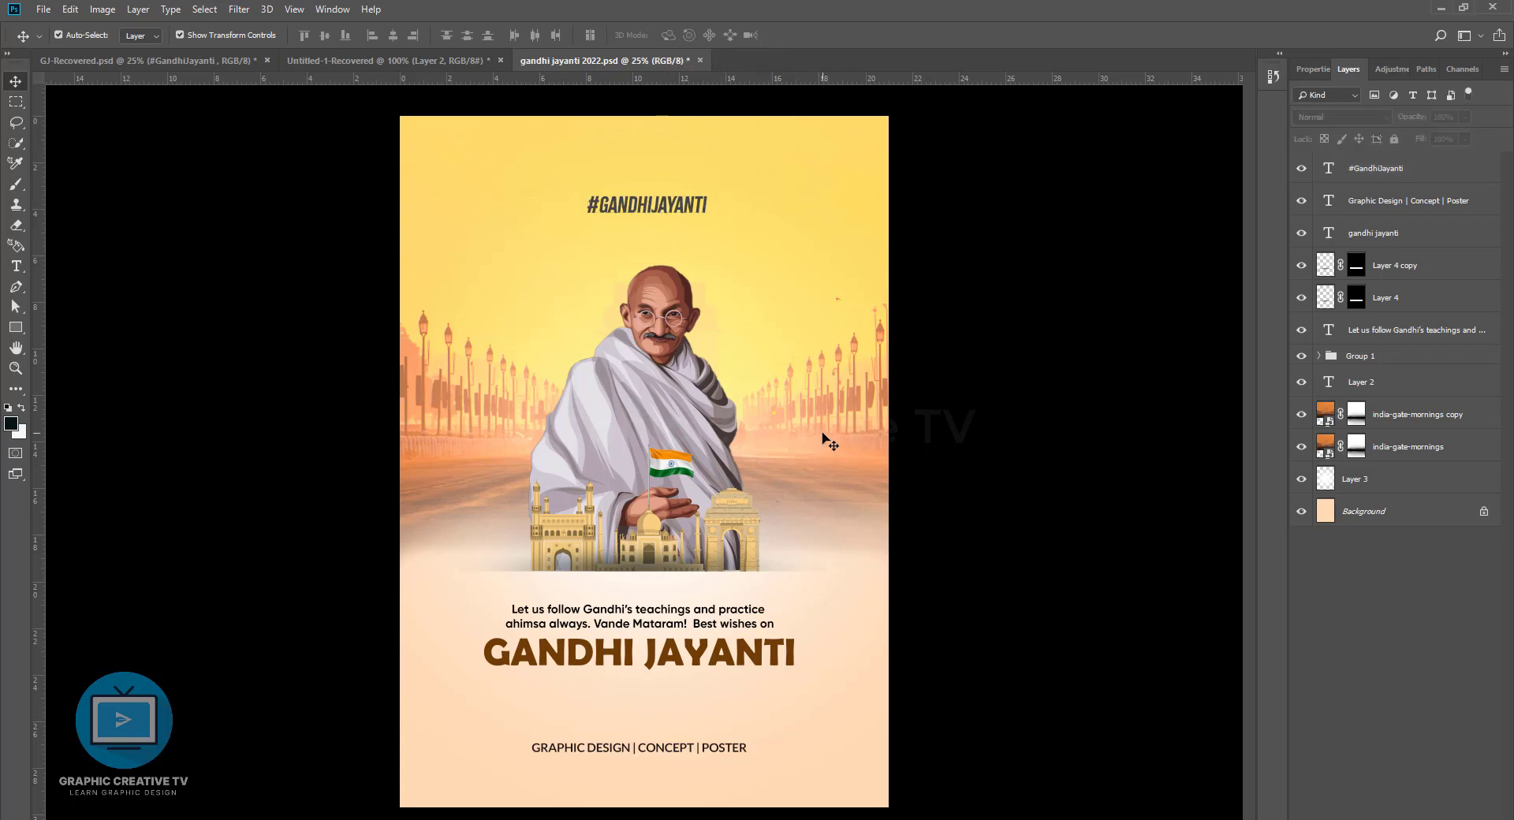
{"action": "left_click_drag", "start_coordinate": [709, 746], "coordinate": [706, 700]}
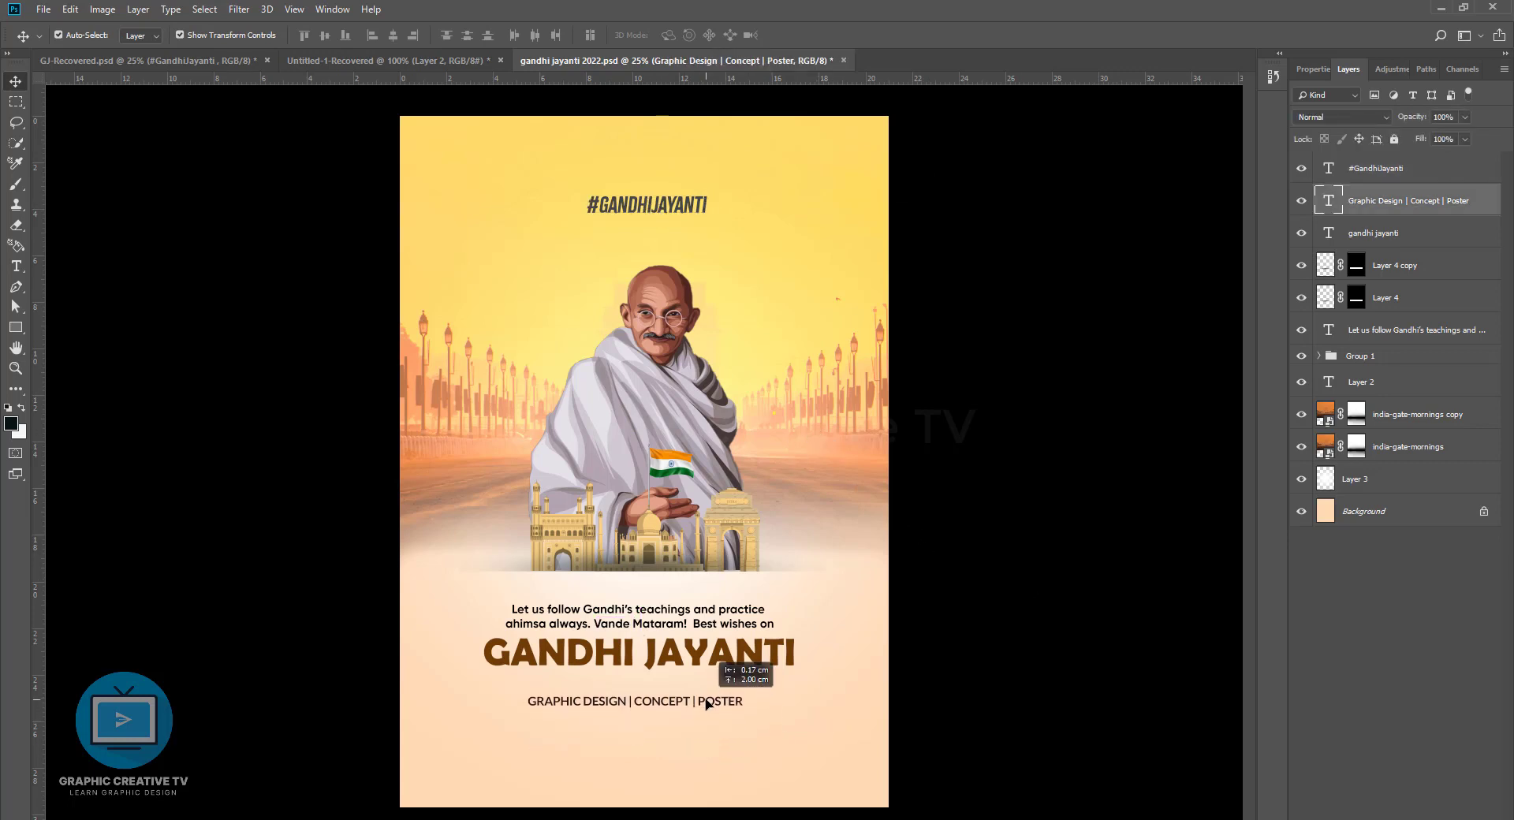
{"action": "left_click", "coordinate": [926, 750]}
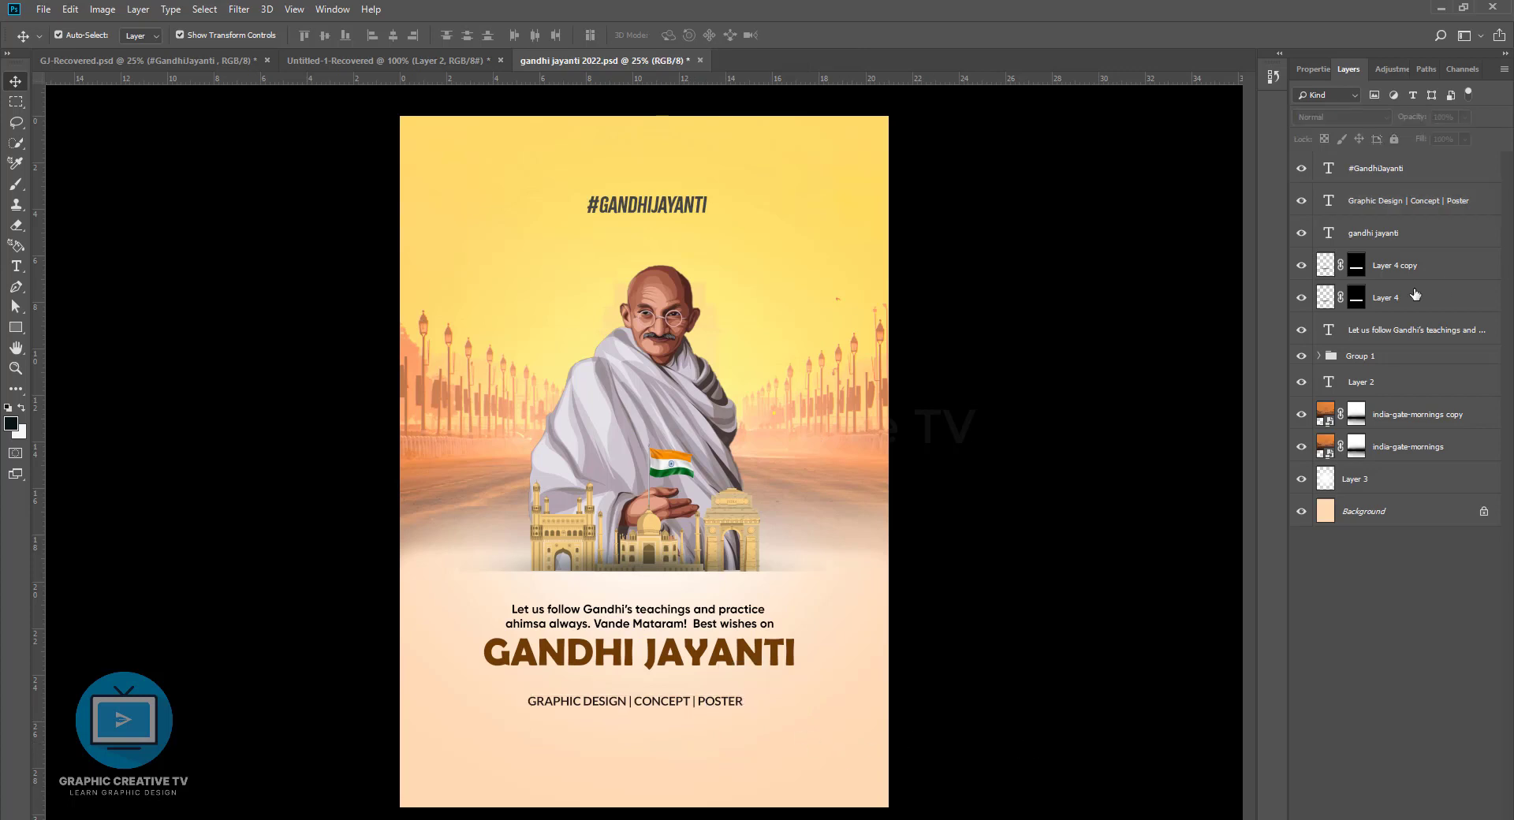
Add a new empty layer above Layer 4 copy, then undo it
{"action": "left_click", "coordinate": [1405, 267]}
{"action": "key", "text": "ctrl+shift+n"}
{"action": "key", "text": "Return"}
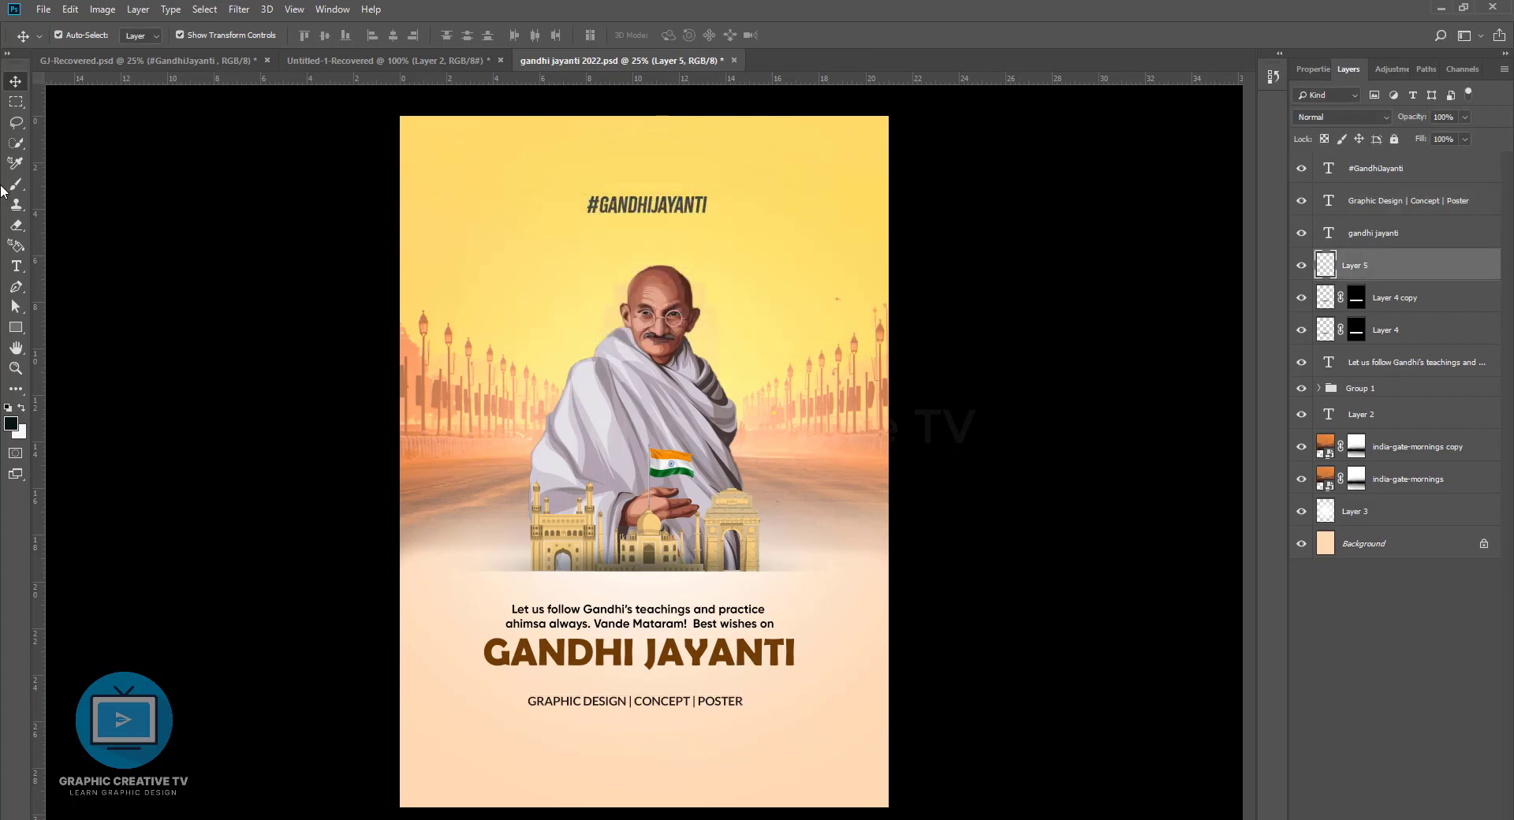
{"action": "key", "text": "b"}
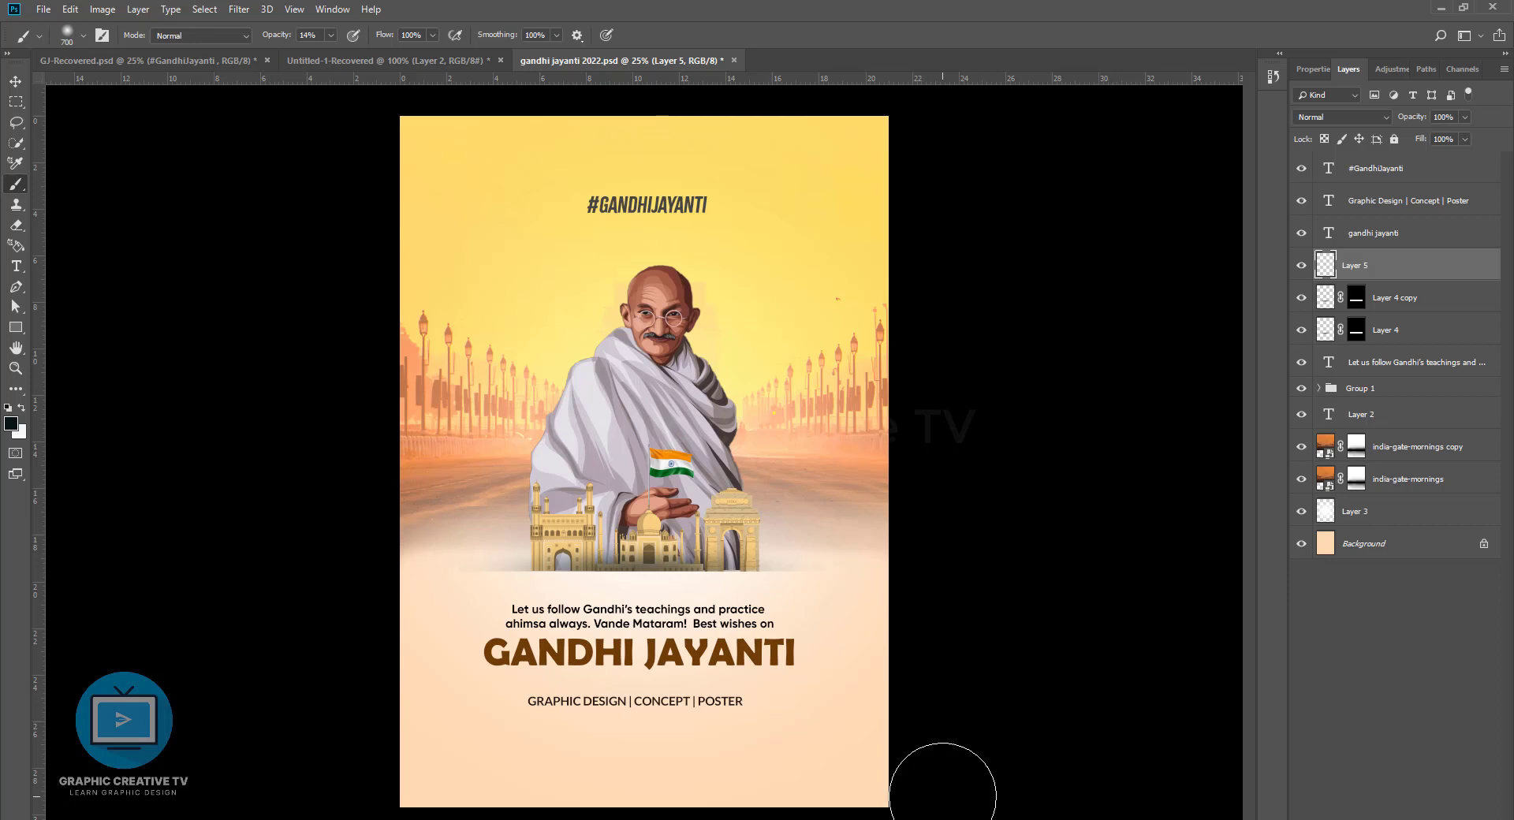
{"action": "key", "text": "ctrl+z"}
{"action": "key", "text": "ctrl+z"}
{"action": "key", "text": "v"}
Recolour the #GandhiJayanti hashtag text and nudge it slightly upward
{"action": "left_click", "coordinate": [676, 207]}
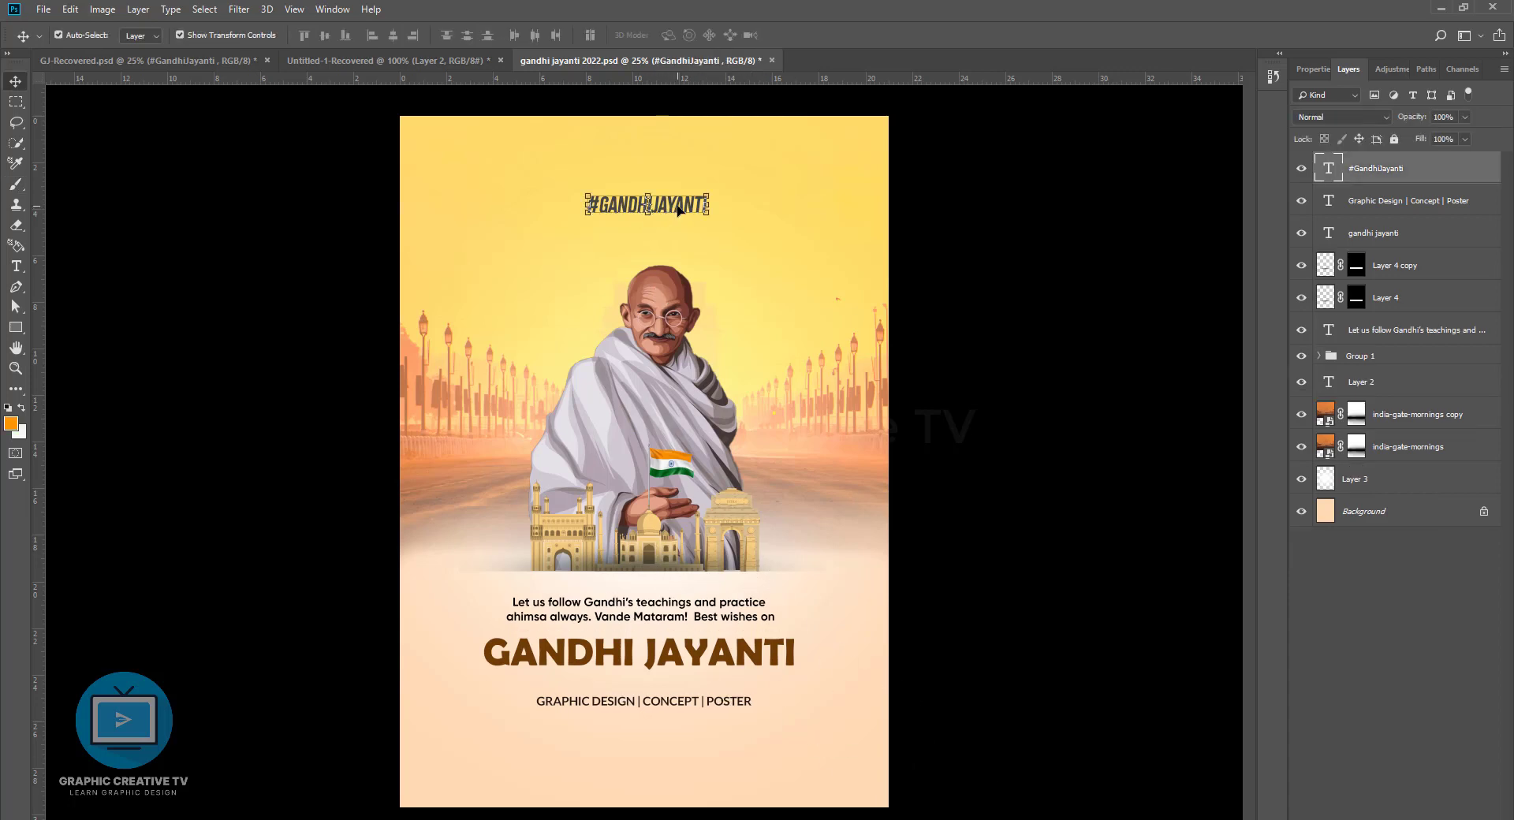
{"action": "left_click", "coordinate": [11, 269]}
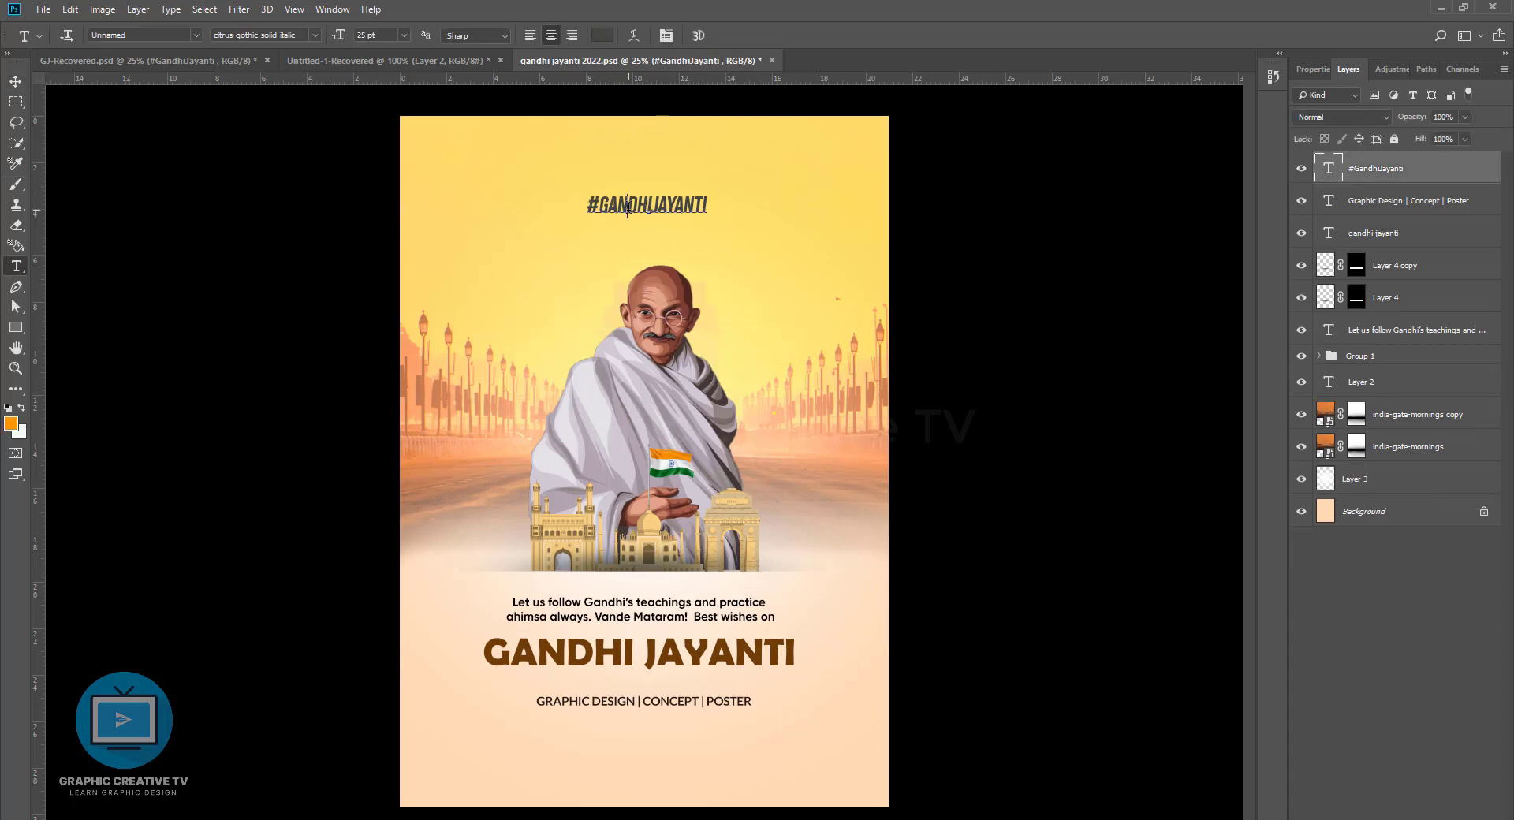
{"action": "left_click", "coordinate": [627, 207]}
{"action": "key", "text": "ctrl+a"}
{"action": "left_click", "coordinate": [603, 35]}
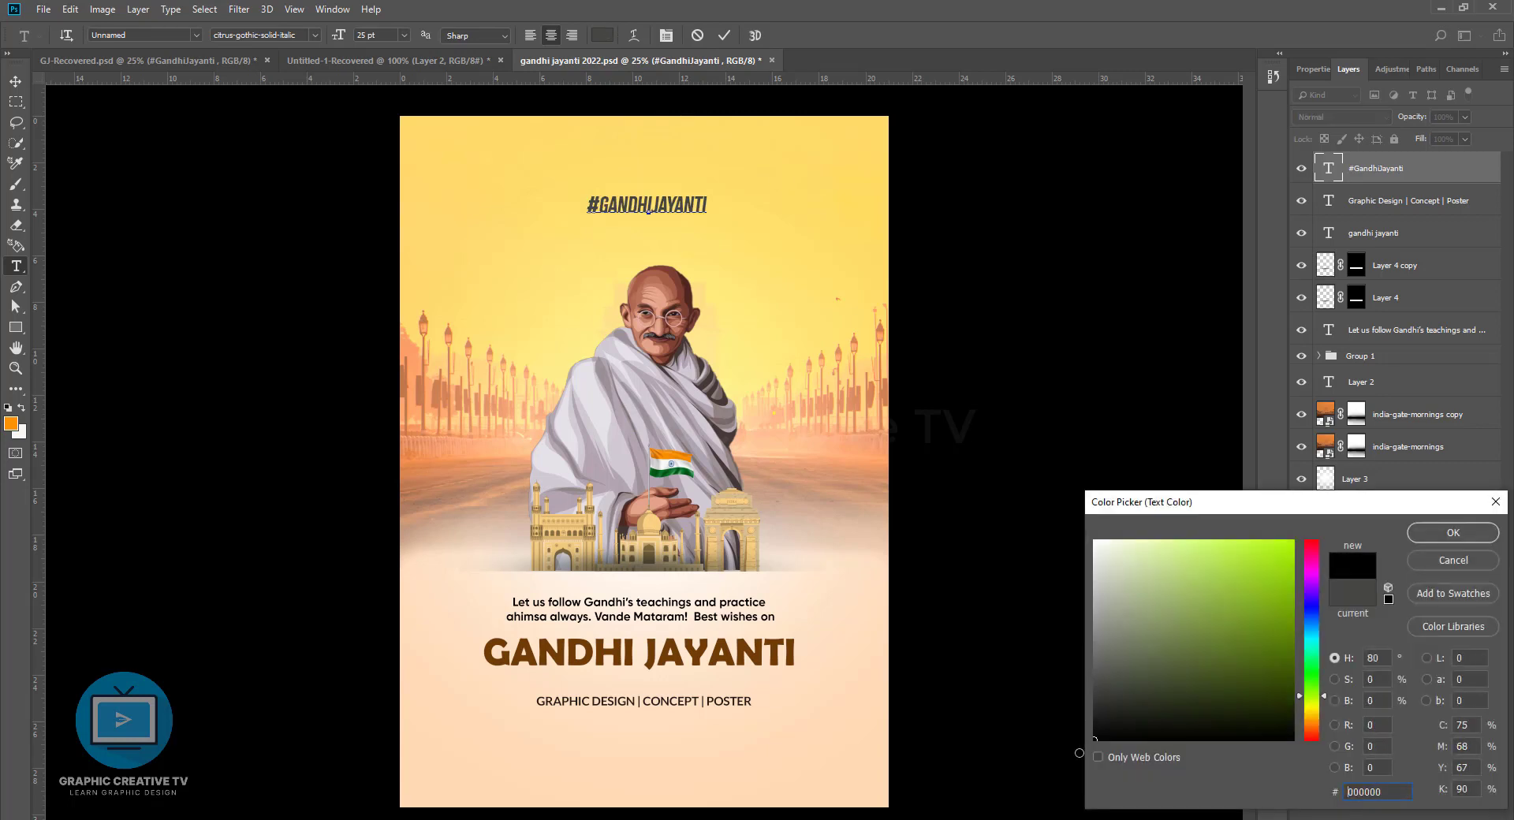
{"action": "left_click", "coordinate": [1453, 532]}
{"action": "left_click", "coordinate": [15, 81]}
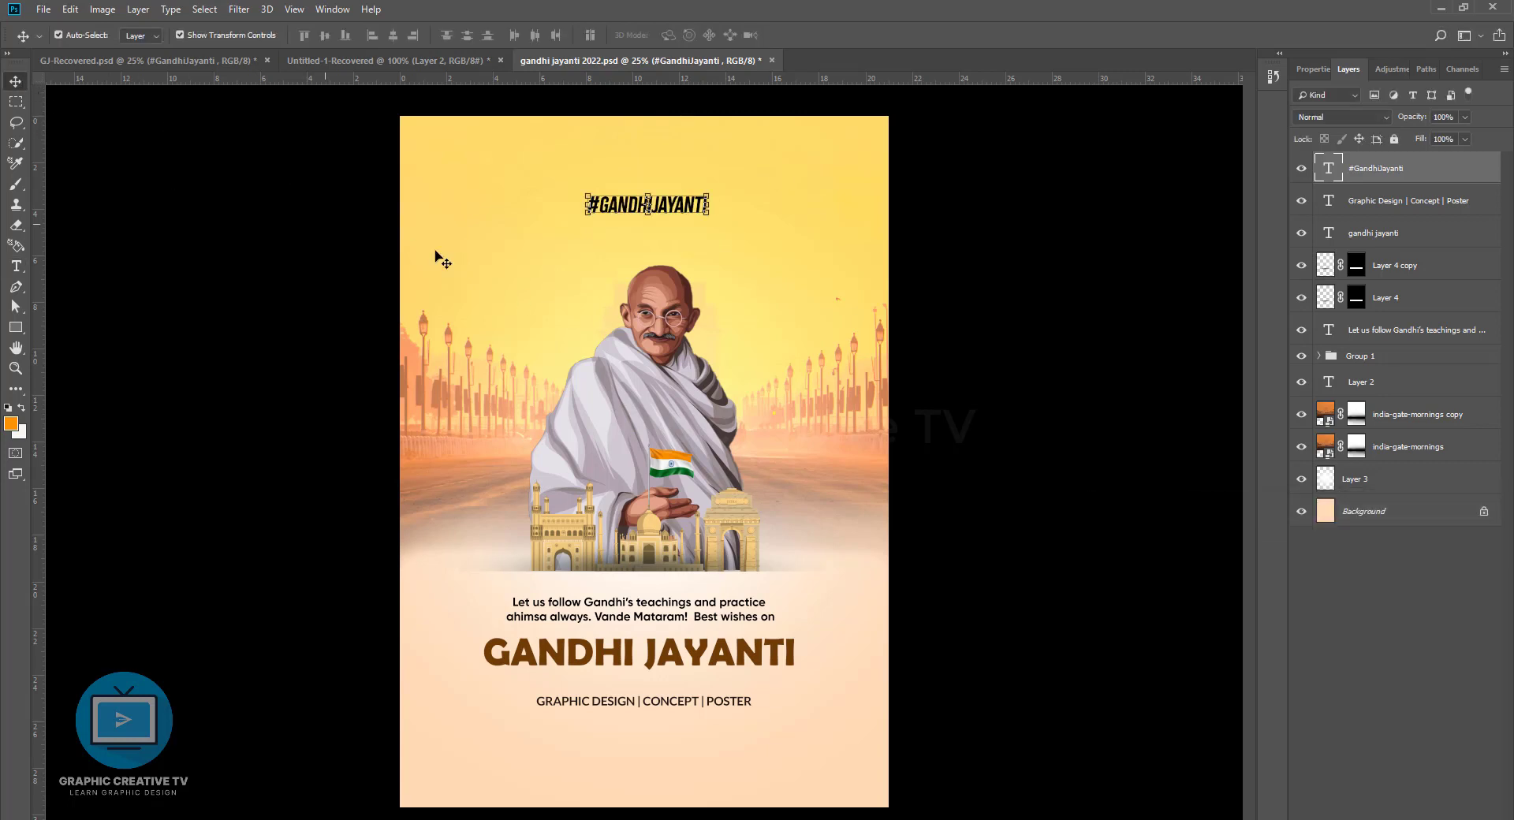
{"action": "left_click", "coordinate": [655, 209]}
{"action": "left_click_drag", "start_coordinate": [690, 206], "coordinate": [691, 204]}
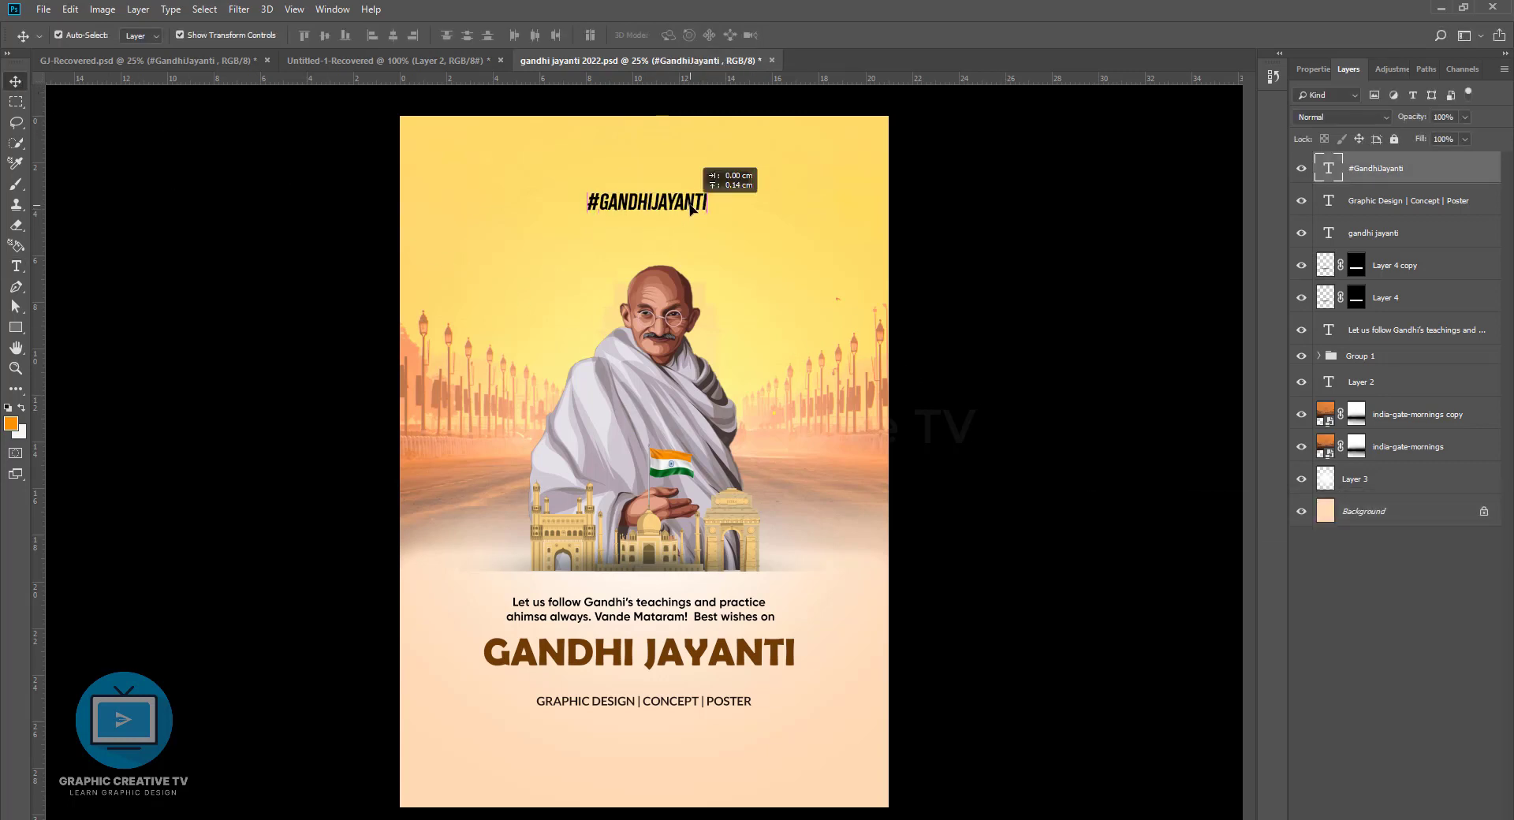
{"action": "left_click", "coordinate": [981, 570]}
Recolour the GANDHI JAYANTI title: try green 055e1c, then settle on reddish brown 712b05
{"action": "left_click", "coordinate": [726, 698]}
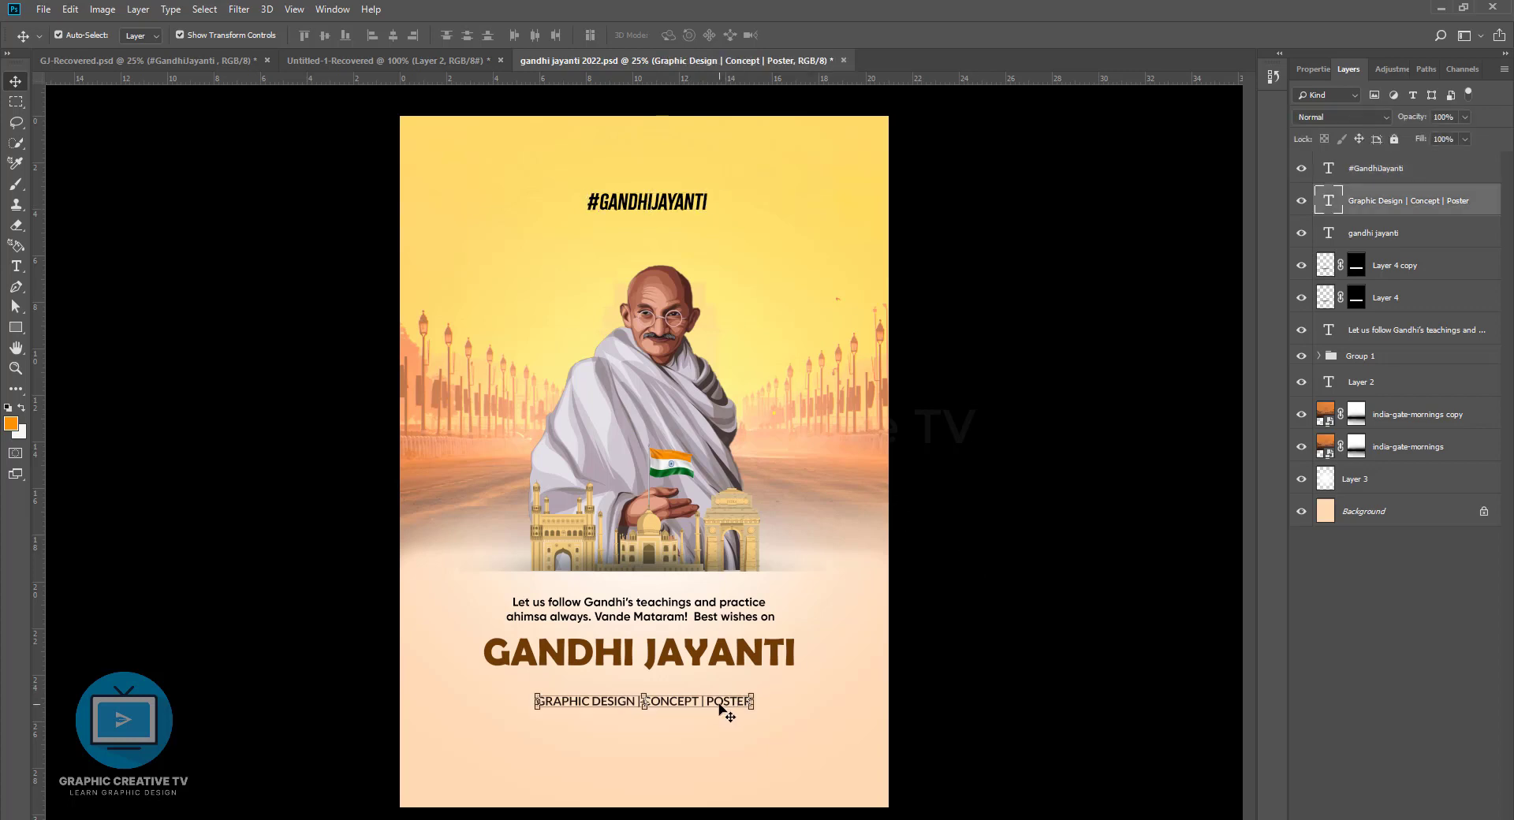
{"action": "left_click", "coordinate": [691, 619]}
{"action": "left_click", "coordinate": [702, 667]}
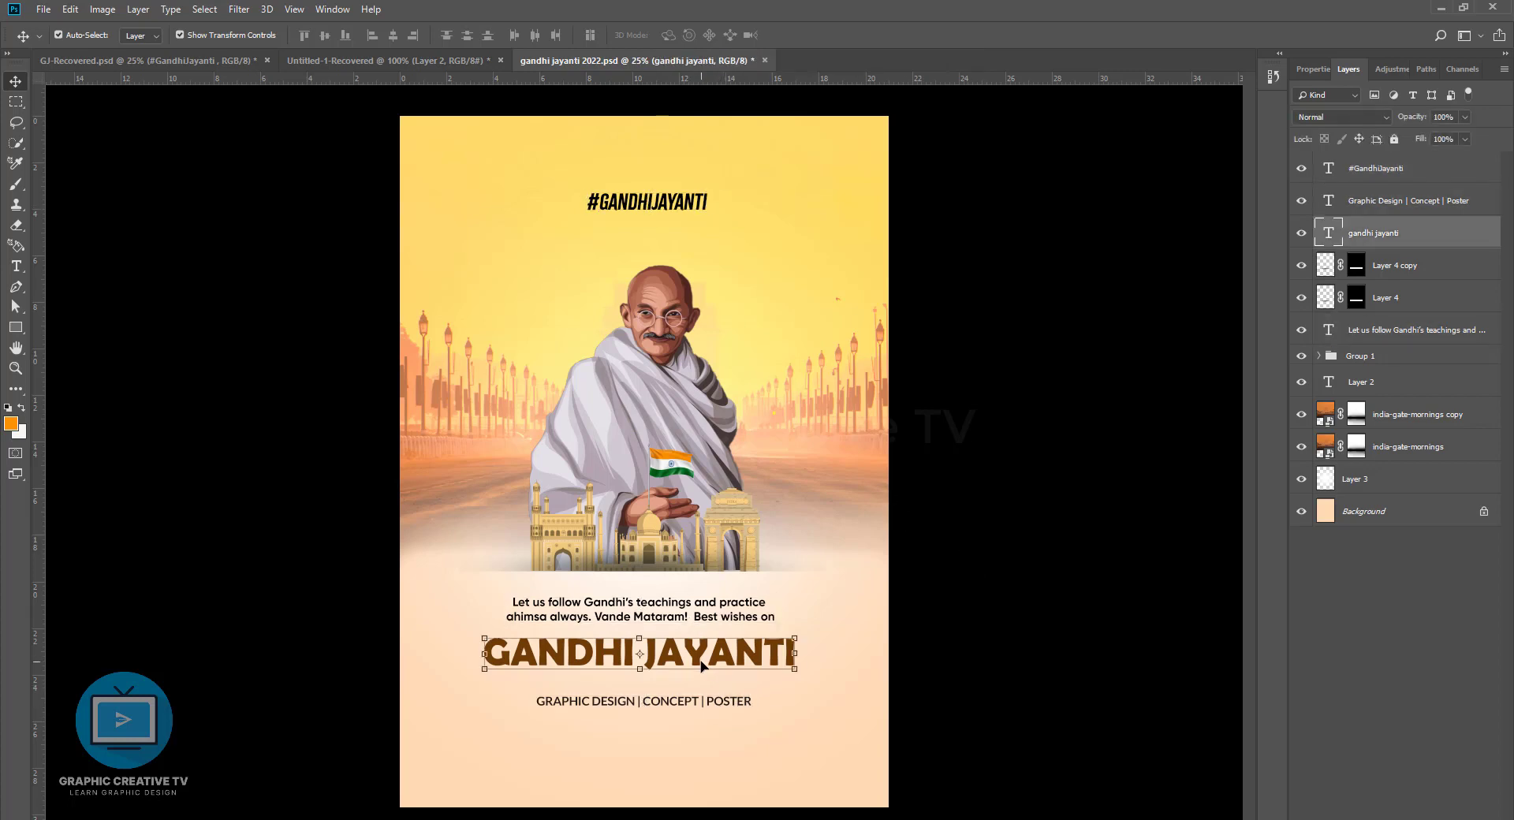
{"action": "double_click", "coordinate": [643, 652]}
{"action": "key", "text": "ctrl+a"}
{"action": "left_click", "coordinate": [601, 35]}
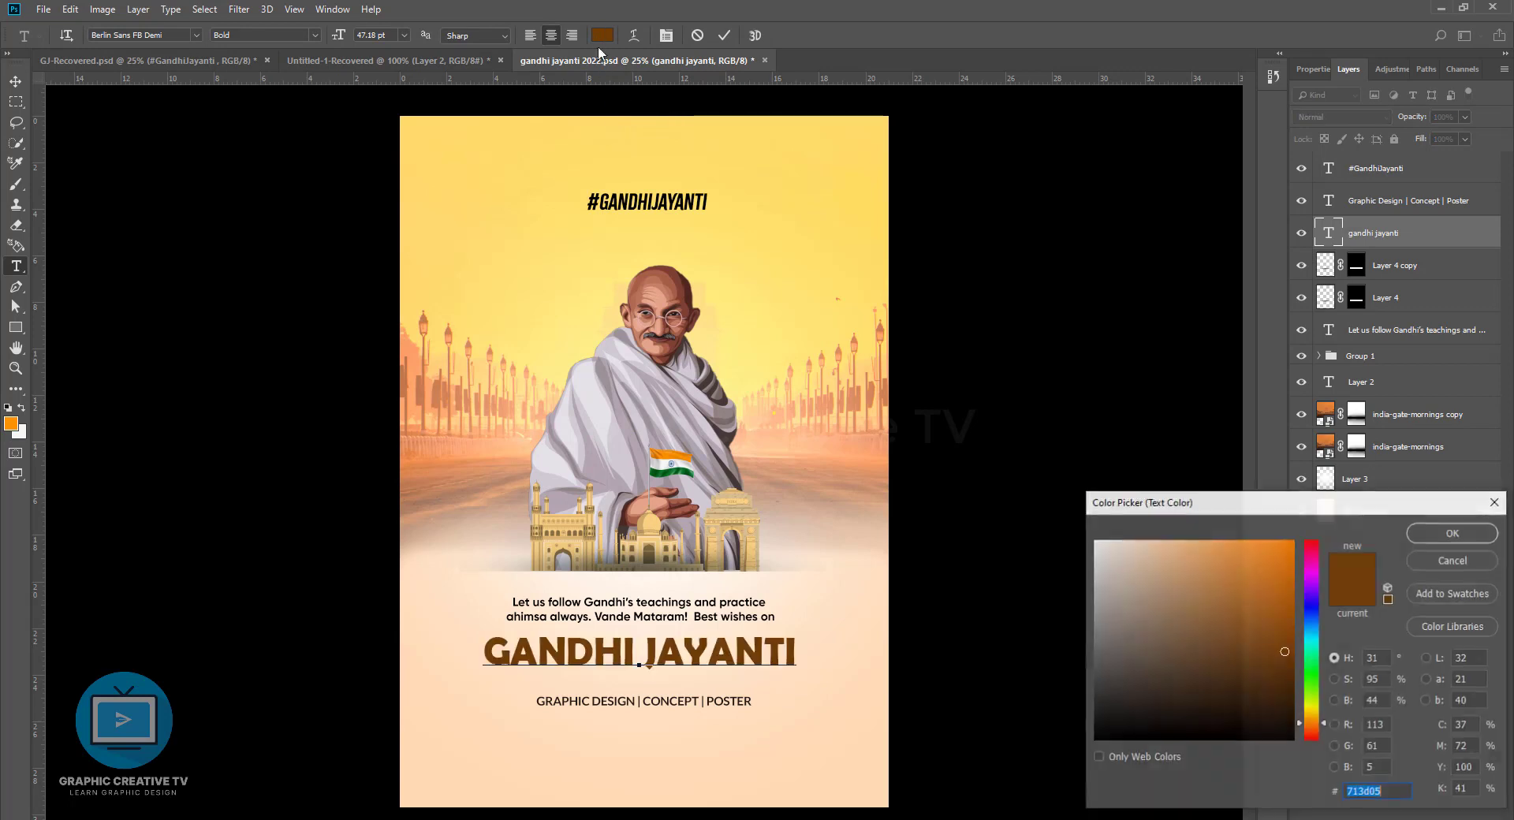
{"action": "type", "text": "055e1c"}
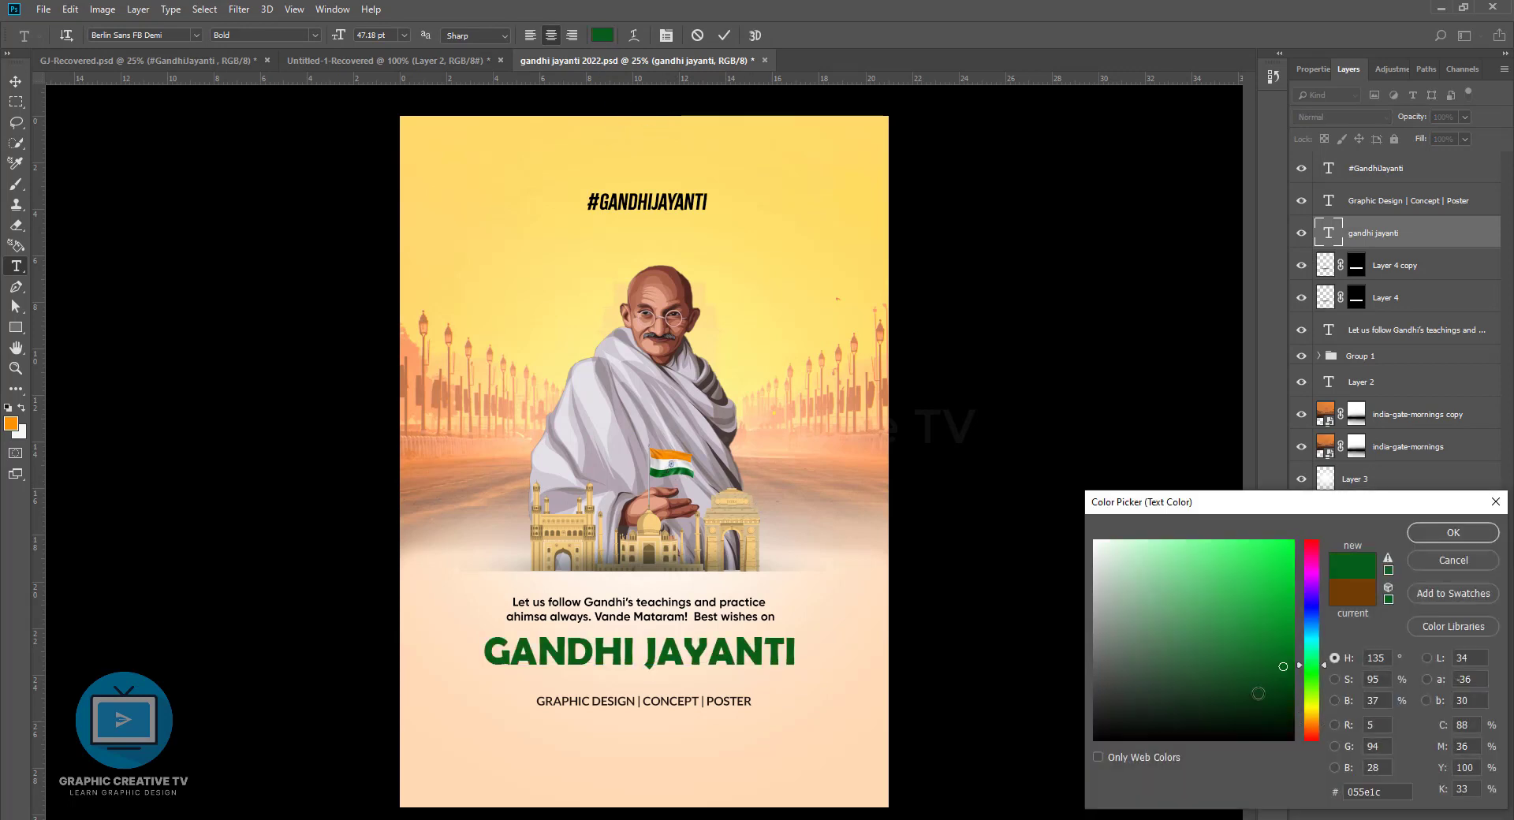
{"action": "left_click_drag", "start_coordinate": [1258, 693], "coordinate": [1267, 631]}
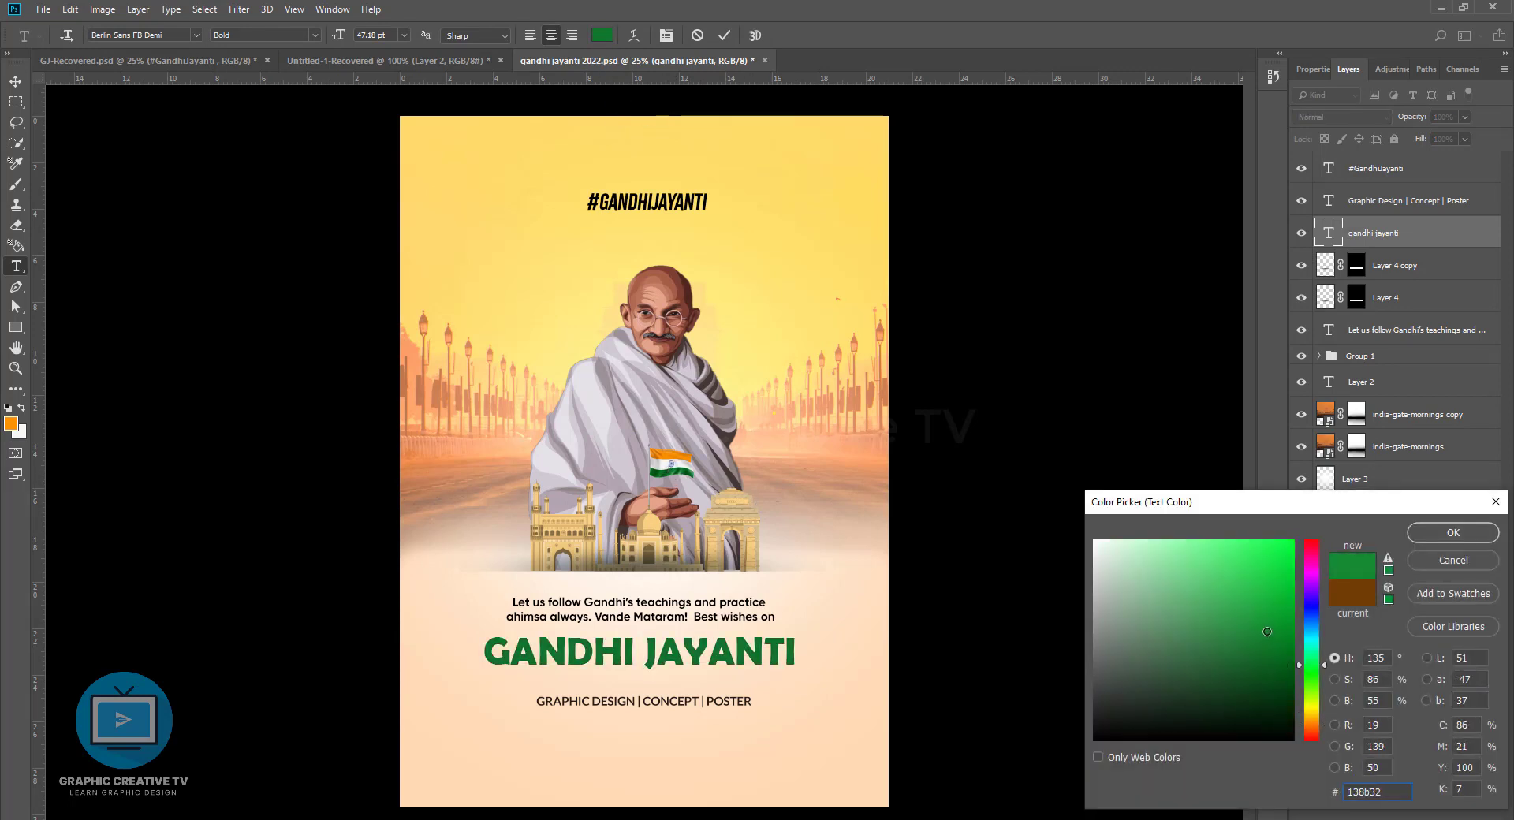
{"action": "left_click", "coordinate": [1342, 591]}
{"action": "left_click_drag", "start_coordinate": [1313, 721], "coordinate": [1315, 731]}
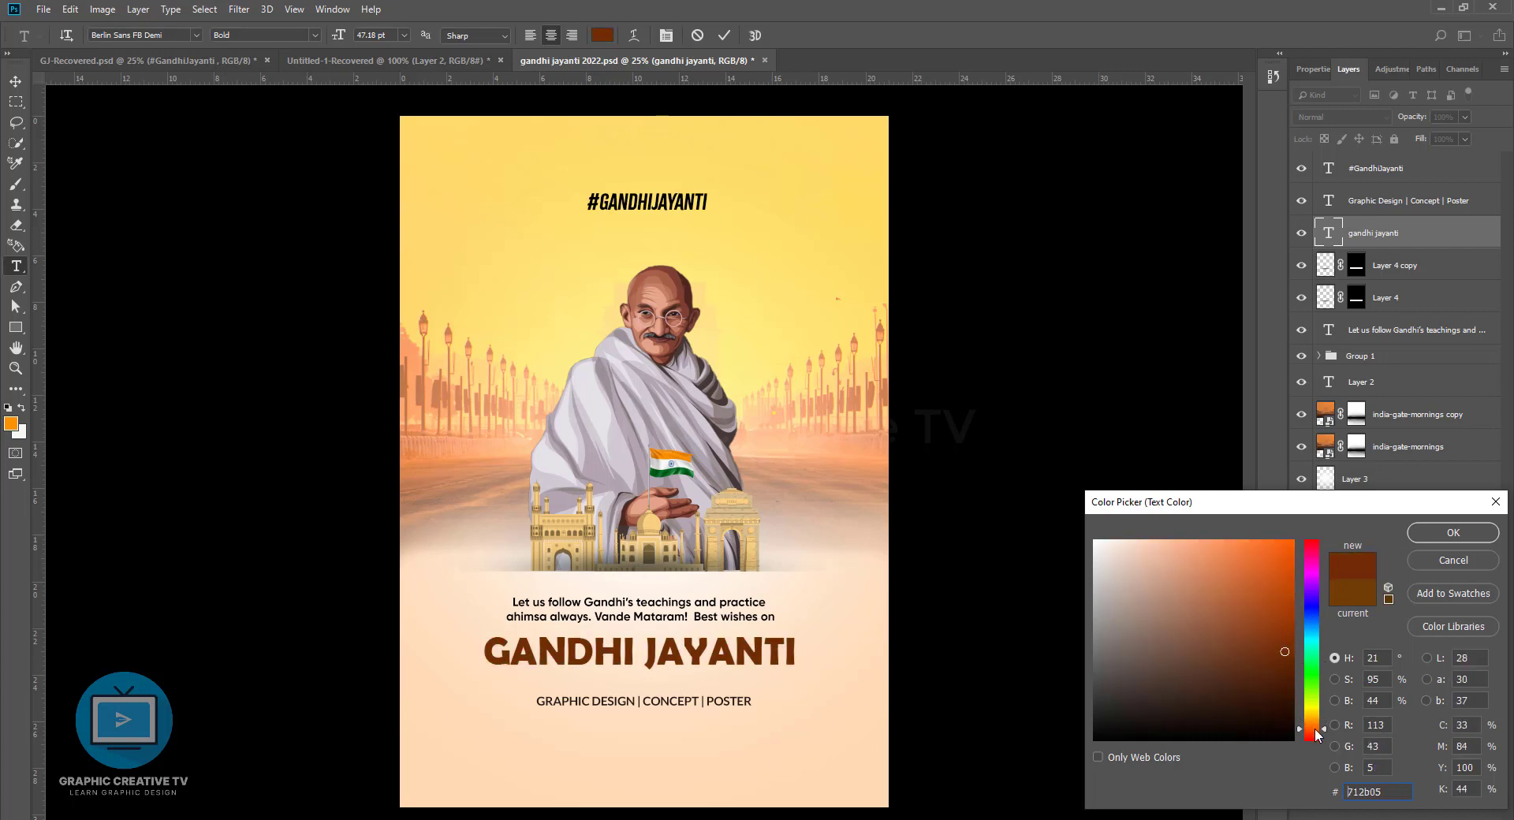
{"action": "left_click", "coordinate": [1453, 532]}
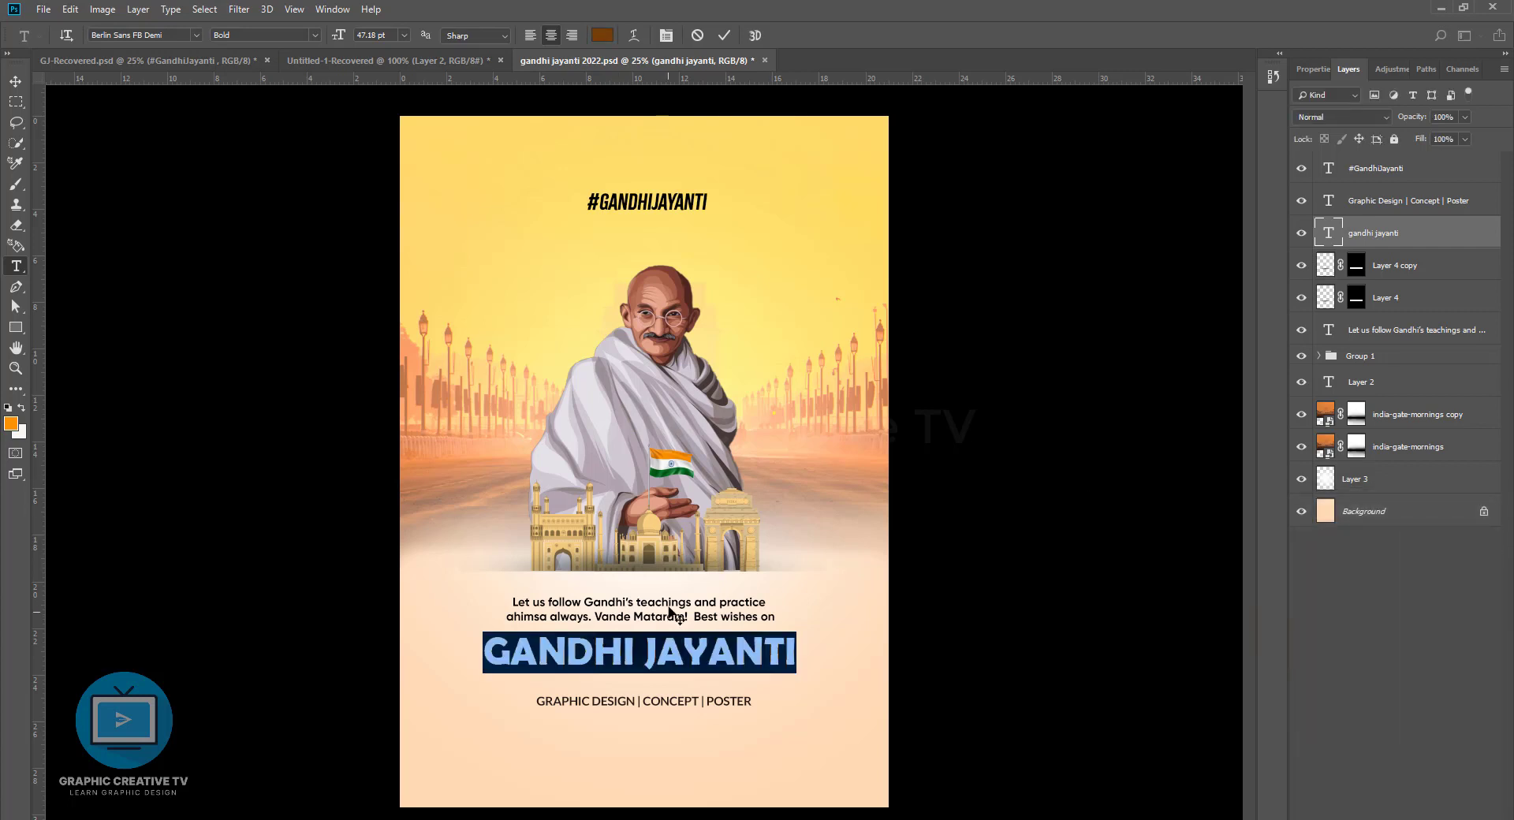
{"action": "left_click", "coordinate": [16, 82]}
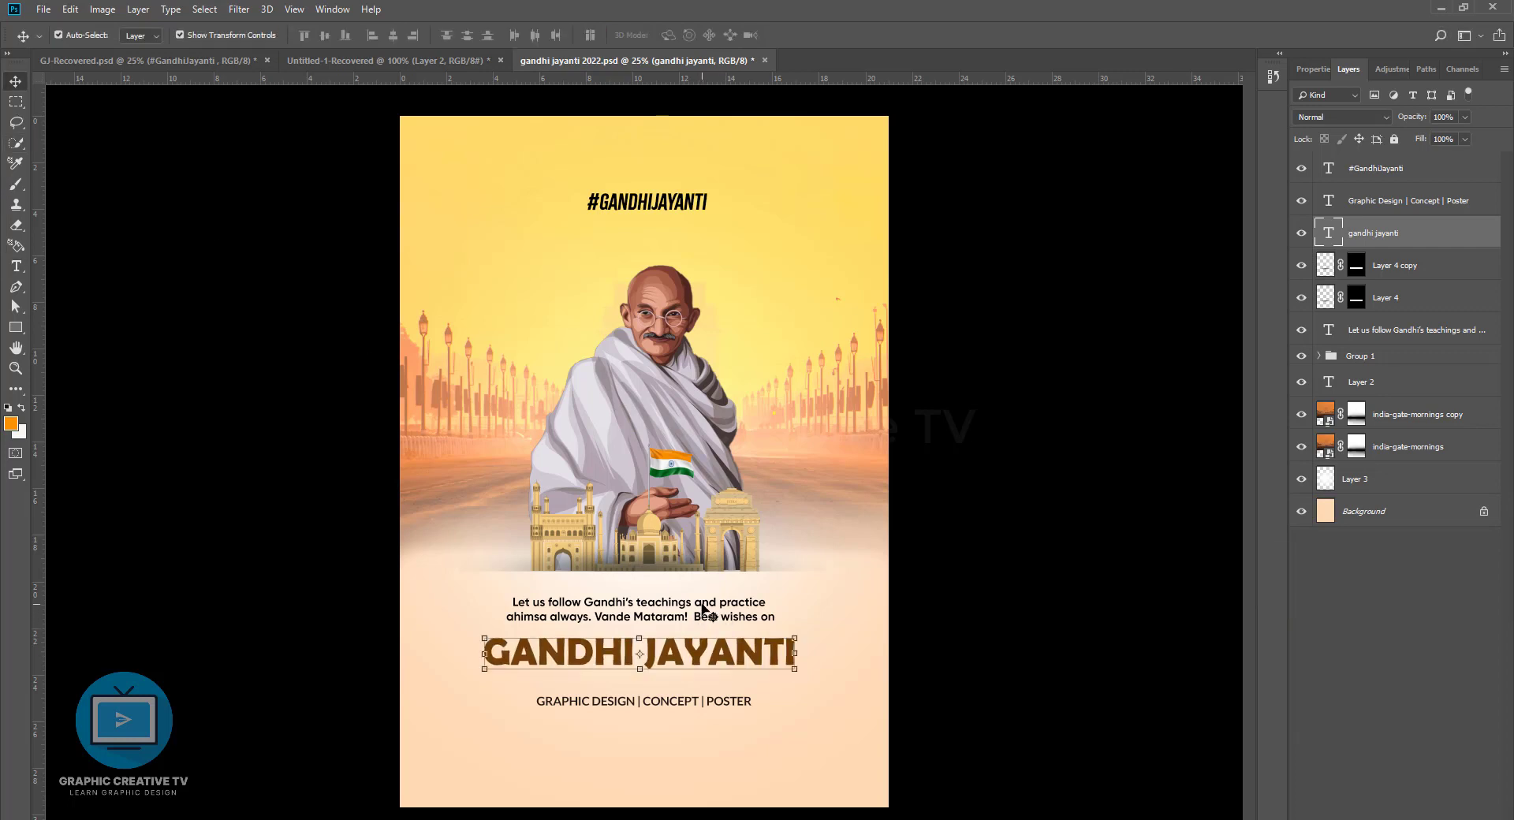
Select the greeting paragraph on its own
{"action": "left_click", "coordinate": [711, 618]}
{"action": "left_click", "coordinate": [682, 656], "text": "shift"}
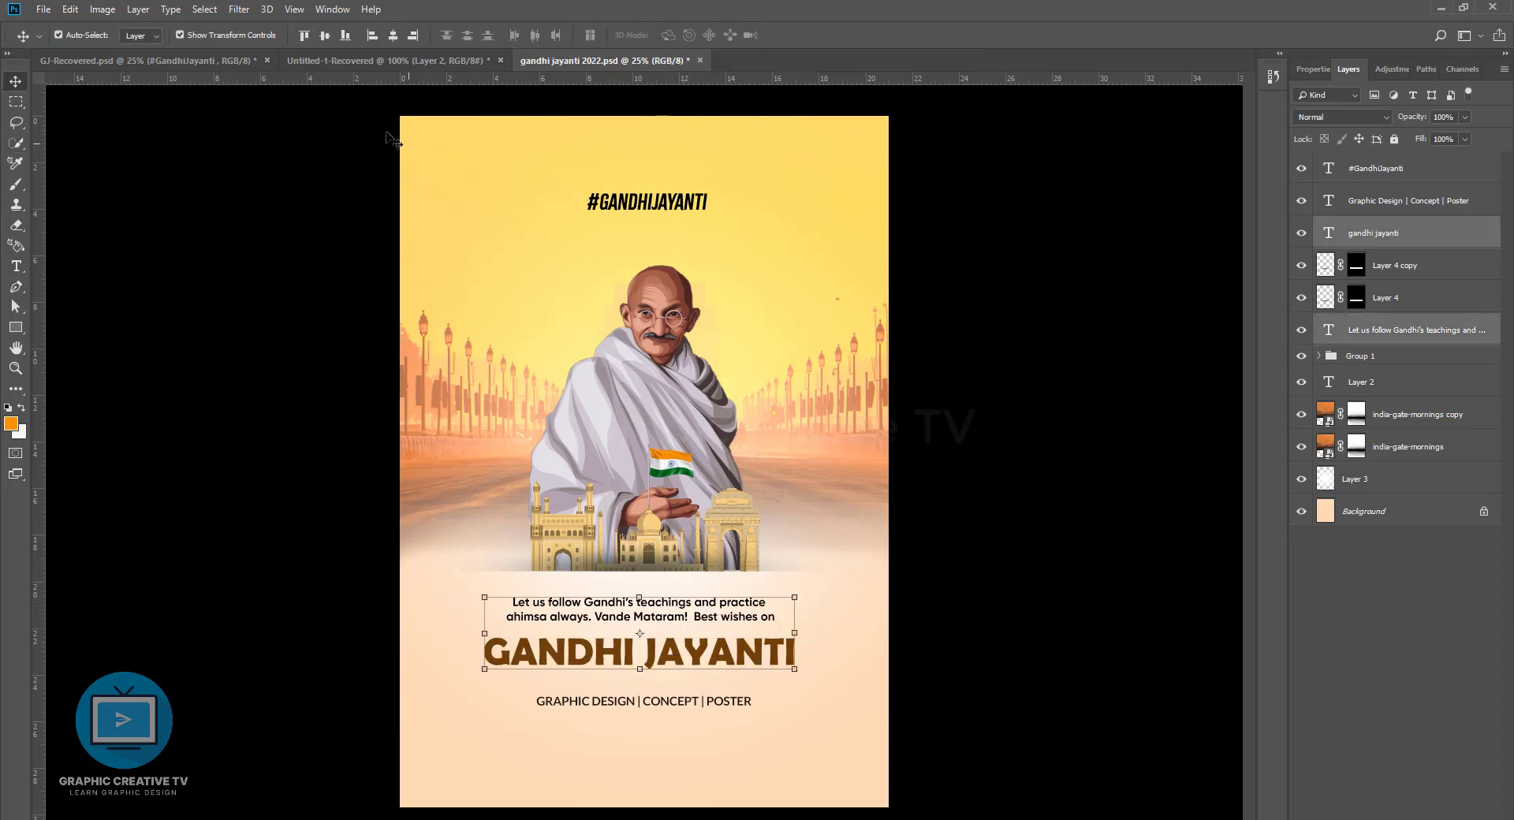
{"action": "left_click", "coordinate": [1064, 611]}
Lower the greeting slightly and set a smaller, low-opacity cloud brush
{"action": "left_click_drag", "start_coordinate": [726, 608], "coordinate": [727, 615]}
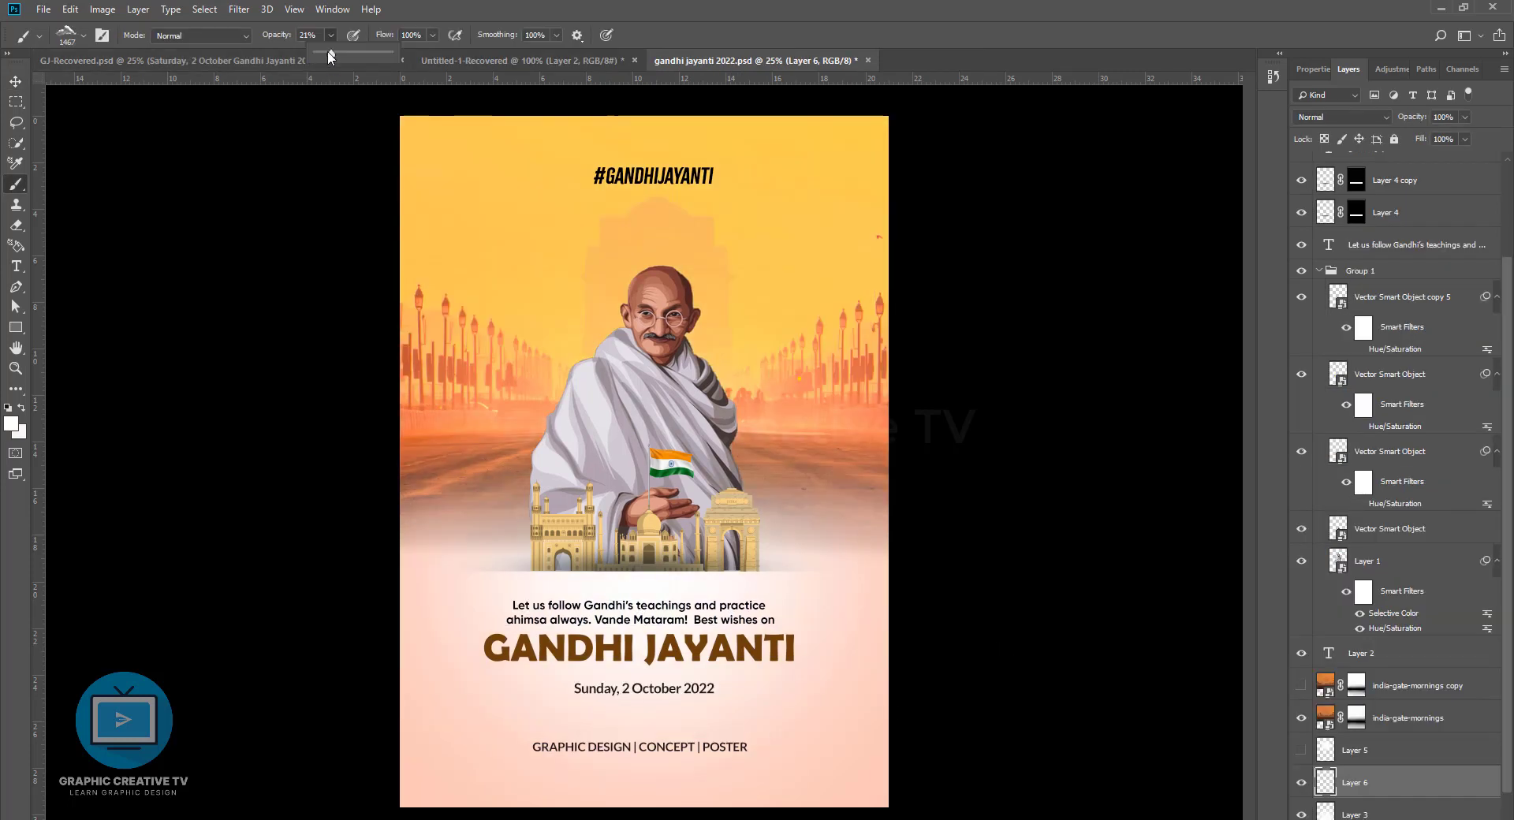
{"action": "left_click_drag", "start_coordinate": [331, 53], "coordinate": [343, 53]}
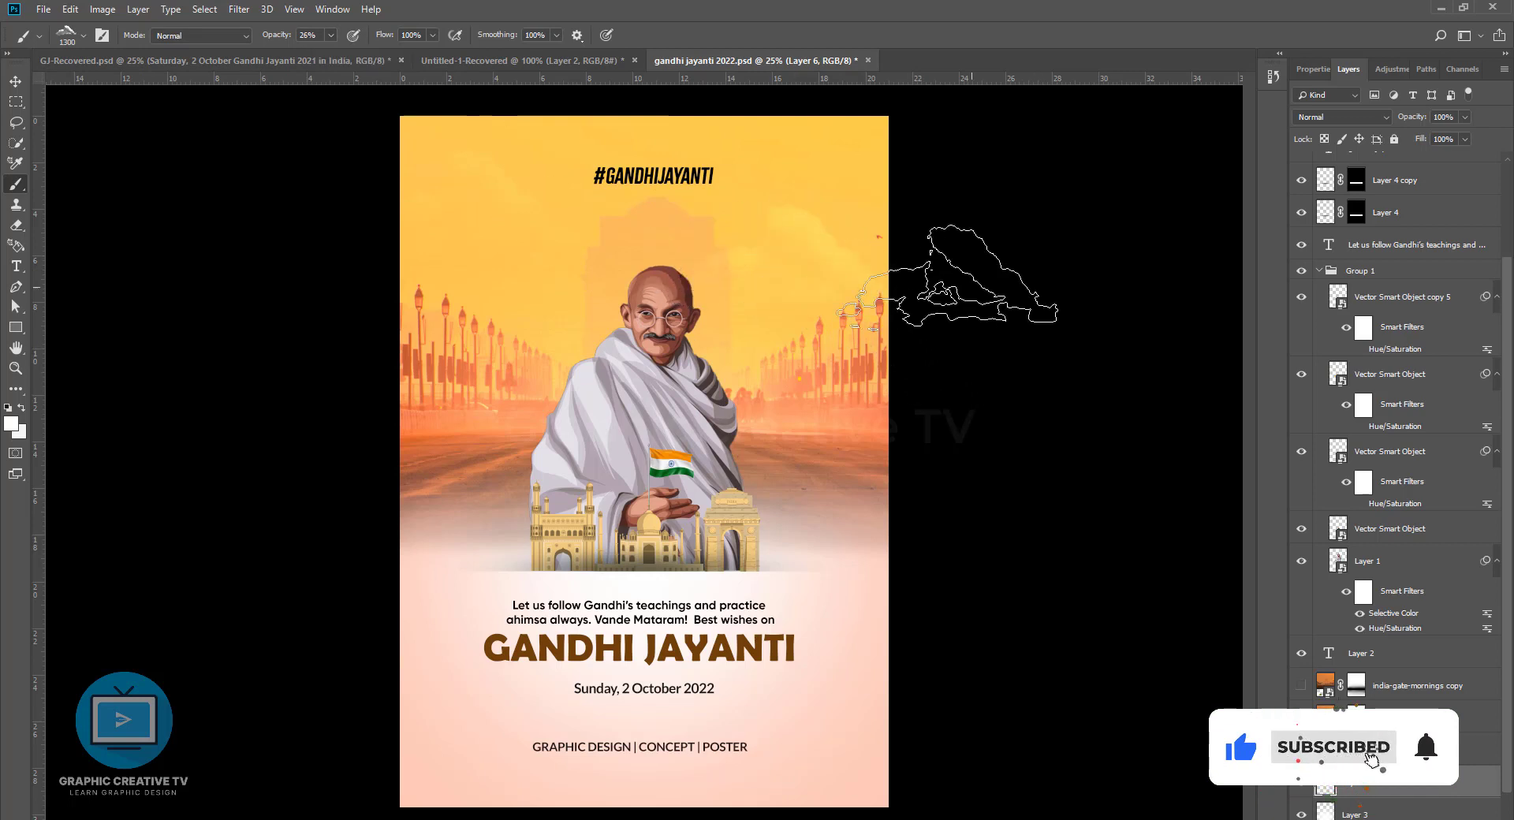
{"action": "key", "text": "bracketleft"}
{"action": "key", "text": "bracketleft"}
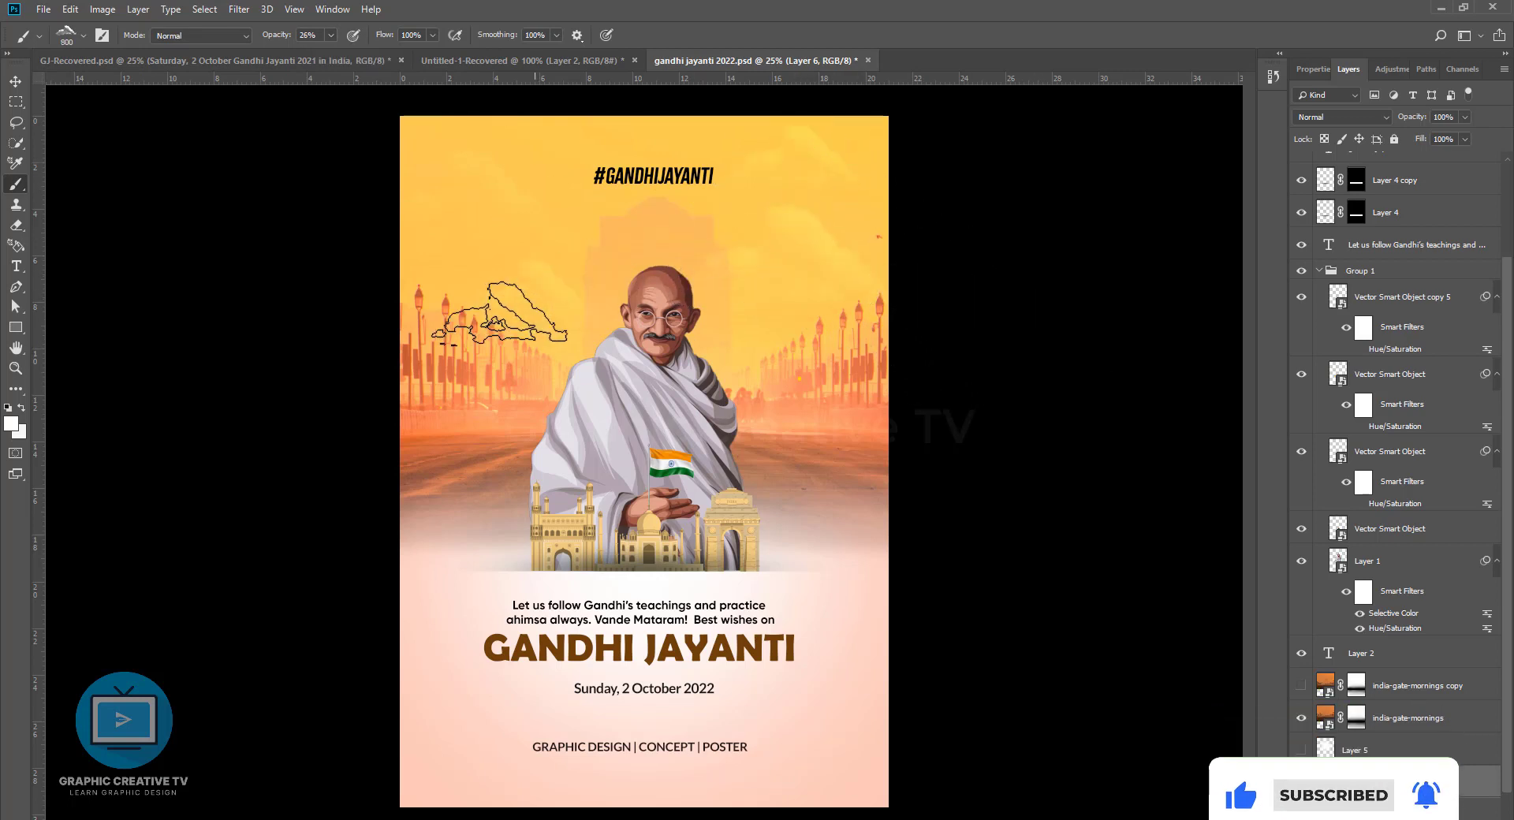
{"action": "left_click", "coordinate": [331, 35]}
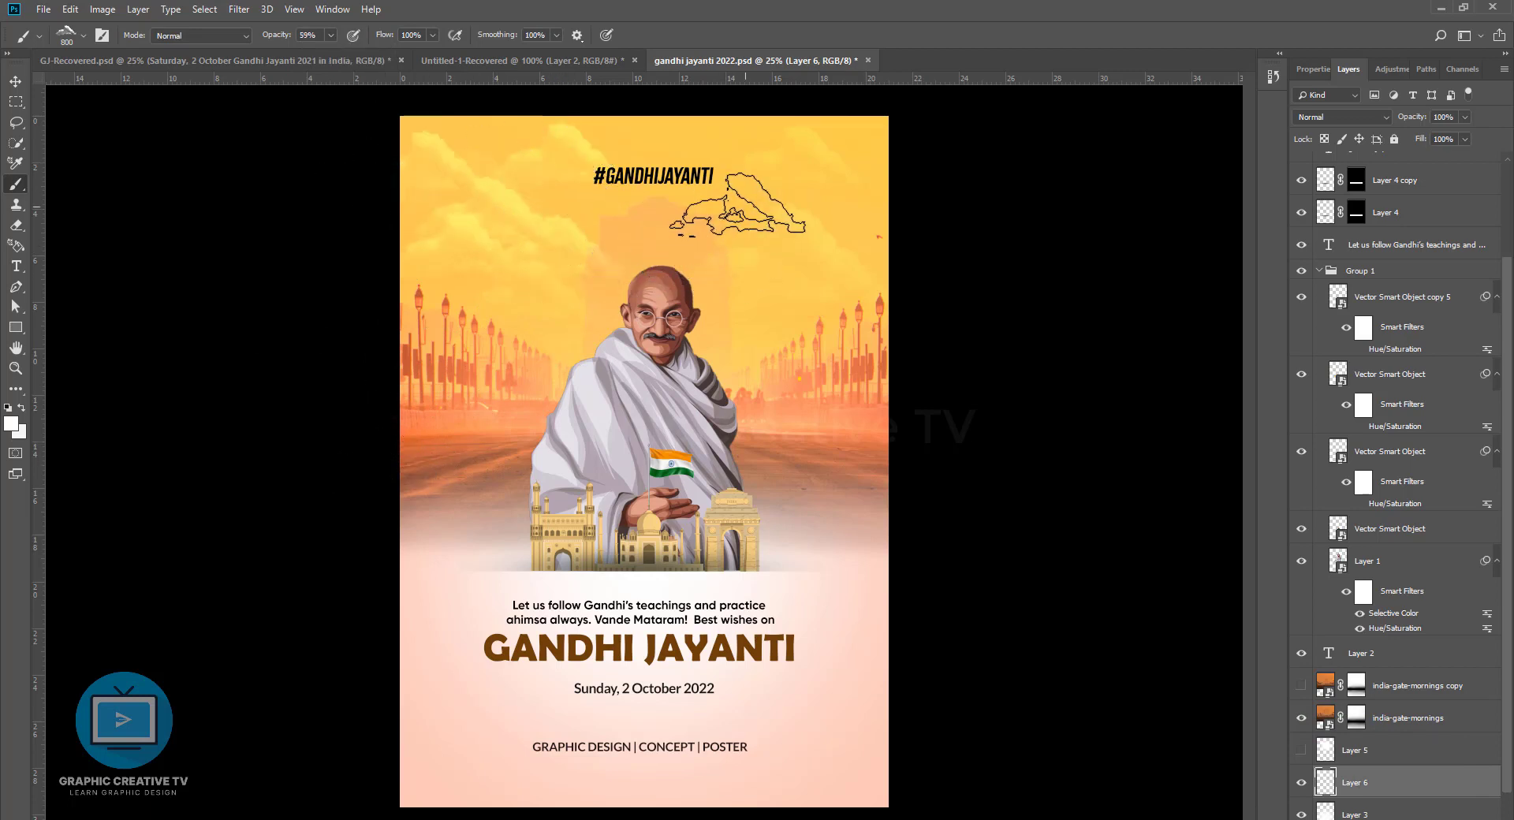
Paint soft clouds into the upper sky, undoing and redoing strokes until they look right
{"action": "left_click", "coordinate": [702, 213]}
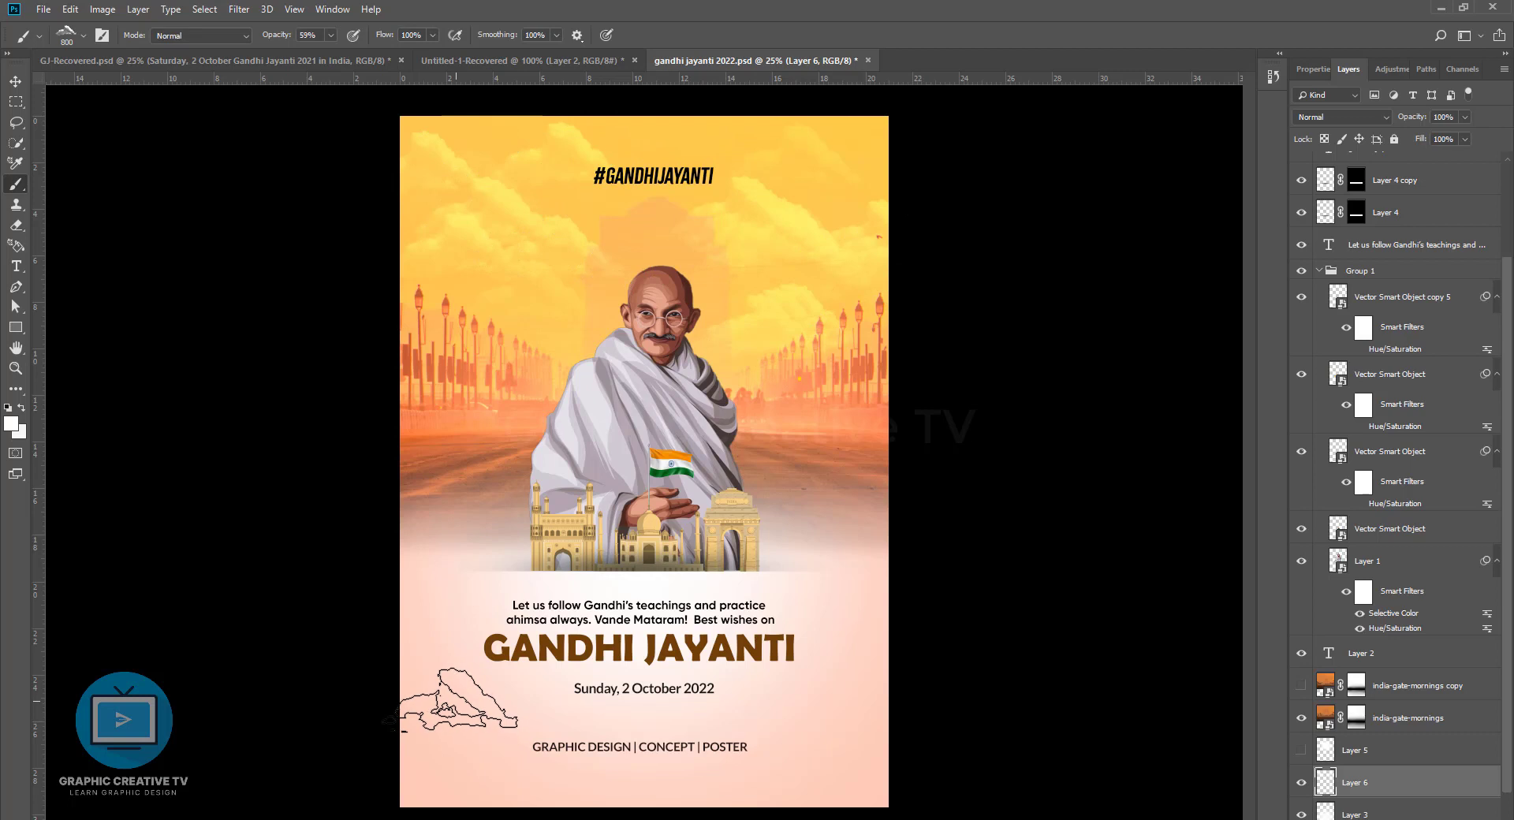
{"action": "key", "text": "ctrl+z"}
{"action": "key", "text": "ctrl+z"}
{"action": "key", "text": "ctrl+z"}
{"action": "key", "text": "ctrl+z"}
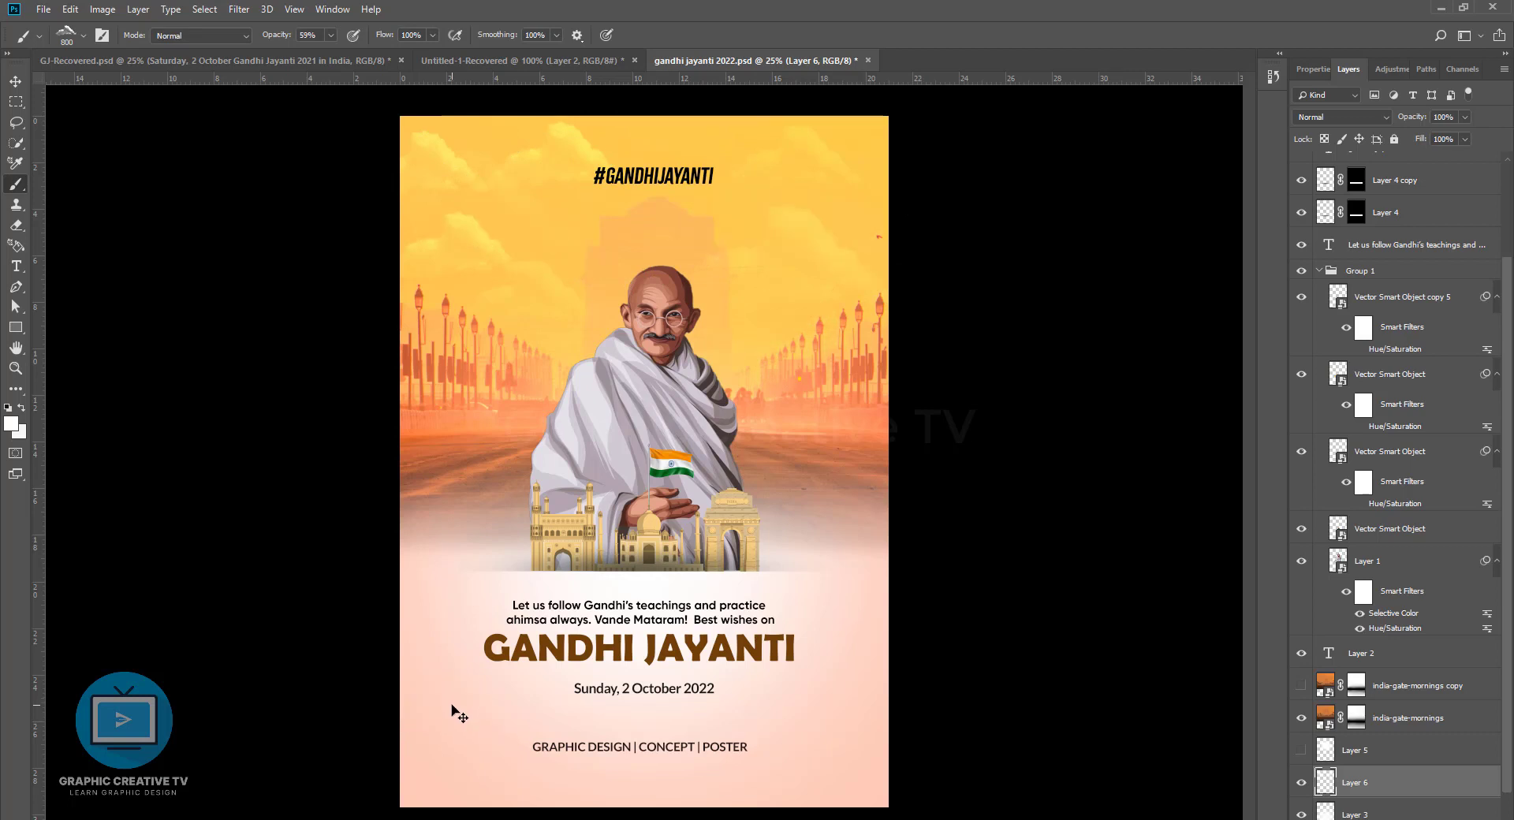
{"action": "key", "text": "ctrl+z"}
{"action": "key", "text": "ctrl+z"}
{"action": "key", "text": "ctrl+z"}
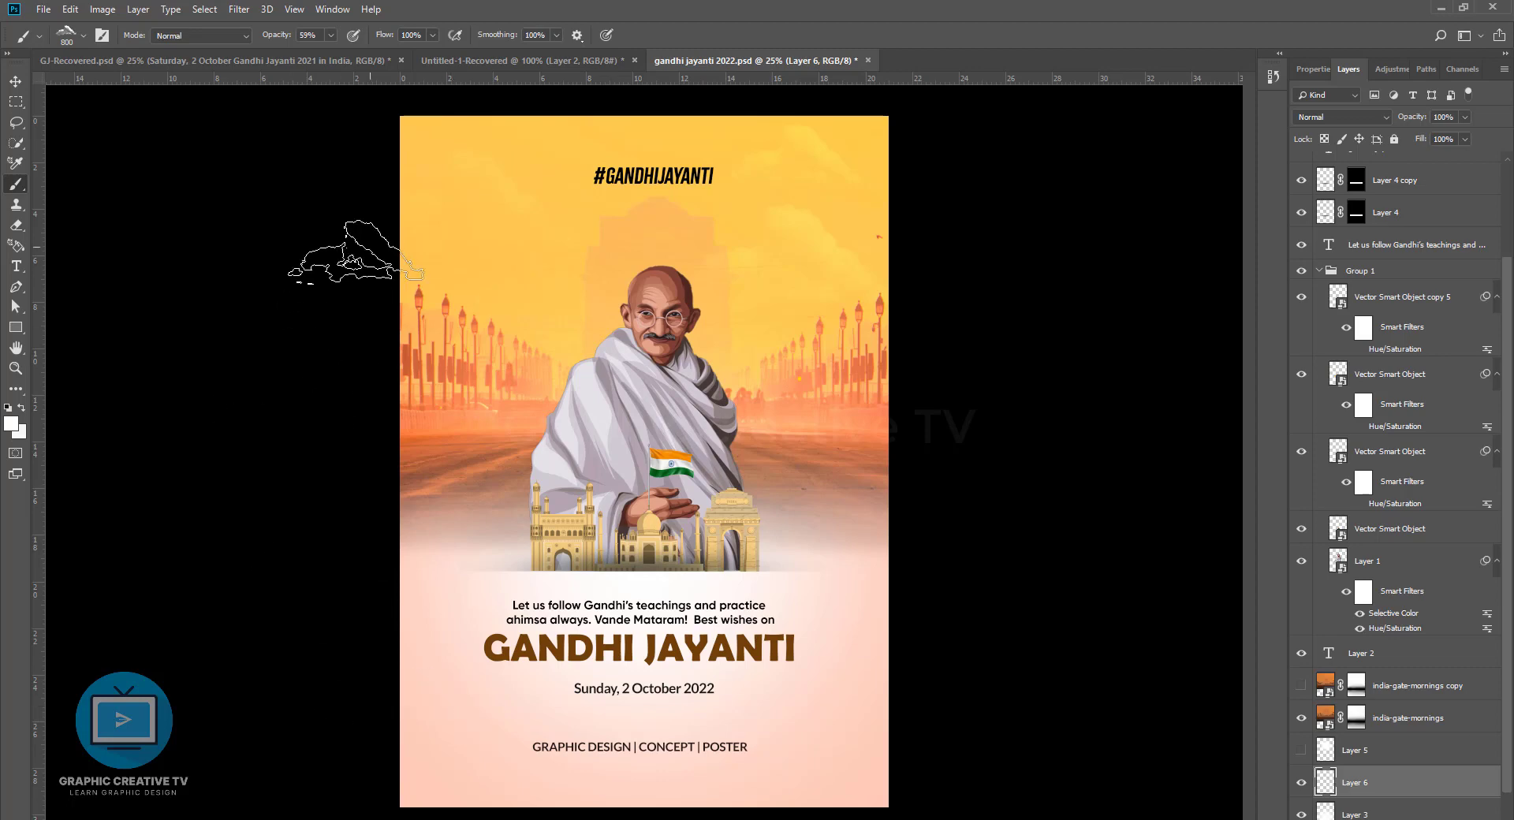
{"action": "key", "text": "ctrl+shift+z"}
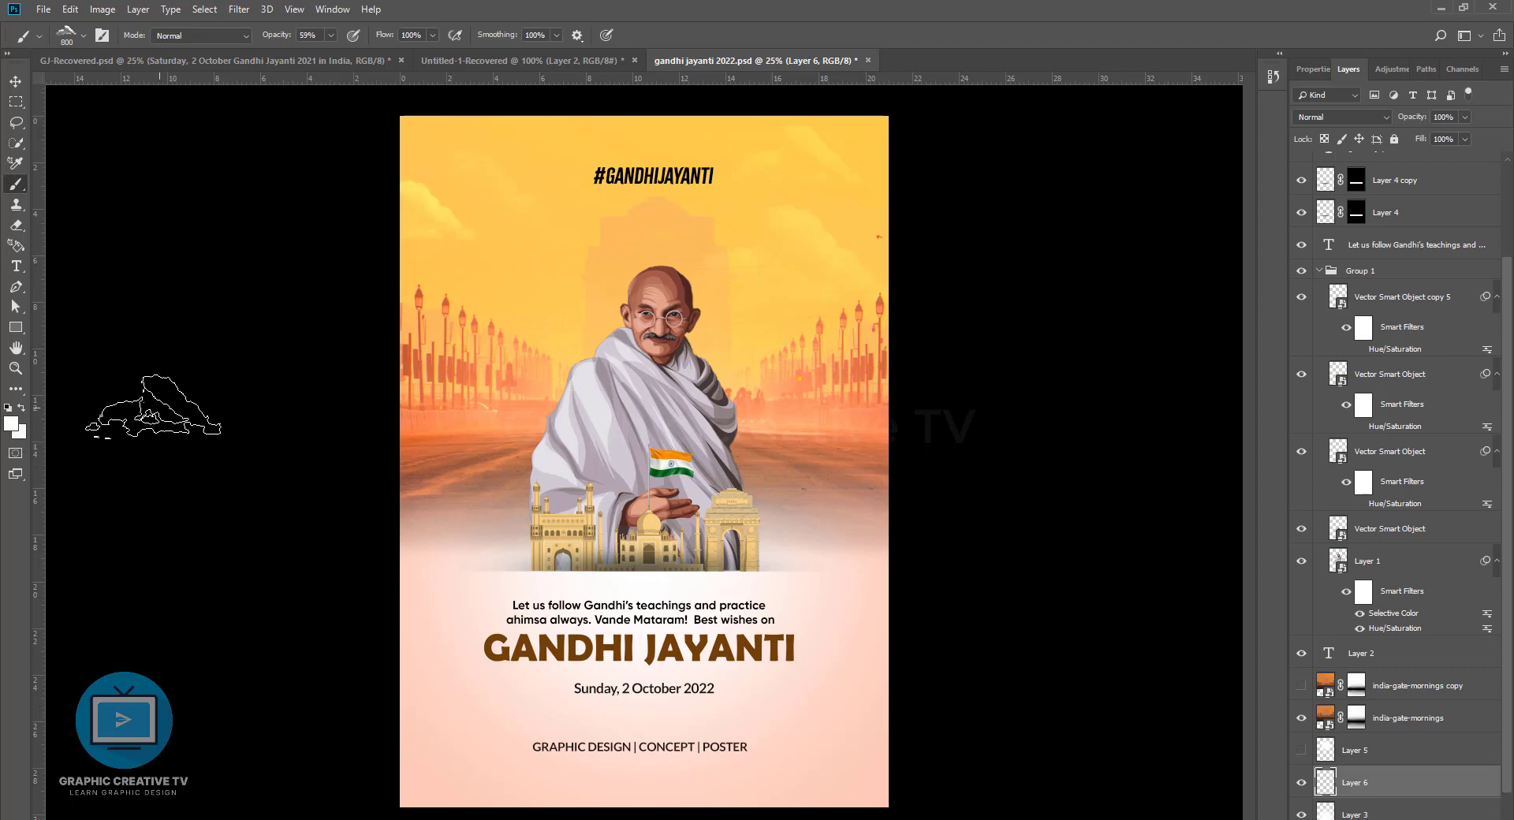
{"action": "key", "text": "v"}
{"action": "left_click", "coordinate": [676, 184]}
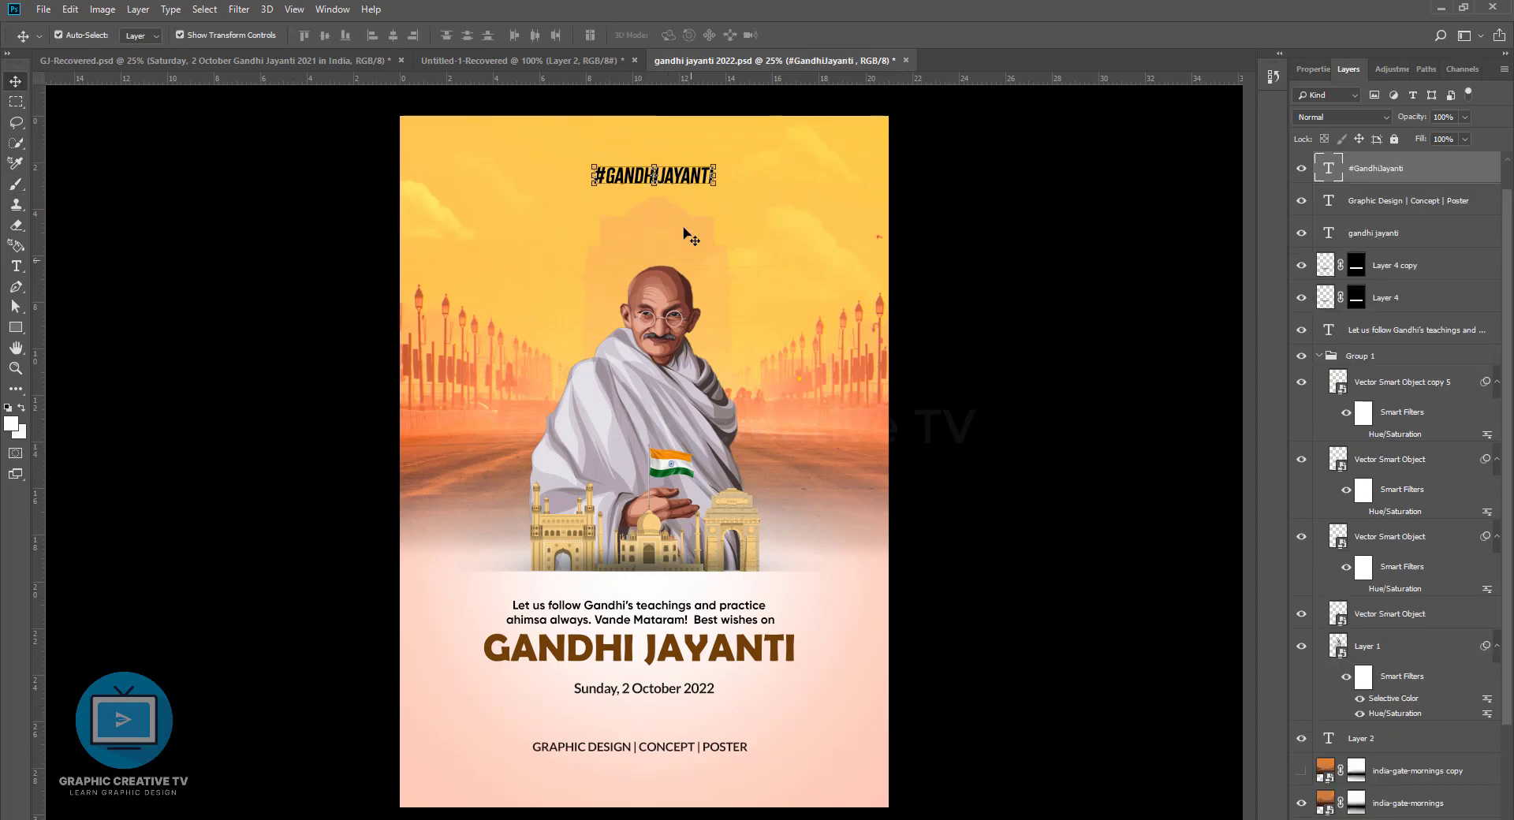
Centre the footer text horizontally on the poster
{"action": "left_click", "coordinate": [698, 747]}
{"action": "key", "text": "ctrl+a"}
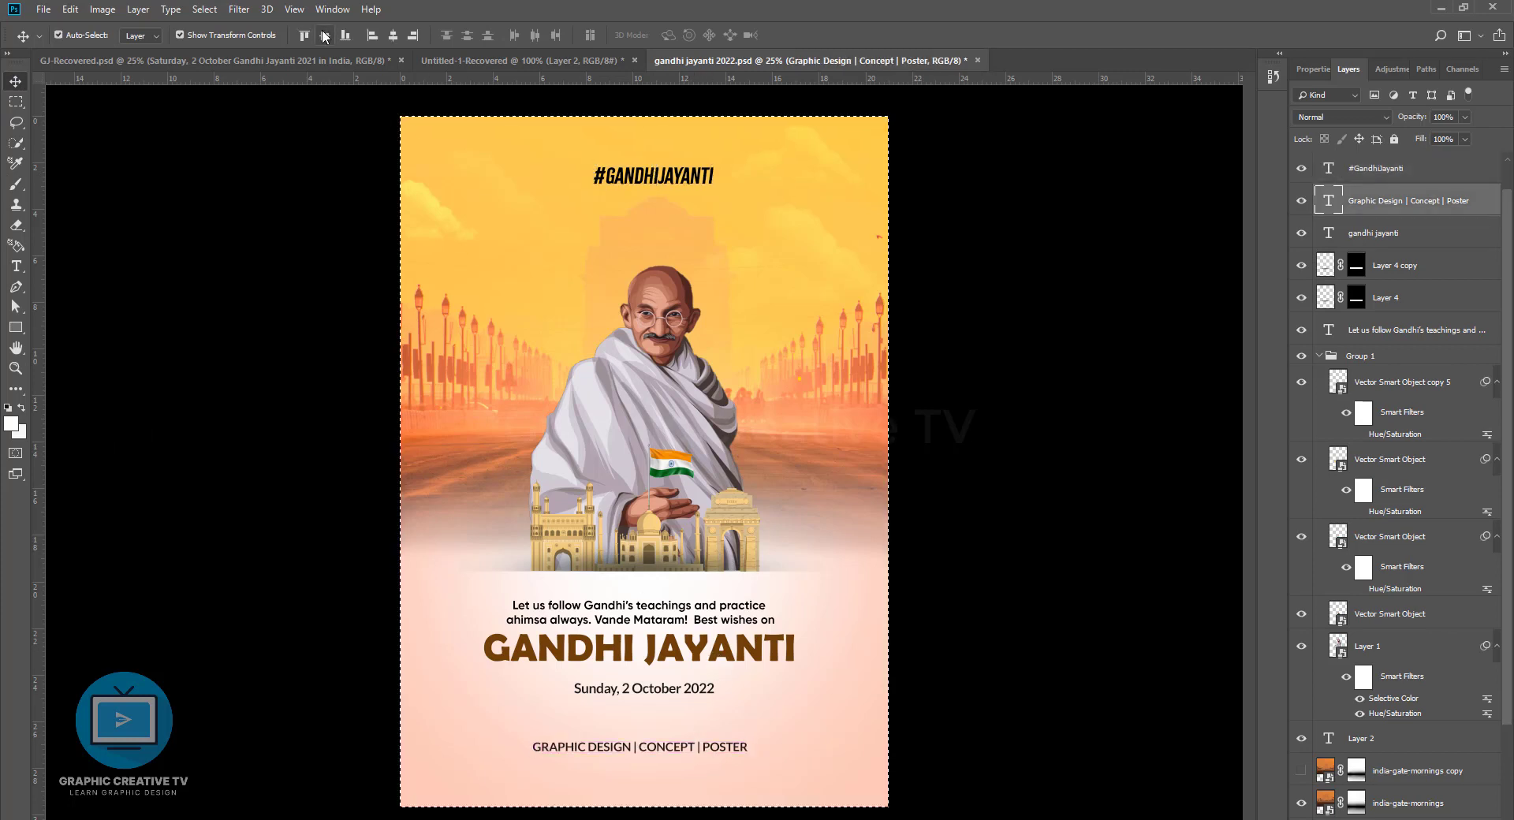
{"action": "left_click", "coordinate": [393, 35]}
{"action": "key", "text": "ctrl+d"}
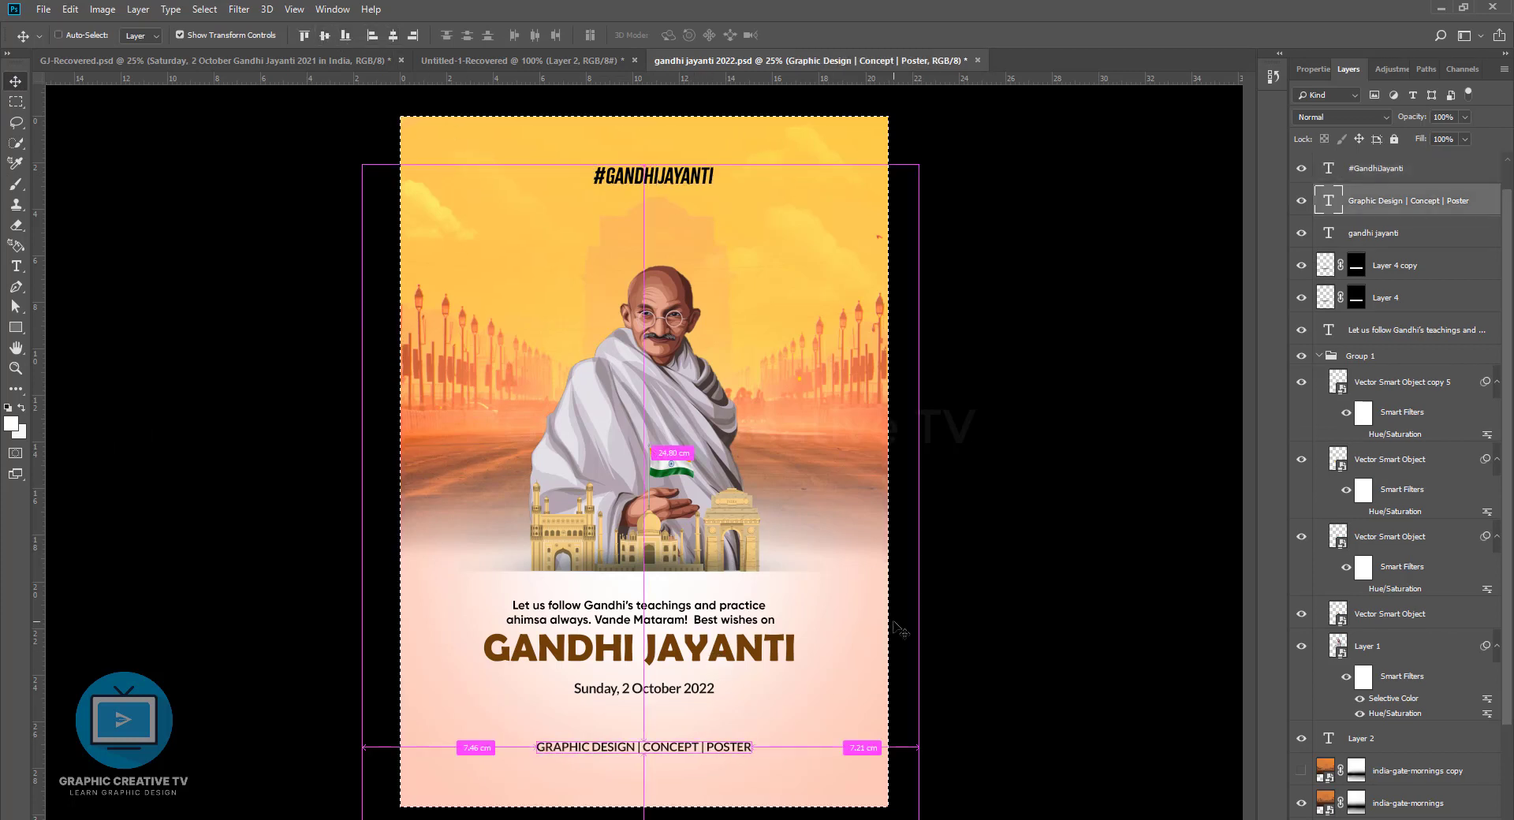
Draw a thin rectangle divider line below the date and centre it horizontally
{"action": "left_click", "coordinate": [716, 689]}
{"action": "left_click", "coordinate": [992, 690]}
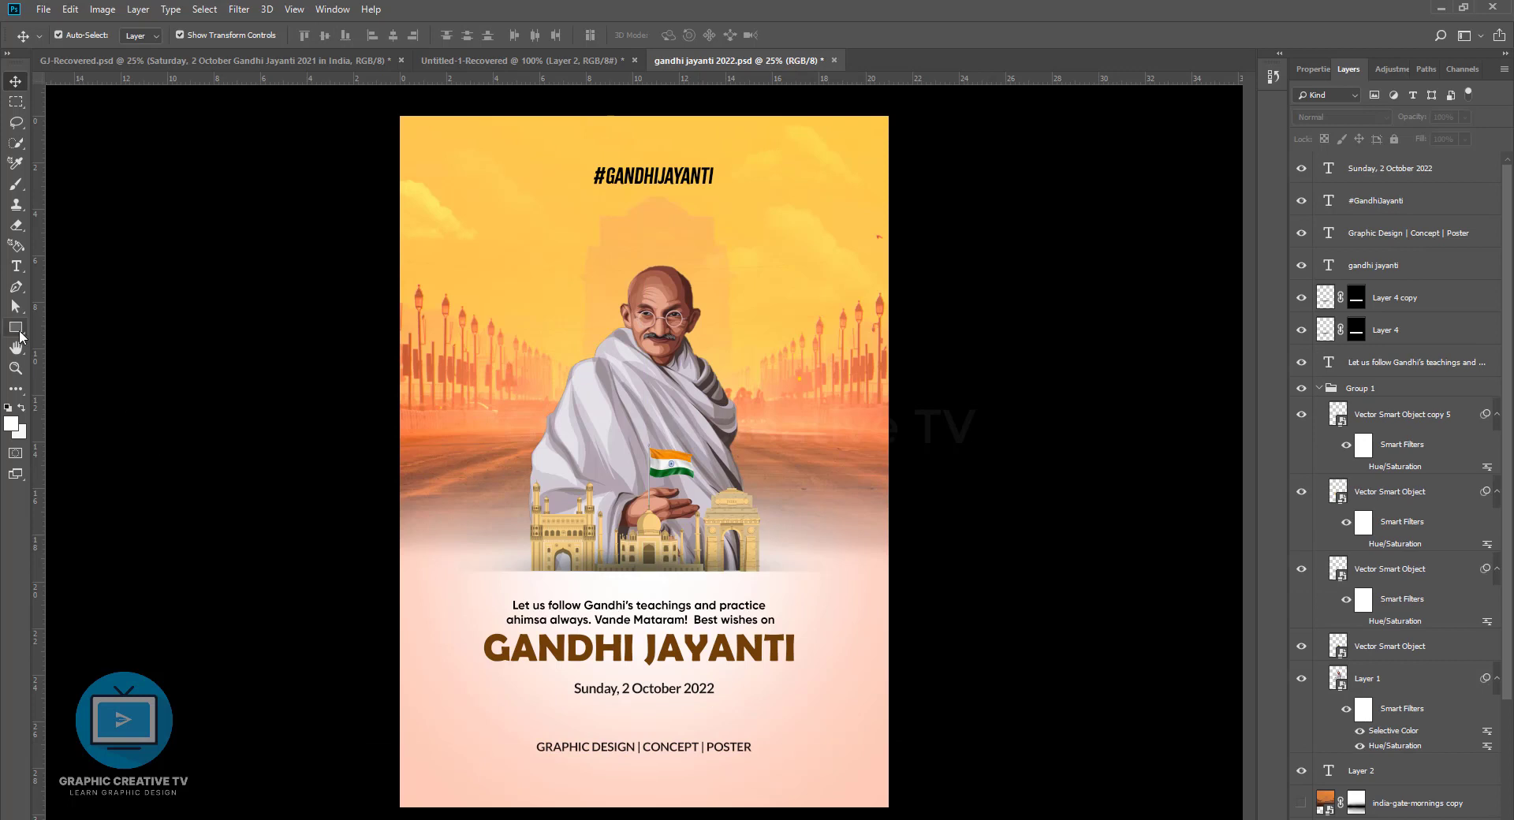
{"action": "left_click", "coordinate": [15, 329]}
{"action": "left_click", "coordinate": [94, 328]}
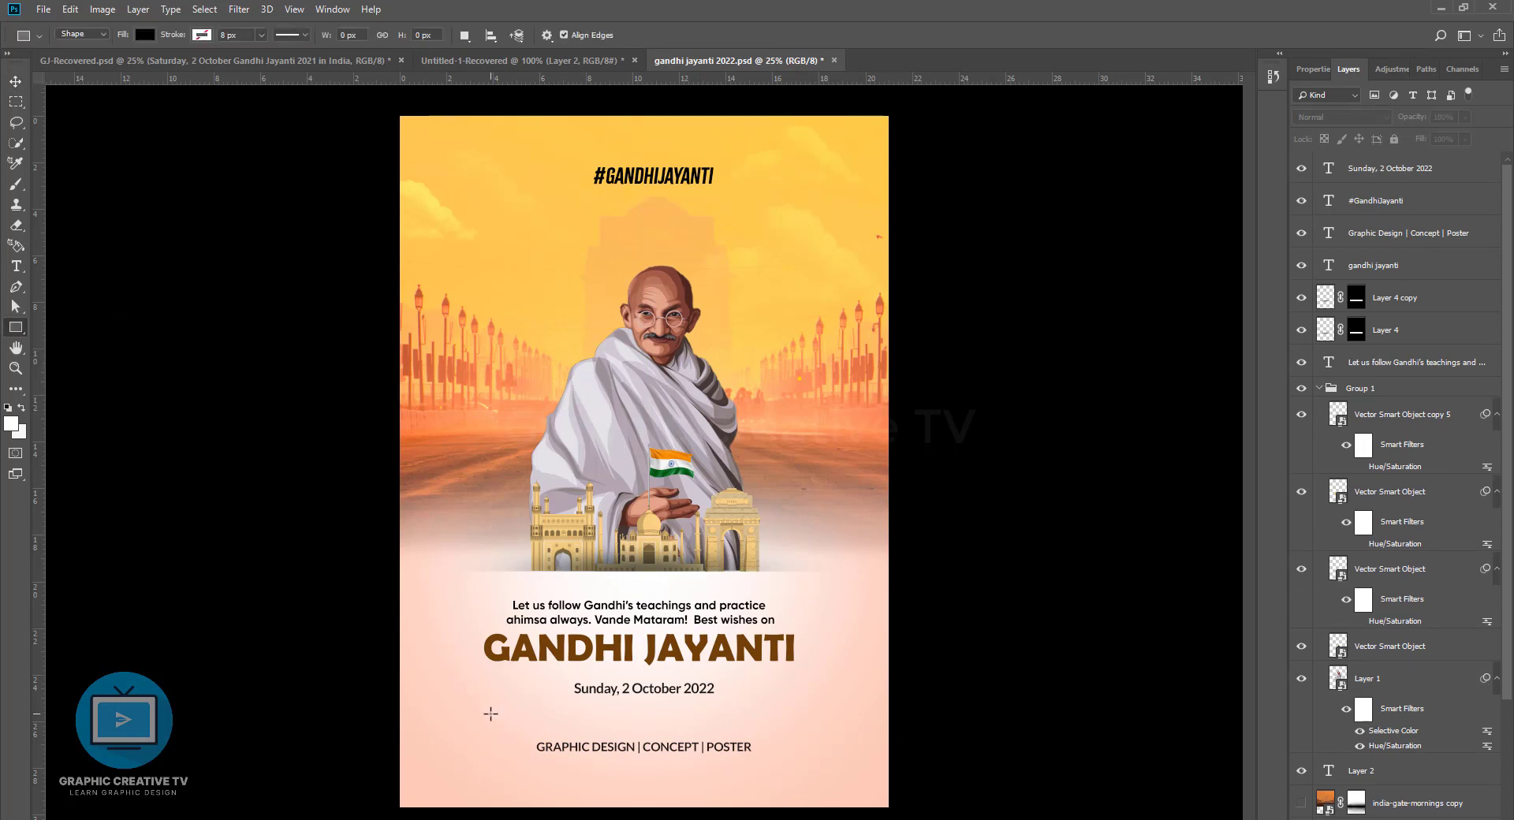
{"action": "left_click_drag", "start_coordinate": [479, 713], "coordinate": [804, 713]}
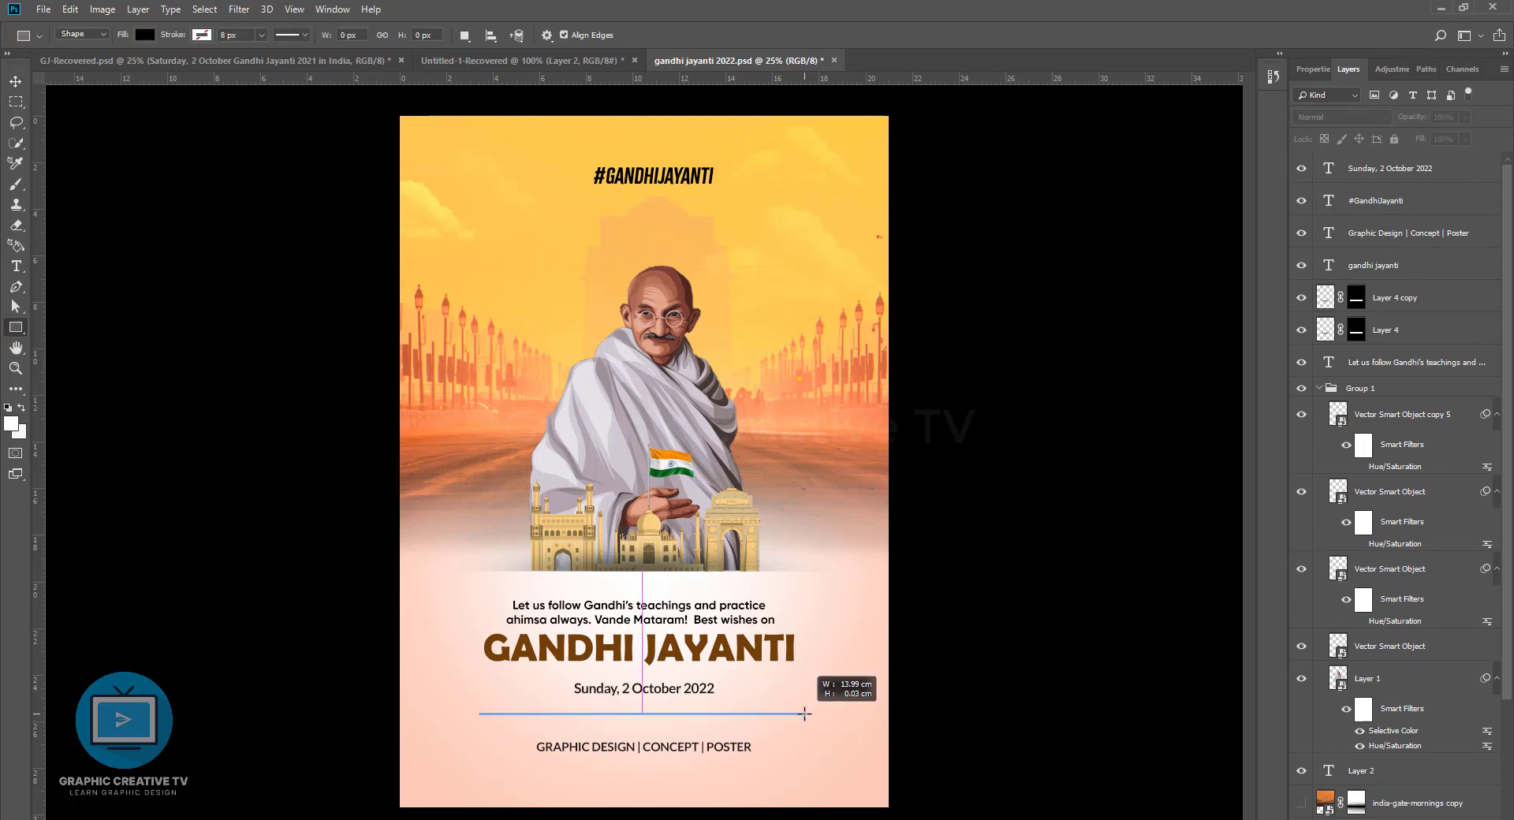
{"action": "left_click", "coordinate": [19, 82]}
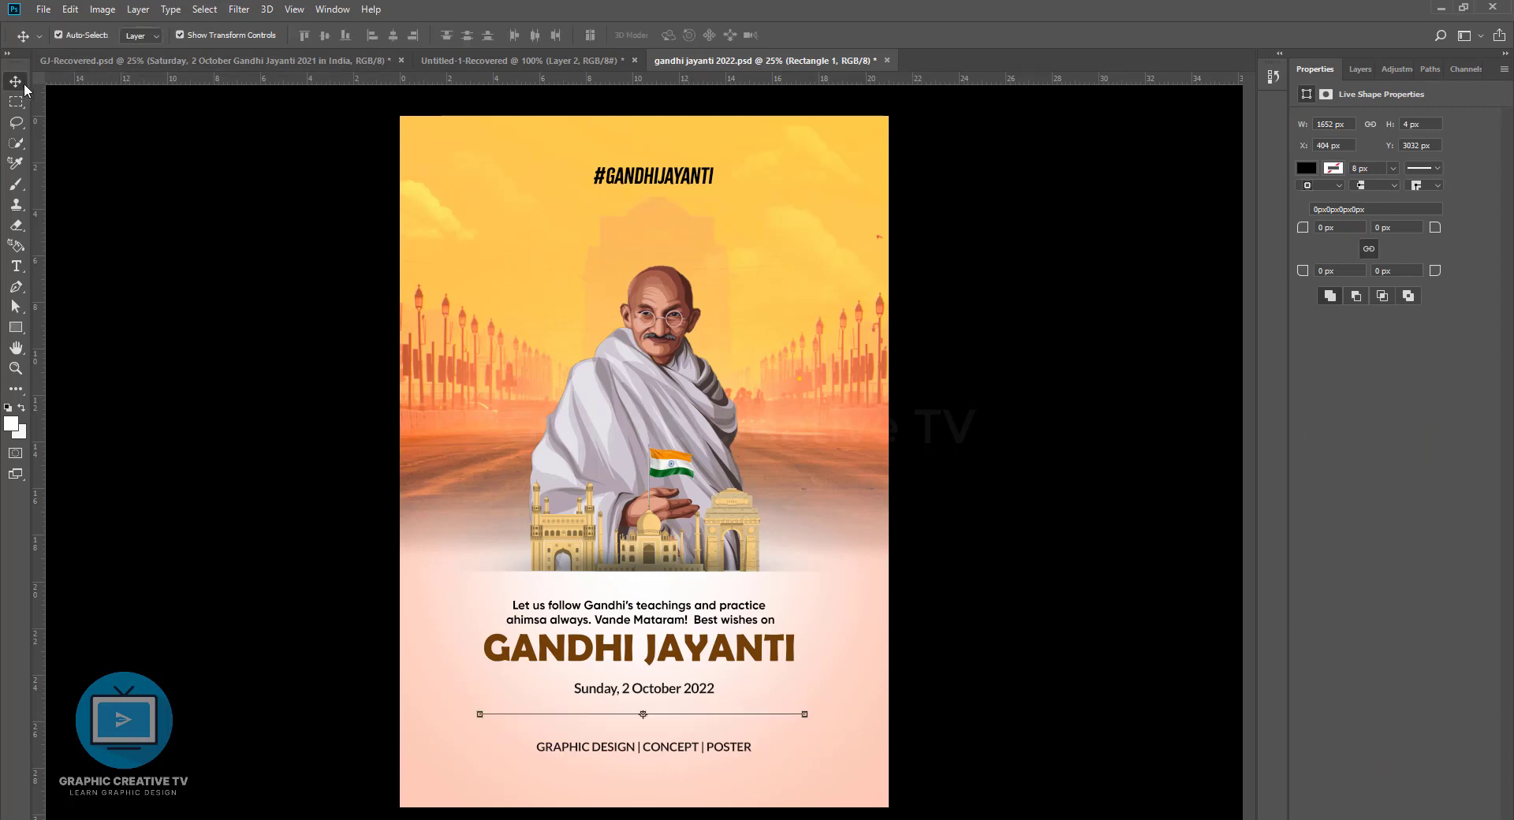
{"action": "key", "text": "ctrl+a"}
{"action": "left_click", "coordinate": [393, 34]}
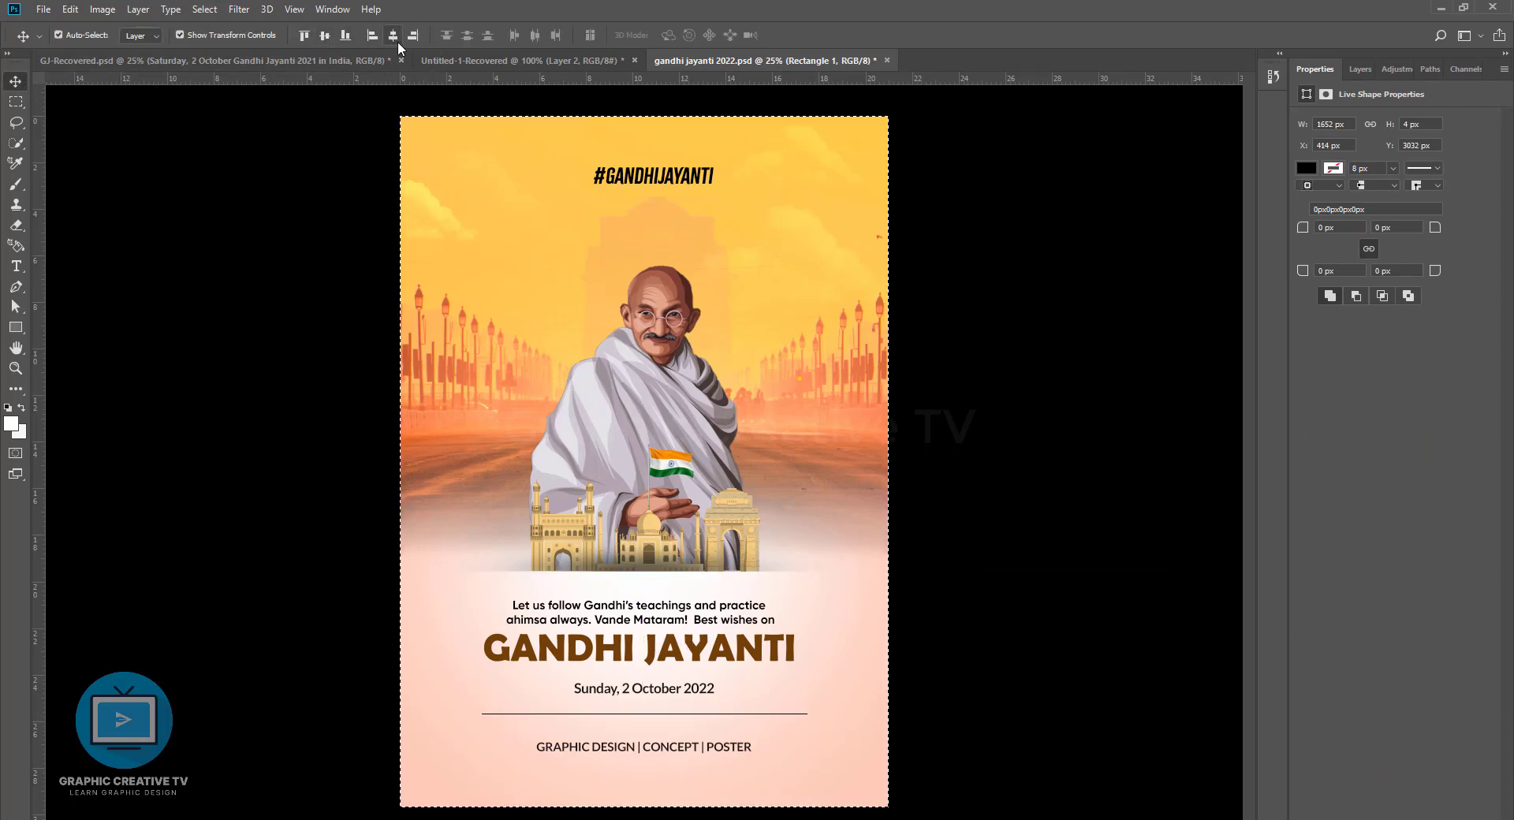
{"action": "key", "text": "ctrl+d"}
Add a layer mask to the divider line and pick a soft round brush
{"action": "left_click", "coordinate": [1357, 69]}
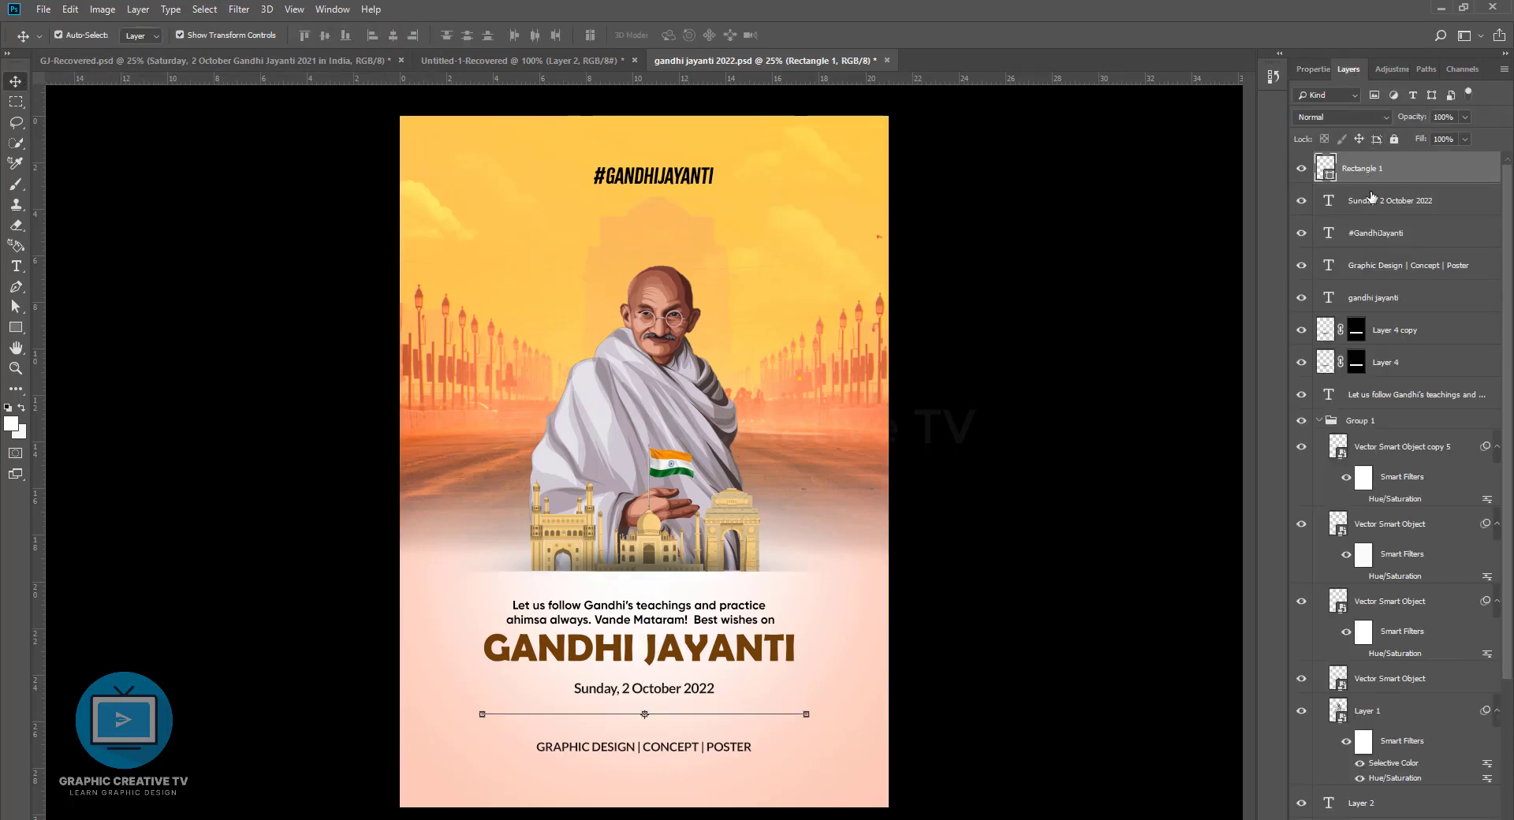
{"action": "key", "text": "ctrl+shift+m"}
{"action": "left_click", "coordinate": [26, 186]}
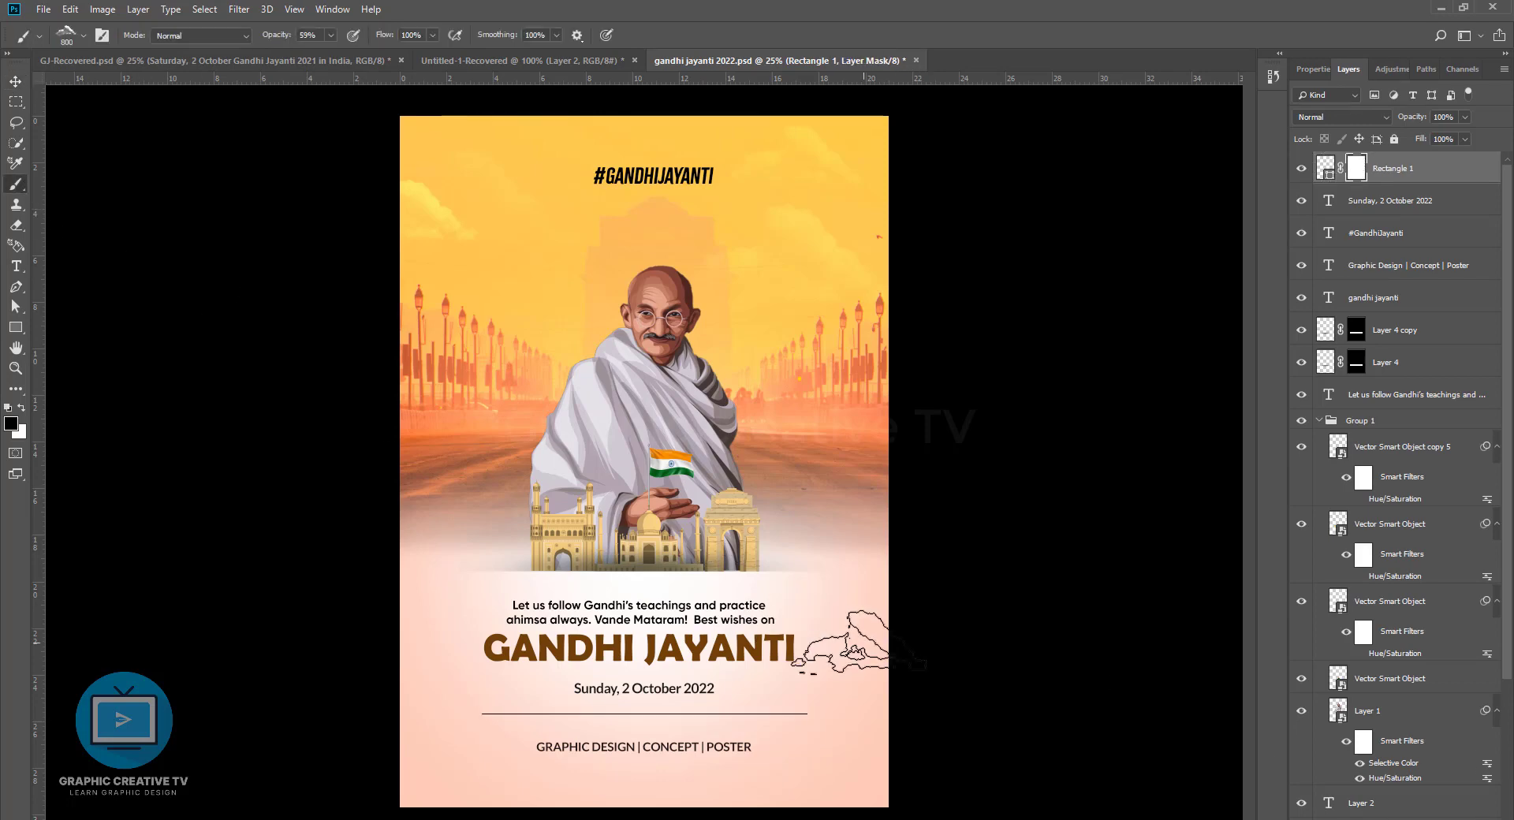
{"action": "left_click", "coordinate": [79, 36]}
{"action": "left_click", "coordinate": [159, 155]}
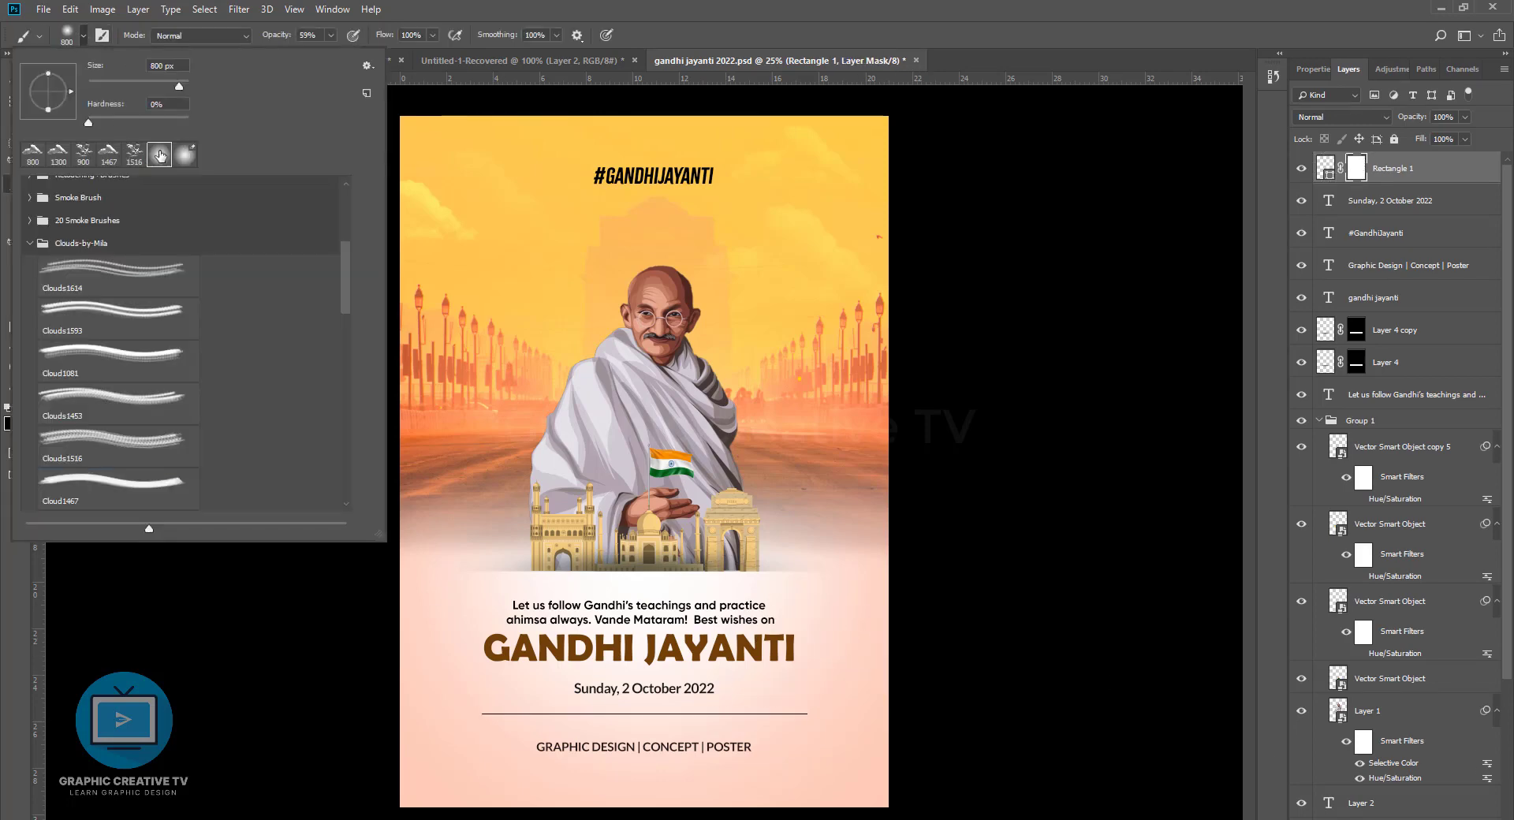
{"action": "key", "text": "Return"}
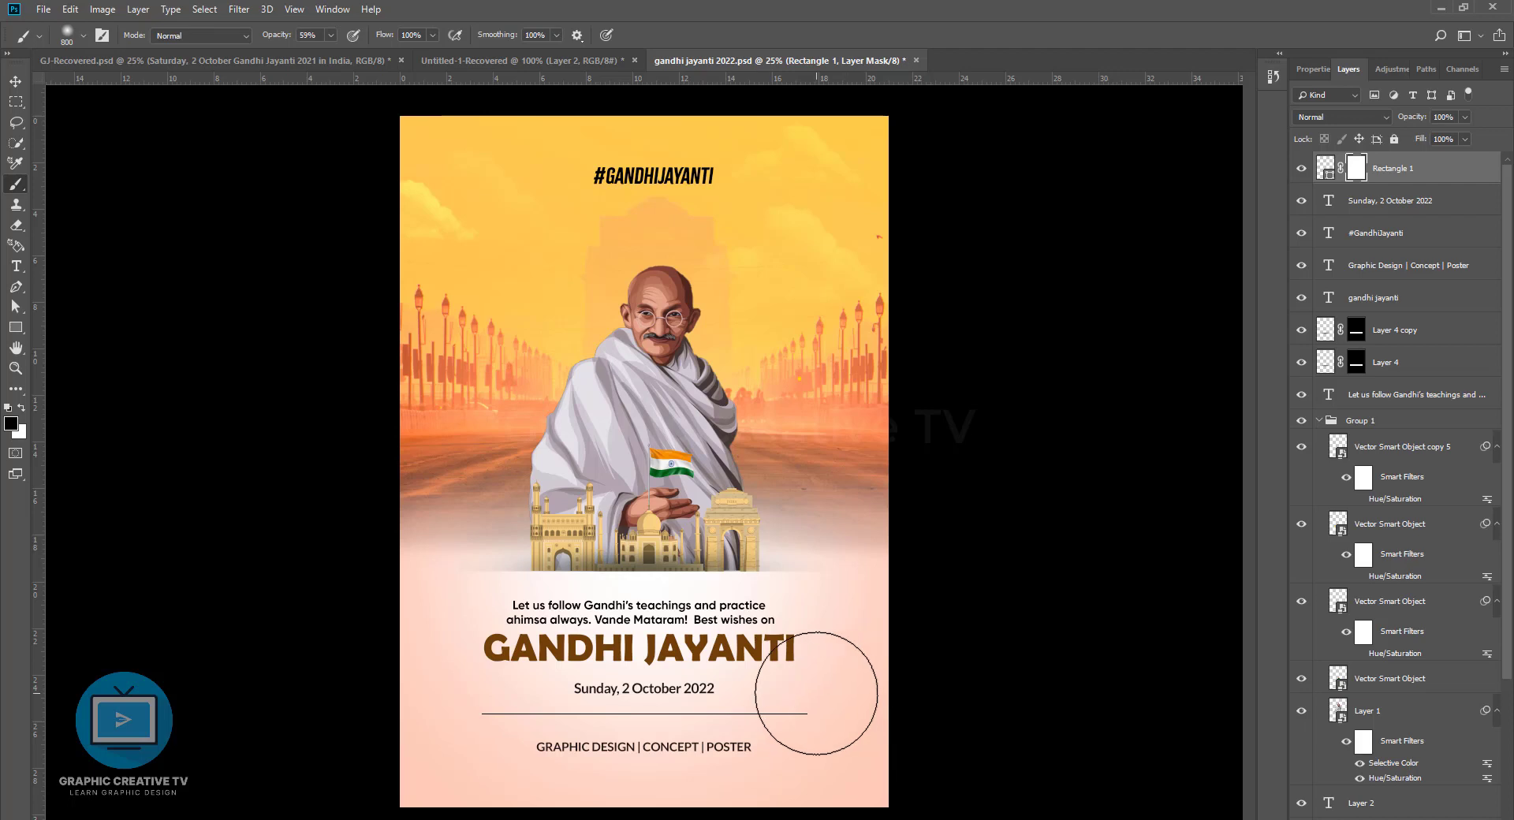
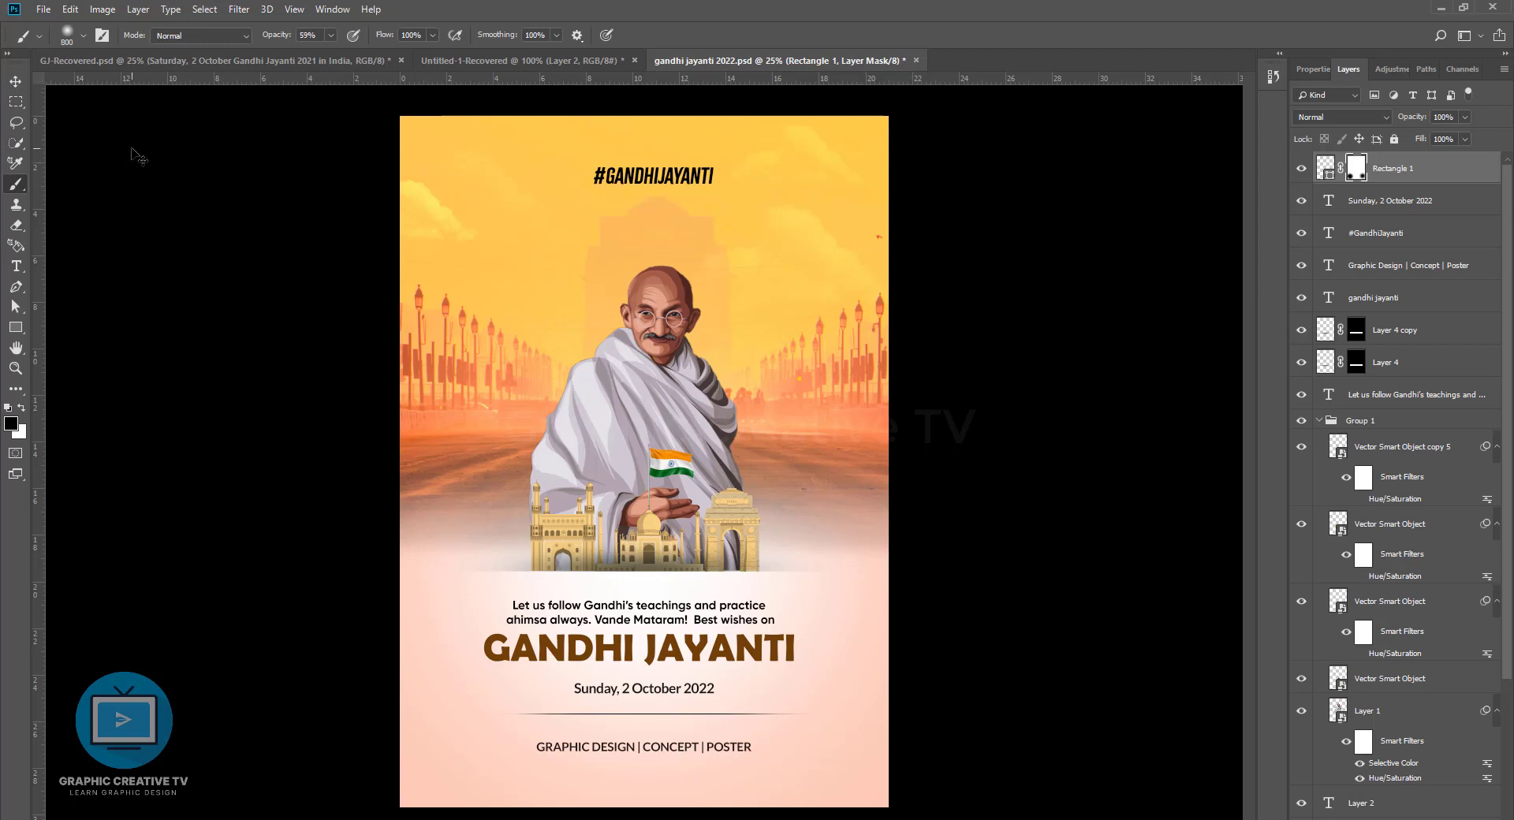
Clear the selection and pick the GANDHI JAYANTI title layer with the Move tool
{"action": "left_click", "coordinate": [15, 80]}
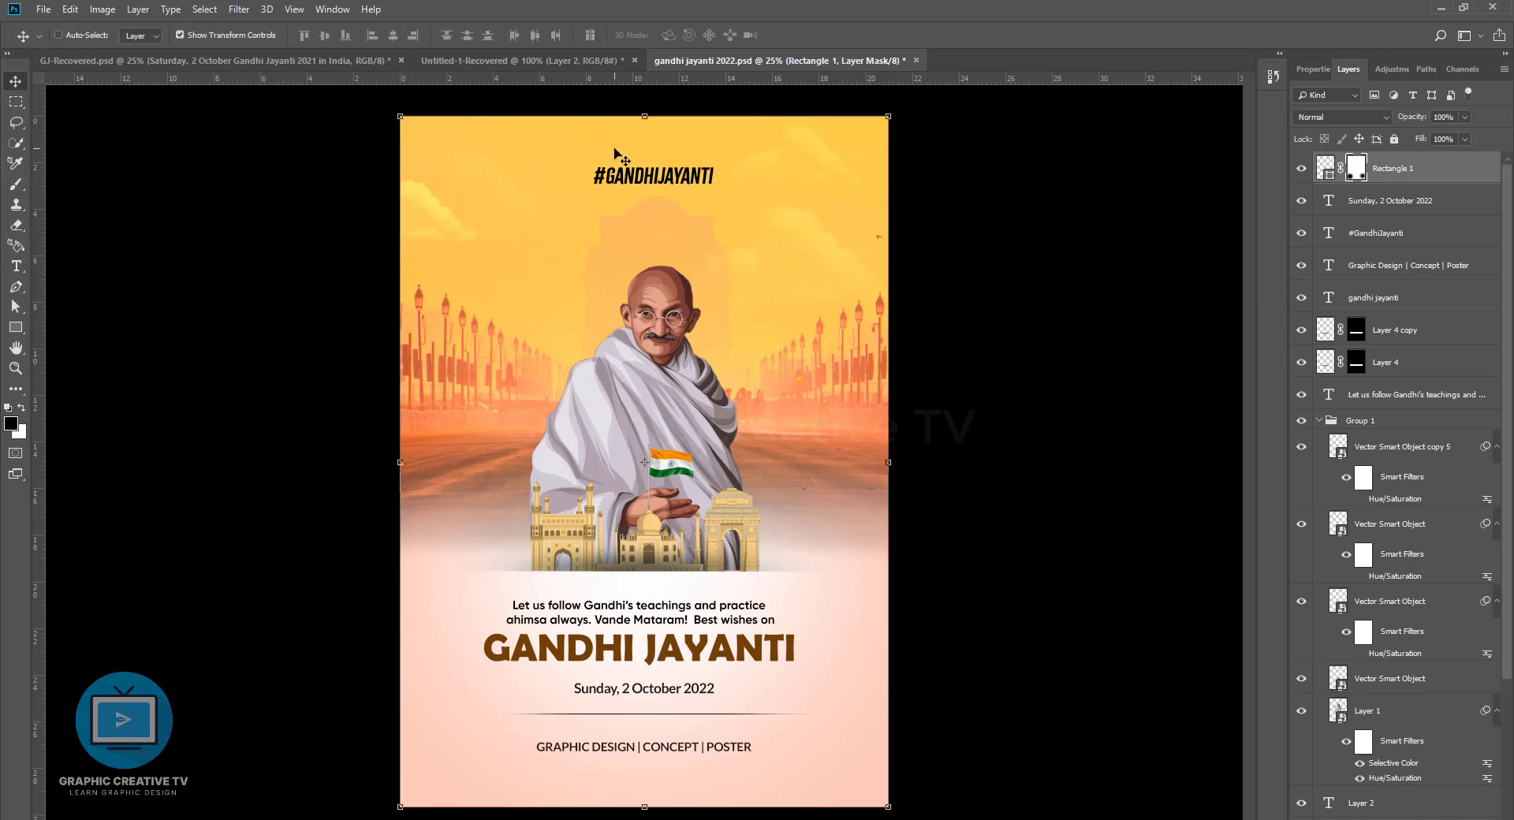
{"action": "key", "text": "ctrl+d"}
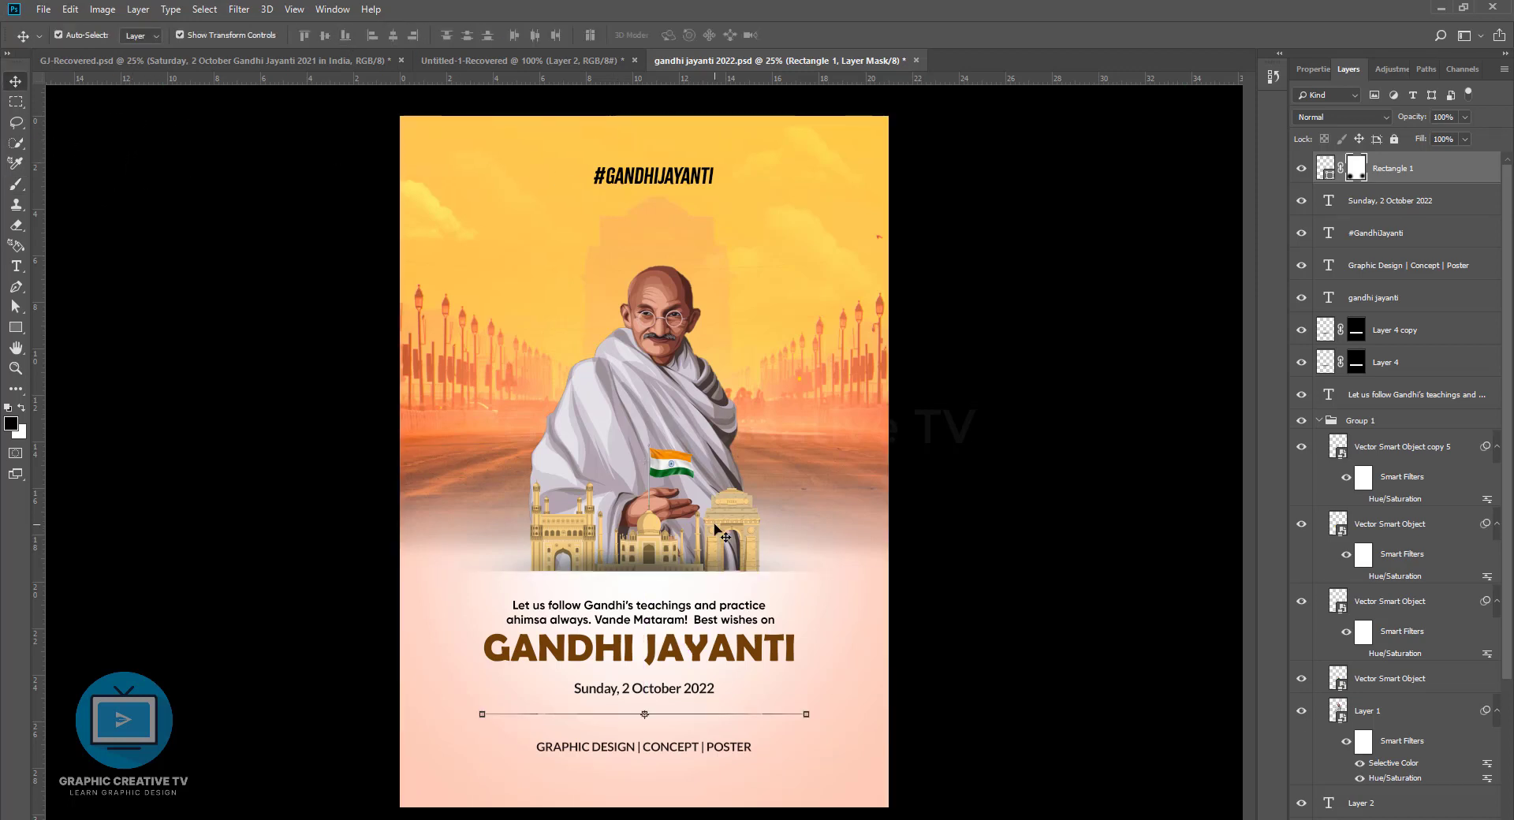
{"action": "left_click", "coordinate": [710, 656]}
{"action": "left_click", "coordinate": [722, 621]}
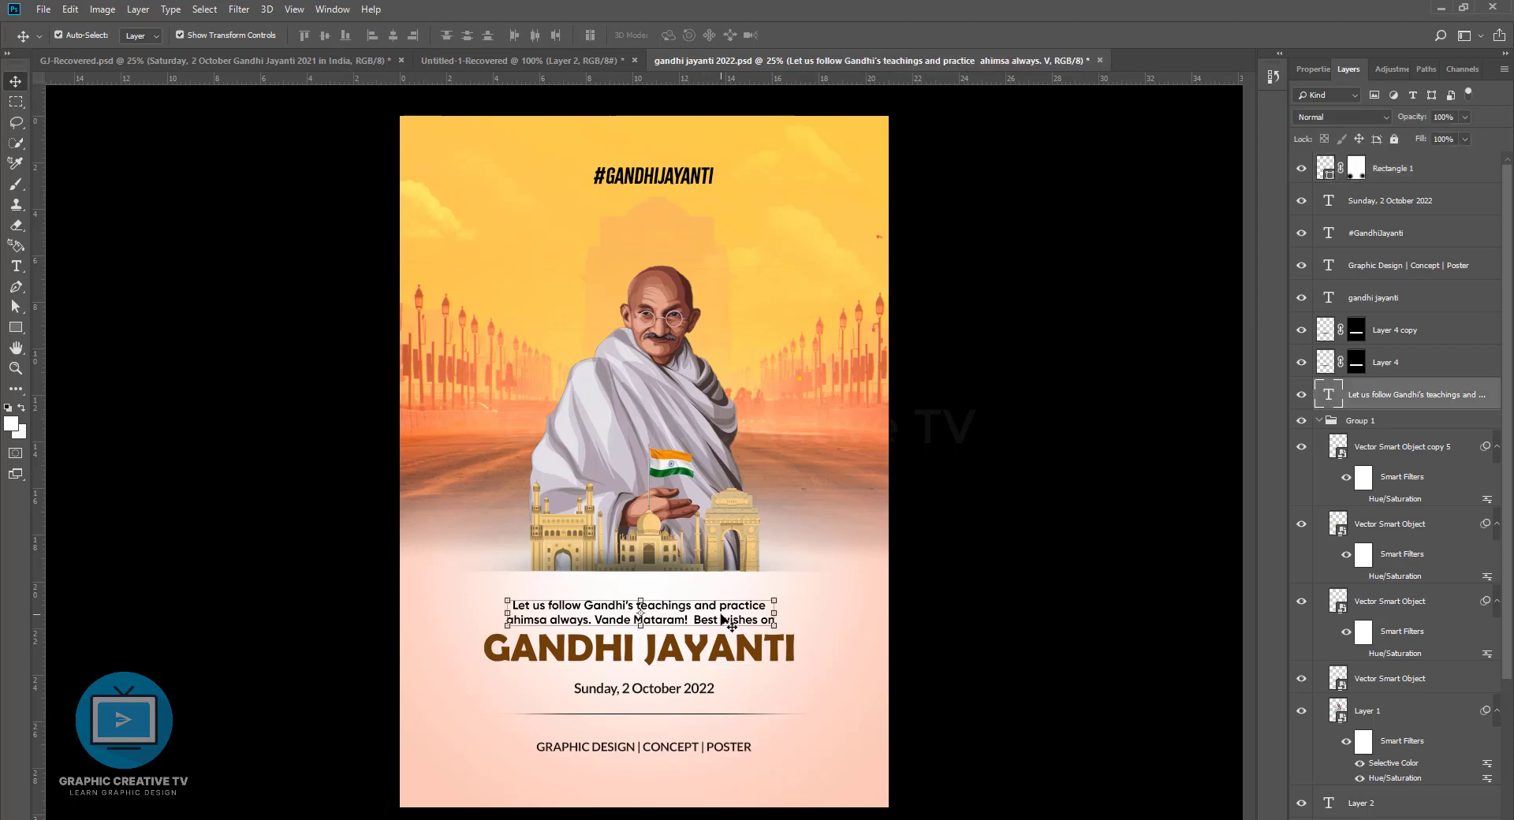
{"action": "left_click", "coordinate": [735, 658]}
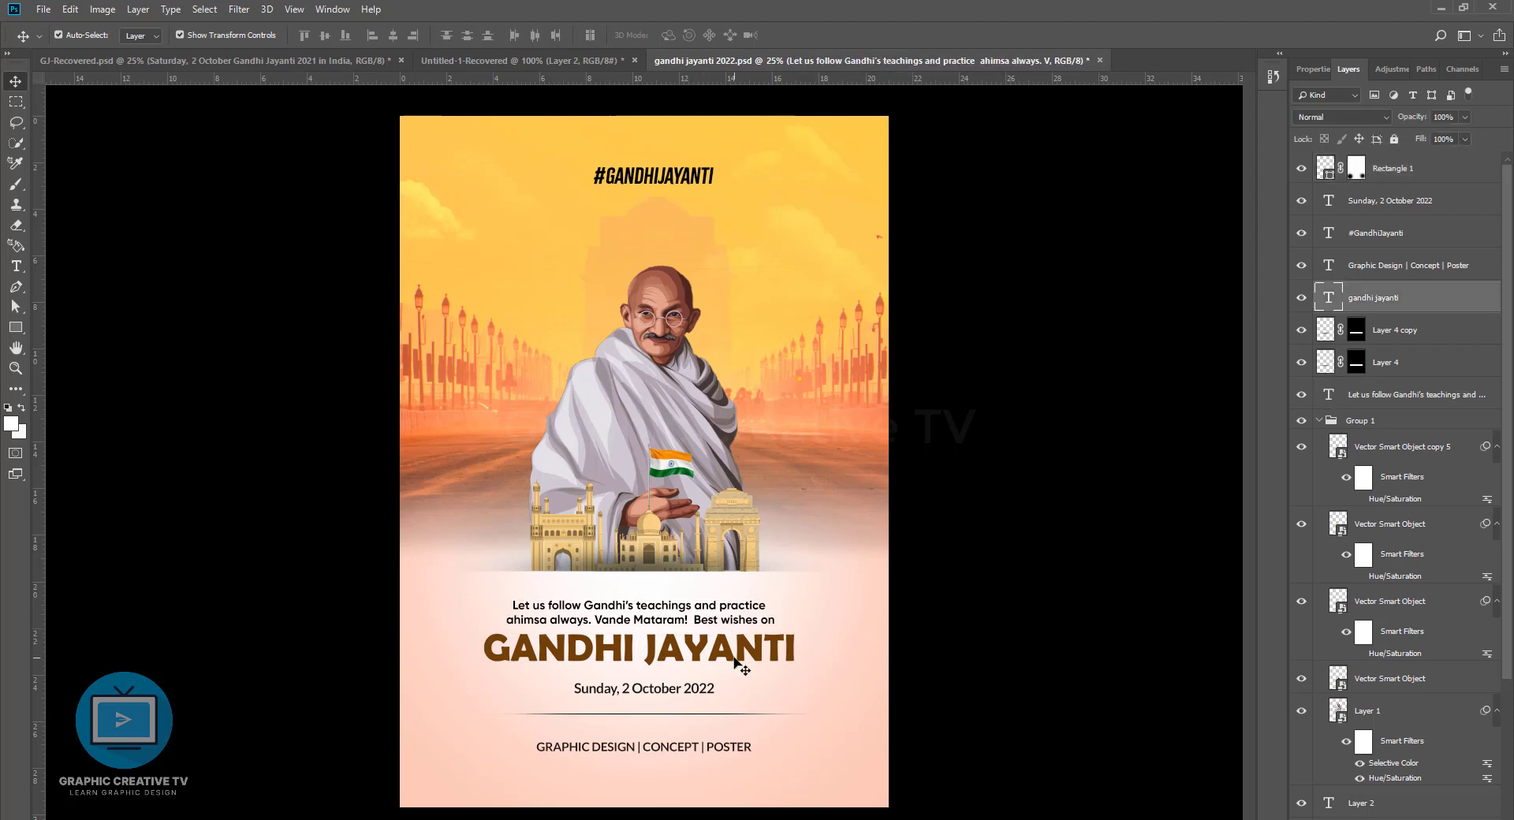
Recolour the GANDHI JAYANTI title saffron orange #d38117, sampled from the flag
{"action": "left_click", "coordinate": [16, 266]}
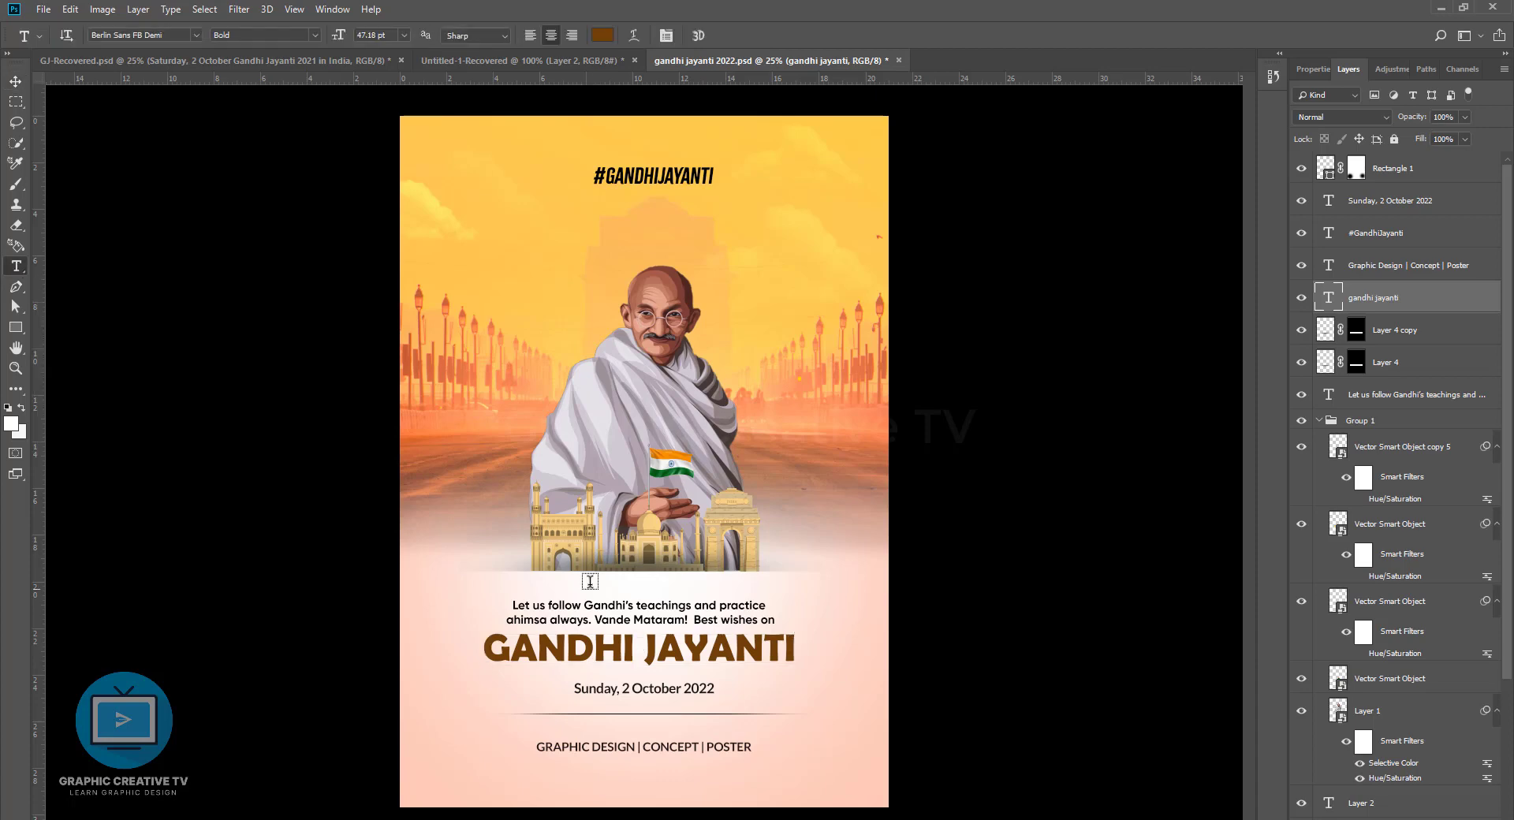
{"action": "triple_click", "coordinate": [692, 648]}
{"action": "left_click", "coordinate": [602, 35]}
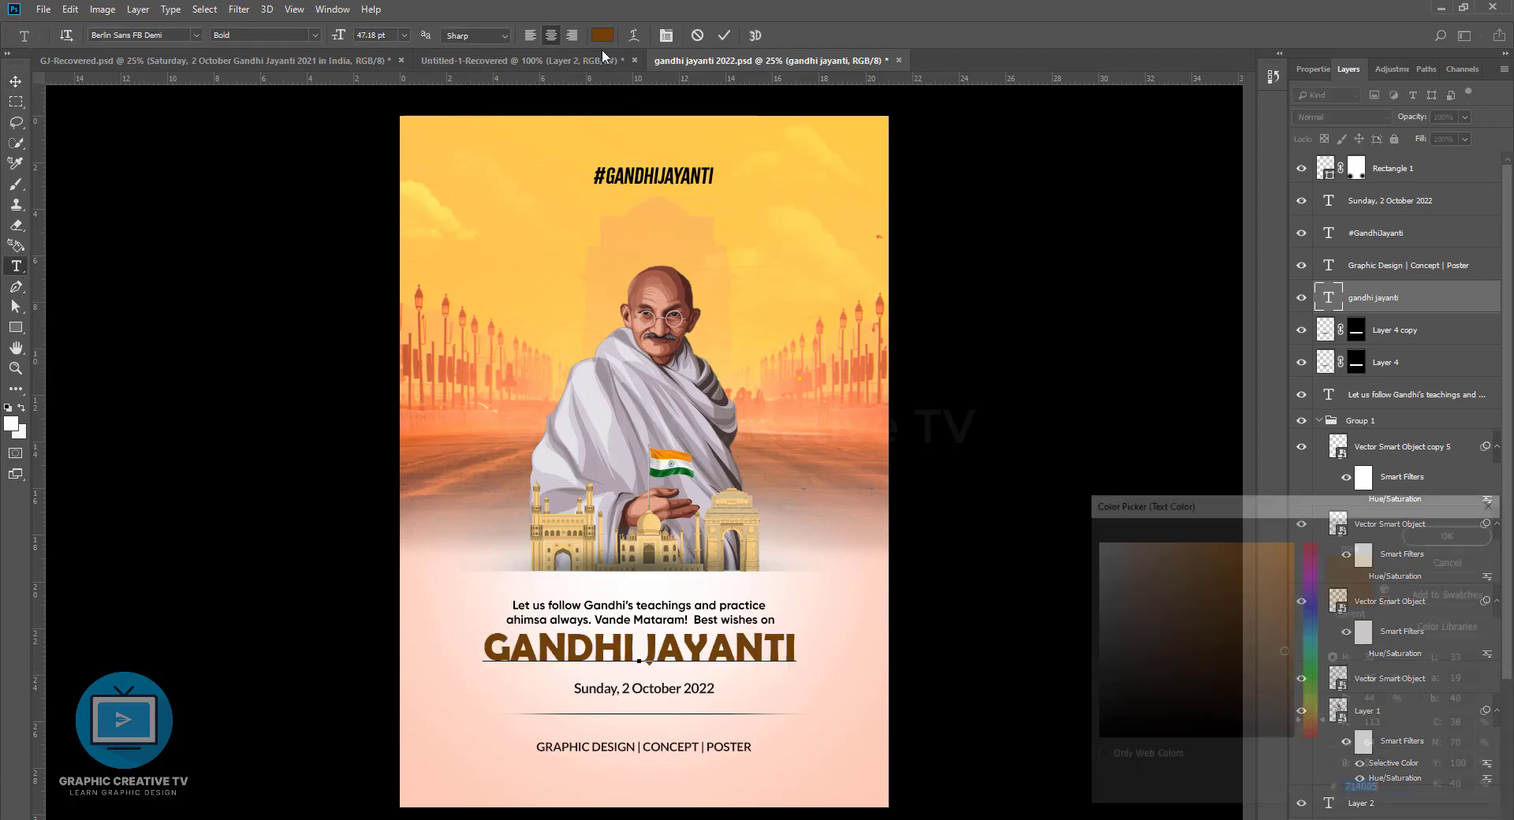
{"action": "left_click", "coordinate": [670, 452]}
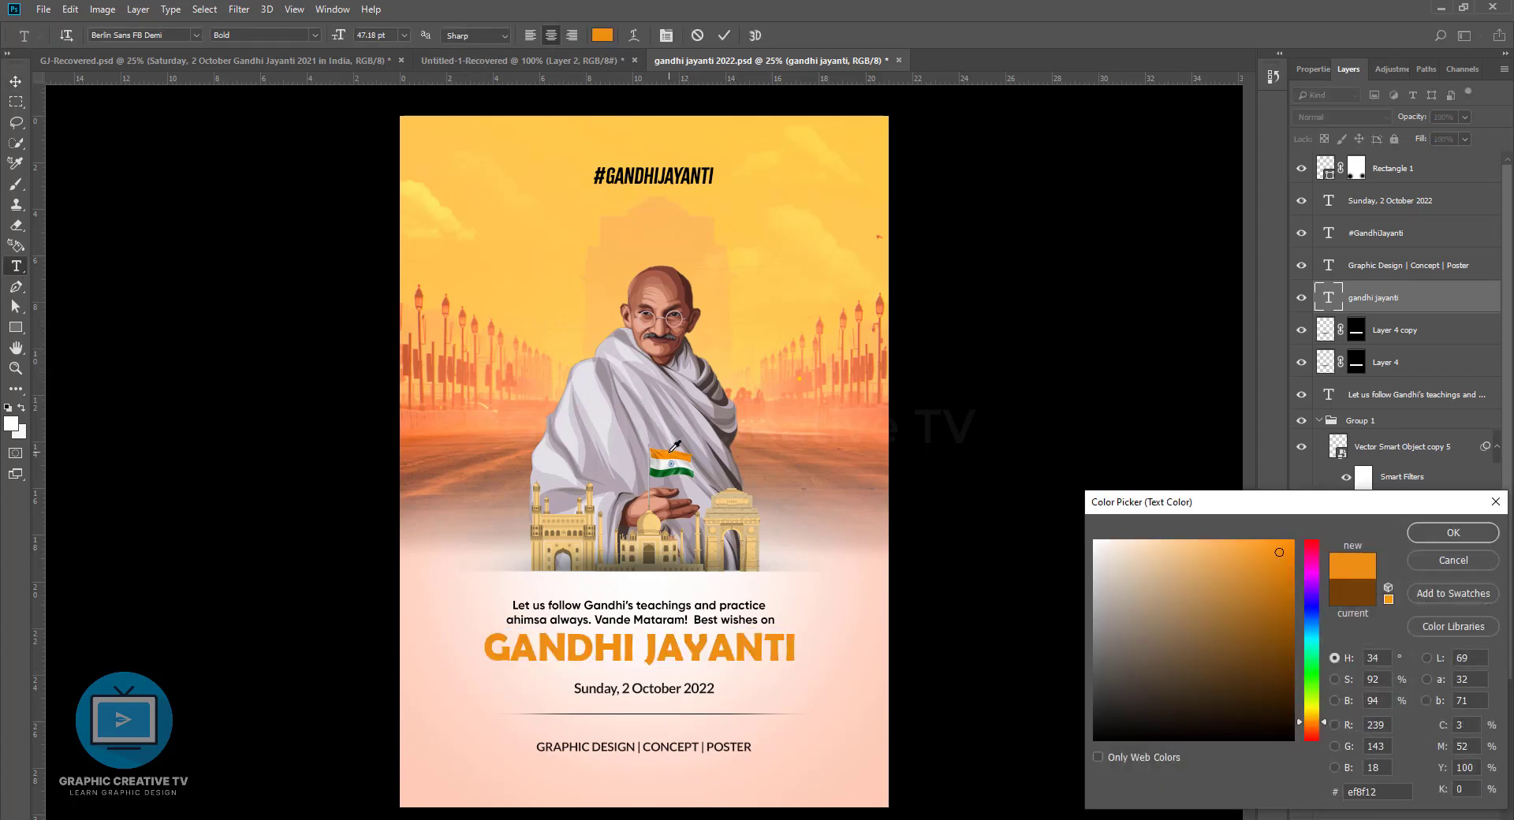
{"action": "left_click_drag", "start_coordinate": [1267, 612], "coordinate": [1272, 575]}
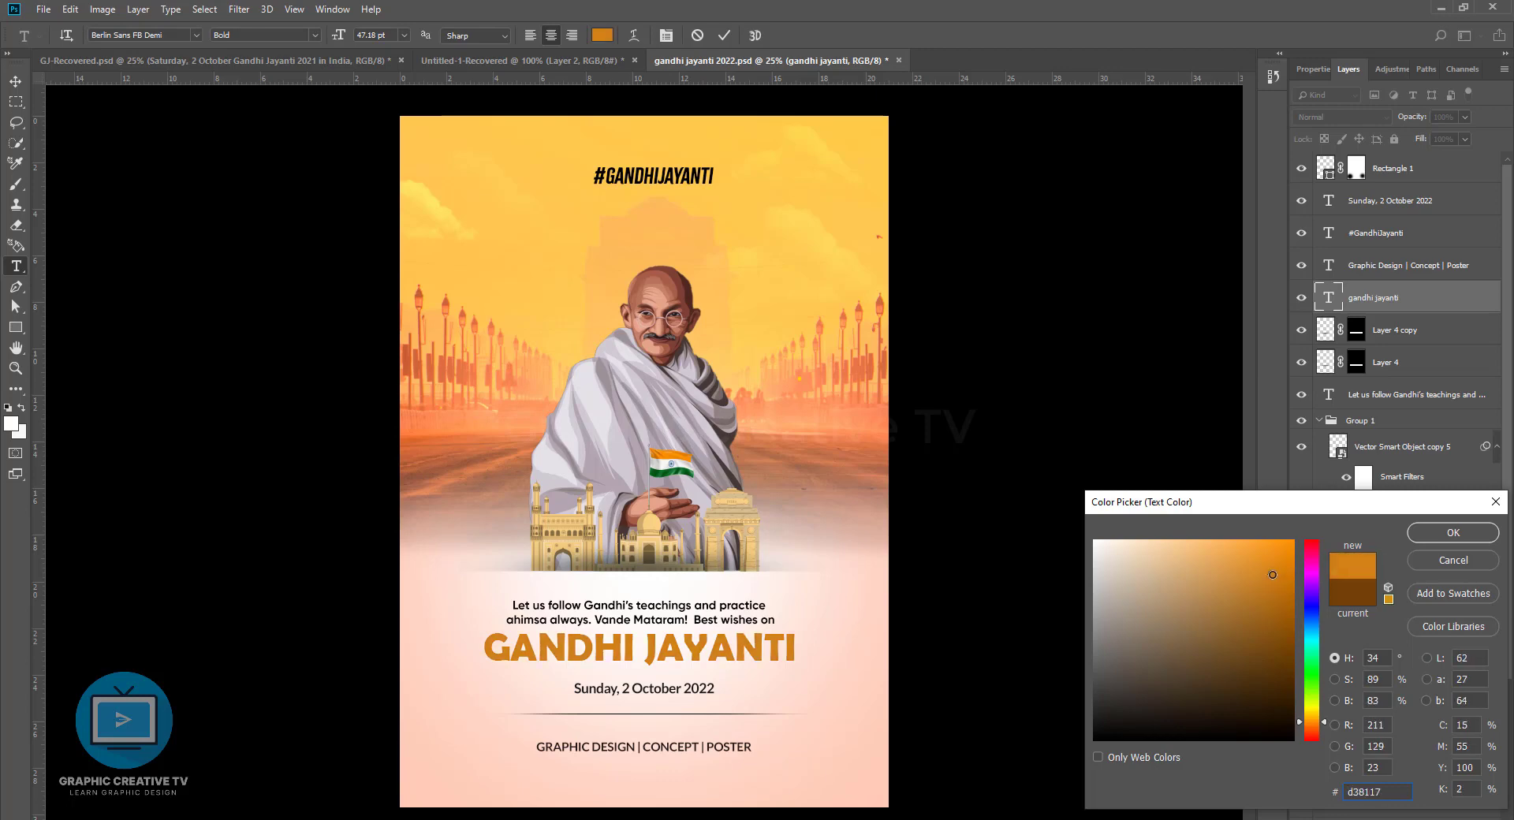
{"action": "left_click", "coordinate": [1453, 532]}
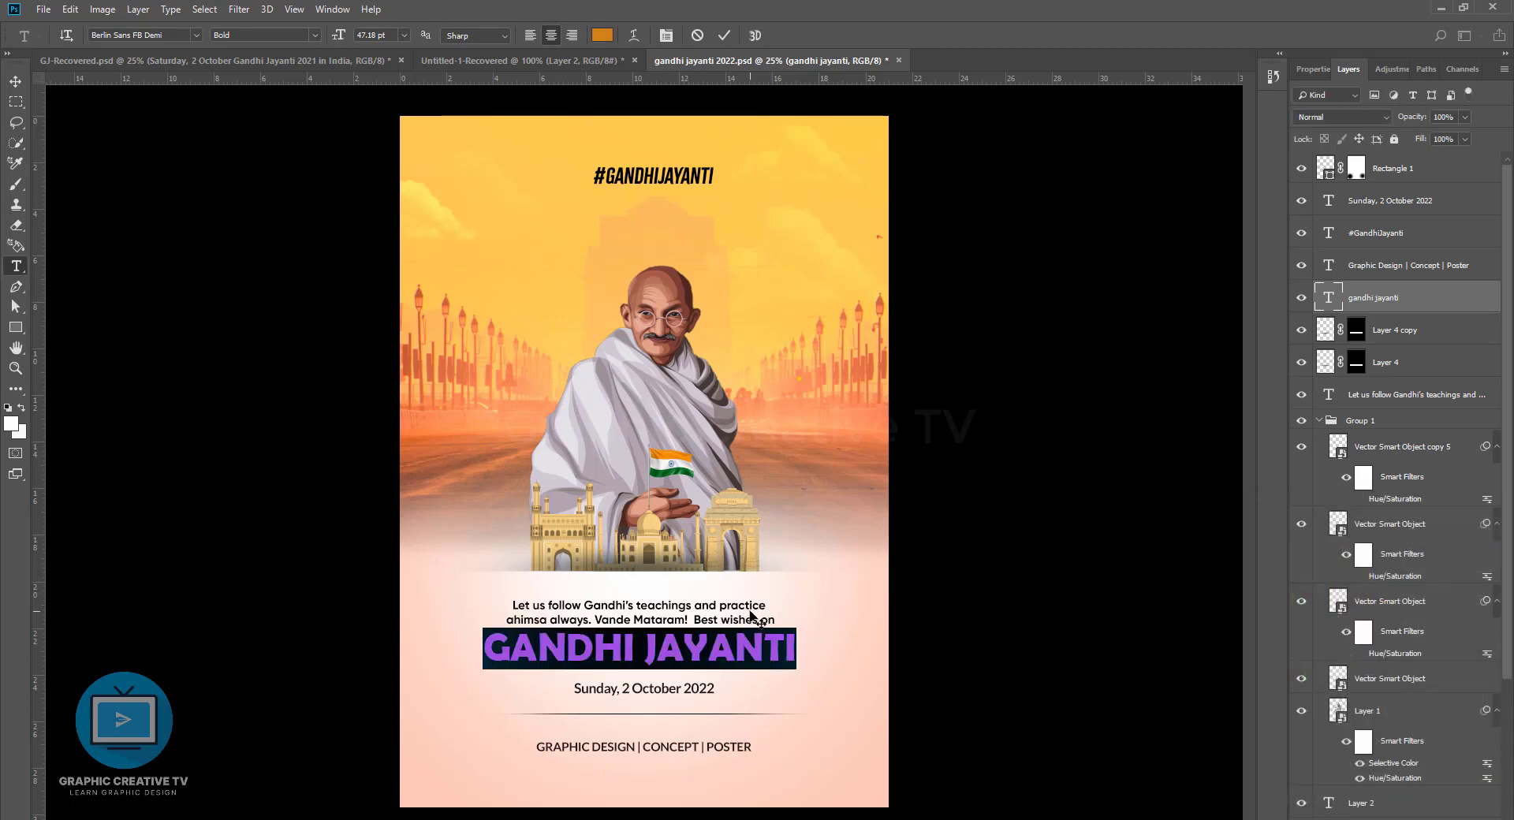
{"action": "left_click", "coordinate": [15, 82]}
Recolour the teachings paragraph flag green #167b3c, sampled from the flag
{"action": "left_click", "coordinate": [729, 617]}
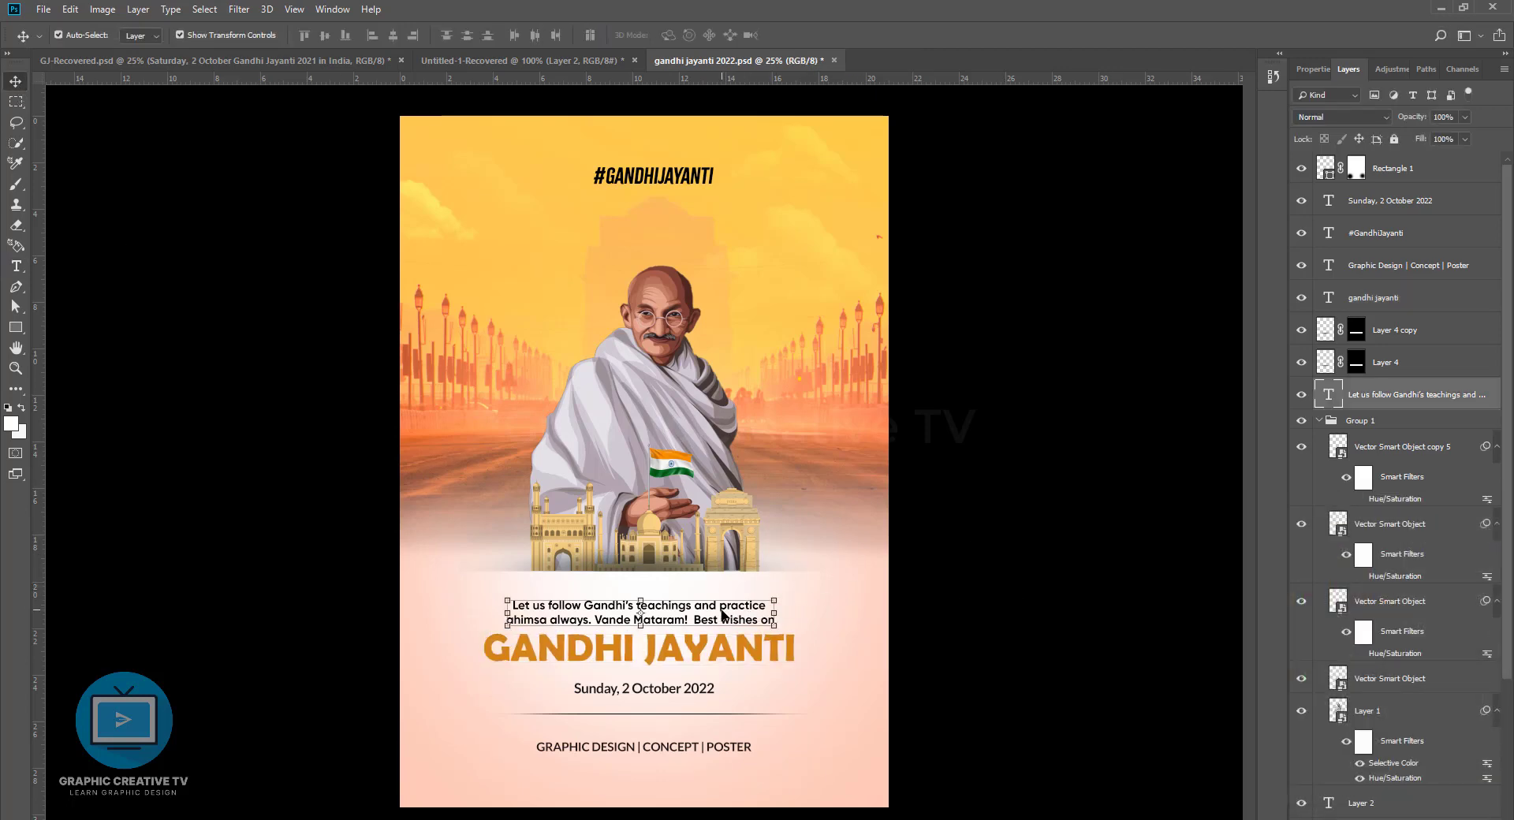
{"action": "left_click", "coordinate": [16, 265]}
{"action": "left_click", "coordinate": [741, 613]}
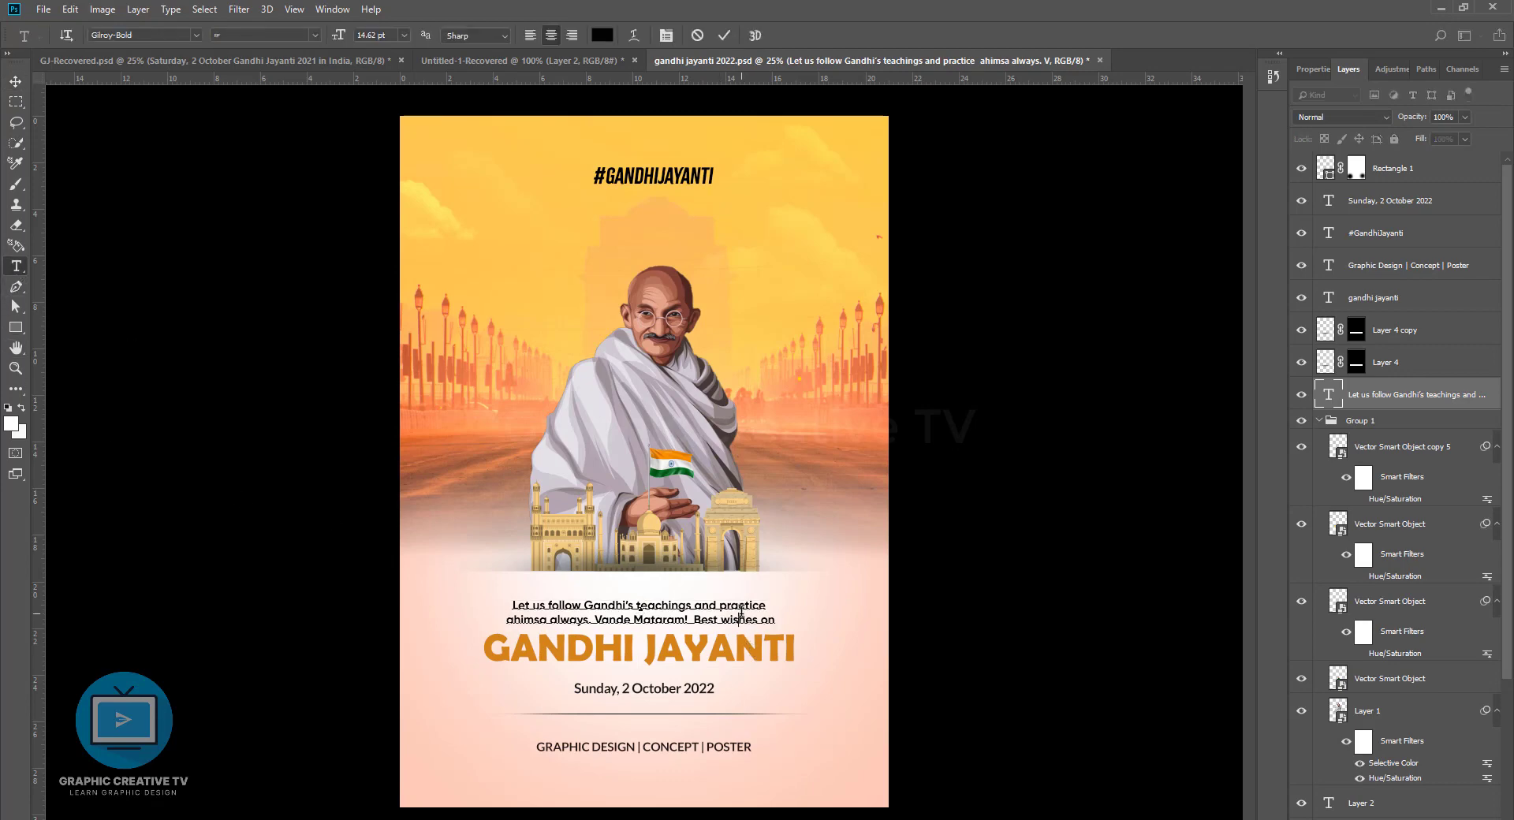
{"action": "key", "text": "ctrl+a"}
{"action": "left_click", "coordinate": [601, 34]}
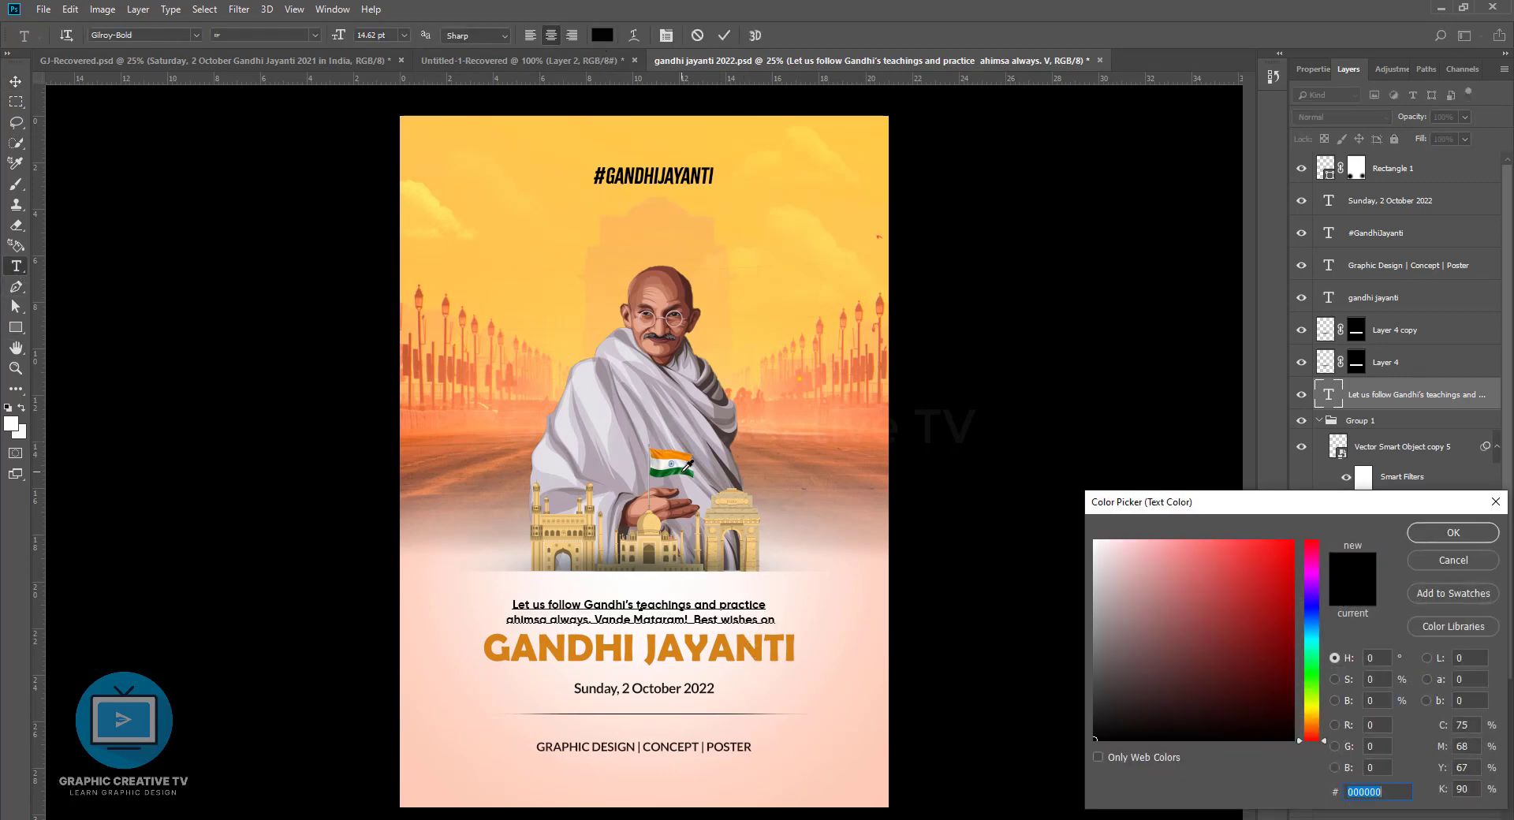
{"action": "left_click", "coordinate": [684, 470]}
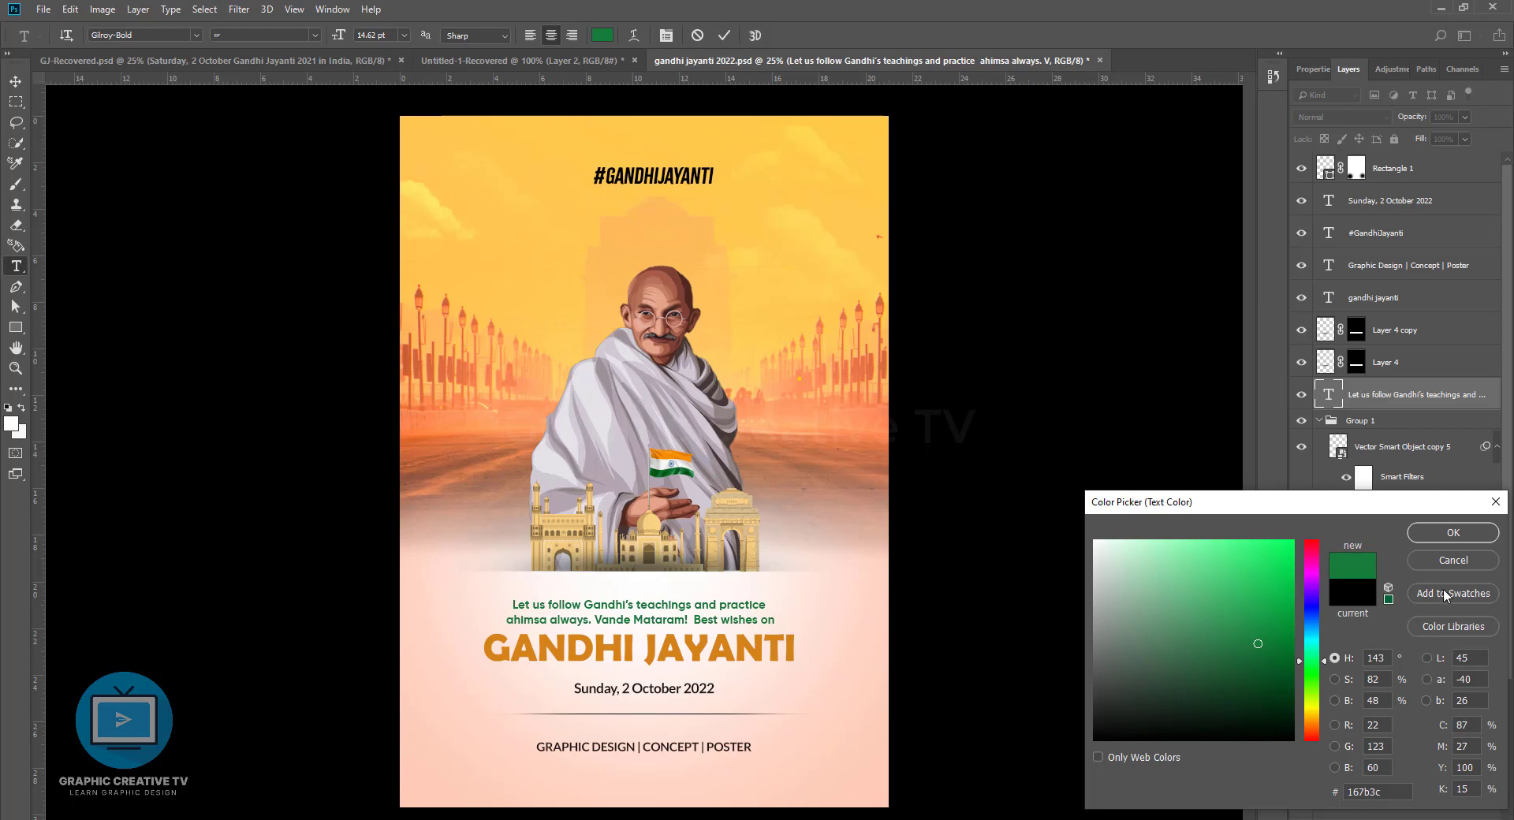
{"action": "left_click", "coordinate": [1453, 532]}
{"action": "left_click", "coordinate": [15, 81]}
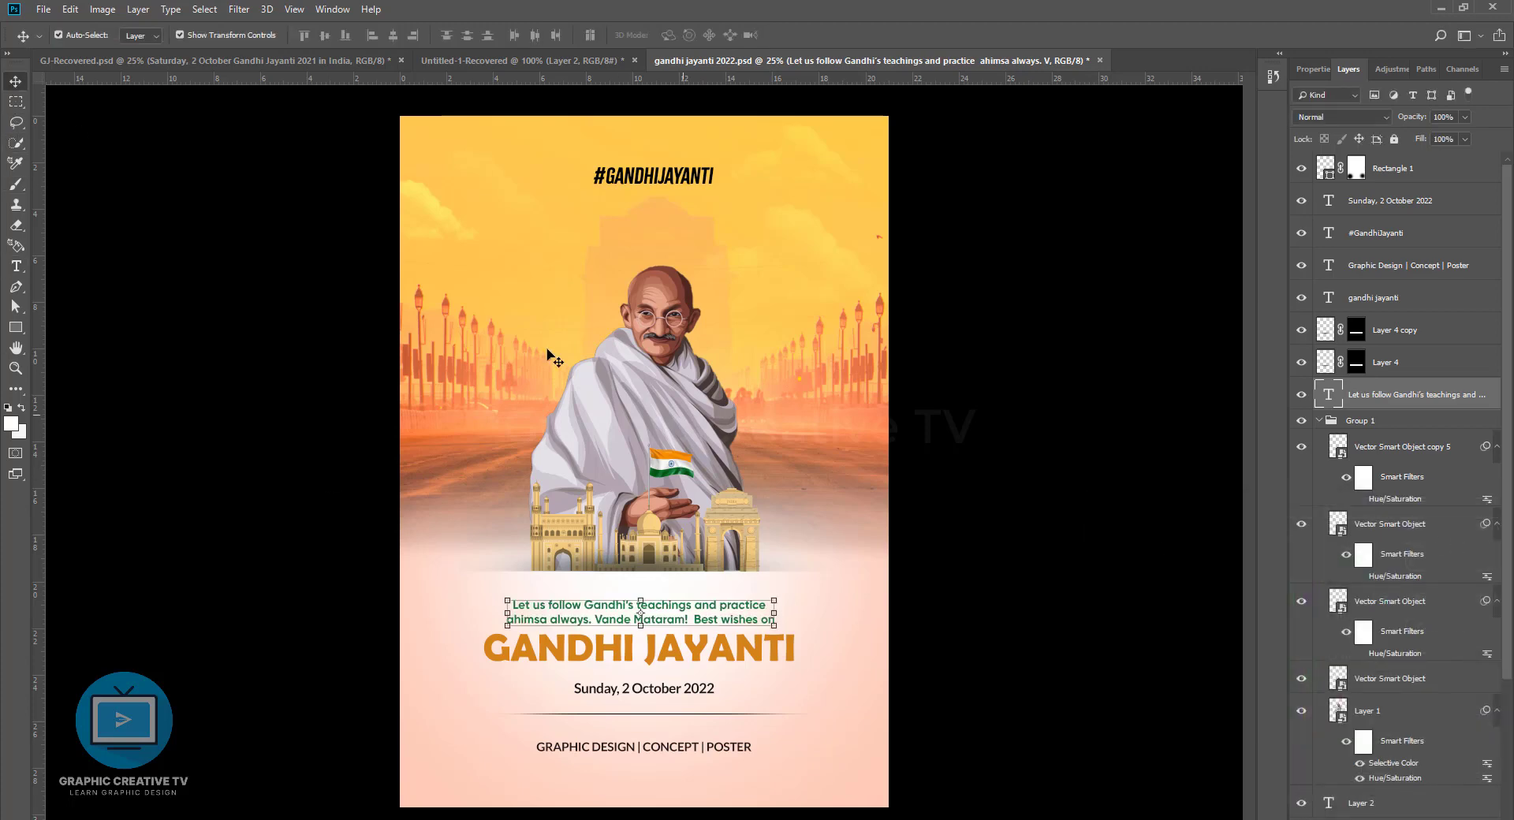
{"action": "left_click", "coordinate": [771, 649]}
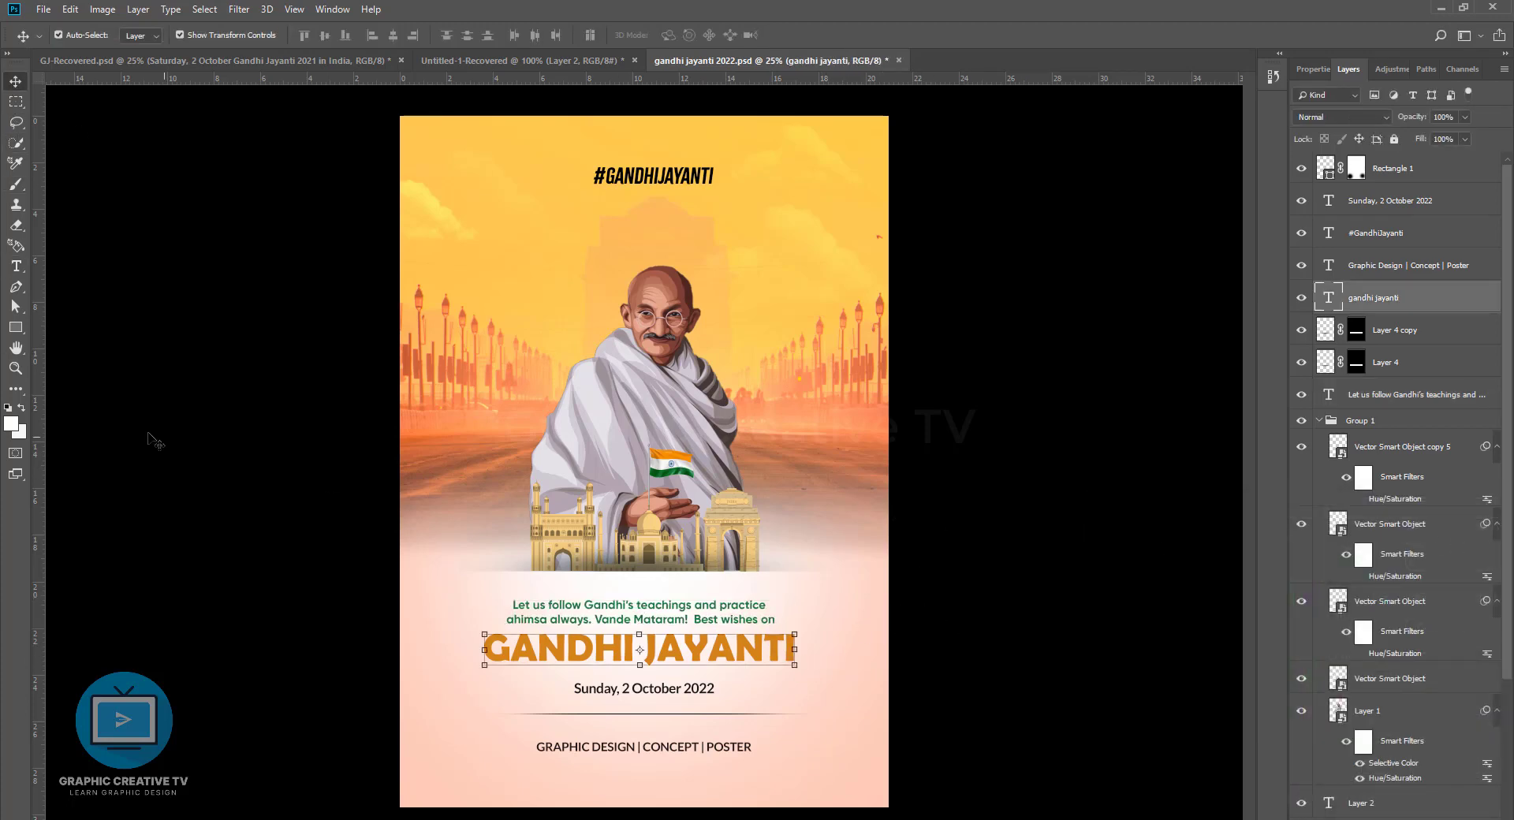
Make the GANDHI JAYANTI title's orange brighter and more saturated
{"action": "key", "text": "t"}
{"action": "left_click", "coordinate": [638, 648]}
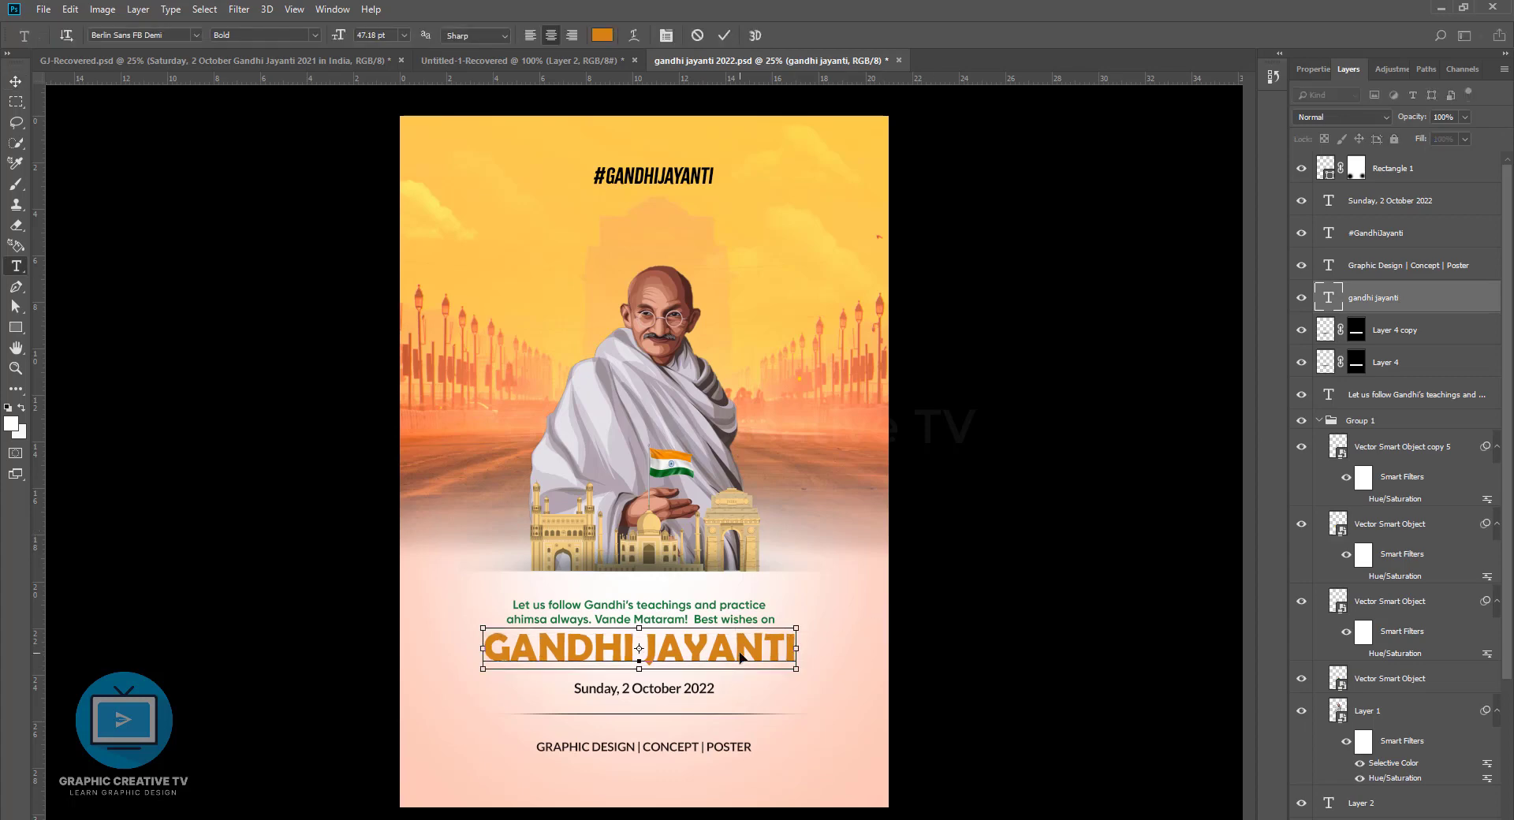
{"action": "key", "text": "ctrl+a"}
{"action": "left_click", "coordinate": [602, 35]}
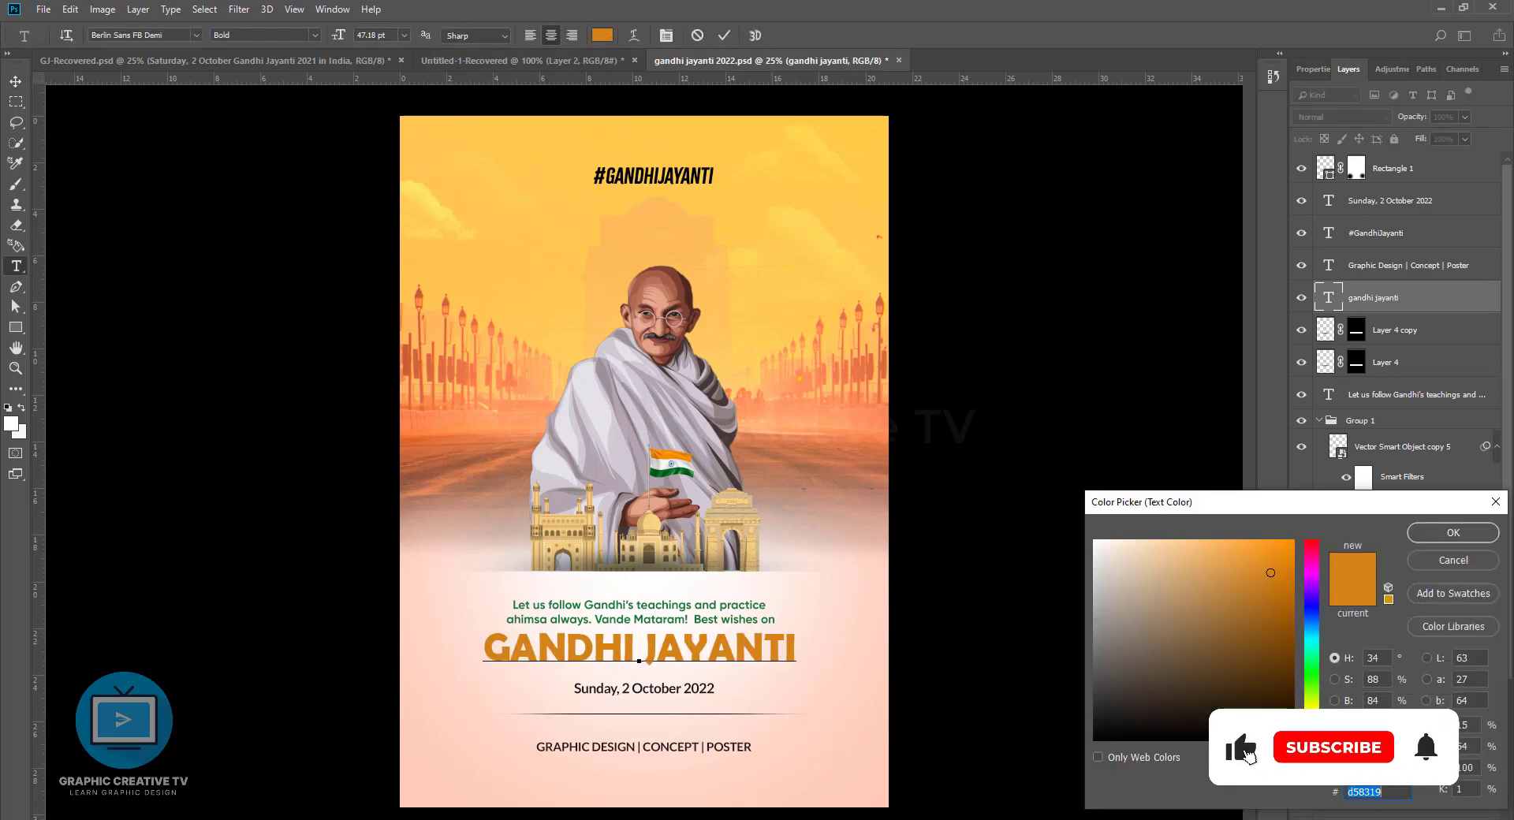
{"action": "left_click_drag", "start_coordinate": [1282, 587], "coordinate": [1285, 559]}
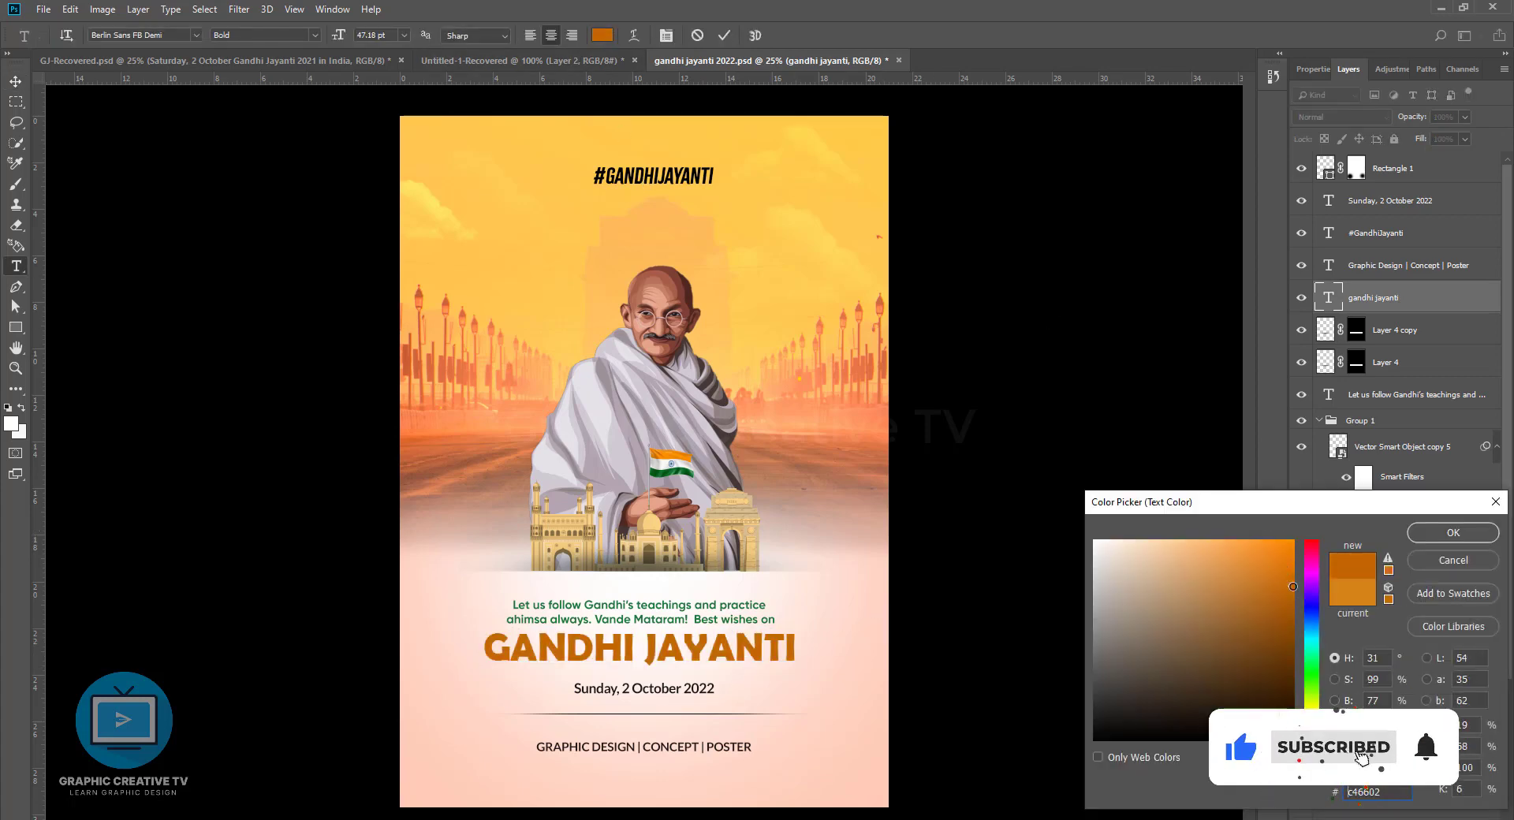
{"action": "left_click", "coordinate": [1453, 533]}
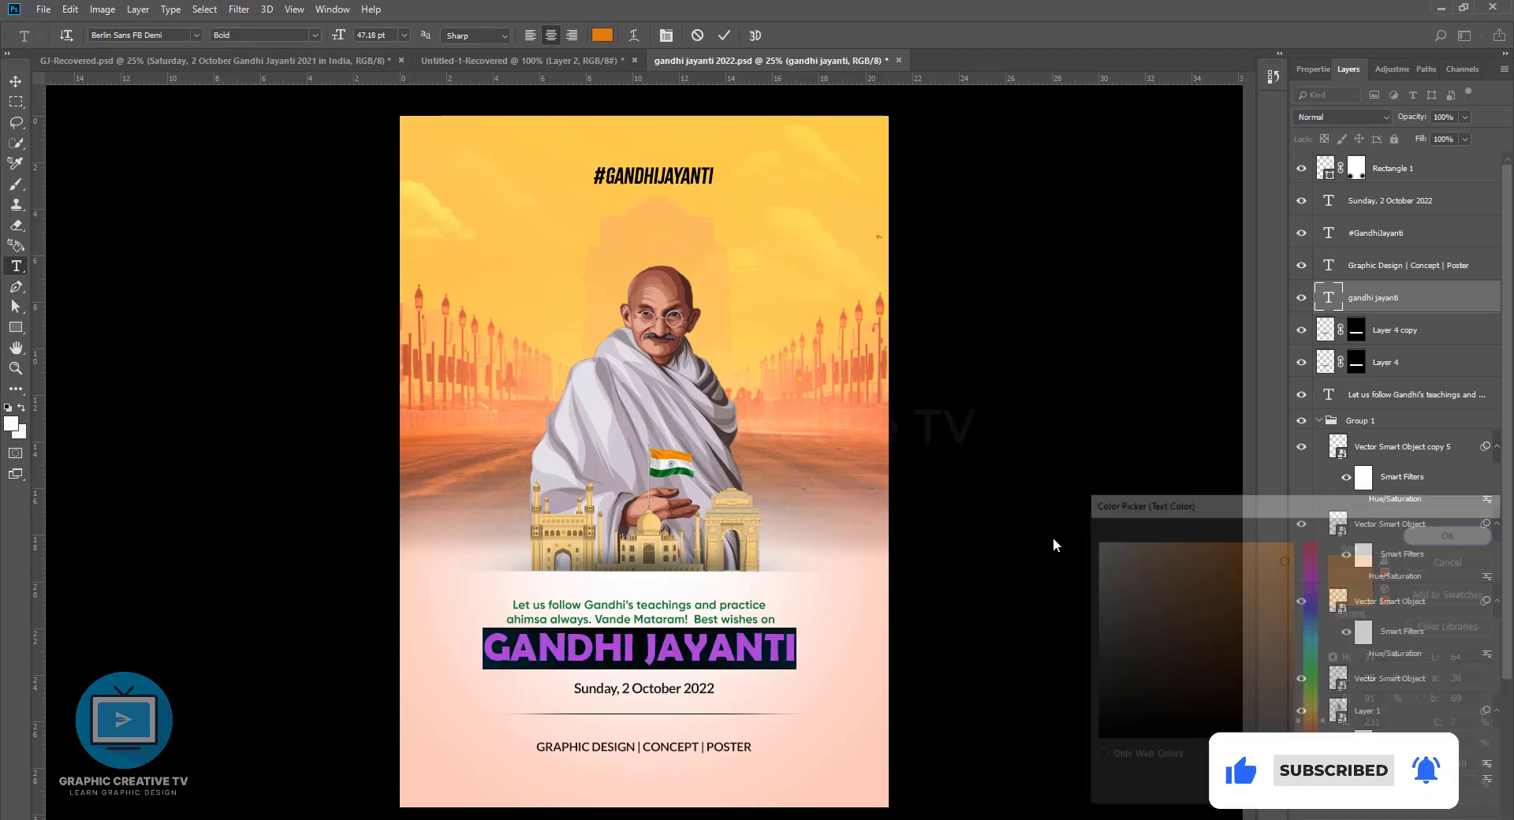
{"action": "key", "text": "ctrl+Return"}
Select the teachings paragraph and discard an accidental empty text layer
{"action": "key", "text": "v"}
{"action": "left_click", "coordinate": [727, 617]}
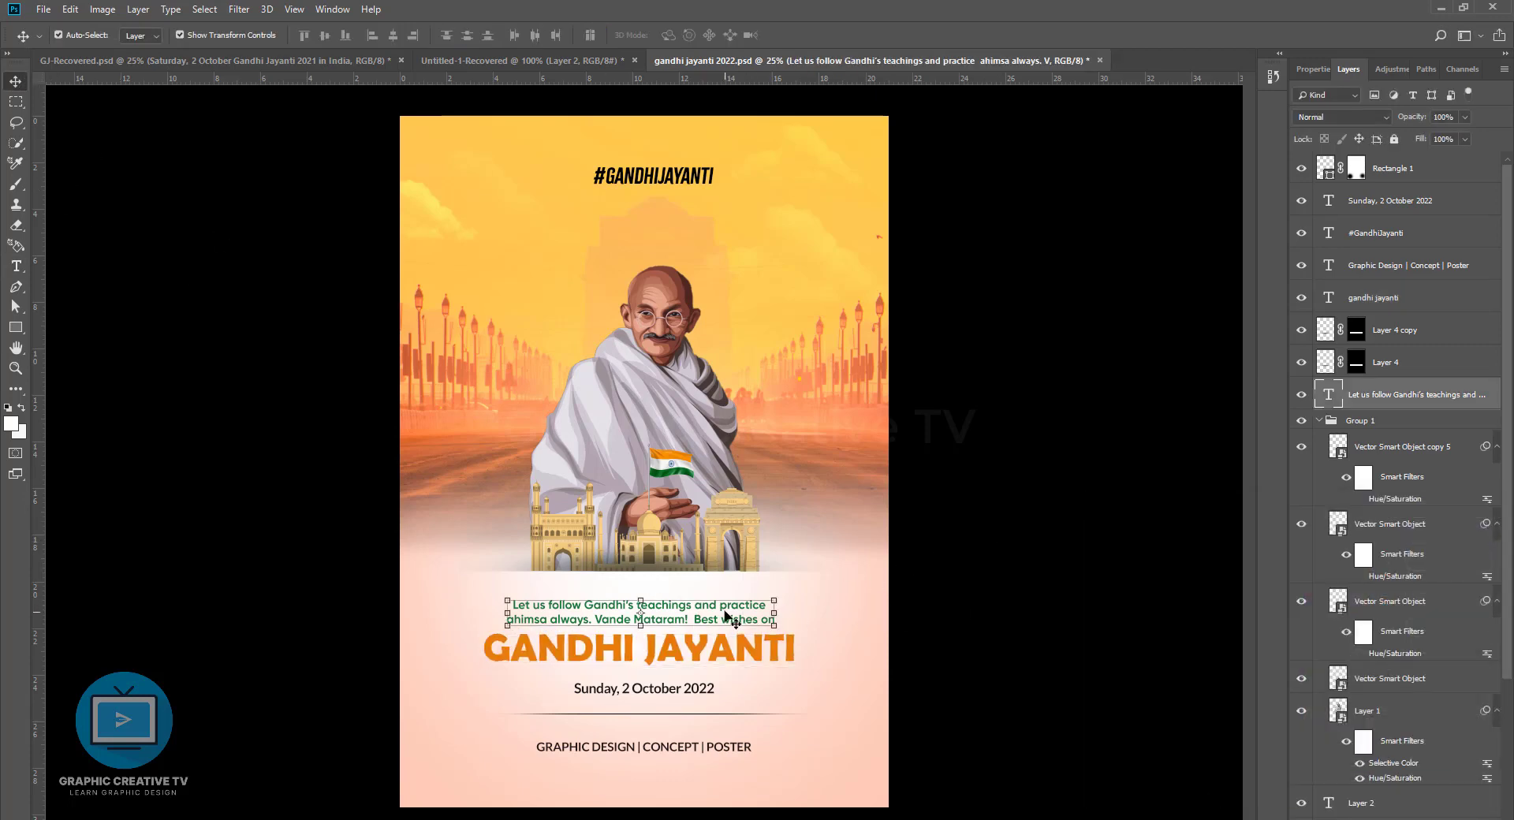
{"action": "left_click", "coordinate": [704, 660], "text": "shift"}
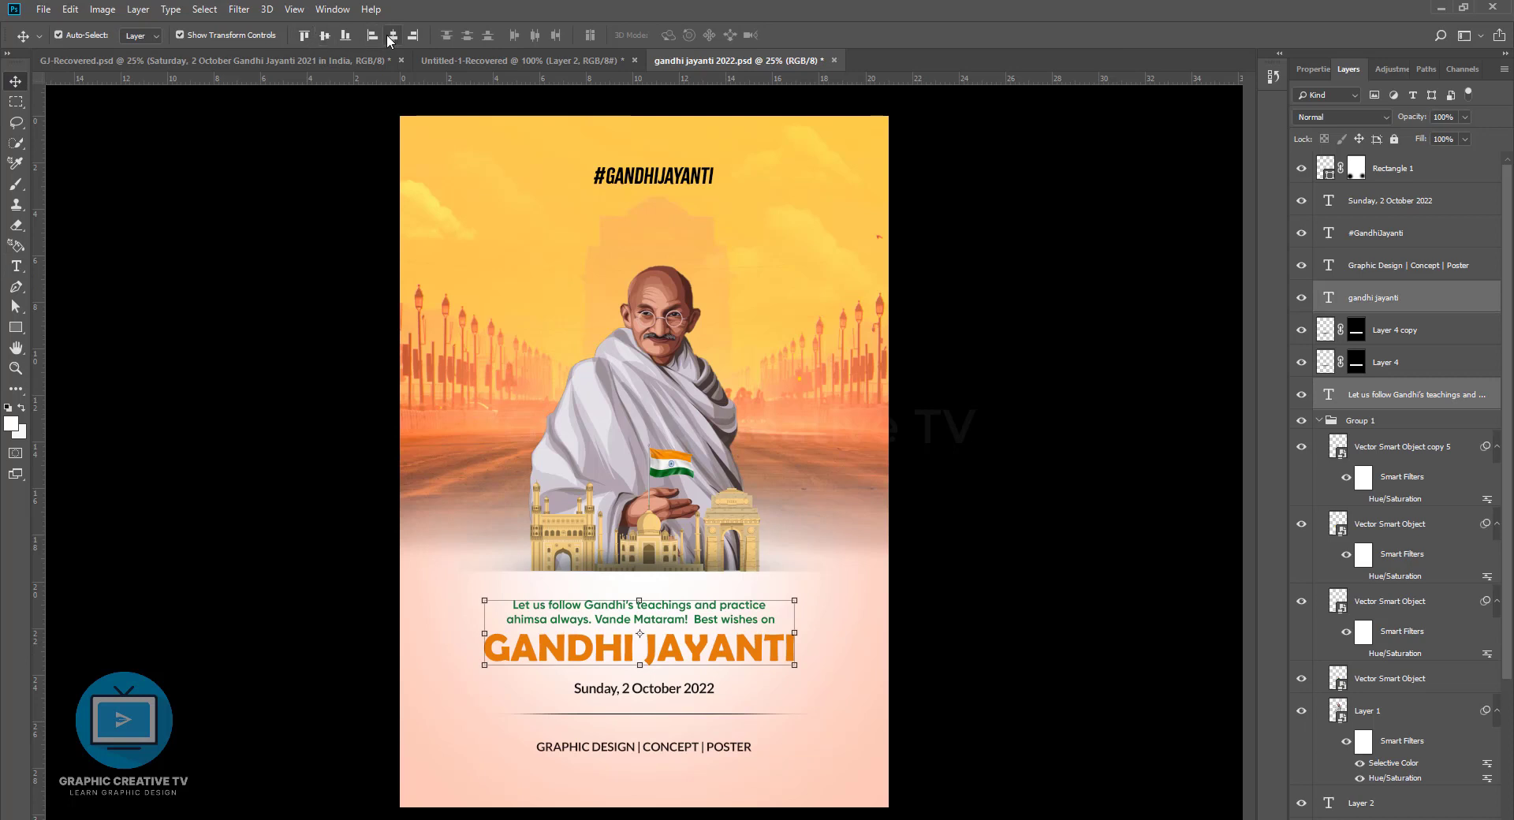
{"action": "double_click", "coordinate": [759, 622]}
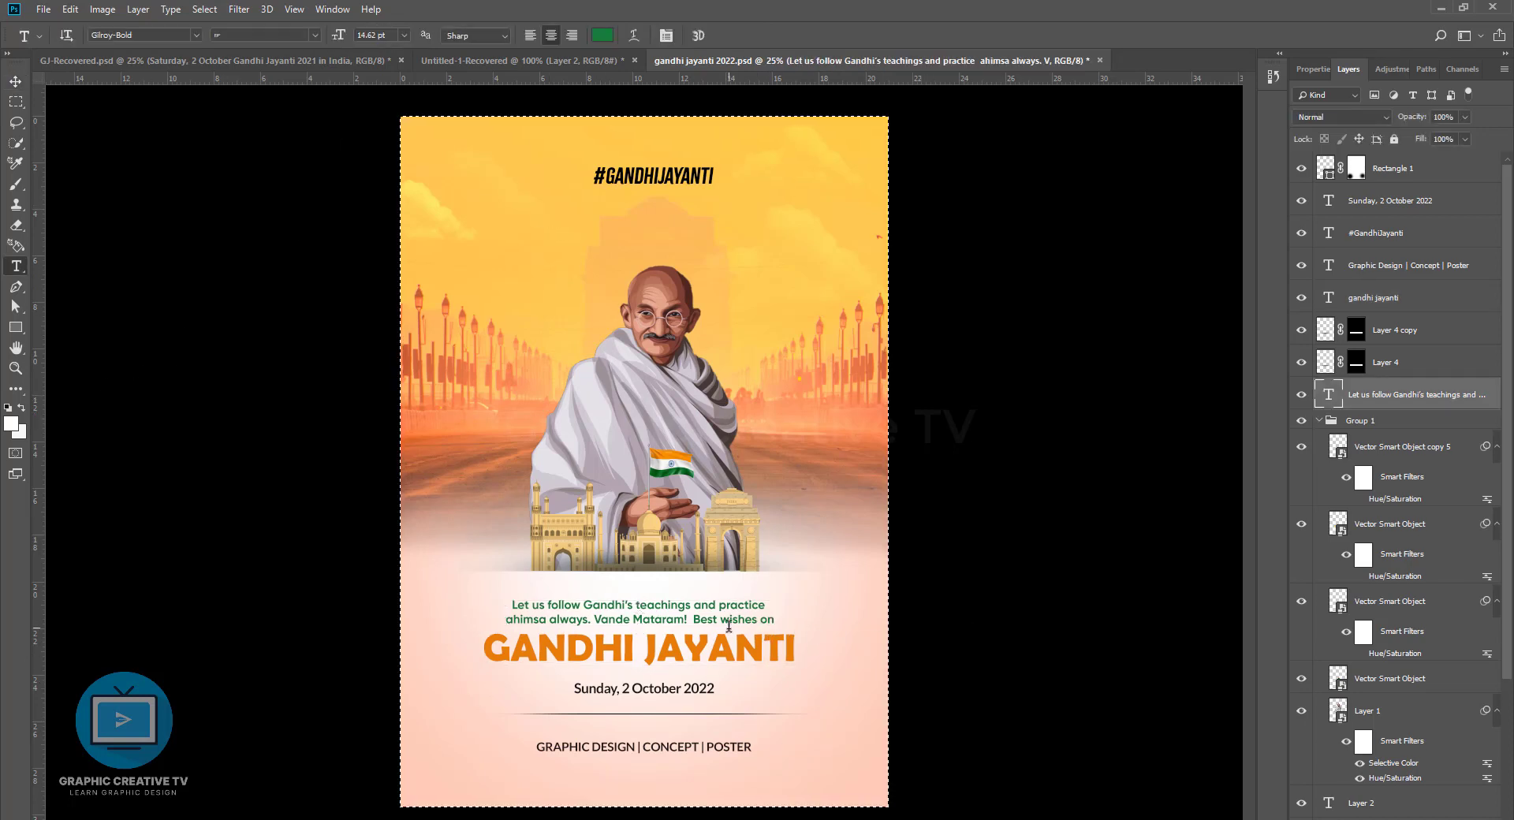
{"action": "left_click", "coordinate": [725, 619]}
{"action": "left_click", "coordinate": [17, 82]}
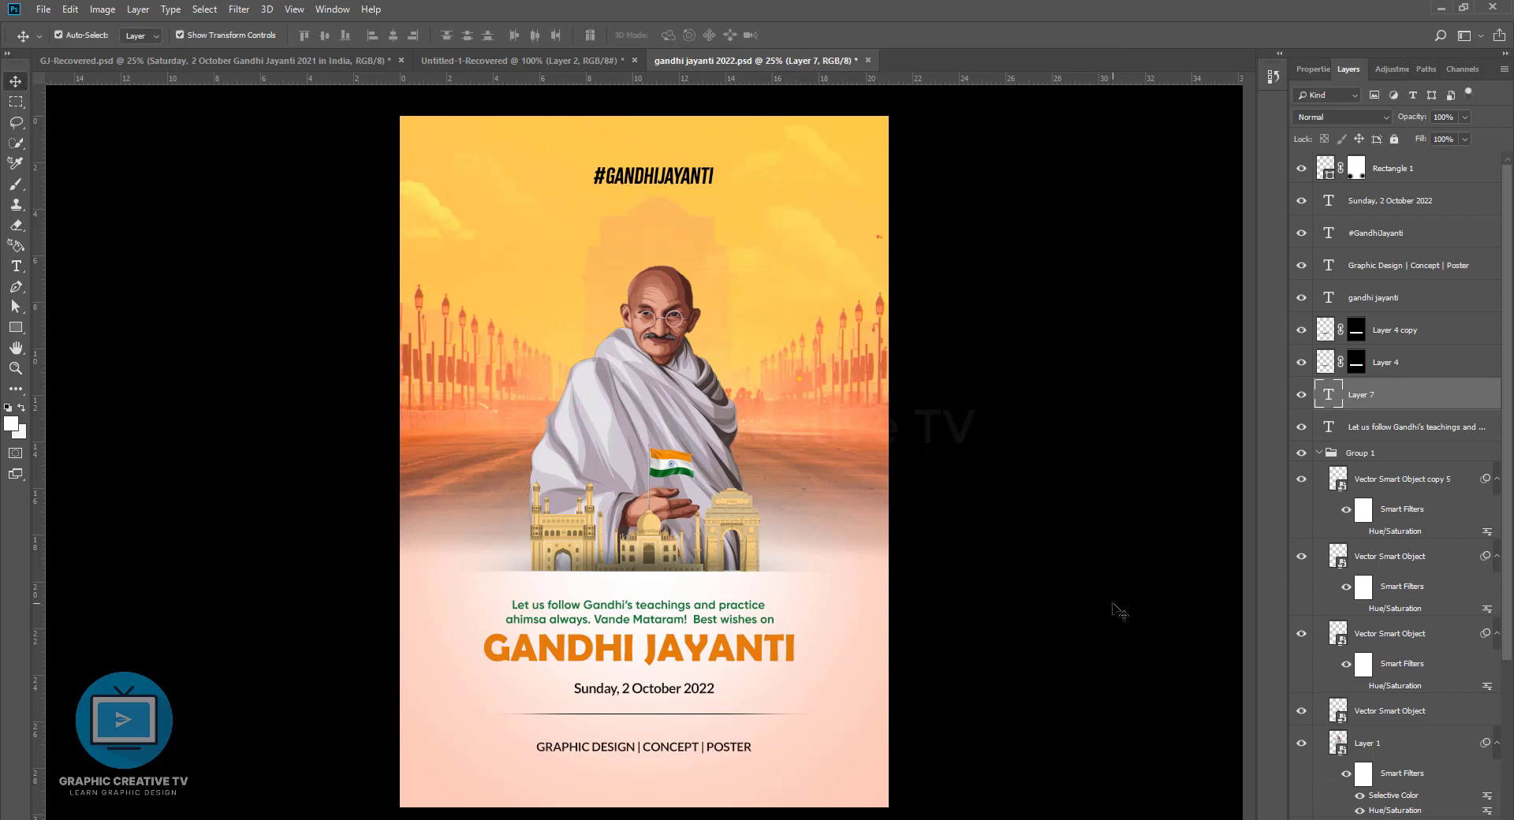
Change the teachings paragraph to darker forest green #054b1f
{"action": "left_click", "coordinate": [16, 266]}
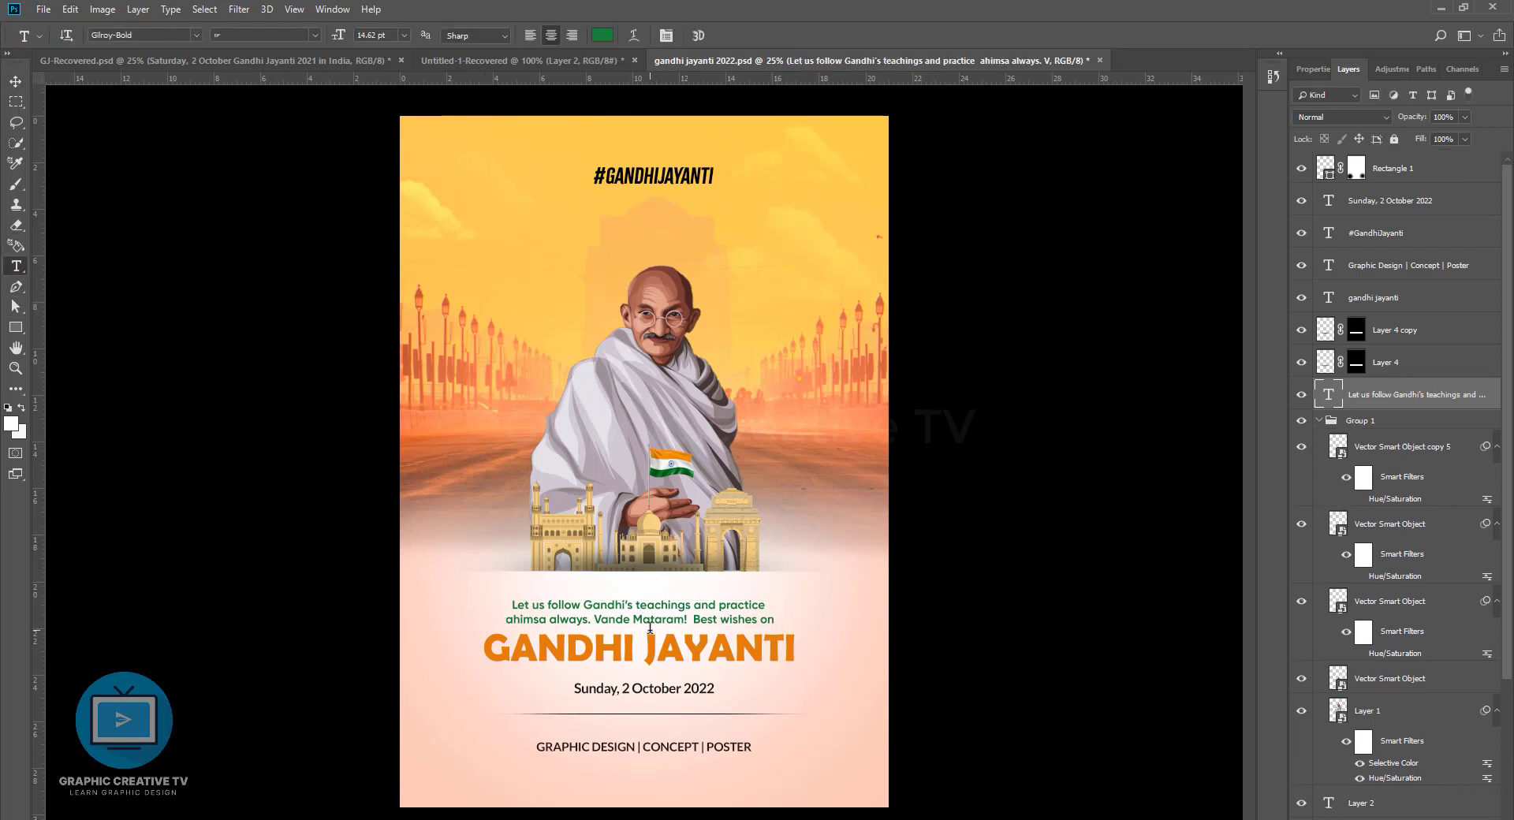
{"action": "left_click", "coordinate": [650, 607]}
{"action": "left_click_drag", "start_coordinate": [516, 606], "coordinate": [840, 619]}
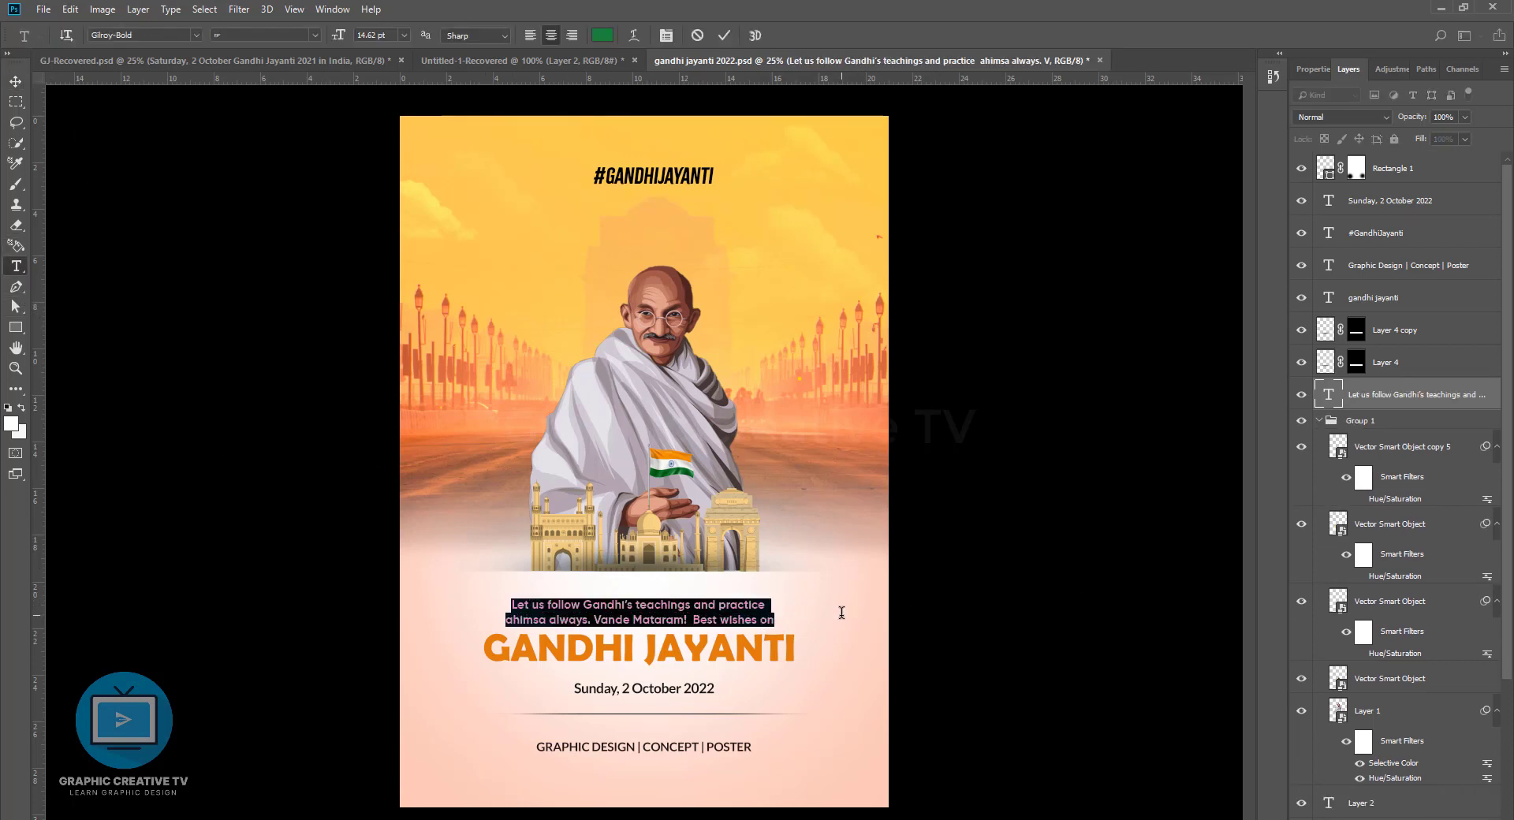
{"action": "left_click", "coordinate": [602, 34]}
{"action": "left_click", "coordinate": [1281, 681]}
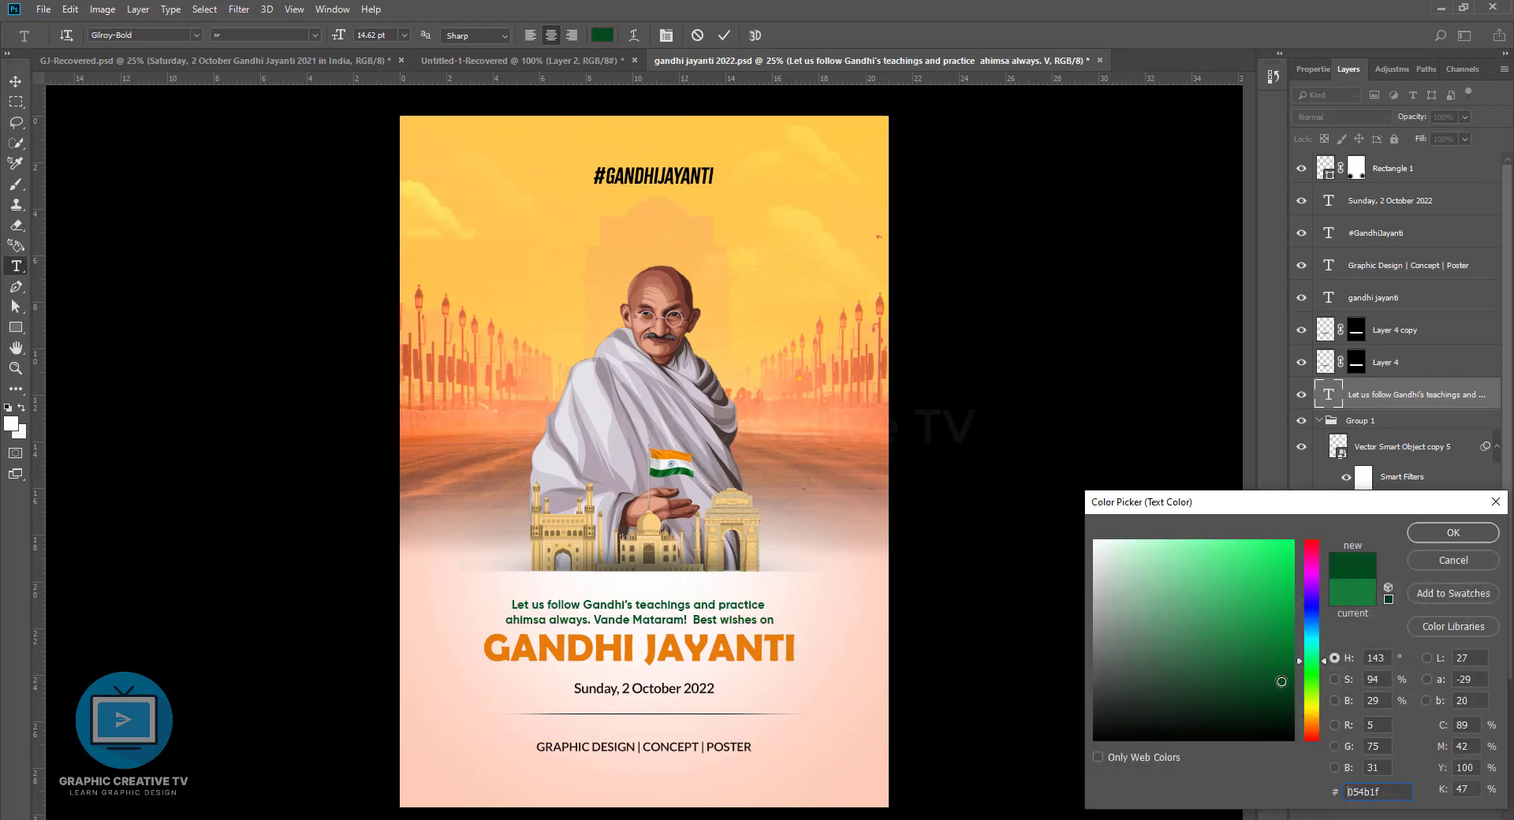
{"action": "left_click", "coordinate": [1434, 537]}
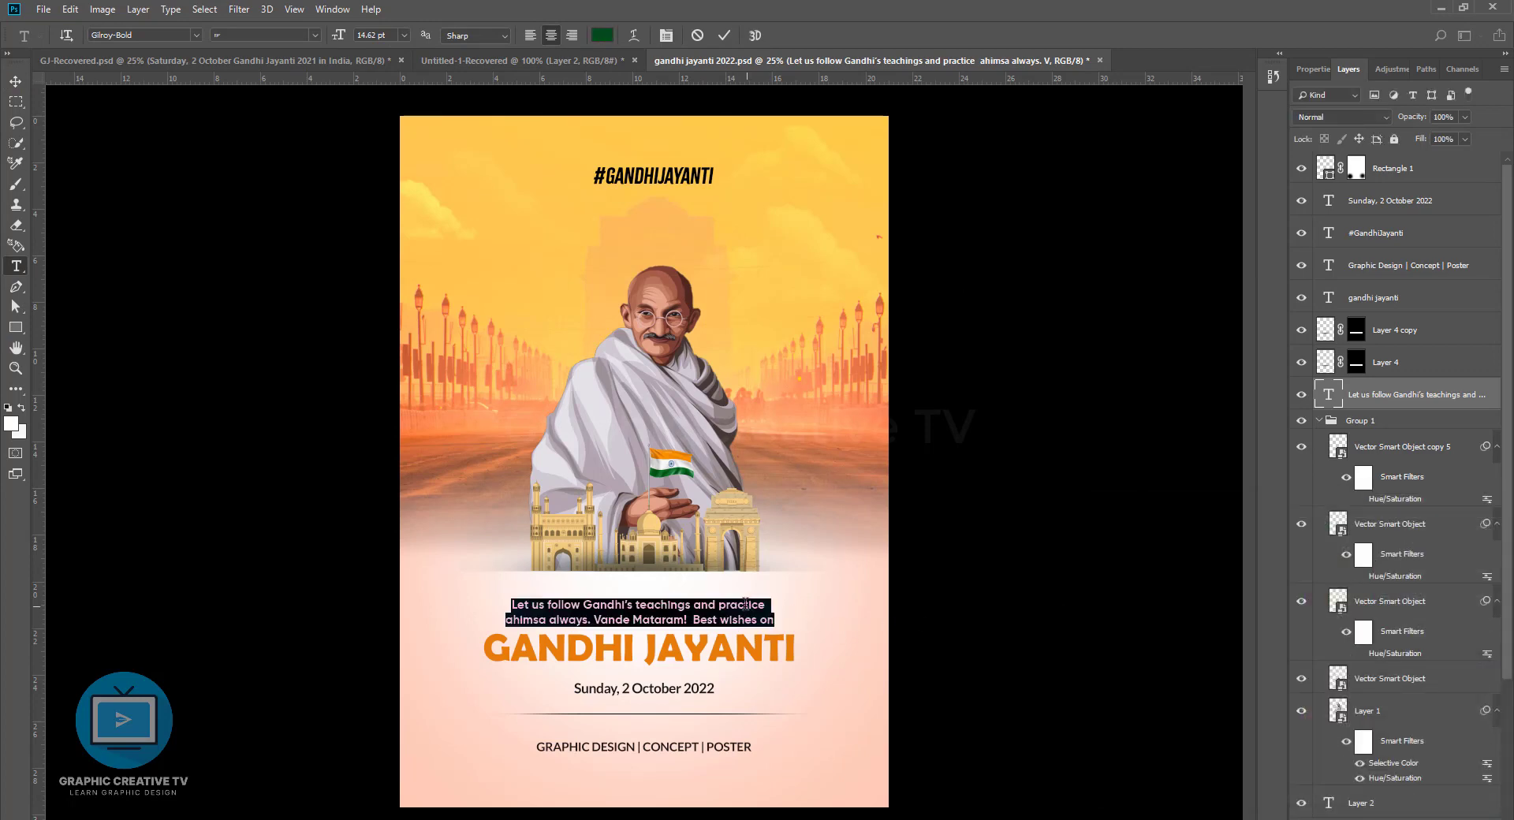
{"action": "left_click", "coordinate": [15, 81]}
{"action": "left_click", "coordinate": [678, 657]}
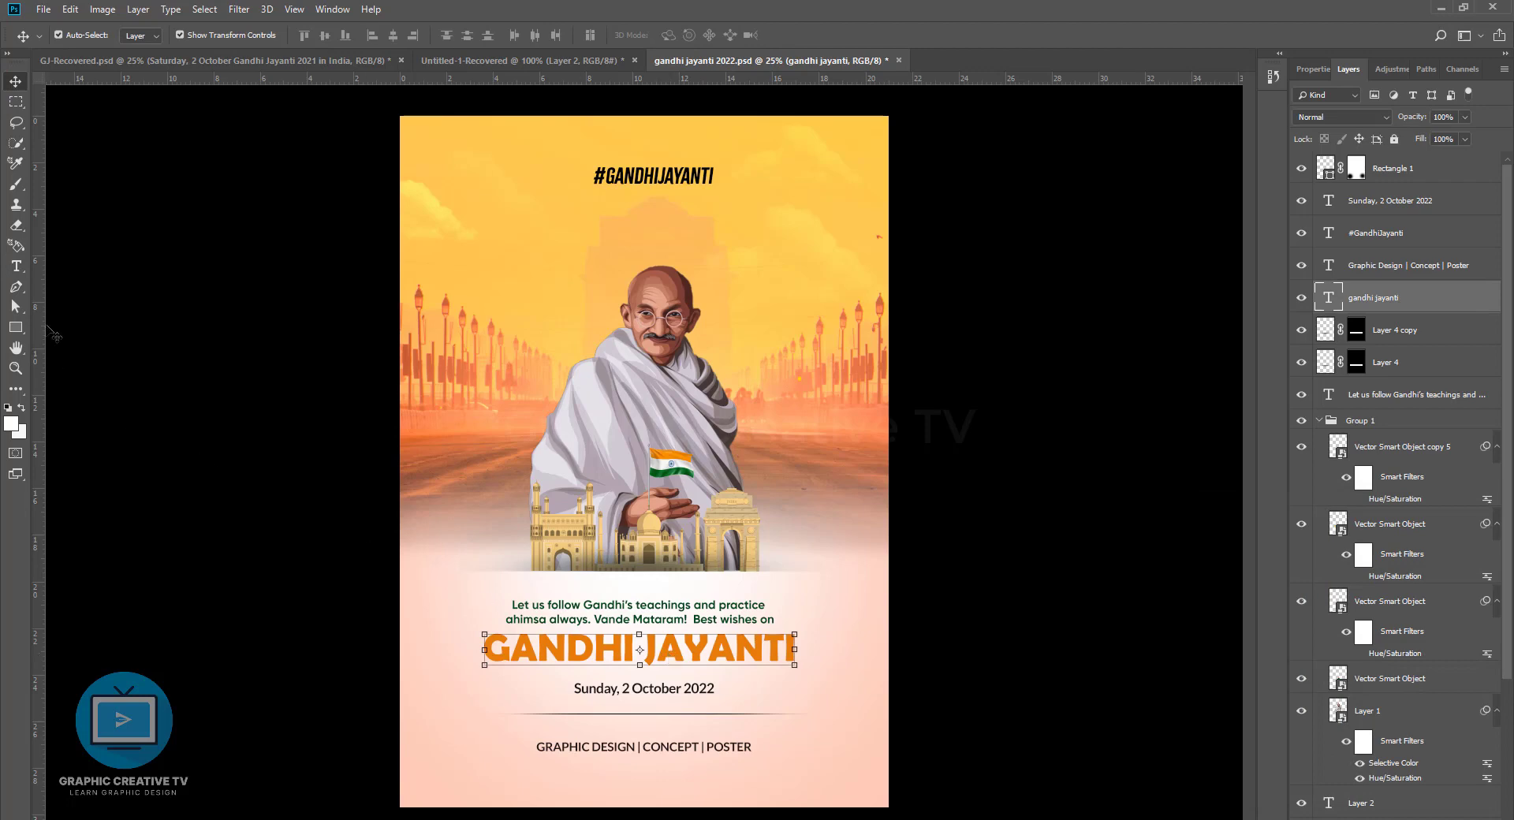
Colour the word JAYANTI with the flag's green
{"action": "left_click", "coordinate": [16, 266]}
{"action": "left_click_drag", "start_coordinate": [645, 648], "coordinate": [795, 648]}
{"action": "left_click", "coordinate": [601, 35]}
{"action": "left_click", "coordinate": [669, 472]}
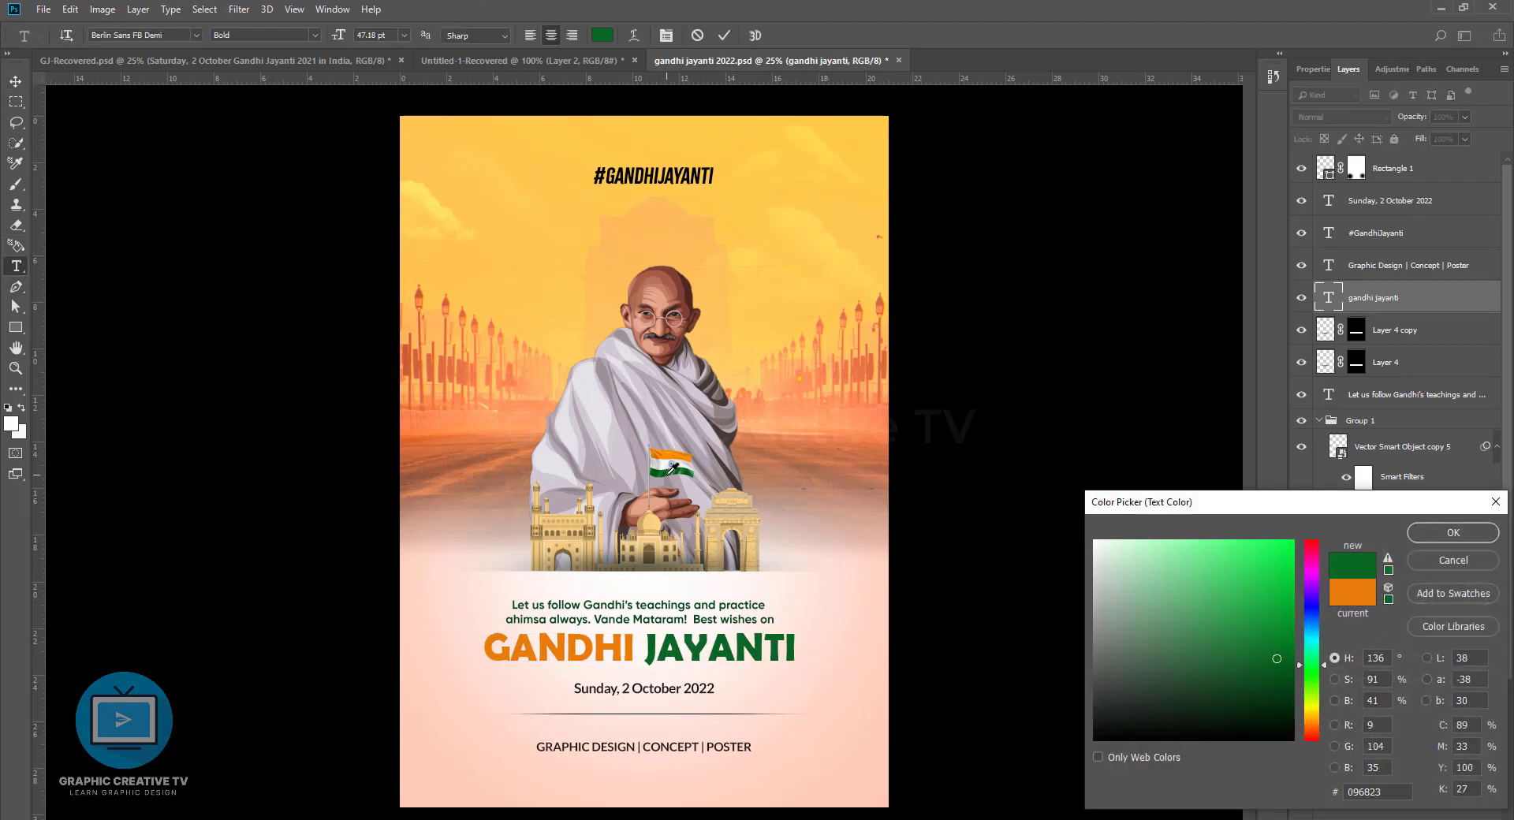
{"action": "left_click", "coordinate": [1443, 531]}
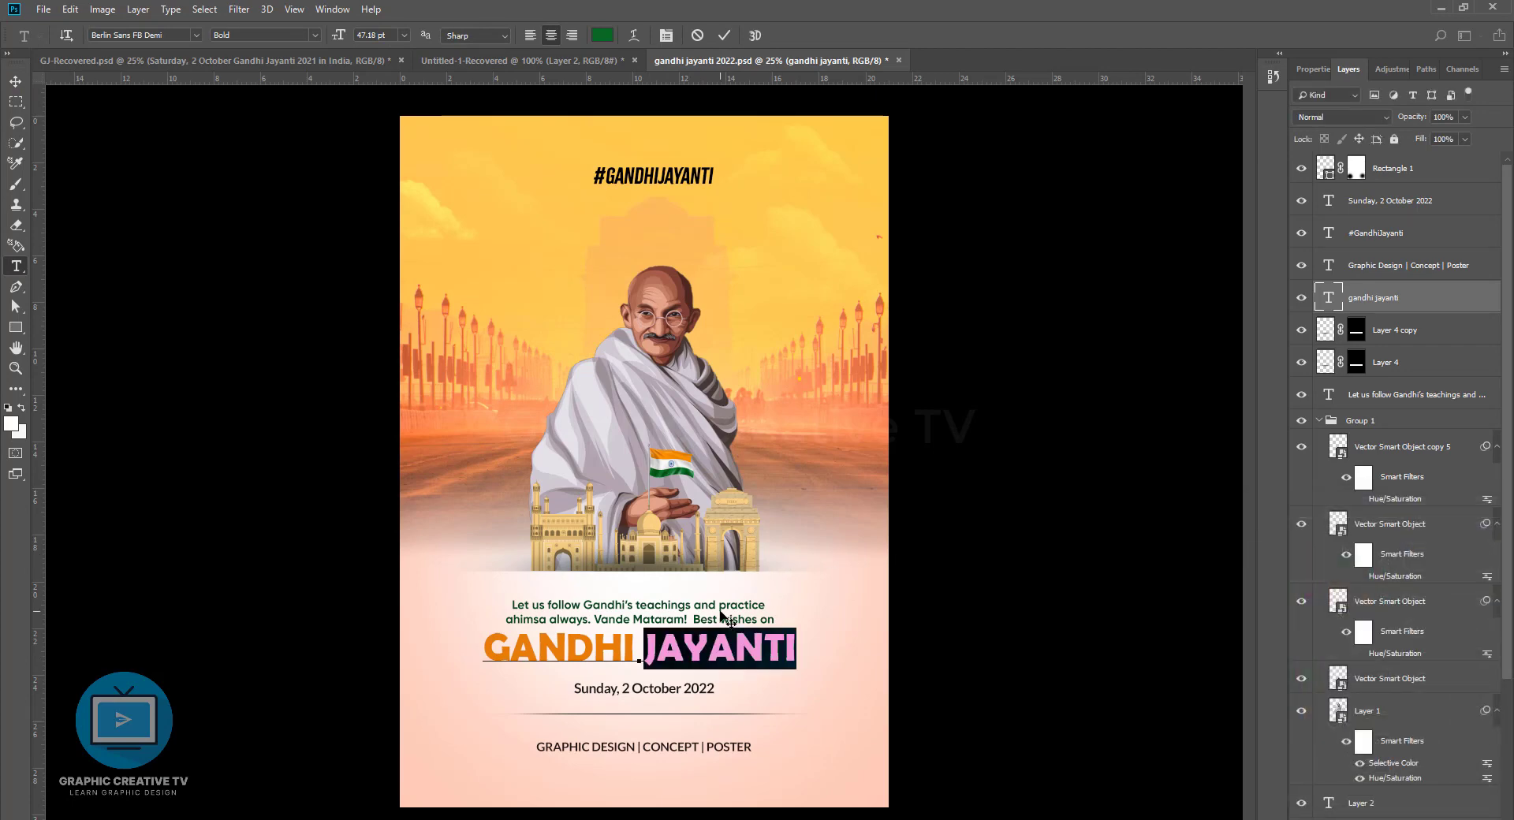
{"action": "left_click", "coordinate": [16, 82]}
Set the greeting paragraph's colour to dark grey #363636
{"action": "left_click", "coordinate": [687, 609]}
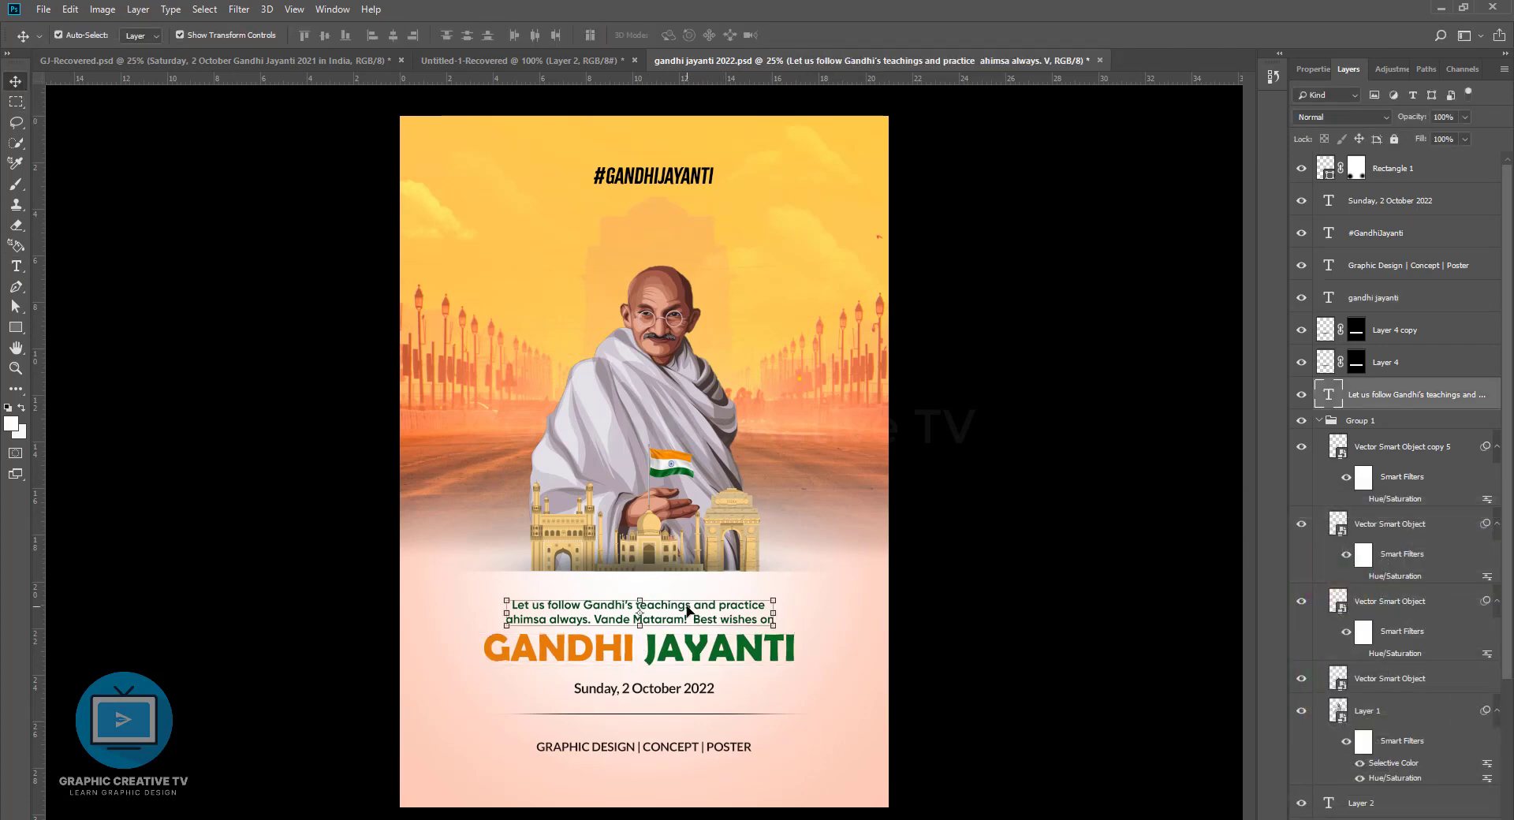
{"action": "left_click", "coordinate": [15, 265]}
{"action": "left_click", "coordinate": [638, 612]}
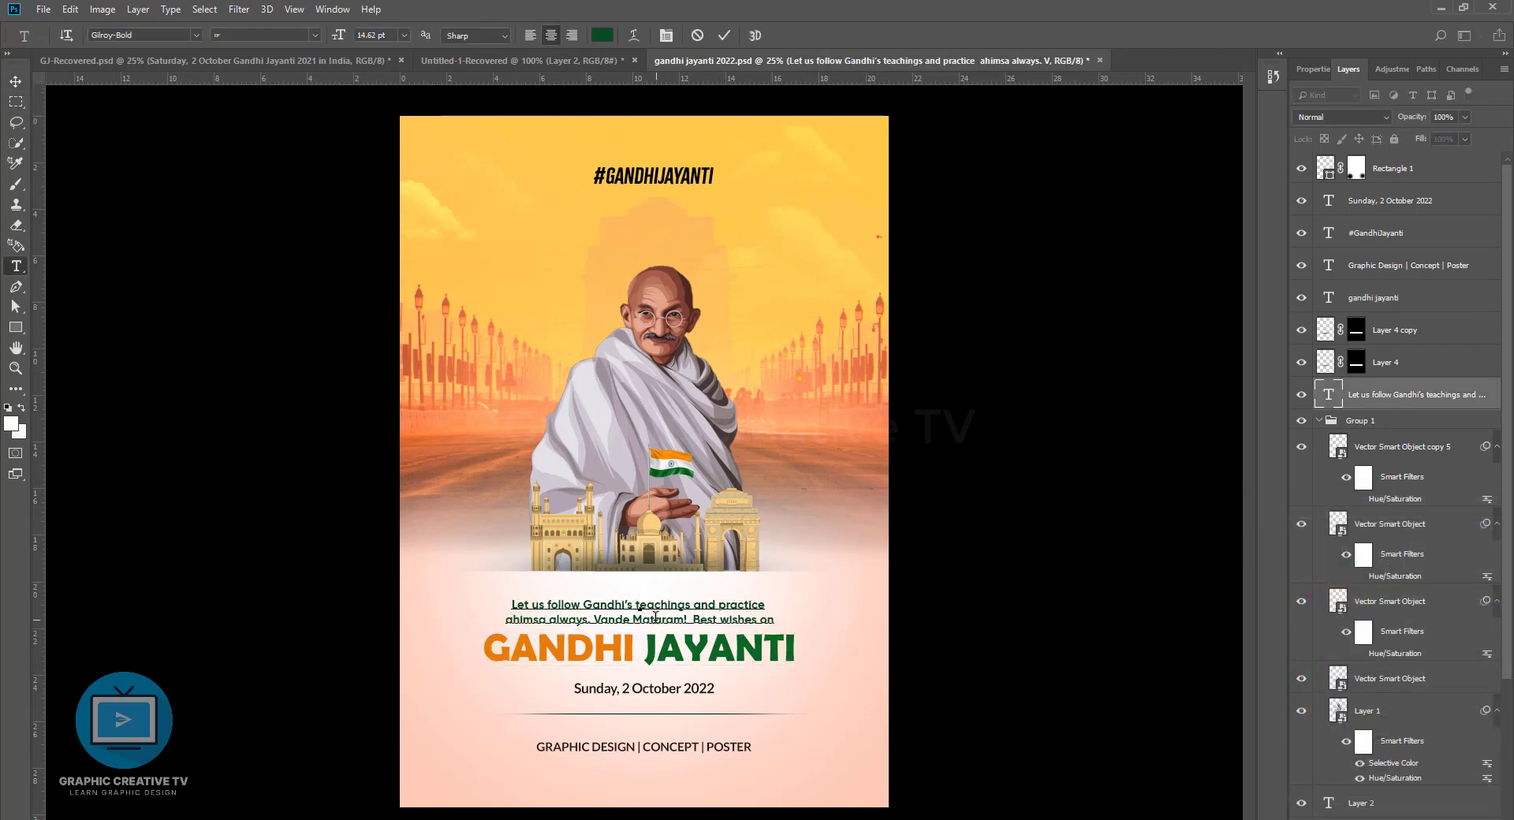
{"action": "key", "text": "ctrl+a"}
{"action": "left_click", "coordinate": [601, 35]}
{"action": "left_click_drag", "start_coordinate": [1180, 686], "coordinate": [1091, 697]}
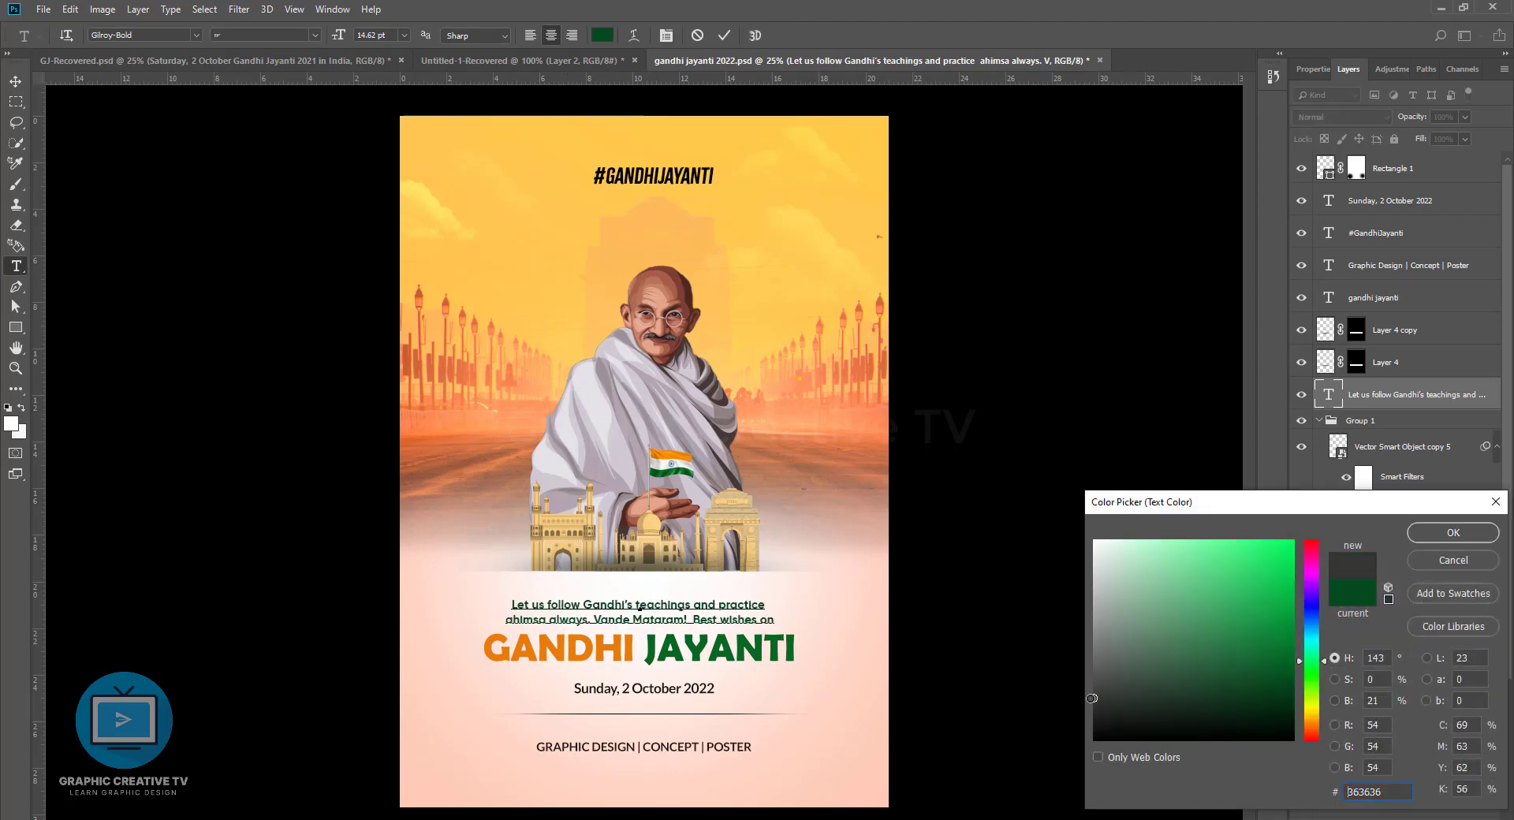
{"action": "left_click", "coordinate": [1427, 535]}
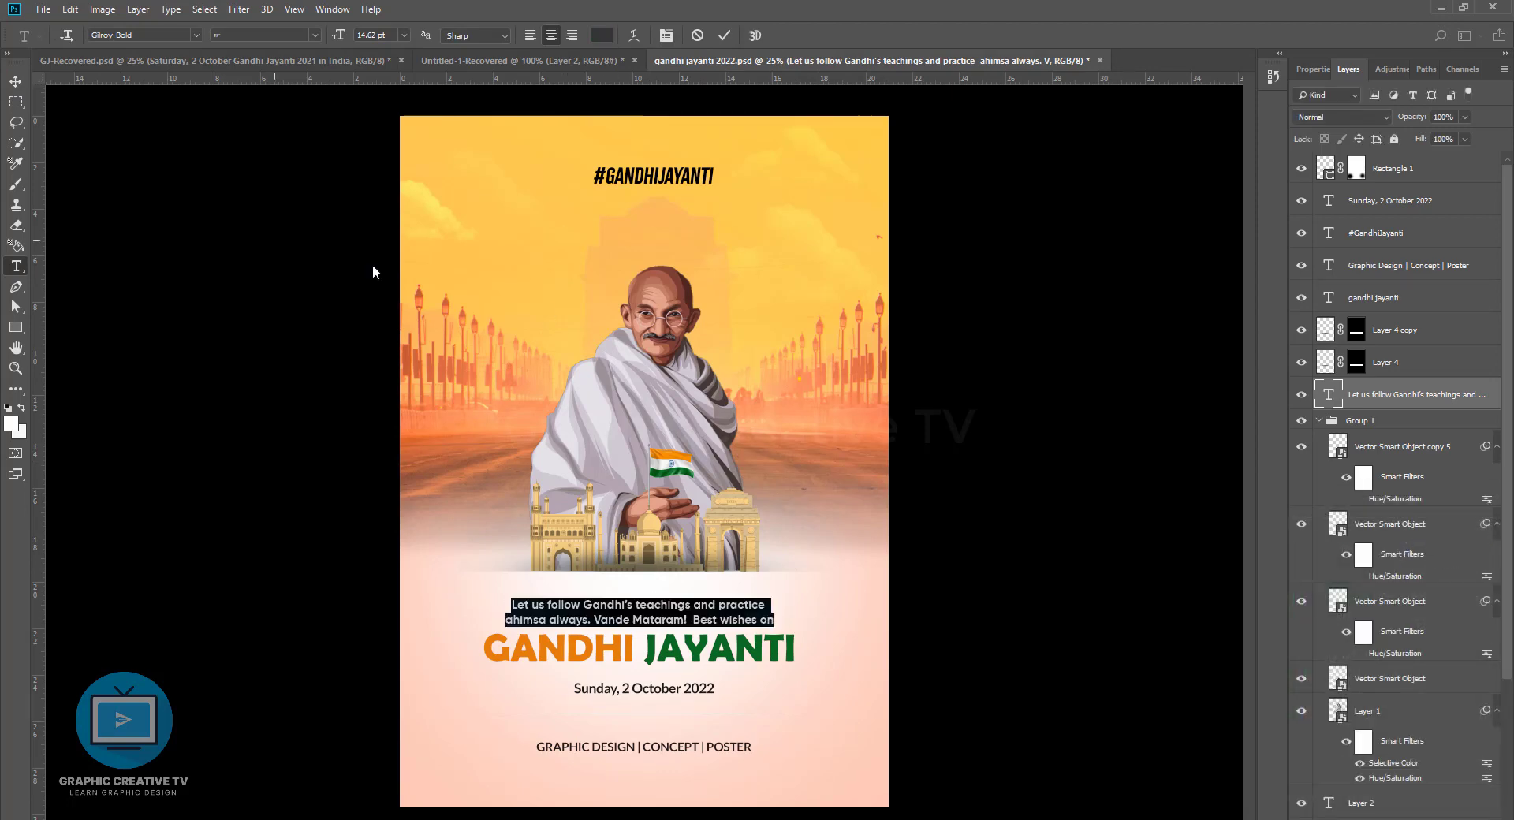
{"action": "left_click", "coordinate": [15, 80]}
Move the footer text and the thin divider line slightly up
{"action": "left_click_drag", "start_coordinate": [722, 747], "coordinate": [722, 738]}
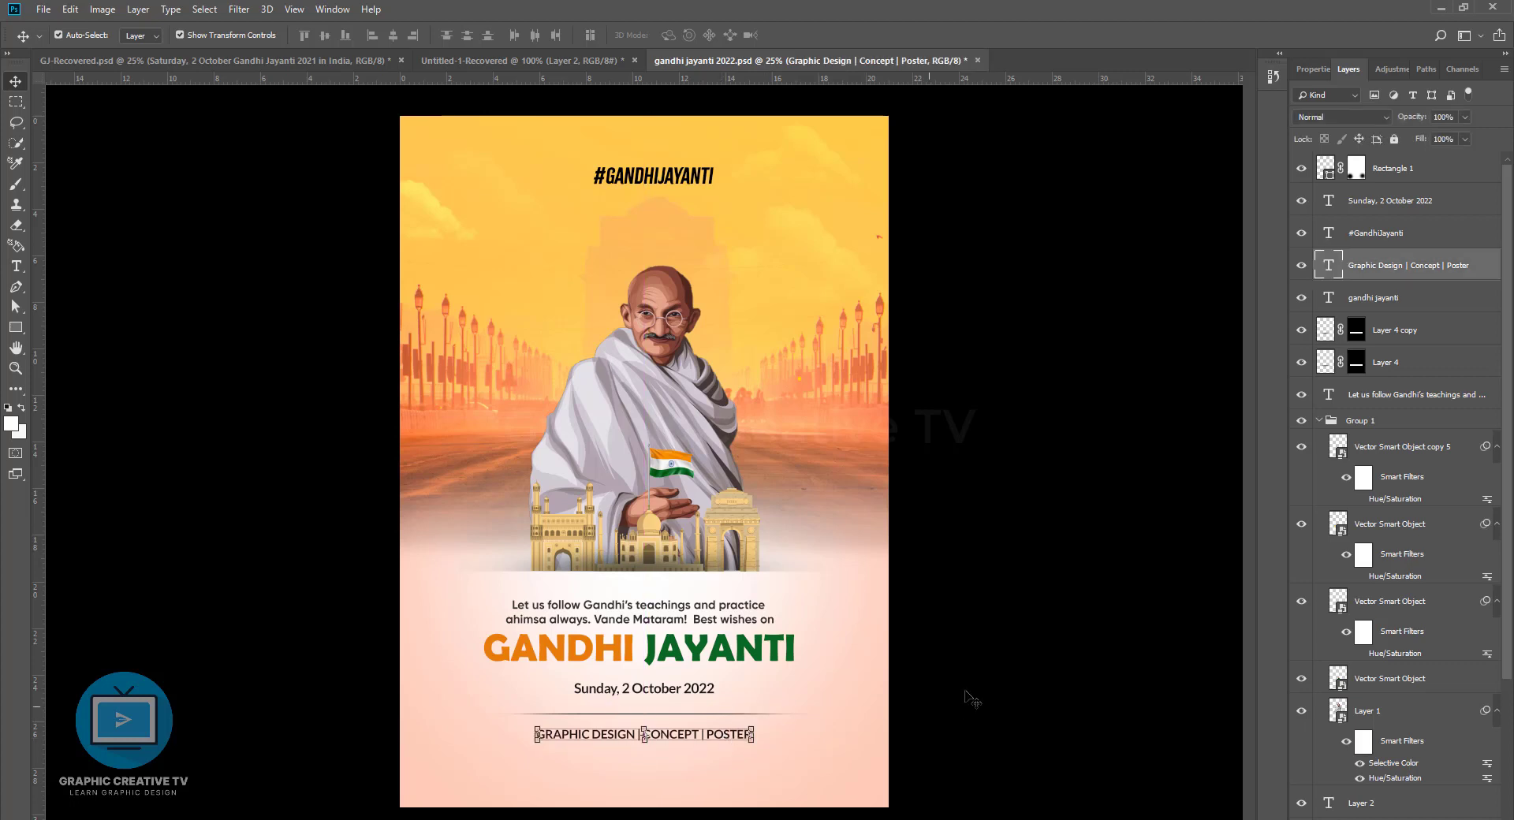
{"action": "left_click", "coordinate": [726, 714]}
{"action": "key", "text": "shift+Up"}
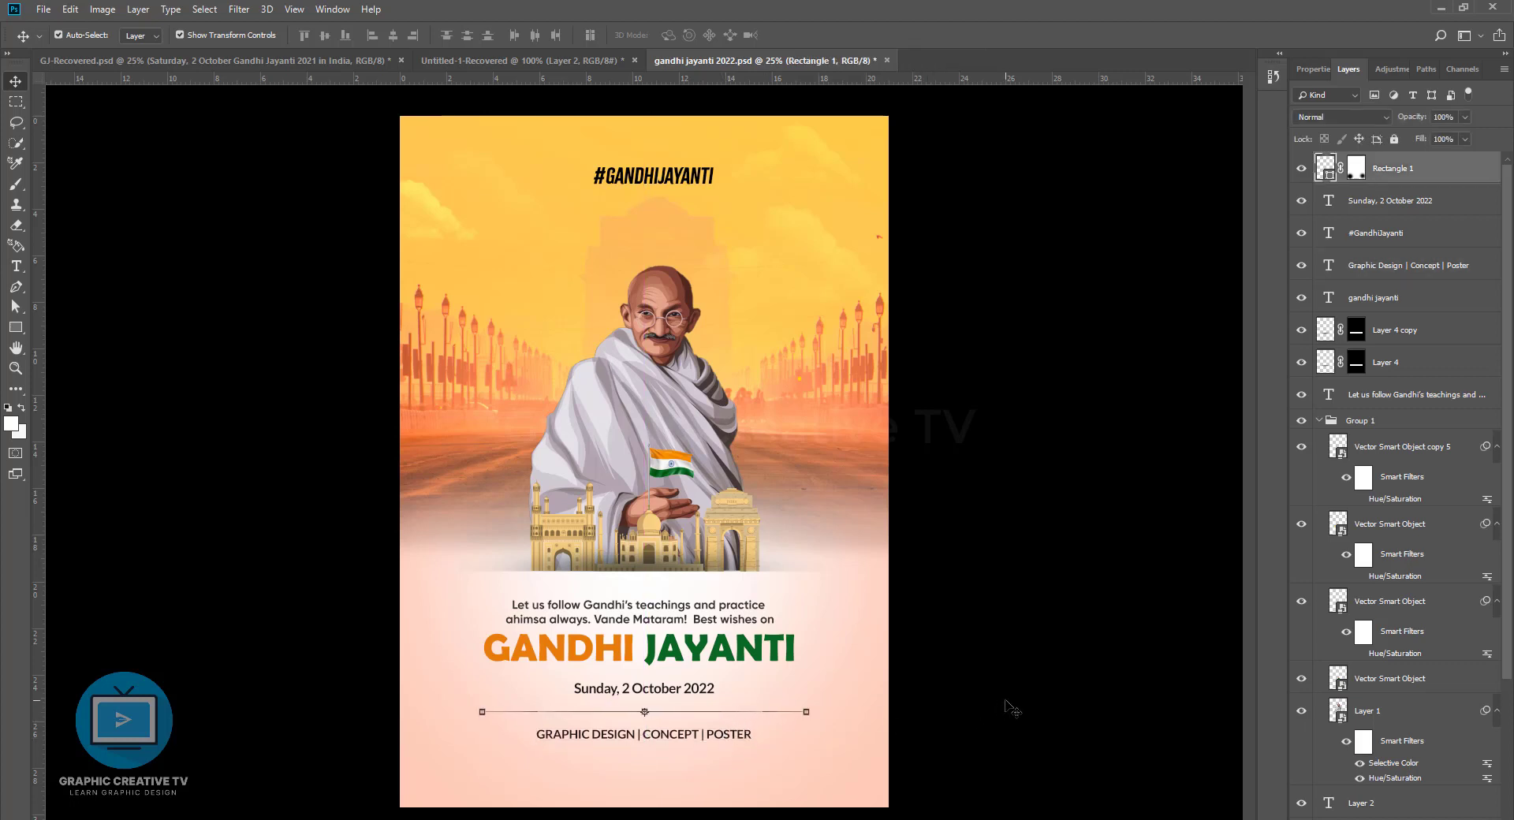
{"action": "key", "text": "shift+Up"}
Scale the GANDHI JAYANTI title up slightly and nudge it and the paragraph up
{"action": "left_click", "coordinate": [777, 653]}
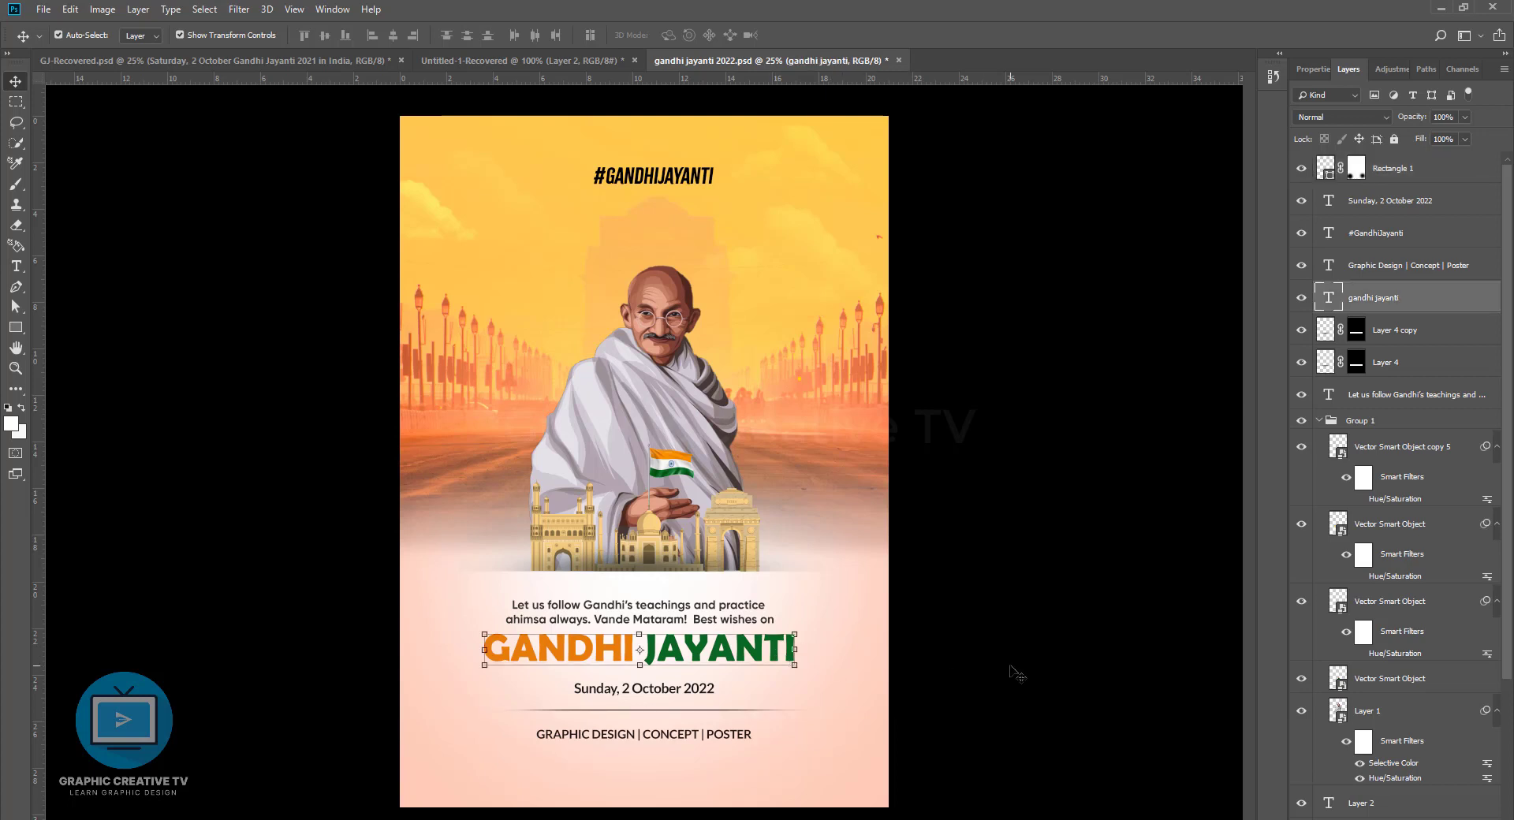
{"action": "left_click_drag", "start_coordinate": [796, 664], "coordinate": [806, 670]}
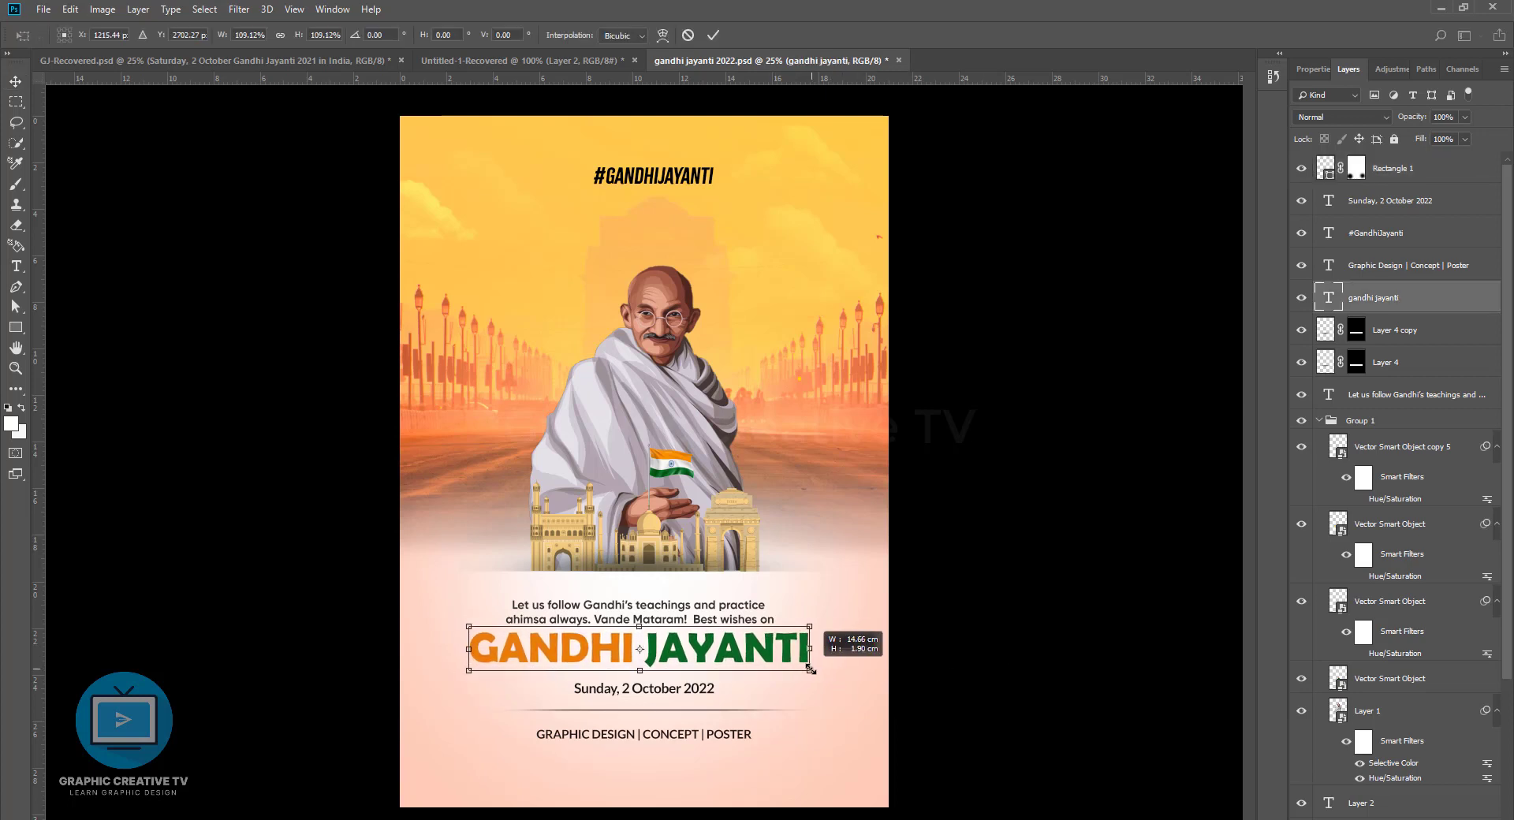
{"action": "key", "text": "Return"}
{"action": "left_click", "coordinate": [732, 607], "text": "shift"}
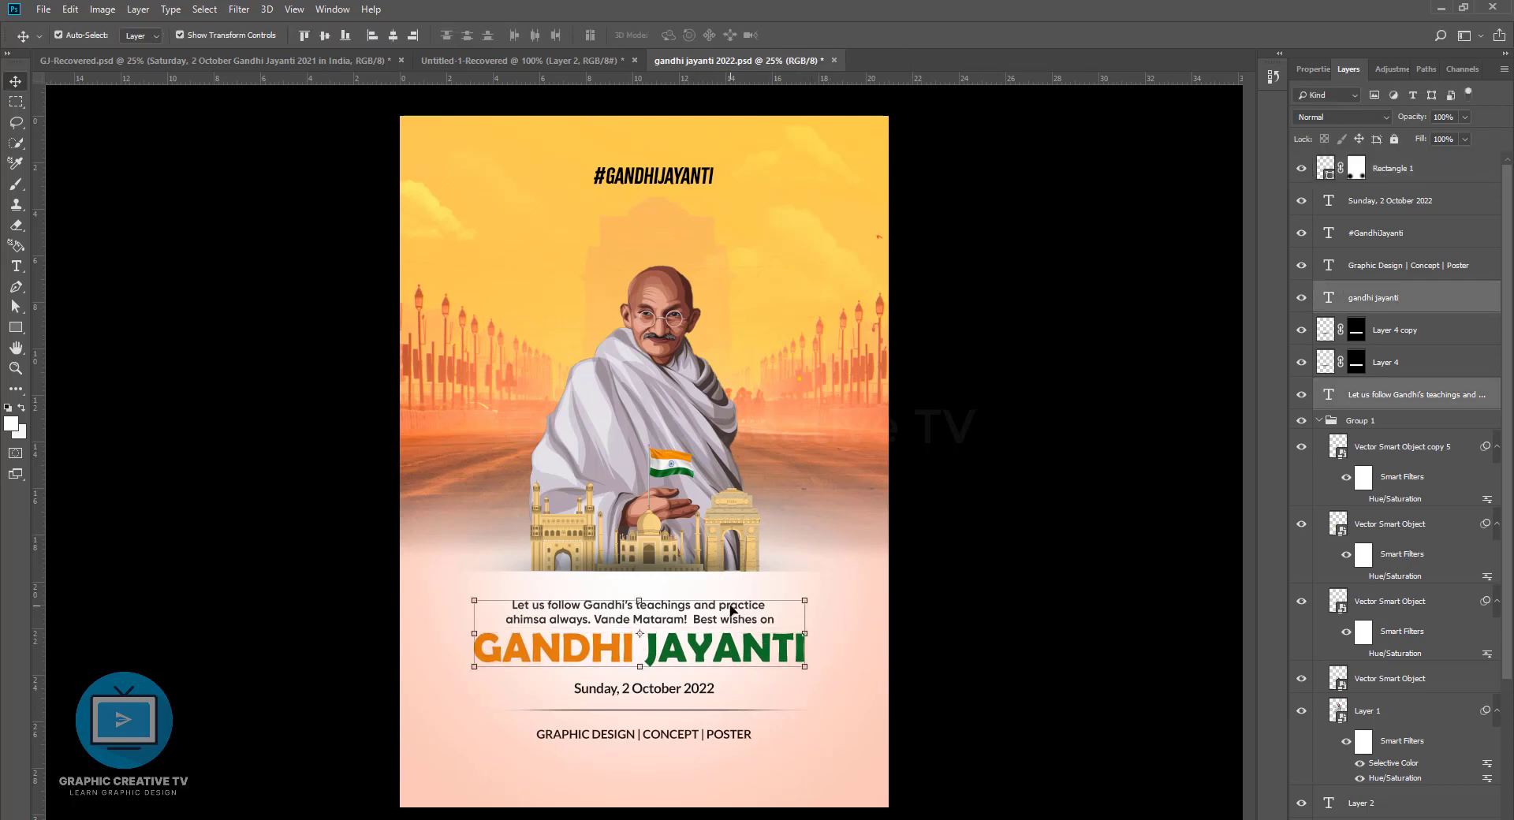
{"action": "key", "text": "shift+Up"}
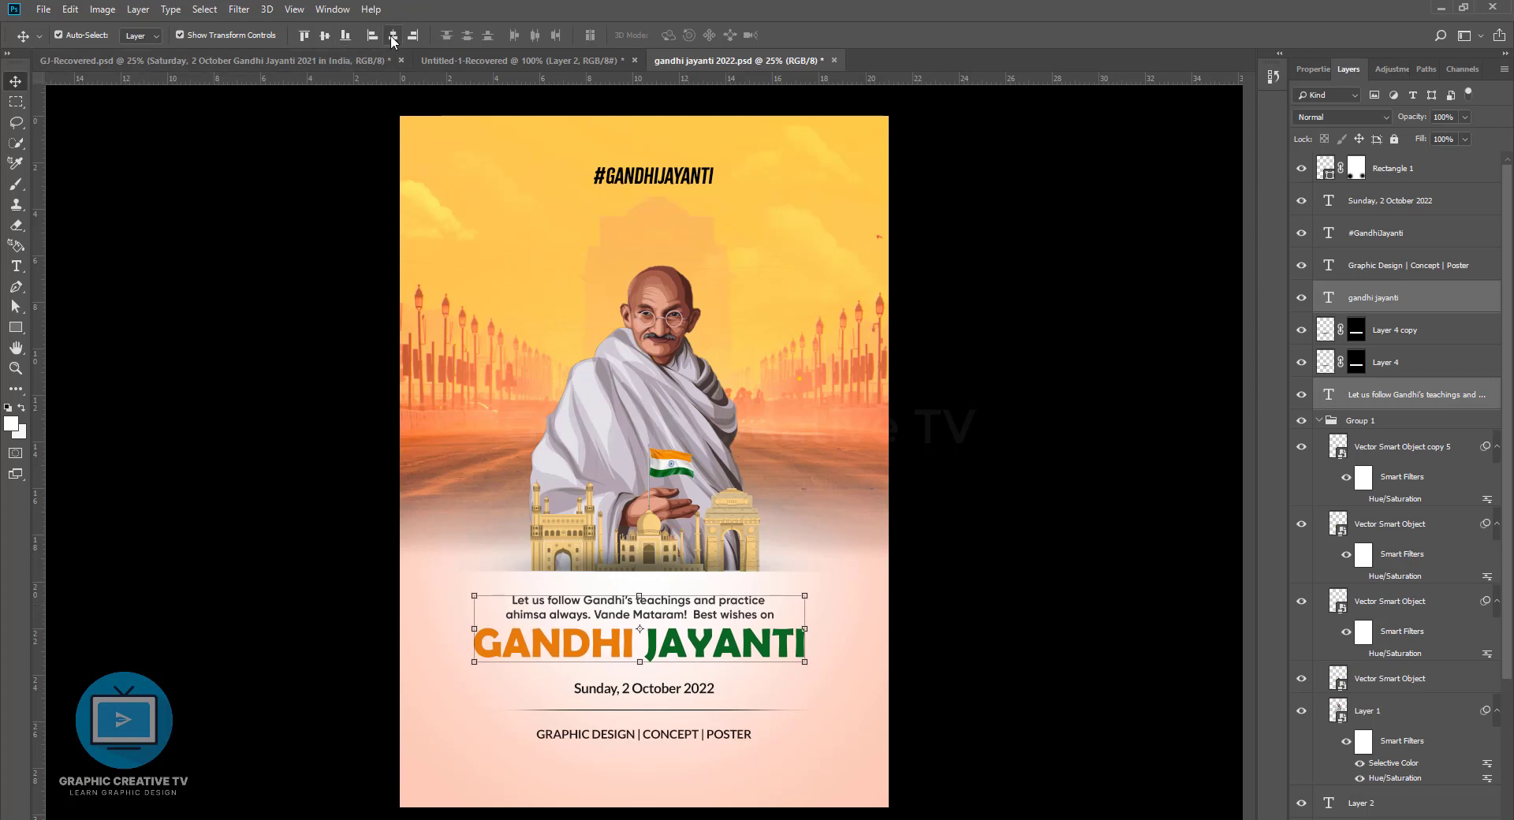
Align the heading, greeting, title and footer text layers to the canvas's horizontal centre
{"action": "key", "text": "ctrl+a"}
{"action": "left_click", "coordinate": [393, 37]}
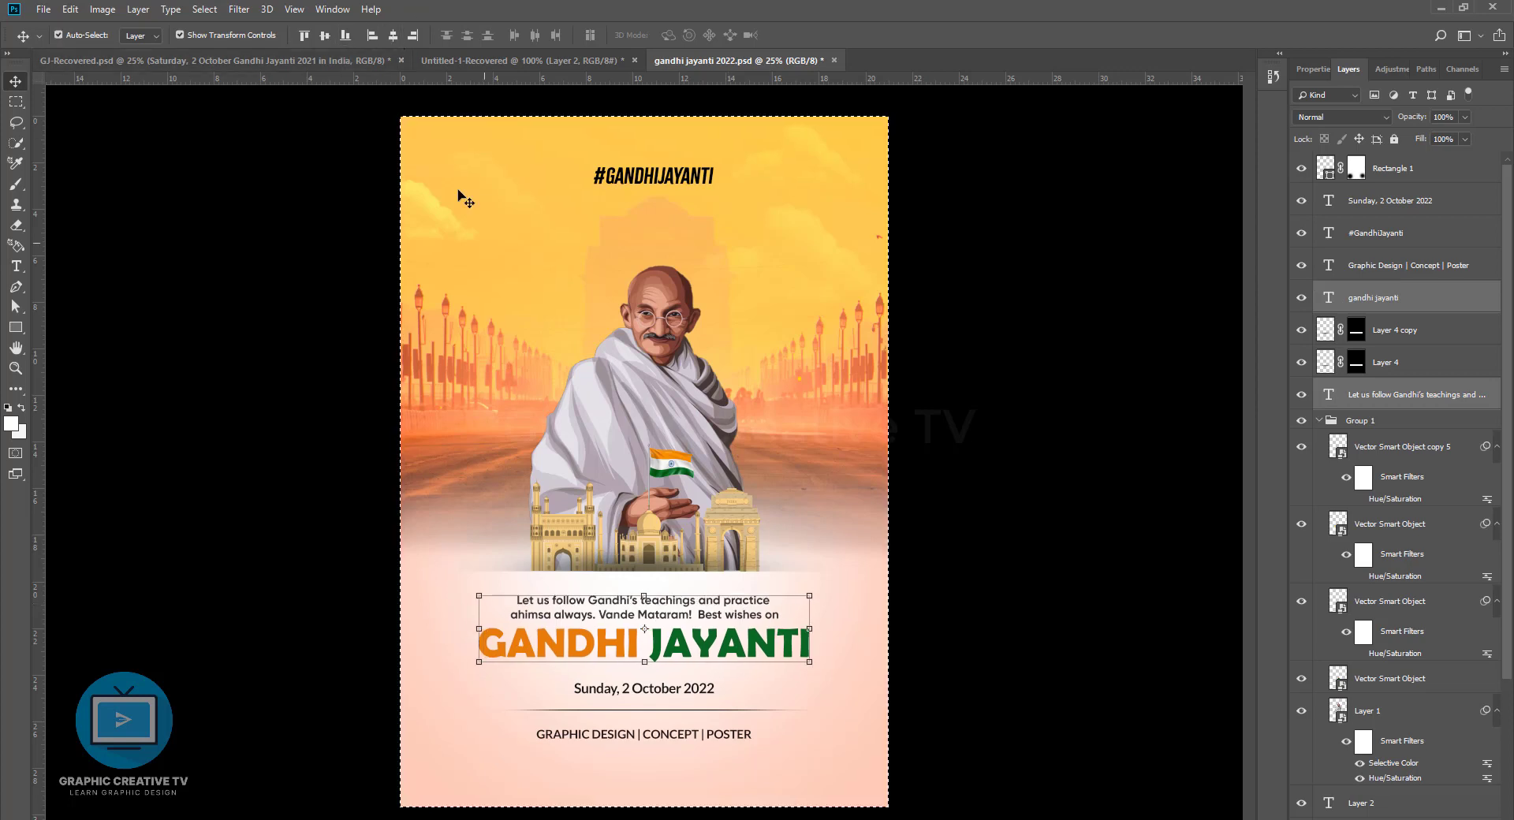
{"action": "left_click", "coordinate": [1424, 266], "text": "shift"}
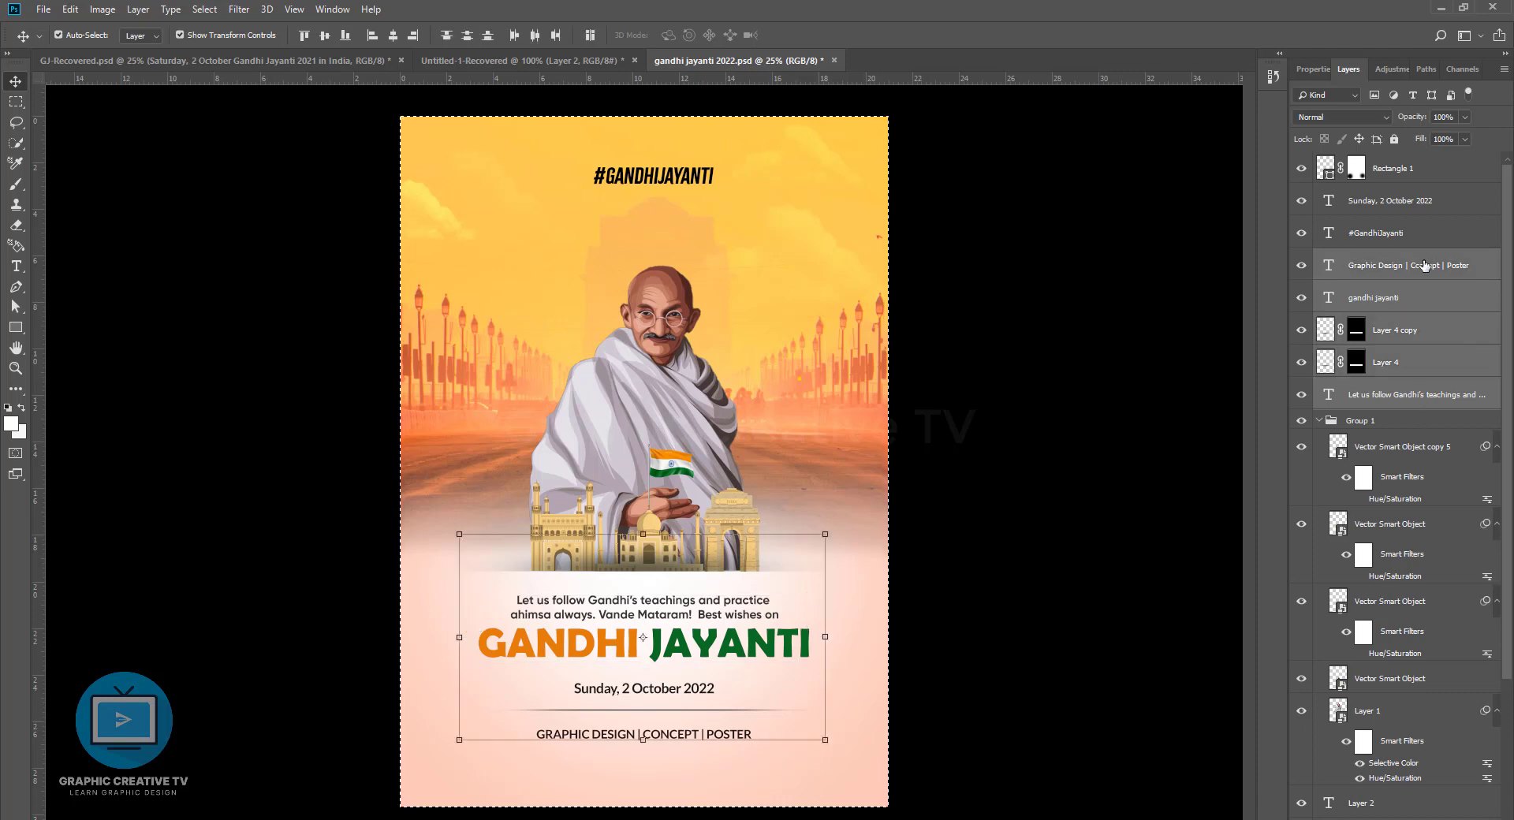
{"action": "left_click", "coordinate": [1402, 331], "text": "ctrl"}
{"action": "left_click", "coordinate": [1402, 361], "text": "ctrl"}
{"action": "left_click", "coordinate": [1376, 233], "text": "ctrl"}
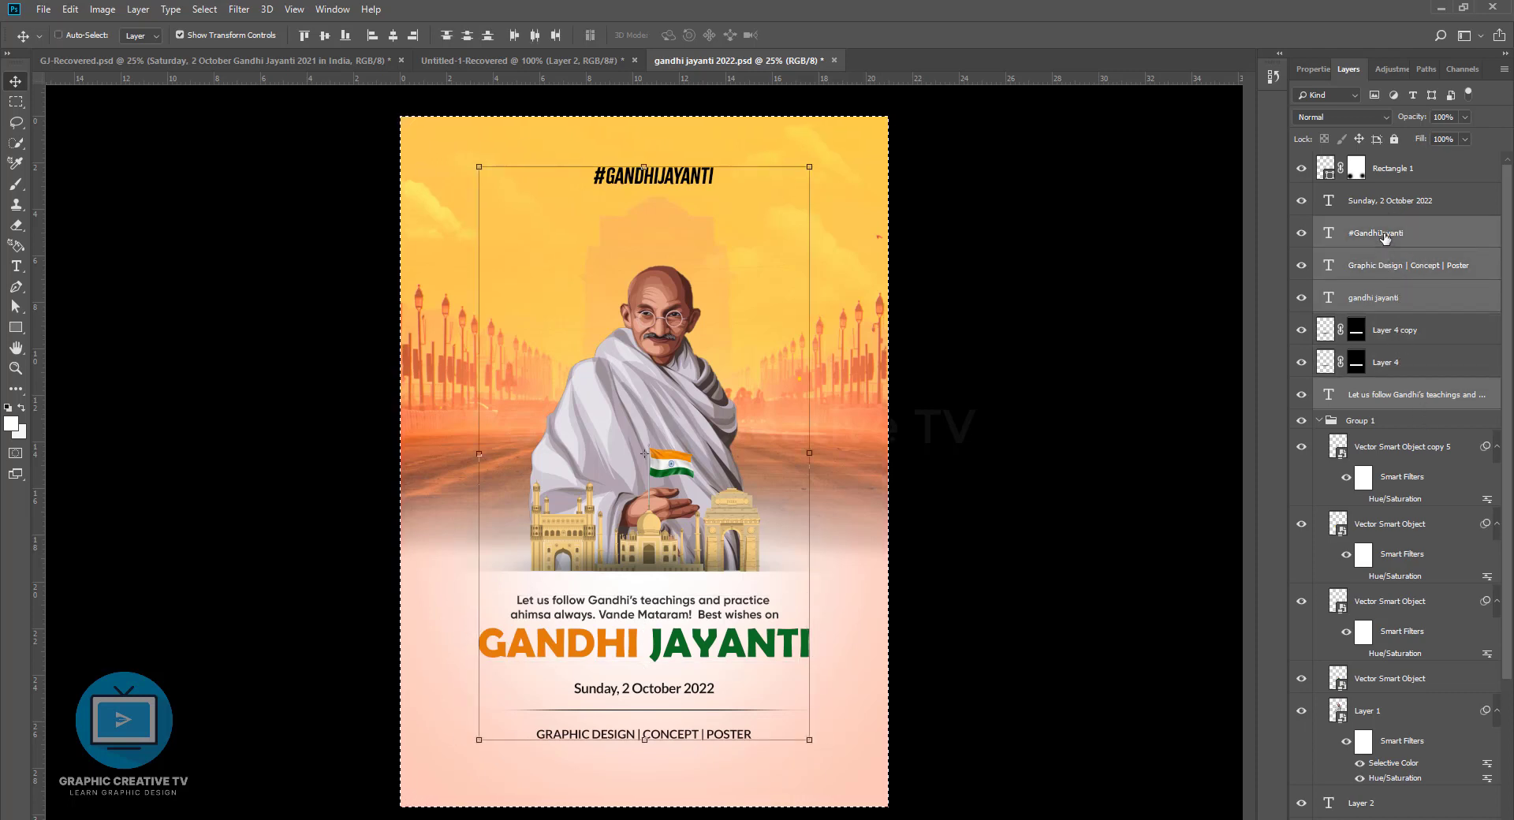
{"action": "left_click", "coordinate": [58, 35]}
{"action": "left_click", "coordinate": [394, 34]}
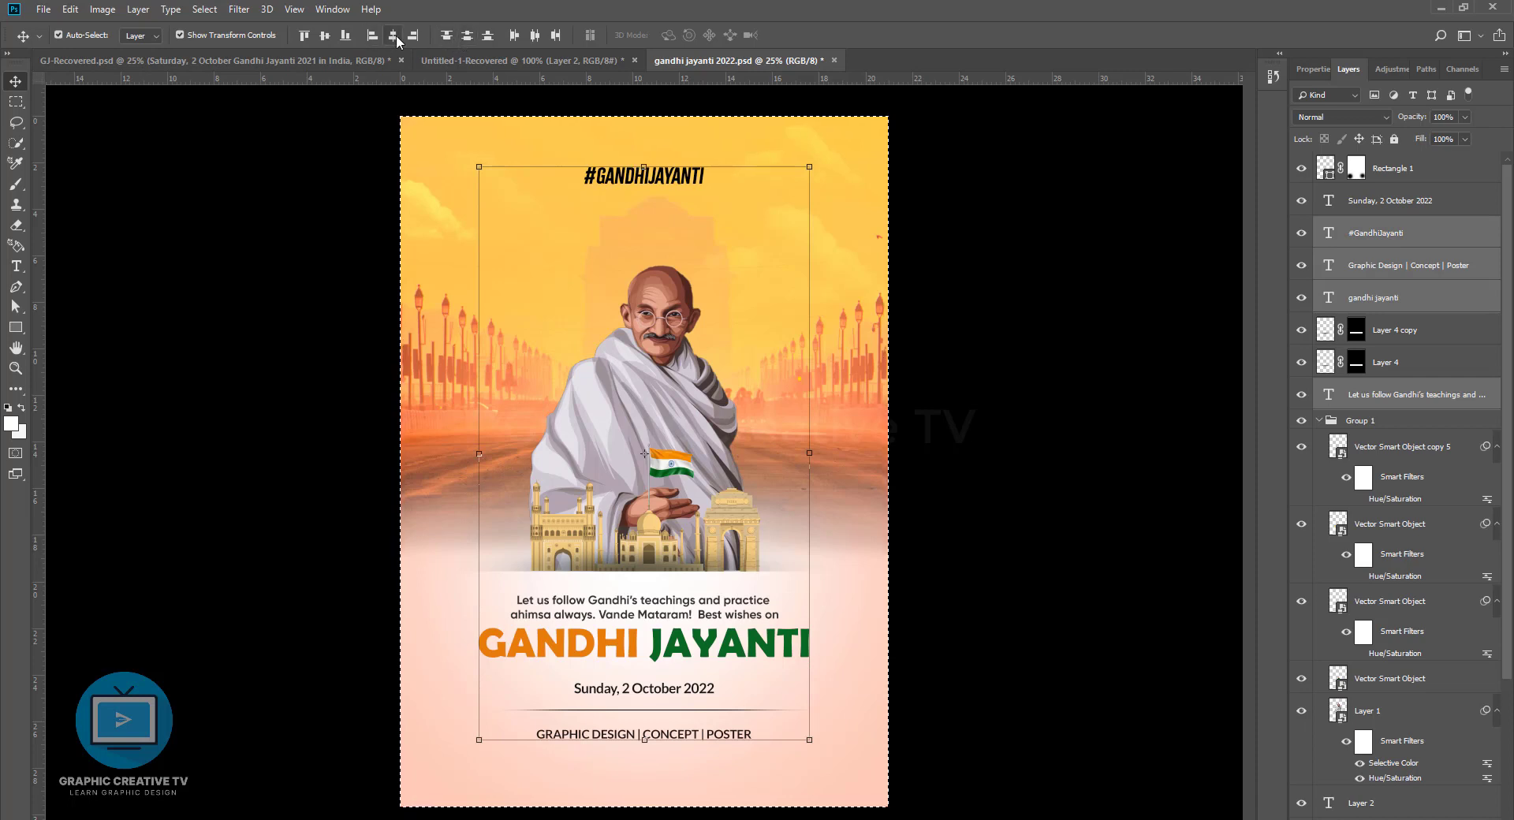
{"action": "left_click_drag", "start_coordinate": [952, 389], "coordinate": [983, 495]}
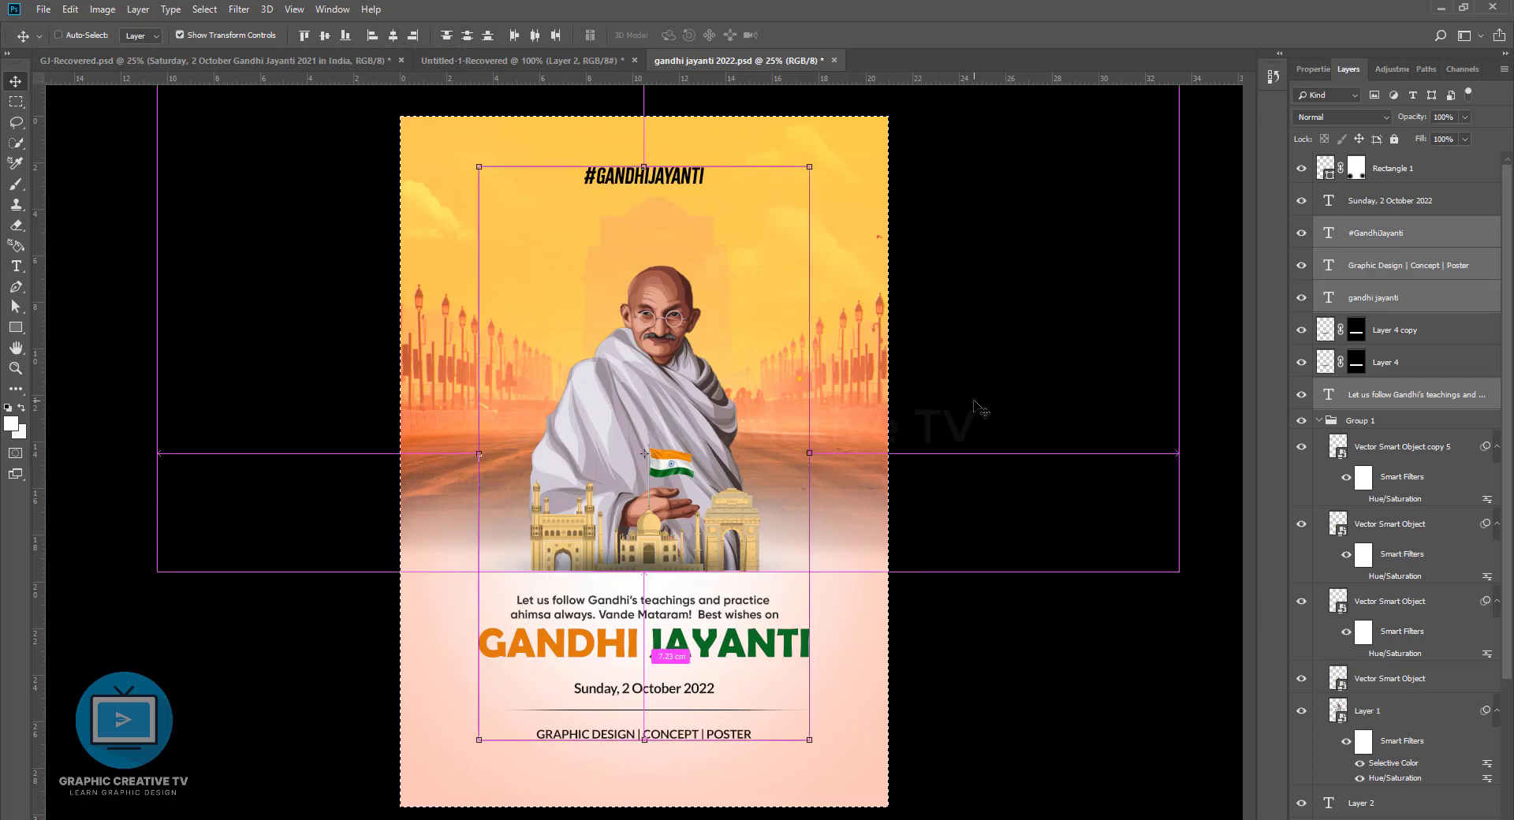
Check the title and paragraph positions and nudge the date line into place
{"action": "left_click", "coordinate": [712, 650]}
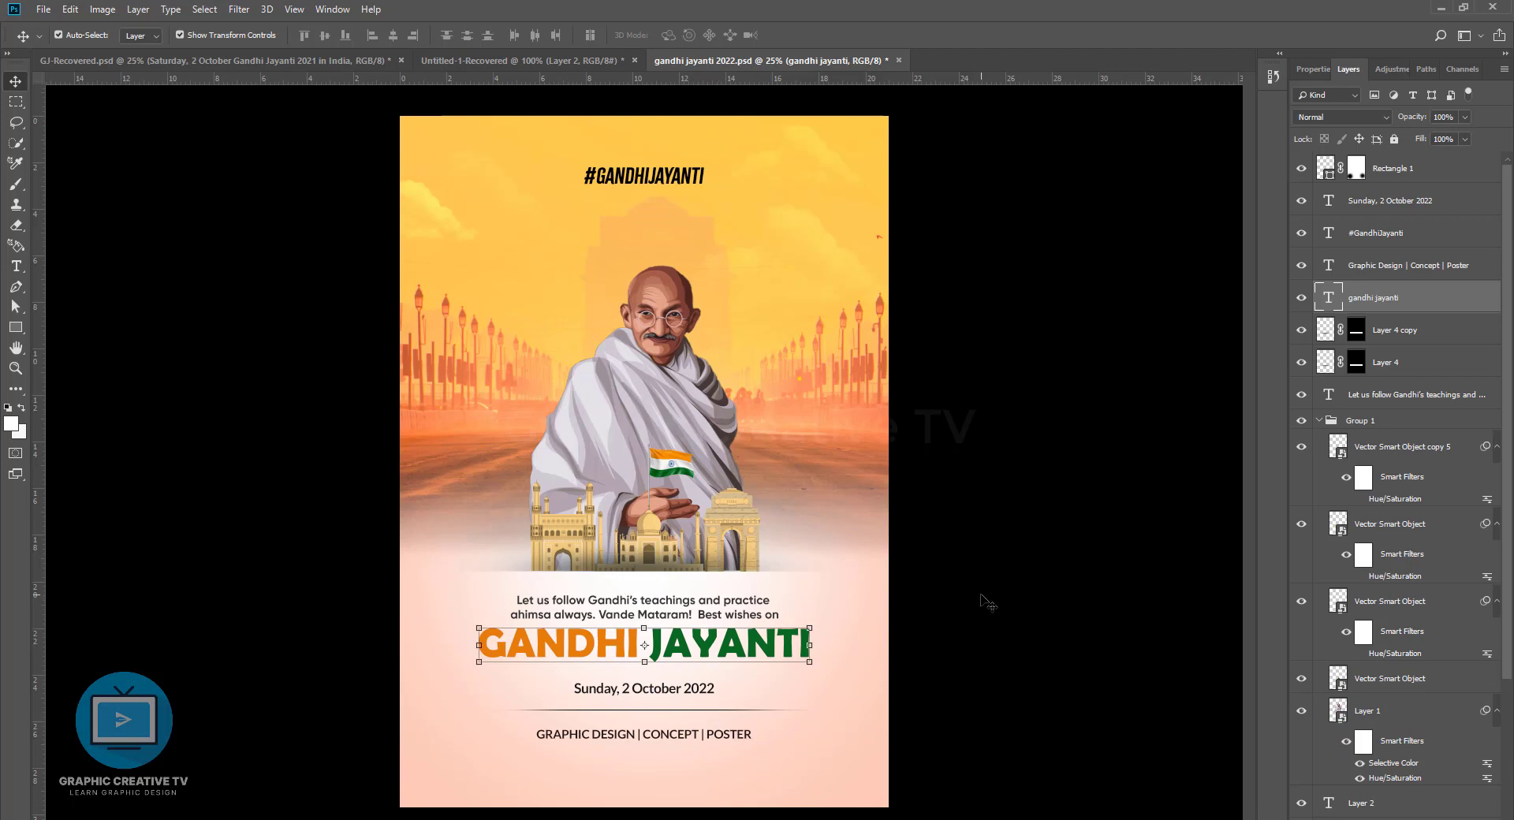
{"action": "left_click", "coordinate": [644, 608]}
{"action": "left_click", "coordinate": [794, 656], "text": "shift"}
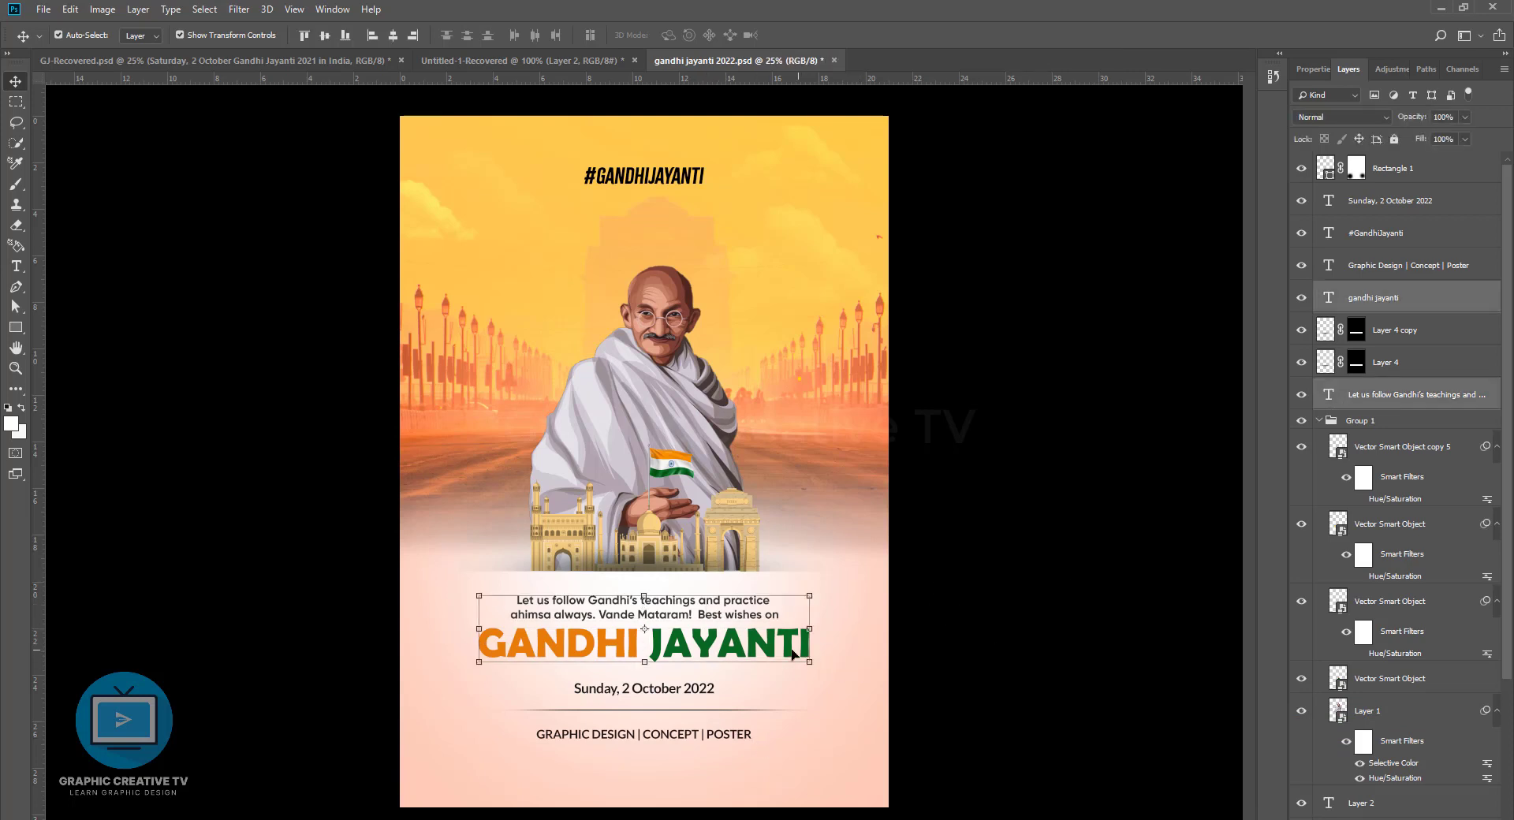
{"action": "left_click", "coordinate": [1072, 553]}
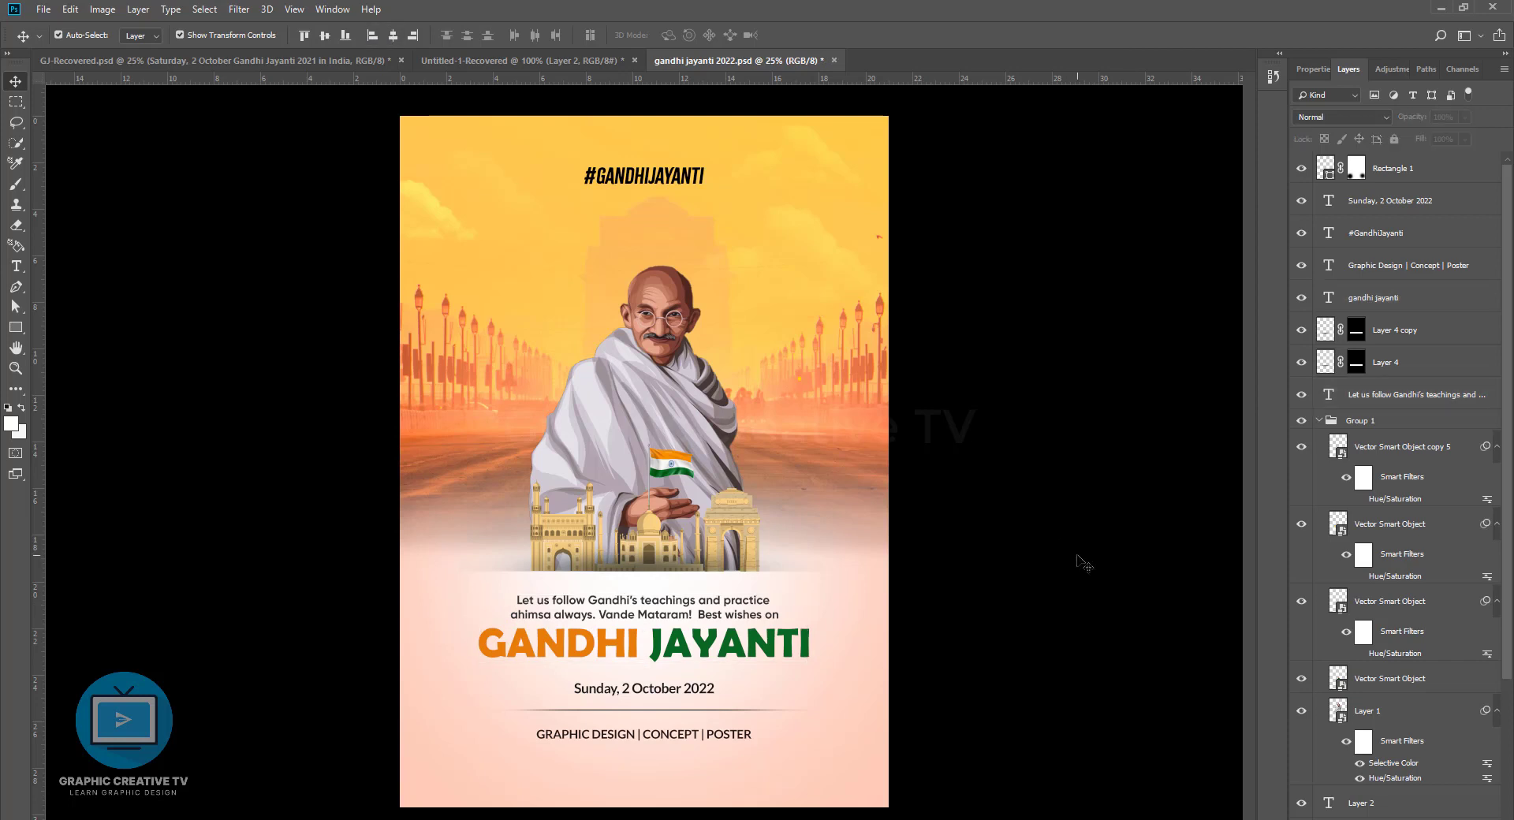
{"action": "left_click", "coordinate": [828, 682]}
{"action": "left_click", "coordinate": [1095, 634]}
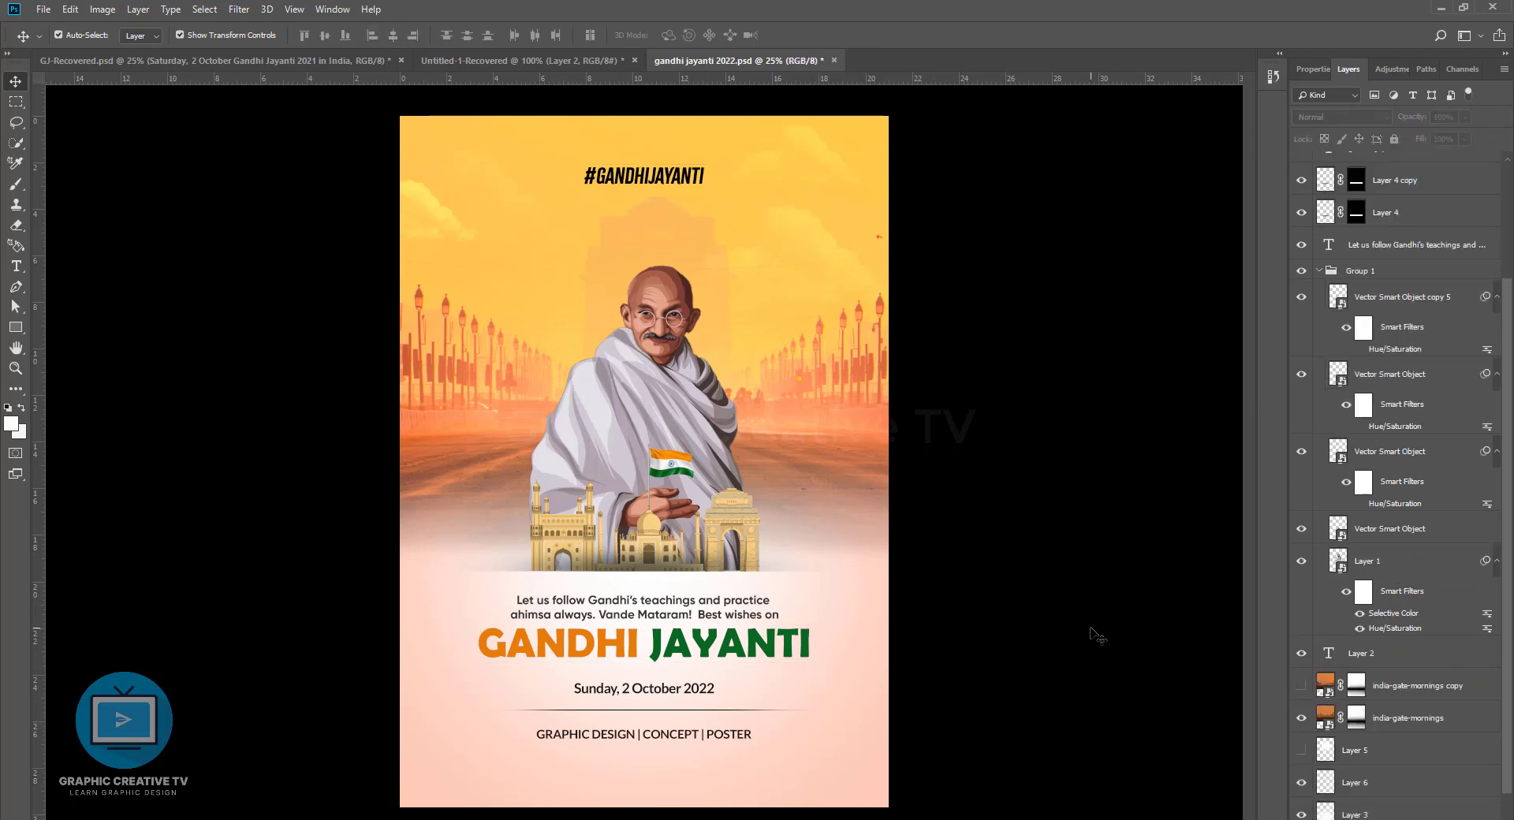
{"action": "left_click_drag", "start_coordinate": [681, 699], "coordinate": [683, 693]}
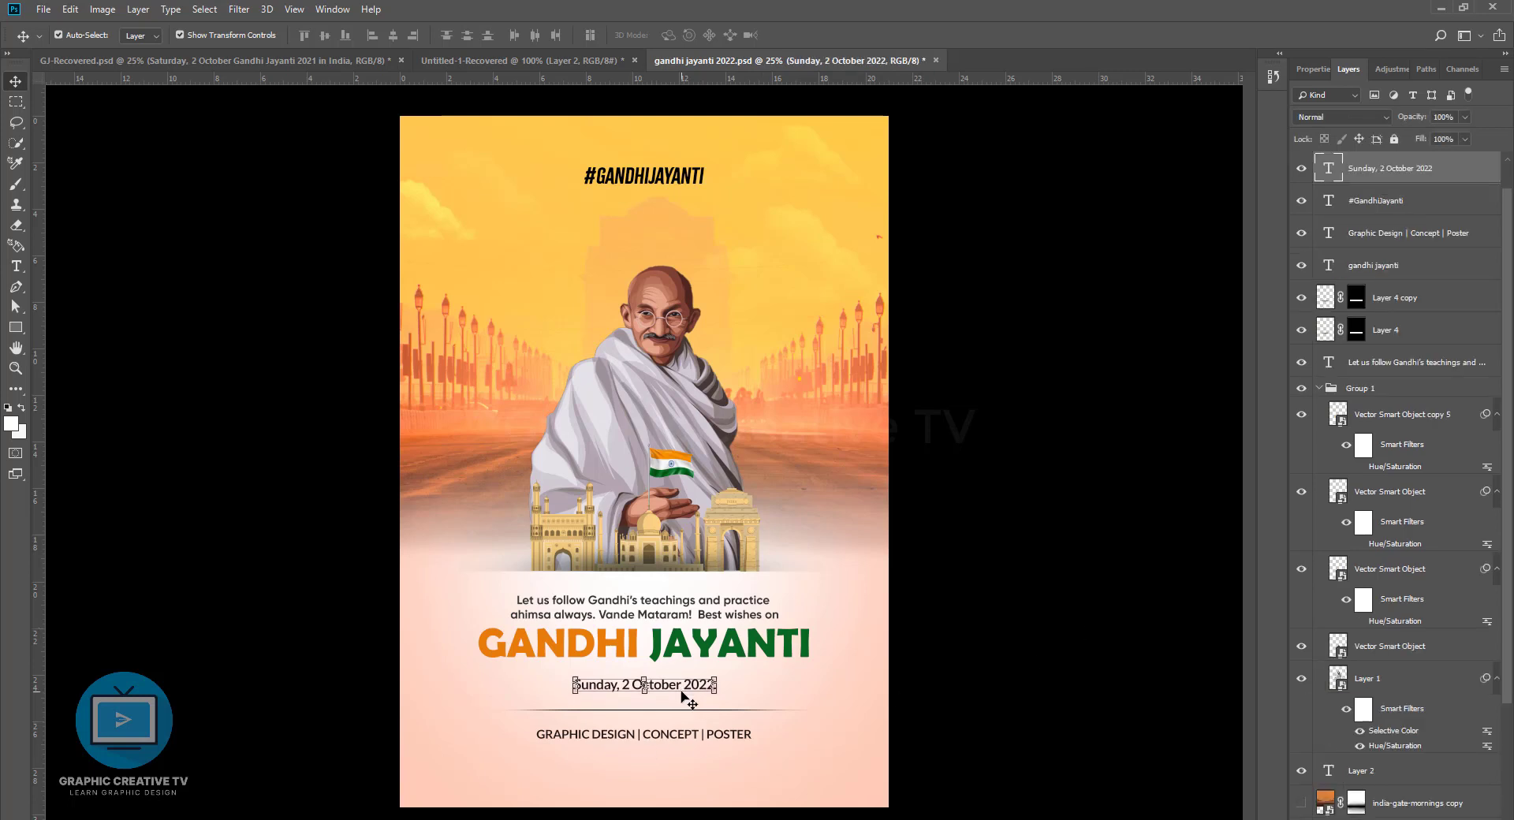
{"action": "left_click_drag", "start_coordinate": [681, 692], "coordinate": [682, 694]}
Select only the GANDHI JAYANTI title layer for text editing
{"action": "left_click", "coordinate": [635, 621]}
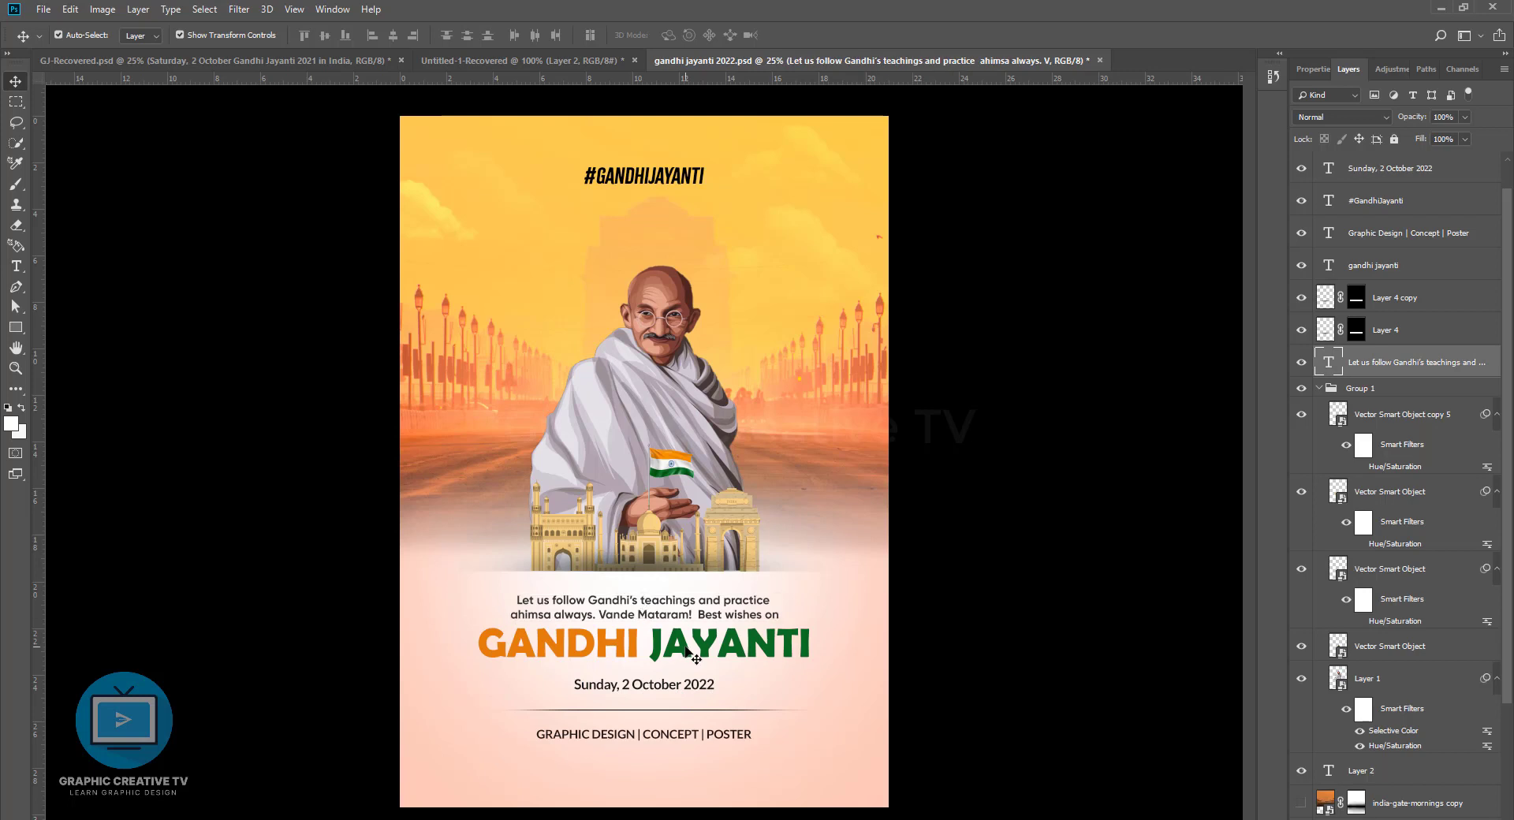
{"action": "left_click", "coordinate": [692, 655], "text": "shift"}
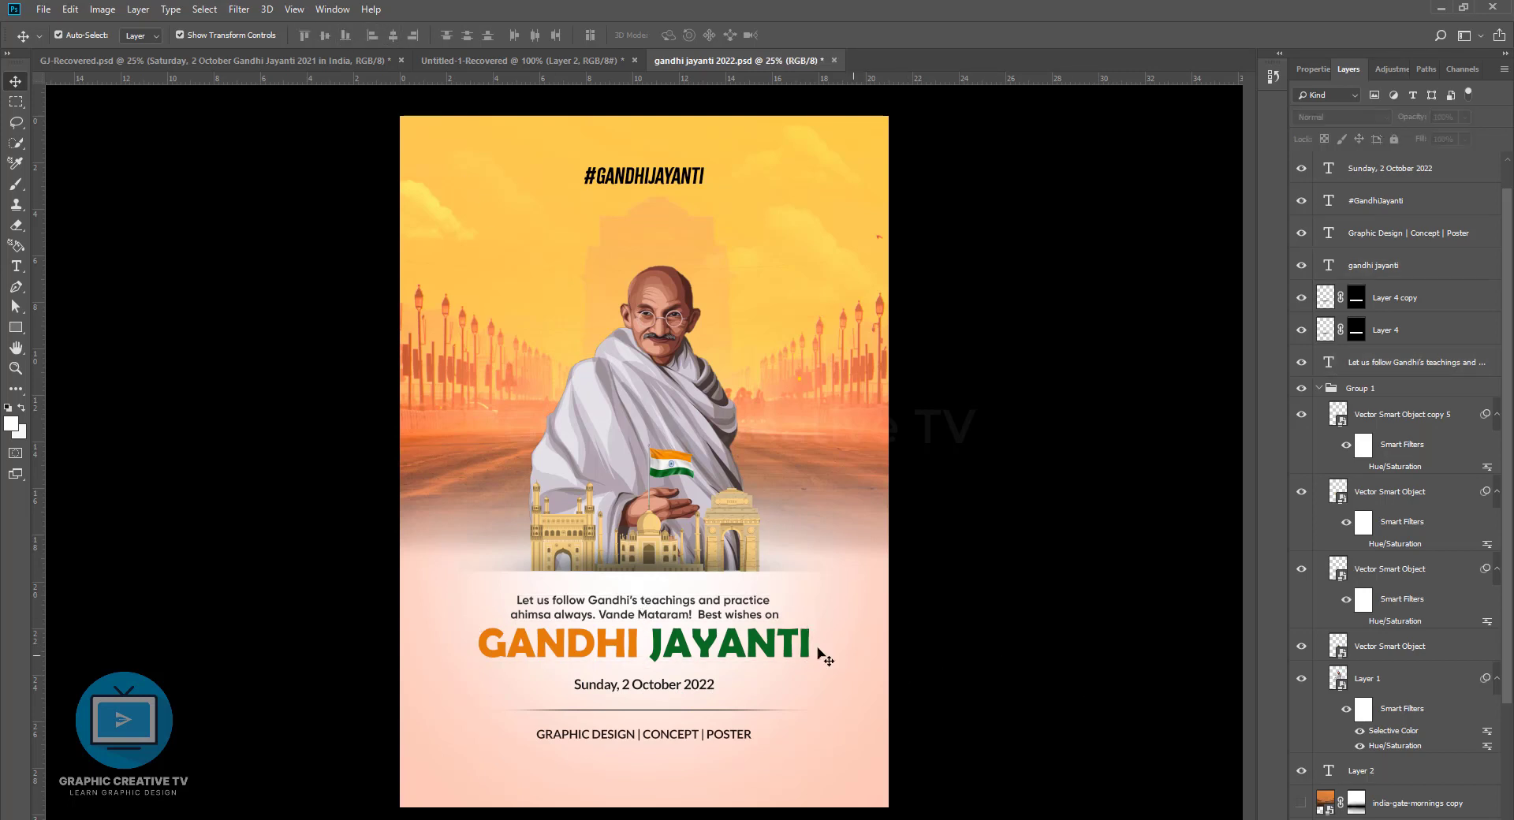
{"action": "left_click", "coordinate": [763, 648]}
{"action": "left_click", "coordinate": [16, 266]}
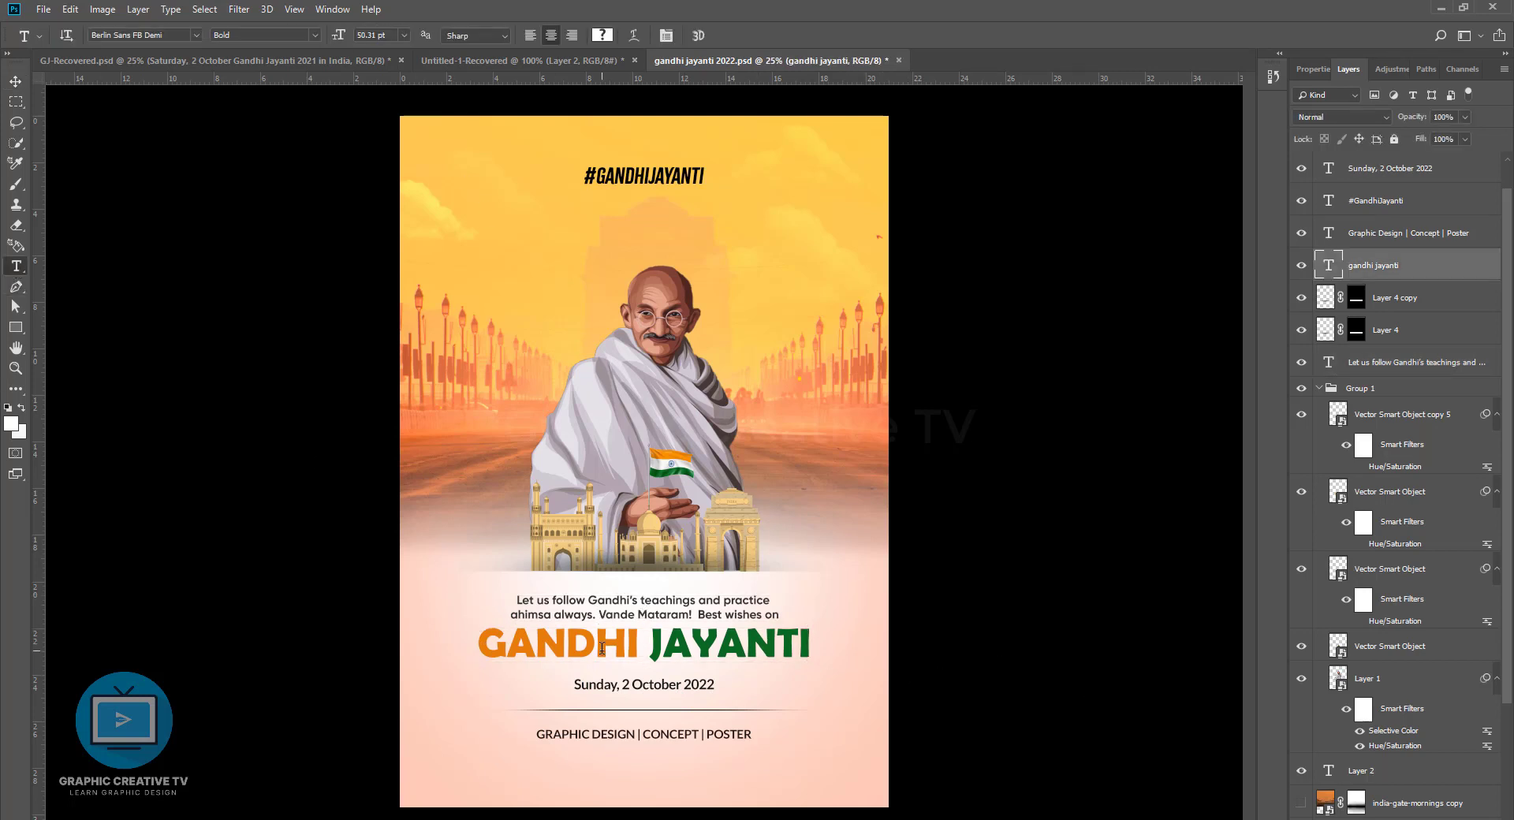
Colour GANDHI orange and JAYANTI dark green in the title
{"action": "left_click", "coordinate": [473, 644]}
{"action": "left_click_drag", "start_coordinate": [473, 645], "coordinate": [535, 645]}
{"action": "left_click", "coordinate": [856, 645], "text": "shift"}
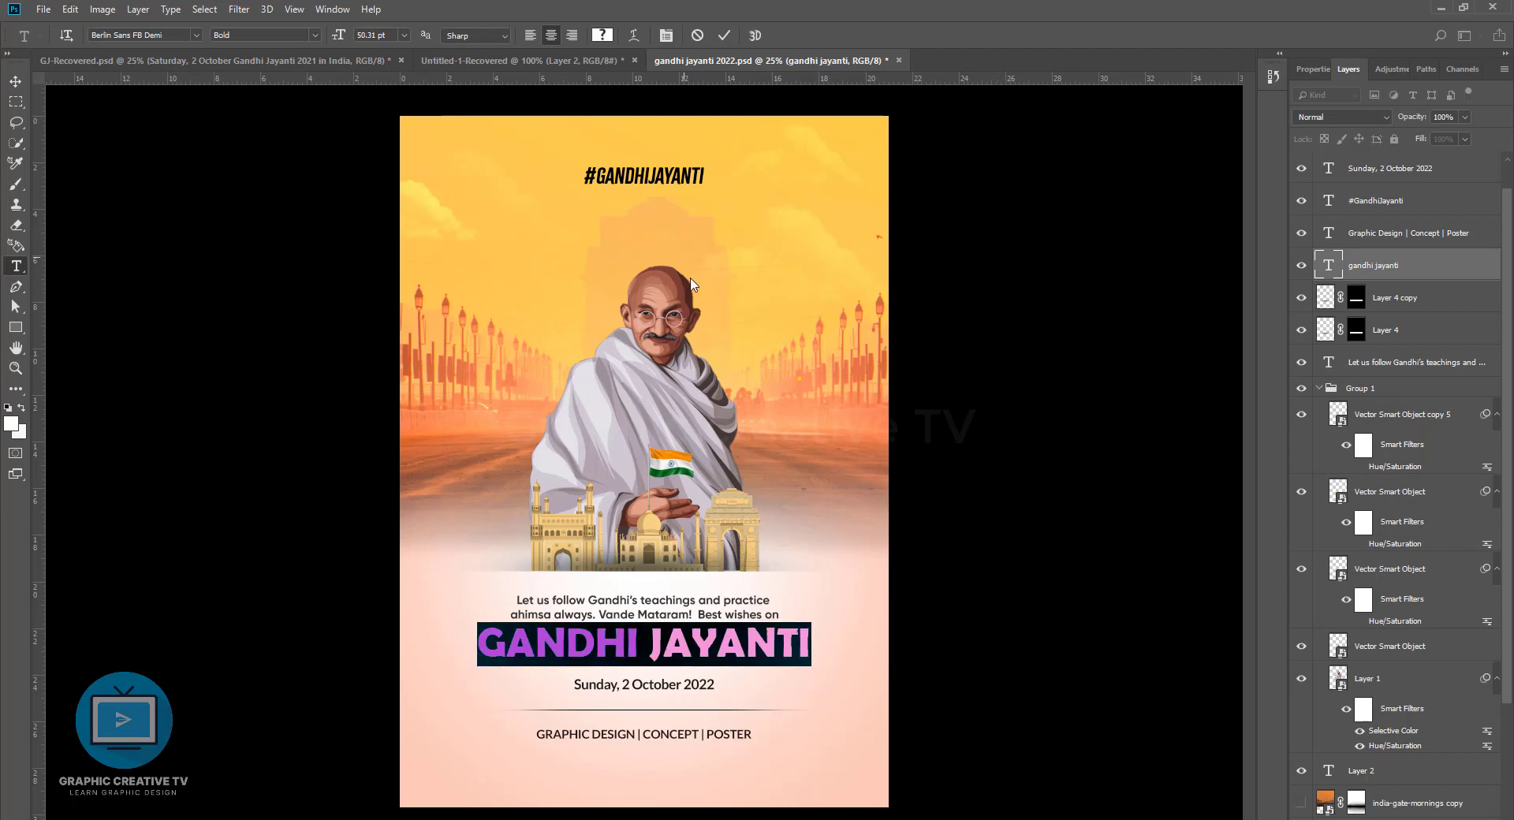
{"action": "left_click", "coordinate": [601, 35]}
{"action": "left_click", "coordinate": [635, 628]}
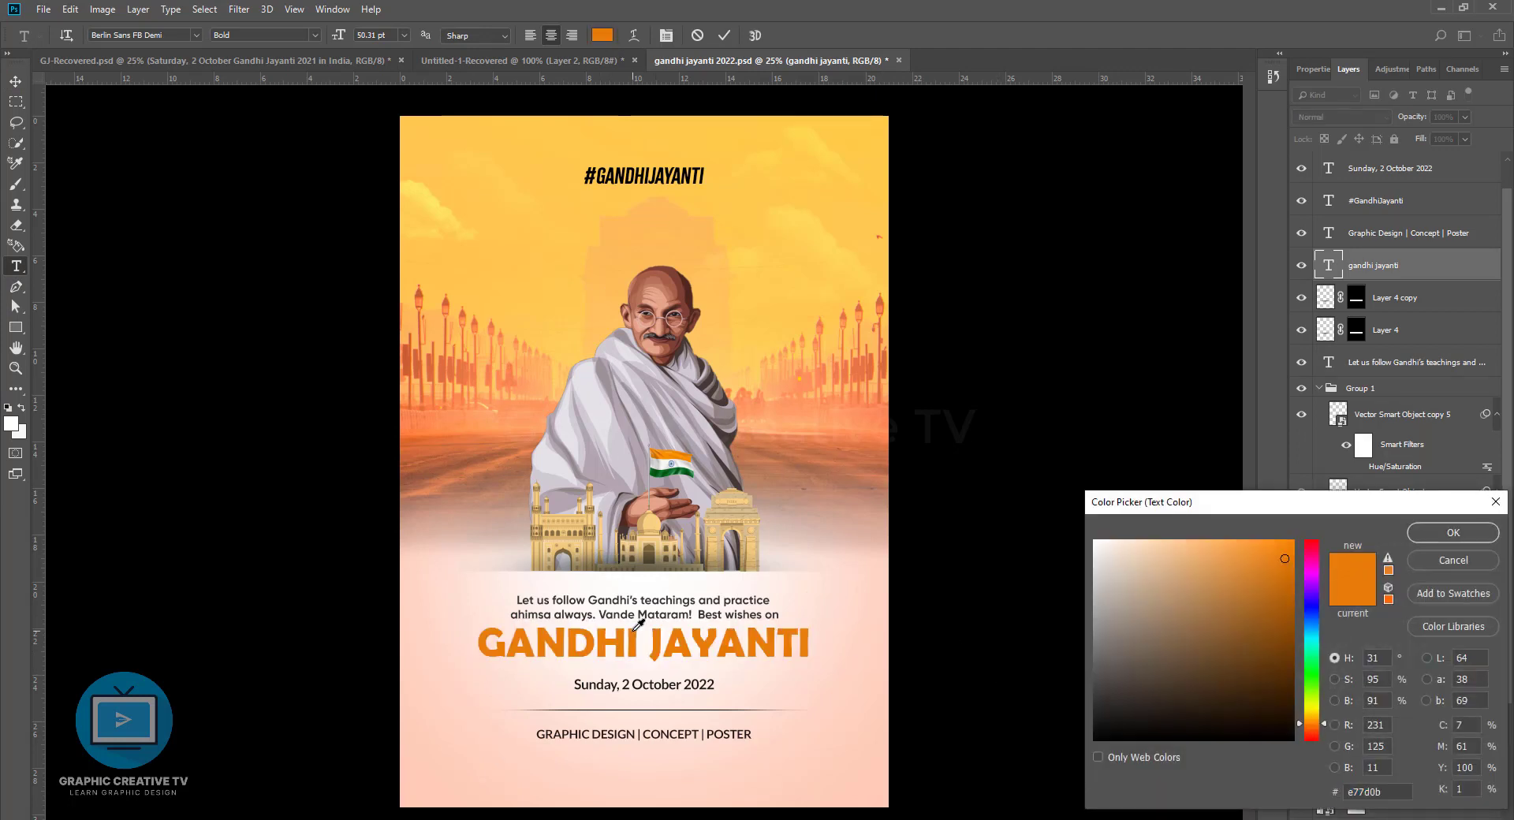
{"action": "left_click", "coordinate": [1313, 690]}
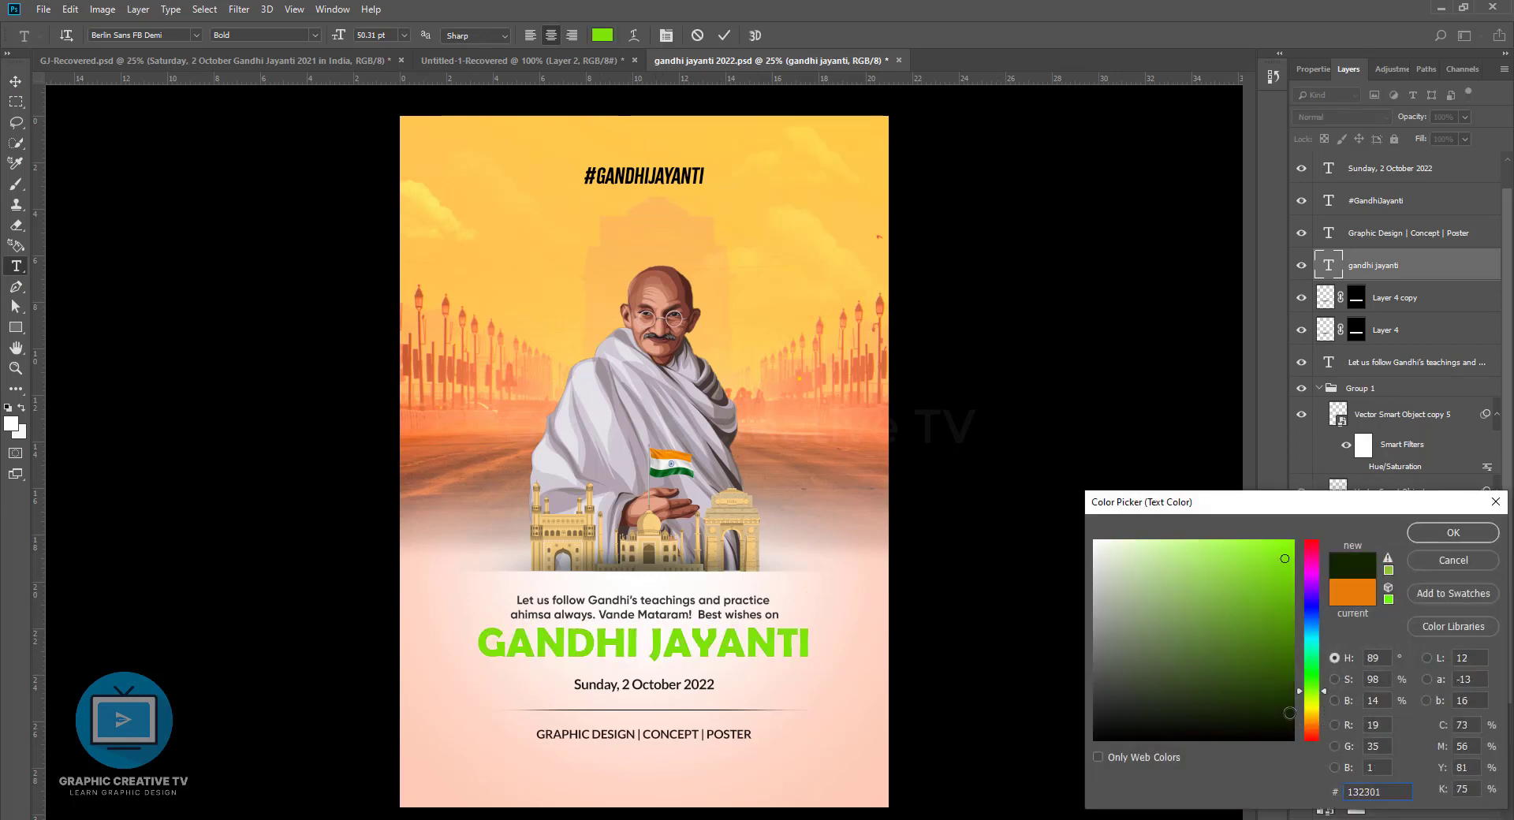
{"action": "left_click_drag", "start_coordinate": [1280, 693], "coordinate": [1282, 683]}
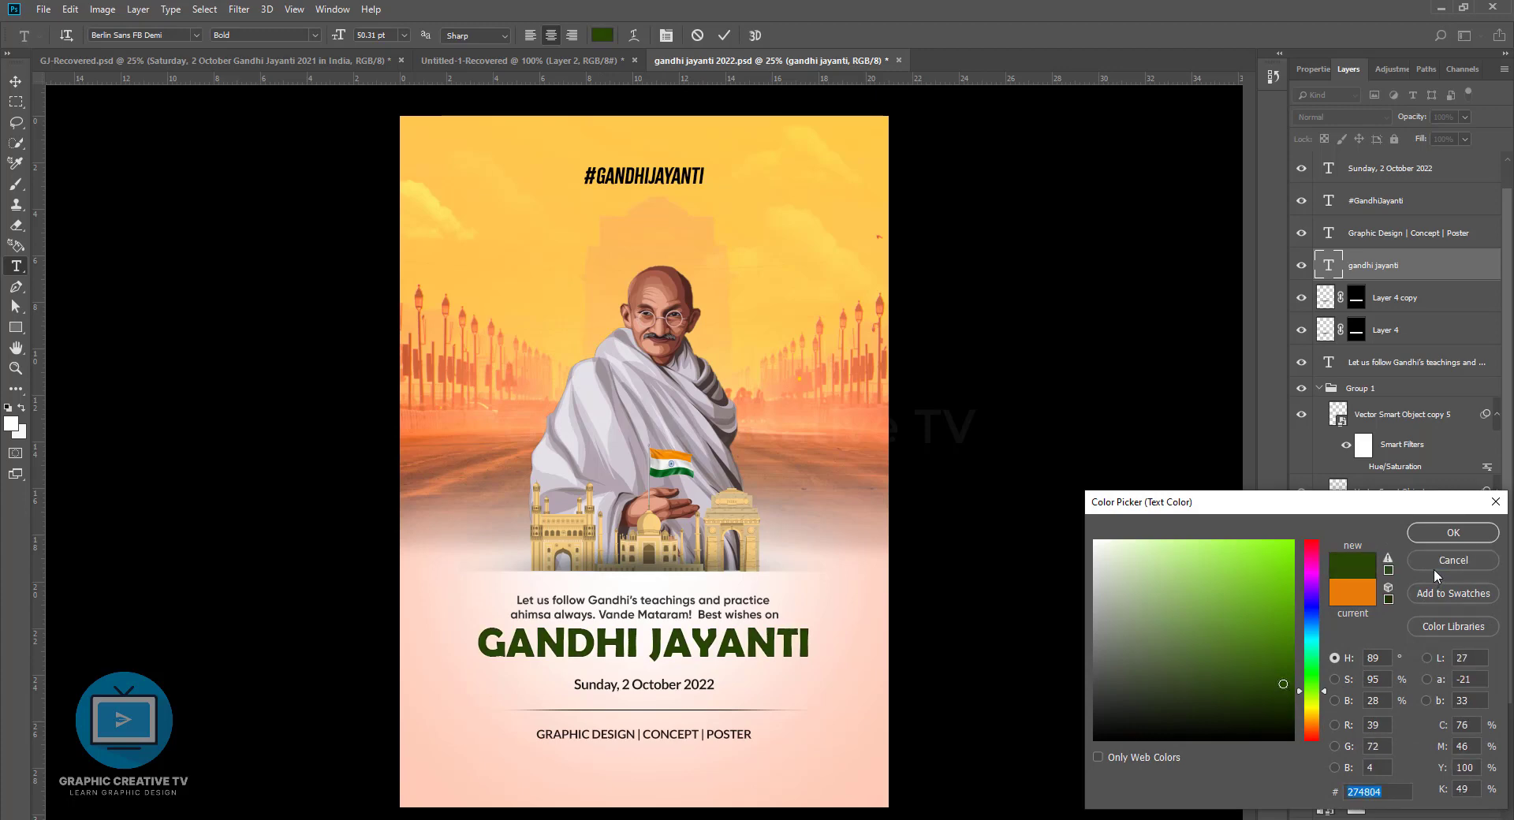
{"action": "left_click", "coordinate": [1453, 532]}
{"action": "left_click", "coordinate": [15, 82]}
Try a 94% horizontal scale on the title in the Character settings
{"action": "left_click", "coordinate": [711, 621]}
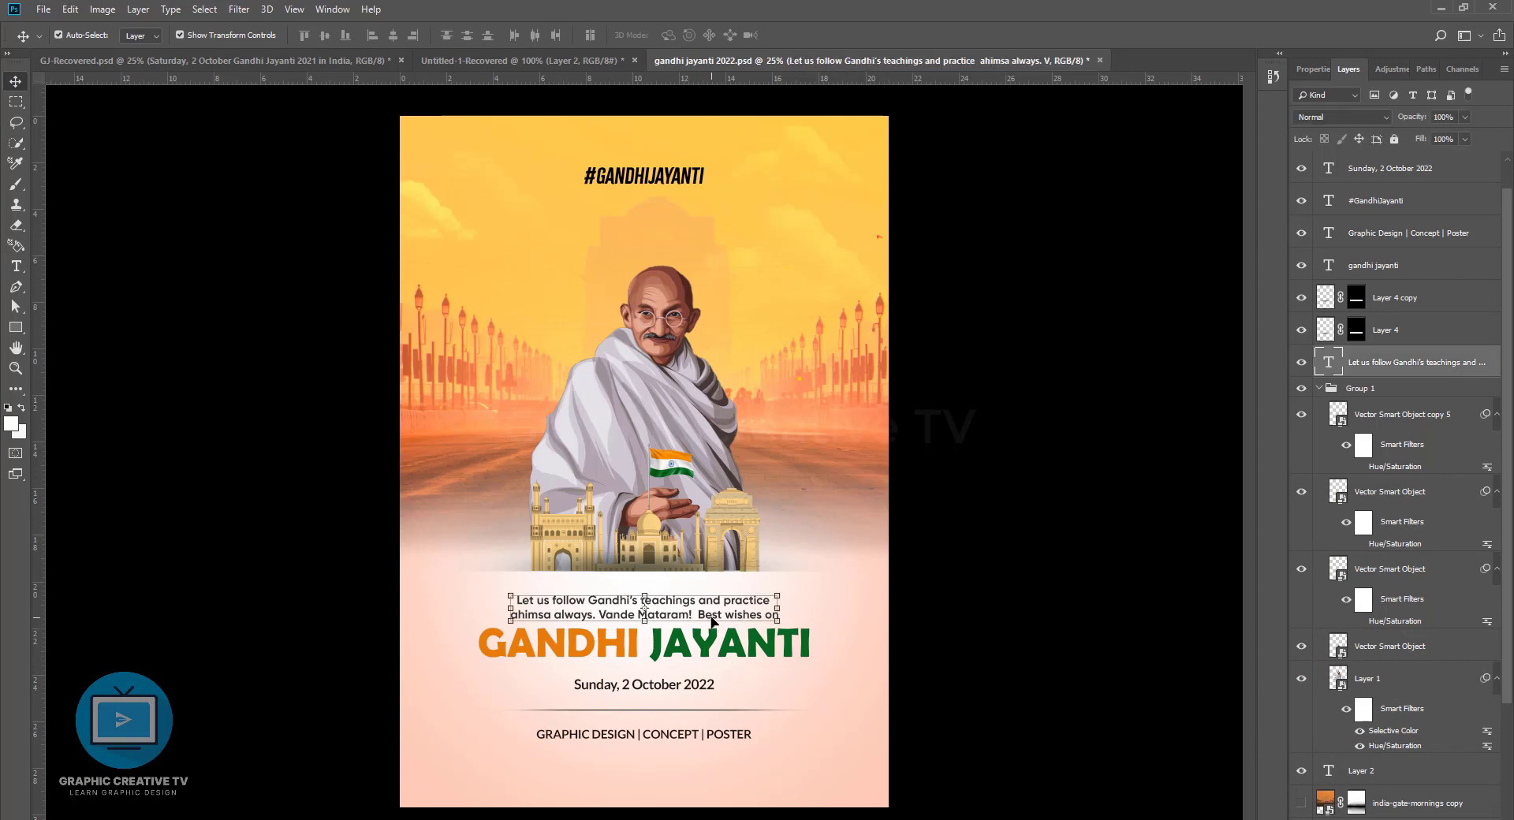
{"action": "left_click", "coordinate": [747, 659]}
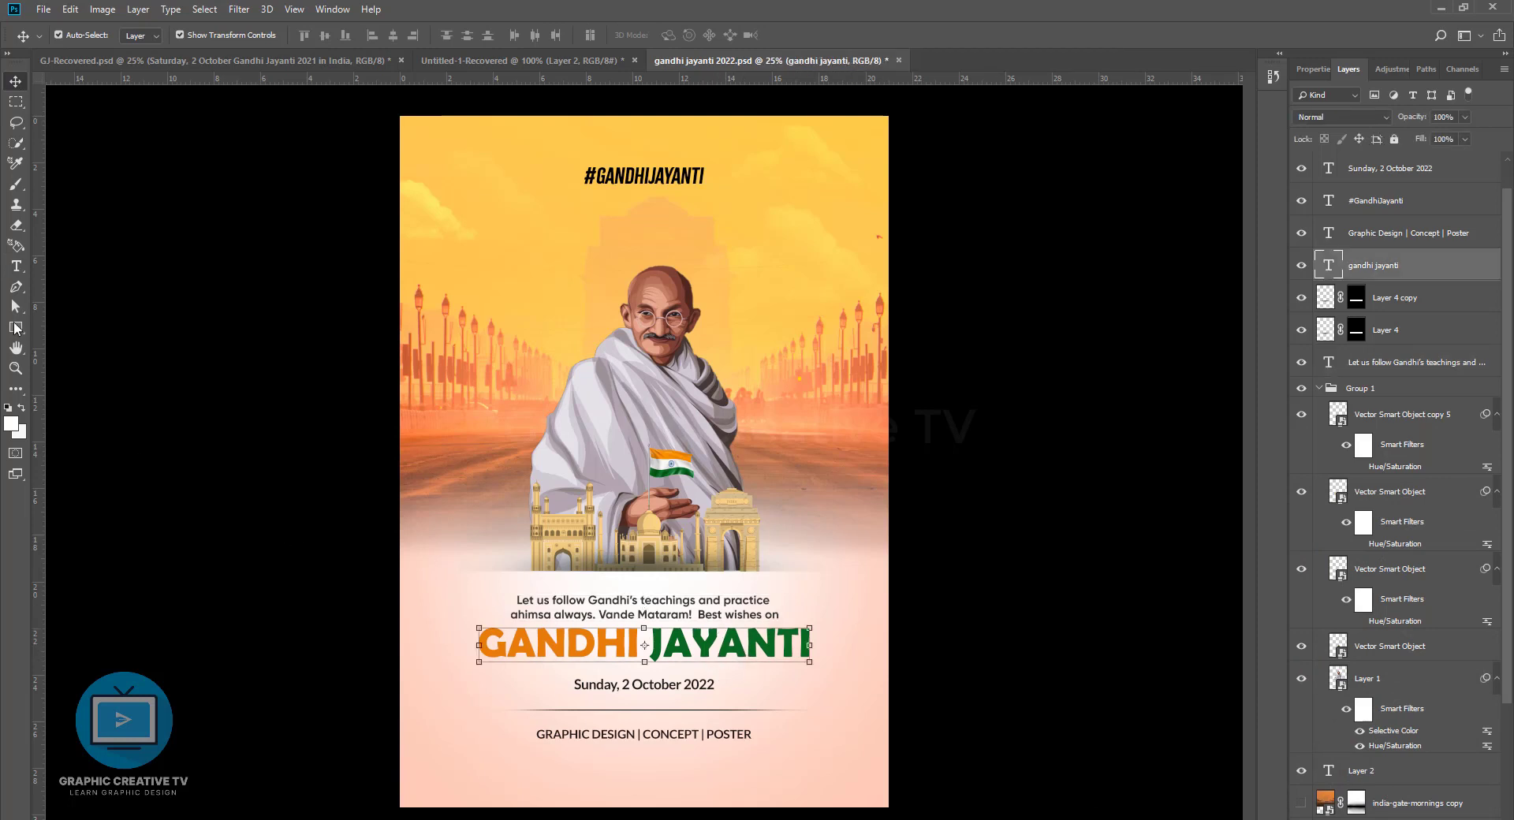
{"action": "left_click", "coordinate": [16, 266]}
{"action": "left_click", "coordinate": [666, 36]}
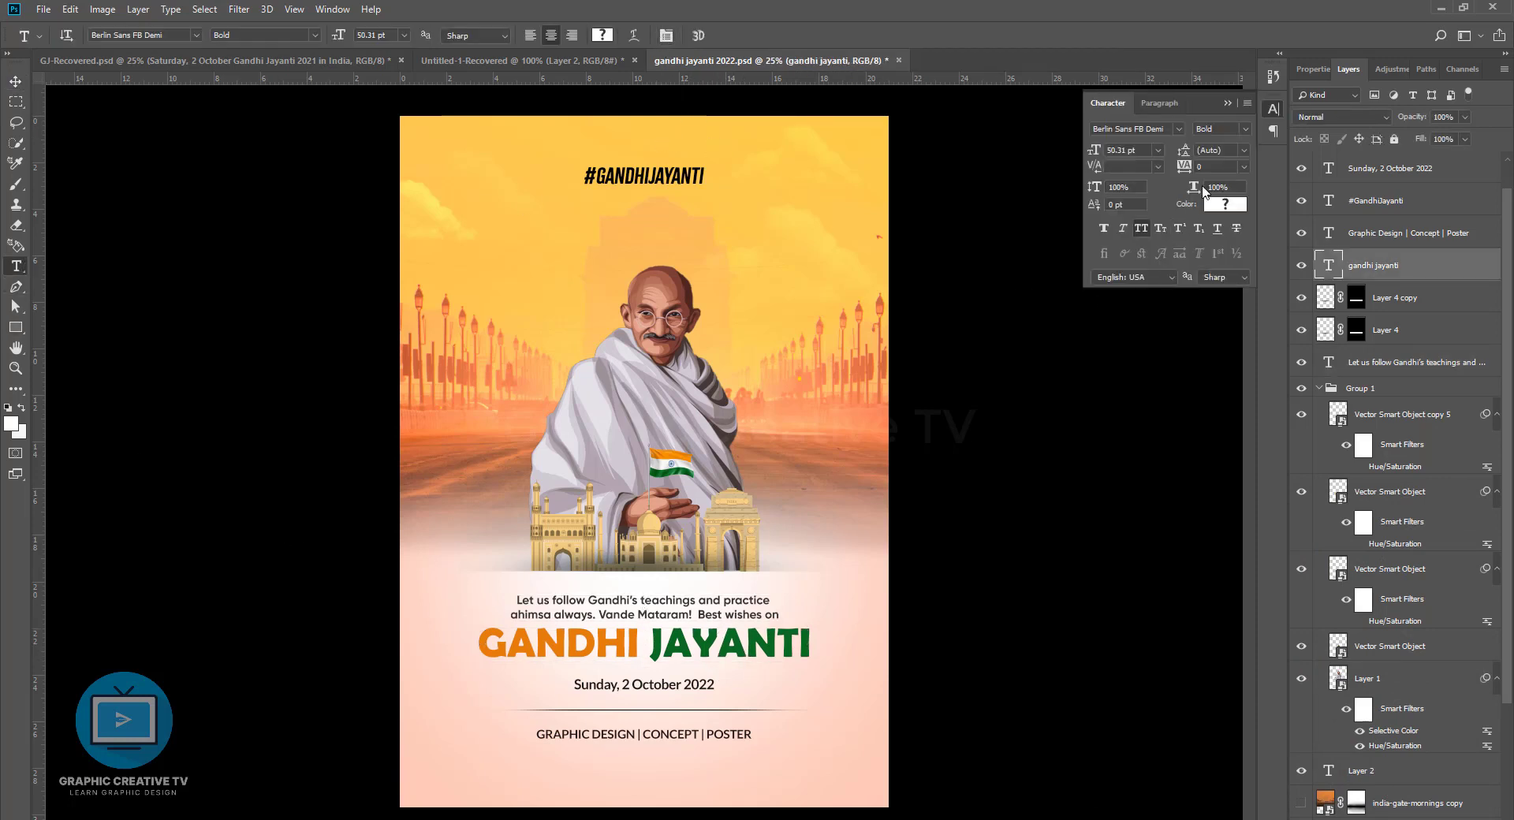
{"action": "type", "text": "94"}
{"action": "key", "text": "Return"}
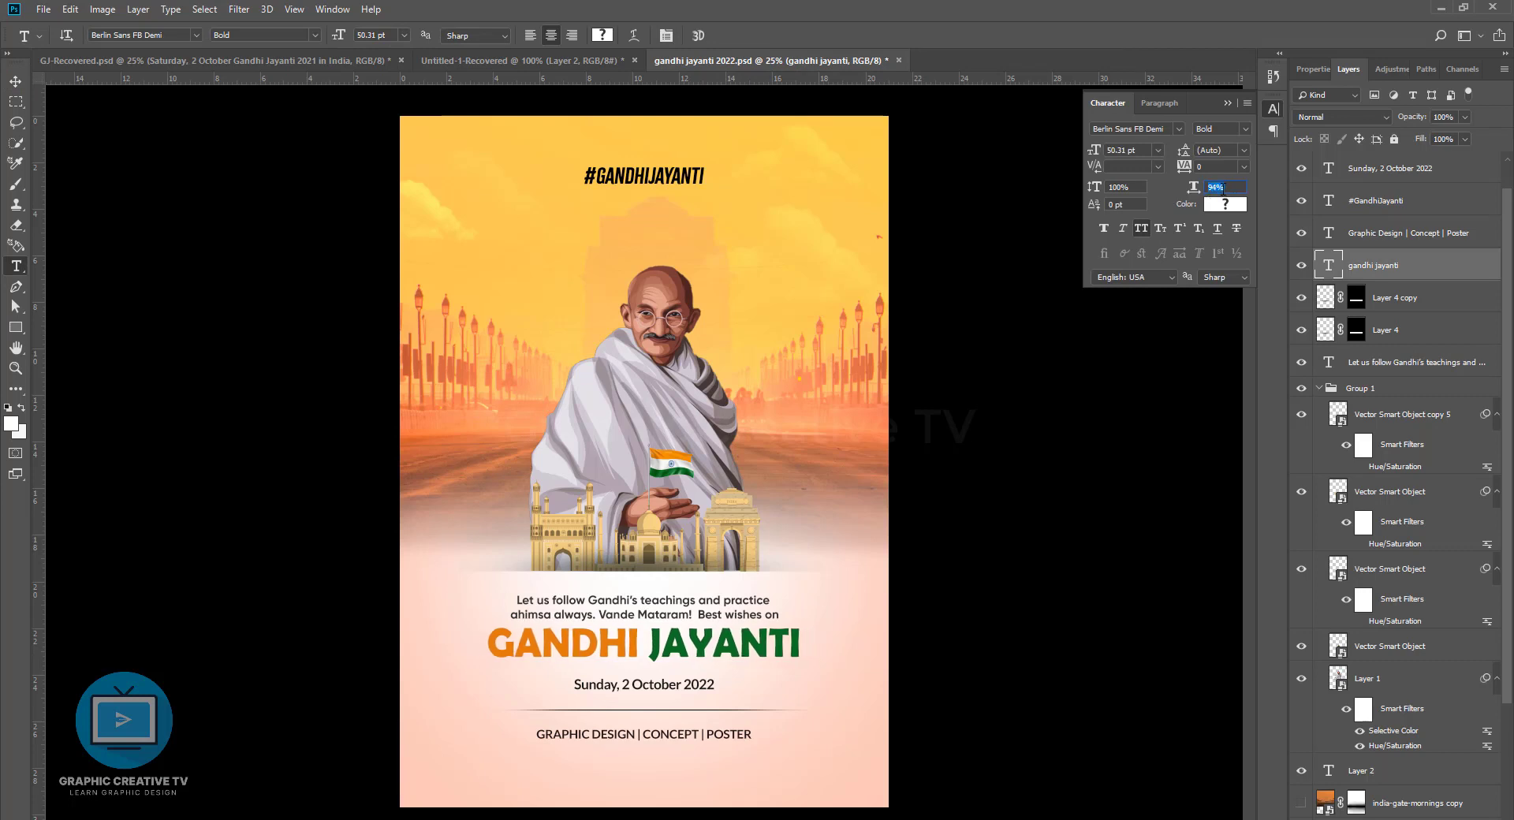
{"action": "key", "text": "Return"}
Tighten the title's tracking to -40 and undo an accidental paragraph change
{"action": "type", "text": "-40"}
{"action": "key", "text": "Return"}
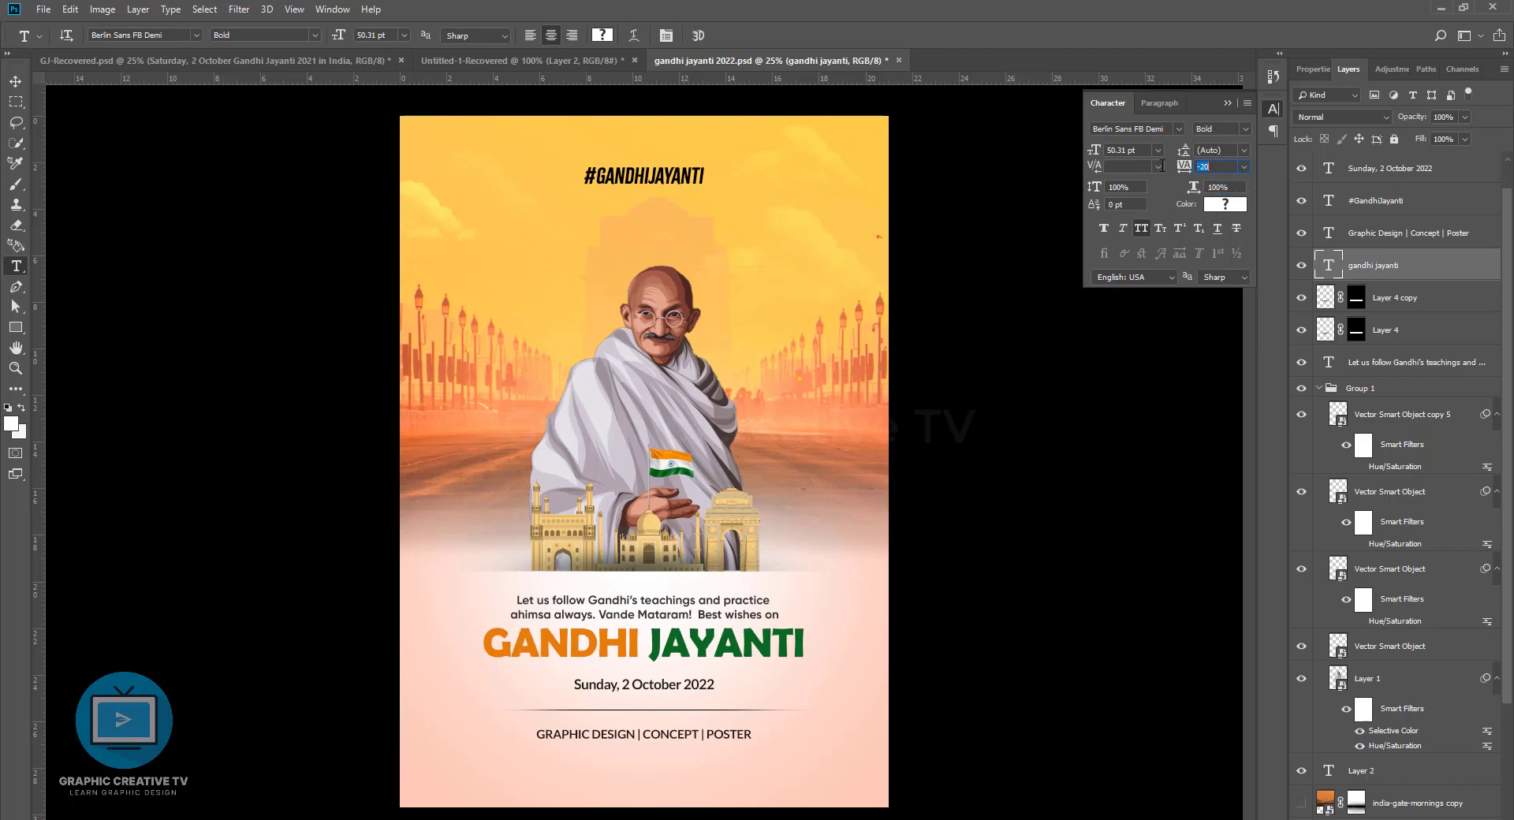
{"action": "left_click", "coordinate": [16, 81]}
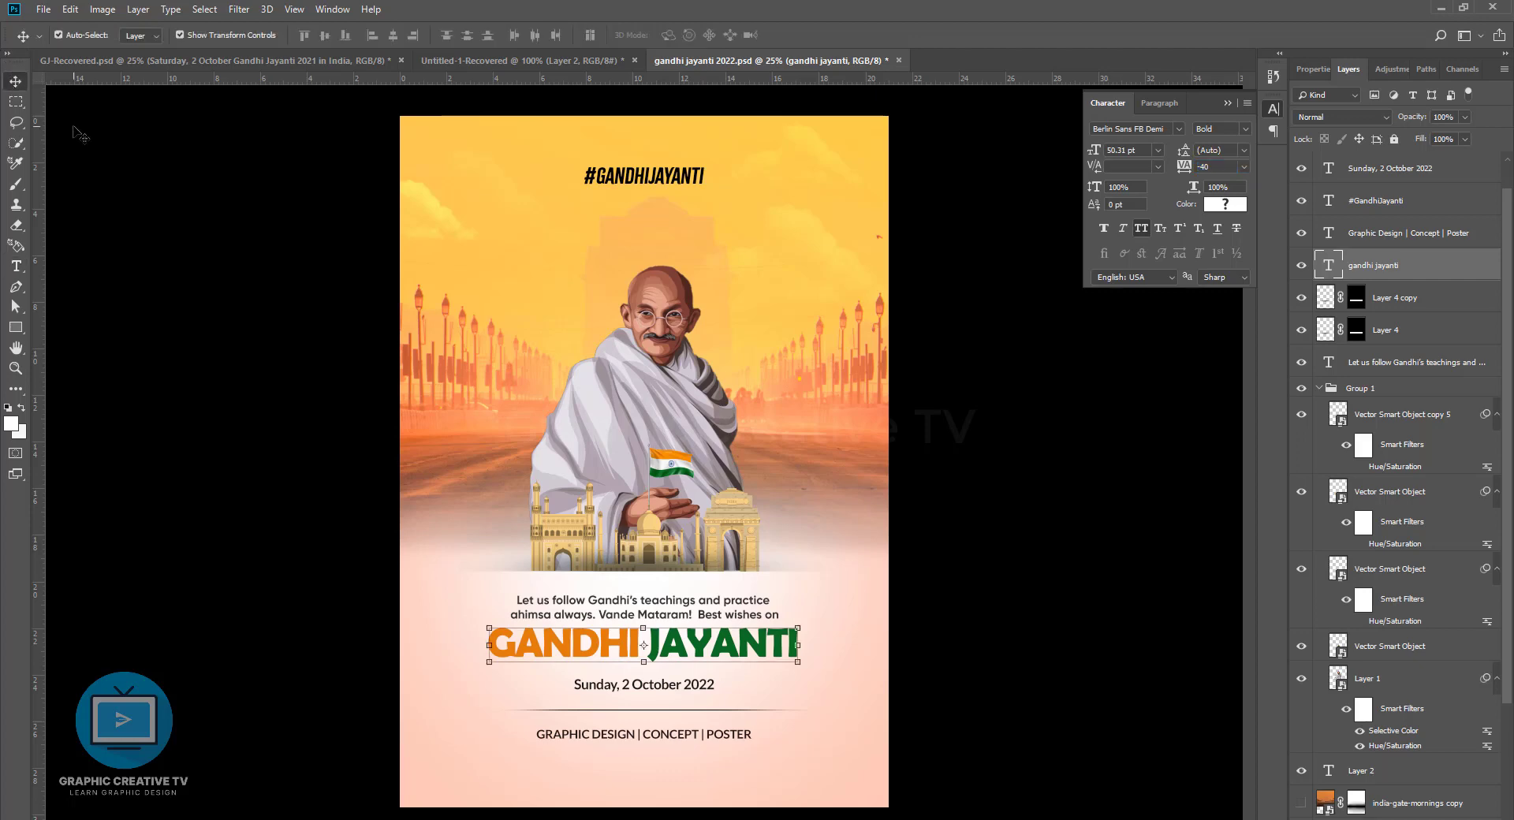
{"action": "left_click", "coordinate": [719, 607]}
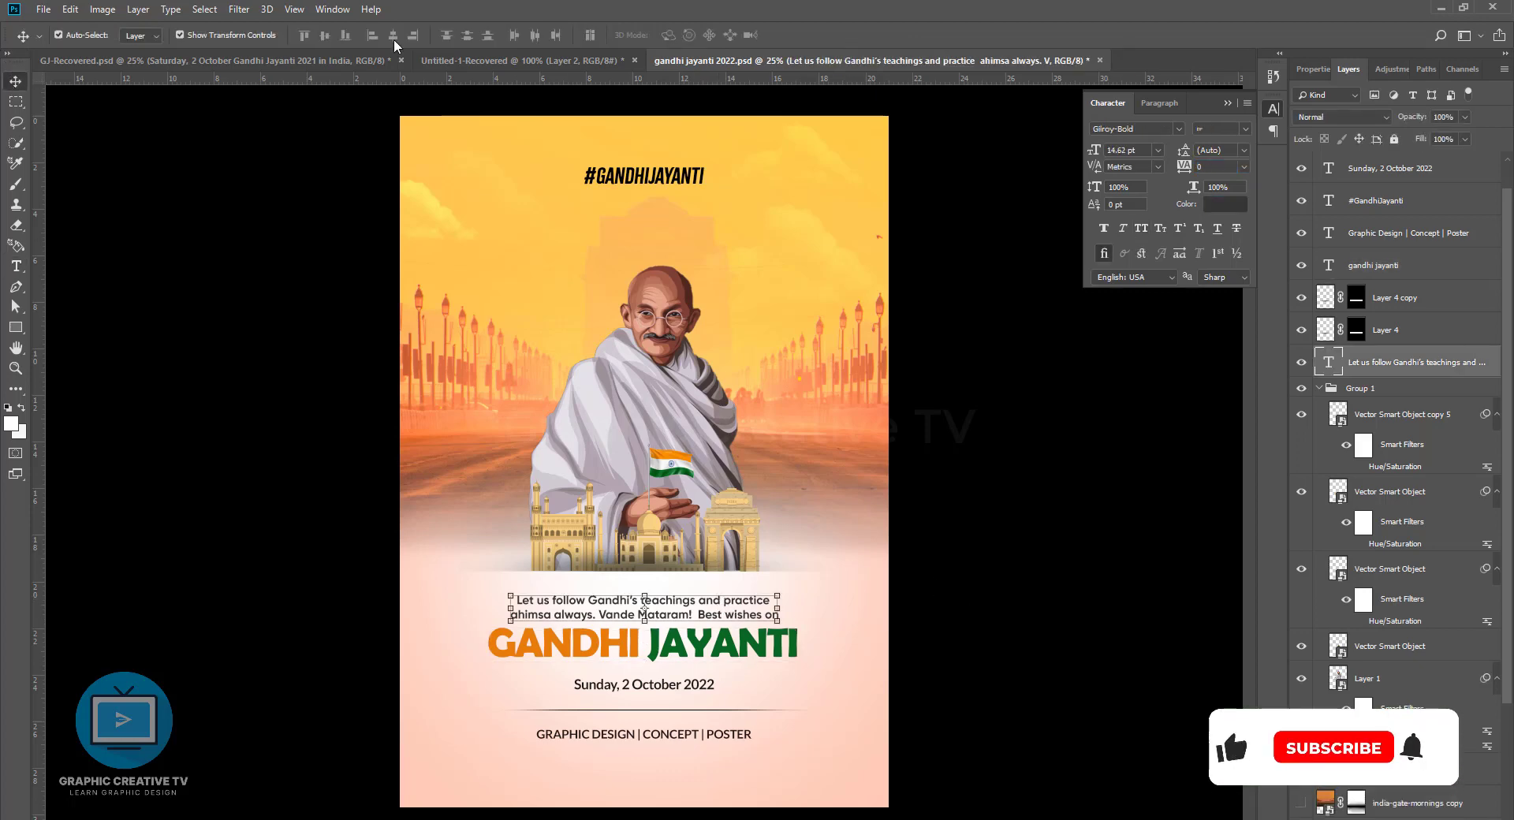
{"action": "key", "text": "ctrl+z"}
{"action": "key", "text": "ctrl+z"}
Raise the Gandhi illustration's brightness and contrast with Brightness/Contrast
{"action": "left_click", "coordinate": [103, 9]}
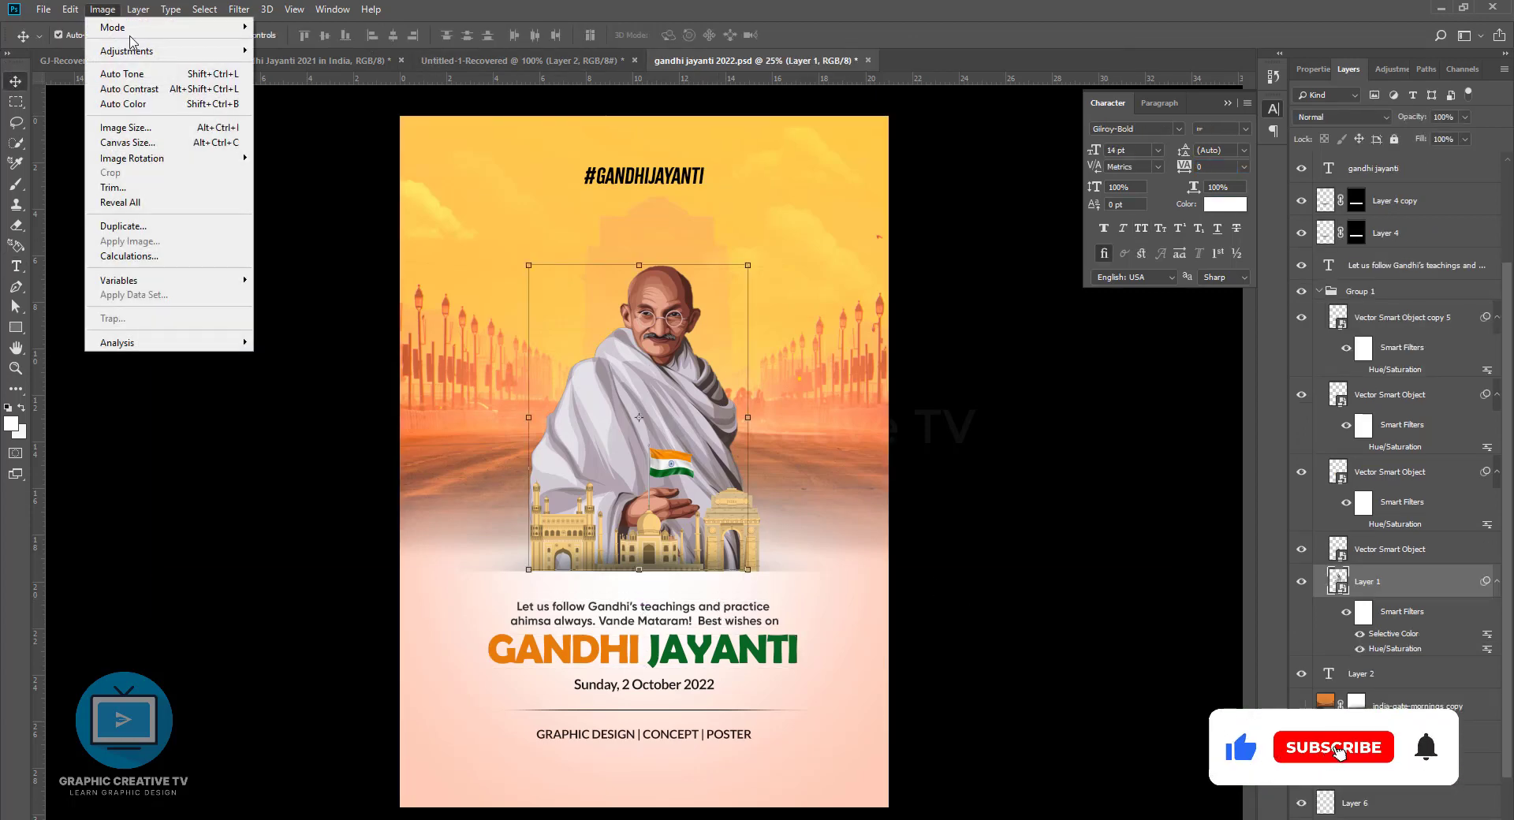
{"action": "left_click", "coordinate": [287, 49]}
{"action": "mouse_move", "coordinate": [711, 222]}
{"action": "left_mouse_down"}
{"action": "mouse_move", "coordinate": [853, 199]}
{"action": "mouse_move", "coordinate": [888, 283]}
{"action": "mouse_move", "coordinate": [904, 284]}
{"action": "mouse_move", "coordinate": [864, 246]}
{"action": "left_mouse_up"}
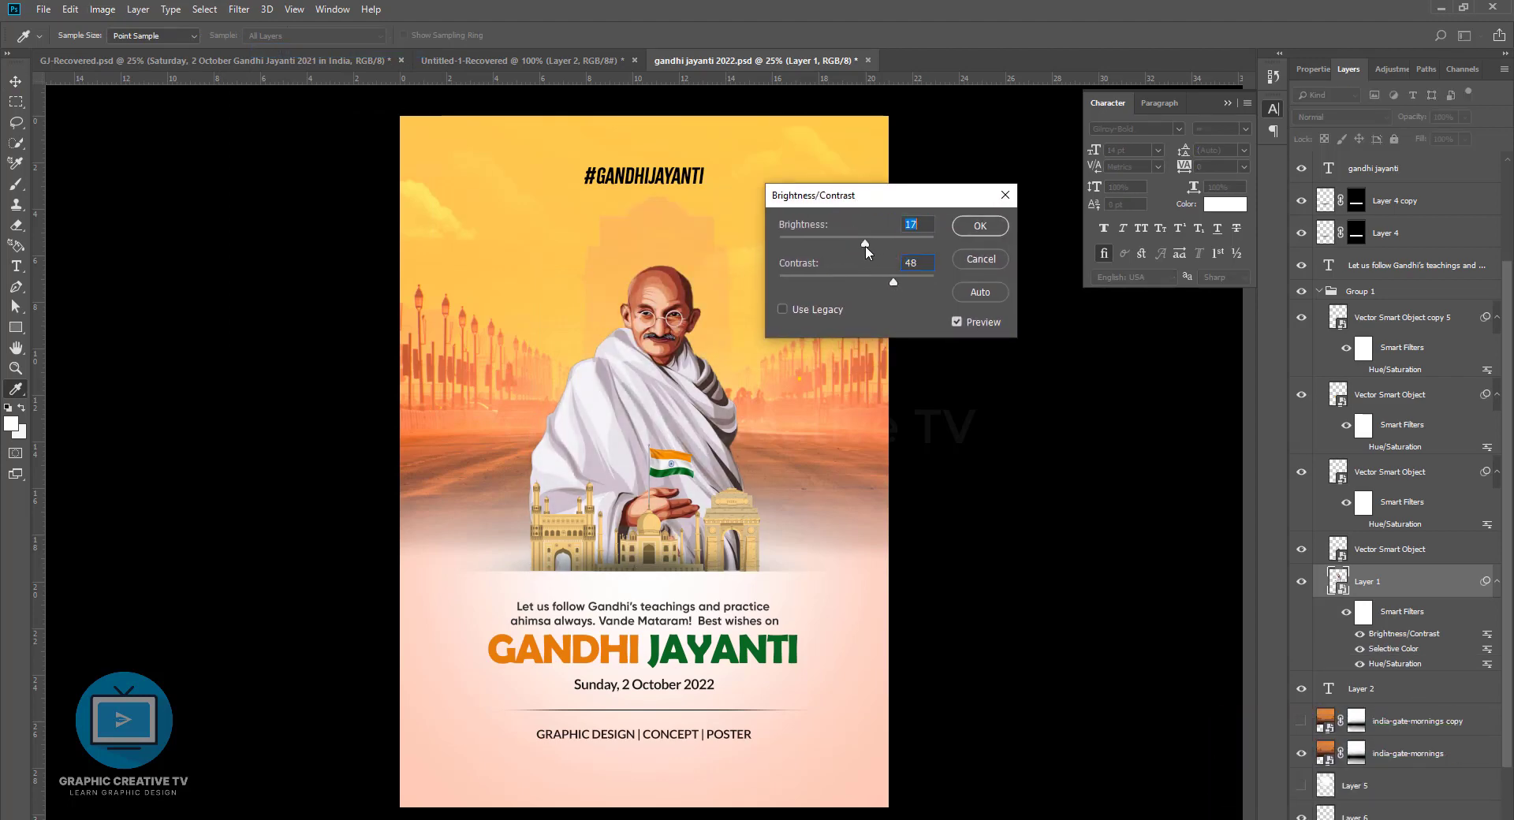
{"action": "left_click", "coordinate": [962, 228]}
Apply Levels to the illustration: input 47 / 1.63 / 252, output 0–237
{"action": "left_click", "coordinate": [116, 12]}
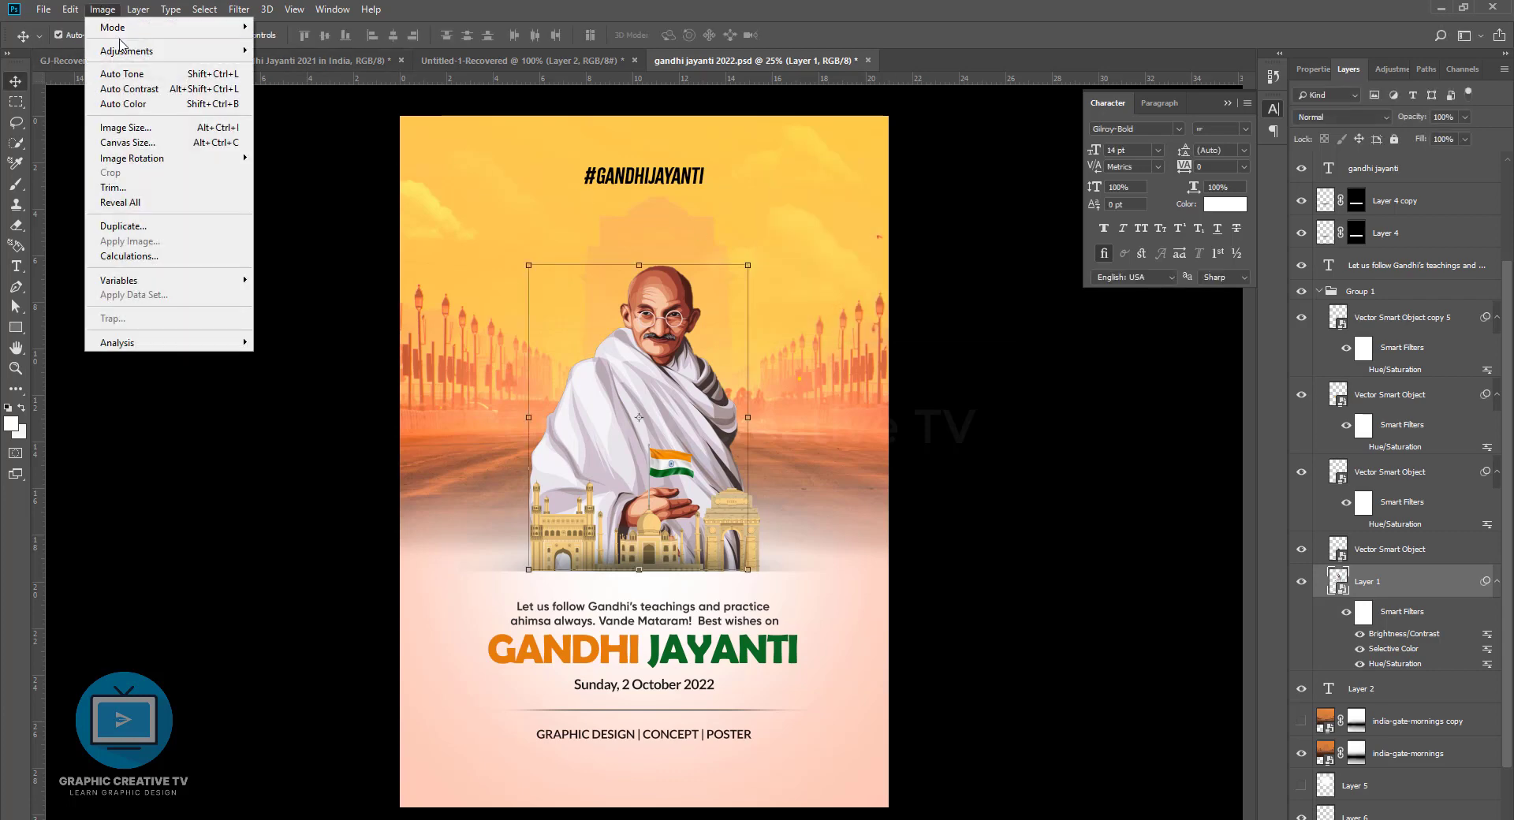
{"action": "key", "text": "ctrl+l"}
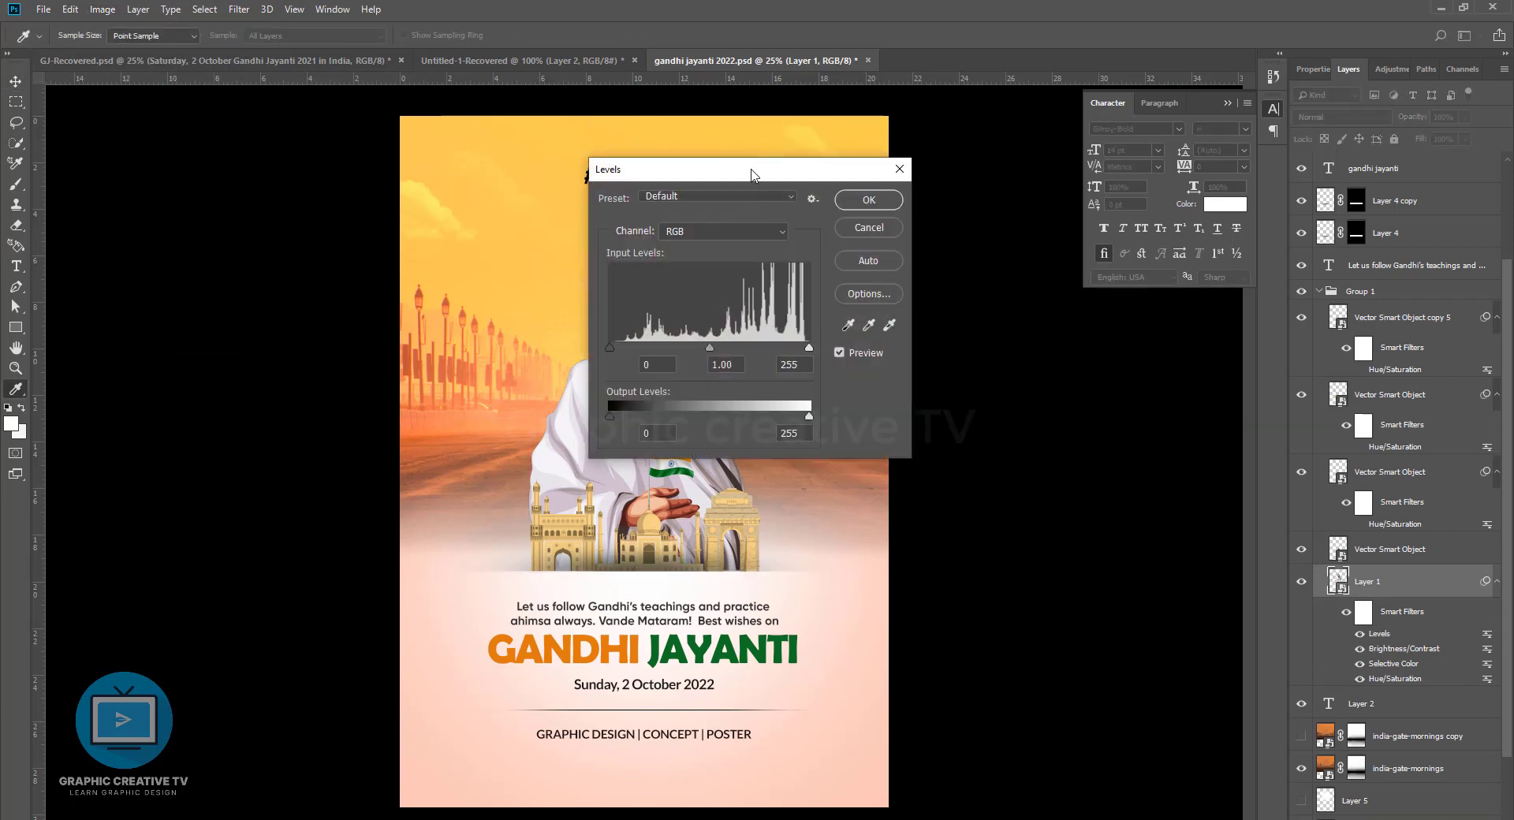
{"action": "left_click_drag", "start_coordinate": [752, 173], "coordinate": [241, 171]}
{"action": "left_click_drag", "start_coordinate": [101, 347], "coordinate": [134, 347]}
{"action": "left_click_drag", "start_coordinate": [298, 345], "coordinate": [186, 345]}
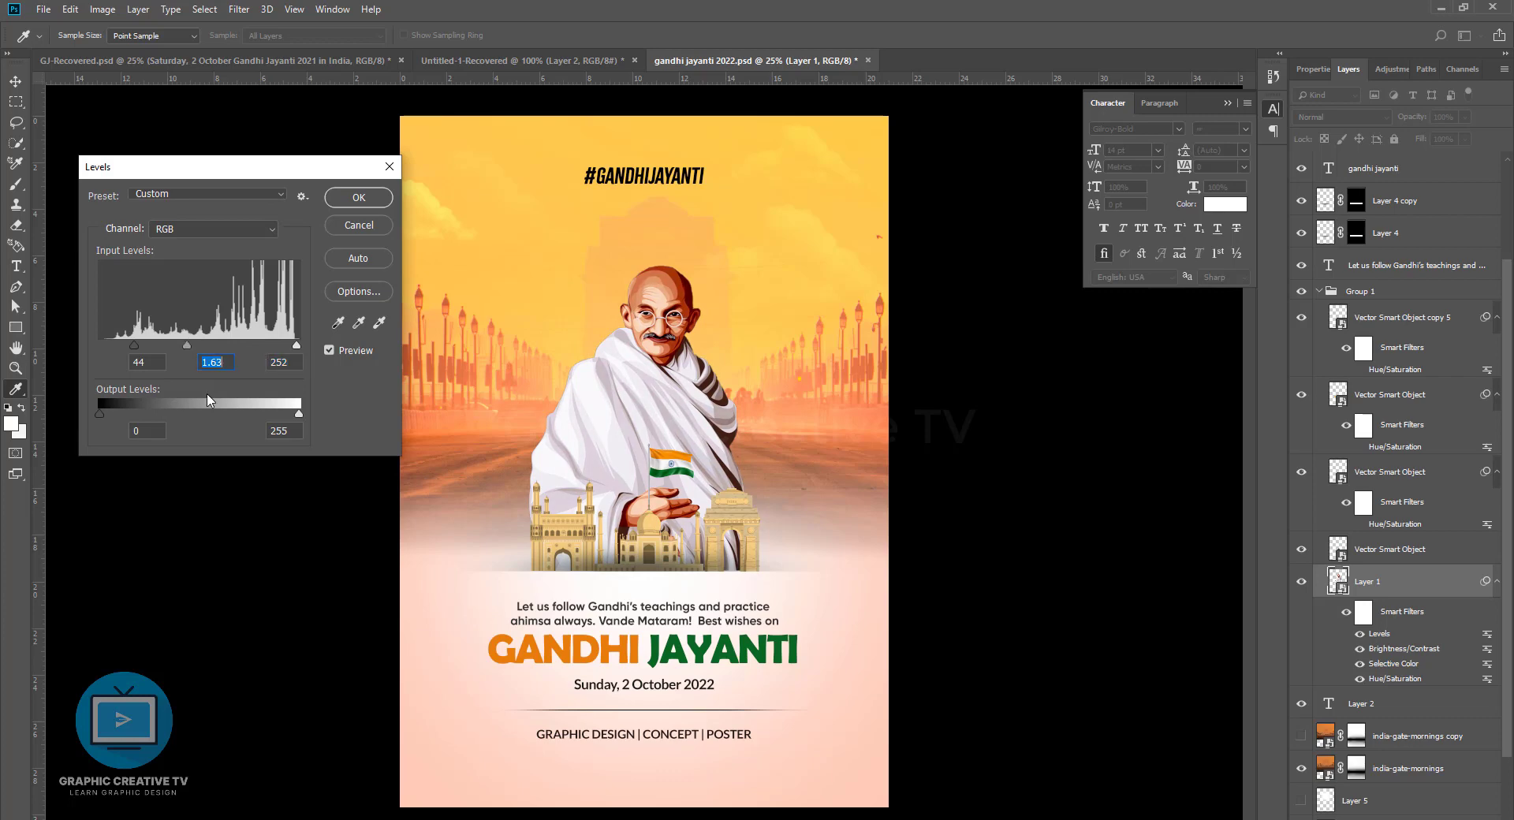
{"action": "left_click_drag", "start_coordinate": [298, 413], "coordinate": [285, 410]}
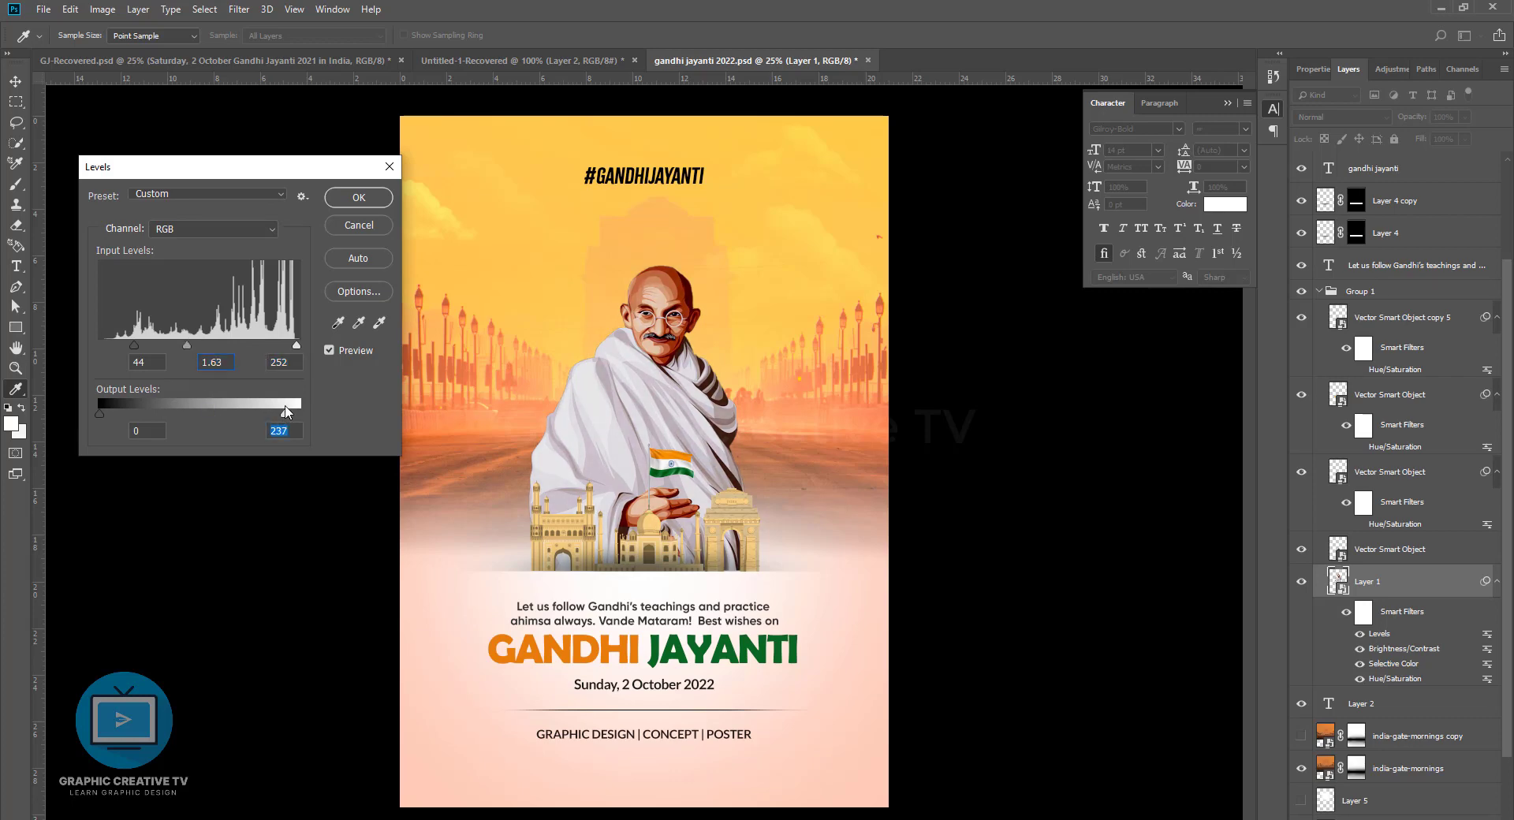
{"action": "left_click_drag", "start_coordinate": [142, 343], "coordinate": [150, 344]}
{"action": "left_click", "coordinate": [356, 198]}
Return to the Move tool and deselect the illustration layer
{"action": "key", "text": "v"}
{"action": "left_click", "coordinate": [954, 364]}
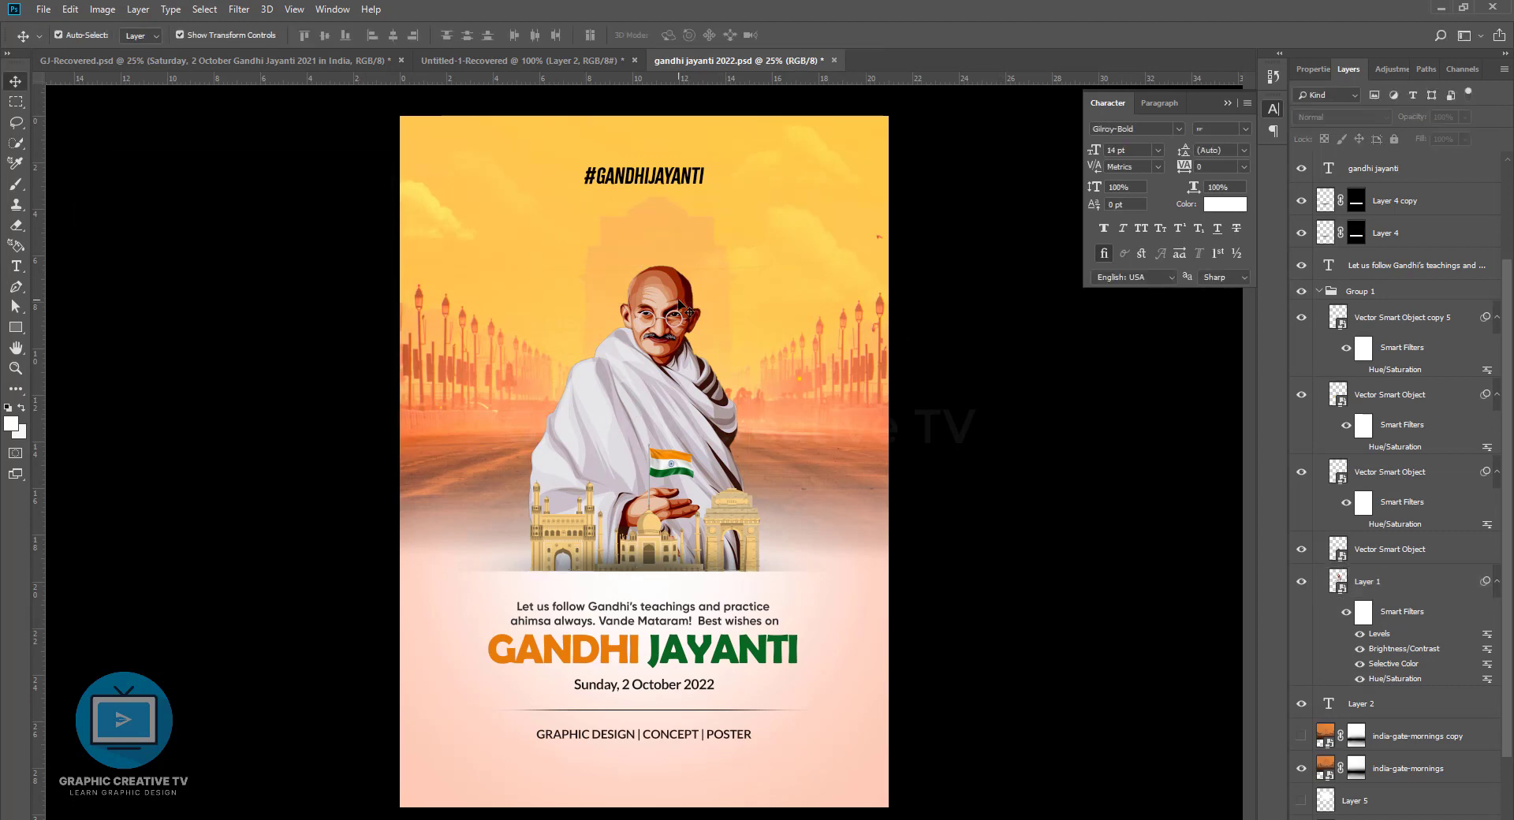
{"action": "key", "text": "ctrl+z"}
{"action": "left_click", "coordinate": [980, 408]}
Try a tracking value of 20 on the footer, dismiss the invalid-entry warning, and deselect
{"action": "left_click", "coordinate": [750, 733]}
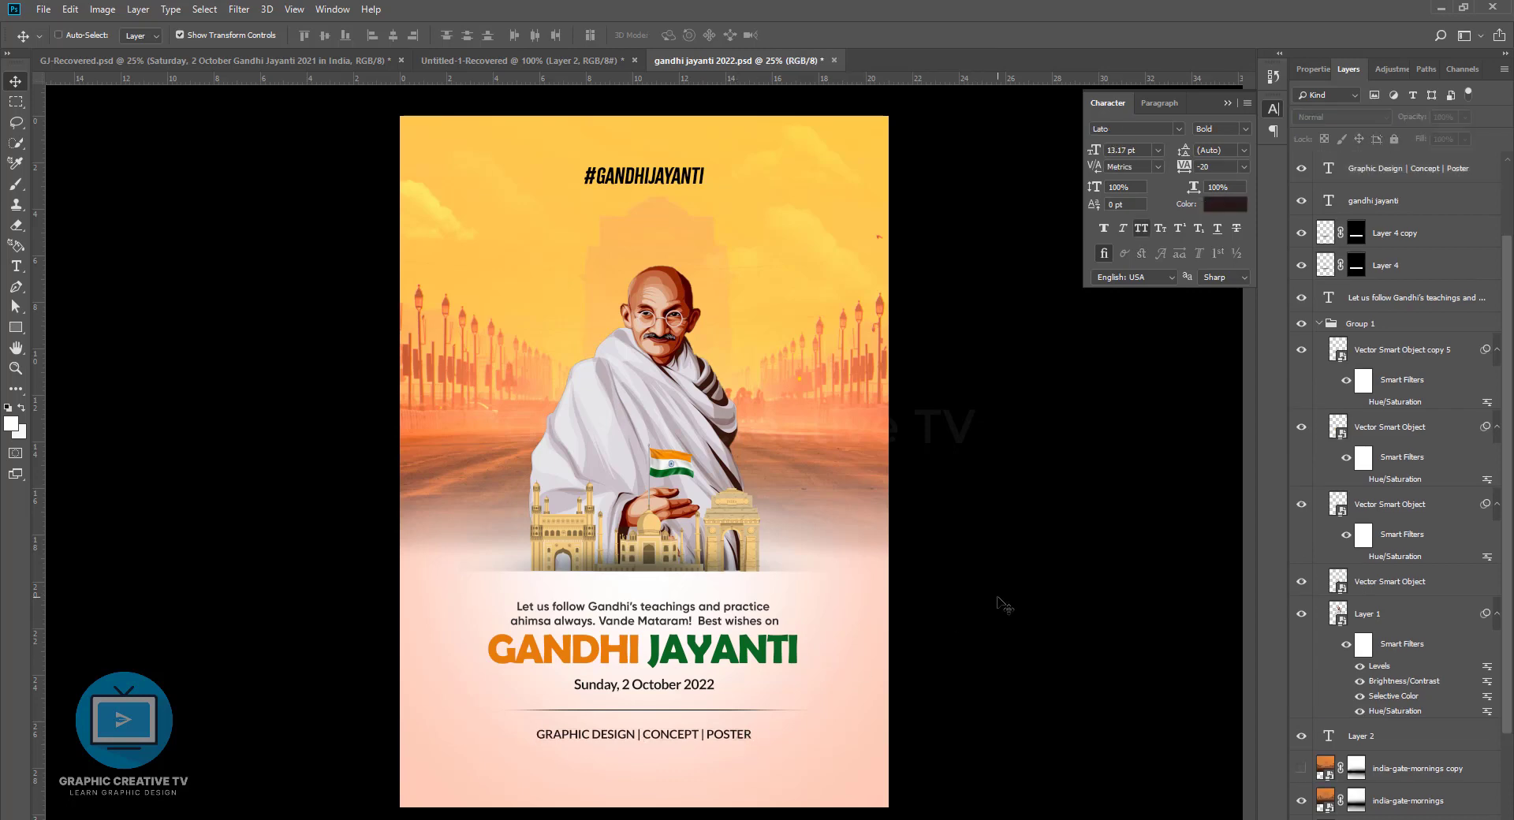
{"action": "key", "text": "f"}
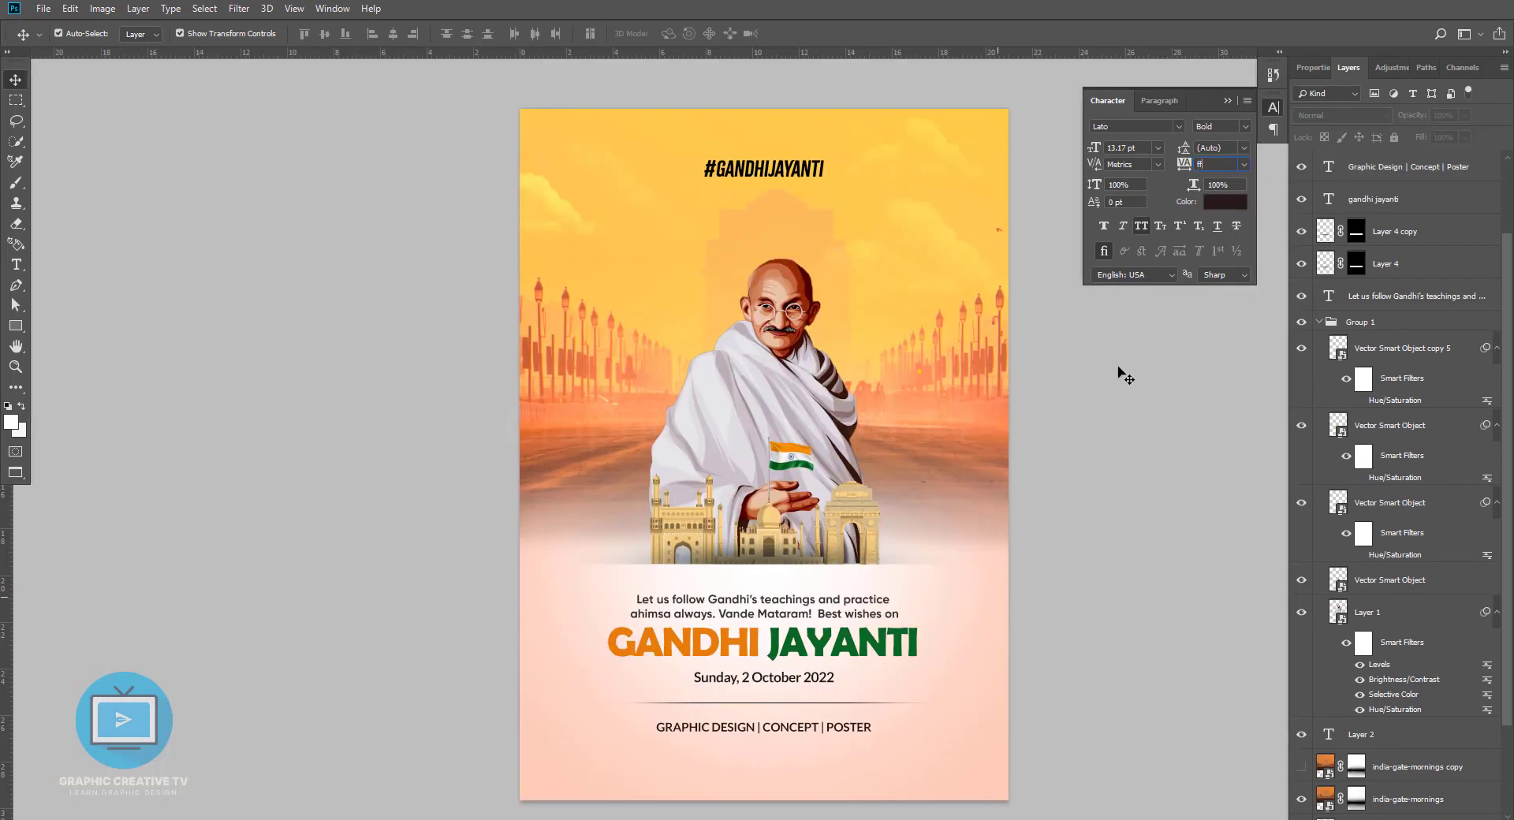
{"action": "type", "text": "-20"}
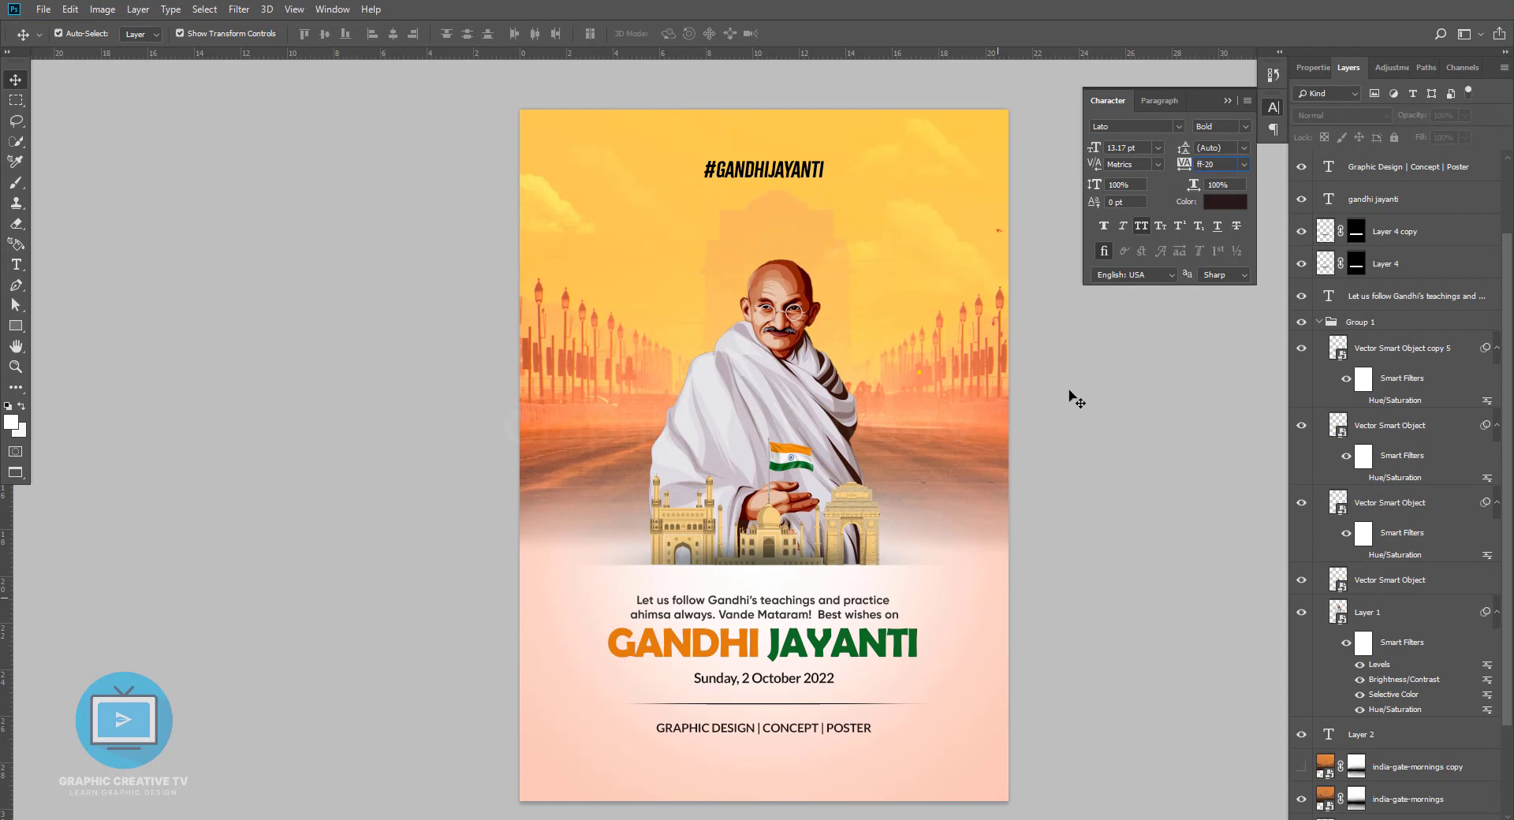
{"action": "left_click", "coordinate": [995, 389]}
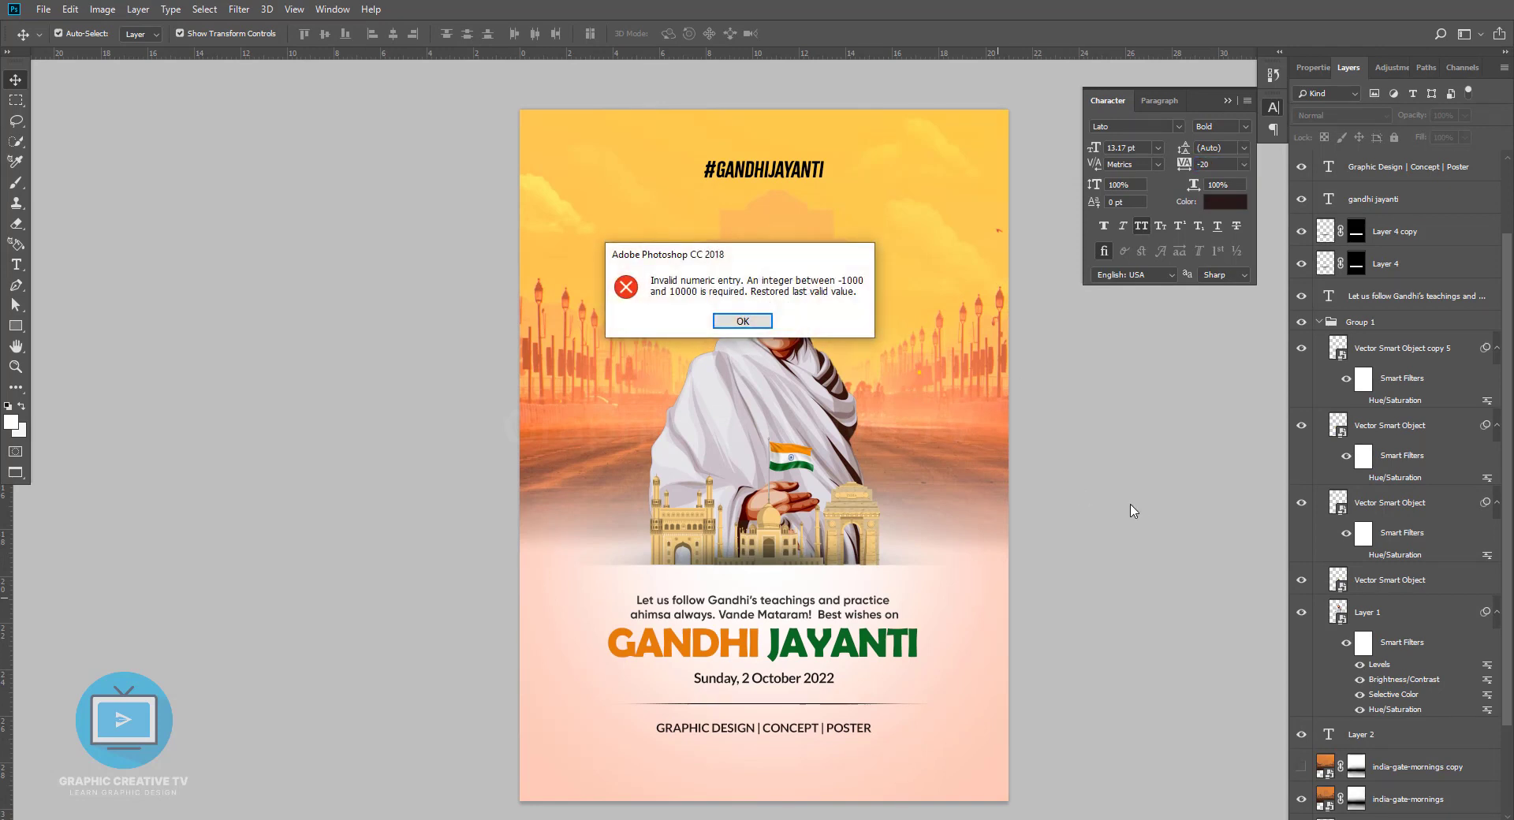
{"action": "left_click", "coordinate": [739, 317]}
{"action": "left_click", "coordinate": [1056, 481]}
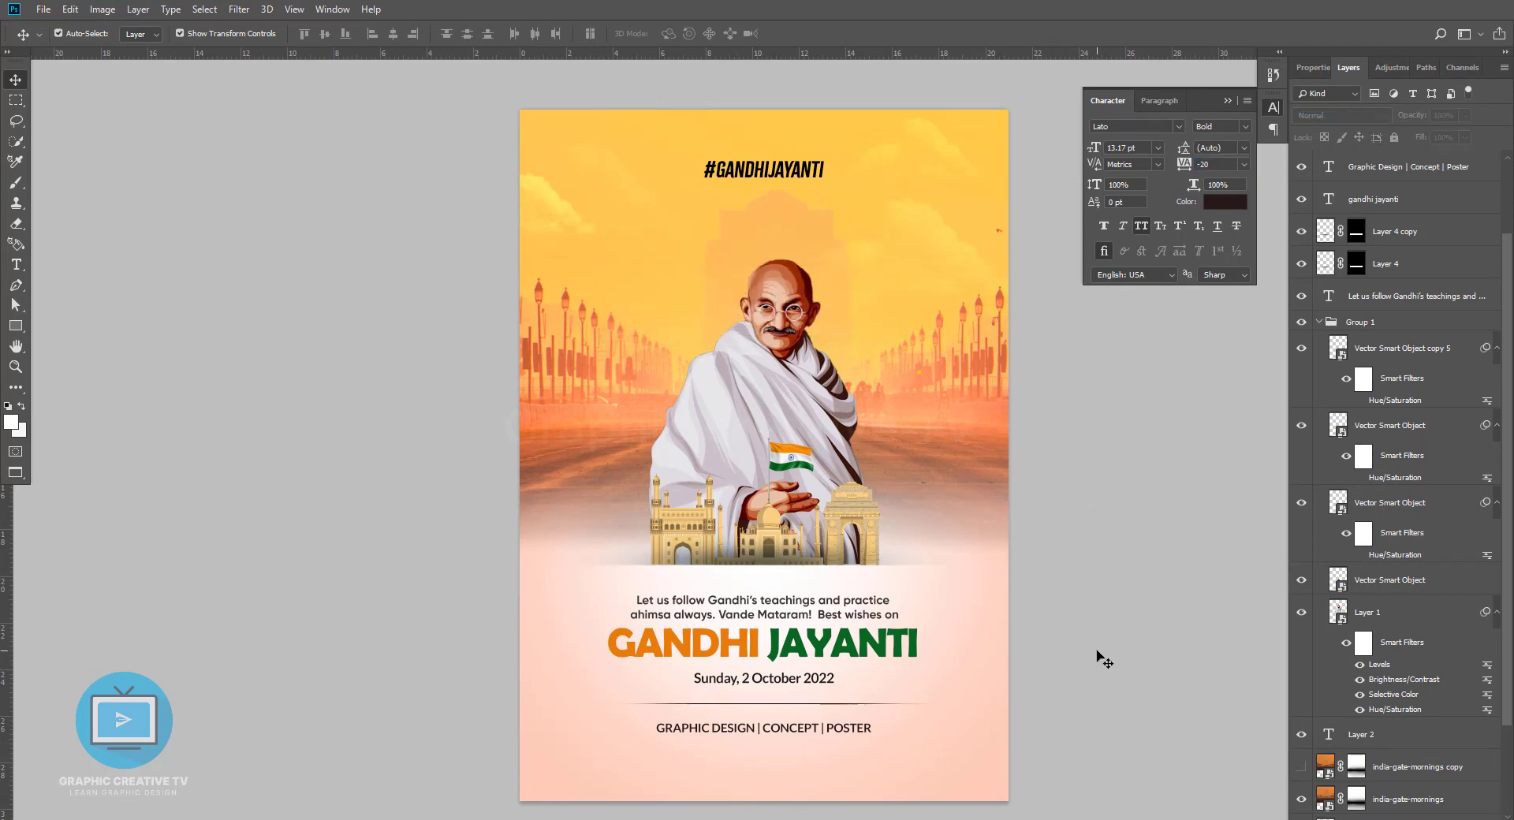
Show the poster in Full Screen Mode, zoomed in slightly
{"action": "key", "text": "ctrl+plus"}
{"action": "key", "text": "f"}
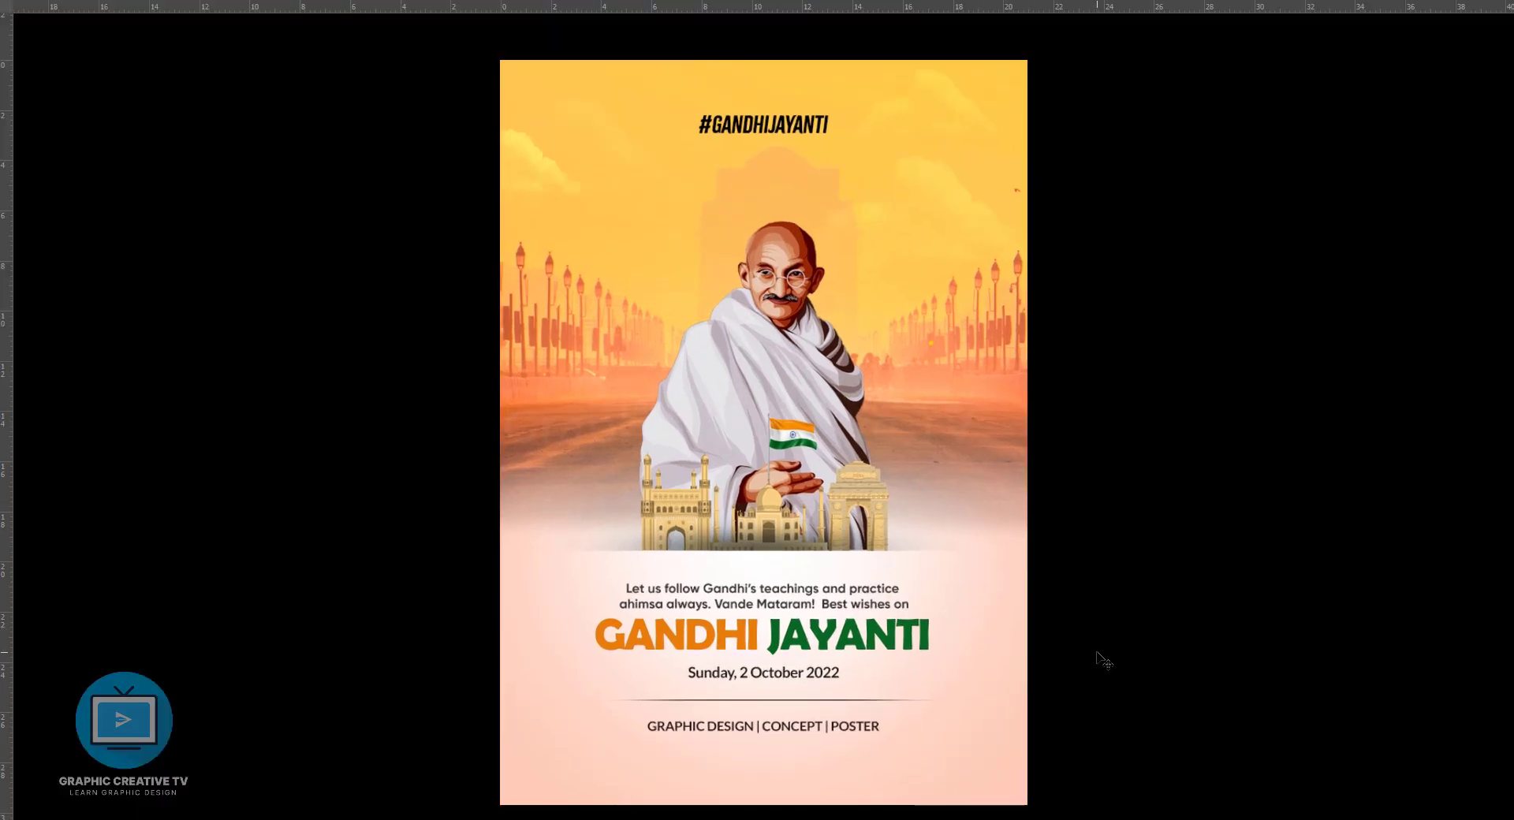
{"action": "key", "text": "ctrl+plus"}
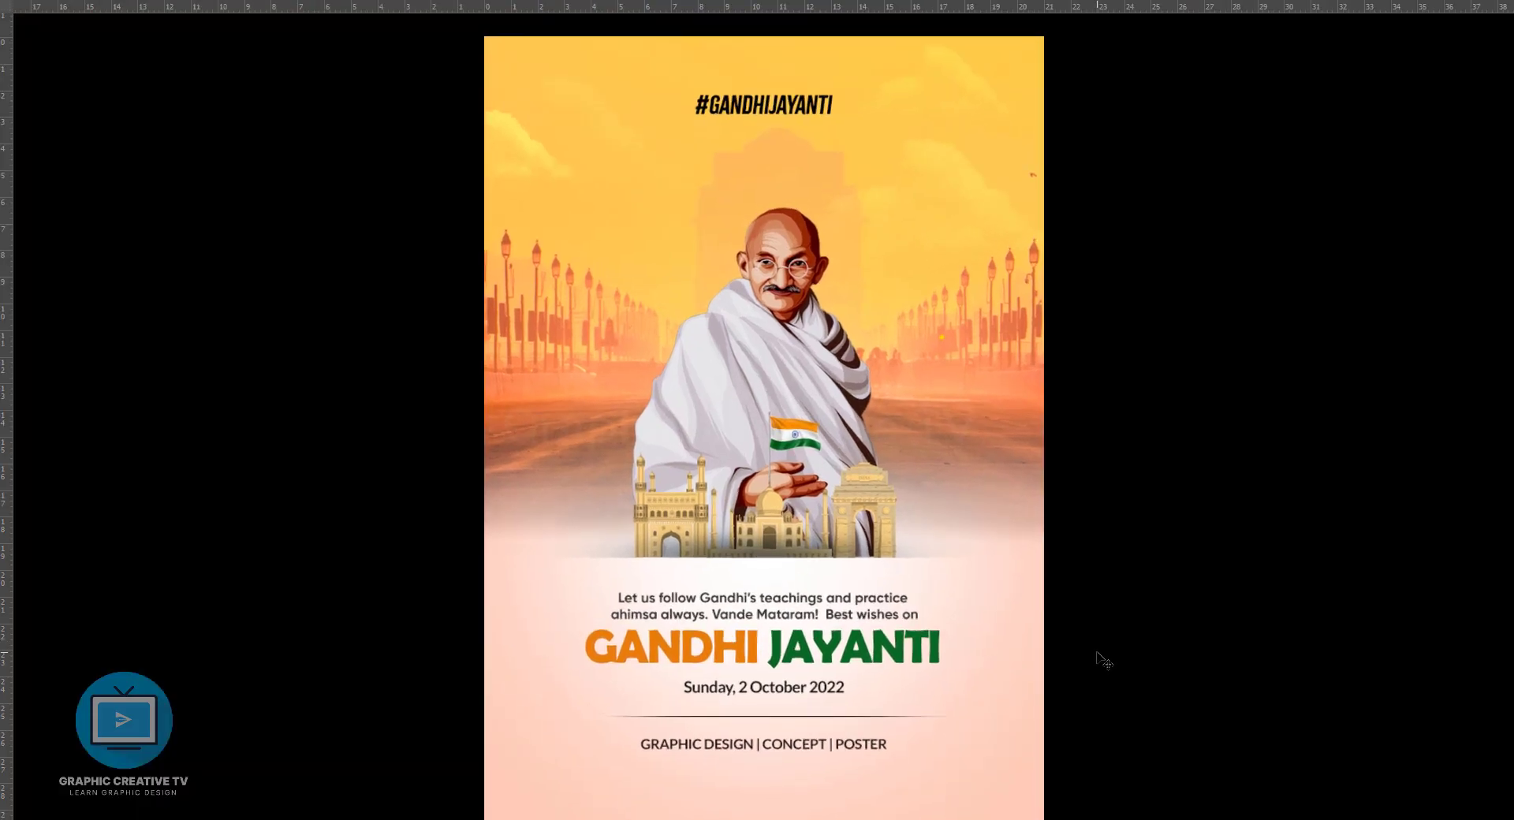